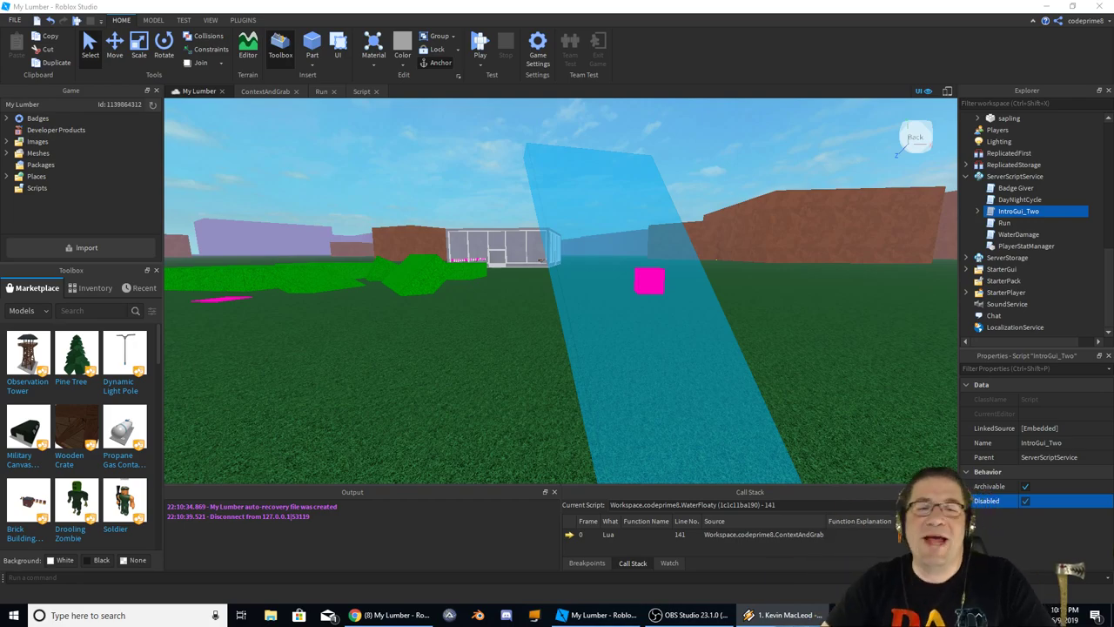
Clear the IntroGui_Two selection and look around the My Lumber scene
{"action": "left_click", "coordinate": [661, 134]}
{"action": "right_click_drag", "start_coordinate": [661, 134], "coordinate": [661, 139]}
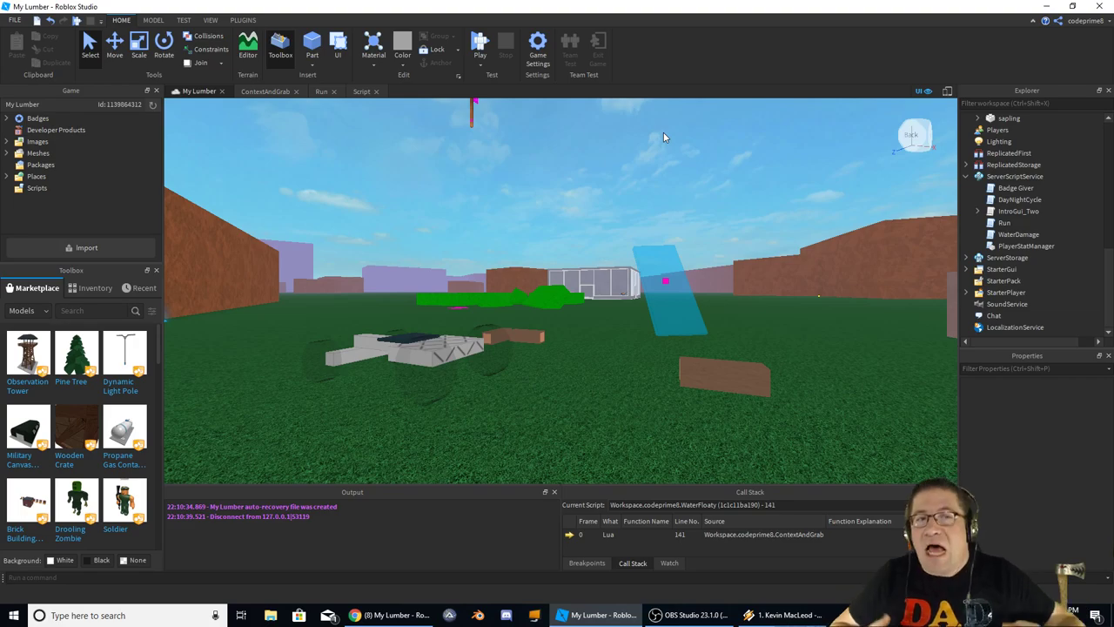
{"action": "right_click_drag", "start_coordinate": [663, 137], "coordinate": [664, 142]}
Scroll the browser's My Lumber store page to the Ability: Run pass, then return to Studio
{"action": "key", "text": "alt+Tab"}
{"action": "key", "text": "alt+Tab"}
{"action": "key", "text": "alt+Tab"}
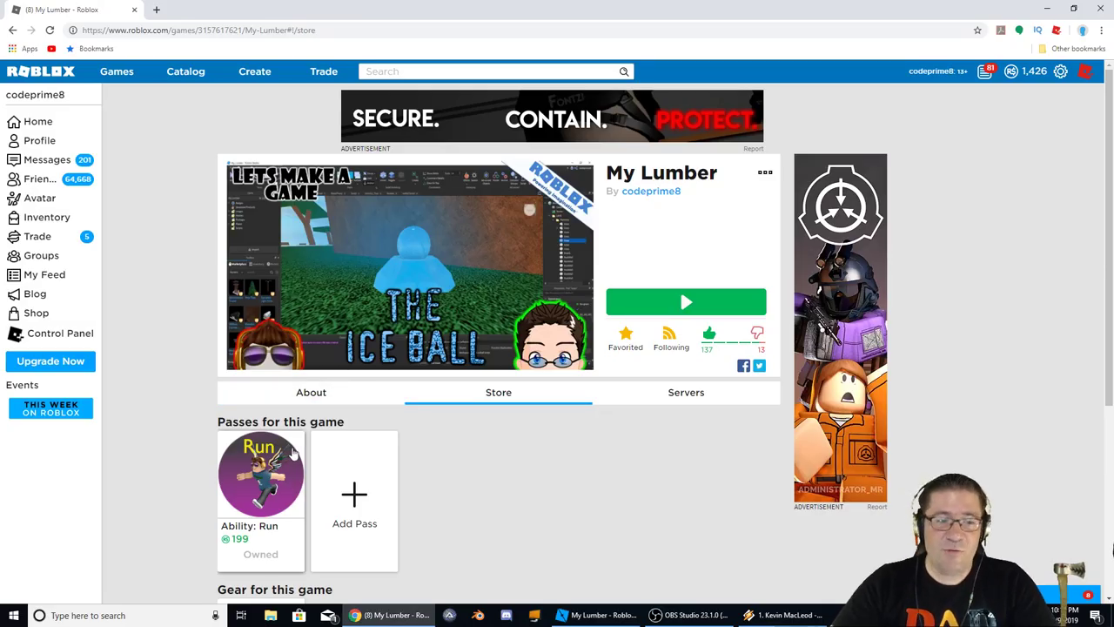
{"action": "scroll", "coordinate": [291, 453], "scroll_direction": "down", "scroll_amount": 2}
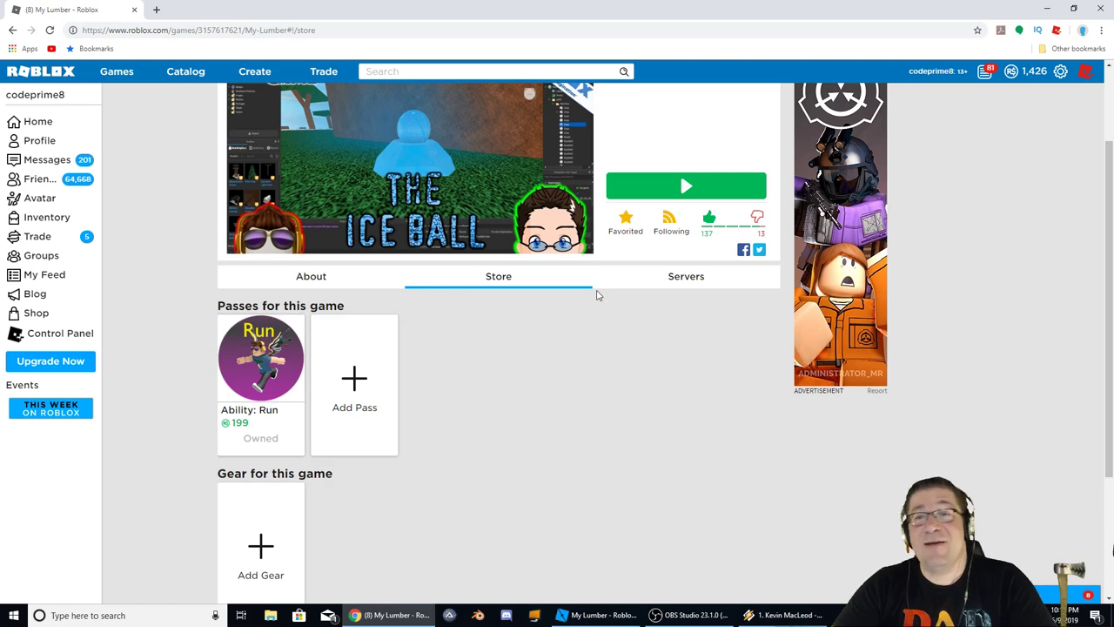
{"action": "key", "text": "alt+Tab"}
{"action": "key", "text": "alt+Tab"}
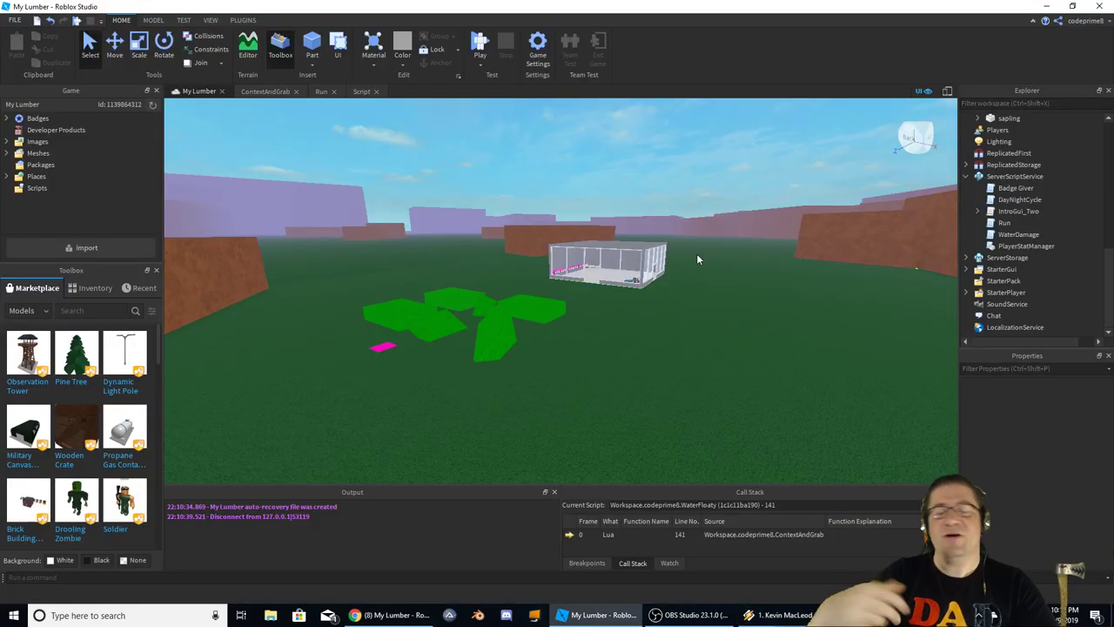
Select the Grass part and start a play test with F5
{"action": "left_click", "coordinate": [704, 381]}
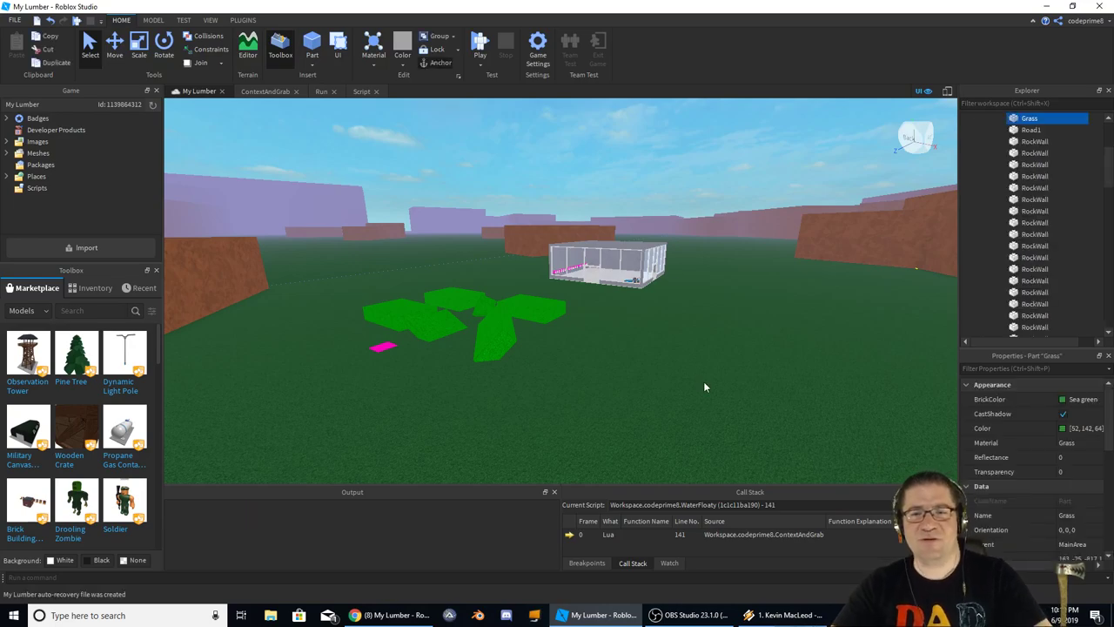
{"action": "key", "text": "F5"}
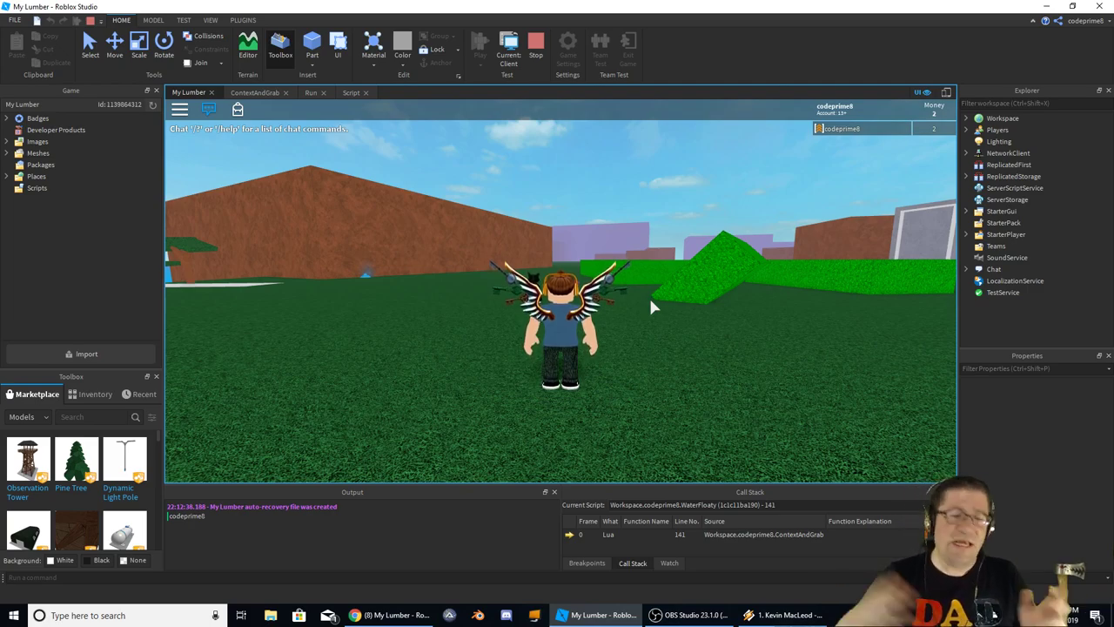
Run the character over the green wedge, toward the sea, across the green plots and past the trees
{"action": "key", "text": "w"}
{"action": "key", "text": "w"}
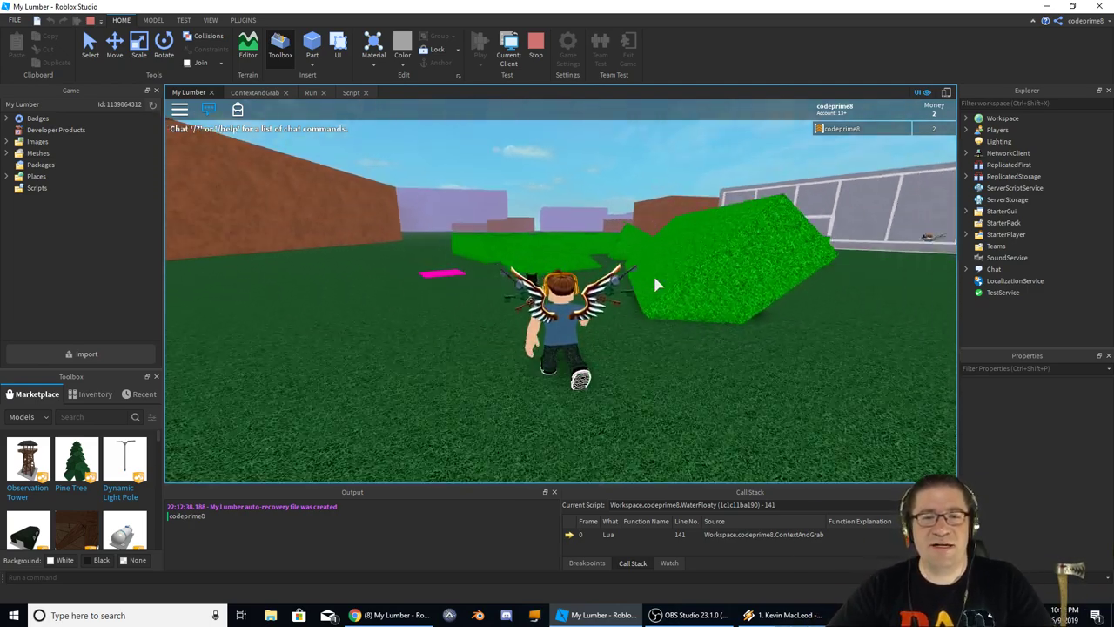
{"action": "key", "text": "w"}
{"action": "key", "text": "Right"}
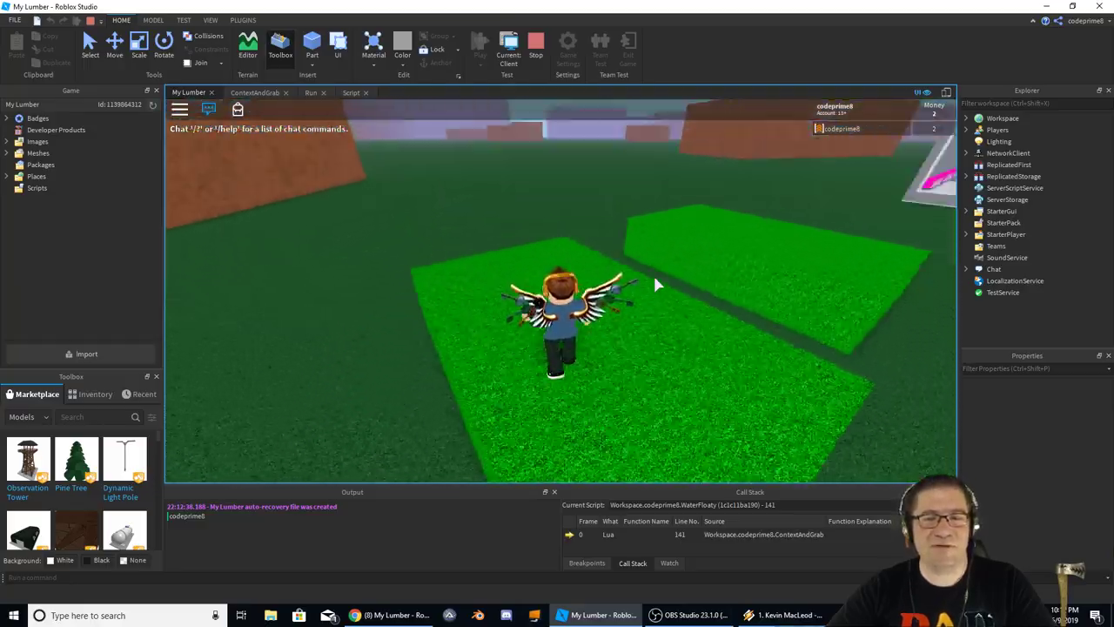
{"action": "key", "text": "w"}
{"action": "key", "text": "Right"}
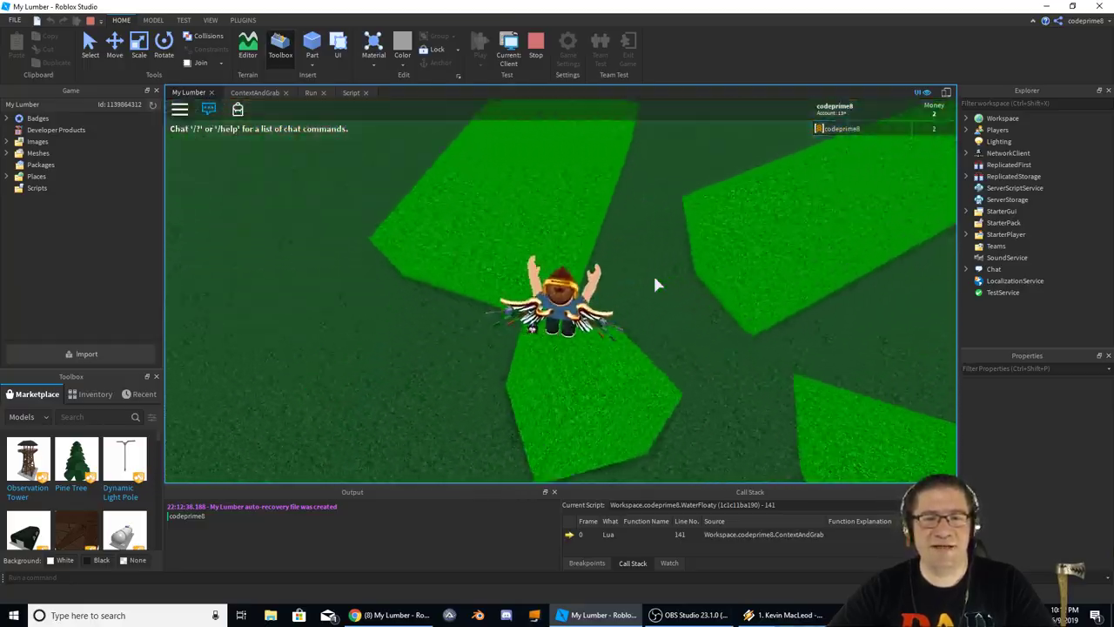
{"action": "key", "text": "w"}
{"action": "key", "text": "Left"}
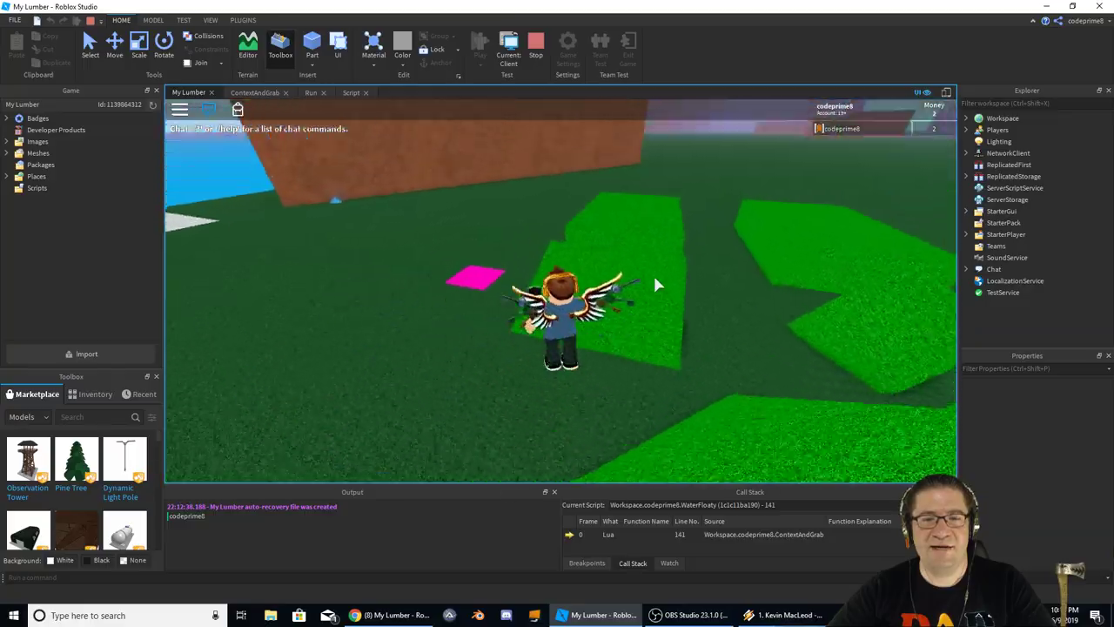
{"action": "key", "text": "w"}
{"action": "key", "text": "Left"}
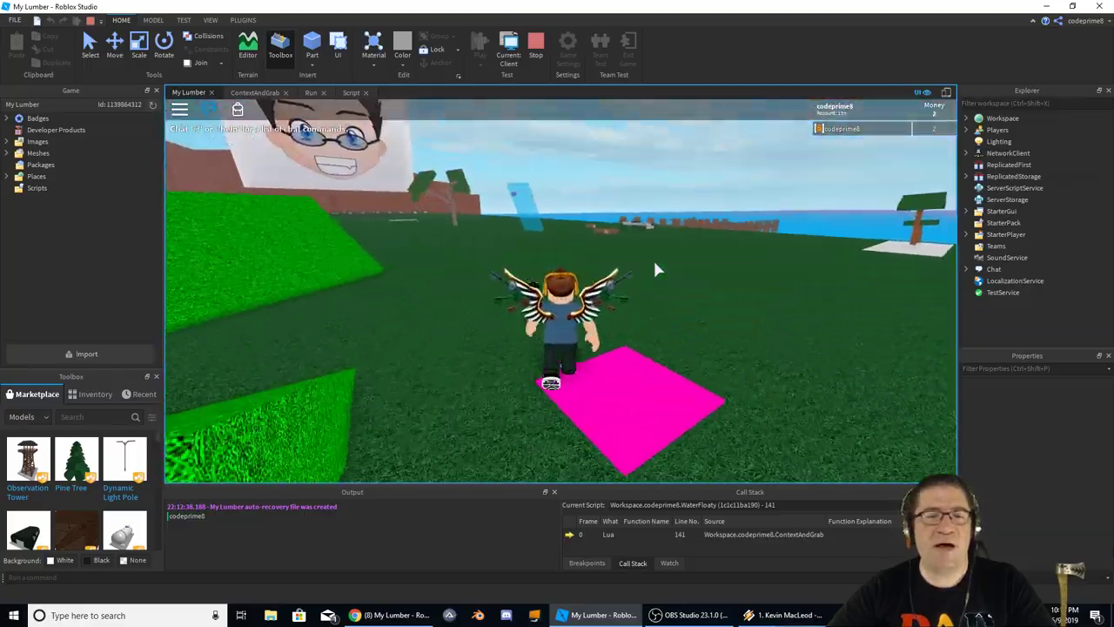
{"action": "key", "text": "w"}
{"action": "key", "text": "Left"}
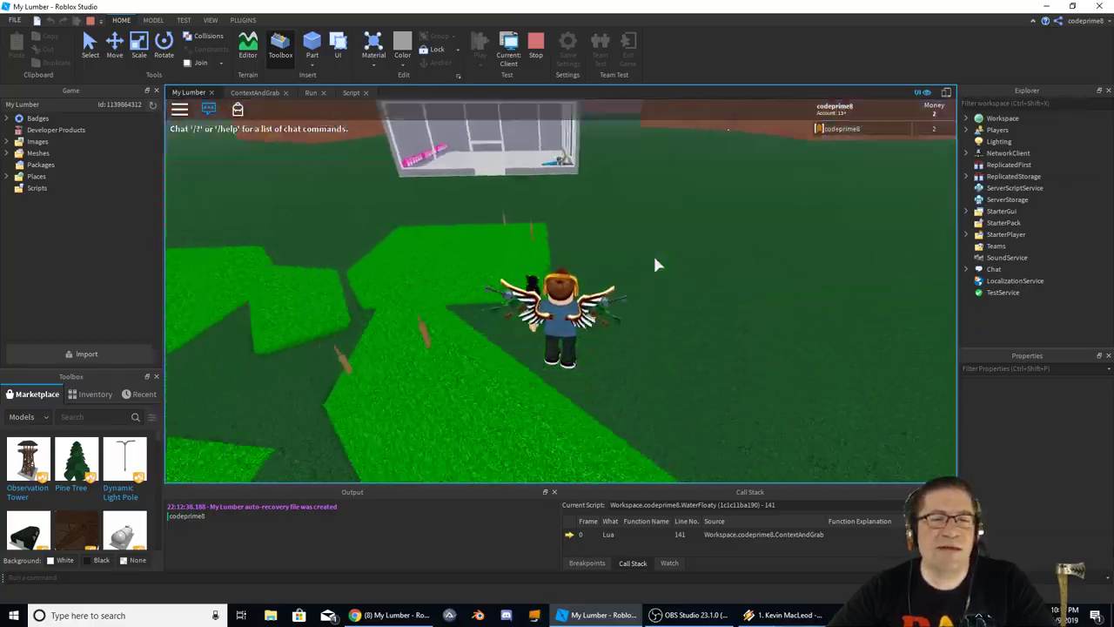
{"action": "key", "text": "w"}
{"action": "key", "text": "Left"}
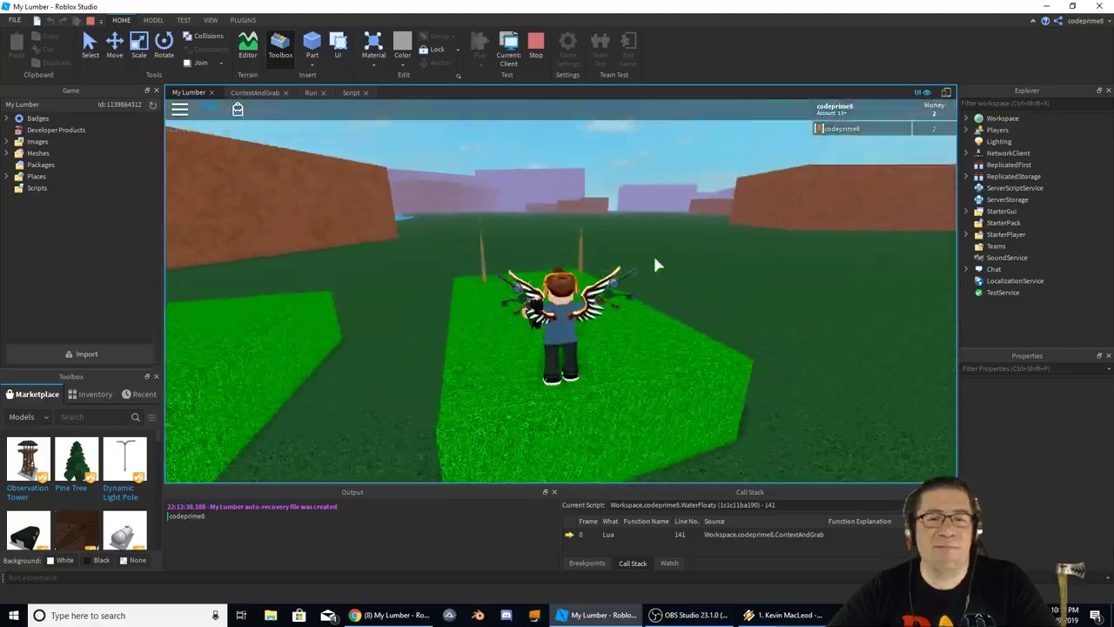
{"action": "key", "text": "w"}
{"action": "key", "text": "Left"}
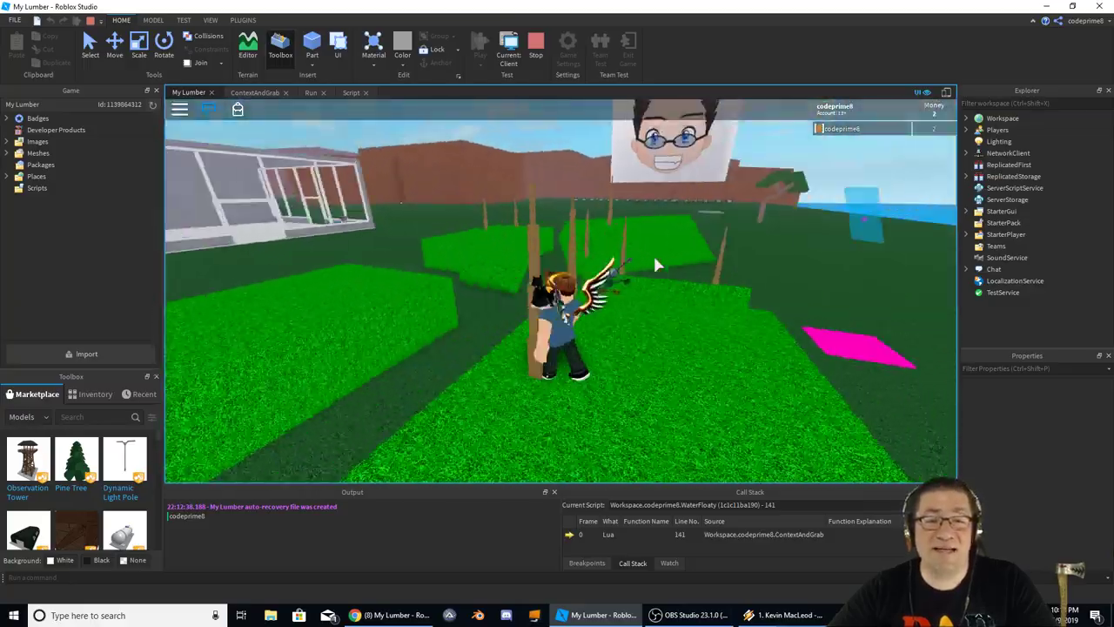
{"action": "key", "text": "w"}
{"action": "key", "text": "Left"}
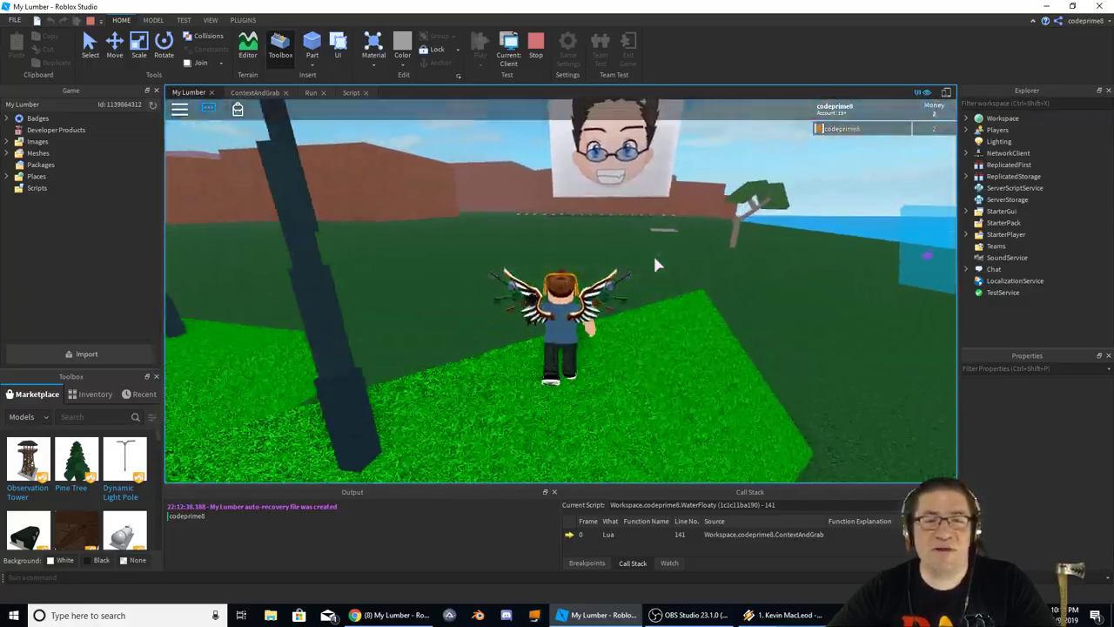
{"action": "key", "text": "w"}
{"action": "key", "text": "Left"}
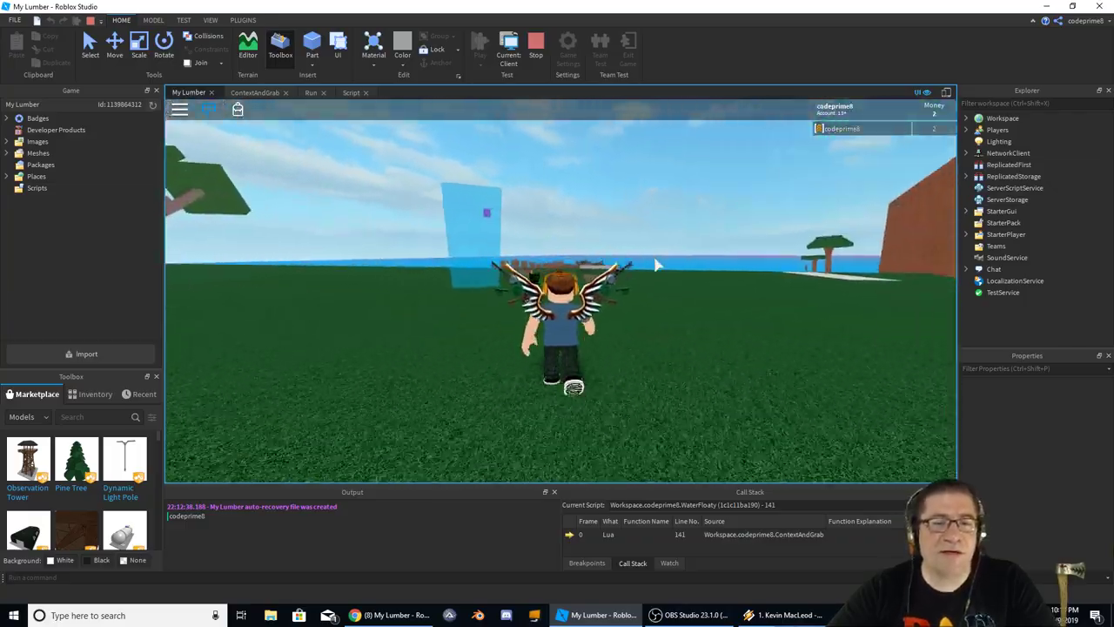
{"action": "key", "text": "w"}
Bring the character back to the blue pillar, then end the play test
{"action": "key", "text": "Left"}
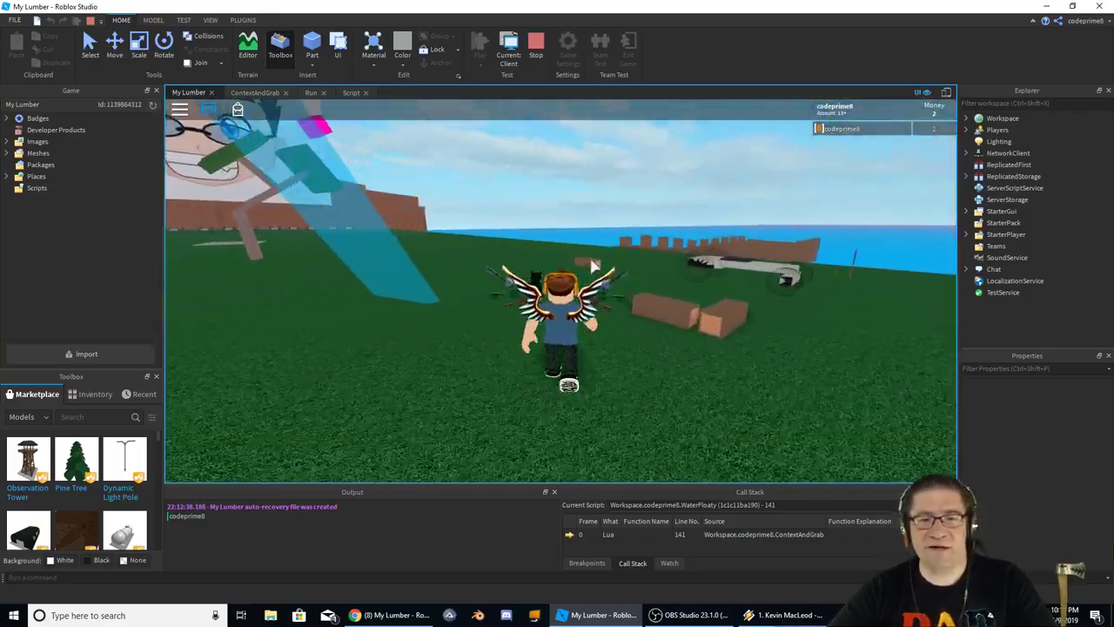
{"action": "key", "text": "Left"}
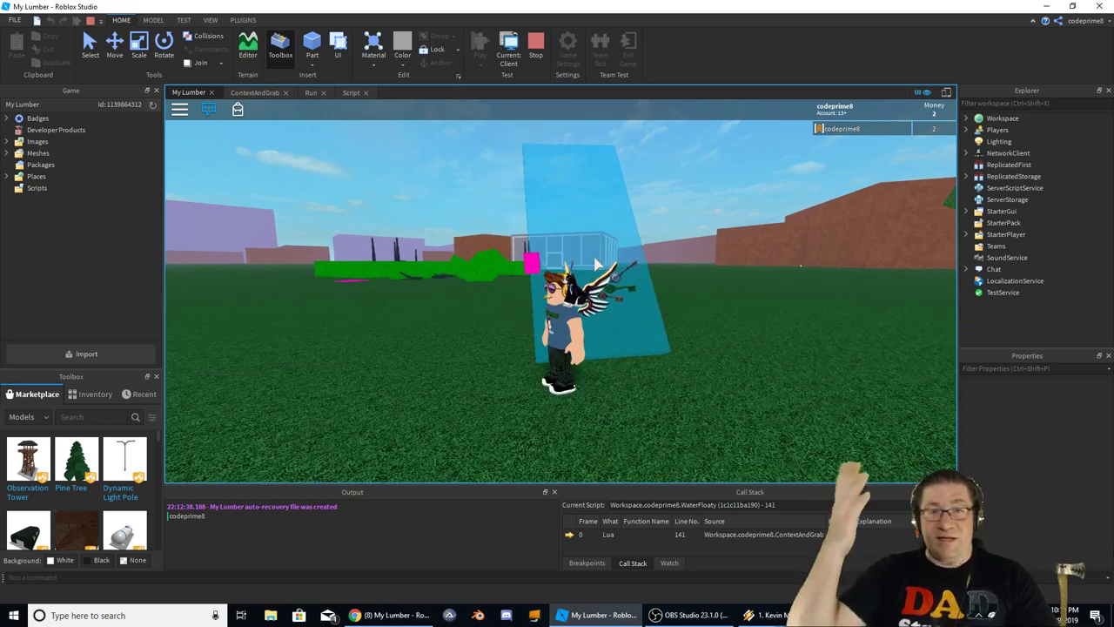
{"action": "key", "text": "Left"}
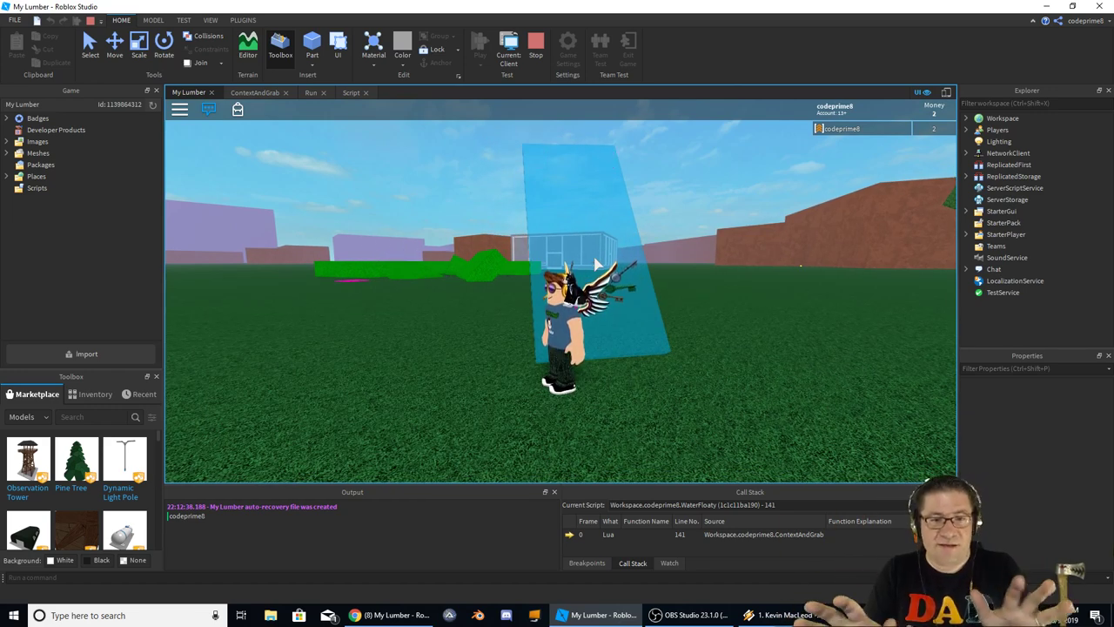
{"action": "left_click", "coordinate": [537, 41]}
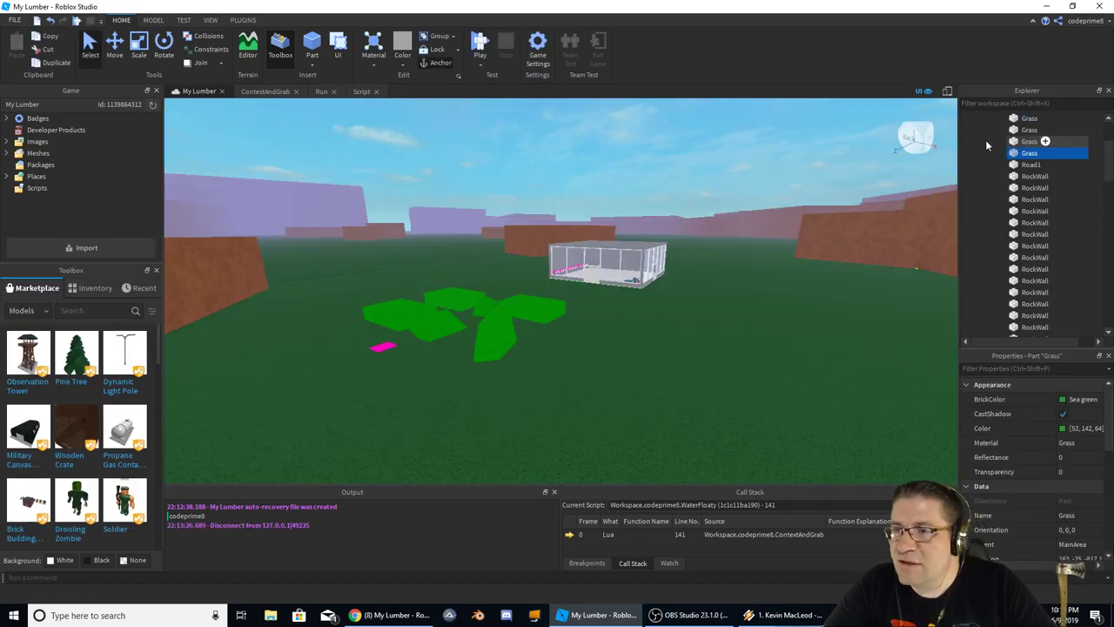
Open ServerScriptService's Run script, which checks game pass RunPass 6539756
{"action": "scroll", "coordinate": [1018, 143], "scroll_direction": "up", "scroll_amount": 5}
{"action": "scroll", "coordinate": [1015, 139], "scroll_direction": "down", "scroll_amount": 10}
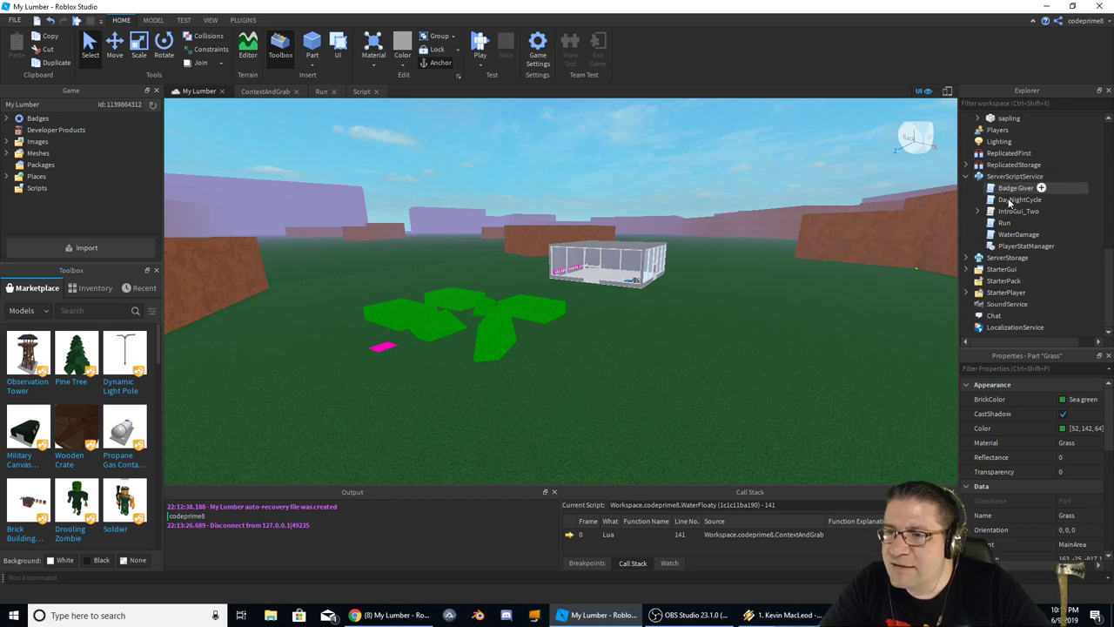
{"action": "double_click", "coordinate": [1008, 223]}
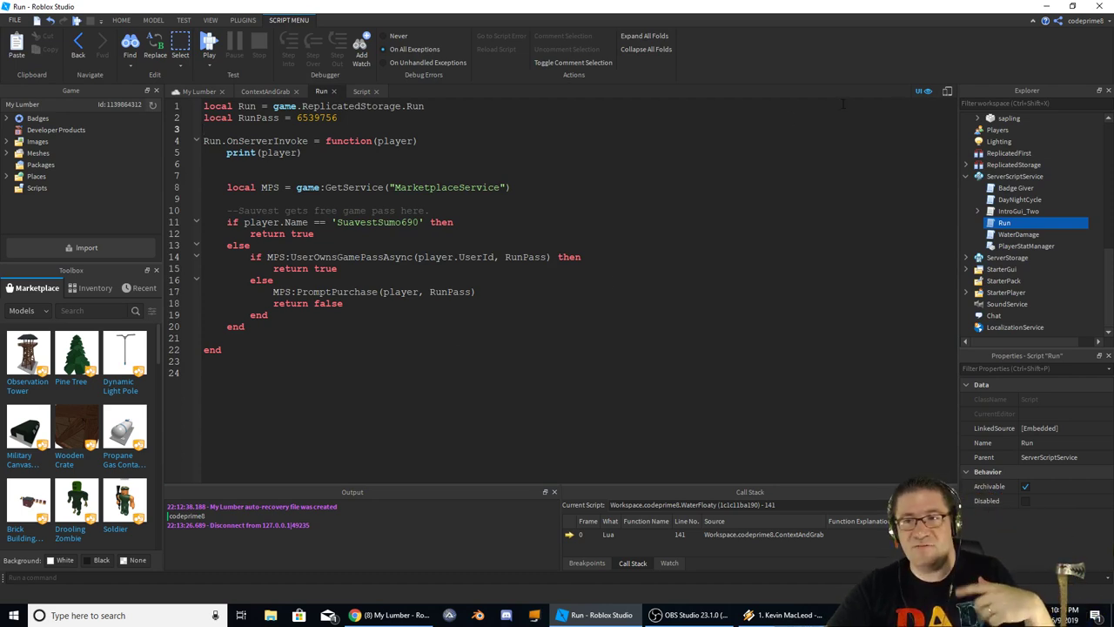
Review the Run variable, pass id 6539756 and OnServerInvoke, then delete the print(player) line
{"action": "double_click", "coordinate": [244, 105]}
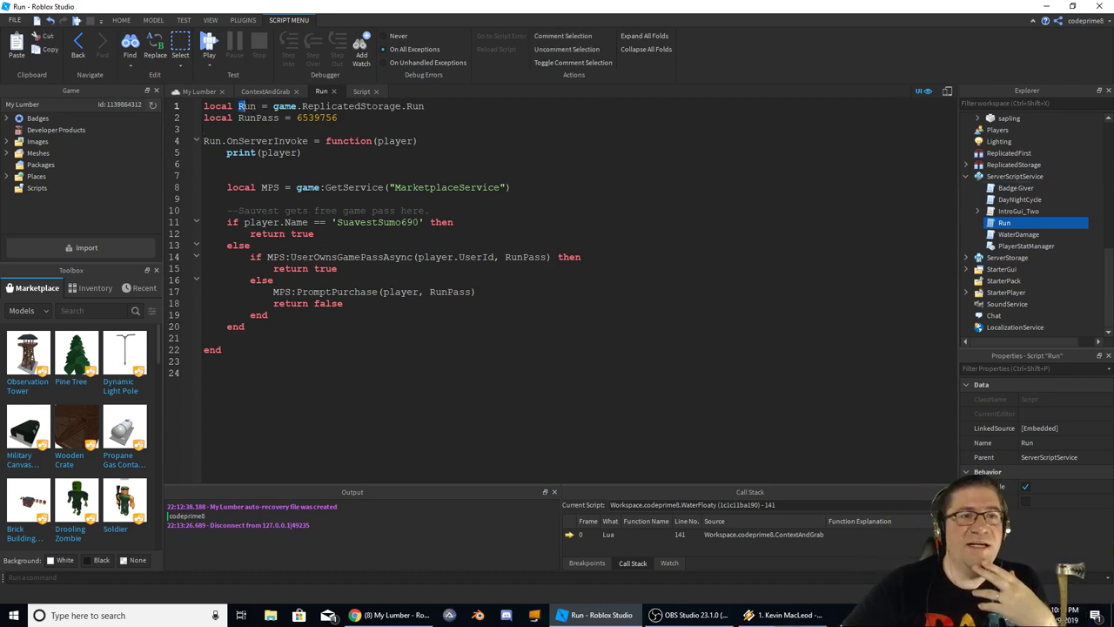
{"action": "double_click", "coordinate": [317, 117]}
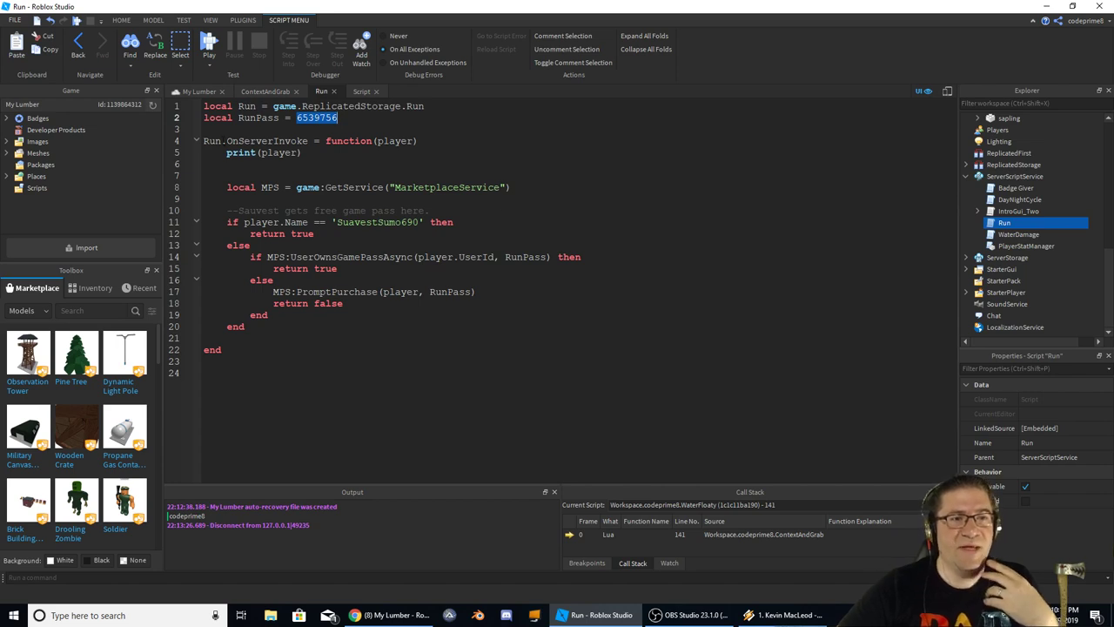
{"action": "left_click_drag", "start_coordinate": [224, 141], "coordinate": [418, 141]}
{"action": "left_click", "coordinate": [325, 152]}
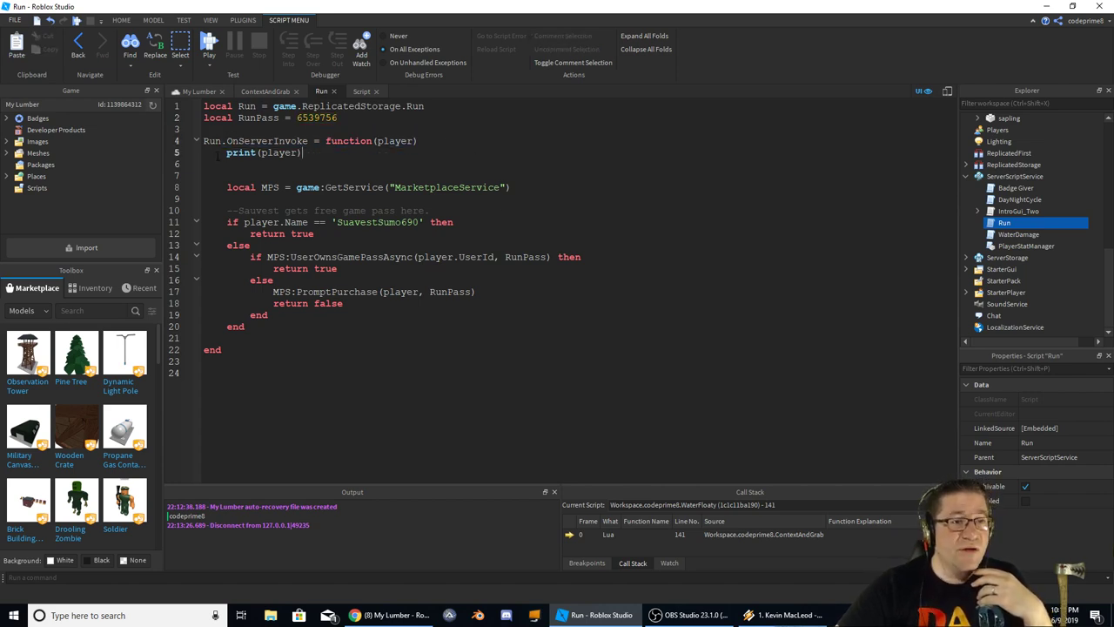
{"action": "left_click_drag", "start_coordinate": [356, 162], "coordinate": [227, 152]}
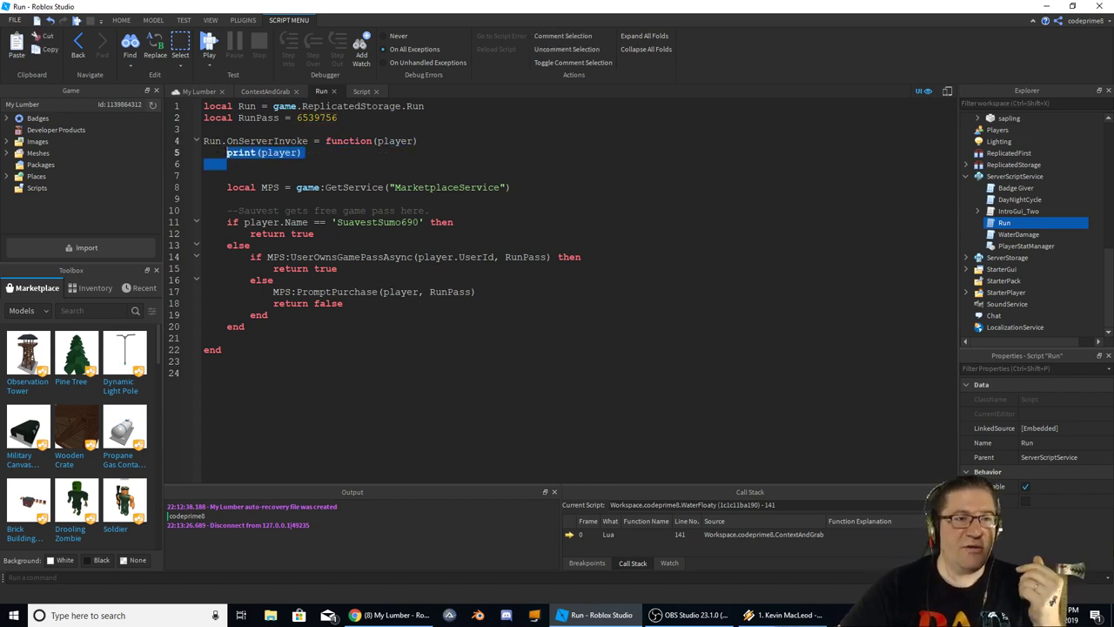
{"action": "key", "text": "BackSpace"}
{"action": "key", "text": "BackSpace"}
{"action": "key", "text": "BackSpace"}
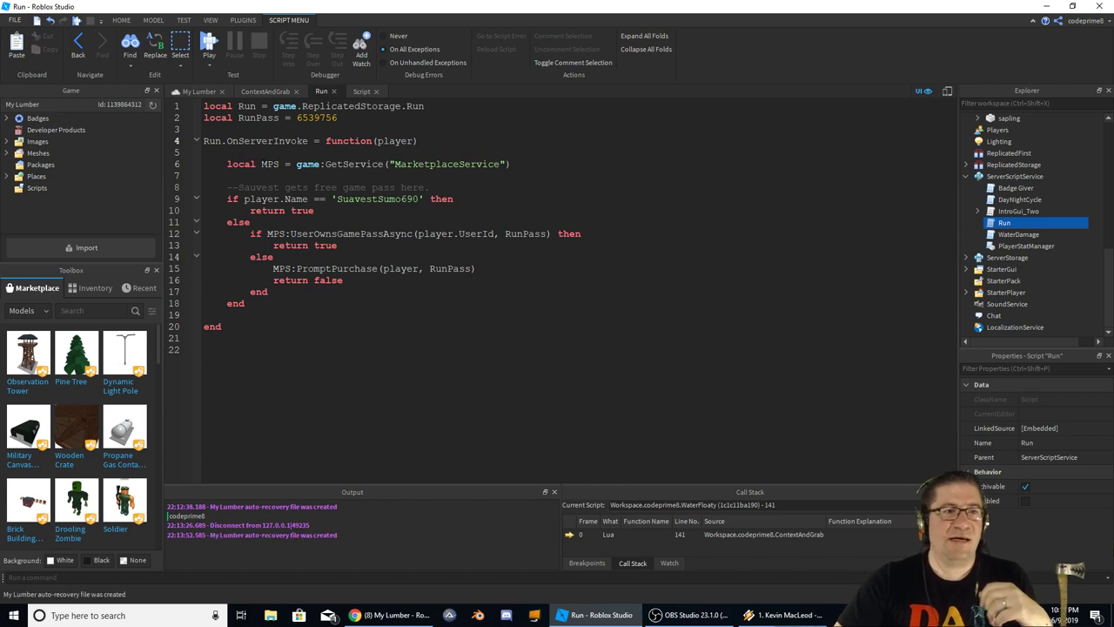
Highlight the MPS variable uses and the hard-coded player-name check on line 9
{"action": "double_click", "coordinate": [270, 164]}
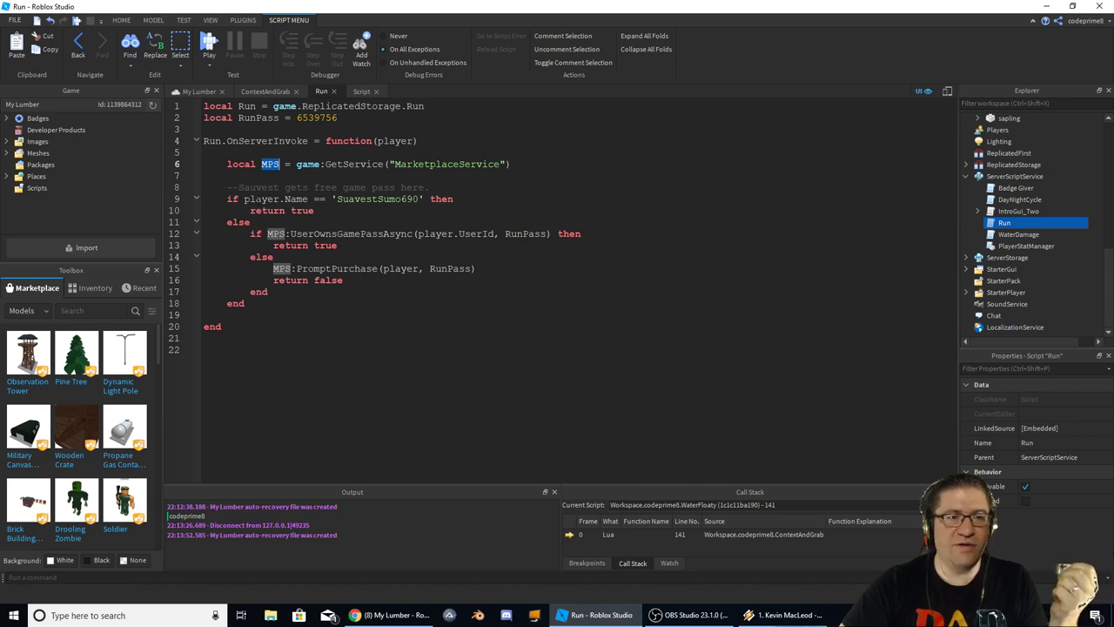
{"action": "left_click_drag", "start_coordinate": [256, 198], "coordinate": [454, 199]}
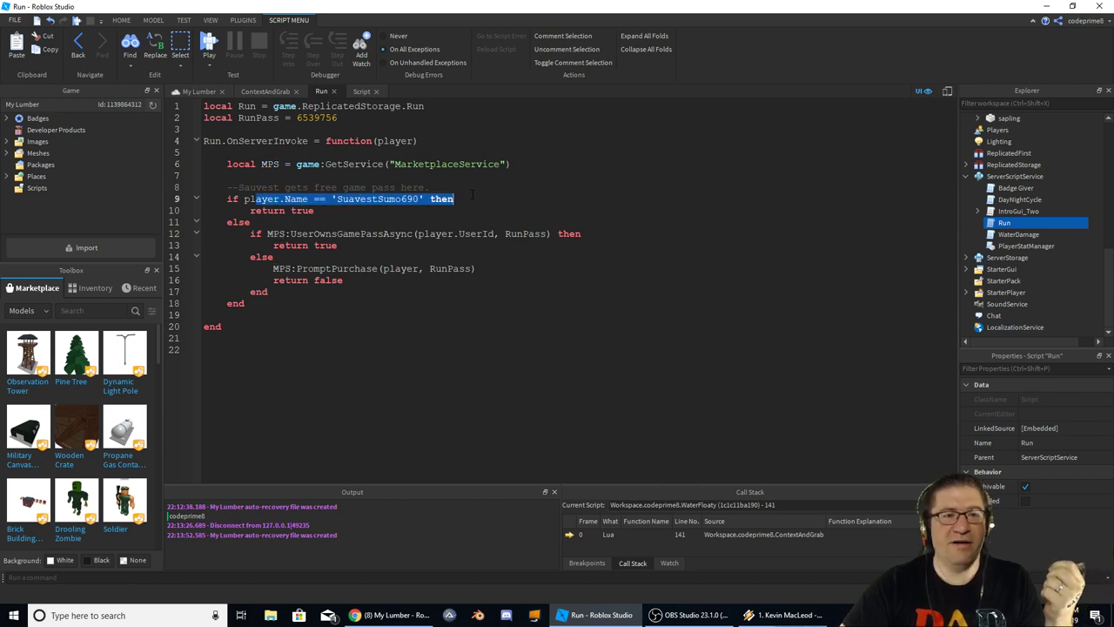
{"action": "left_click", "coordinate": [393, 187]}
{"action": "double_click", "coordinate": [362, 198]}
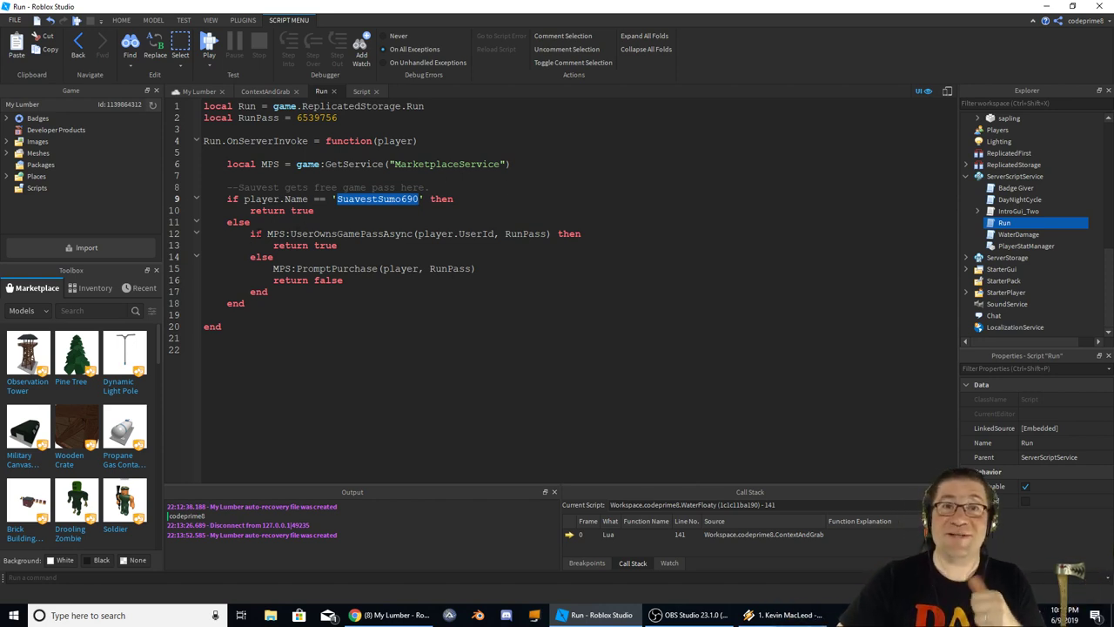
{"action": "left_click", "coordinate": [290, 222]}
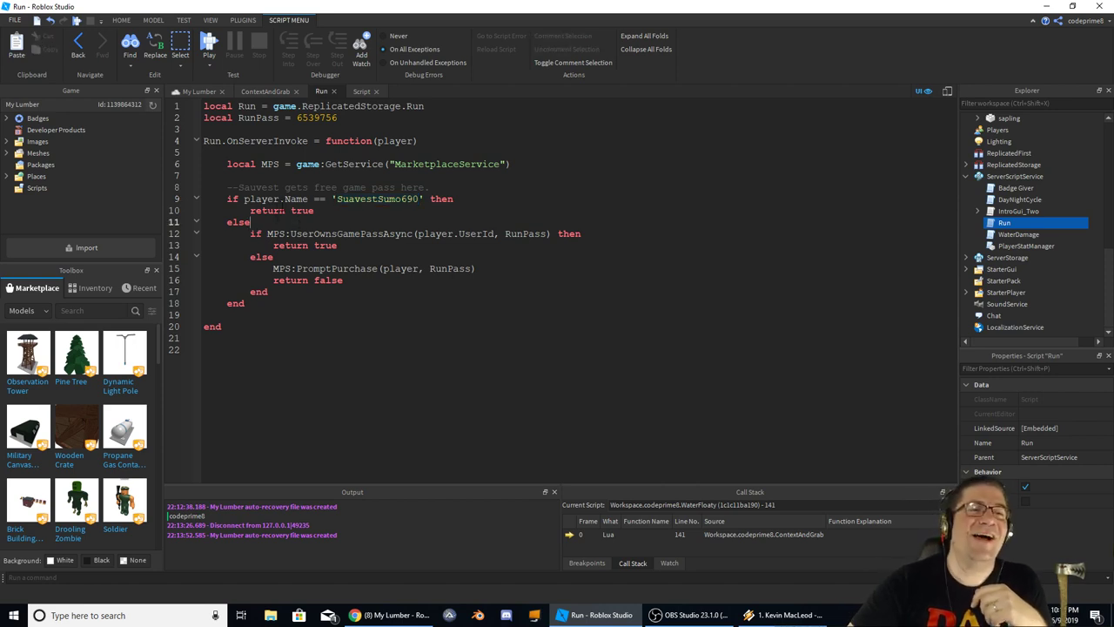
{"action": "left_click_drag", "start_coordinate": [261, 210], "coordinate": [291, 211]}
{"action": "double_click", "coordinate": [377, 198]}
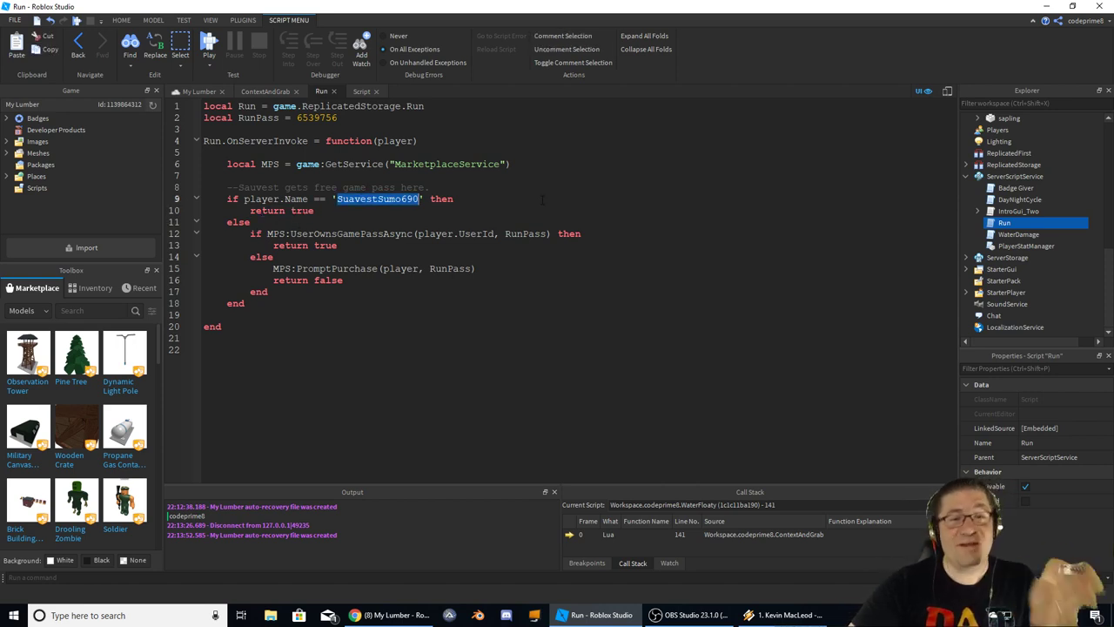
{"action": "left_click_drag", "start_coordinate": [316, 211], "coordinate": [244, 211]}
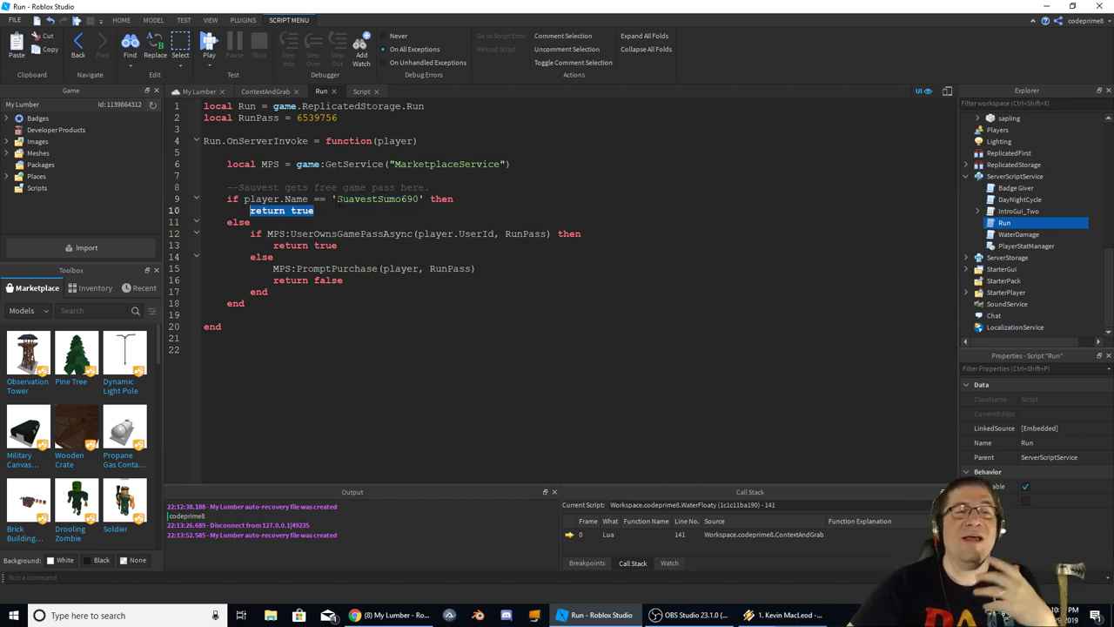
{"action": "double_click", "coordinate": [377, 198]}
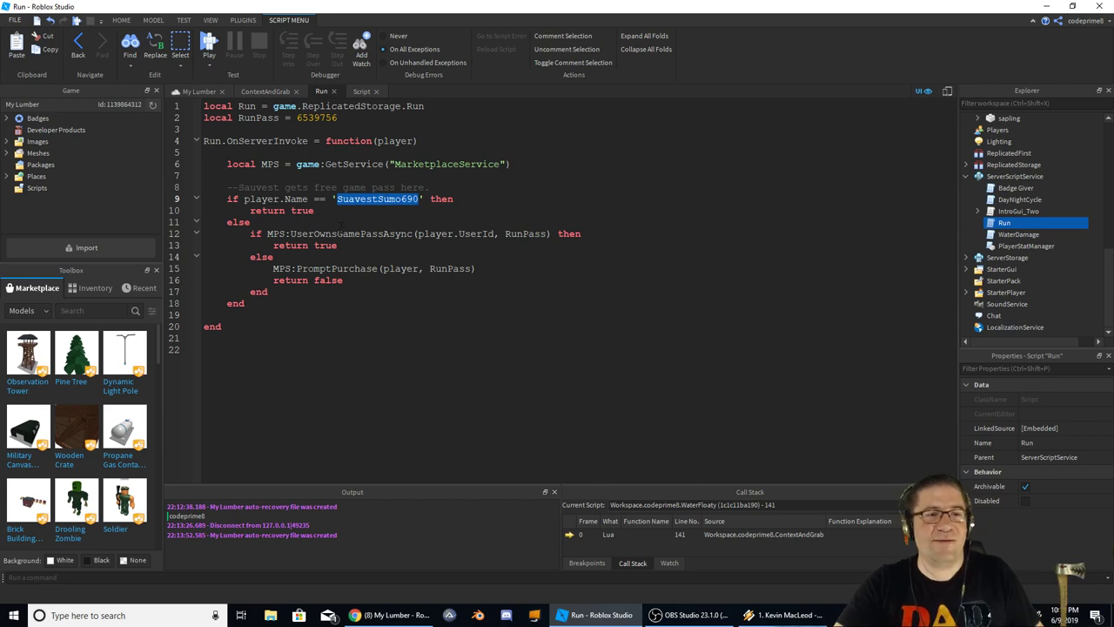
{"action": "left_click", "coordinate": [342, 222]}
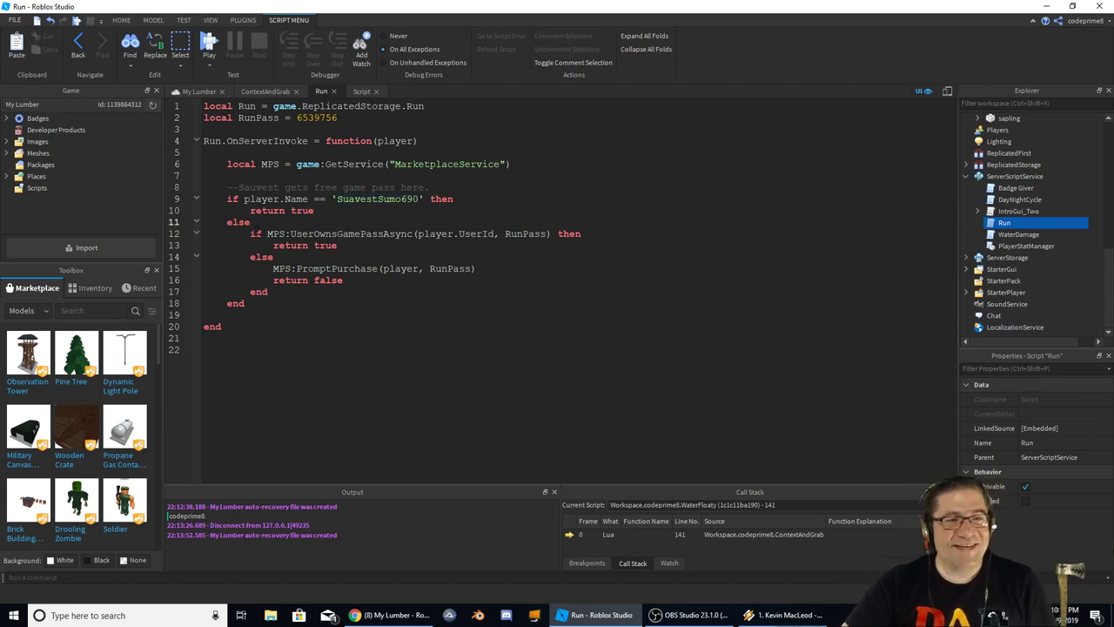
{"action": "left_click_drag", "start_coordinate": [330, 199], "coordinate": [416, 200]}
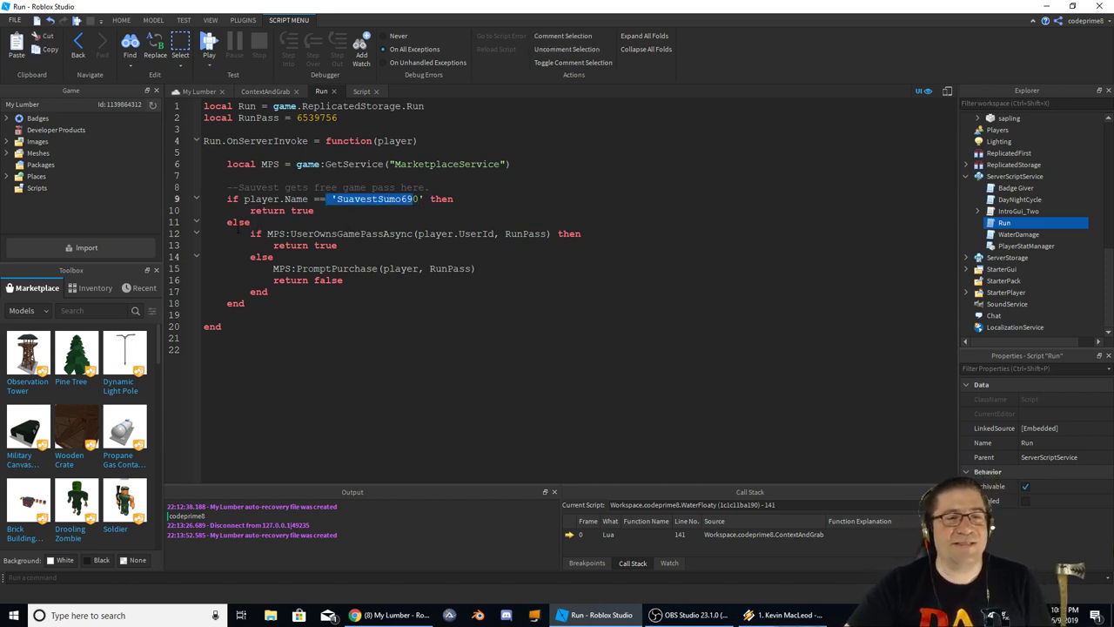
{"action": "left_click", "coordinate": [334, 233]}
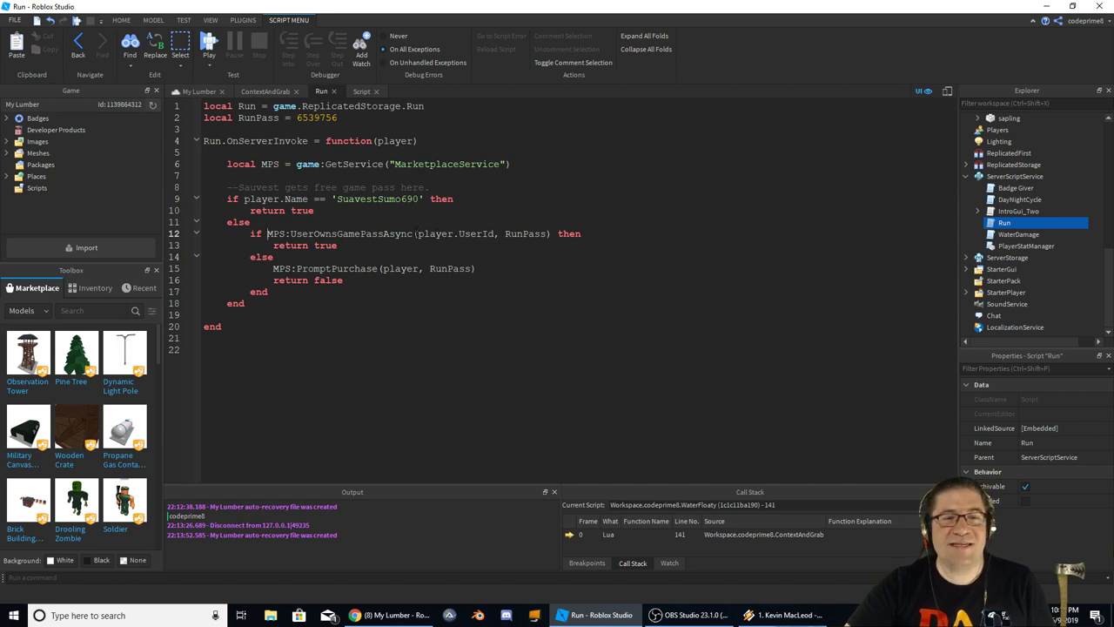
{"action": "left_click_drag", "start_coordinate": [415, 234], "coordinate": [543, 233]}
{"action": "left_click_drag", "start_coordinate": [297, 117], "coordinate": [338, 118]}
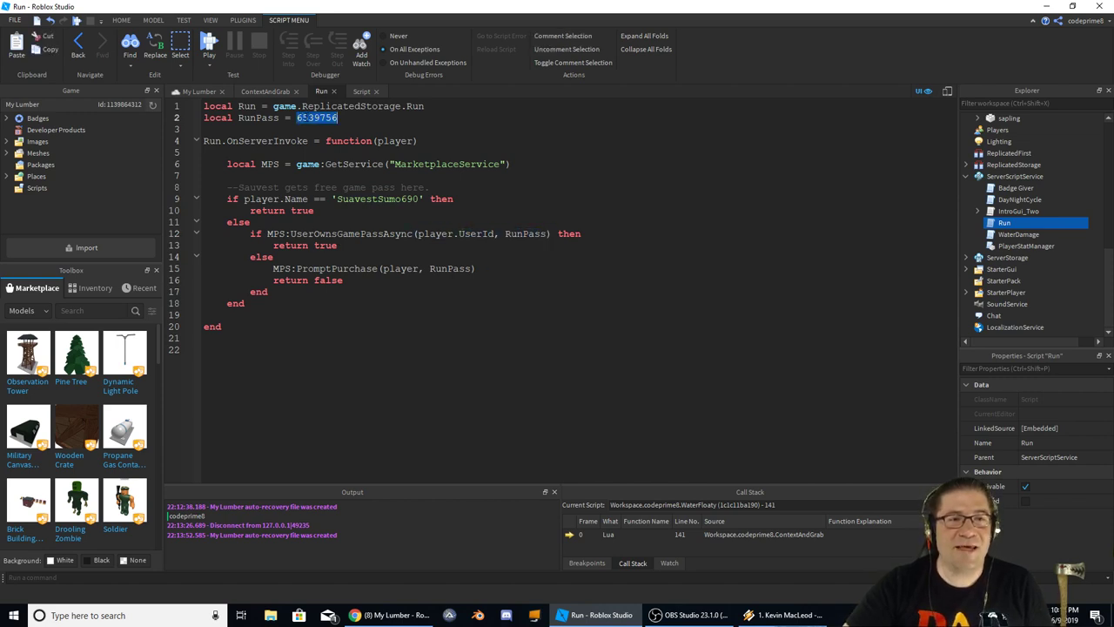
{"action": "double_click", "coordinate": [259, 117]}
{"action": "left_click", "coordinate": [531, 244]}
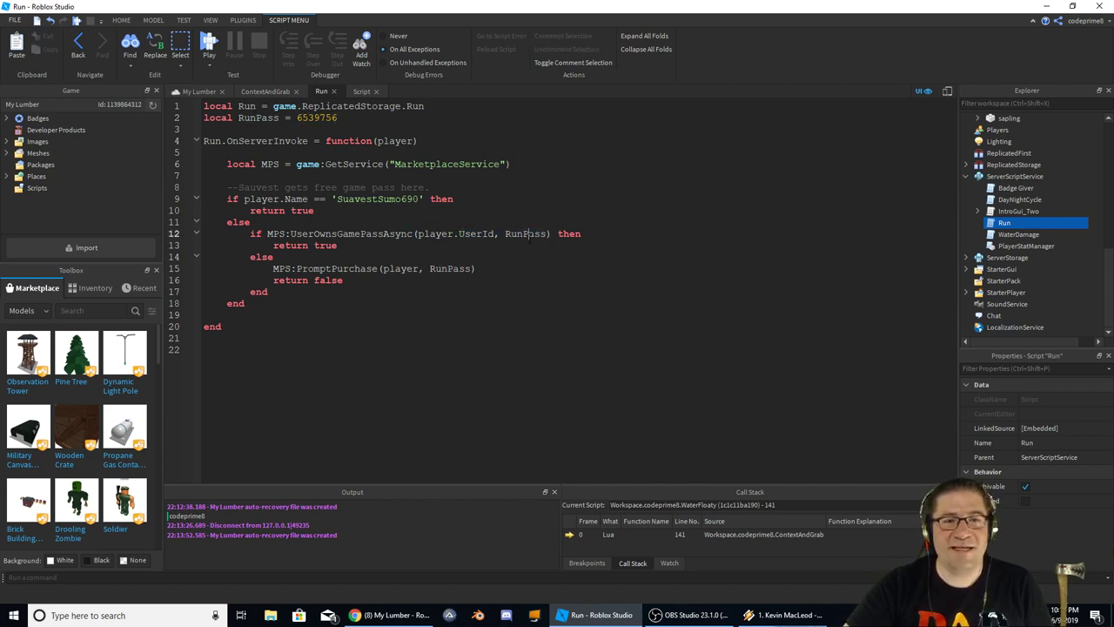
{"action": "double_click", "coordinate": [525, 233]}
{"action": "left_click", "coordinate": [204, 129]}
{"action": "double_click", "coordinate": [395, 141]}
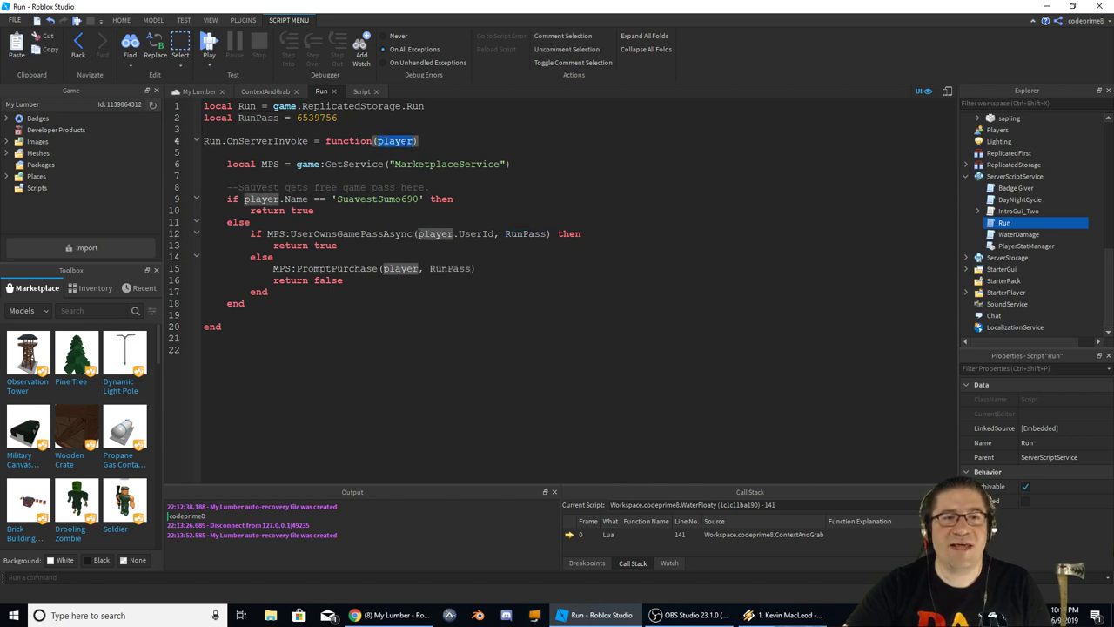
{"action": "double_click", "coordinate": [440, 233]}
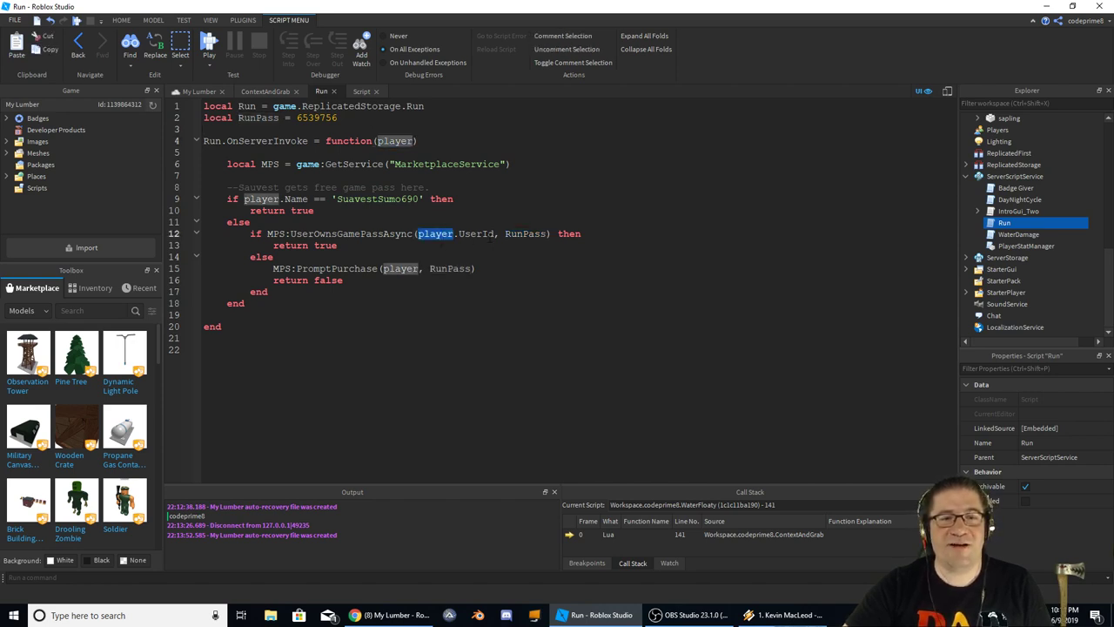
{"action": "left_click_drag", "start_coordinate": [285, 233], "coordinate": [390, 233]}
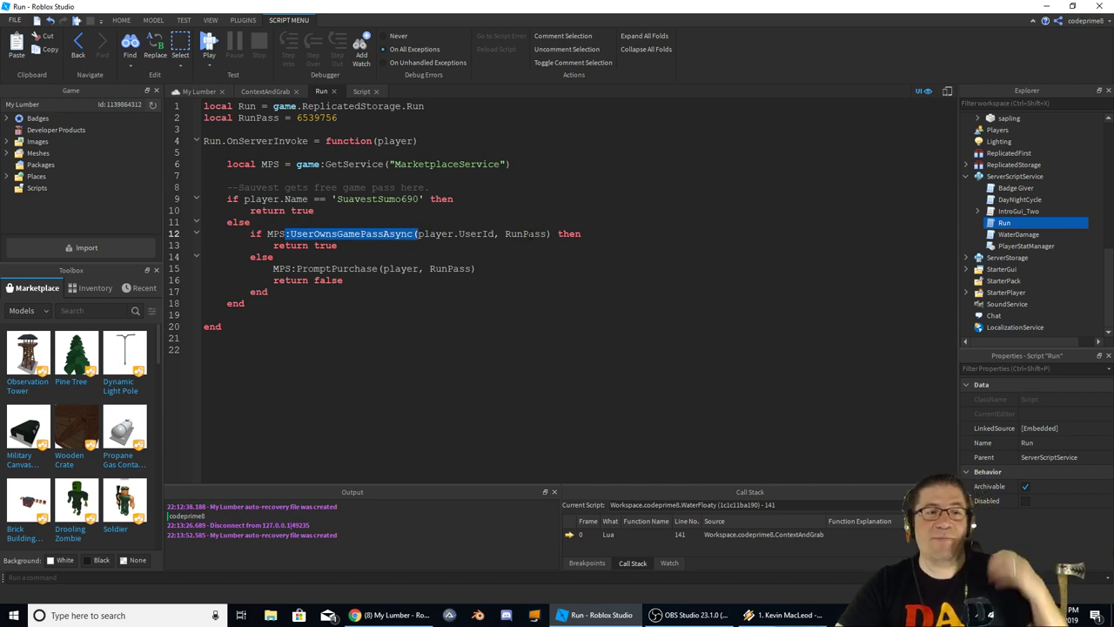
{"action": "left_click_drag", "start_coordinate": [284, 245], "coordinate": [377, 247]}
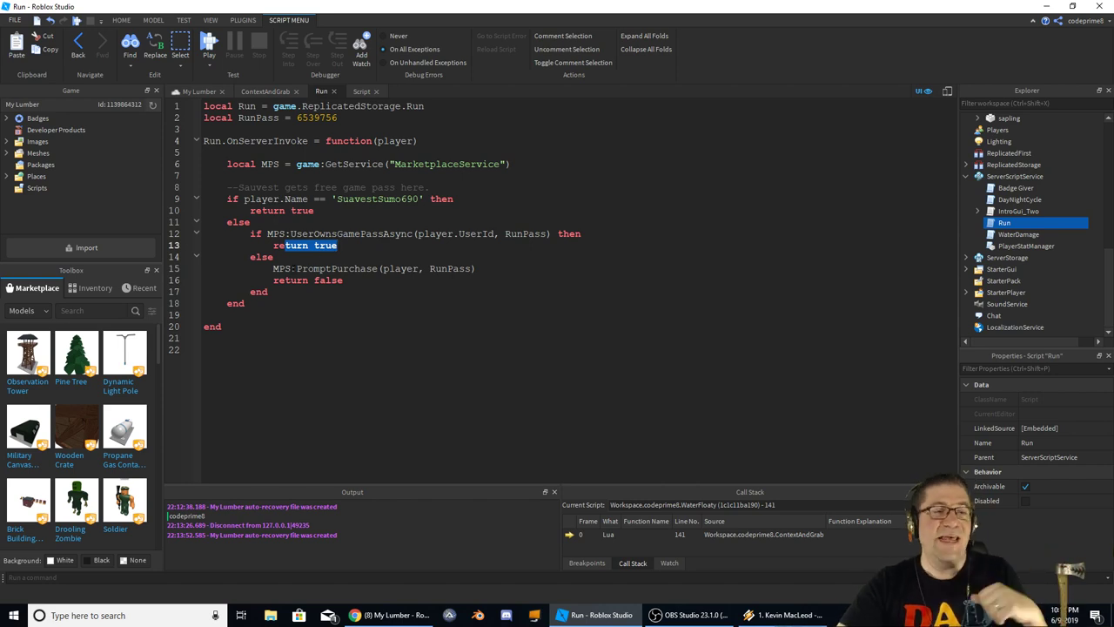
{"action": "left_click_drag", "start_coordinate": [291, 268], "coordinate": [461, 269]}
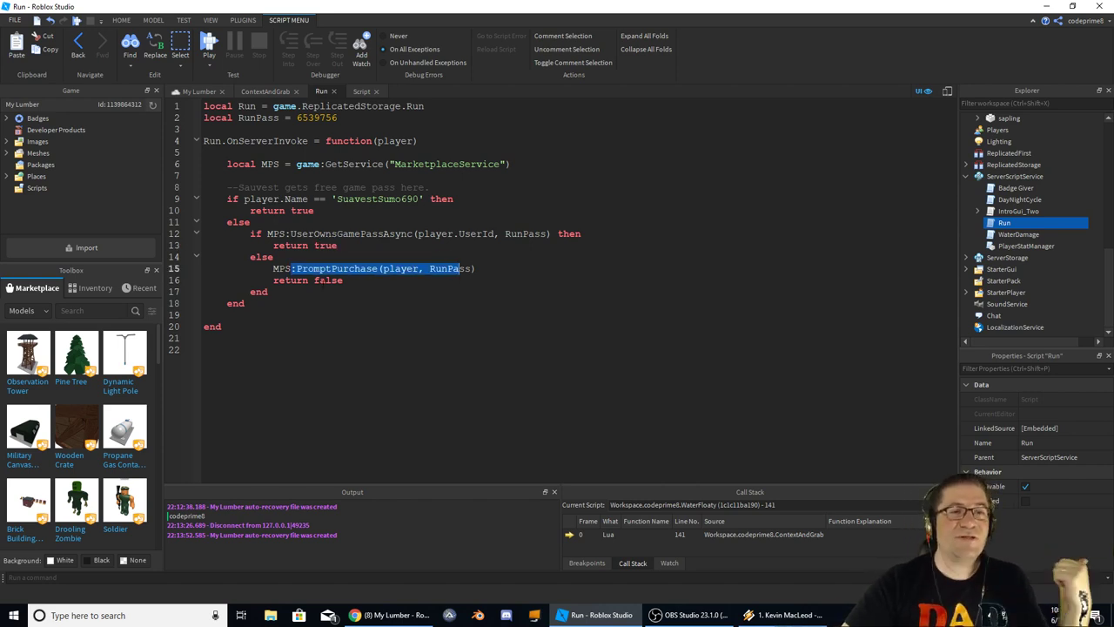
Switch to ContextAndGrab and inspect the CGrab and Rot action bindings on lines 214-215
{"action": "left_click", "coordinate": [264, 91]}
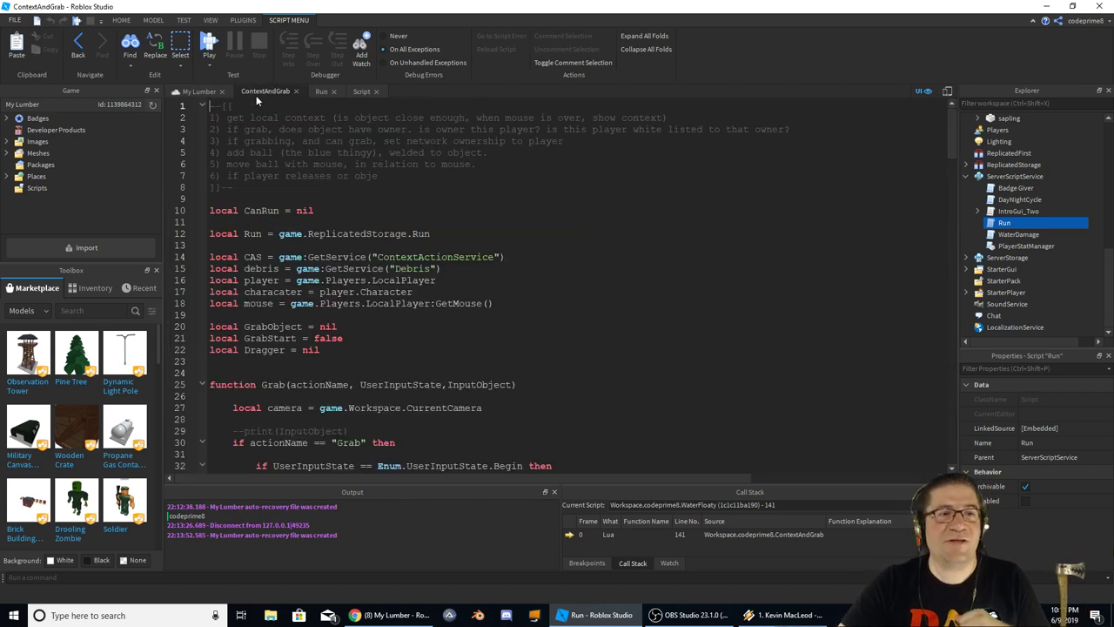
{"action": "scroll", "coordinate": [374, 207], "scroll_direction": "down", "scroll_amount": 20}
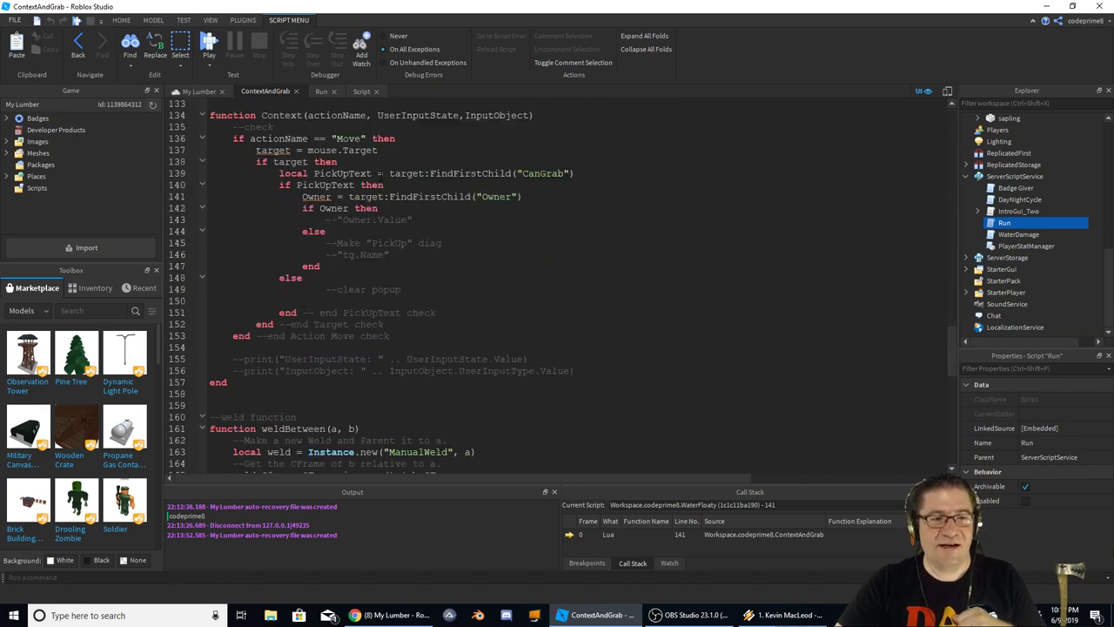
{"action": "scroll", "coordinate": [380, 173], "scroll_direction": "down", "scroll_amount": 5}
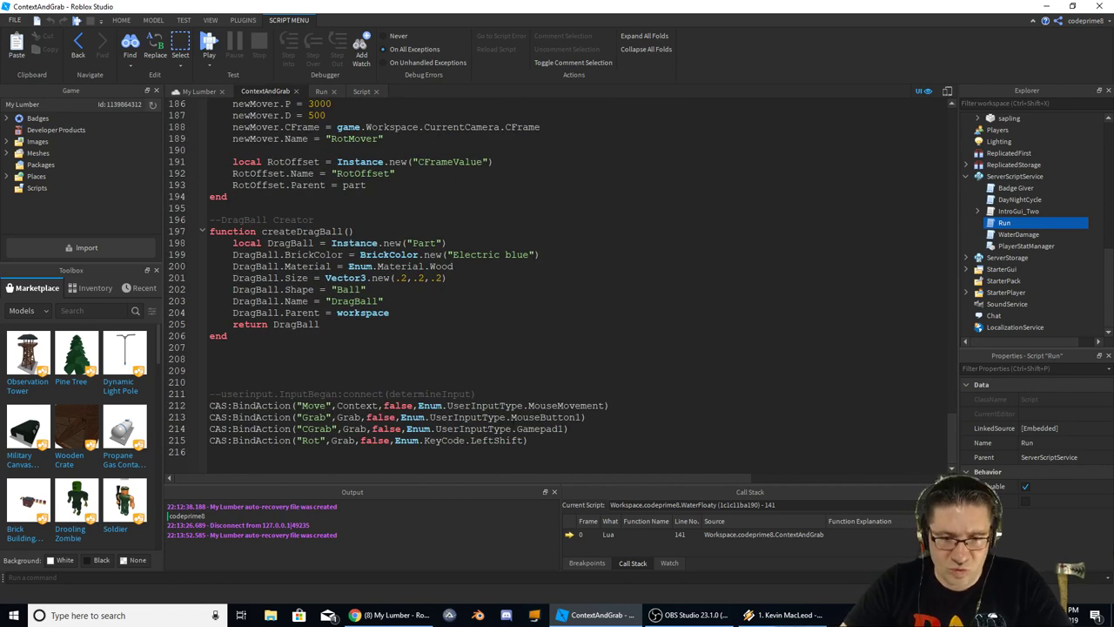
{"action": "left_click_drag", "start_coordinate": [567, 441], "coordinate": [244, 440]}
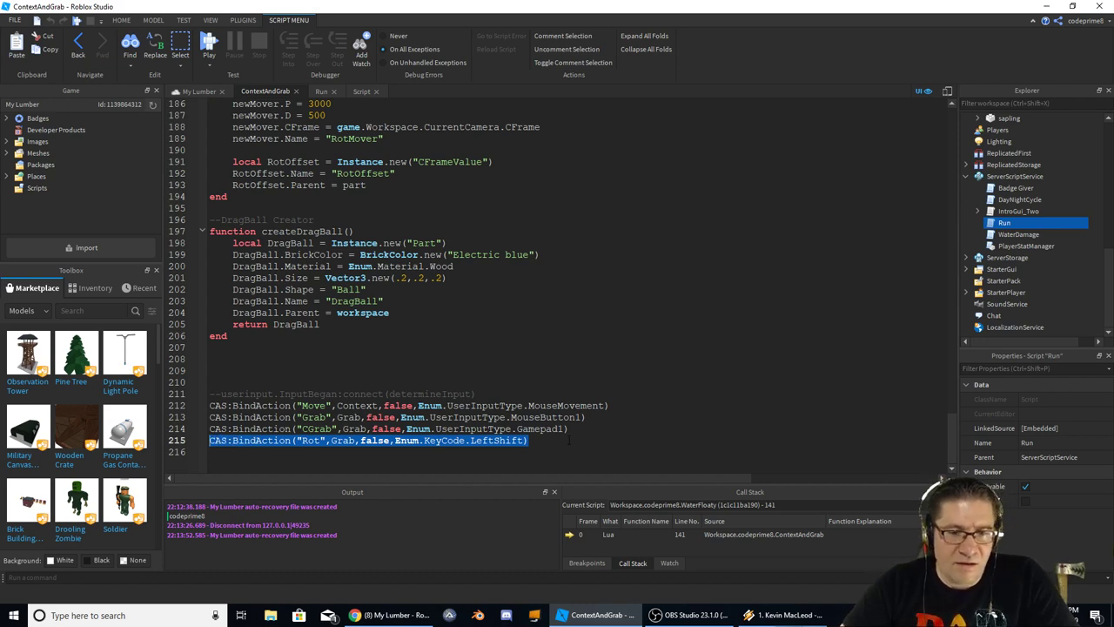
{"action": "double_click", "coordinate": [317, 428]}
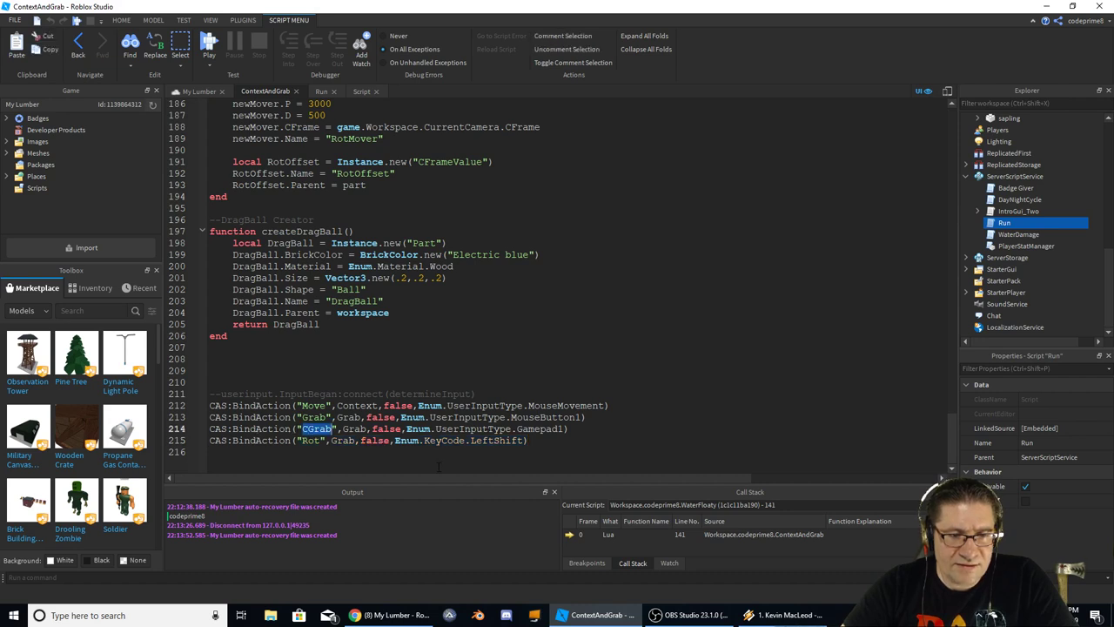
{"action": "left_click", "coordinate": [558, 428]}
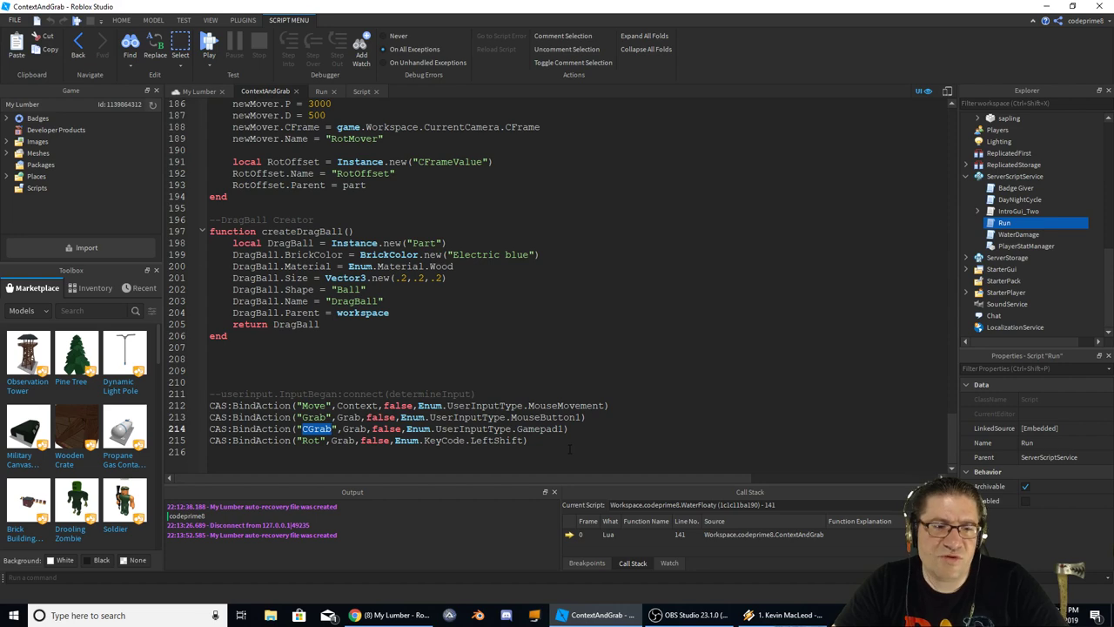
Highlight ROT's uses around line 105, then scroll down to the Context function
{"action": "scroll", "coordinate": [557, 287], "scroll_direction": "up", "scroll_amount": 20}
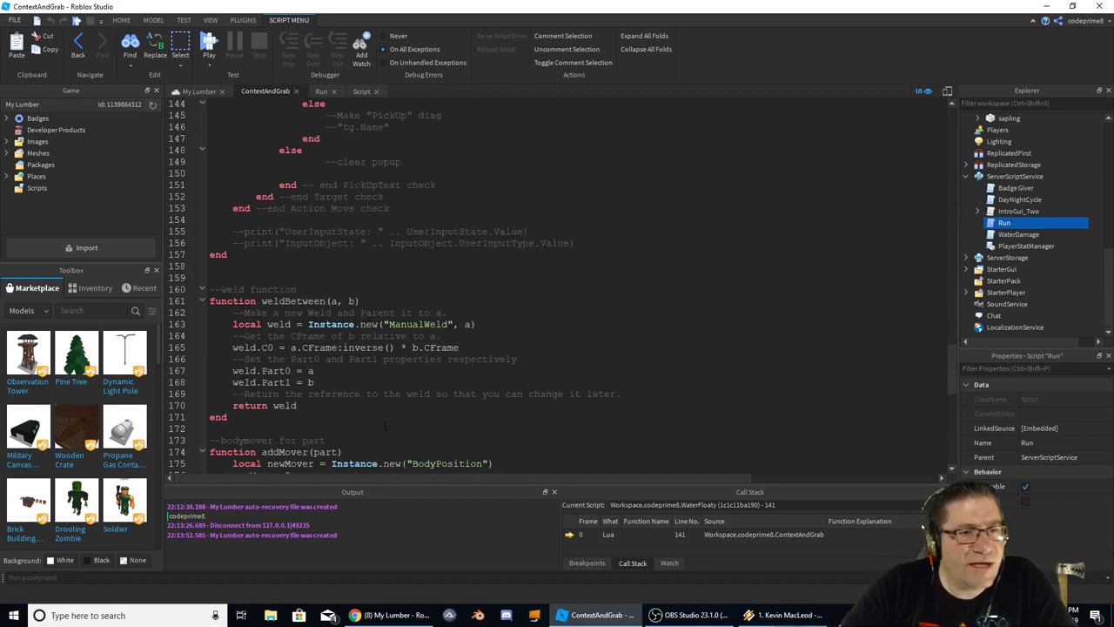
{"action": "scroll", "coordinate": [386, 426], "scroll_direction": "up", "scroll_amount": 16}
{"action": "scroll", "coordinate": [385, 426], "scroll_direction": "down", "scroll_amount": 9}
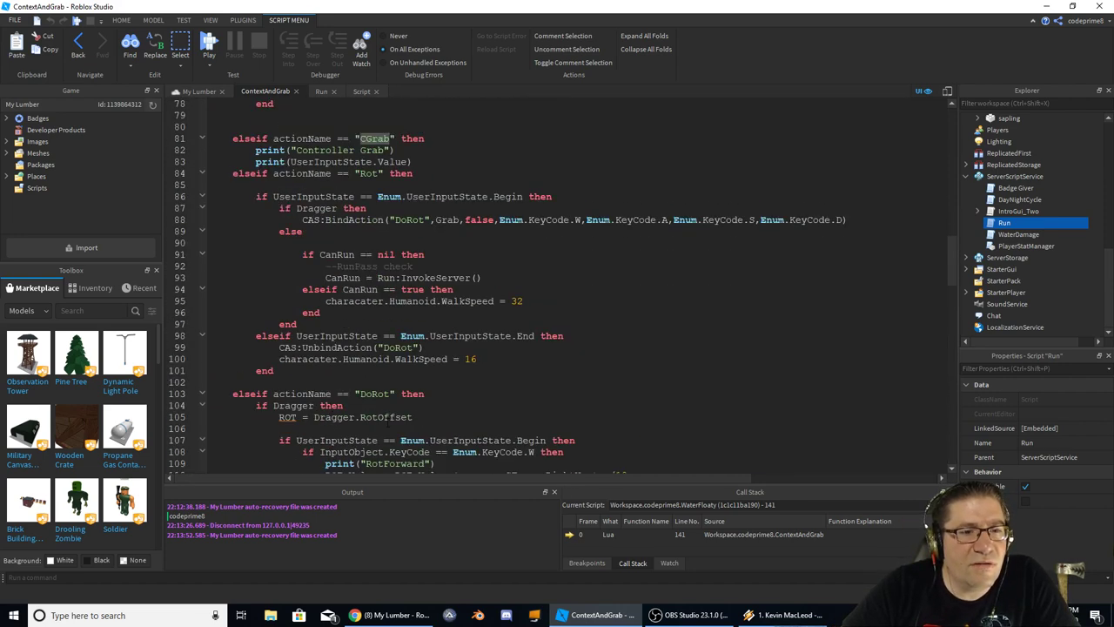
{"action": "left_click", "coordinate": [266, 209]}
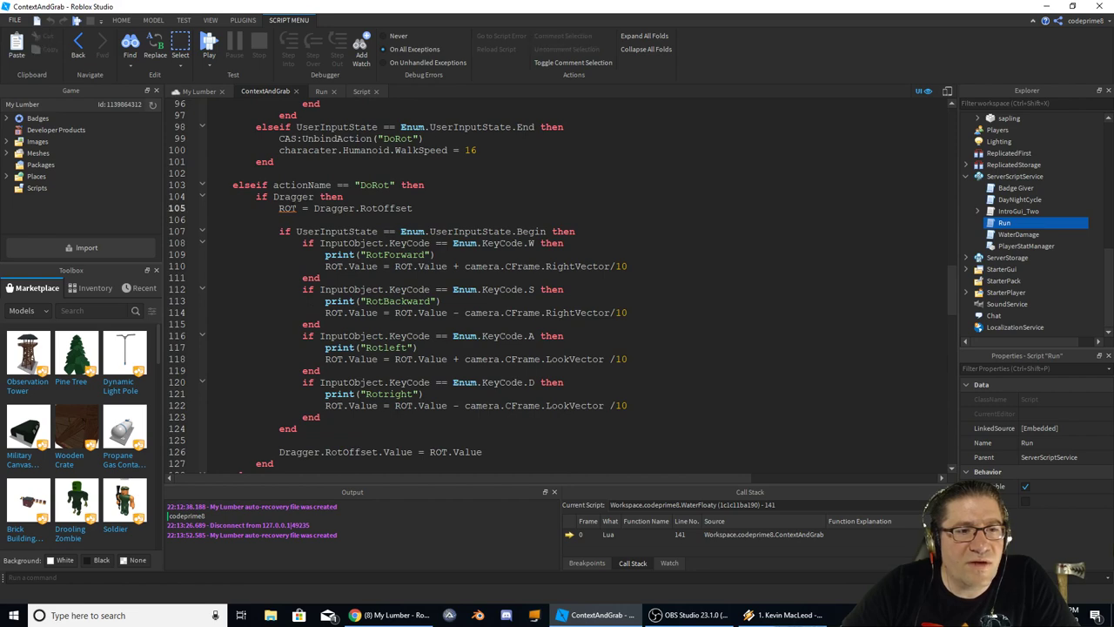
{"action": "double_click", "coordinate": [287, 208]}
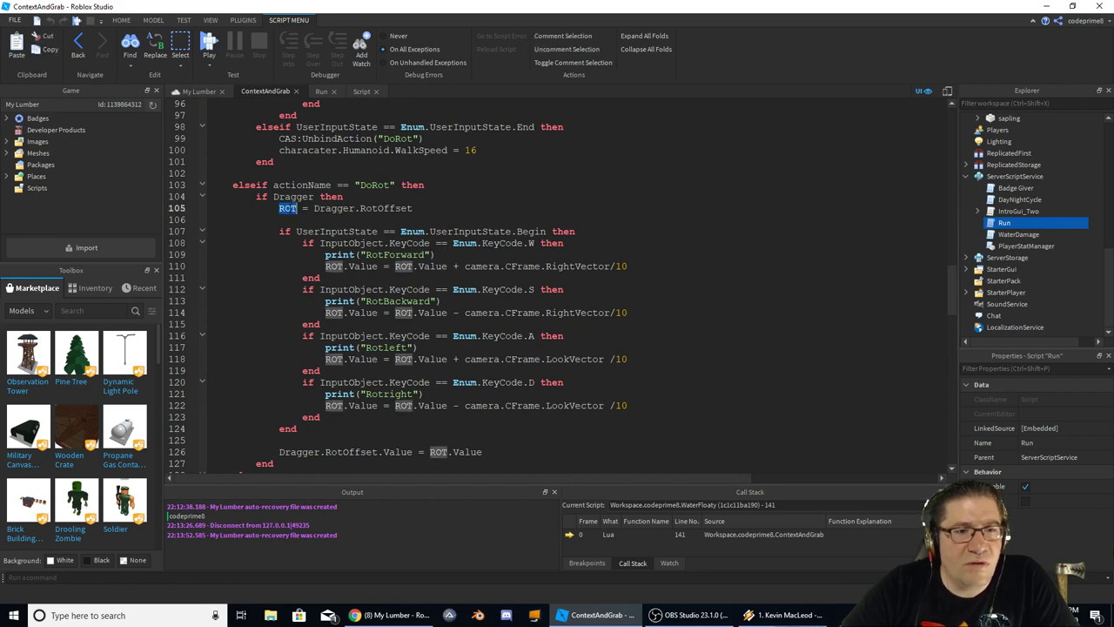
{"action": "scroll", "coordinate": [287, 208], "scroll_direction": "up", "scroll_amount": 20}
{"action": "scroll", "coordinate": [290, 233], "scroll_direction": "up", "scroll_amount": 2}
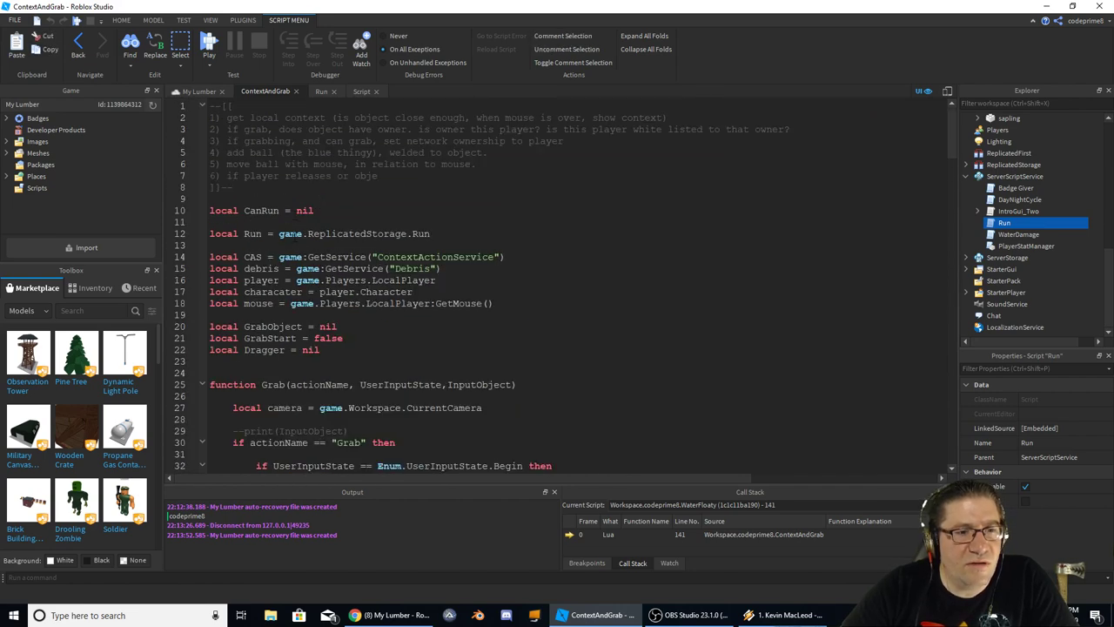
{"action": "scroll", "coordinate": [261, 329], "scroll_direction": "down", "scroll_amount": 20}
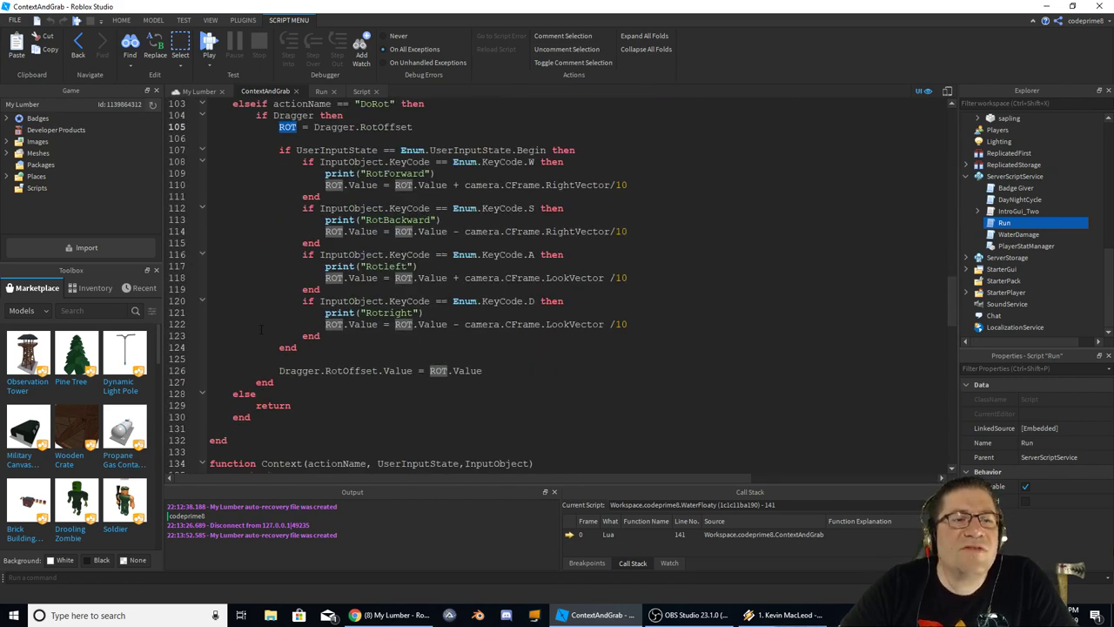
{"action": "scroll", "coordinate": [261, 330], "scroll_direction": "down", "scroll_amount": 3}
{"action": "scroll", "coordinate": [261, 329], "scroll_direction": "down", "scroll_amount": 5}
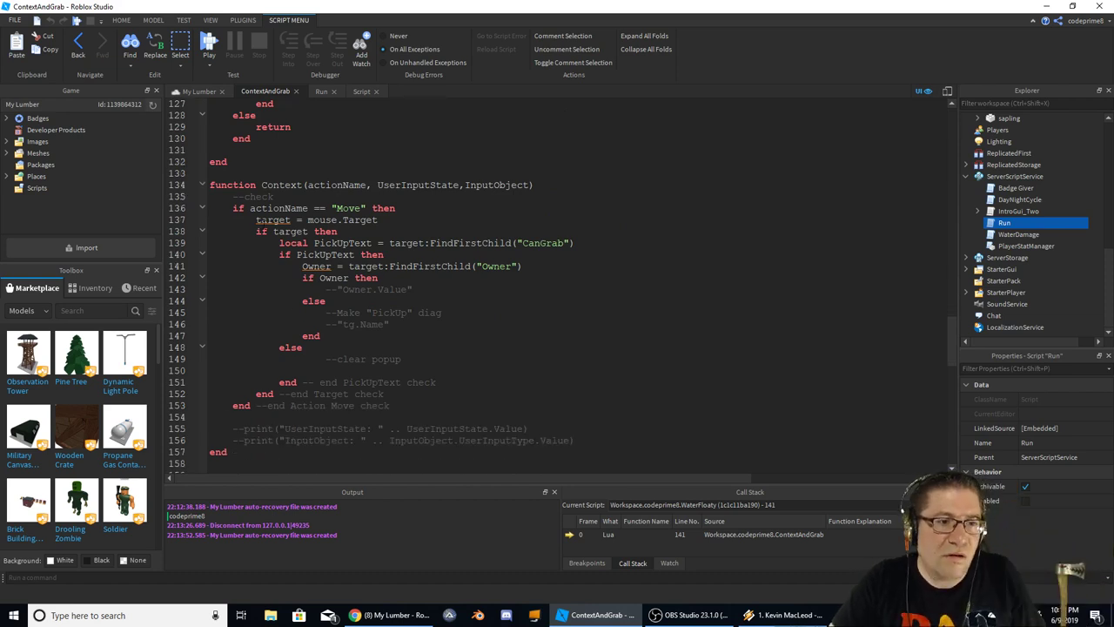
Declare Owner as local in the Context function
{"action": "double_click", "coordinate": [261, 220]}
{"action": "key", "text": "Right"}
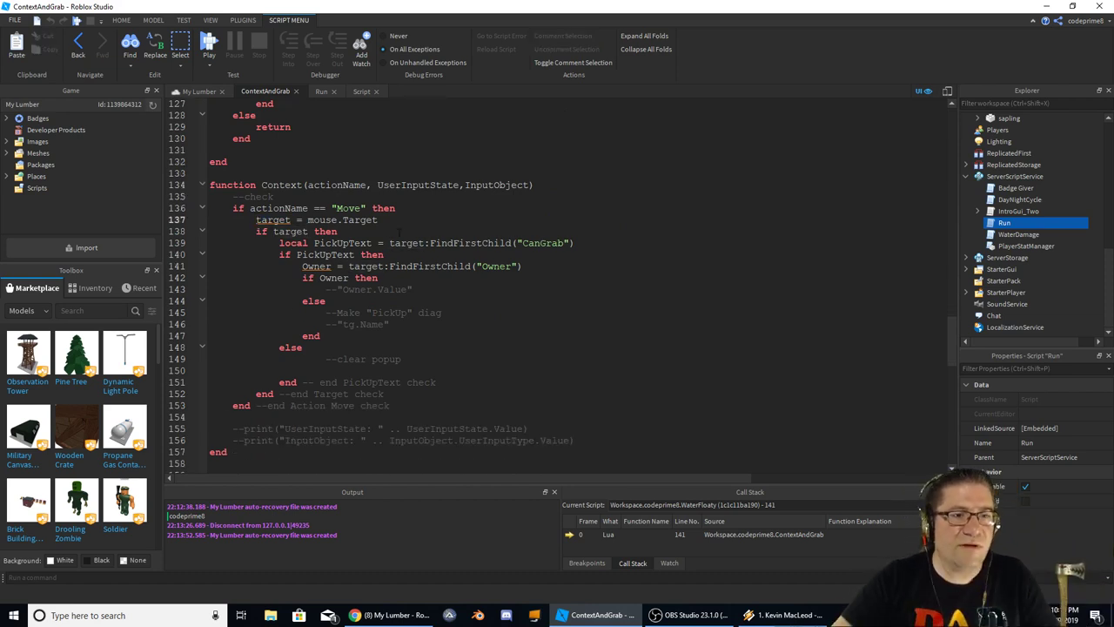
{"action": "type", "text": "local "}
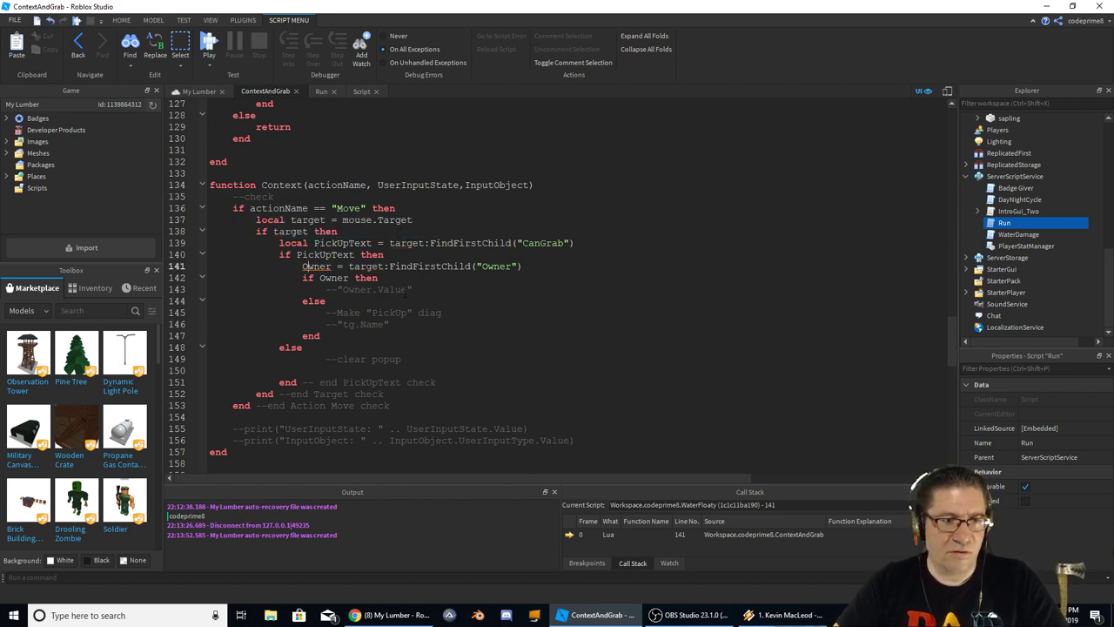
{"action": "type", "text": "local"}
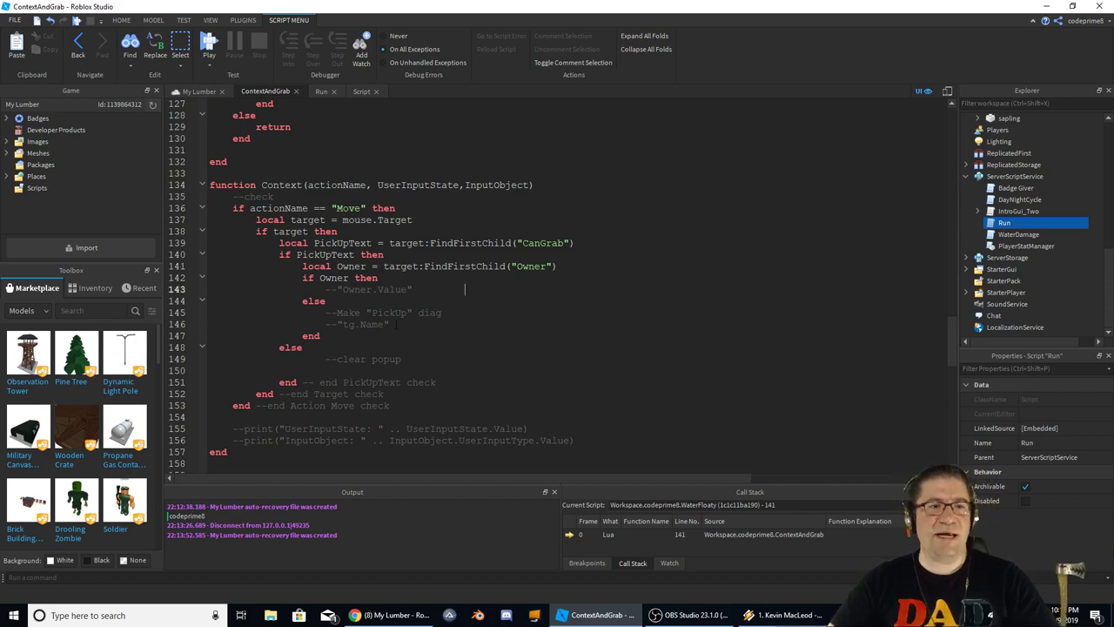
Select the Context function through line 147, then return to the My Lumber 3D view
{"action": "scroll", "coordinate": [465, 289], "scroll_direction": "up", "scroll_amount": 5}
{"action": "scroll", "coordinate": [465, 289], "scroll_direction": "down", "scroll_amount": 5}
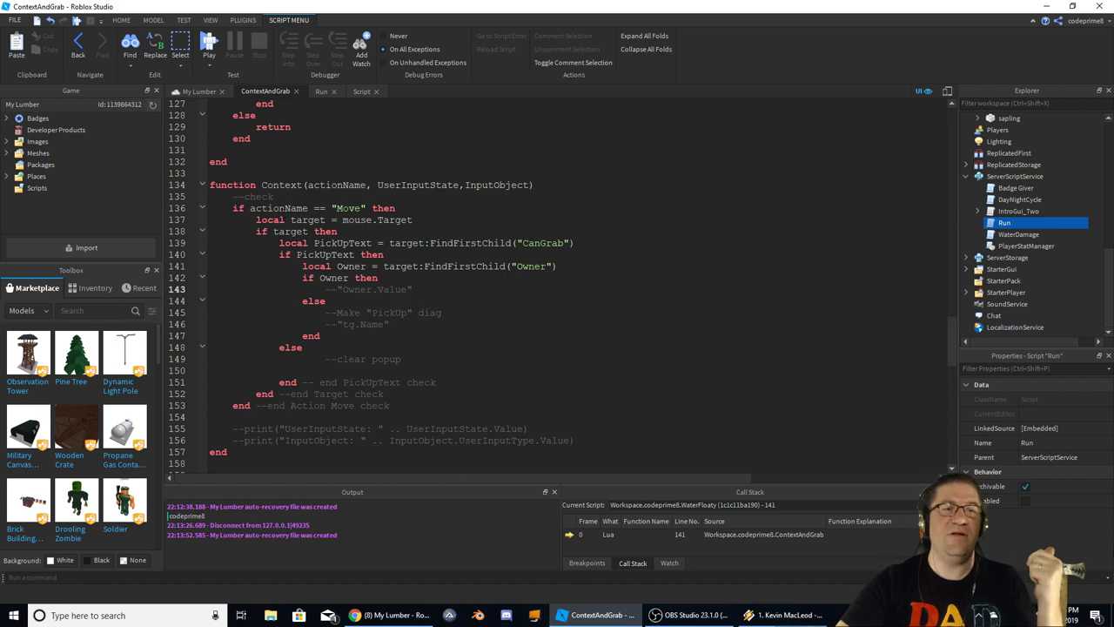
{"action": "left_click_drag", "start_coordinate": [291, 184], "coordinate": [440, 332]}
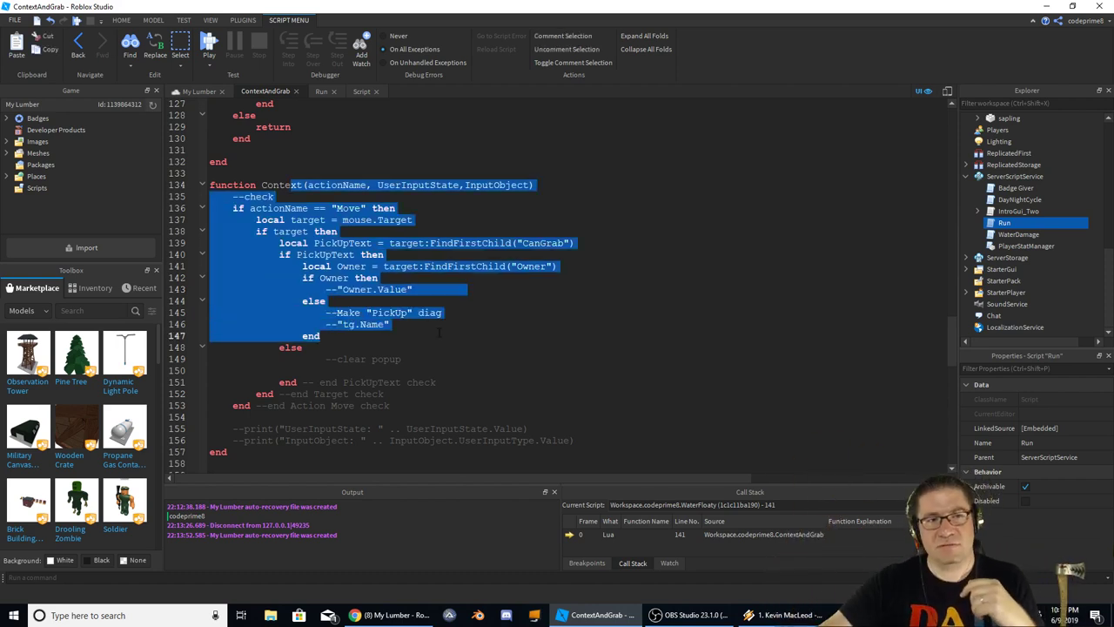
{"action": "left_click", "coordinate": [196, 92]}
Fly the camera along the row of parts toward the brown wall and water
{"action": "key", "text": "w"}
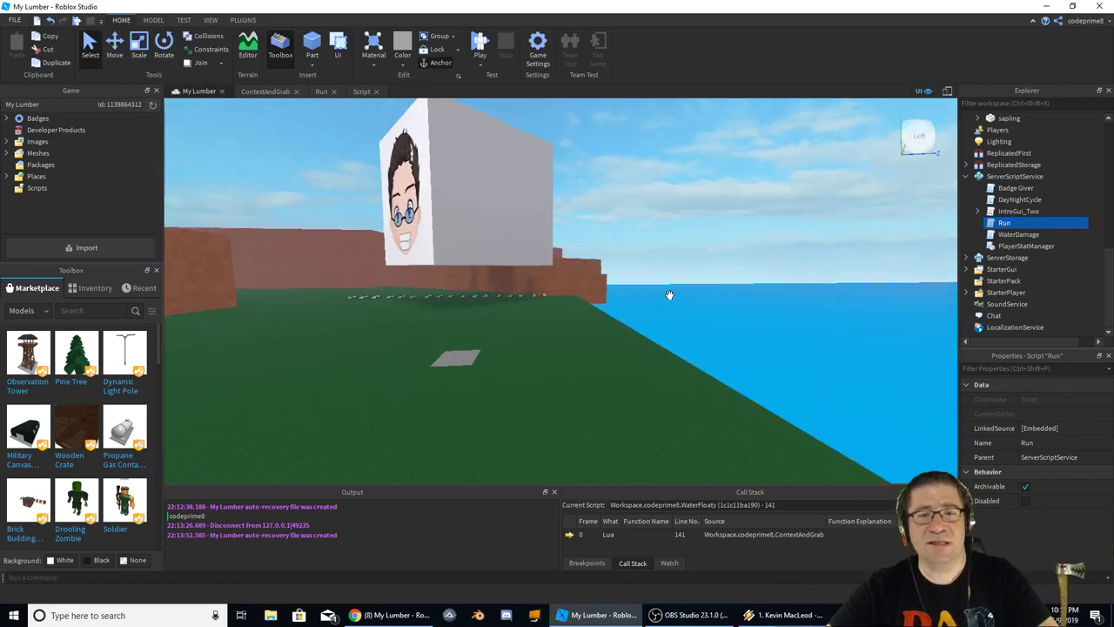
{"action": "key", "text": "w"}
{"action": "right_click_drag", "start_coordinate": [658, 302], "coordinate": [657, 297]}
{"action": "key", "text": "w"}
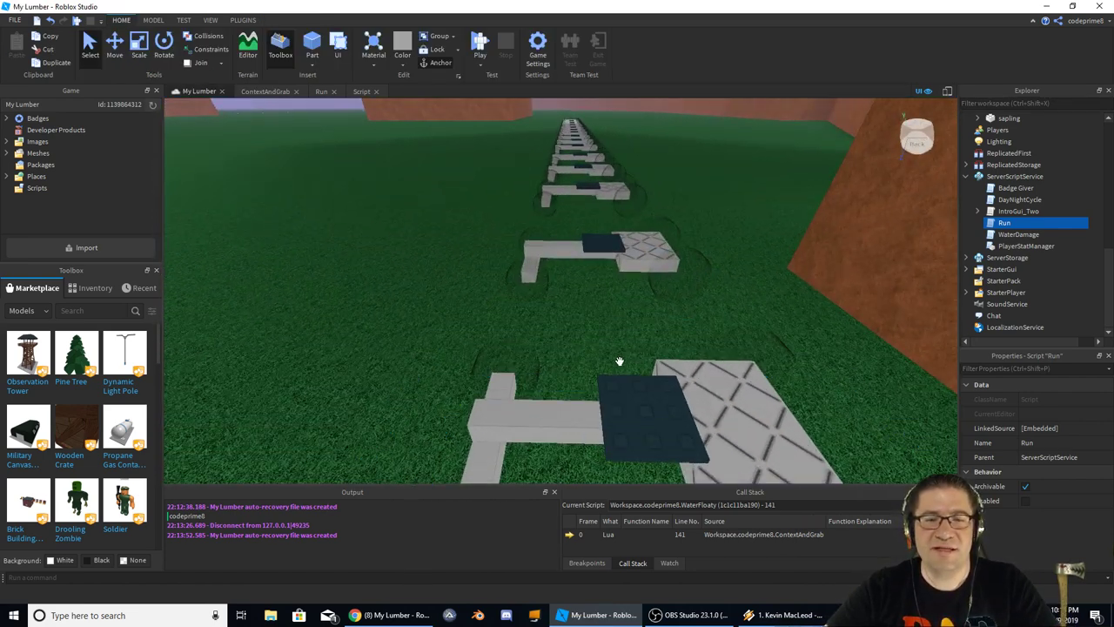
{"action": "right_click_drag", "start_coordinate": [589, 236], "coordinate": [560, 256]}
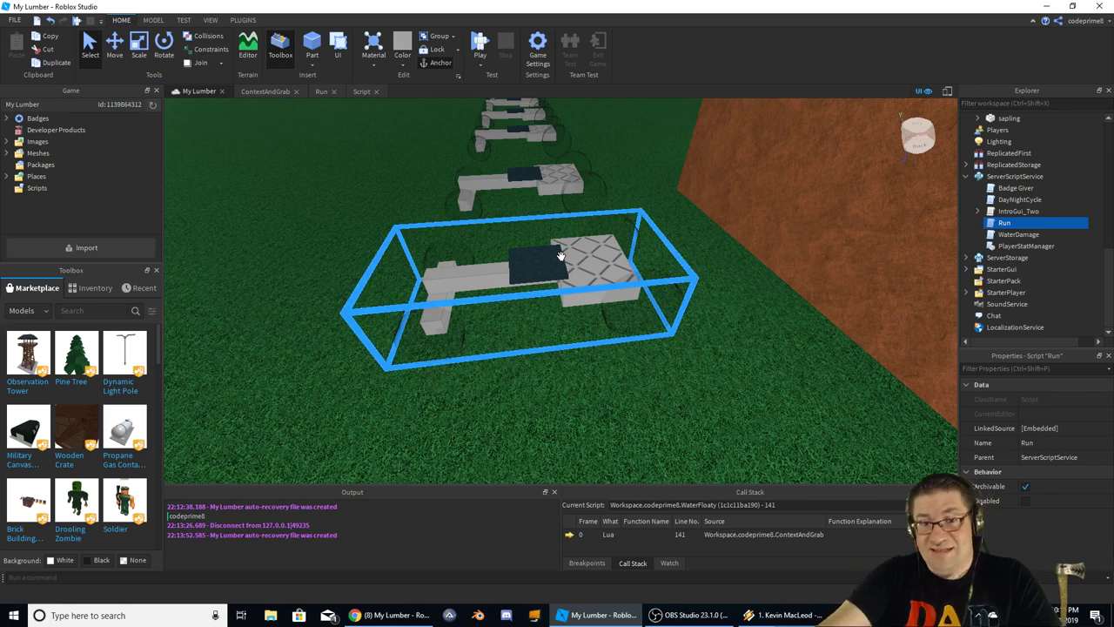
{"action": "right_click_drag", "start_coordinate": [561, 257], "coordinate": [566, 245]}
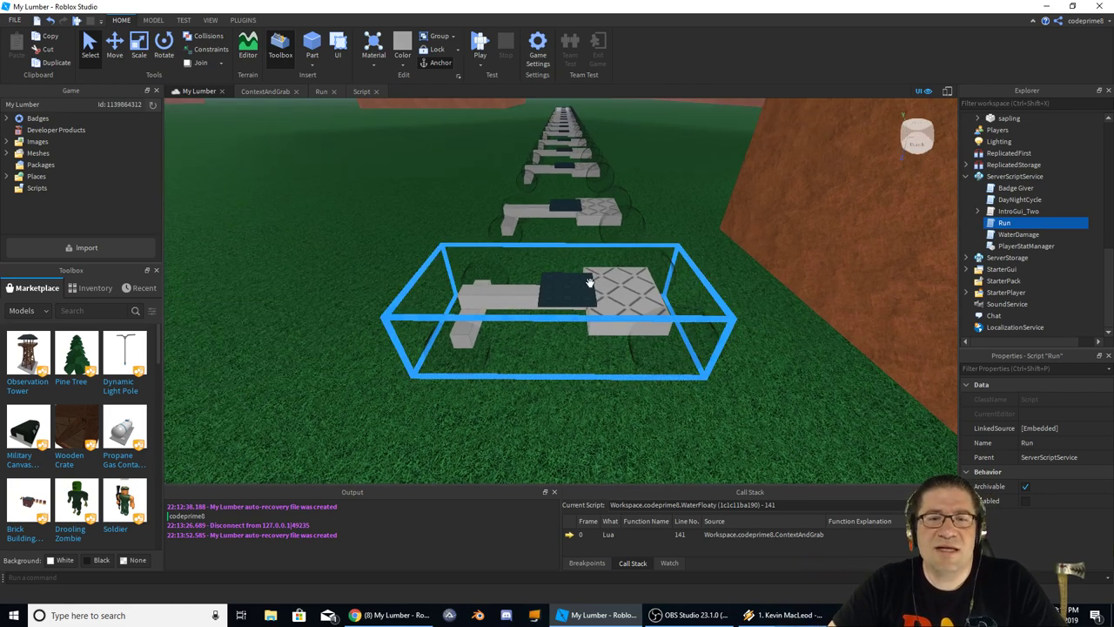
{"action": "right_click_drag", "start_coordinate": [591, 283], "coordinate": [597, 291]}
Select a Car model, face the field and walls, and start a play test with F5
{"action": "left_click", "coordinate": [637, 257]}
{"action": "right_click_drag", "start_coordinate": [638, 257], "coordinate": [636, 222]}
{"action": "scroll", "coordinate": [635, 217], "scroll_direction": "up", "scroll_amount": 10}
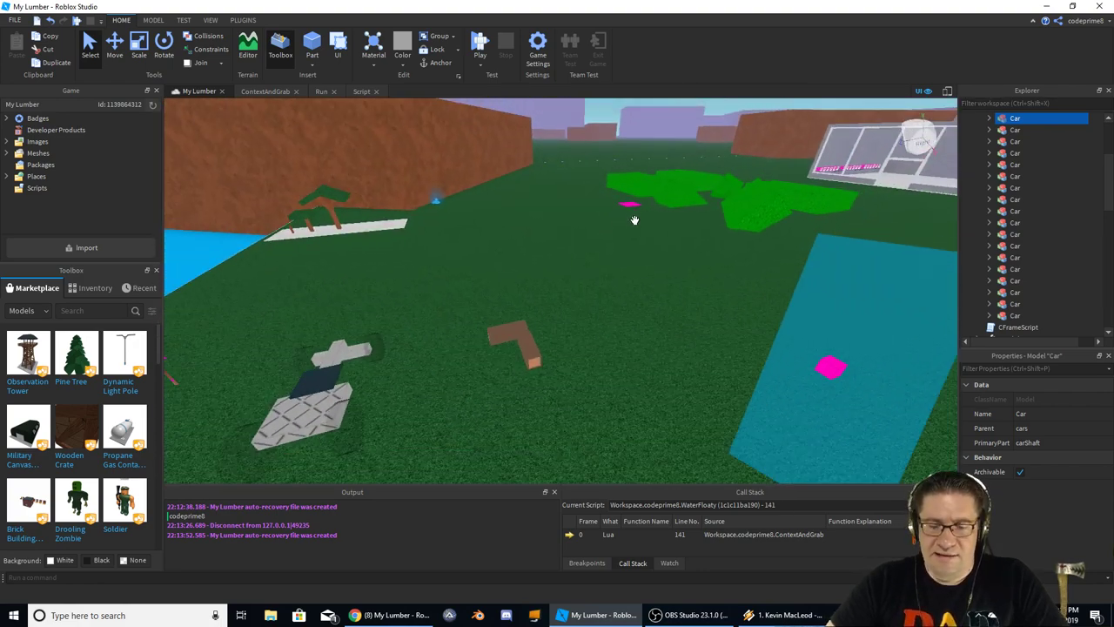
{"action": "key", "text": "d"}
{"action": "key", "text": "F5"}
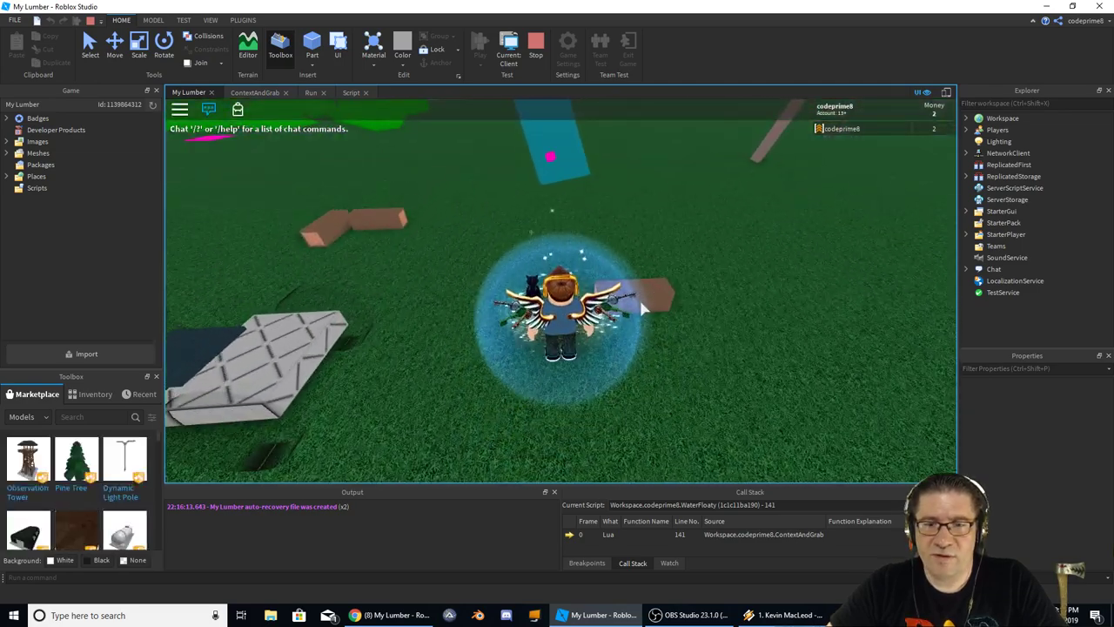
Walk the character toward the green bushes and swing the camera to the face billboard
{"action": "right_click_drag", "start_coordinate": [636, 300], "coordinate": [651, 337]}
{"action": "key", "text": "s"}
{"action": "key", "text": "s"}
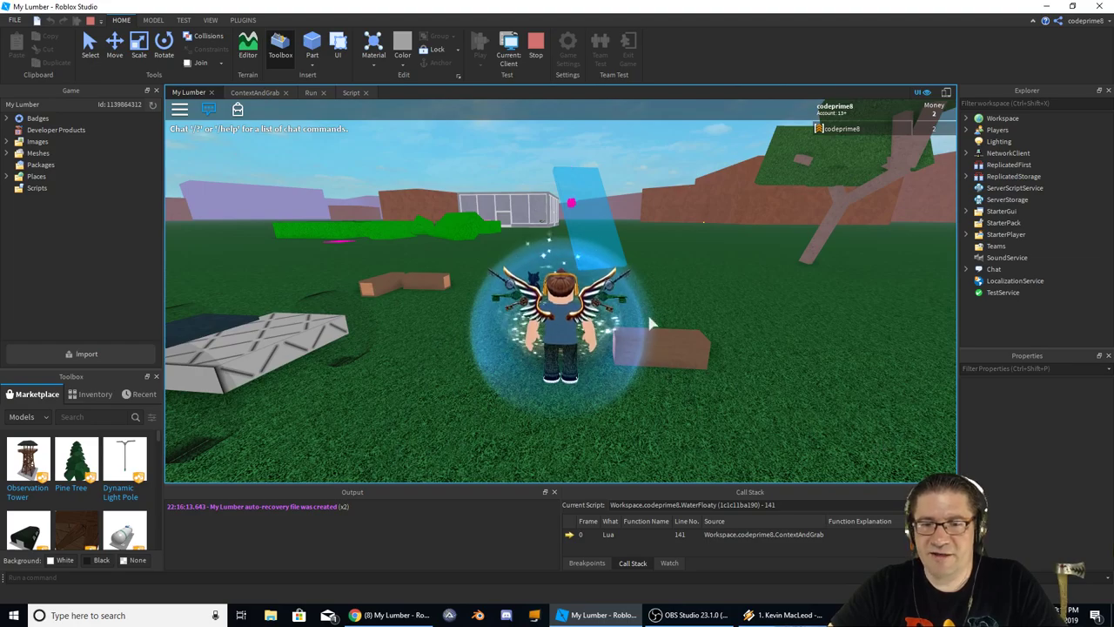
{"action": "key", "text": "w"}
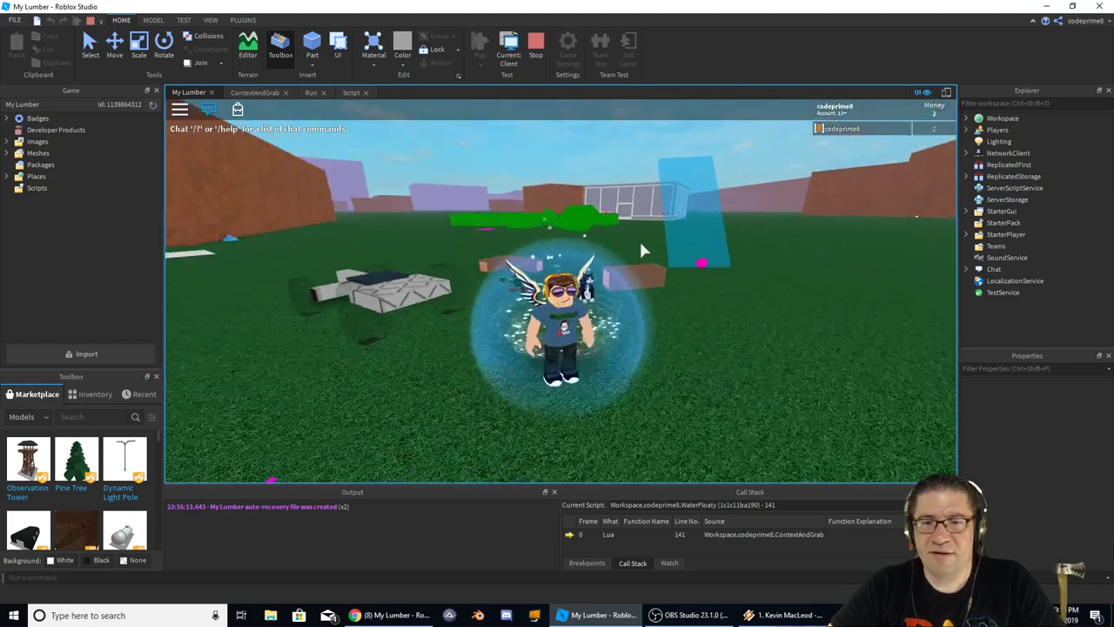
{"action": "right_click_drag", "start_coordinate": [641, 242], "coordinate": [641, 251]}
{"action": "key", "text": "w"}
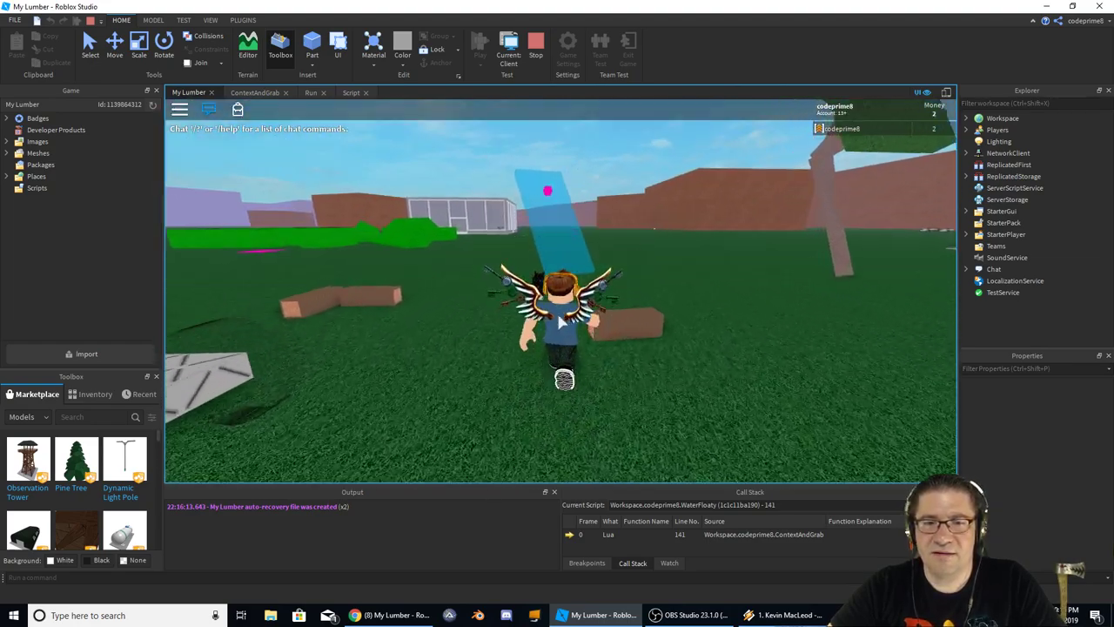
{"action": "key", "text": "w"}
{"action": "key", "text": "w"}
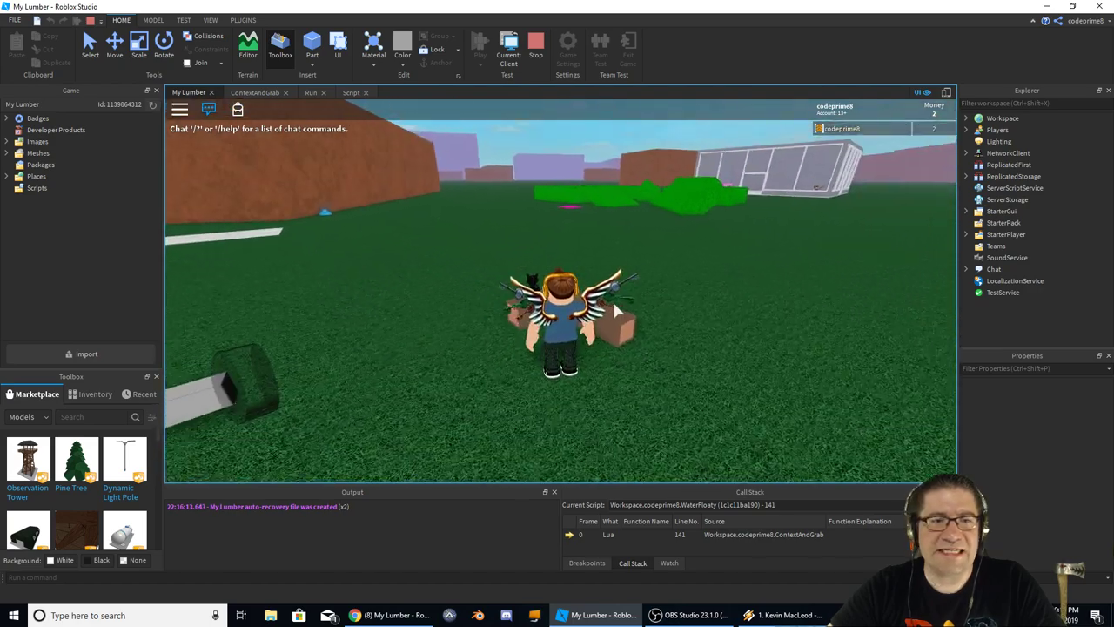
{"action": "right_click_drag", "start_coordinate": [616, 258], "coordinate": [598, 324]}
{"action": "scroll", "coordinate": [599, 326], "scroll_direction": "up", "scroll_amount": 5}
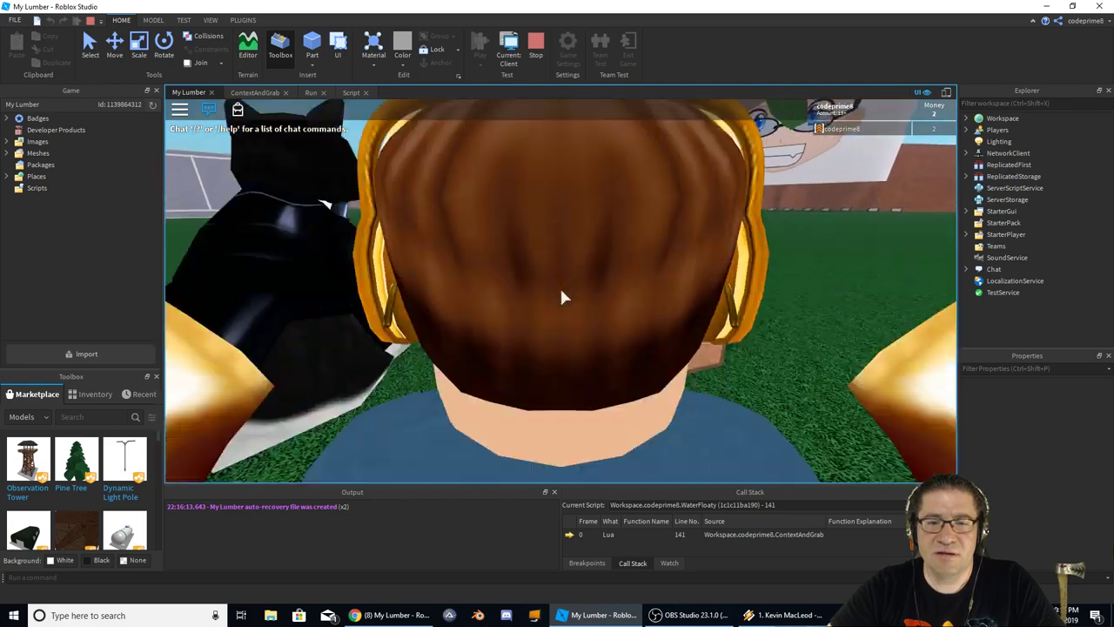
Grab a wooden block, rotate it with the Q, R, F and E keys, then stop the test
{"action": "left_click", "coordinate": [560, 293]}
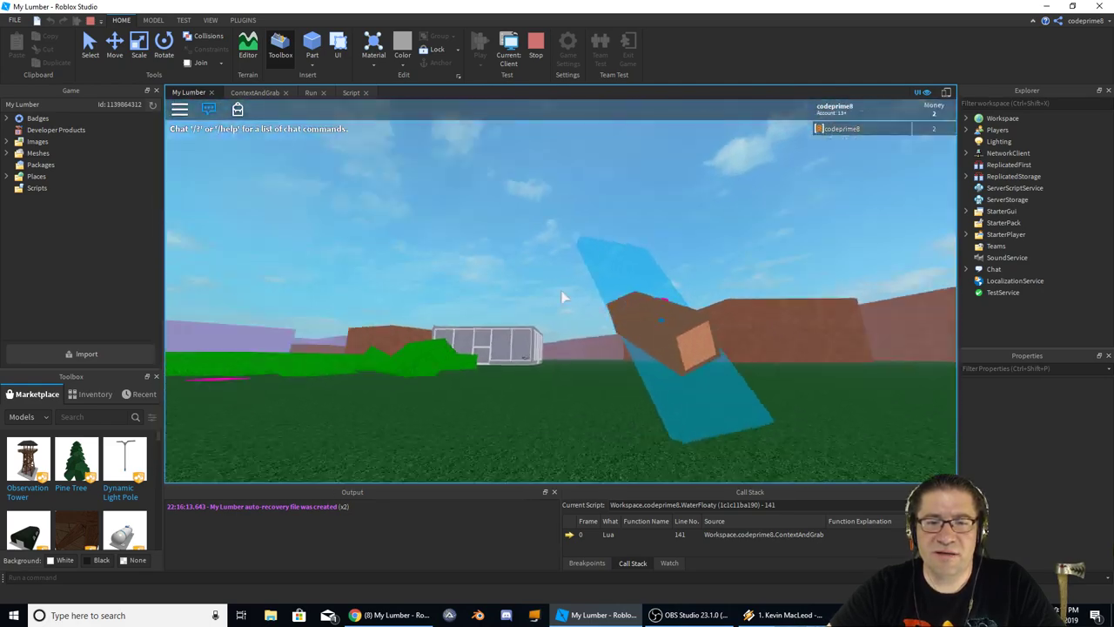
{"action": "key", "text": "q"}
{"action": "key", "text": "q"}
{"action": "key", "text": "q"}
{"action": "key", "text": "q"}
{"action": "key", "text": "q"}
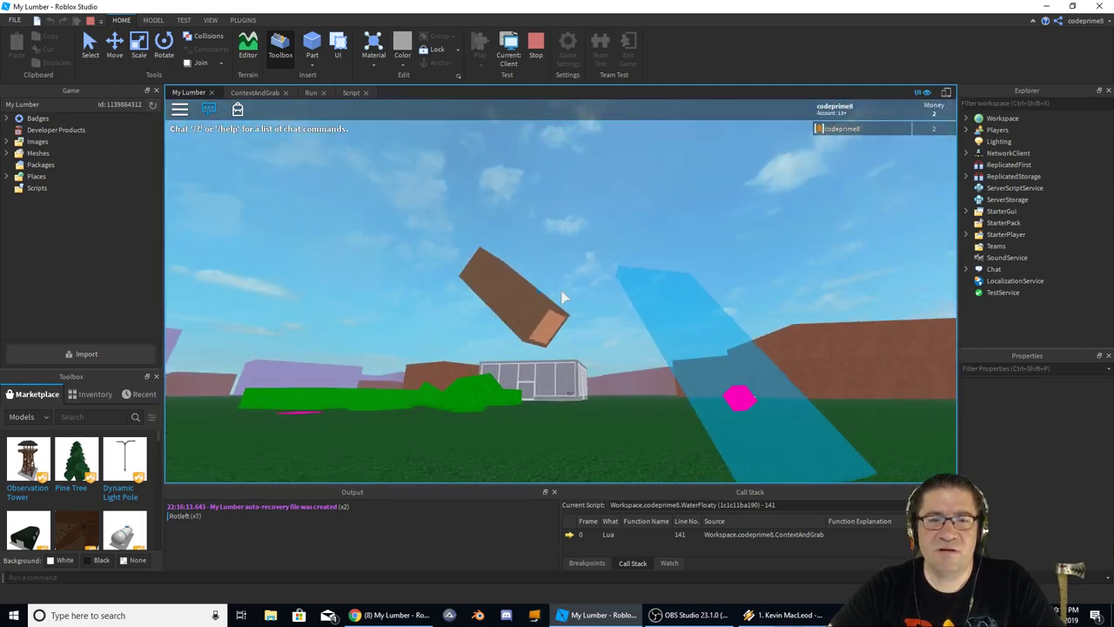
{"action": "key", "text": "q"}
{"action": "key", "text": "q"}
{"action": "key", "text": "q"}
{"action": "key", "text": "q"}
{"action": "key", "text": "q"}
{"action": "key", "text": "q"}
{"action": "key", "text": "r"}
{"action": "key", "text": "r"}
{"action": "key", "text": "r"}
{"action": "key", "text": "r"}
{"action": "key", "text": "r"}
{"action": "key", "text": "r"}
{"action": "key", "text": "r"}
{"action": "key", "text": "r"}
{"action": "key", "text": "r"}
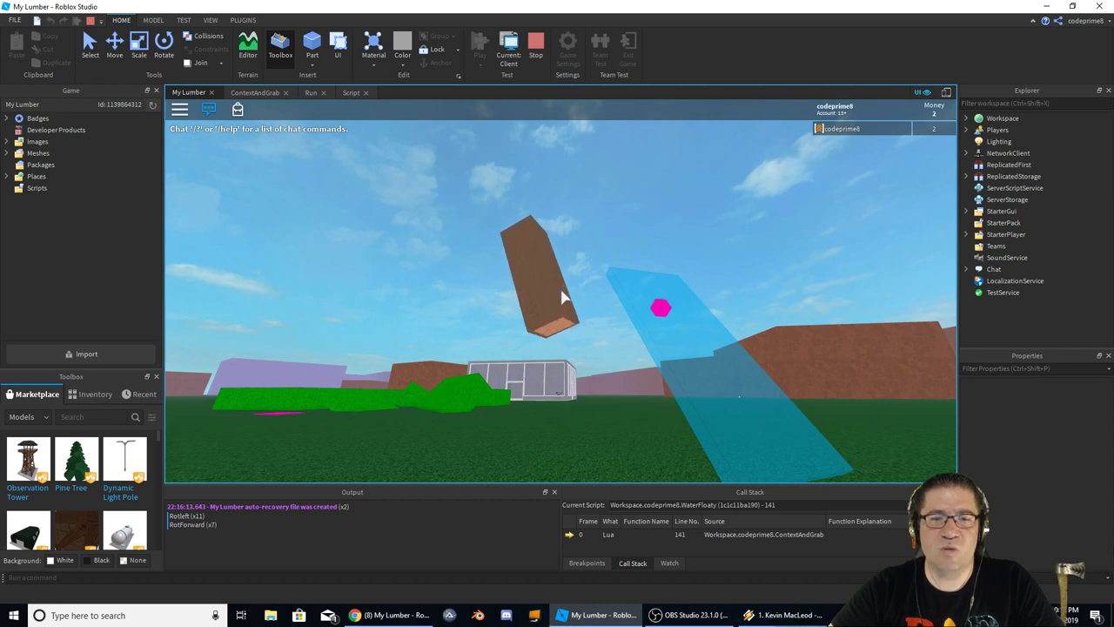
{"action": "key", "text": "f"}
{"action": "key", "text": "f"}
{"action": "key", "text": "f"}
{"action": "key", "text": "f"}
{"action": "key", "text": "e"}
{"action": "key", "text": "e"}
{"action": "key", "text": "e"}
{"action": "key", "text": "e"}
{"action": "key", "text": "e"}
{"action": "key", "text": "e"}
{"action": "key", "text": "e"}
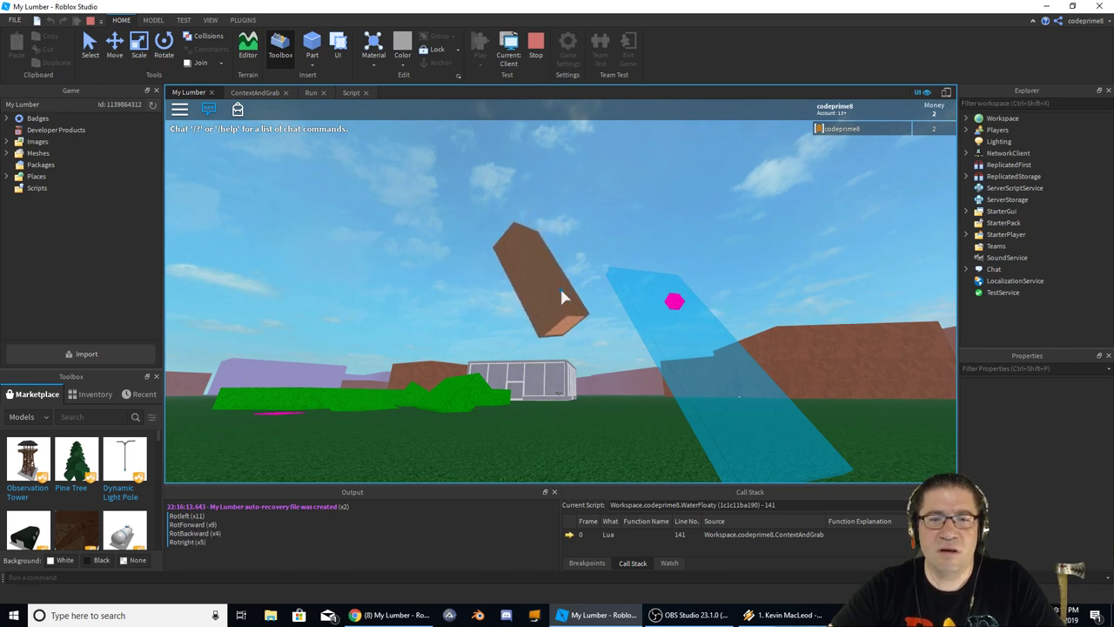
{"action": "key", "text": "r"}
{"action": "key", "text": "e"}
{"action": "key", "text": "r"}
{"action": "key", "text": "r"}
{"action": "key", "text": "r"}
{"action": "key", "text": "e"}
{"action": "key", "text": "e"}
{"action": "key", "text": "r"}
{"action": "key", "text": "r"}
{"action": "key", "text": "r"}
{"action": "key", "text": "e"}
{"action": "key", "text": "e"}
{"action": "key", "text": "e"}
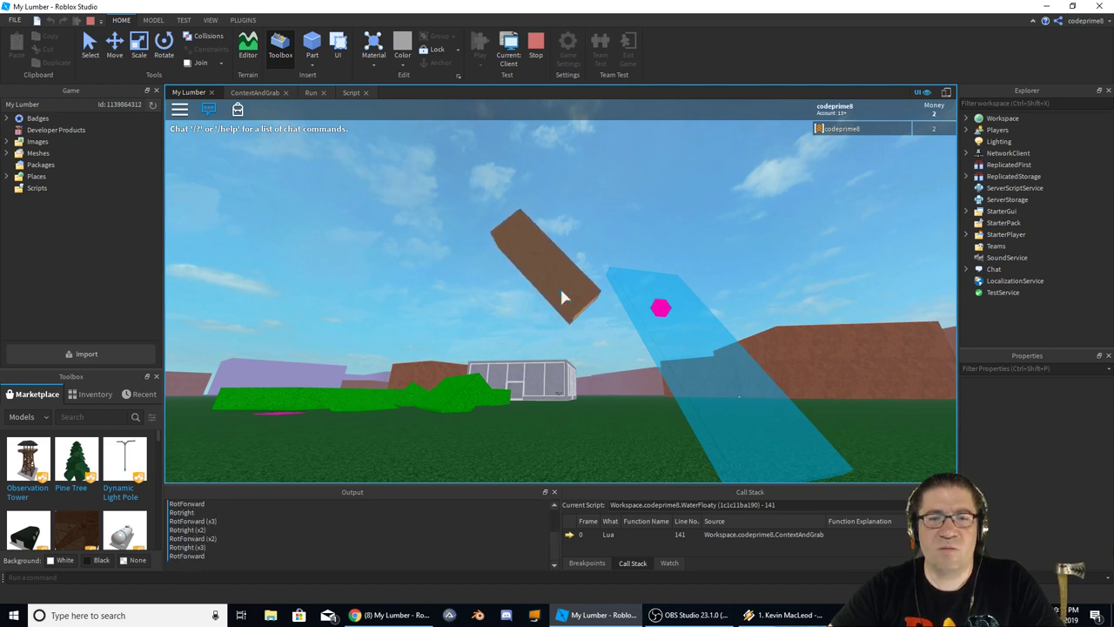
{"action": "key", "text": "r"}
{"action": "key", "text": "r"}
{"action": "key", "text": "e"}
{"action": "key", "text": "r"}
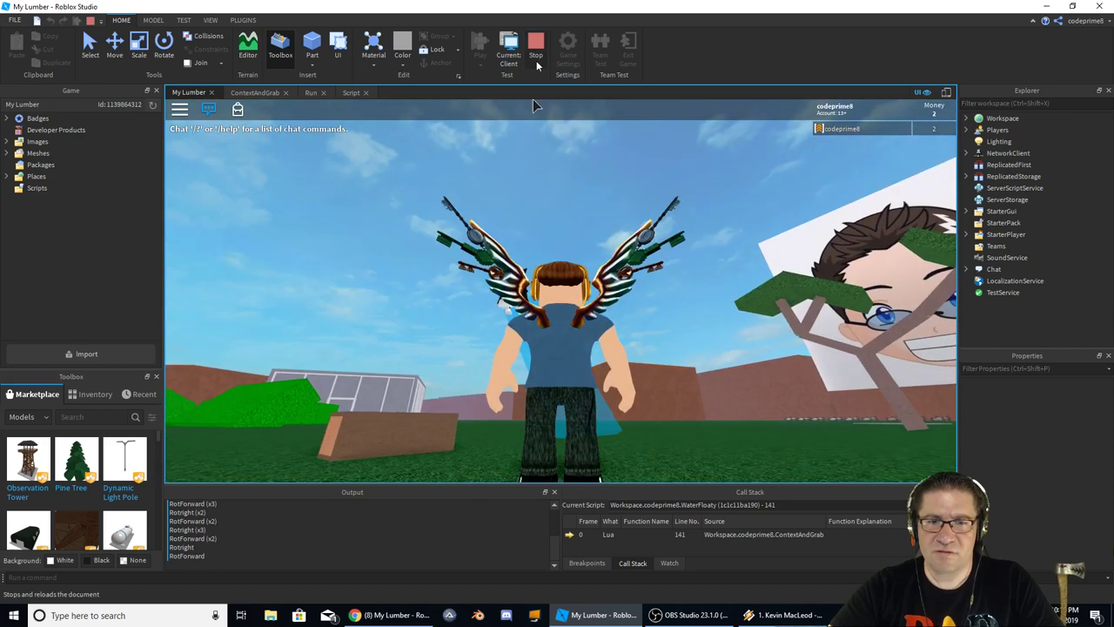
{"action": "left_click", "coordinate": [535, 43]}
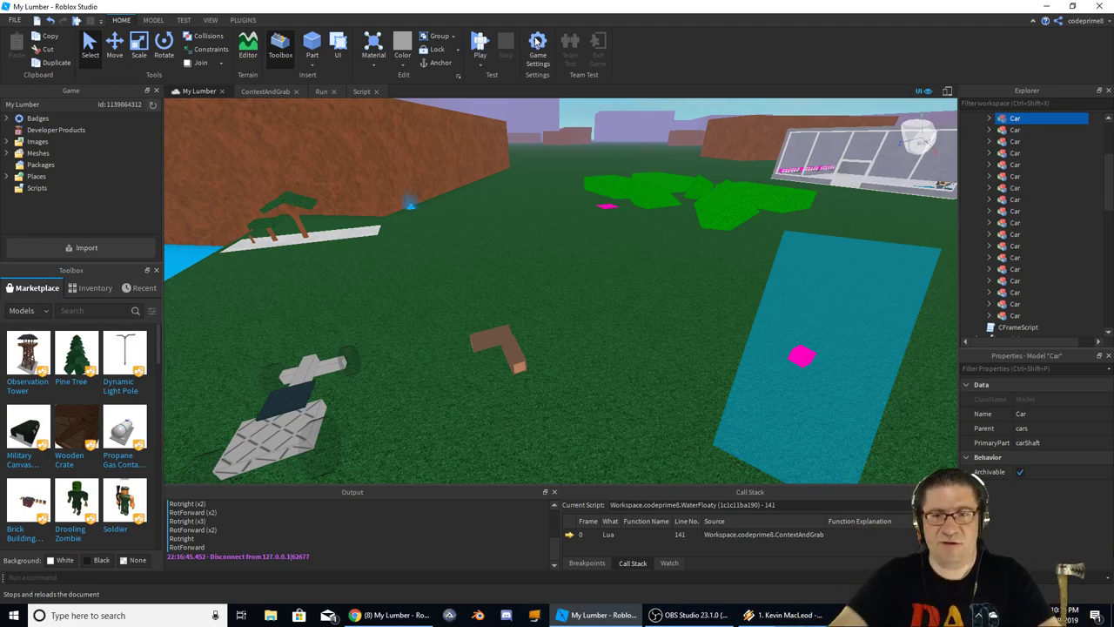
Orbit the view, glance at the ContextAndGrab script, and return to the 3D view
{"action": "right_click_drag", "start_coordinate": [536, 263], "coordinate": [535, 261]}
{"action": "right_click_drag", "start_coordinate": [588, 187], "coordinate": [586, 179]}
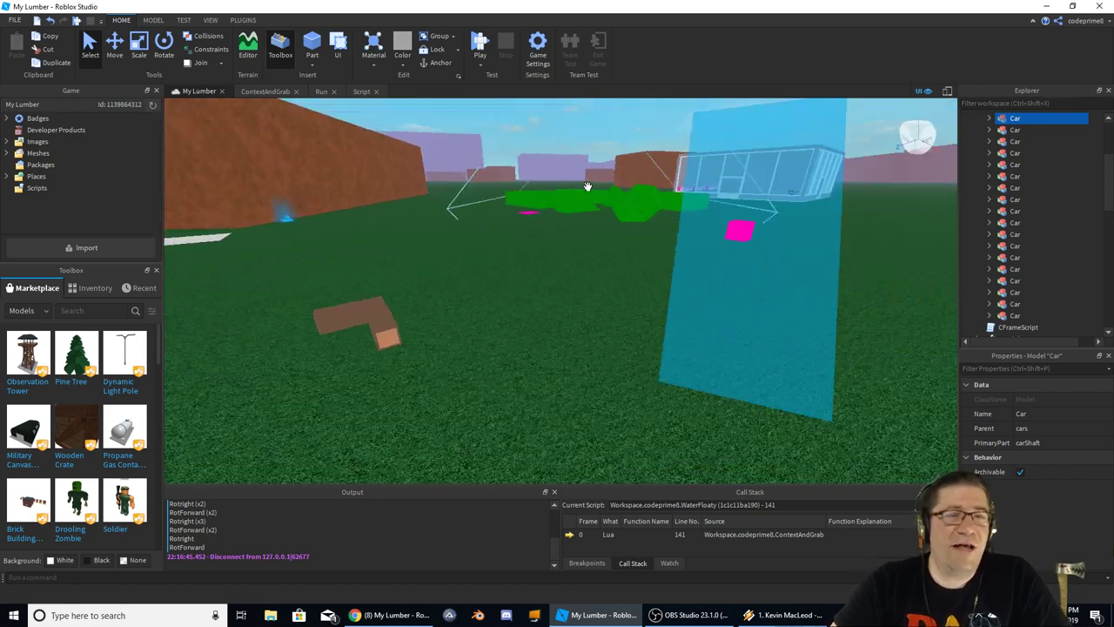
{"action": "left_click", "coordinate": [254, 93]}
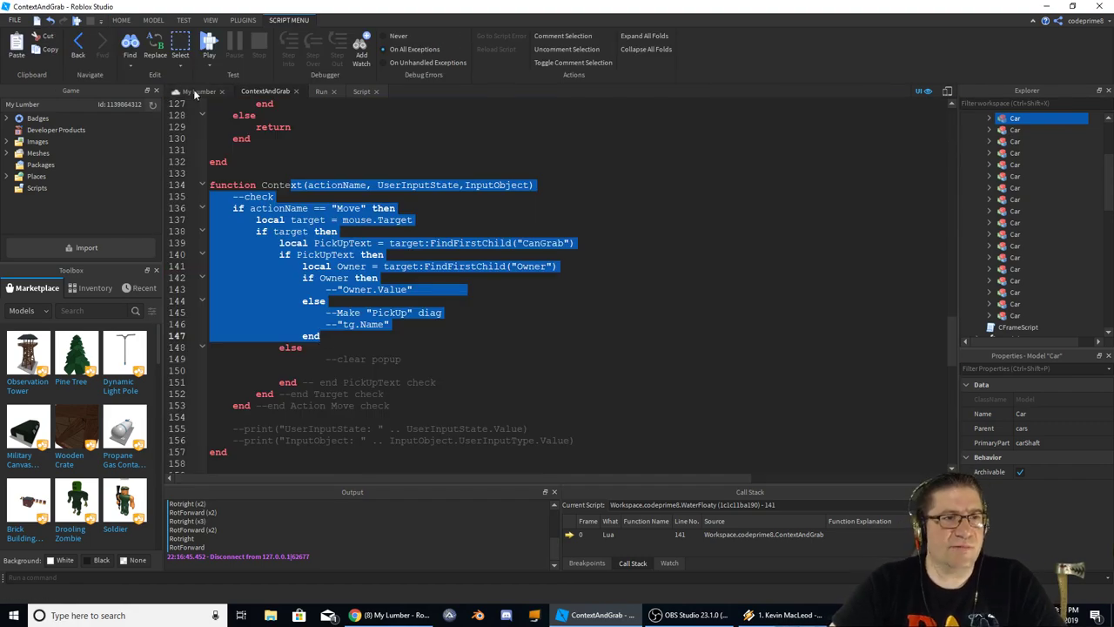
{"action": "left_click", "coordinate": [199, 91]}
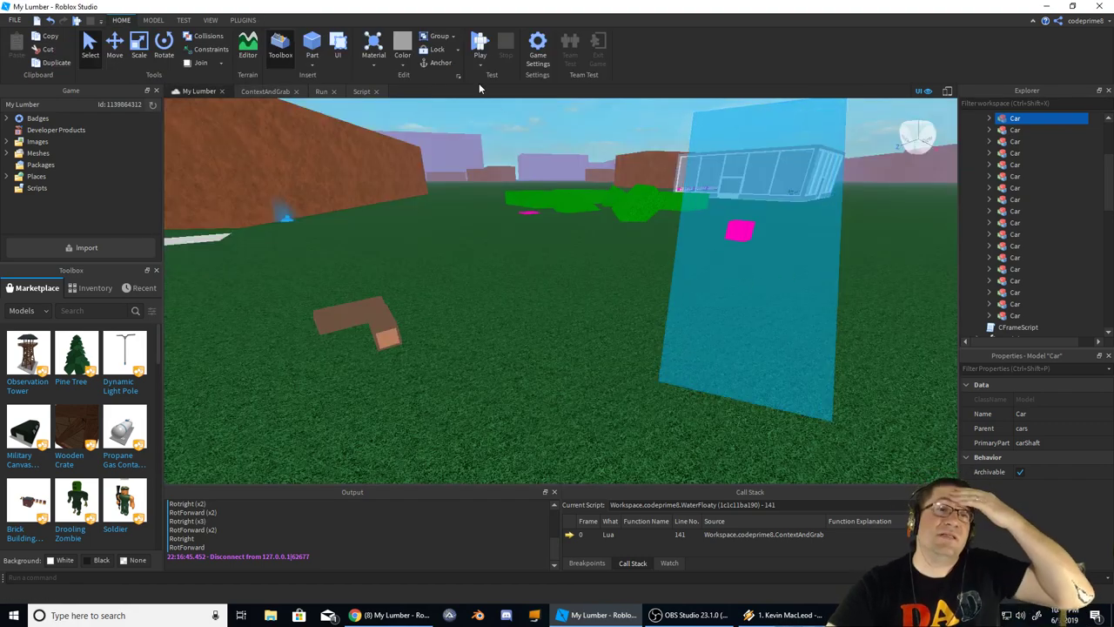
Add a ScreenGui under StarterGui from the UI ribbon tab
{"action": "left_click", "coordinate": [335, 44]}
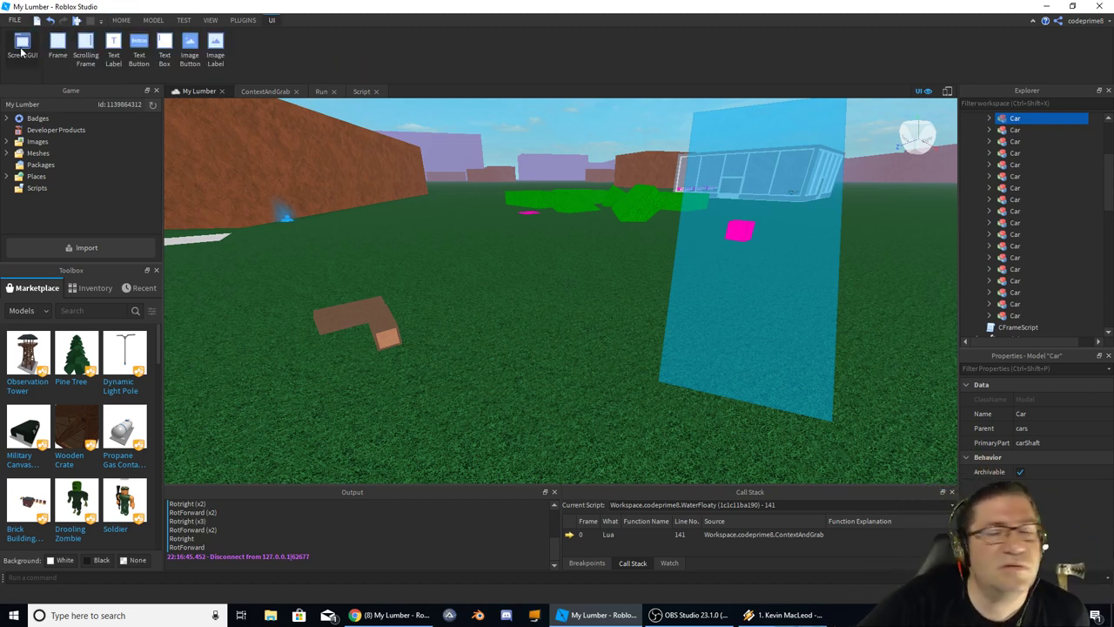
{"action": "scroll", "coordinate": [1028, 180], "scroll_direction": "down", "scroll_amount": 10}
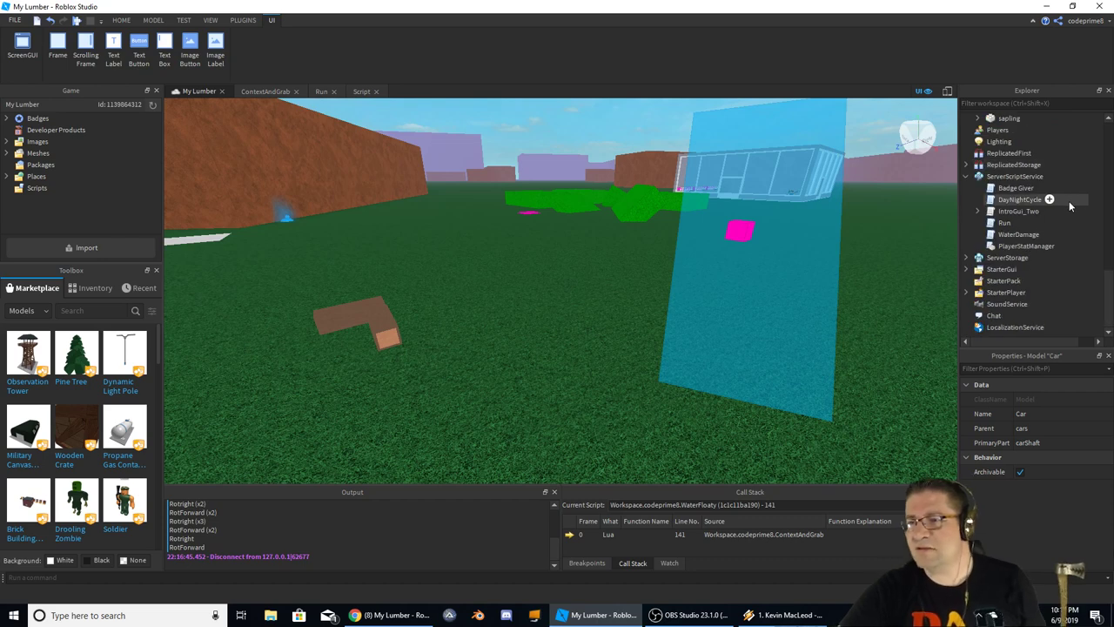
{"action": "left_click", "coordinate": [1006, 281]}
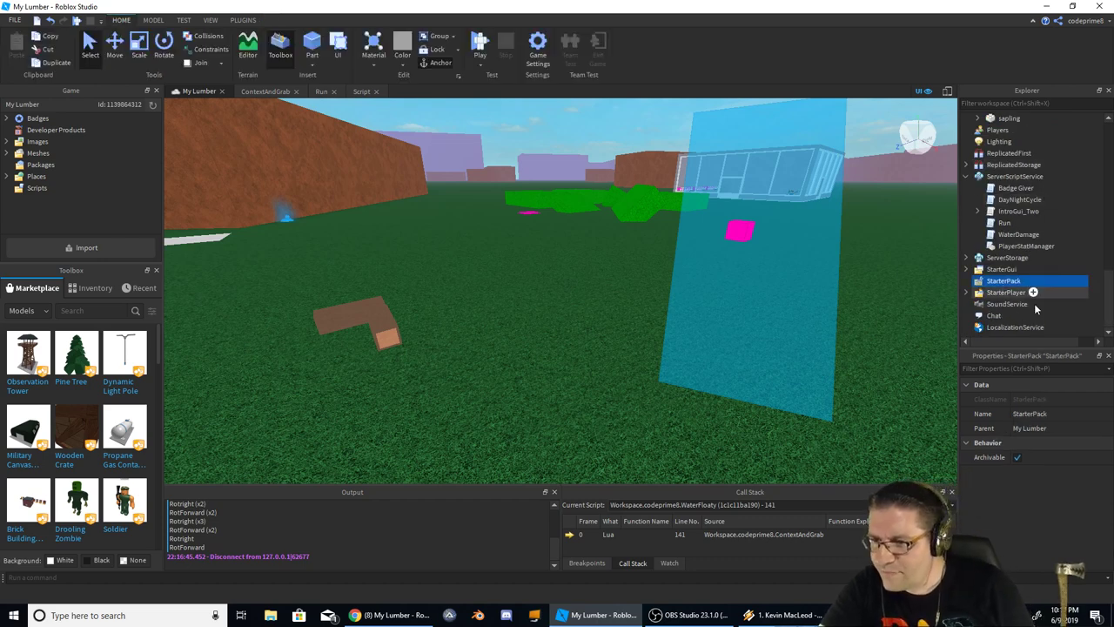
{"action": "left_click", "coordinate": [997, 269]}
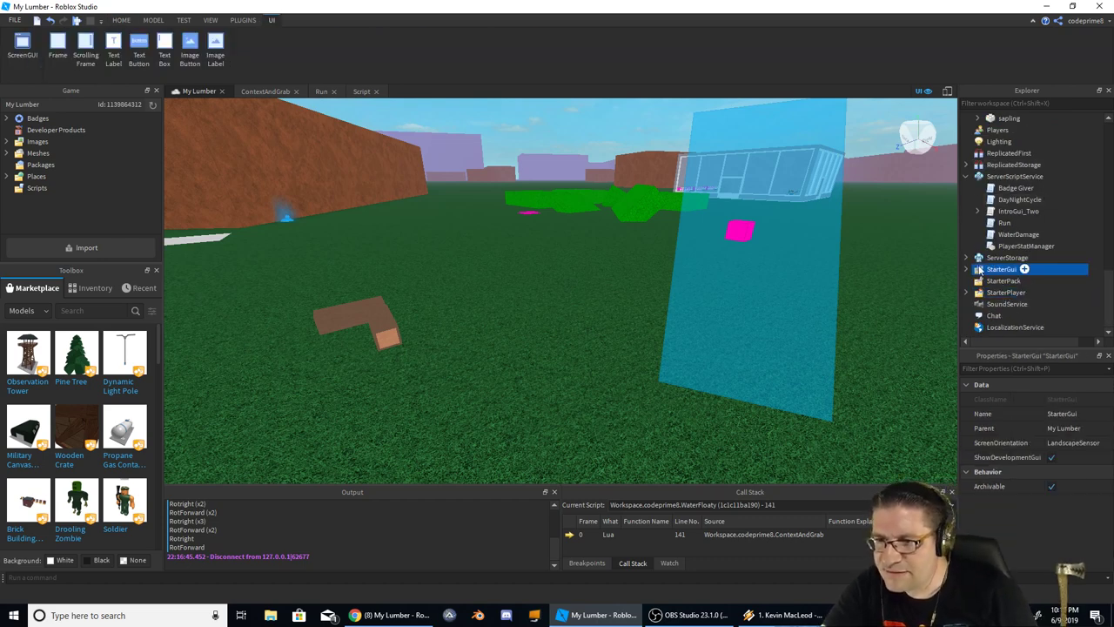
{"action": "left_click", "coordinate": [966, 269]}
Keep the new ScreenGui's default name and insert a Frame into it
{"action": "left_click", "coordinate": [1012, 280]}
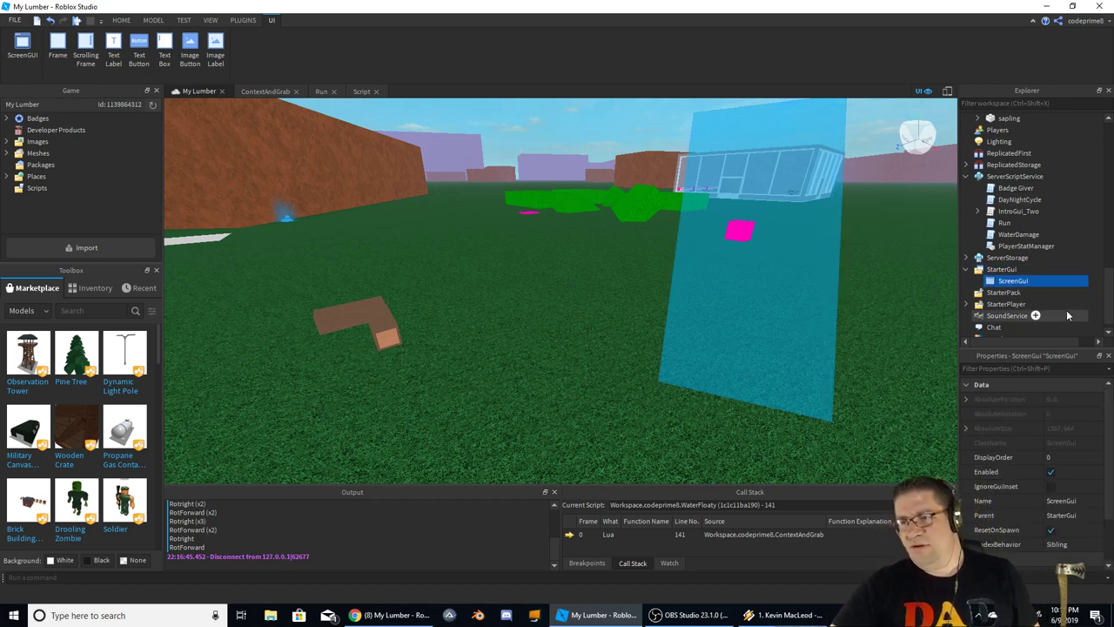
{"action": "mouse_move", "coordinate": [1033, 286]}
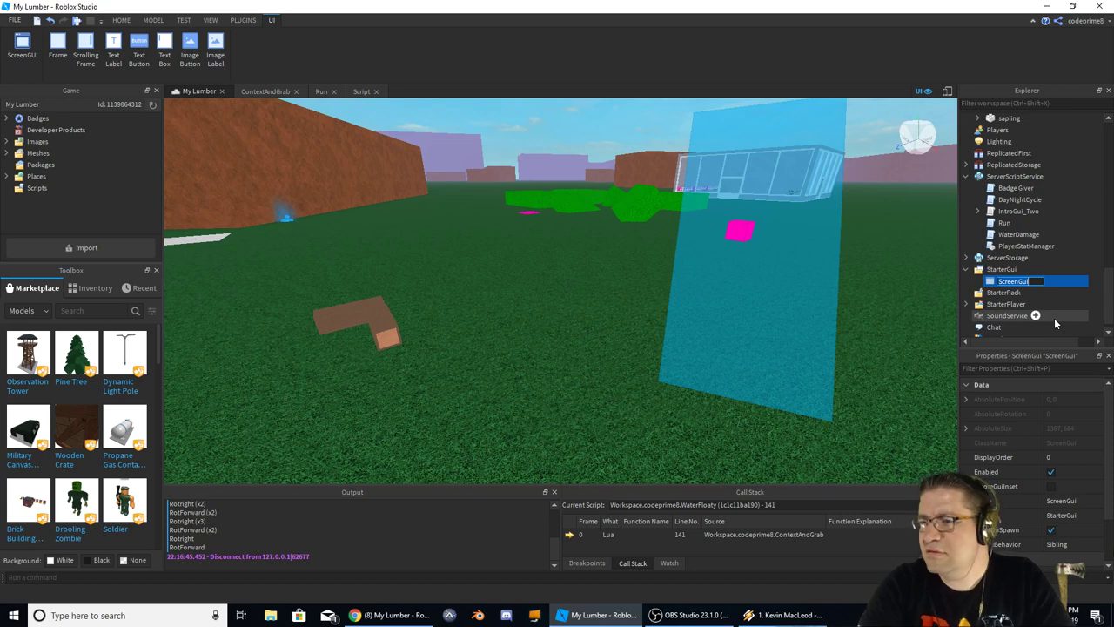
{"action": "key", "text": "Return"}
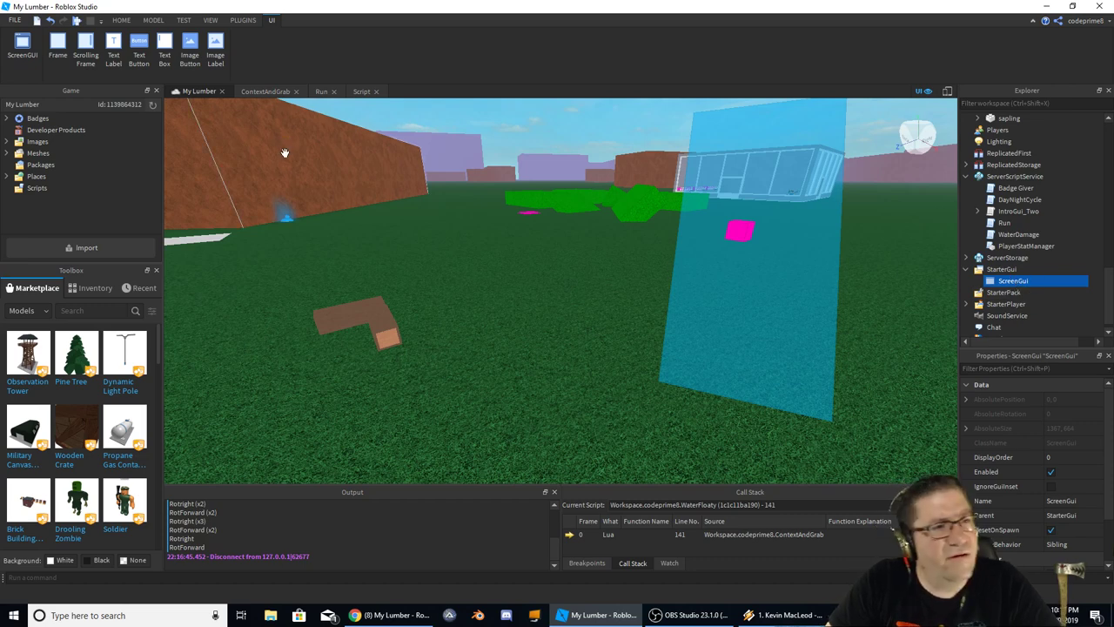
{"action": "left_click", "coordinate": [59, 54]}
Move the Frame to the screen's lower left and add a TextBox near it
{"action": "left_click_drag", "start_coordinate": [197, 131], "coordinate": [306, 438]}
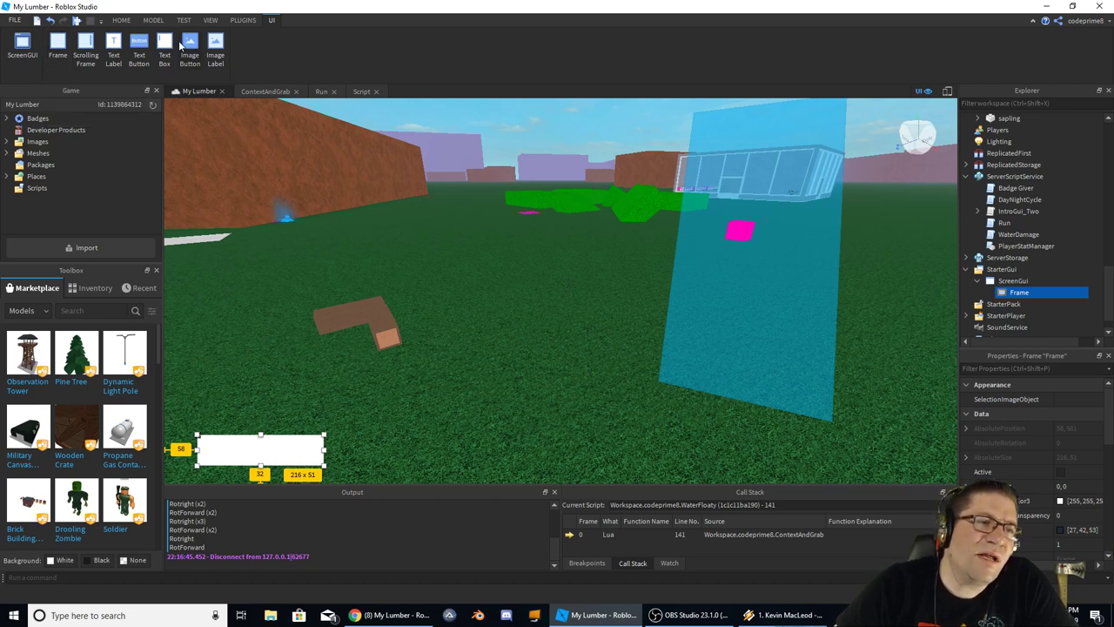
{"action": "left_click", "coordinate": [165, 49]}
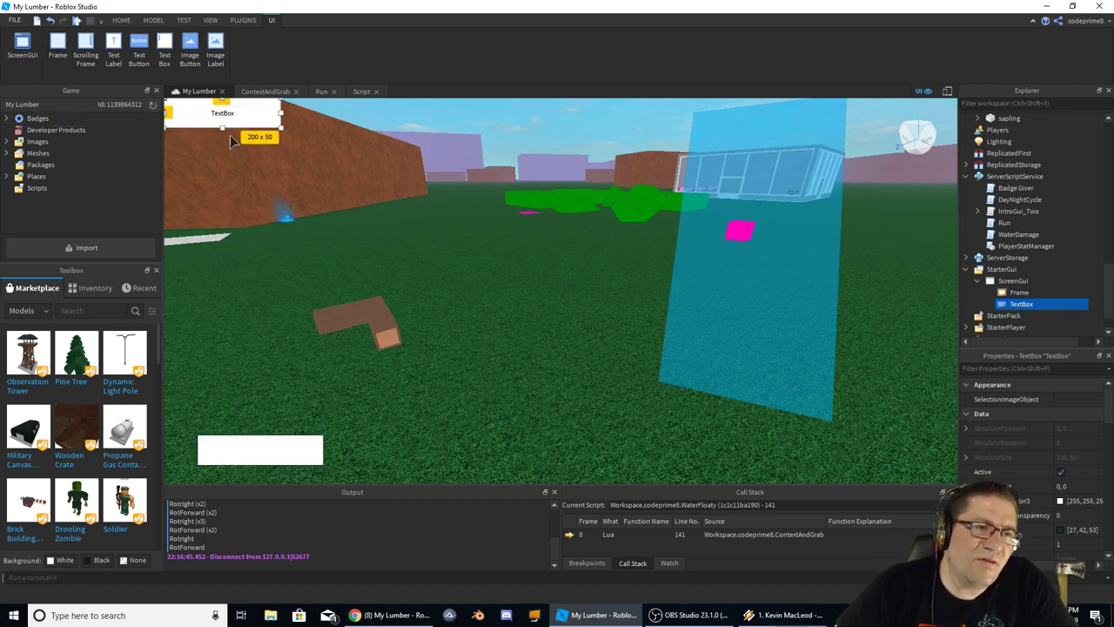
{"action": "left_click_drag", "start_coordinate": [228, 116], "coordinate": [265, 448]}
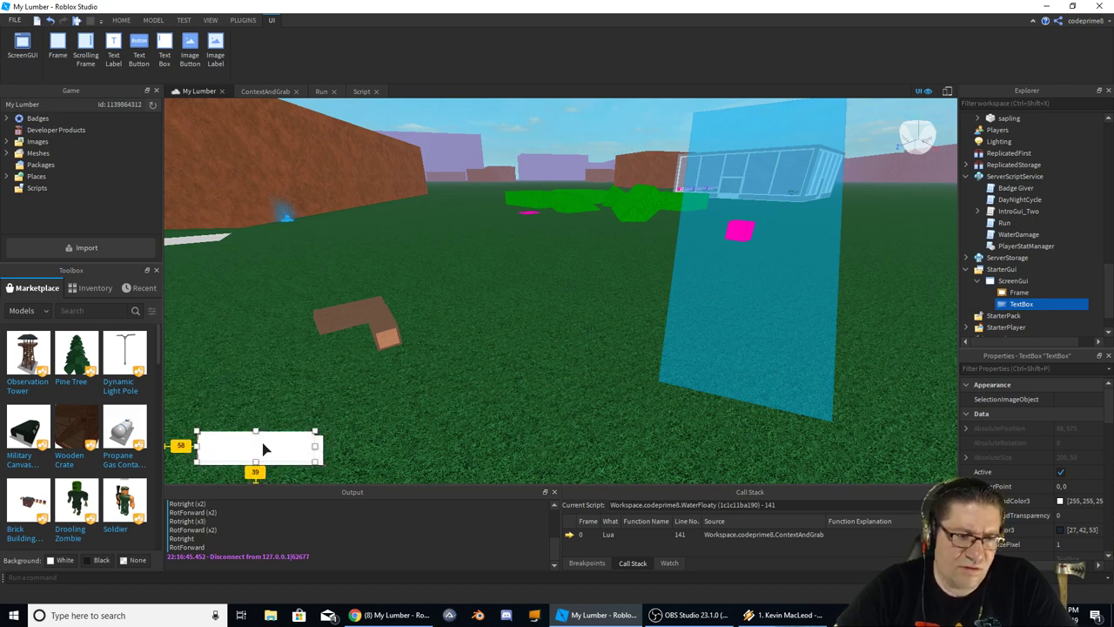
Parent the TextBox to the Frame and shift it up within the frame
{"action": "left_click", "coordinate": [309, 453]}
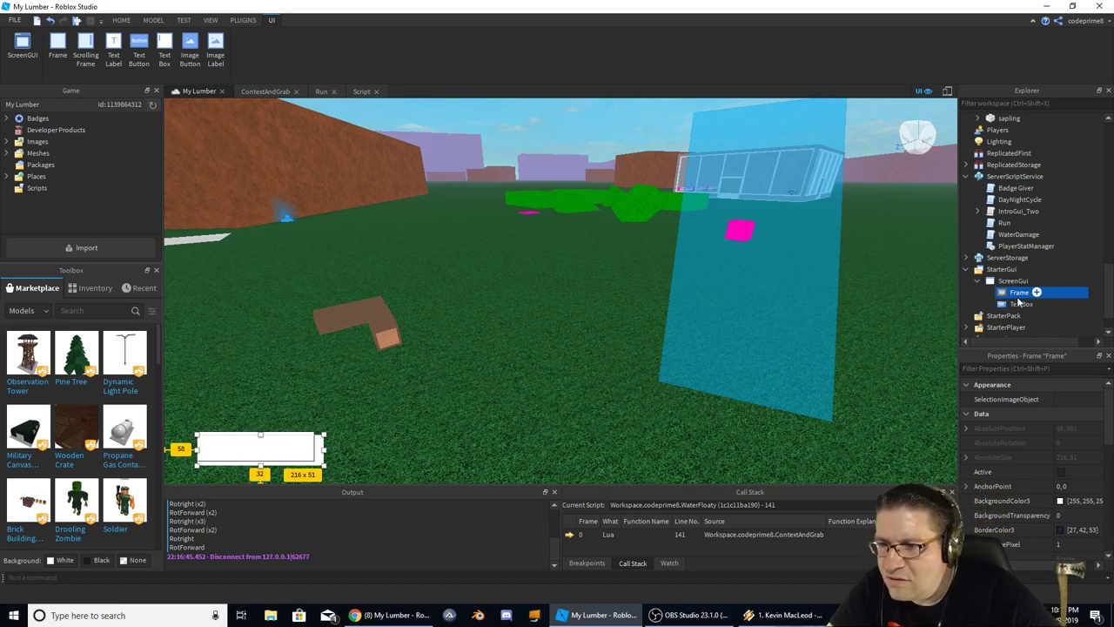
{"action": "left_click_drag", "start_coordinate": [1024, 304], "coordinate": [1036, 294]}
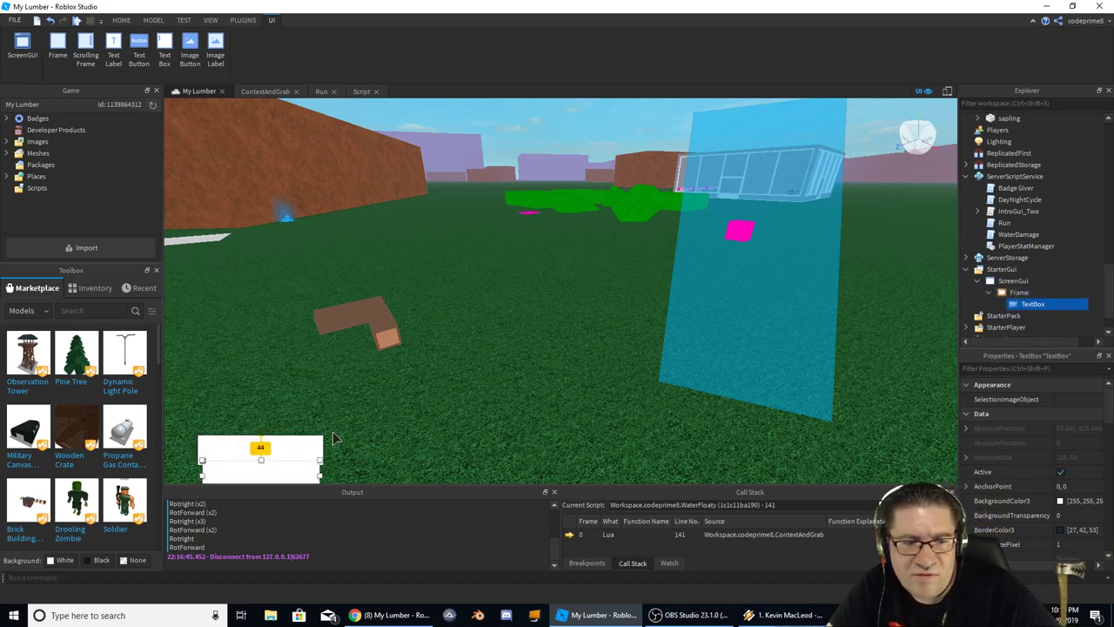
{"action": "left_click_drag", "start_coordinate": [287, 477], "coordinate": [315, 468]}
{"action": "left_click", "coordinate": [328, 457]}
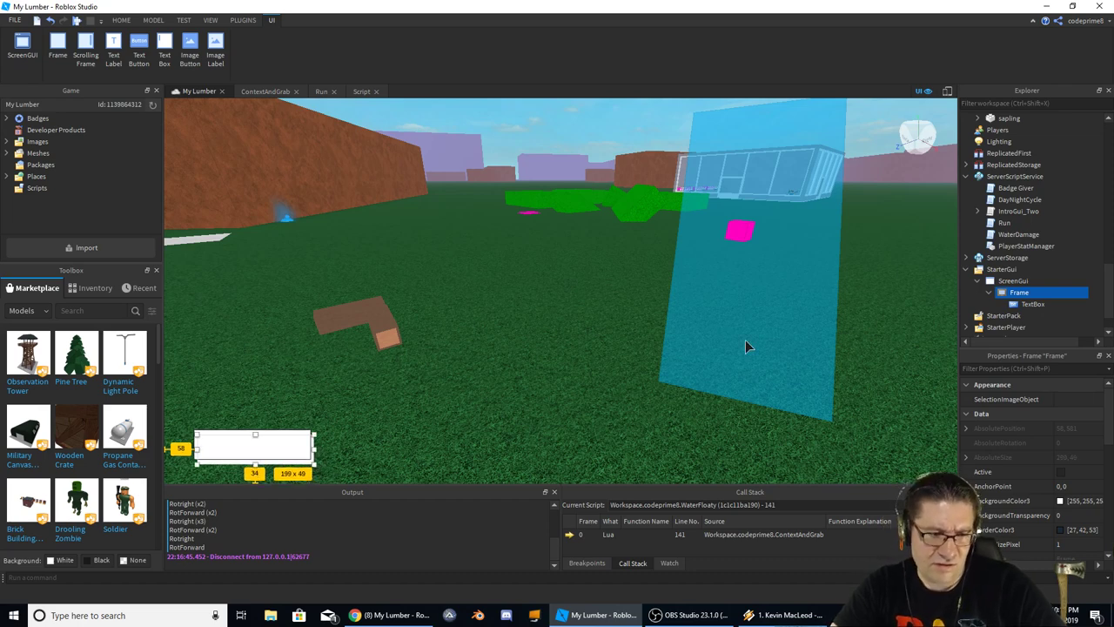
Set the Frame's BackgroundColor3 to black (0,0,0)
{"action": "left_click", "coordinate": [1064, 505]}
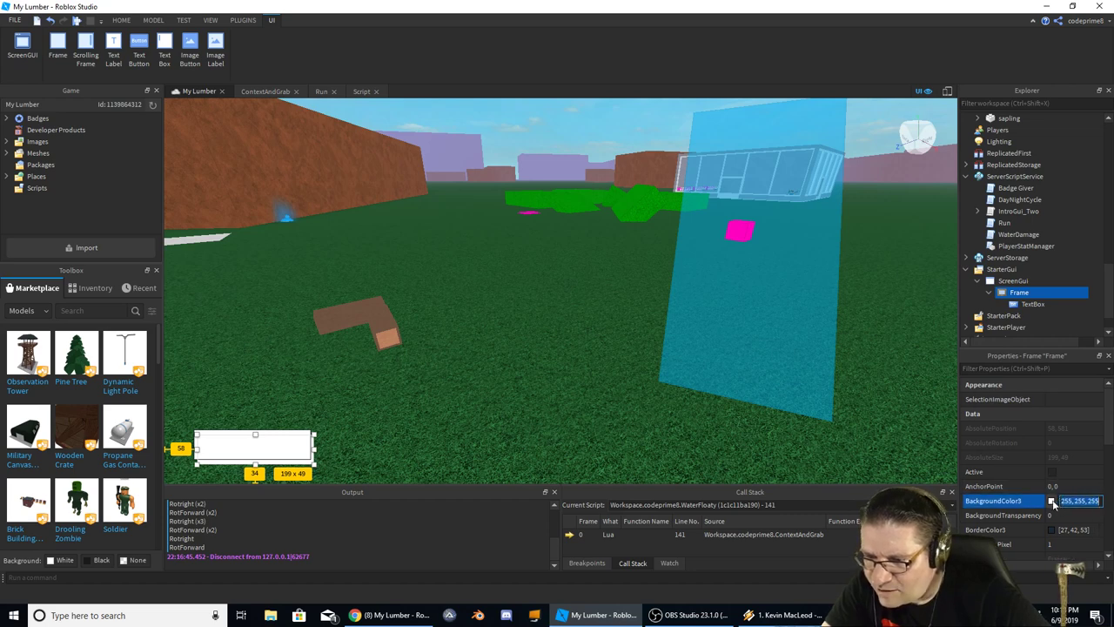
{"action": "left_click", "coordinate": [1051, 502]}
{"action": "left_click_drag", "start_coordinate": [699, 252], "coordinate": [694, 345]}
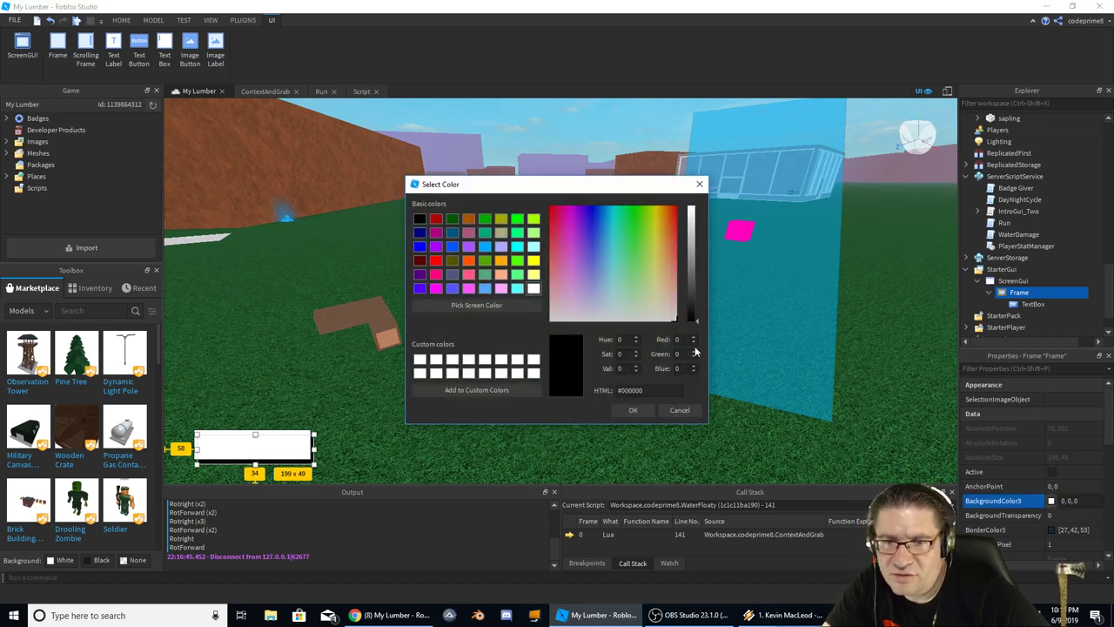
{"action": "scroll", "coordinate": [1001, 470], "scroll_direction": "down", "scroll_amount": 1}
Set the Frame's BorderColor3 to black (0,0,0)
{"action": "left_click", "coordinate": [1053, 486]}
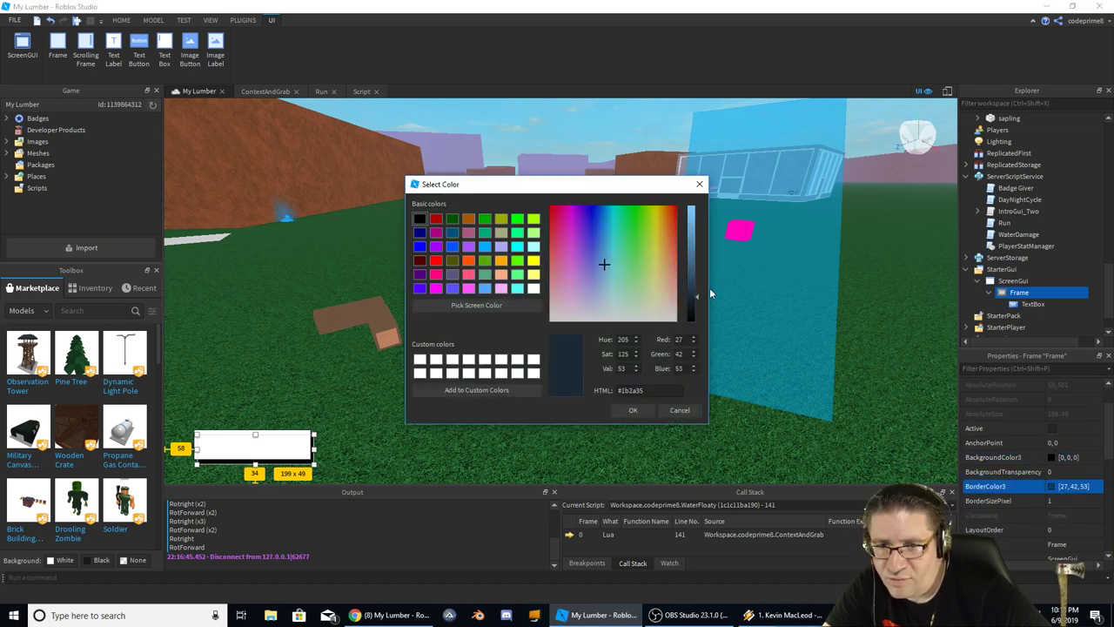
{"action": "left_click_drag", "start_coordinate": [690, 287], "coordinate": [703, 337]}
{"action": "left_click", "coordinate": [632, 410]}
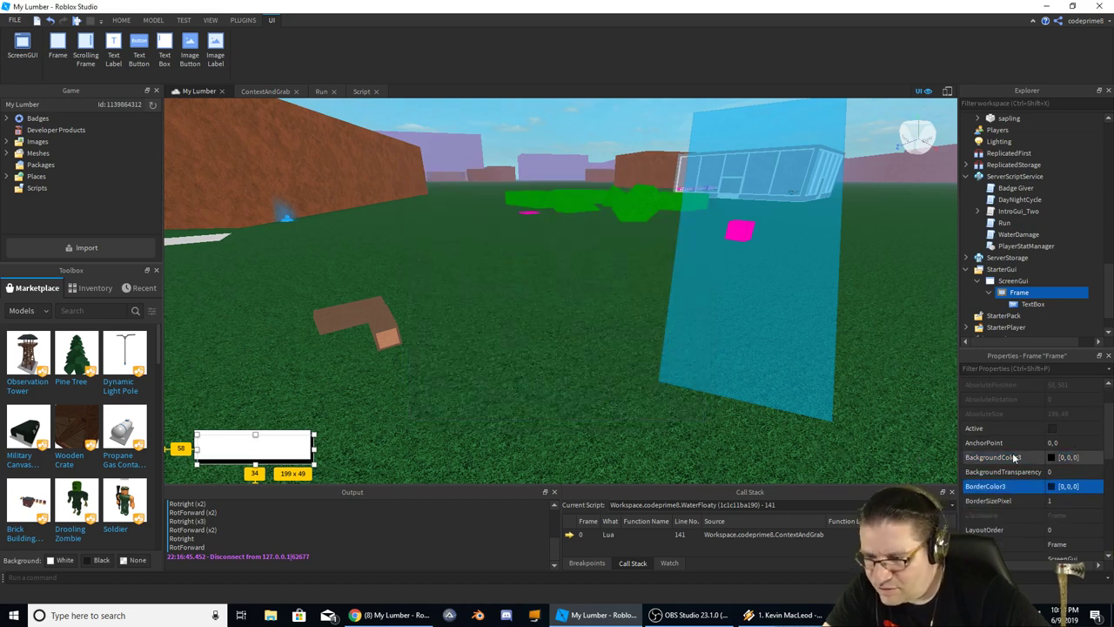
{"action": "scroll", "coordinate": [1045, 461], "scroll_direction": "down", "scroll_amount": 3}
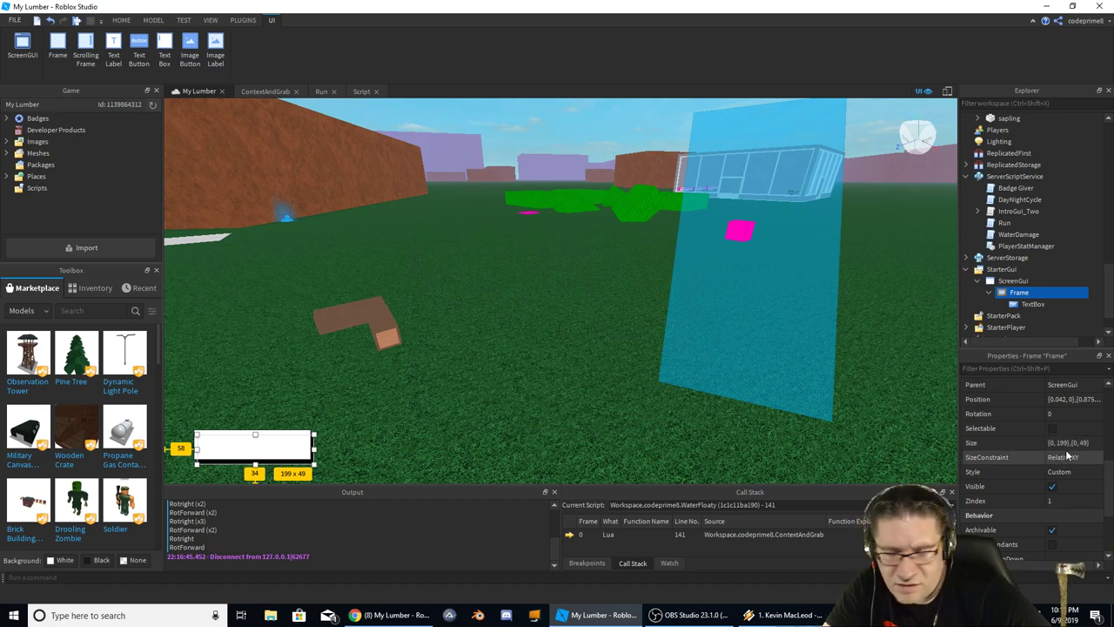
{"action": "scroll", "coordinate": [1069, 440], "scroll_direction": "down", "scroll_amount": 3}
{"action": "scroll", "coordinate": [1070, 431], "scroll_direction": "up", "scroll_amount": 6}
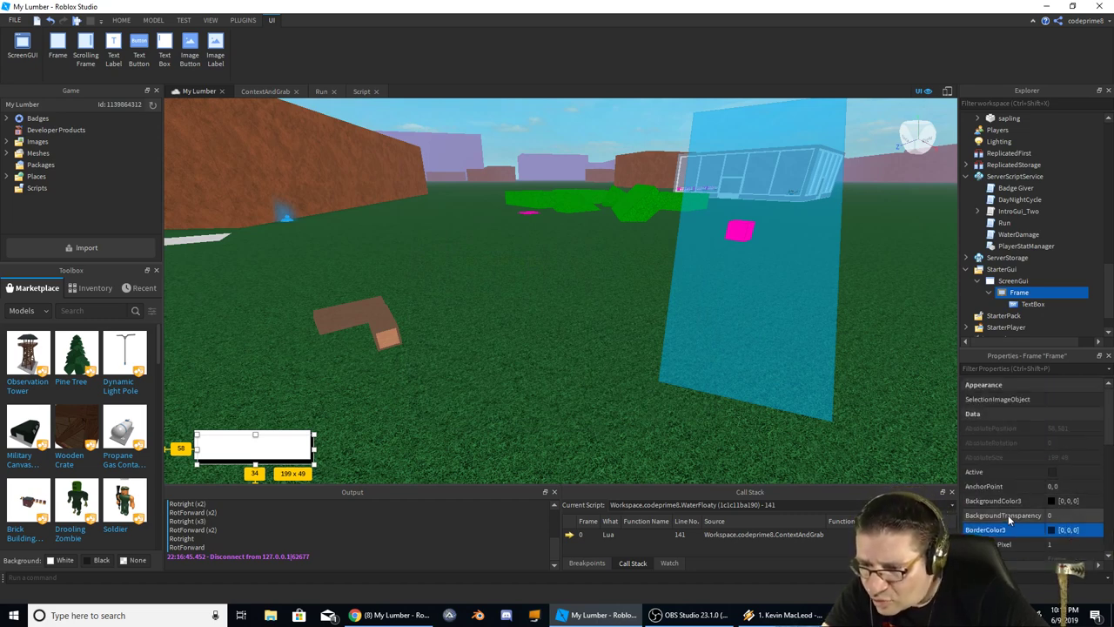
{"action": "scroll", "coordinate": [1028, 516], "scroll_direction": "down", "scroll_amount": 2}
{"action": "left_click", "coordinate": [1051, 492]}
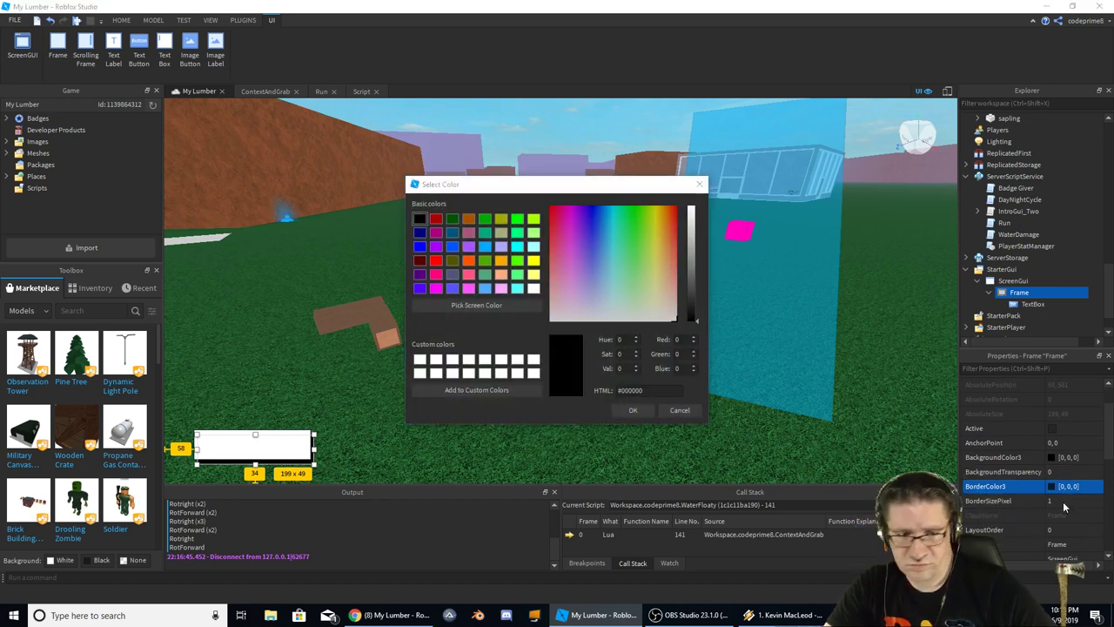
{"action": "left_click", "coordinate": [644, 414]}
Give the TextBox a white border, BorderColor3 255,255,255
{"action": "left_click", "coordinate": [294, 447]}
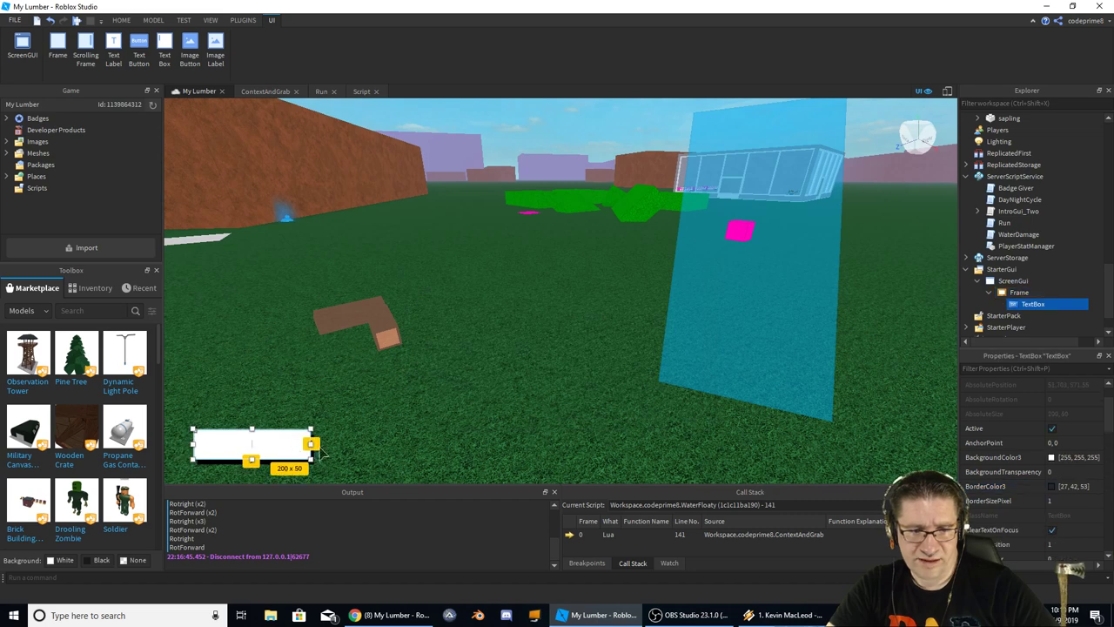
{"action": "left_click", "coordinate": [1051, 486]}
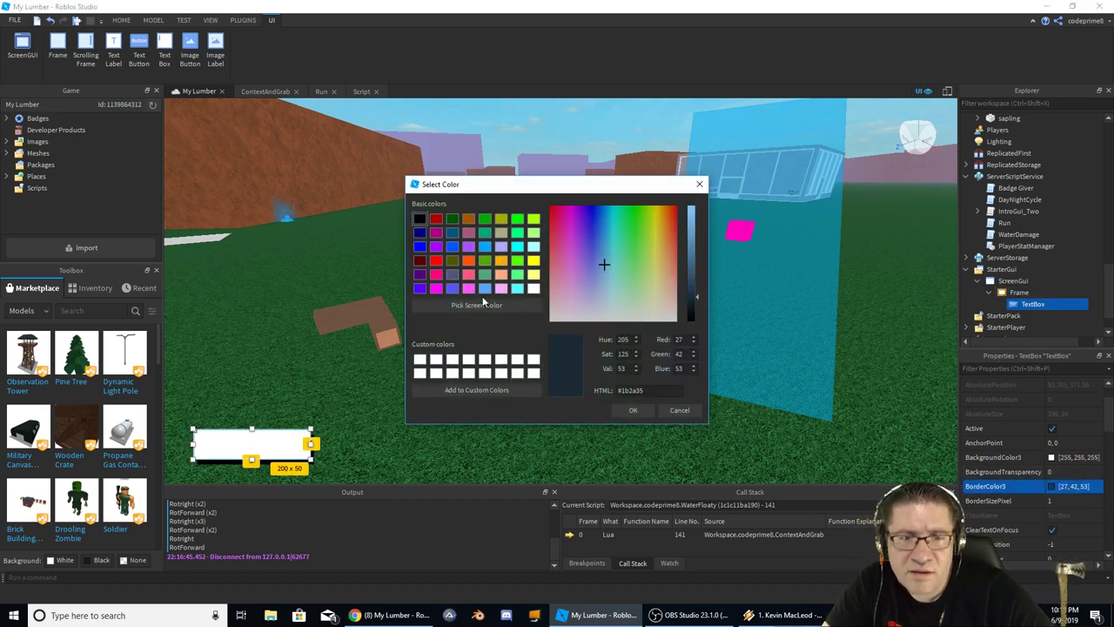
{"action": "left_click_drag", "start_coordinate": [694, 296], "coordinate": [701, 202]}
{"action": "left_click_drag", "start_coordinate": [627, 249], "coordinate": [736, 350]}
{"action": "left_click", "coordinate": [632, 410]}
{"action": "left_click", "coordinate": [359, 403]}
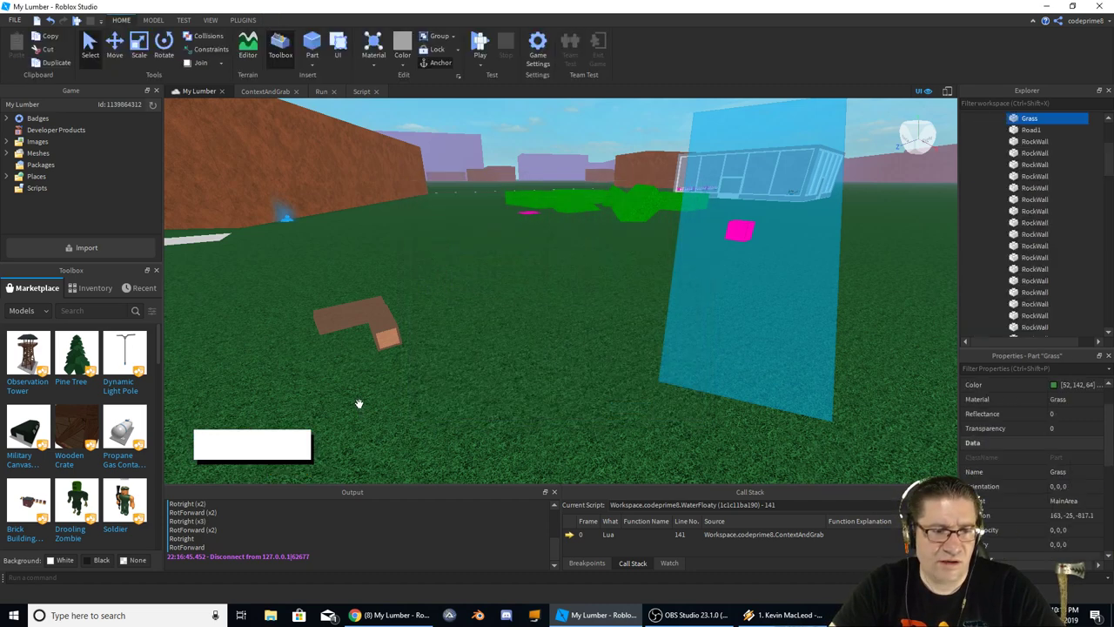
Reselect the TextBox under StarterGui > ScreenGui > Frame and nudge it slightly left
{"action": "left_click", "coordinate": [266, 462]}
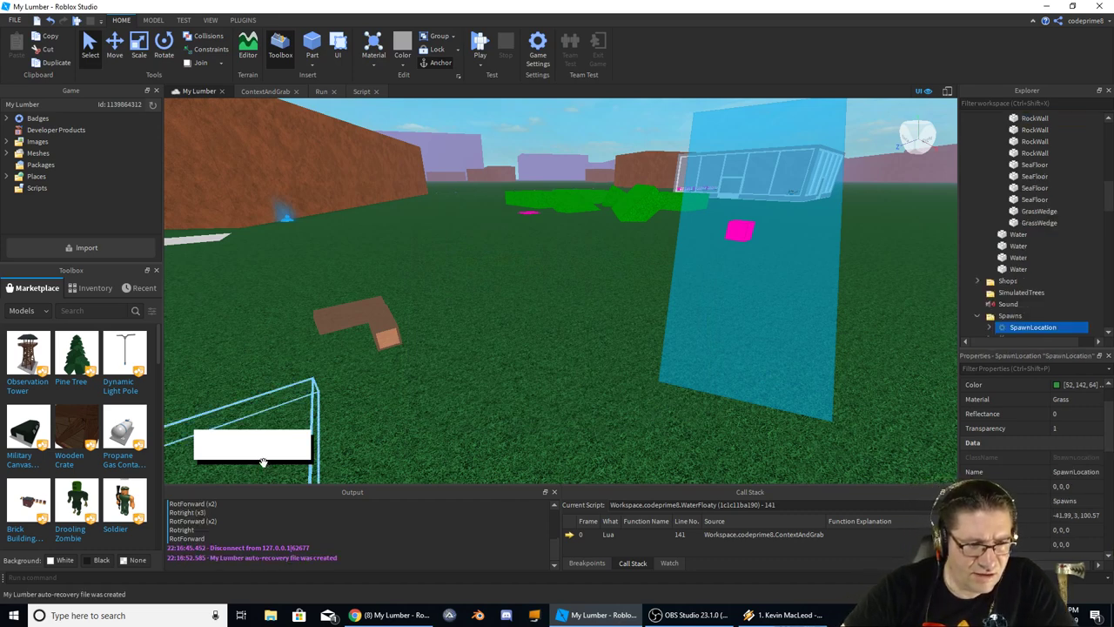
{"action": "left_click", "coordinate": [265, 461]}
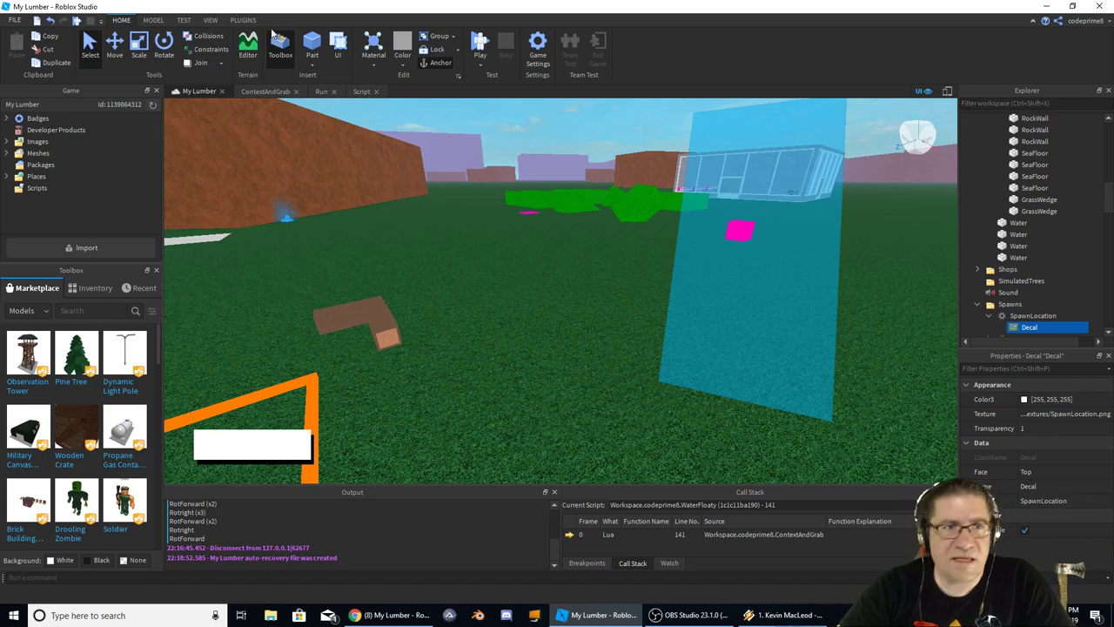
{"action": "left_click", "coordinate": [345, 49]}
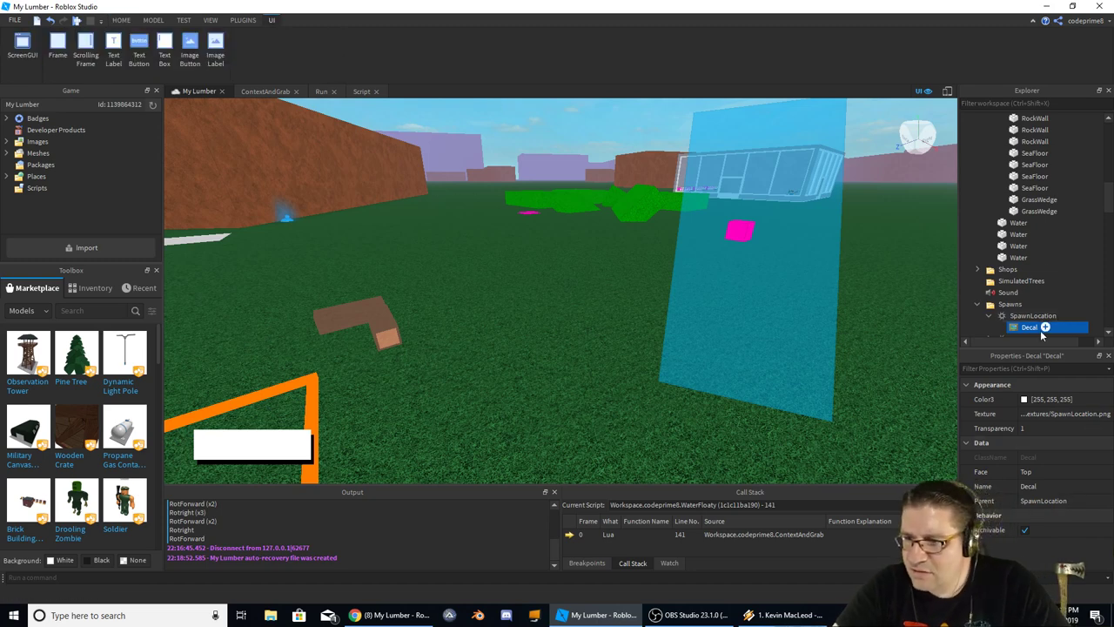
{"action": "scroll", "coordinate": [1029, 307], "scroll_direction": "down", "scroll_amount": 2}
{"action": "scroll", "coordinate": [980, 235], "scroll_direction": "down", "scroll_amount": 5}
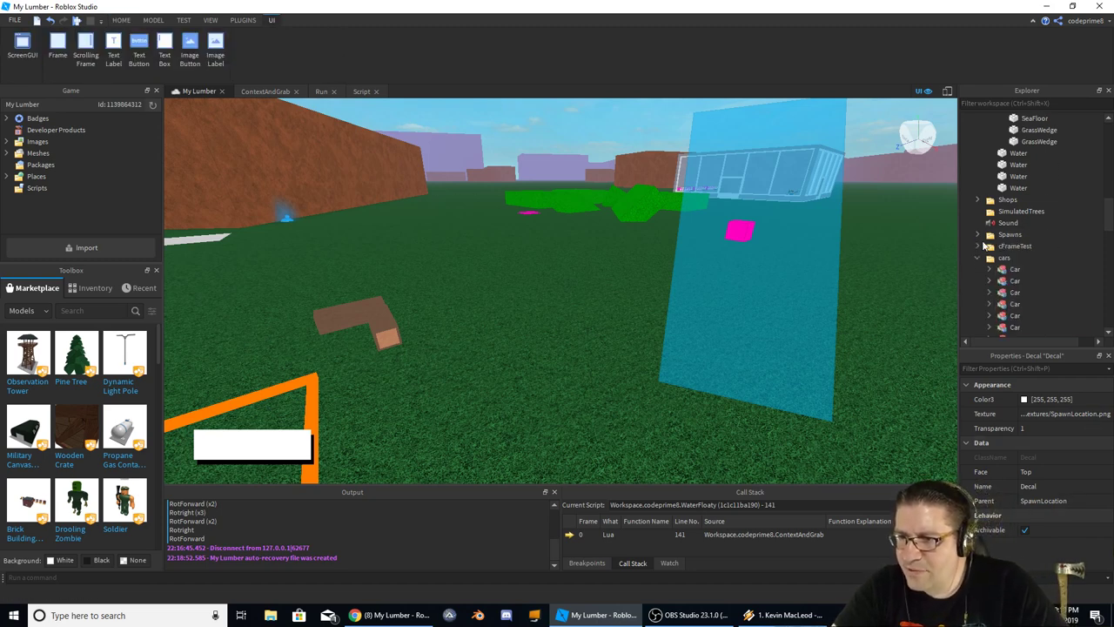
{"action": "scroll", "coordinate": [1032, 254], "scroll_direction": "down", "scroll_amount": 5}
{"action": "left_click", "coordinate": [1033, 269]}
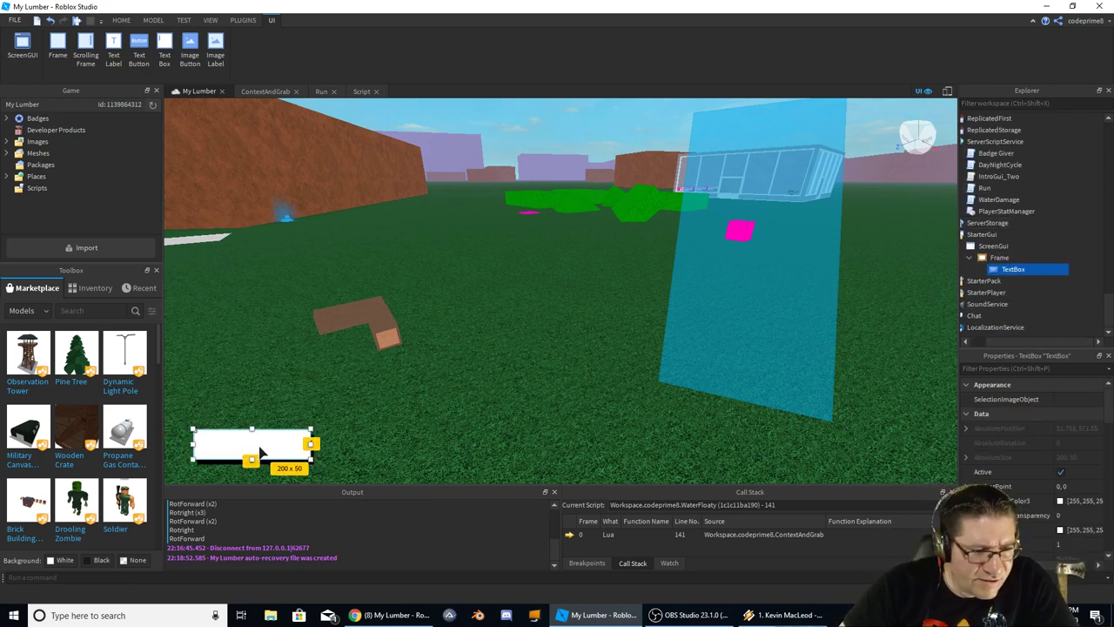
{"action": "left_click_drag", "start_coordinate": [261, 451], "coordinate": [256, 452]}
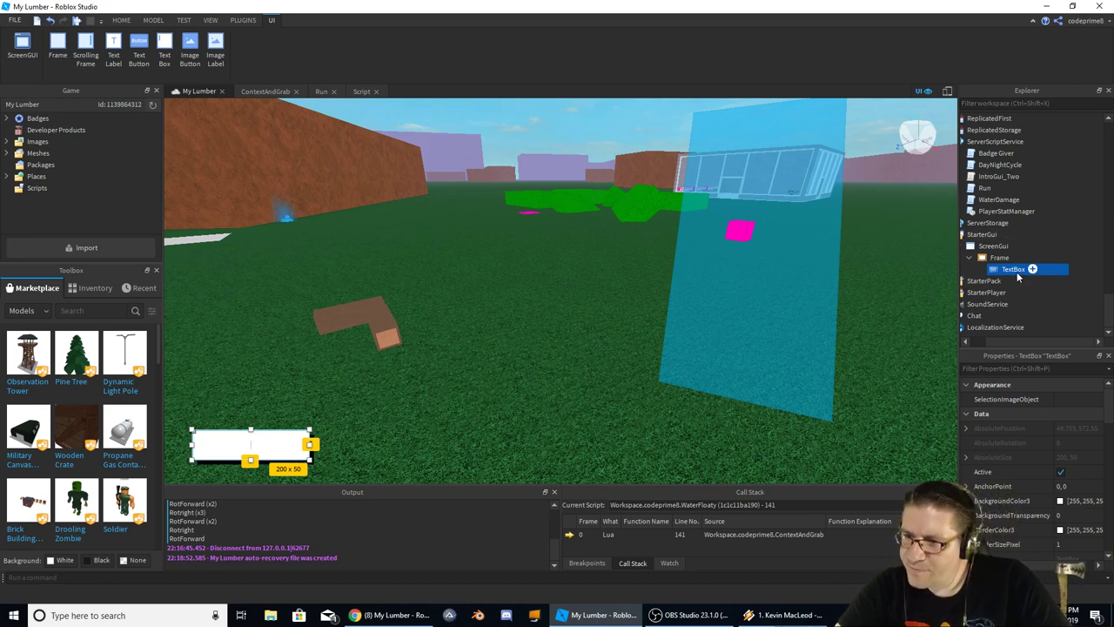
{"action": "left_click", "coordinate": [1001, 259]}
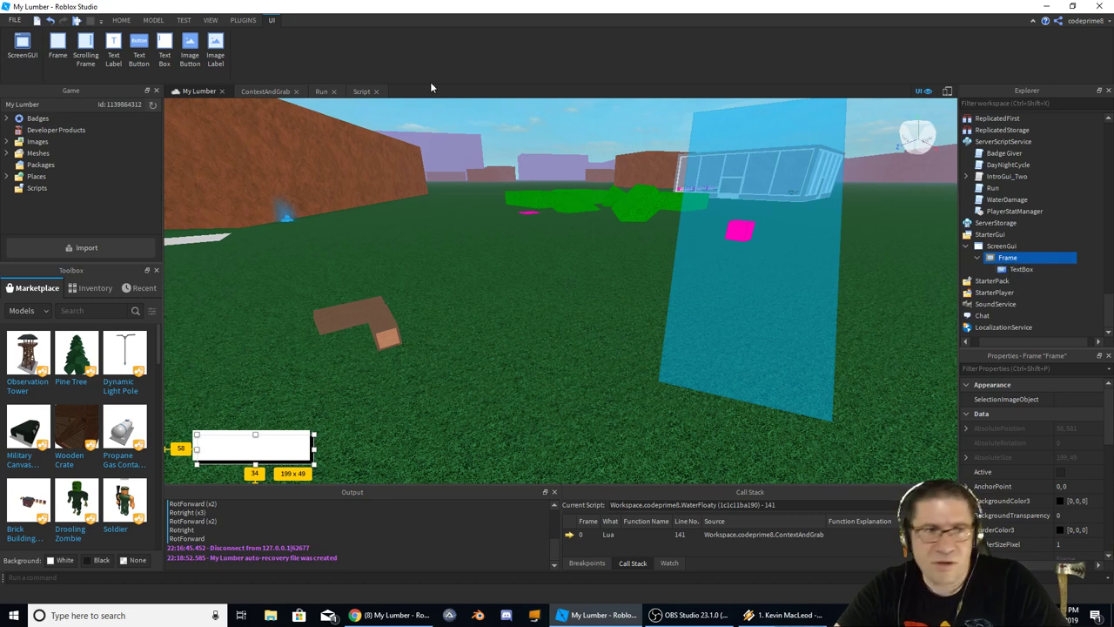
Add a 43 x 42 ImageLabel beside the Frame and bring up the image import file picker
{"action": "left_click", "coordinate": [215, 49]}
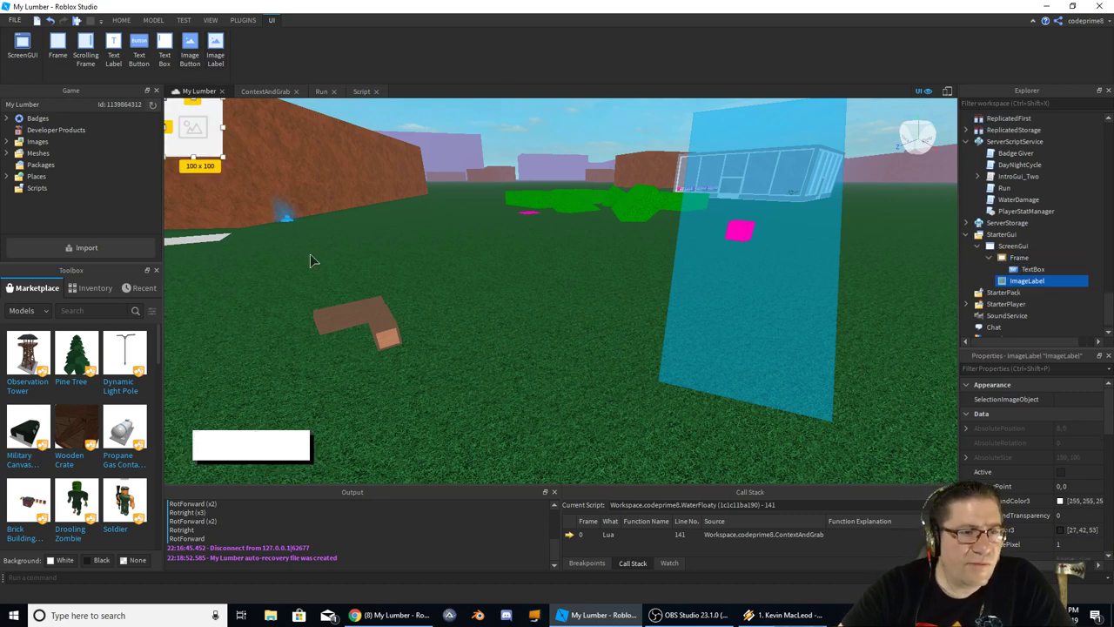
{"action": "left_click_drag", "start_coordinate": [184, 135], "coordinate": [211, 444]}
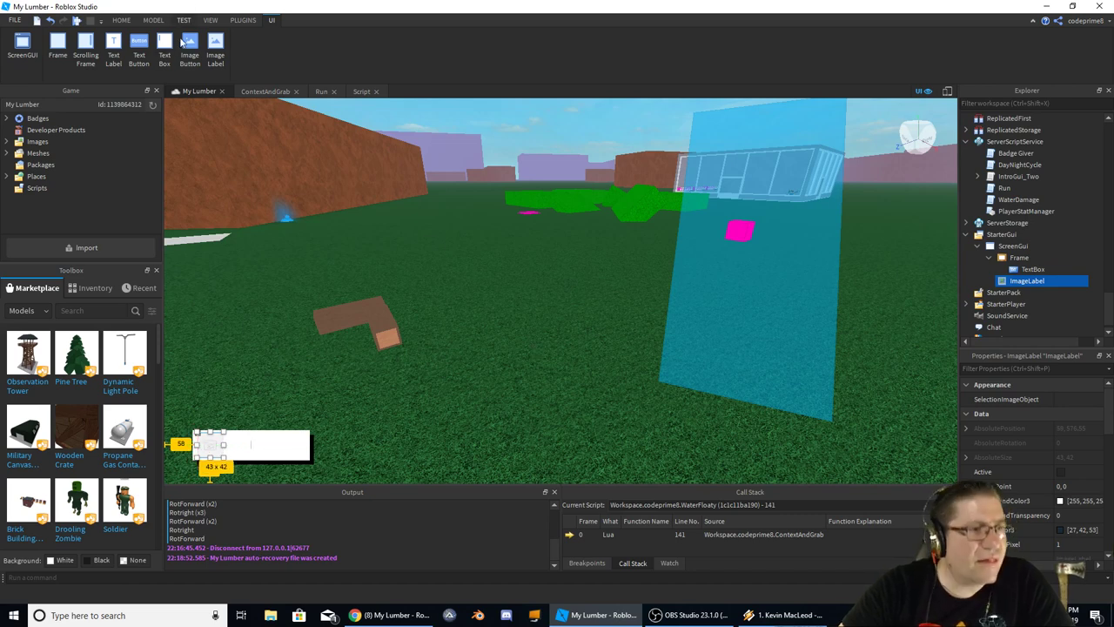
{"action": "double_click", "coordinate": [29, 143]}
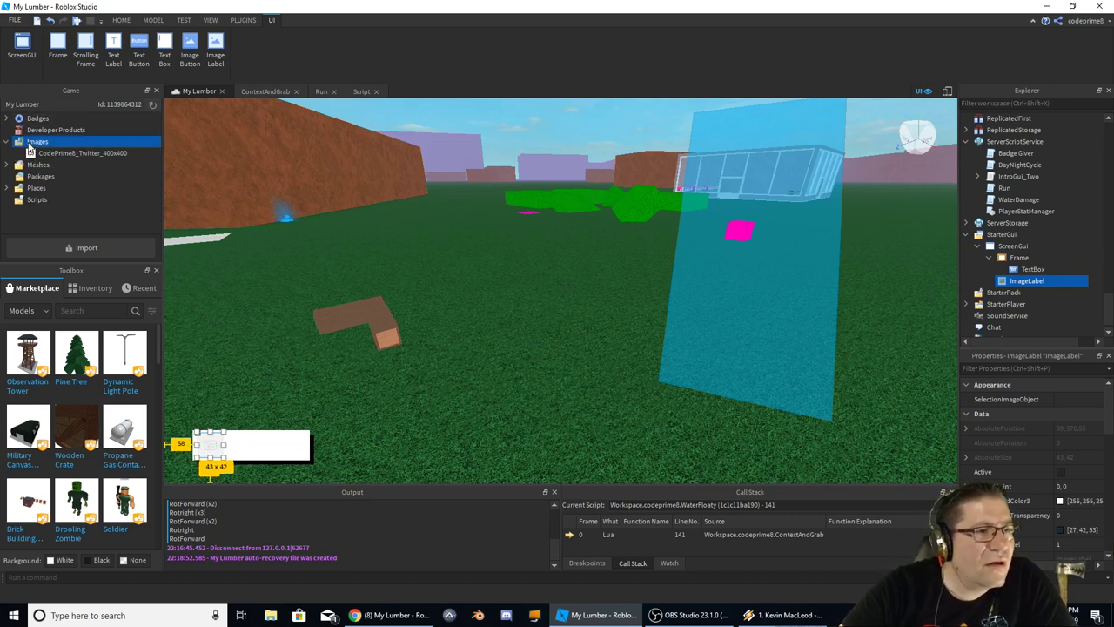
{"action": "left_click", "coordinate": [9, 144]}
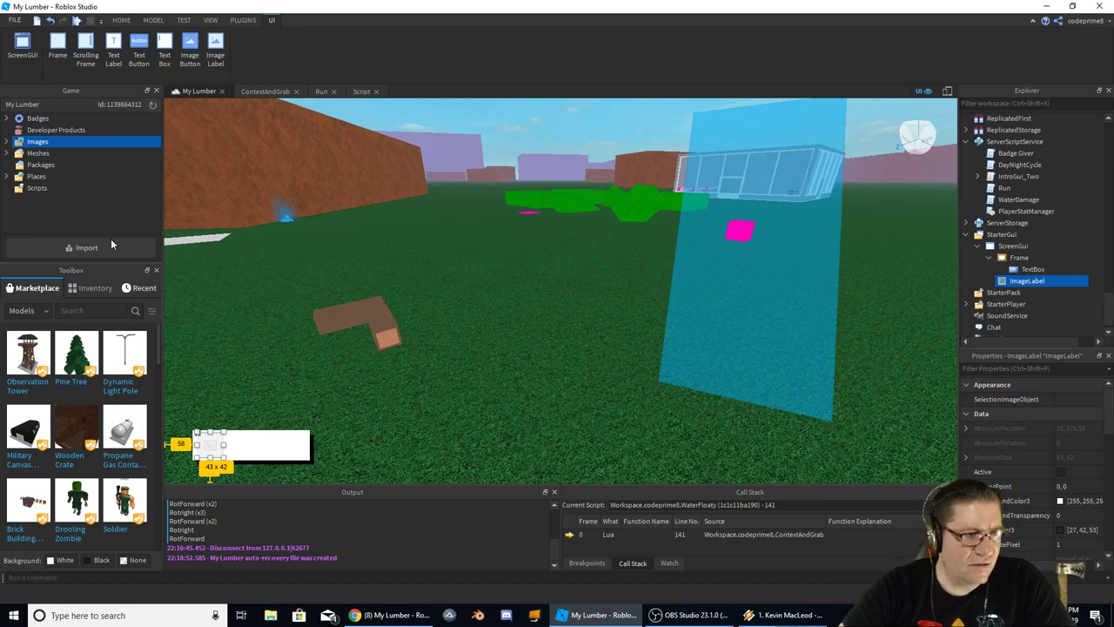
{"action": "left_click", "coordinate": [88, 249]}
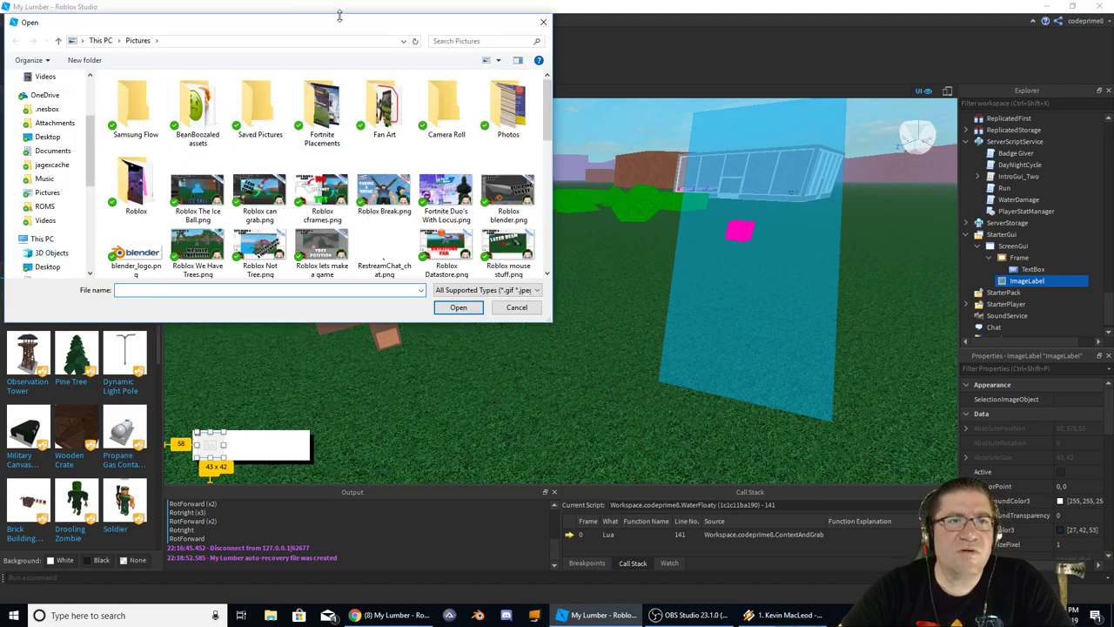
Import download (3).jpg into the game's Images assets and close the finished upload list
{"action": "left_click_drag", "start_coordinate": [130, 14], "coordinate": [1029, 195]}
{"action": "key", "text": "Escape"}
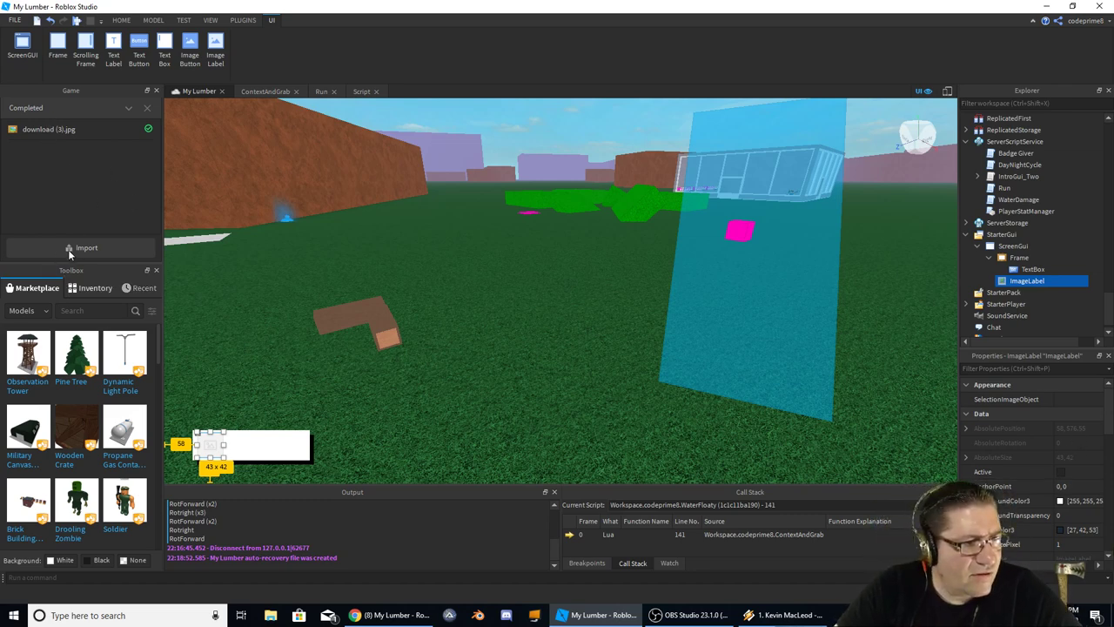
{"action": "left_click", "coordinate": [146, 107]}
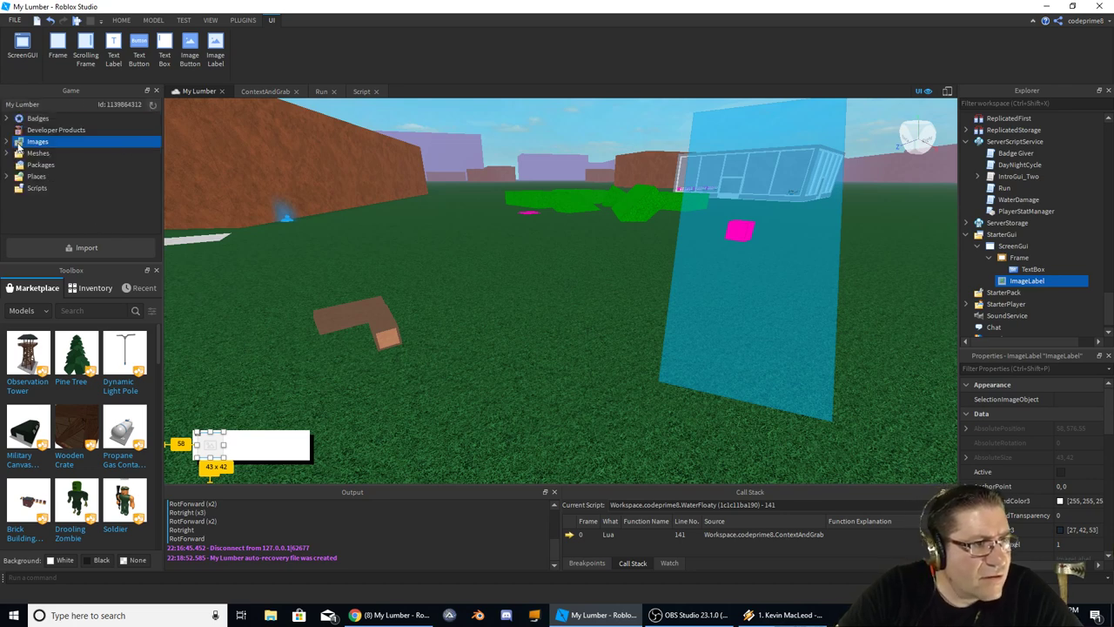
Rename the uploaded download (3) image to 'Letter E'
{"action": "left_click", "coordinate": [8, 142]}
{"action": "left_click", "coordinate": [60, 165]}
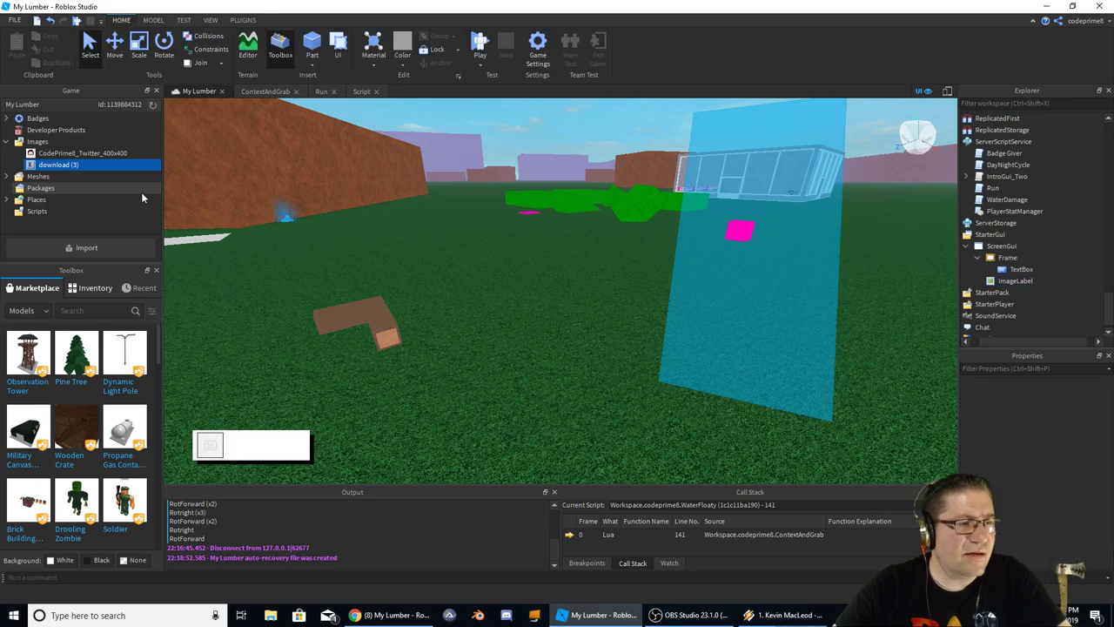
{"action": "right_click", "coordinate": [44, 165]}
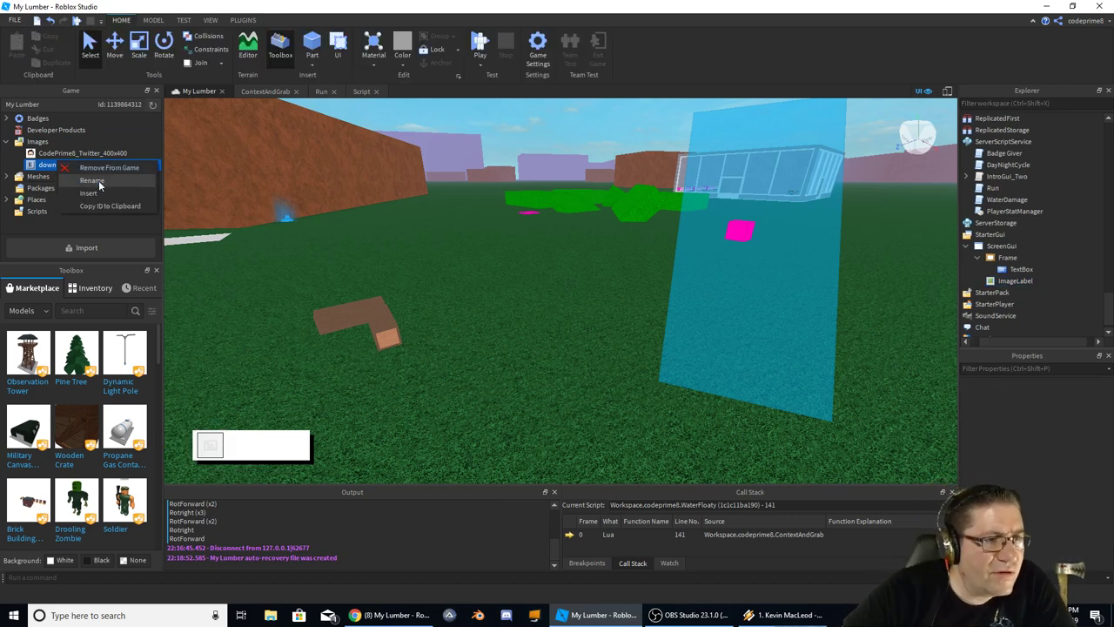
{"action": "left_click", "coordinate": [99, 180]}
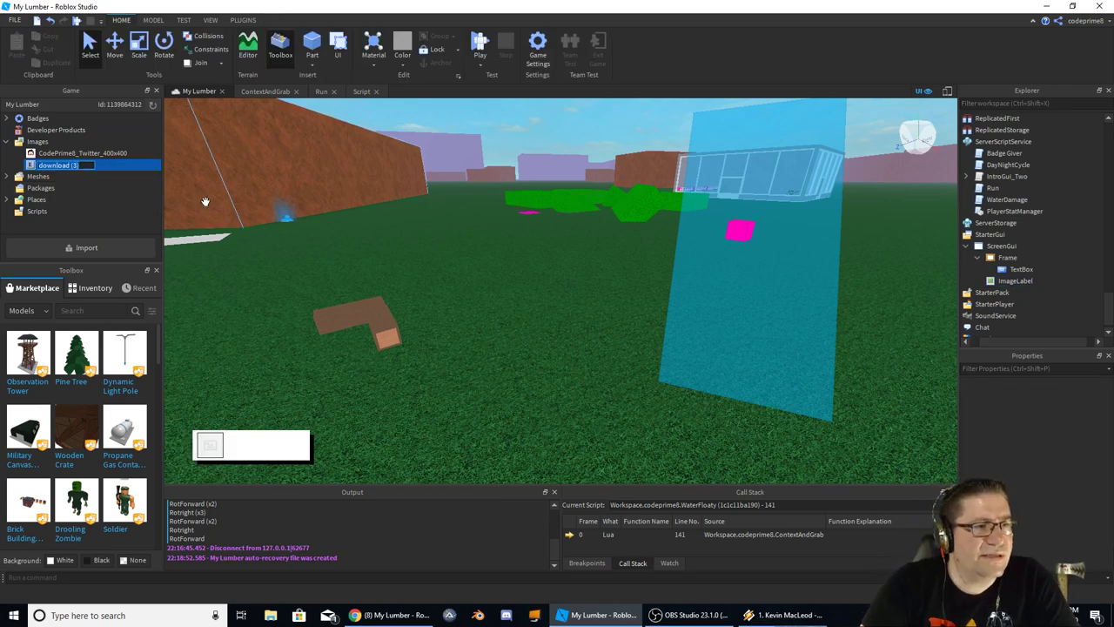
{"action": "type", "text": "Letter E"}
{"action": "key", "text": "Return"}
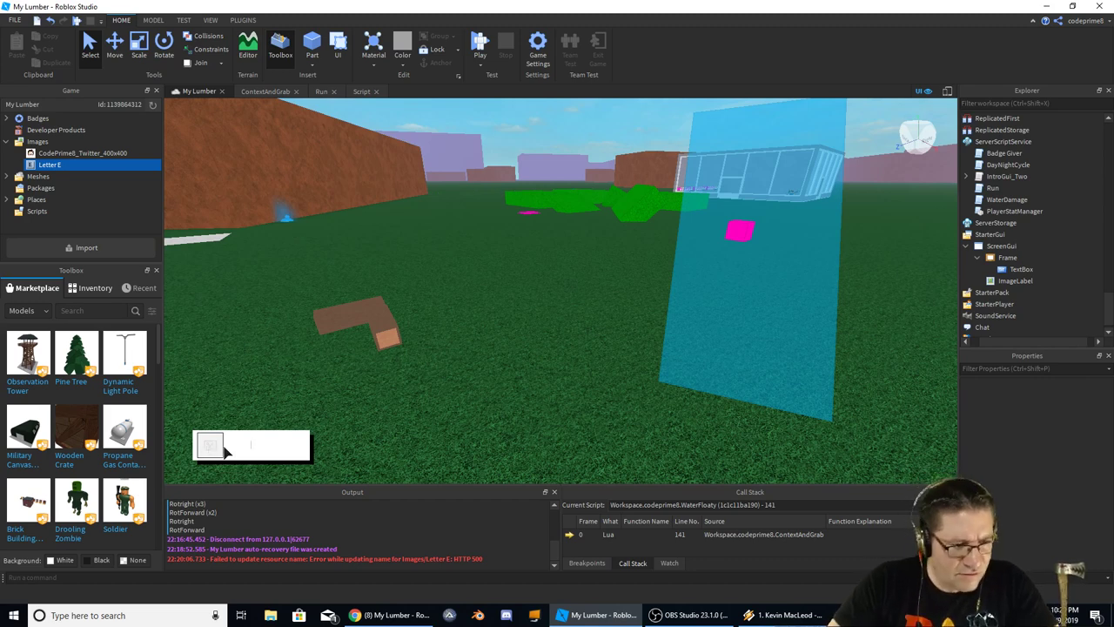
Set the ImageLabel's Image property to the uploaded Letter E asset
{"action": "left_click", "coordinate": [997, 281]}
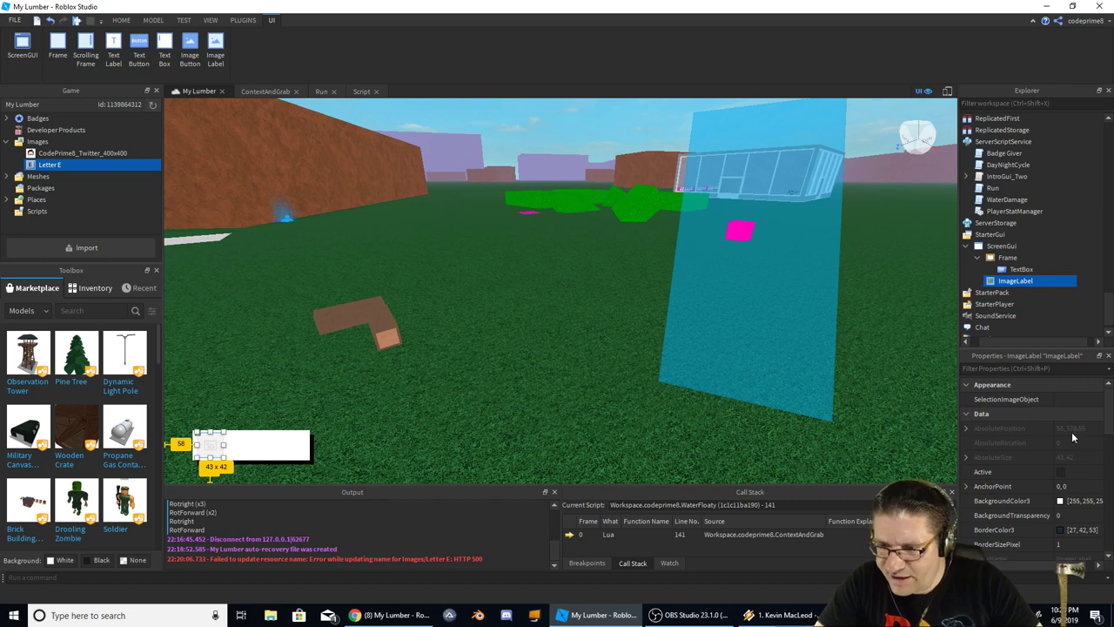
{"action": "scroll", "coordinate": [1072, 440], "scroll_direction": "down", "scroll_amount": 1}
{"action": "scroll", "coordinate": [1036, 444], "scroll_direction": "down", "scroll_amount": 3}
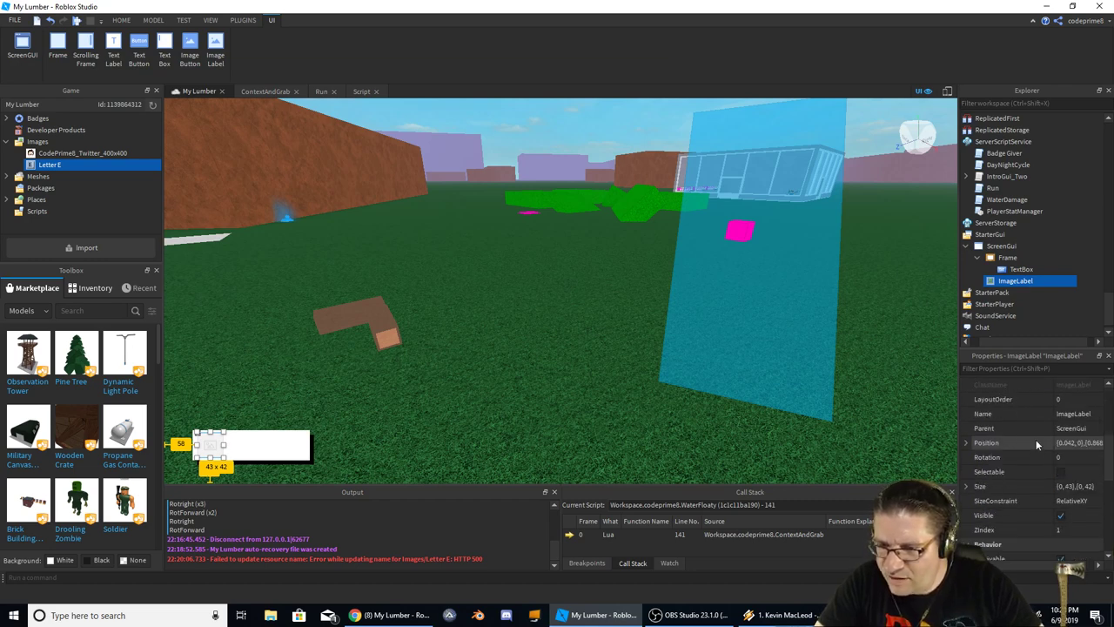
{"action": "scroll", "coordinate": [1036, 440], "scroll_direction": "down", "scroll_amount": 5}
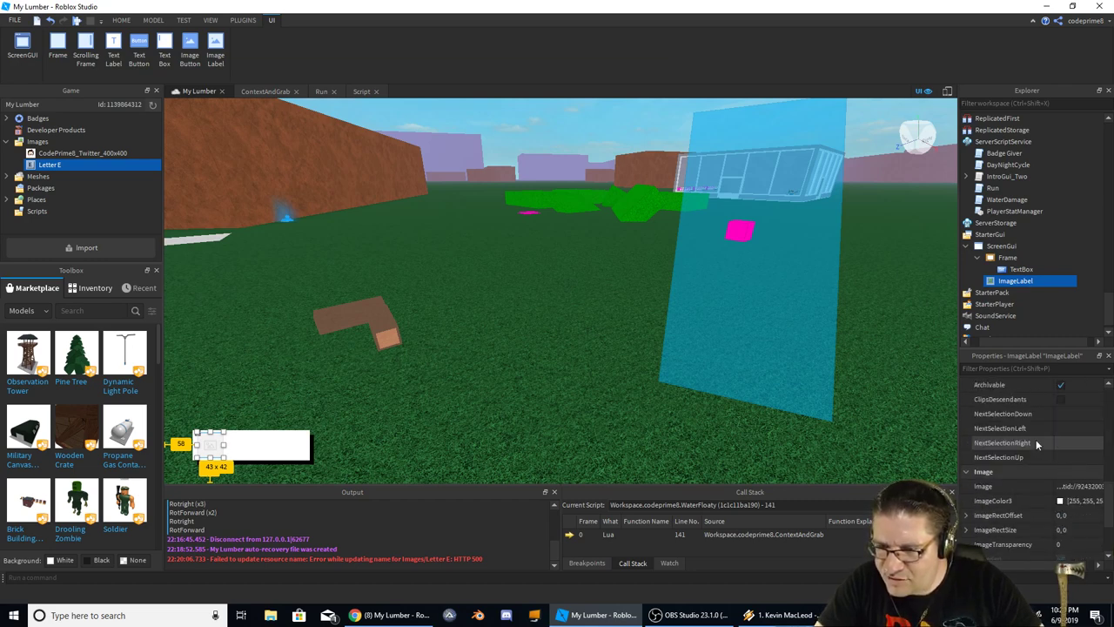
{"action": "left_click", "coordinate": [1084, 486]}
{"action": "left_click", "coordinate": [1019, 557]}
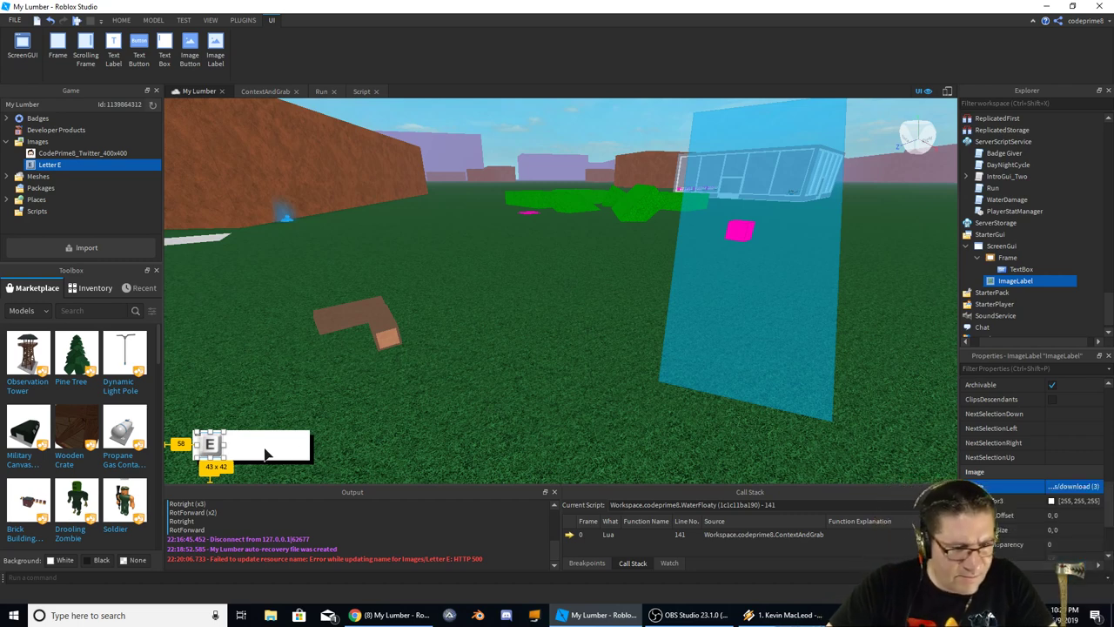
{"action": "left_click", "coordinate": [306, 445]}
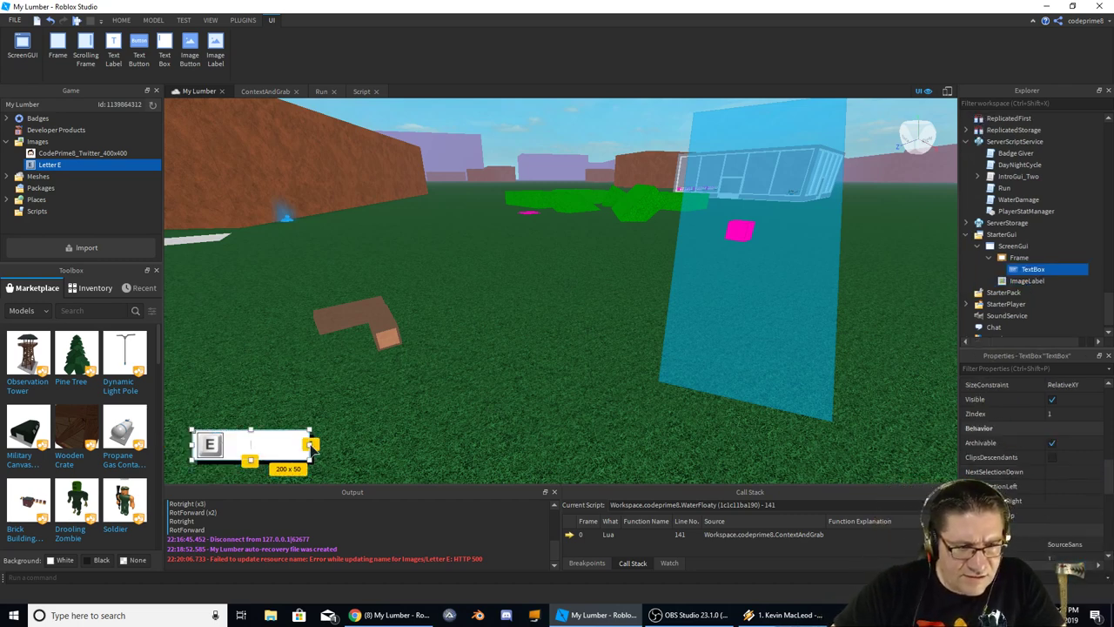
Widen the Frame and the TextBox to the right, making the TextBox 257 x 50
{"action": "left_click", "coordinate": [315, 461]}
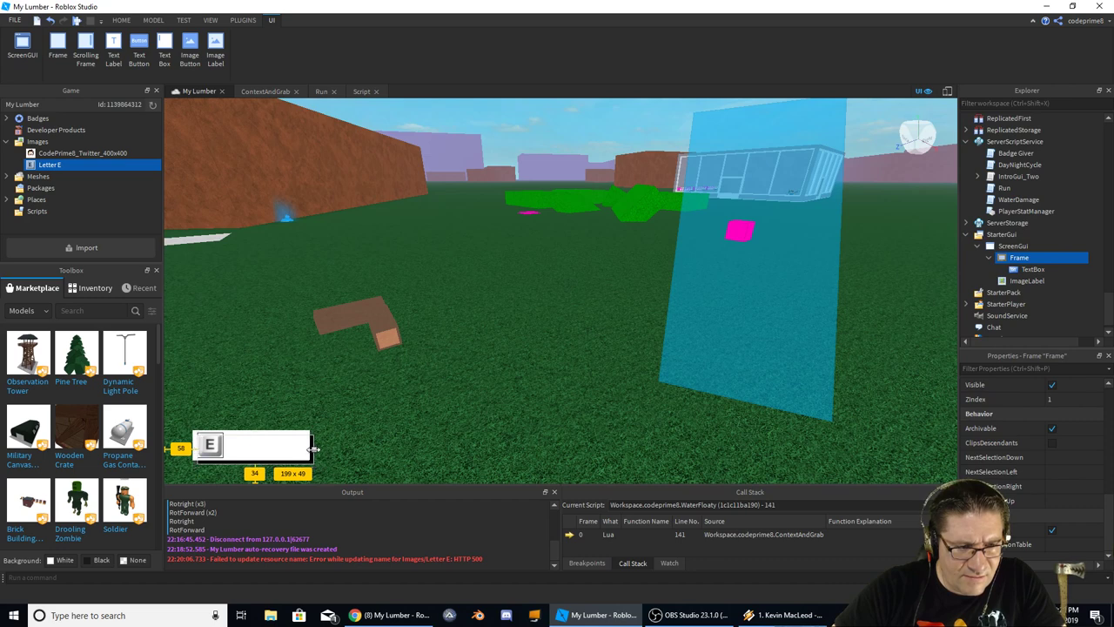
{"action": "left_click_drag", "start_coordinate": [313, 449], "coordinate": [378, 447]}
{"action": "left_click", "coordinate": [307, 448]}
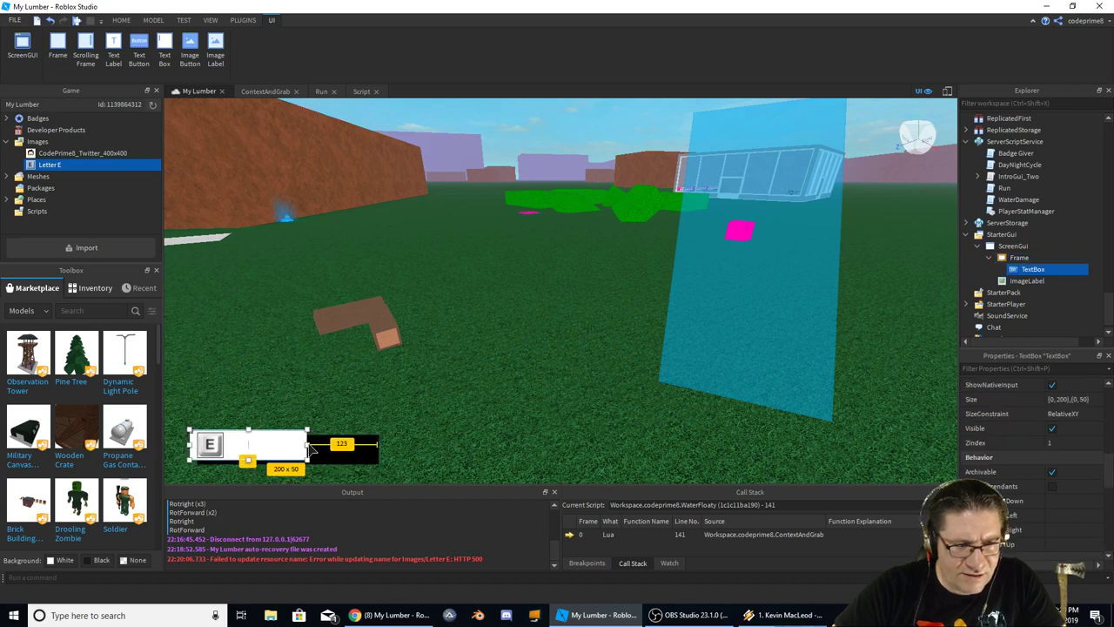
{"action": "left_click_drag", "start_coordinate": [307, 445], "coordinate": [348, 447]}
{"action": "left_click", "coordinate": [377, 452]}
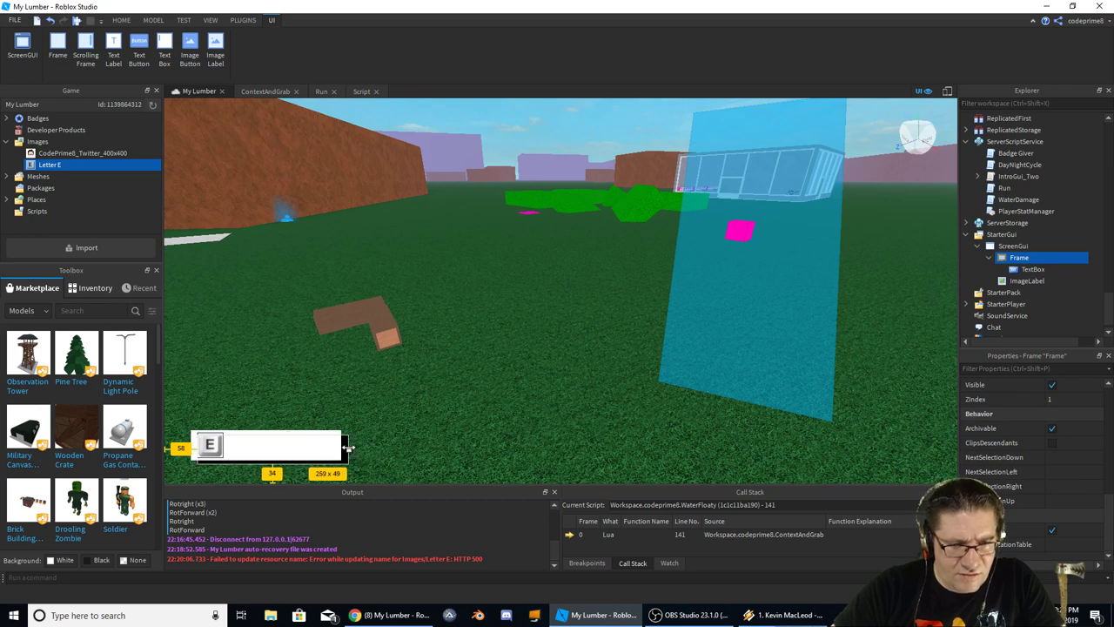
{"action": "left_click", "coordinate": [438, 423]}
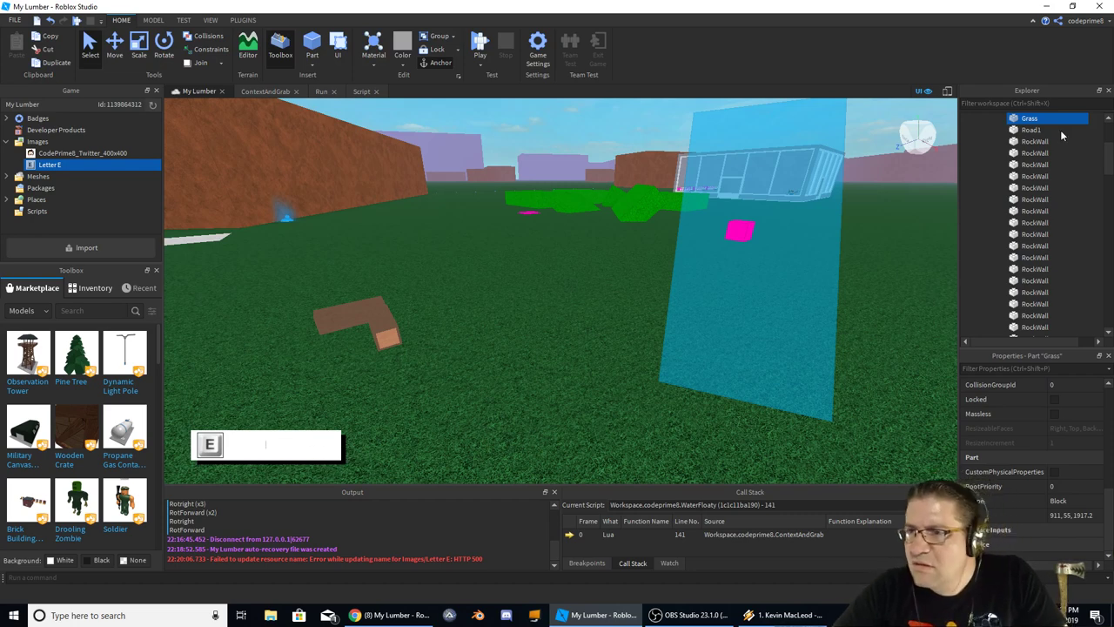
Parent the TextBox and the ImageLabel to the Frame in the Explorer
{"action": "scroll", "coordinate": [978, 161], "scroll_direction": "up", "scroll_amount": 10}
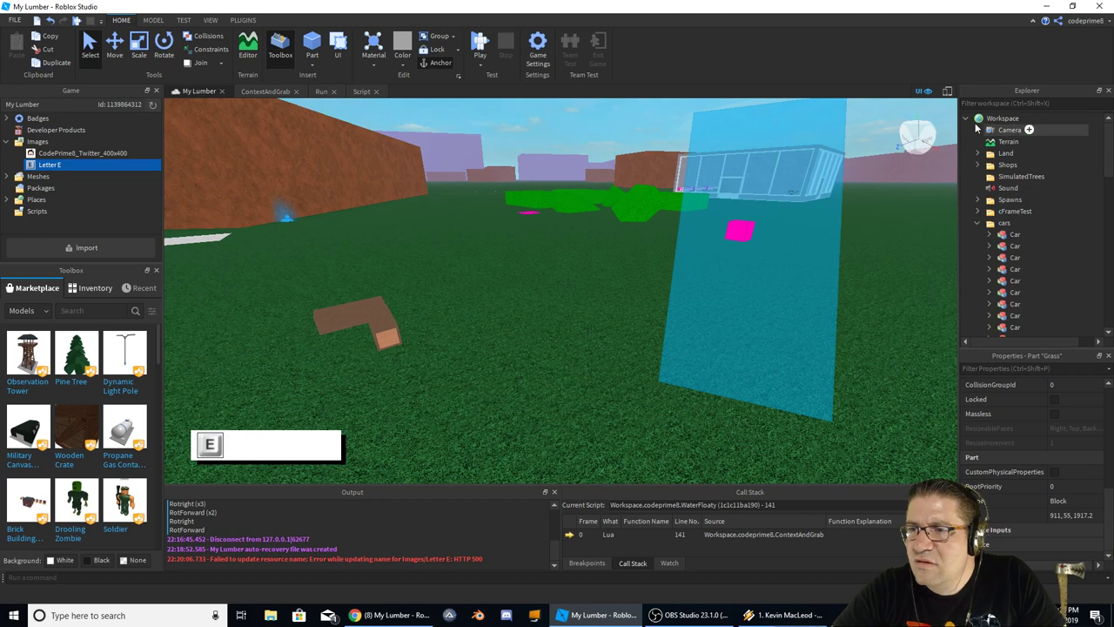
{"action": "left_click", "coordinate": [967, 118]}
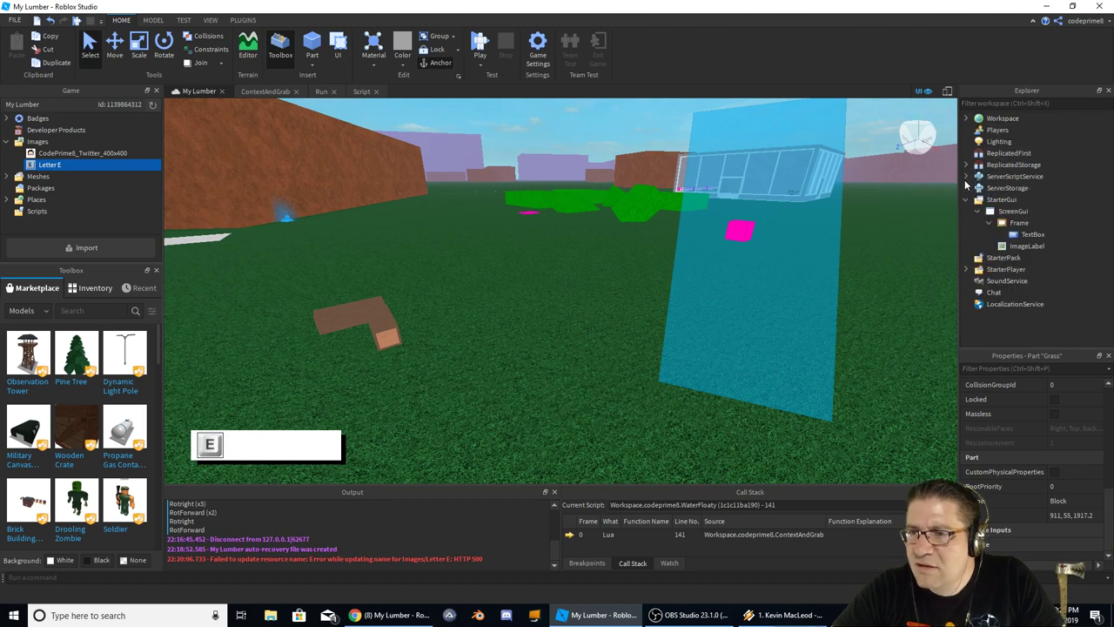
{"action": "left_click", "coordinate": [1018, 223]}
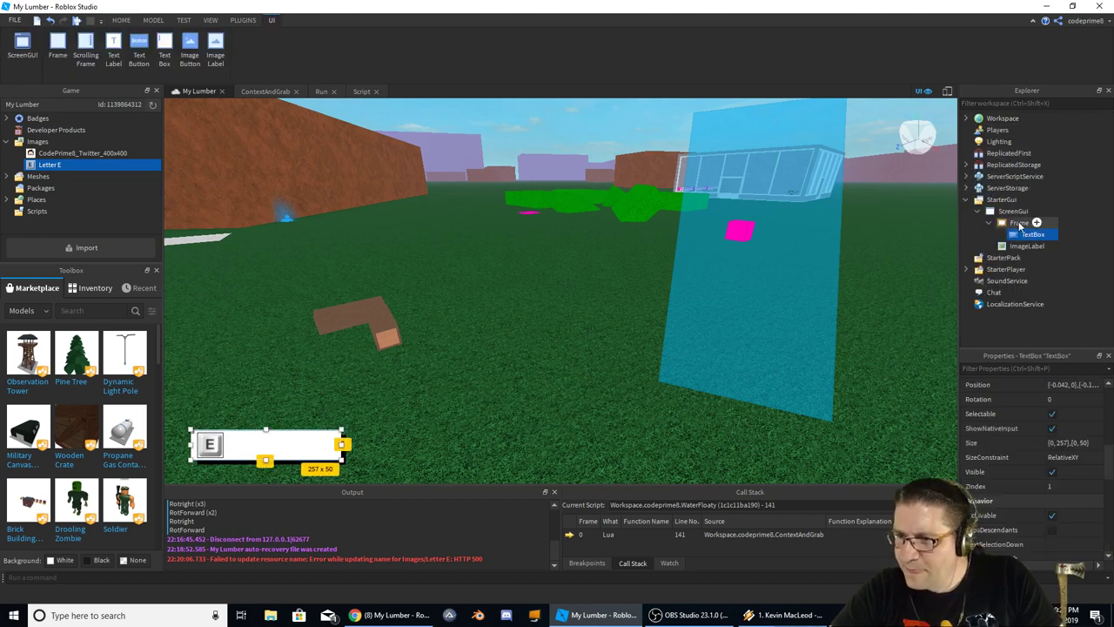
{"action": "left_click", "coordinate": [1022, 247]}
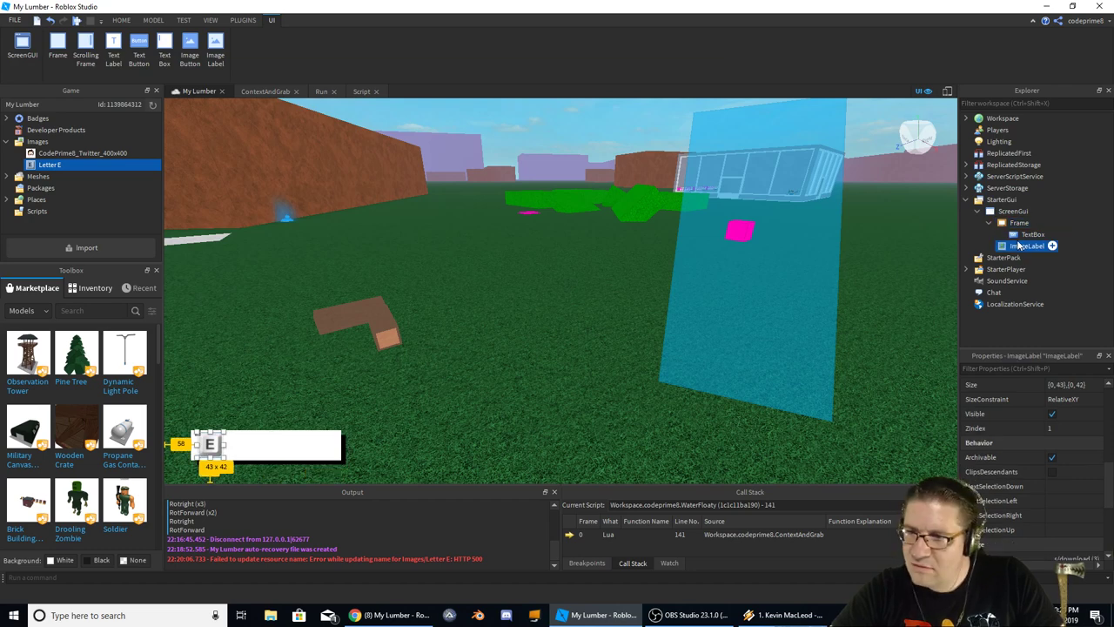
{"action": "left_click", "coordinate": [1022, 235]}
{"action": "left_click_drag", "start_coordinate": [1021, 229], "coordinate": [1021, 224]}
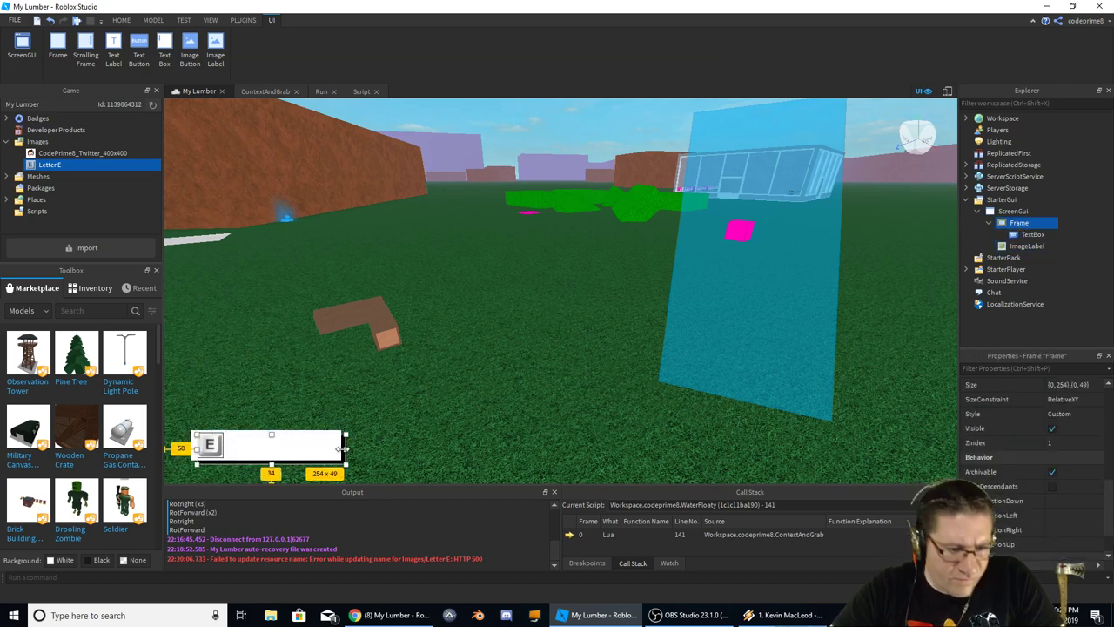
{"action": "left_click", "coordinate": [1025, 246]}
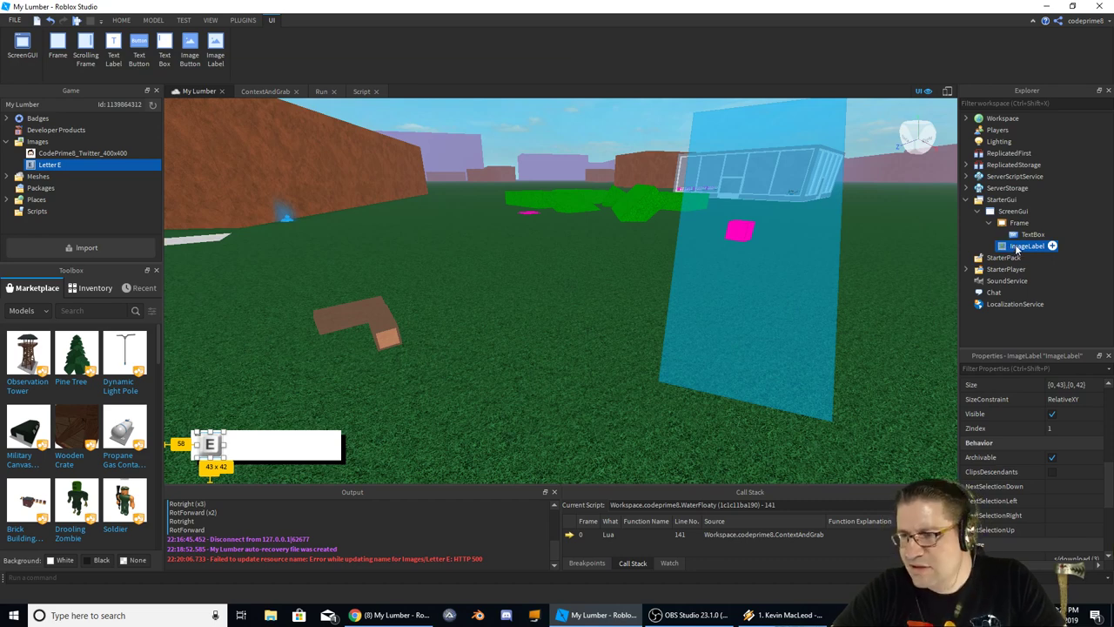
{"action": "left_click_drag", "start_coordinate": [1026, 246], "coordinate": [1020, 224]}
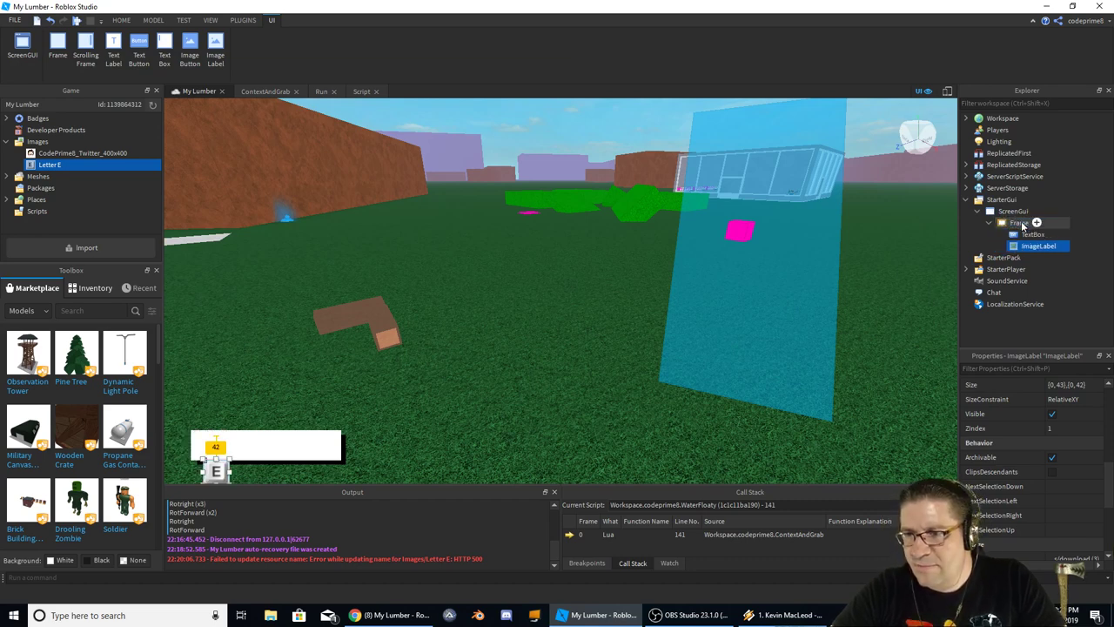
{"action": "left_click", "coordinate": [1022, 235]}
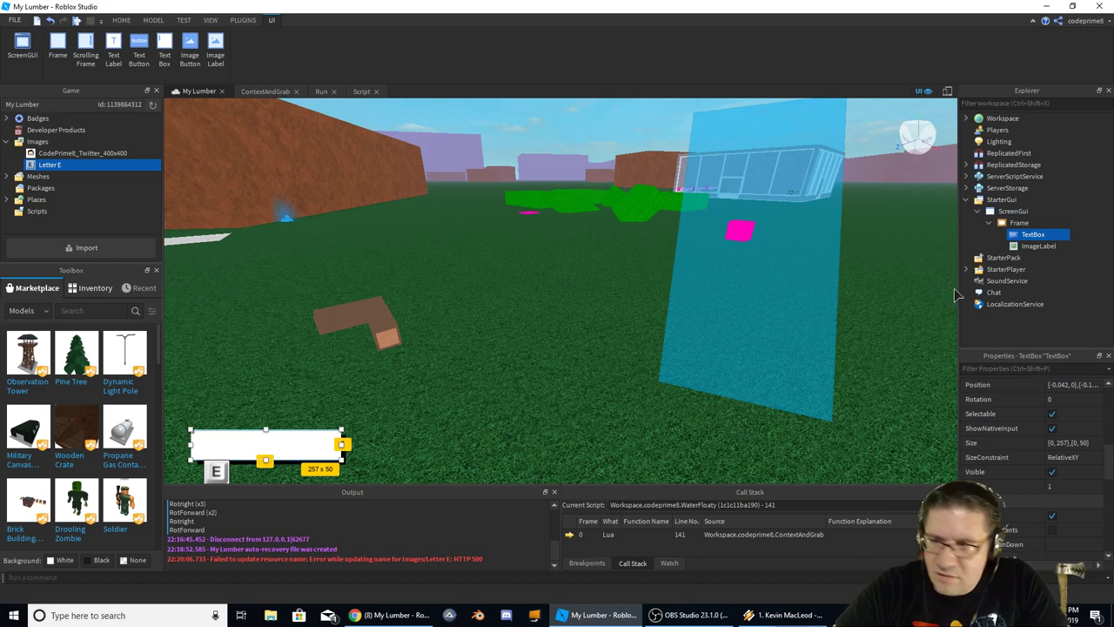
{"action": "left_click", "coordinate": [1036, 246]}
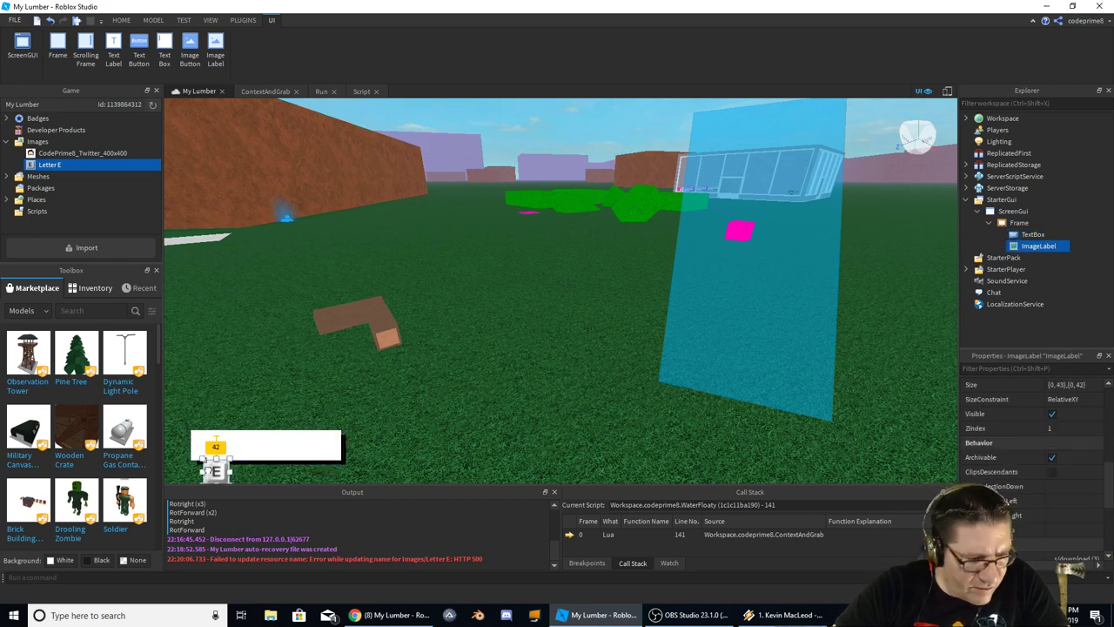
Position the E image at the white box's left edge
{"action": "left_click_drag", "start_coordinate": [205, 469], "coordinate": [203, 449]}
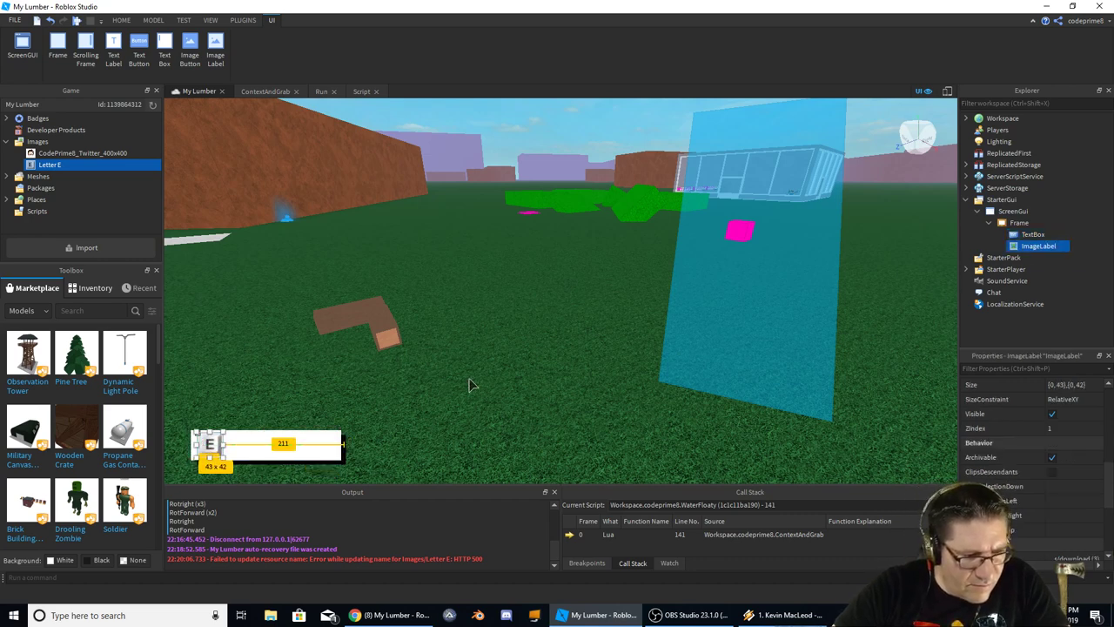
{"action": "left_click", "coordinate": [496, 369]}
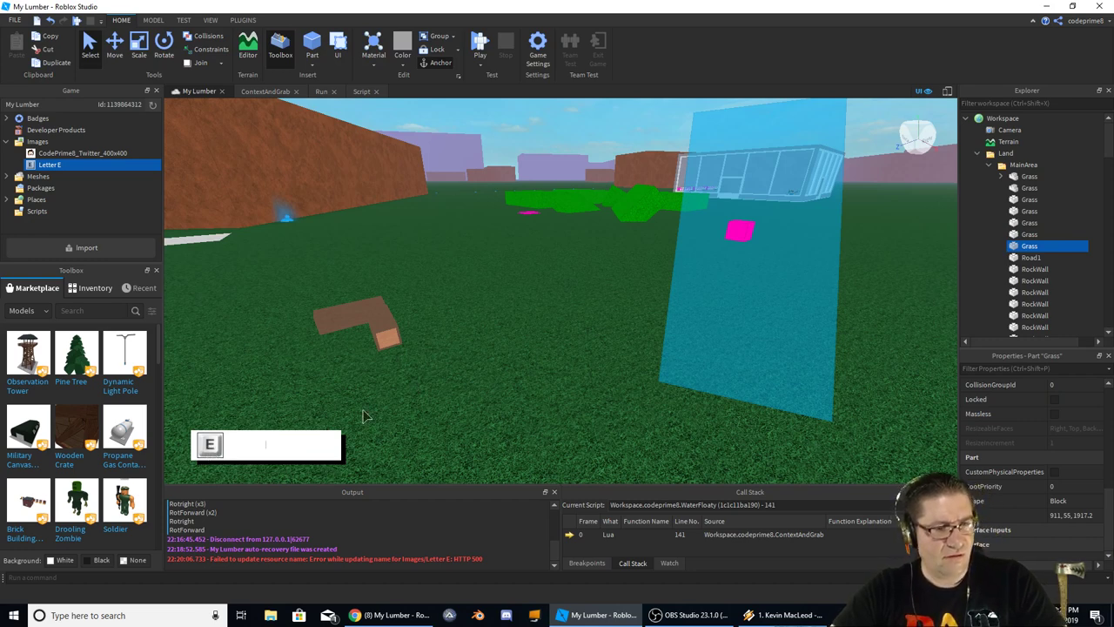
{"action": "left_click", "coordinate": [979, 153]}
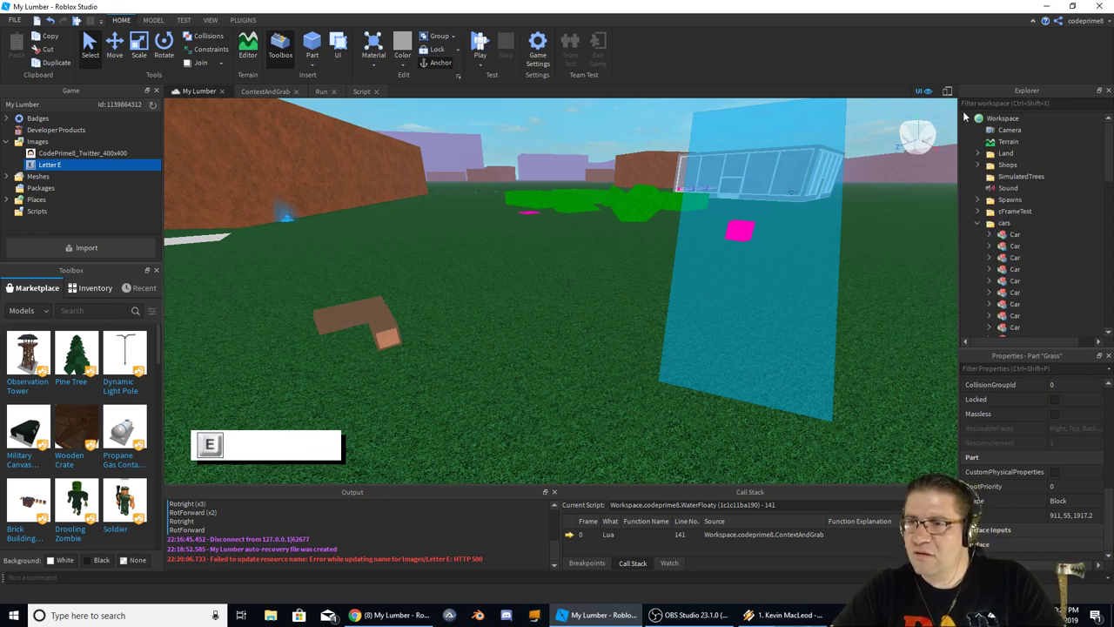
{"action": "left_click", "coordinate": [967, 119]}
{"action": "left_click", "coordinate": [1033, 234]}
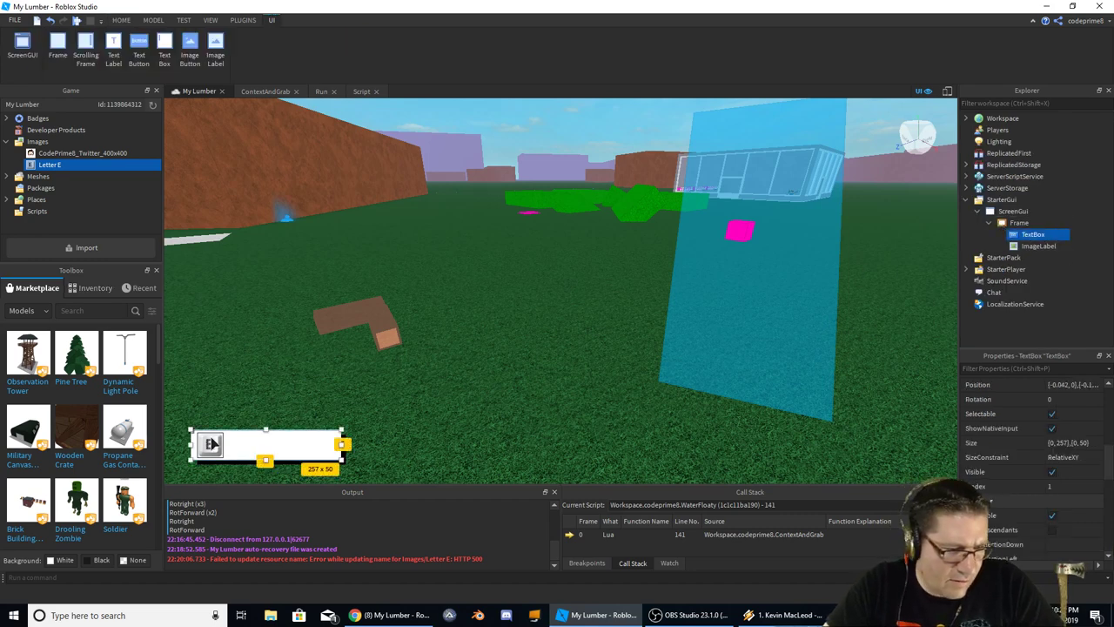
{"action": "left_click_drag", "start_coordinate": [209, 450], "coordinate": [202, 449]}
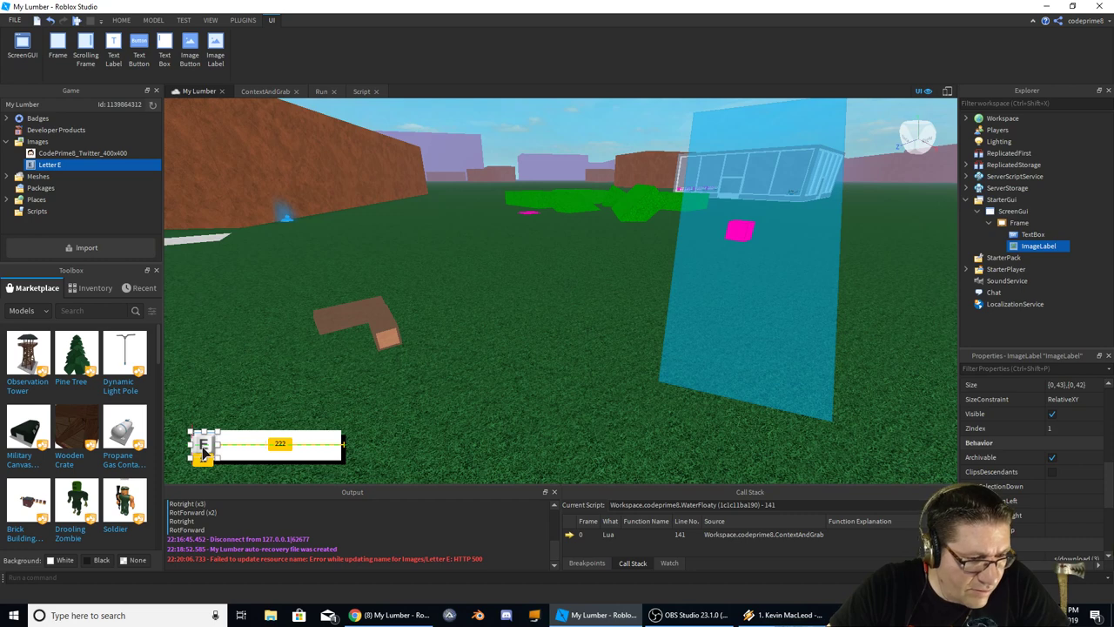
{"action": "left_click", "coordinate": [616, 407]}
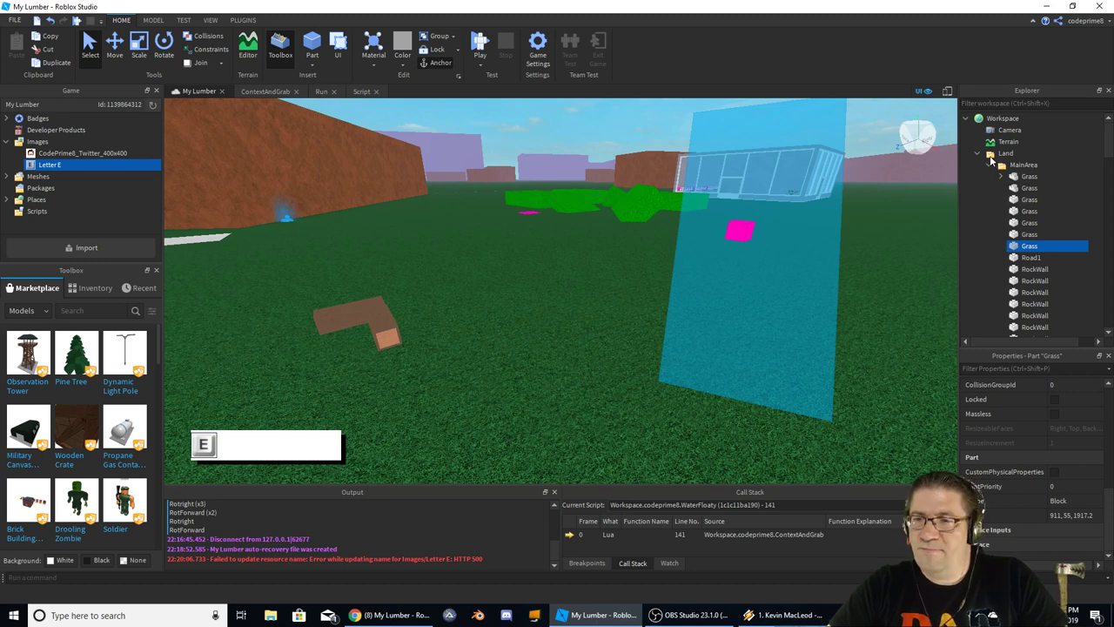
{"action": "left_click", "coordinate": [977, 154]}
{"action": "left_click", "coordinate": [966, 118]}
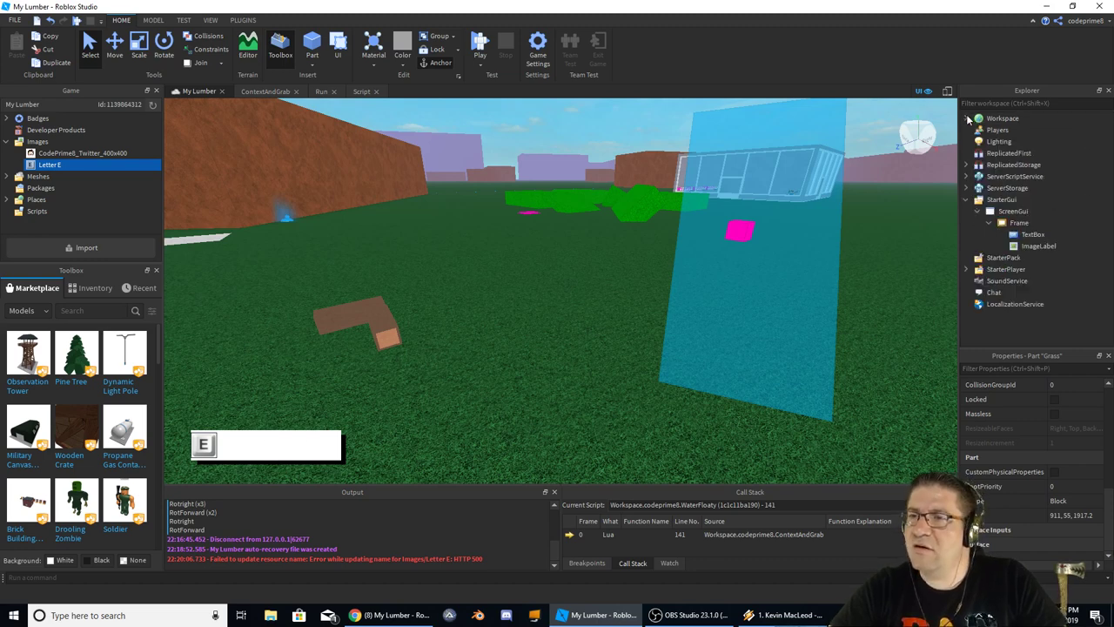
{"action": "left_click", "coordinate": [966, 199]}
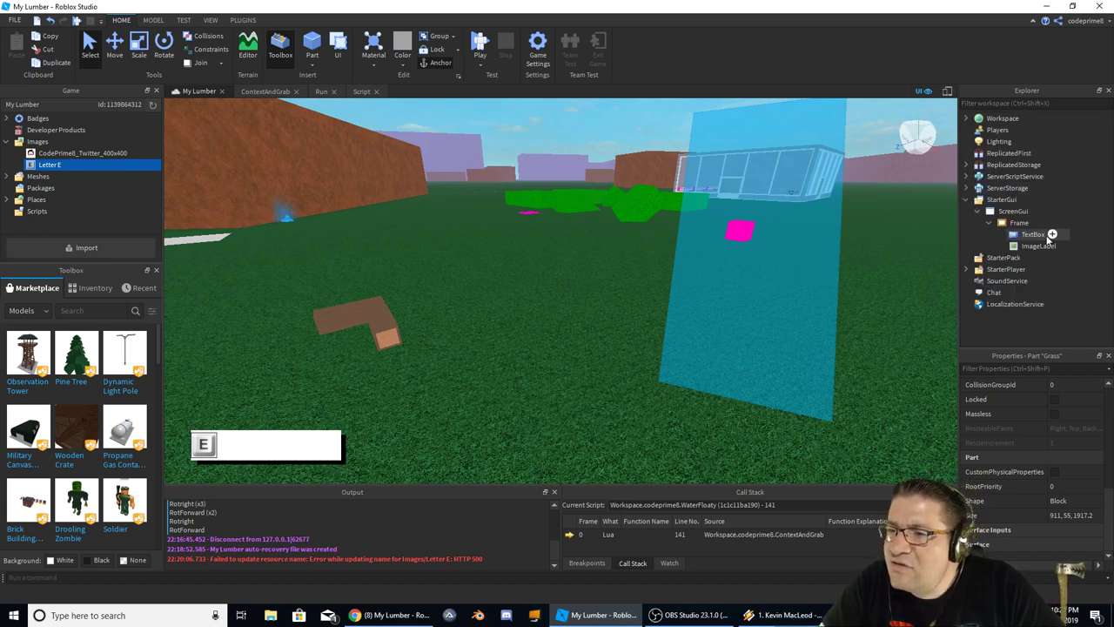
{"action": "left_click_drag", "start_coordinate": [1048, 236], "coordinate": [1032, 223]}
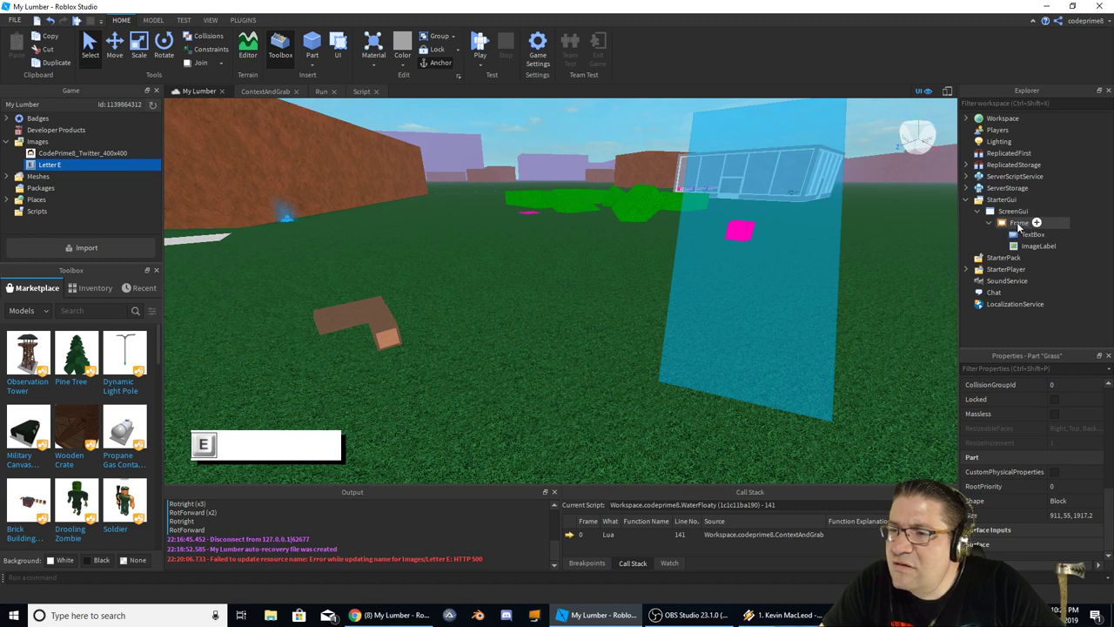
Duplicate the Frame and delete the copy's TextBox and ImageLabel
{"action": "left_click_drag", "start_coordinate": [1019, 225], "coordinate": [1020, 225]}
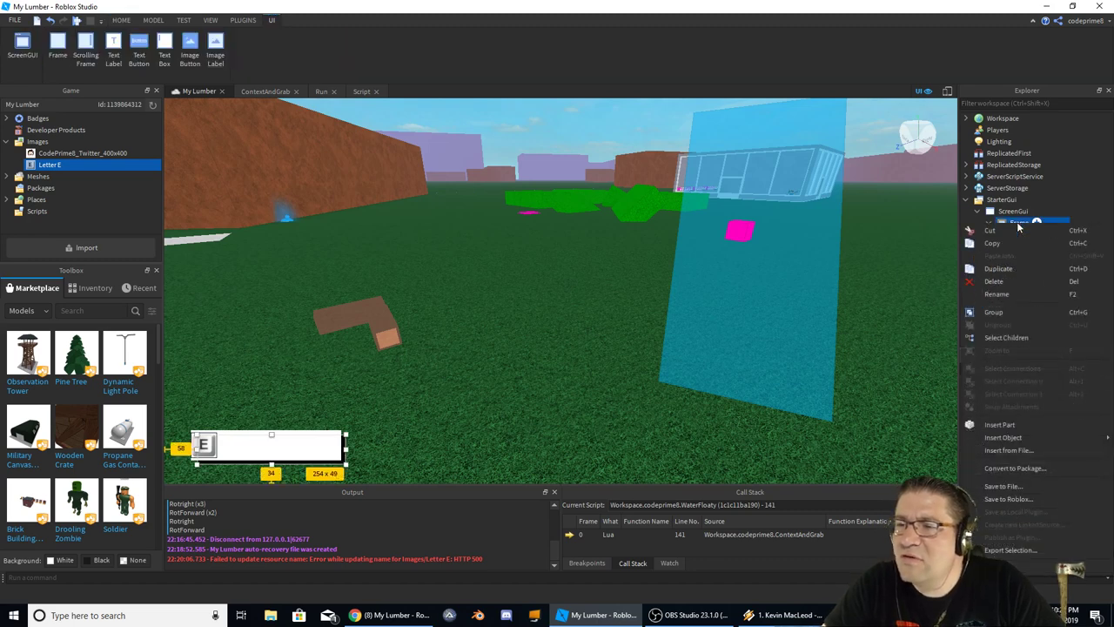
{"action": "key", "text": "ctrl+d"}
{"action": "left_click_drag", "start_coordinate": [1024, 264], "coordinate": [1030, 239]}
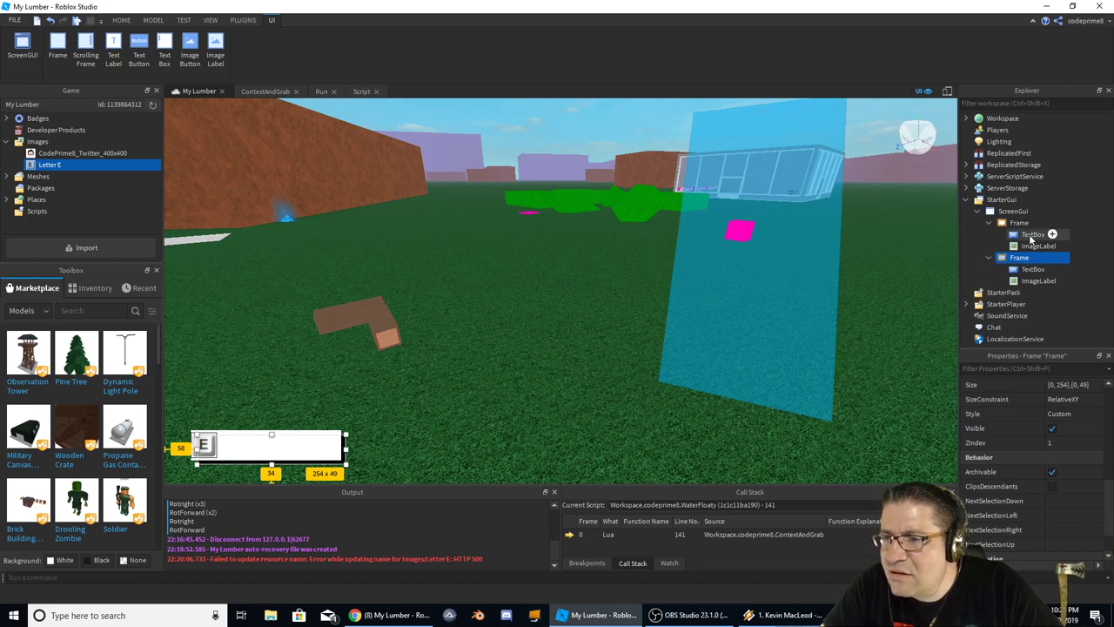
{"action": "left_click", "coordinate": [1032, 247]}
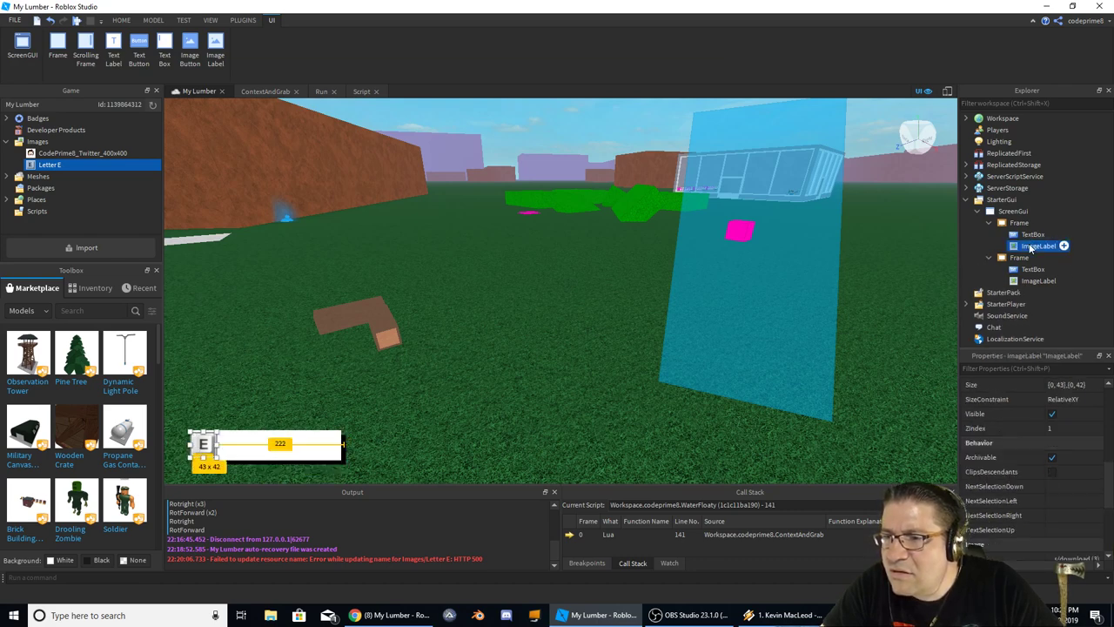
{"action": "left_click", "coordinate": [1033, 271]}
{"action": "key", "text": "Delete"}
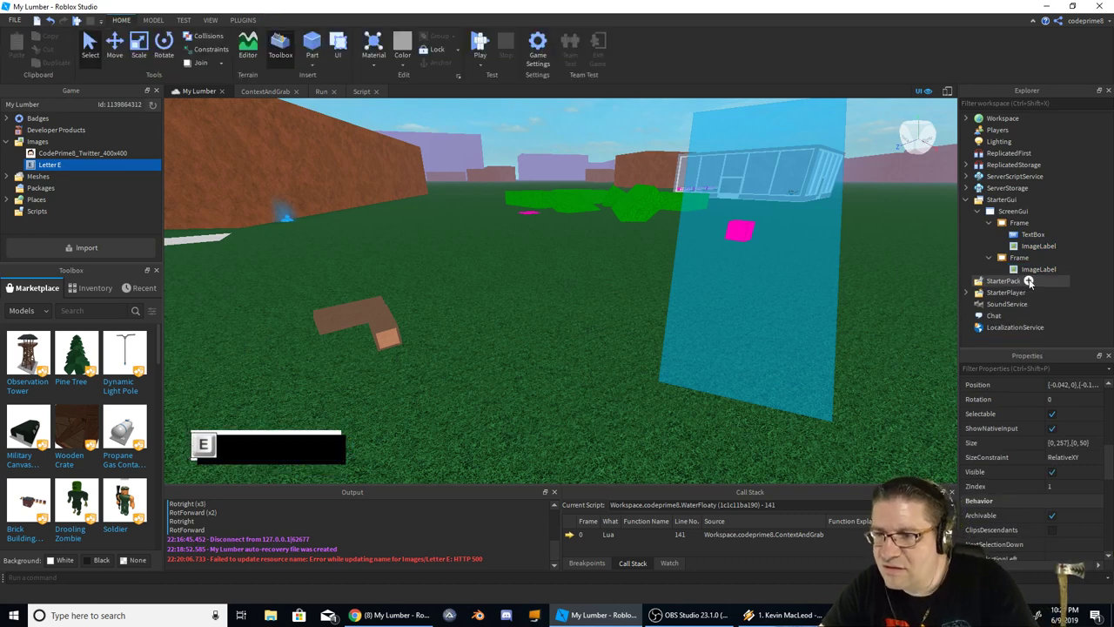
{"action": "left_click", "coordinate": [1036, 271]}
Nudge the empty 254 x 49 black frame slightly up-left over the TextBox
{"action": "left_click", "coordinate": [1029, 235]}
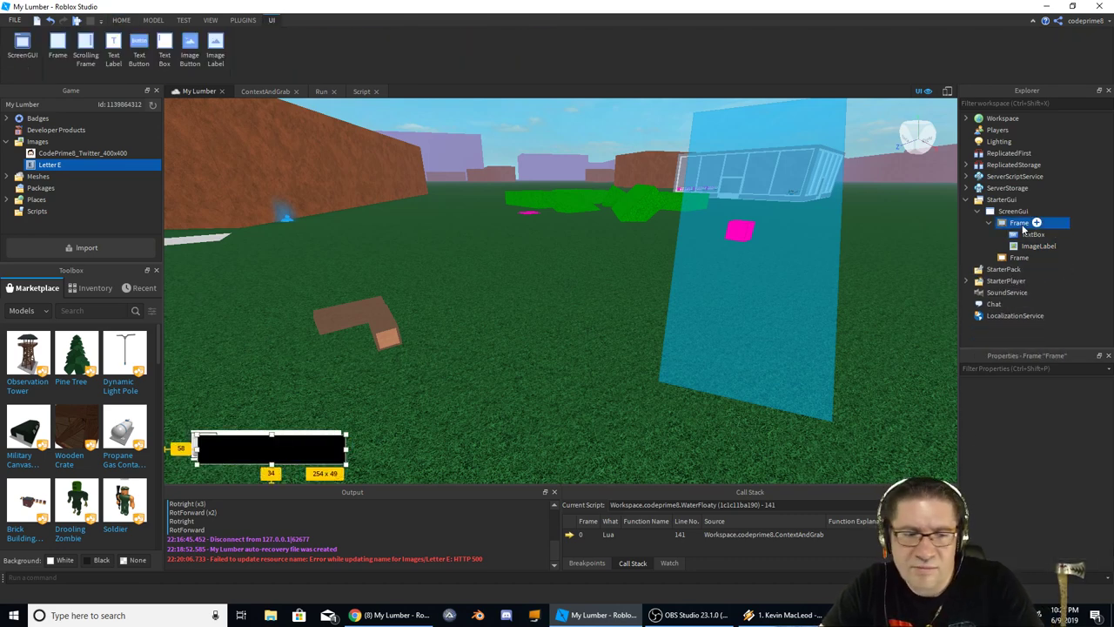
{"action": "left_click", "coordinate": [1020, 257]}
{"action": "left_click", "coordinate": [1032, 235]}
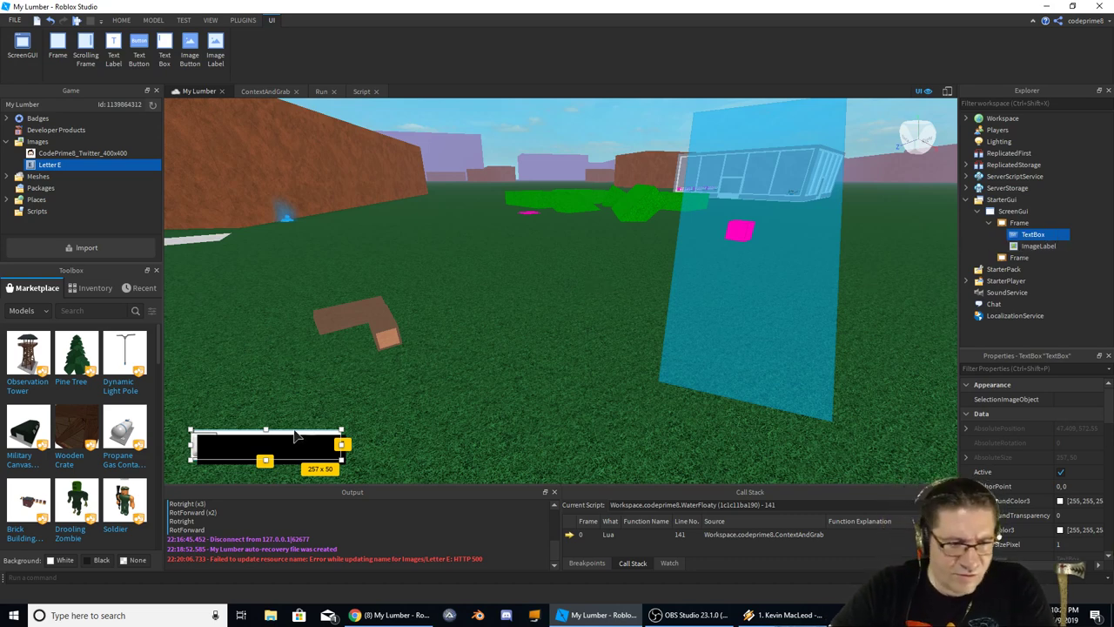
{"action": "left_click", "coordinate": [1019, 258]}
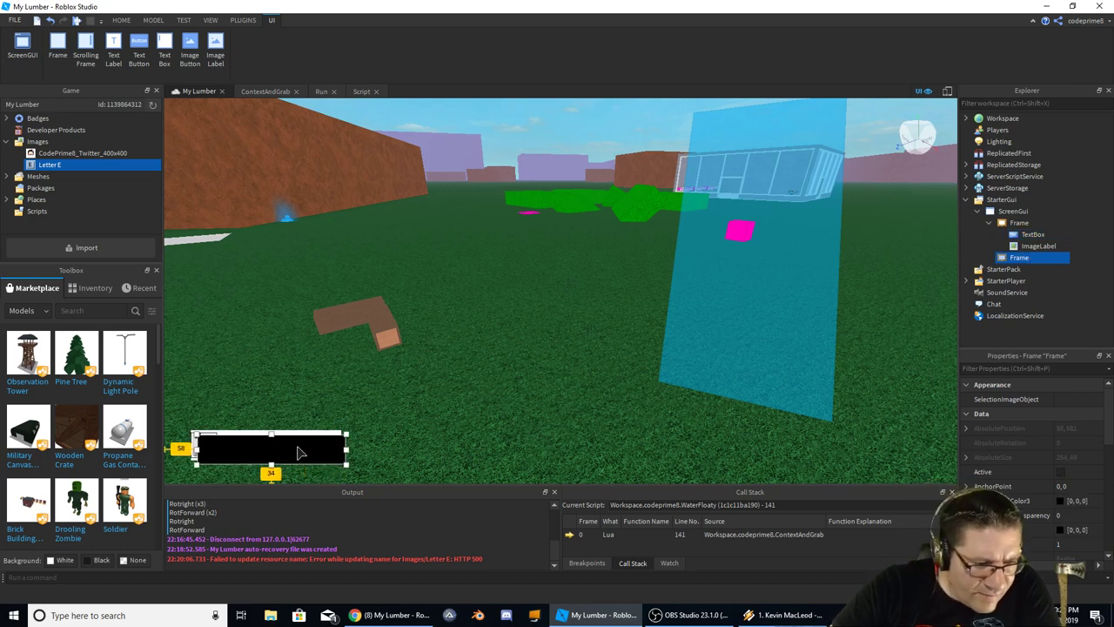
{"action": "left_click_drag", "start_coordinate": [299, 451], "coordinate": [294, 447]}
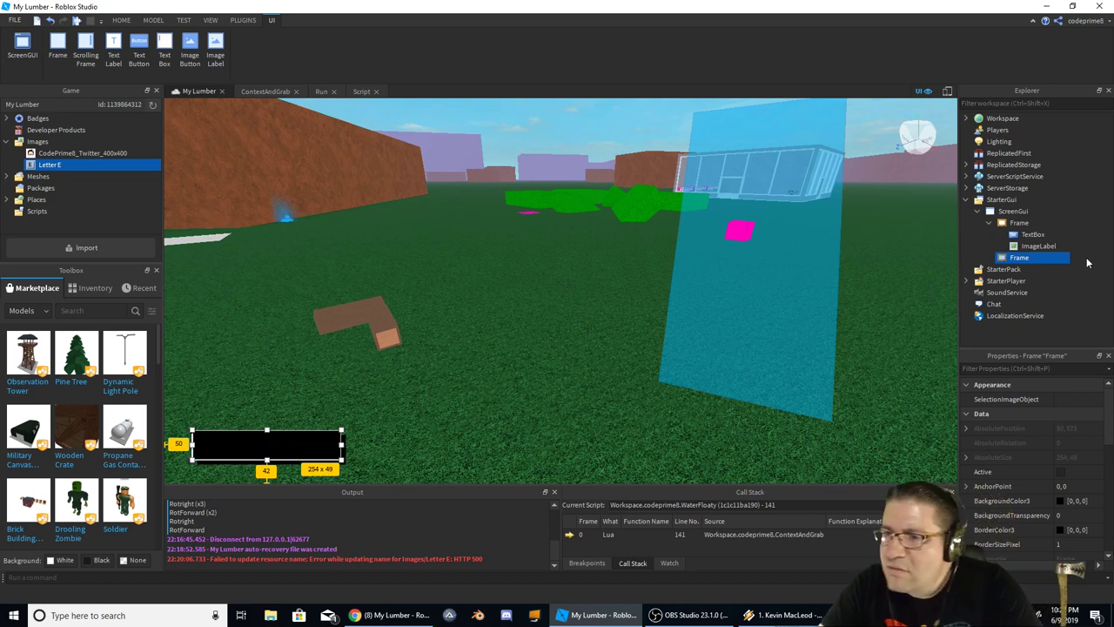
{"action": "left_click", "coordinate": [1036, 237]}
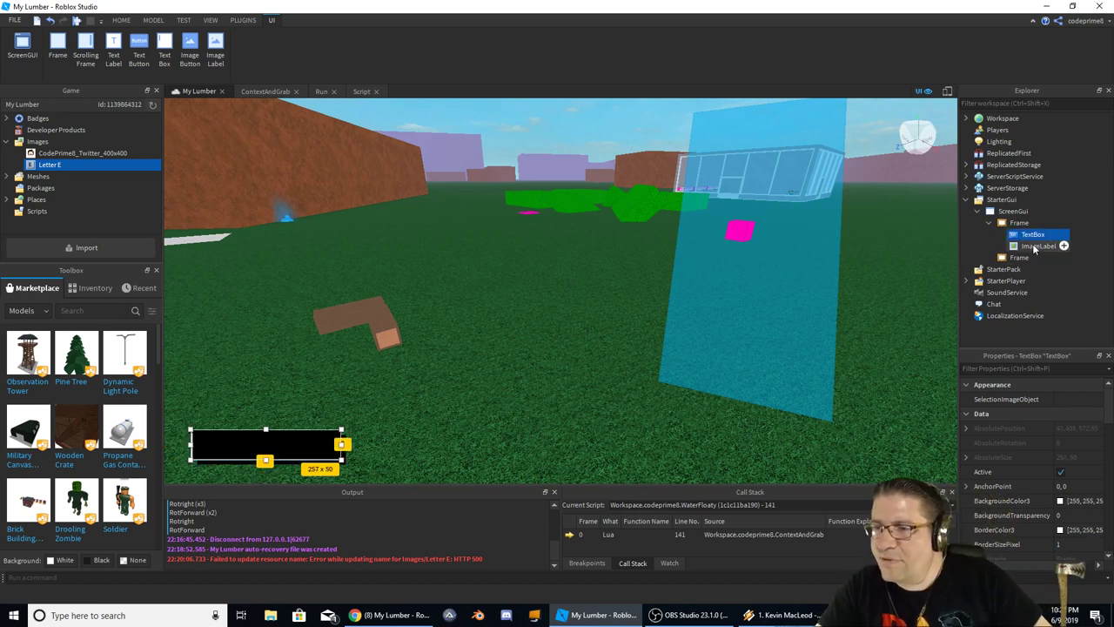
Move the TextBox and E ImageLabel into the empty lower frame
{"action": "left_click", "coordinate": [1032, 245], "text": "shift"}
{"action": "left_click_drag", "start_coordinate": [1024, 241], "coordinate": [1019, 257]}
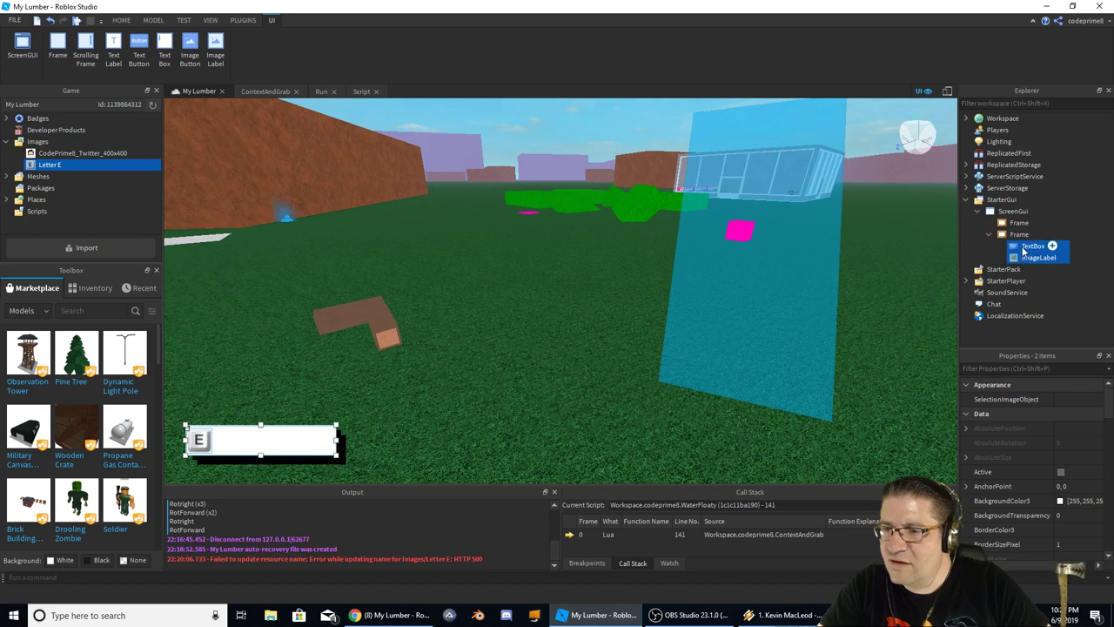
{"action": "left_click", "coordinate": [1019, 234]}
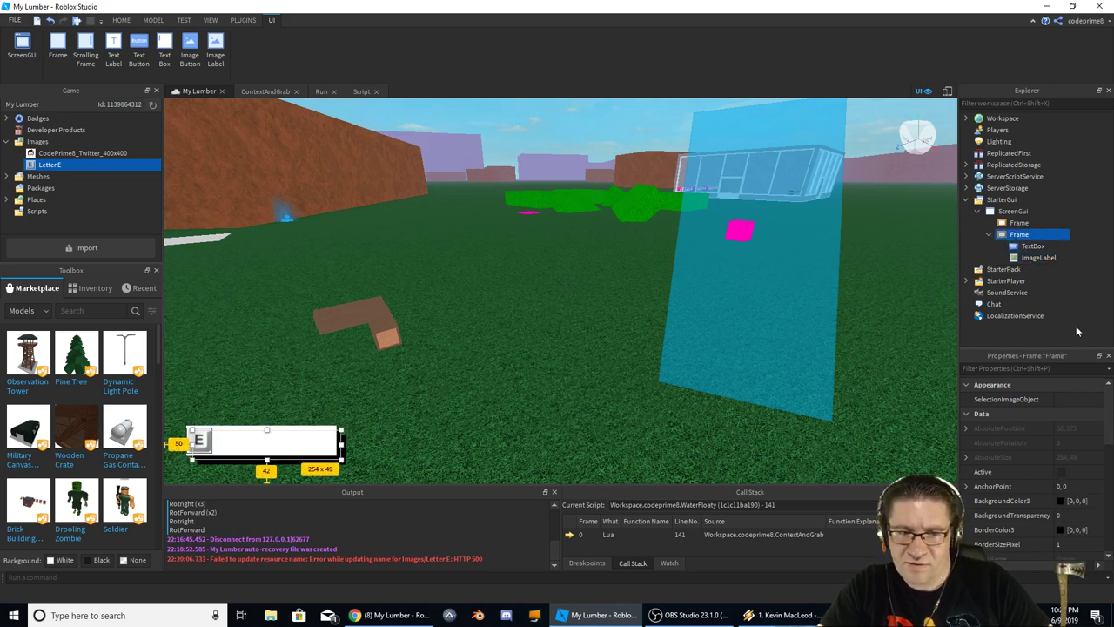
{"action": "left_click", "coordinate": [1033, 247]}
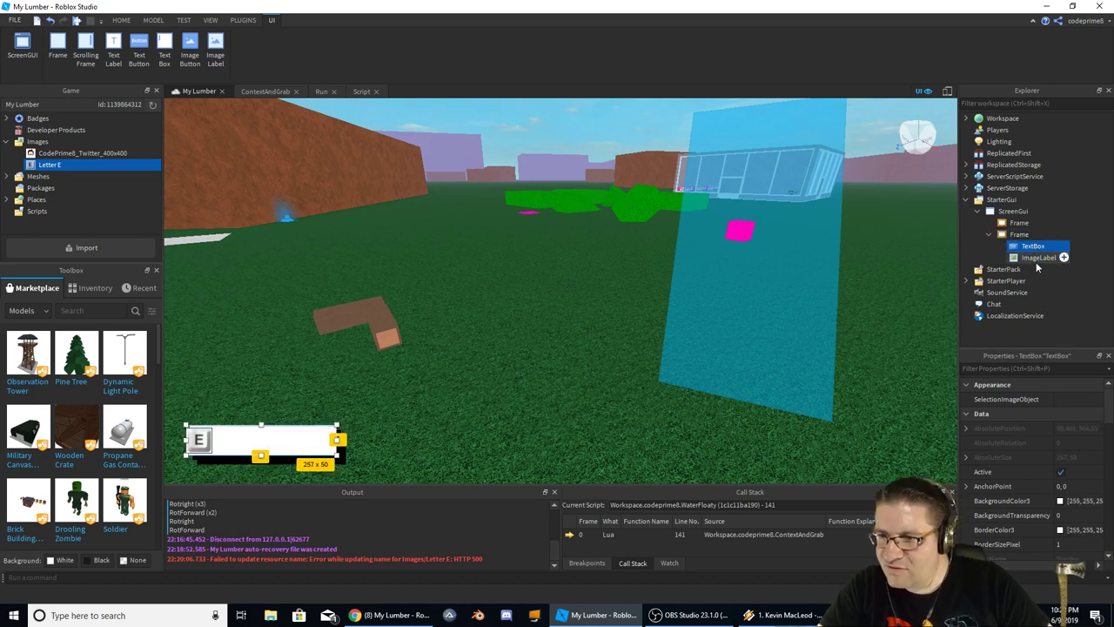
Set the TextBox's BorderSizePixel to 0
{"action": "scroll", "coordinate": [1071, 457], "scroll_direction": "down", "scroll_amount": 3}
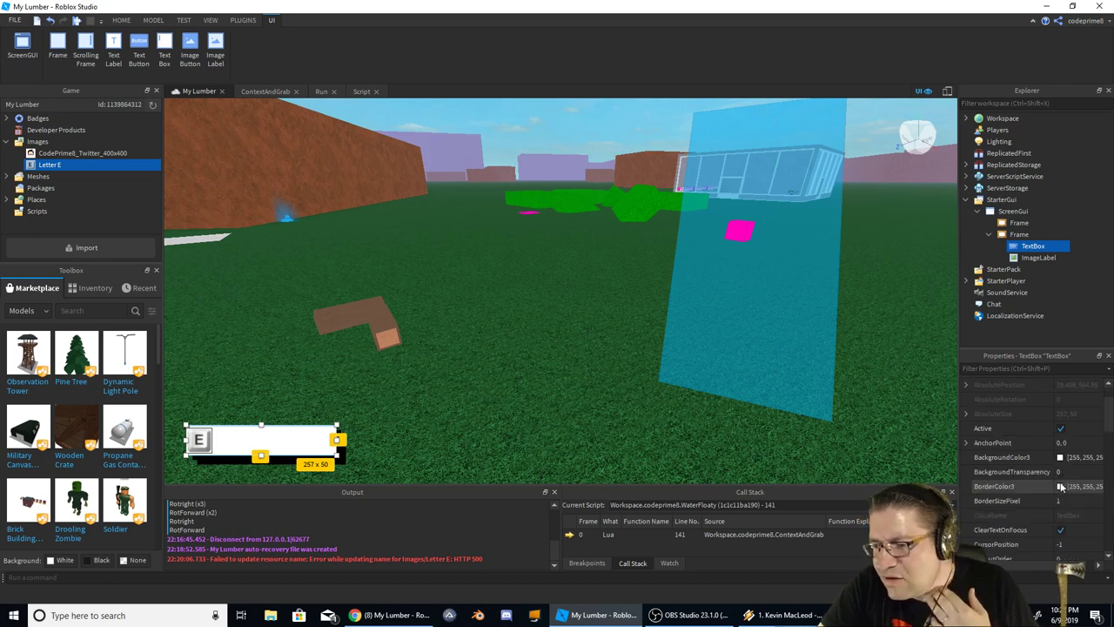
{"action": "scroll", "coordinate": [1054, 461], "scroll_direction": "up", "scroll_amount": 4}
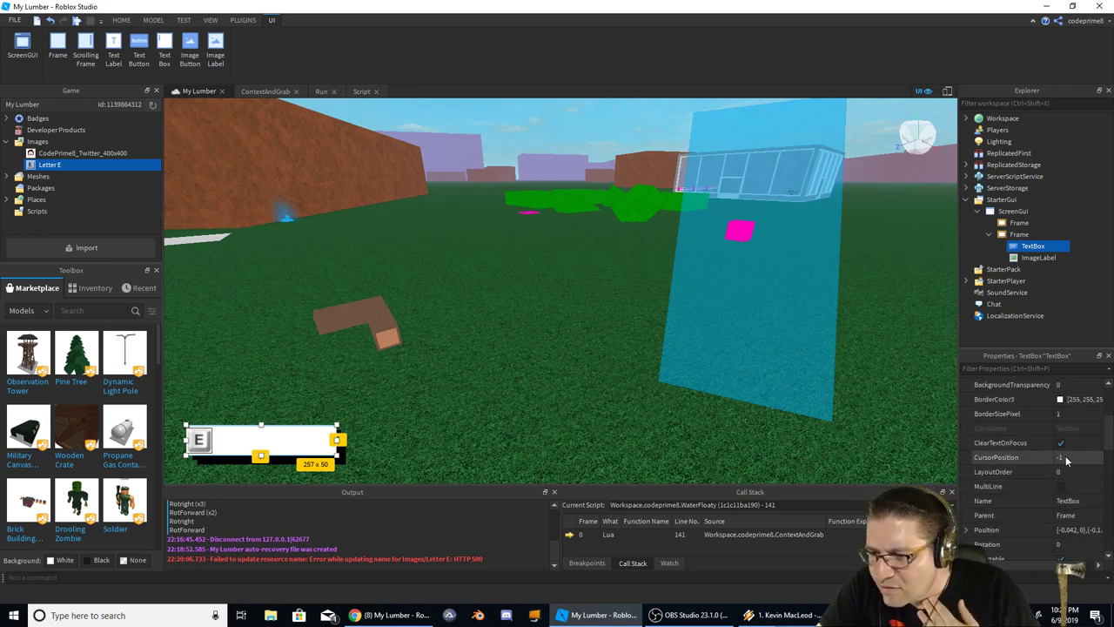
{"action": "scroll", "coordinate": [1067, 460], "scroll_direction": "down", "scroll_amount": 1}
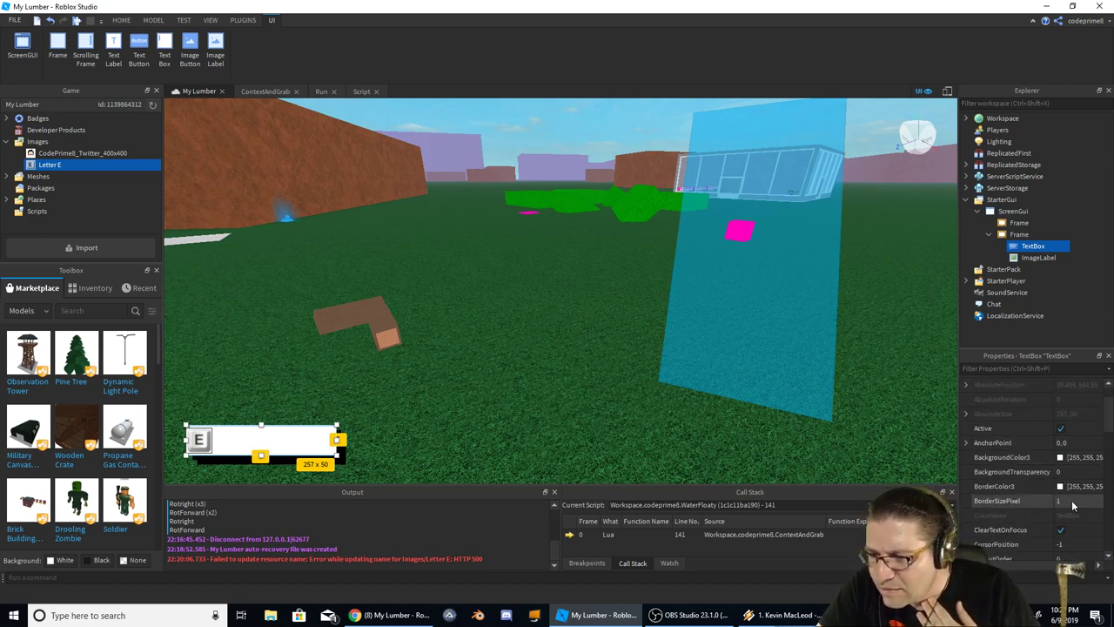
{"action": "scroll", "coordinate": [1060, 487], "scroll_direction": "down", "scroll_amount": 1}
{"action": "left_click", "coordinate": [1076, 458]}
{"action": "type", "text": "0"}
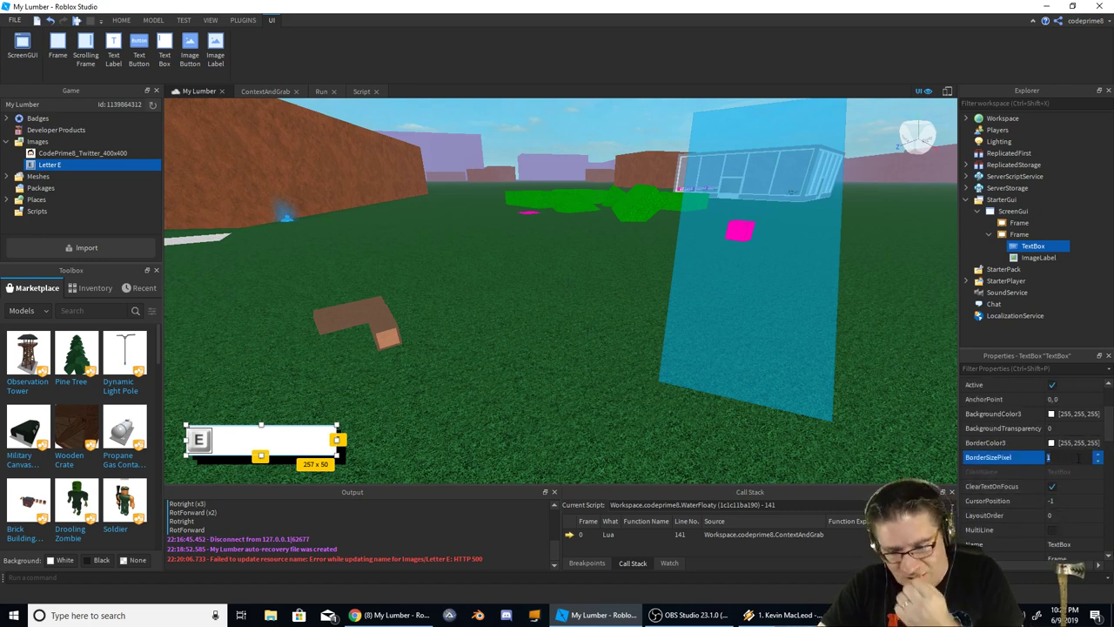
{"action": "key", "text": "Return"}
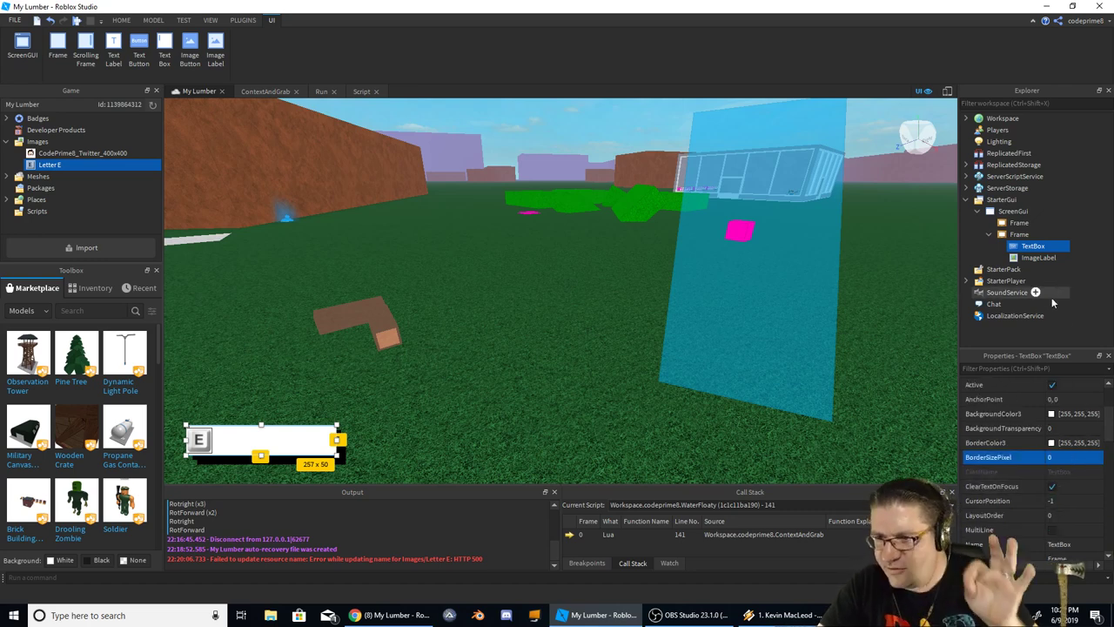
Set the TextBox's BackgroundTransparency to 1
{"action": "left_click", "coordinate": [1077, 414]}
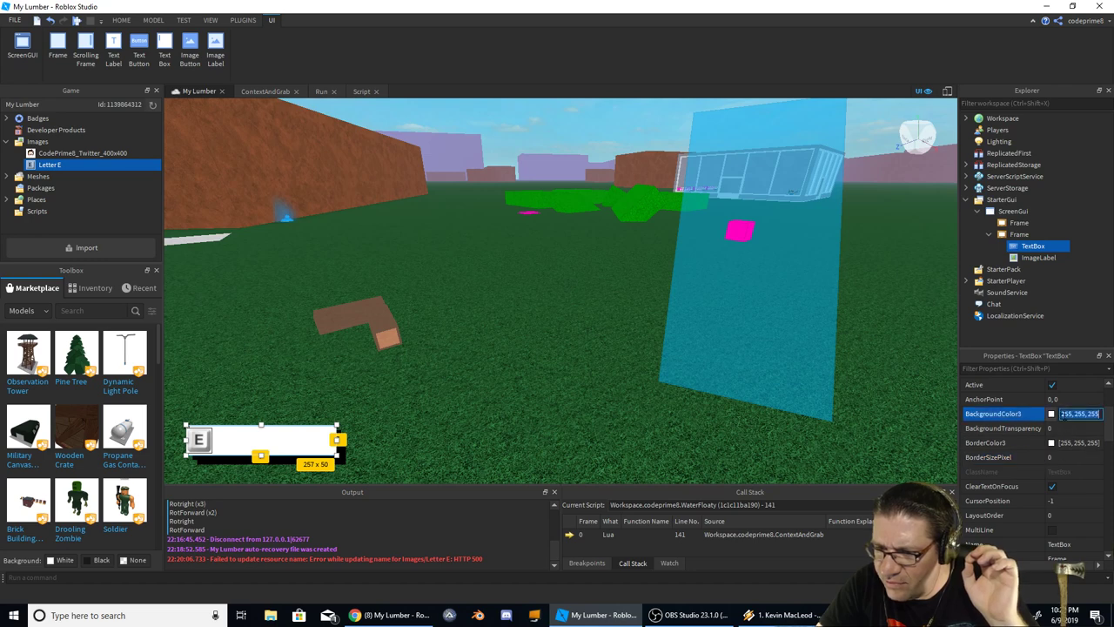
{"action": "left_click", "coordinate": [1053, 414]}
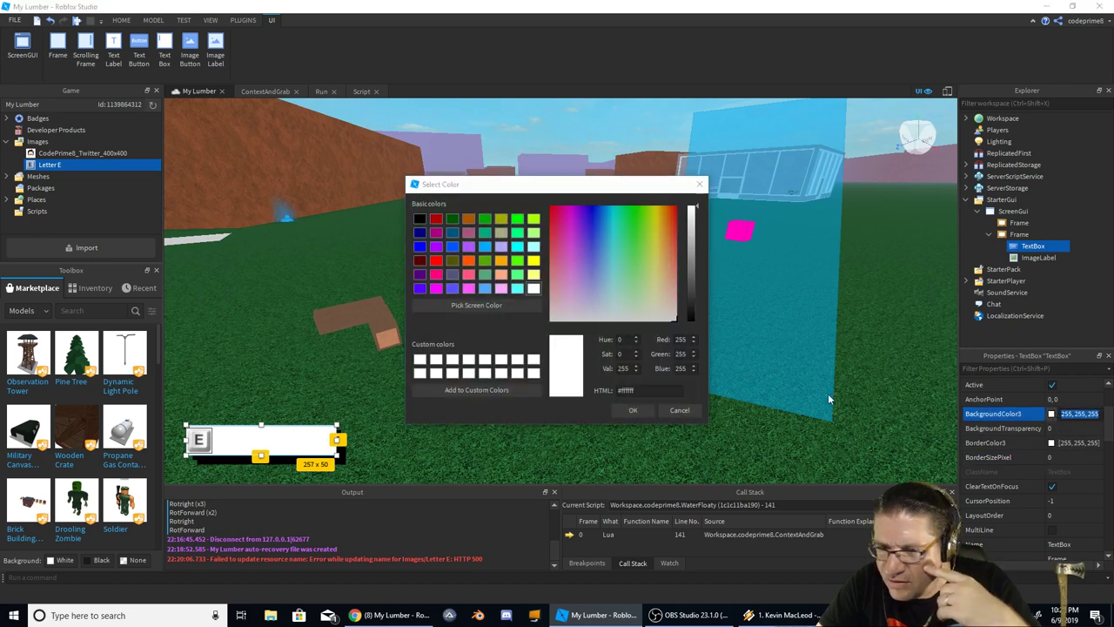
{"action": "left_click", "coordinate": [680, 410]}
{"action": "left_click", "coordinate": [1064, 428]}
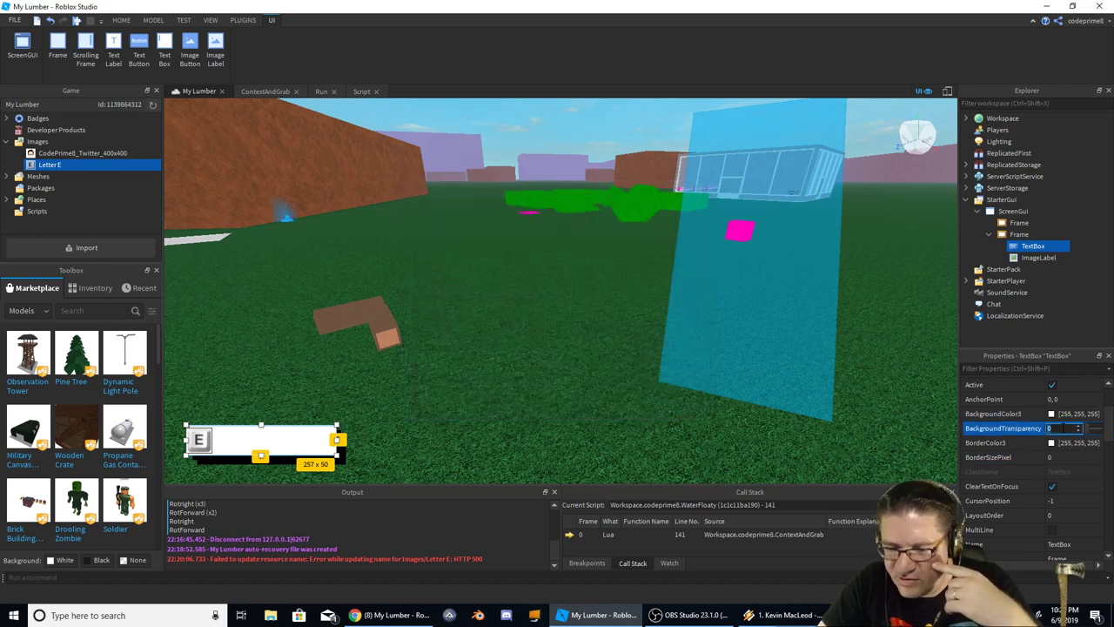
{"action": "type", "text": "1"}
{"action": "key", "text": "Return"}
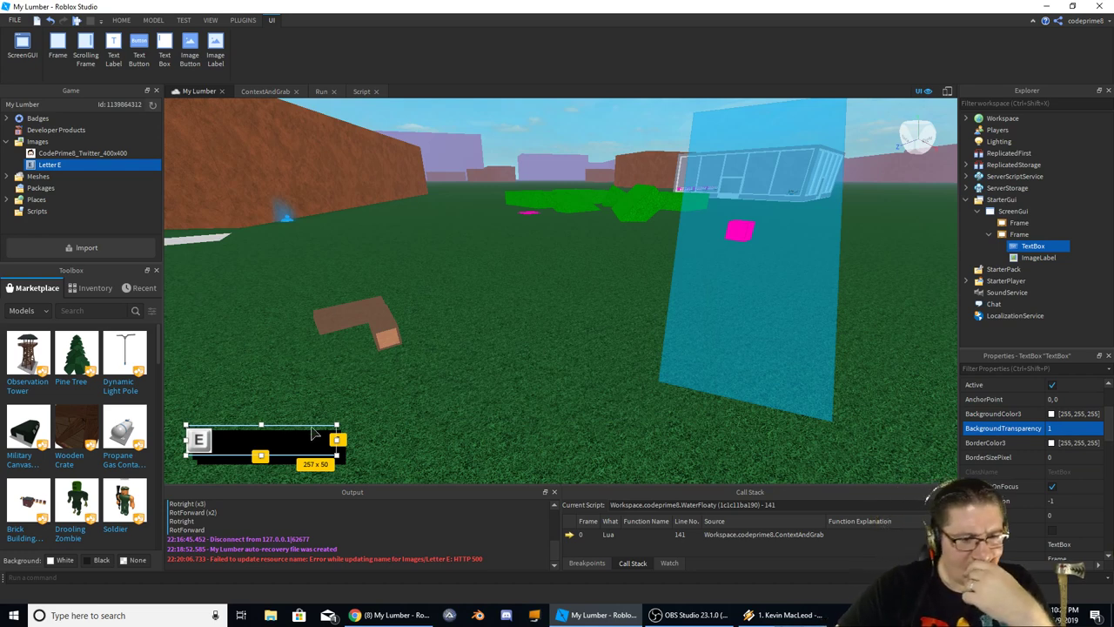
{"action": "left_click", "coordinate": [1020, 235]}
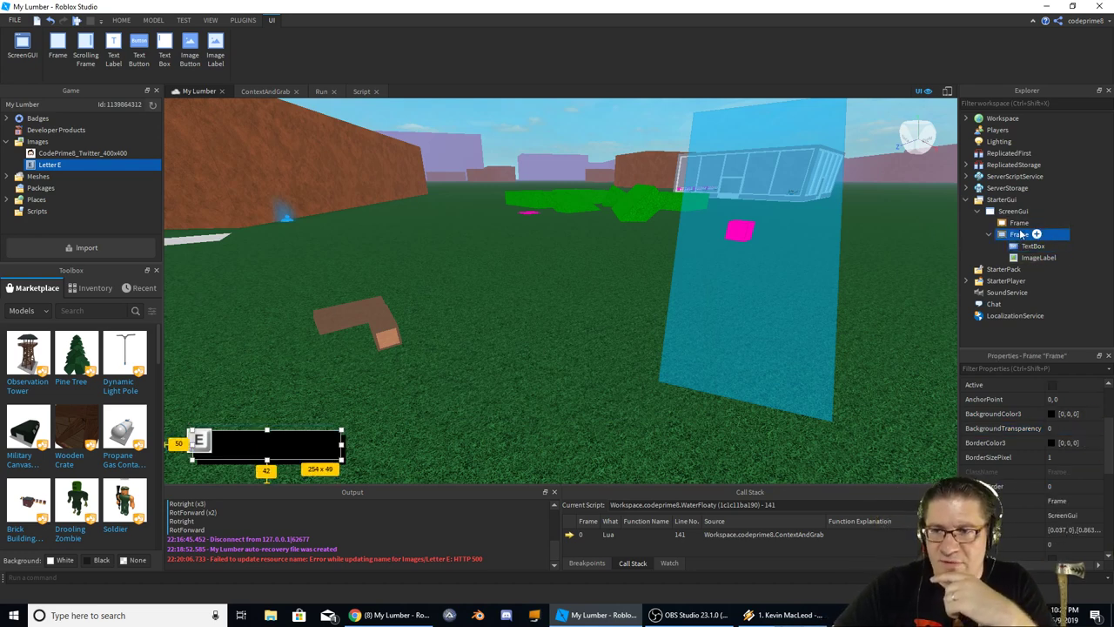
Rename the upper frame to BackFrame
{"action": "left_click", "coordinate": [1020, 224]}
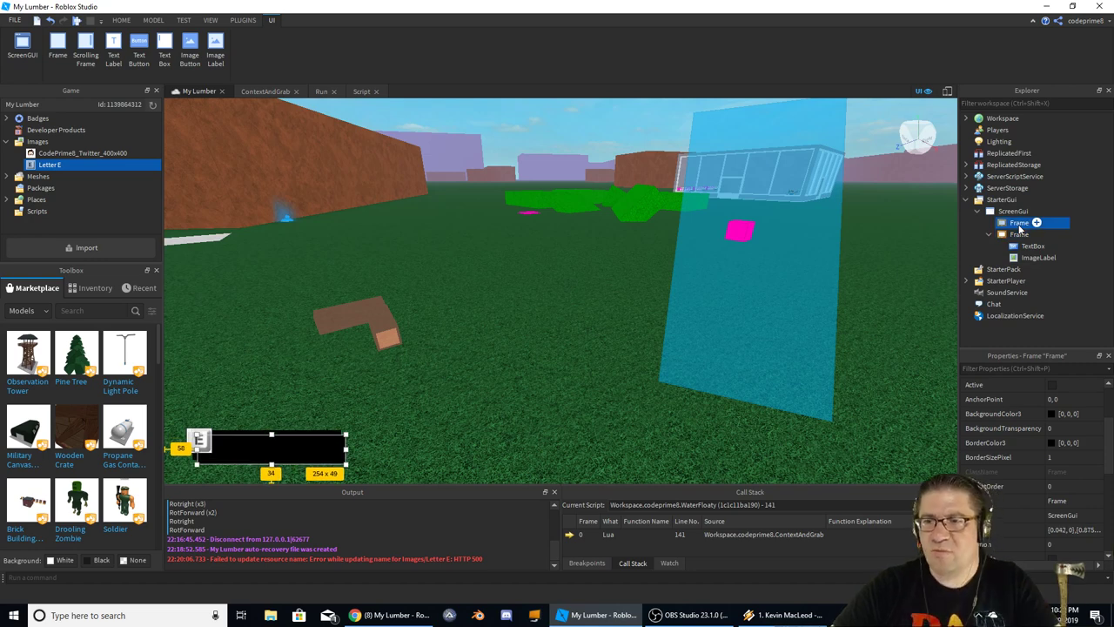
{"action": "left_click", "coordinate": [1020, 225]}
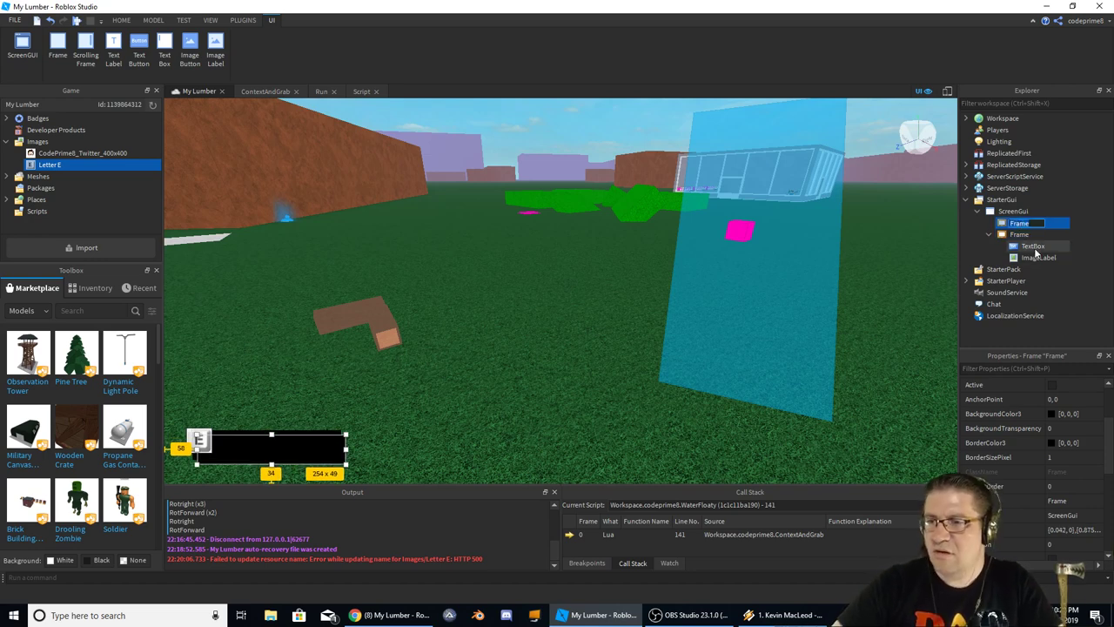
{"action": "type", "text": "Back"}
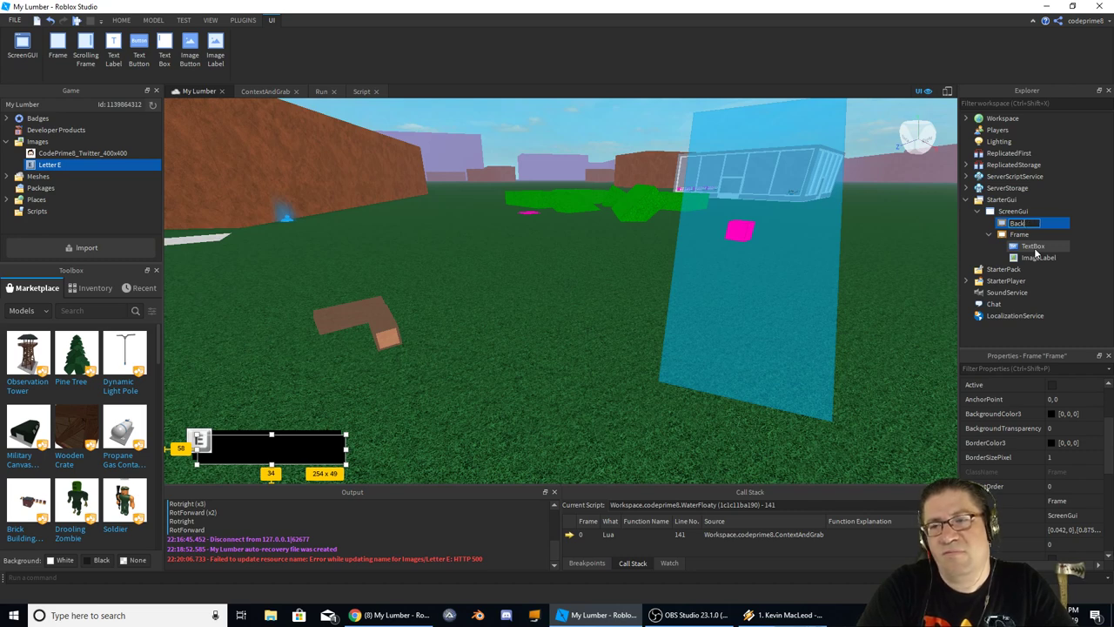
{"action": "key", "text": "Return"}
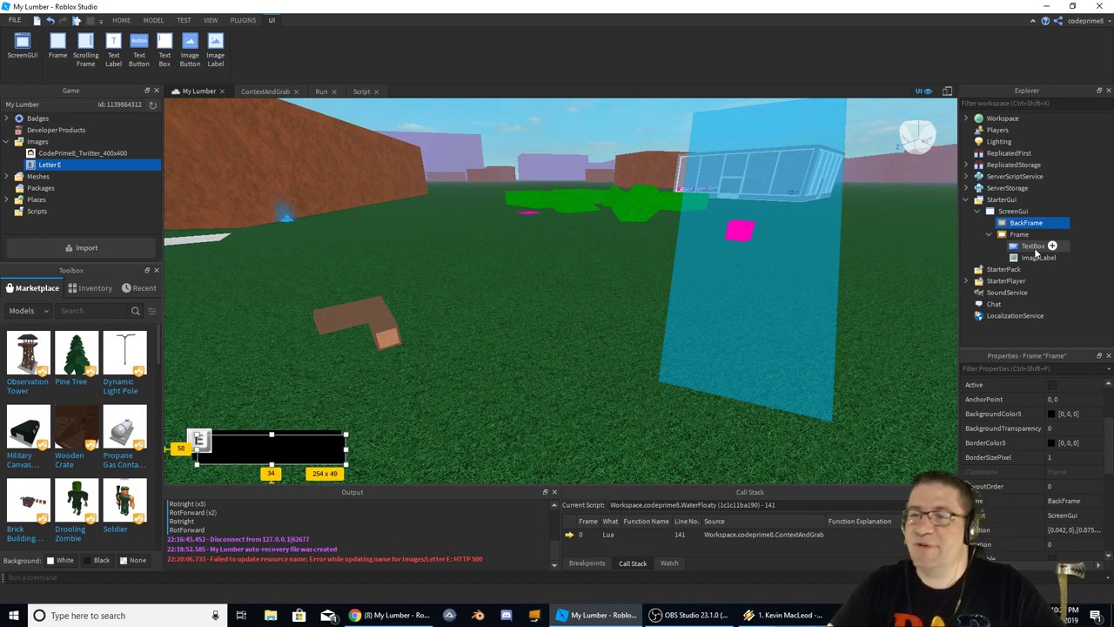
Keep BackFrame directly under ScreenGui and move it clear of the E box
{"action": "left_click_drag", "start_coordinate": [1024, 225], "coordinate": [1020, 235]}
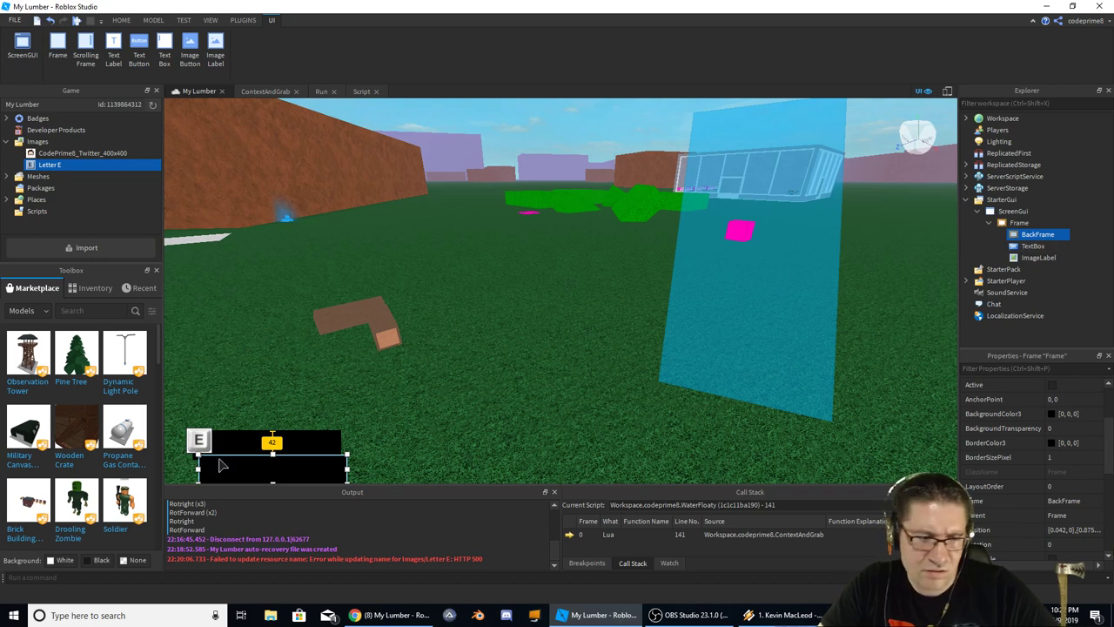
{"action": "left_click_drag", "start_coordinate": [216, 468], "coordinate": [221, 458]}
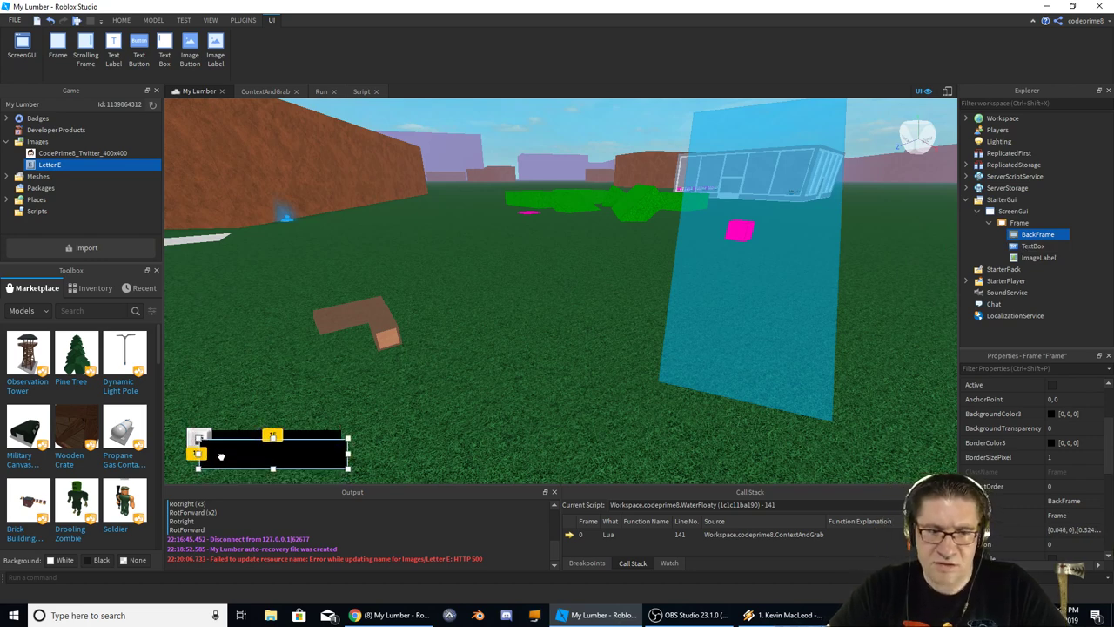
{"action": "left_click_drag", "start_coordinate": [1027, 235], "coordinate": [1012, 210]}
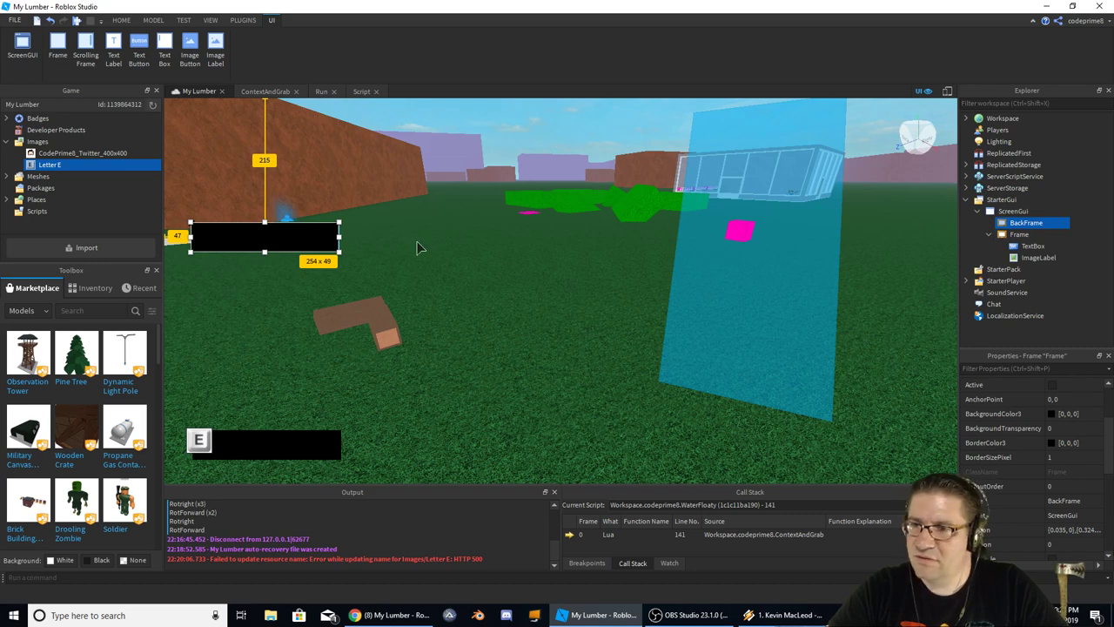
{"action": "left_click_drag", "start_coordinate": [213, 243], "coordinate": [222, 461]}
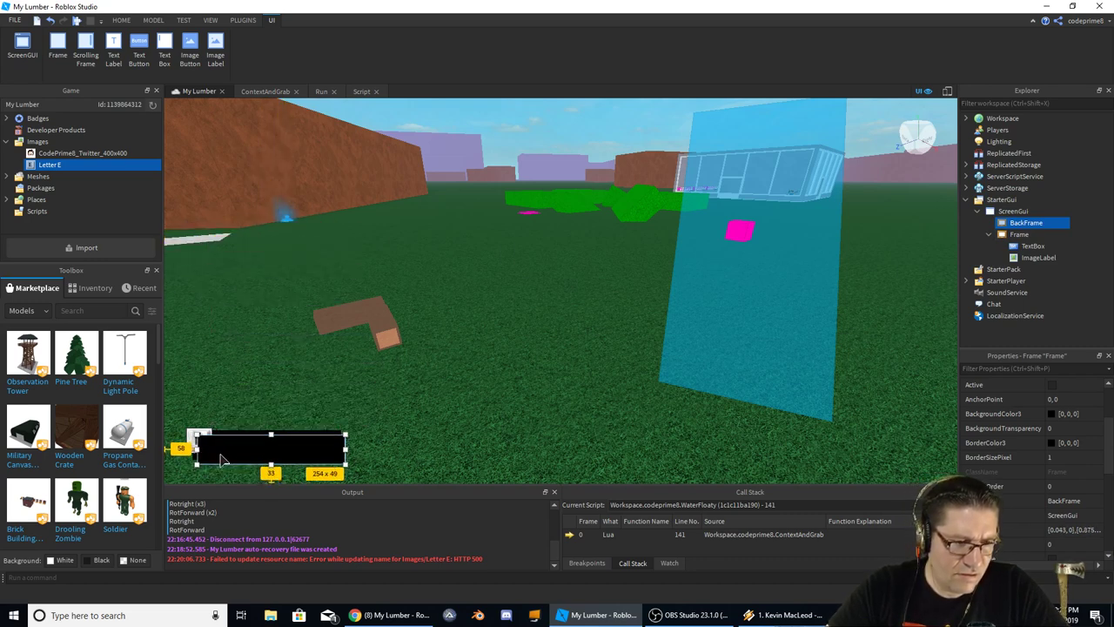
{"action": "left_click_drag", "start_coordinate": [317, 454], "coordinate": [357, 379]}
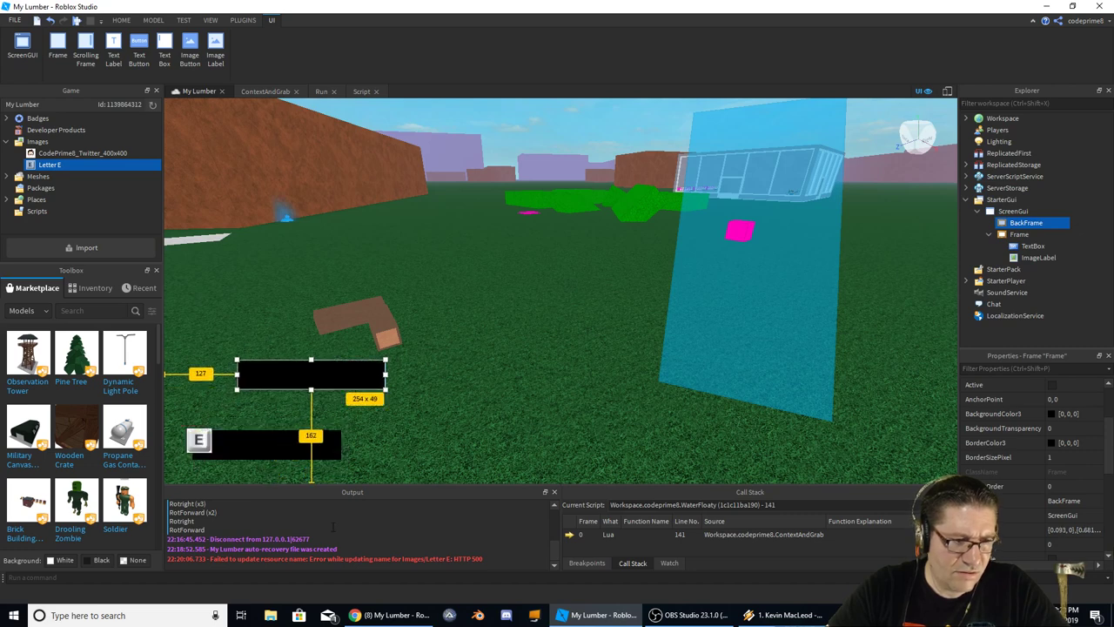
Rename the frame holding the E to 'Front Frame' and move it over BackFrame
{"action": "left_click_drag", "start_coordinate": [265, 448], "coordinate": [512, 399]}
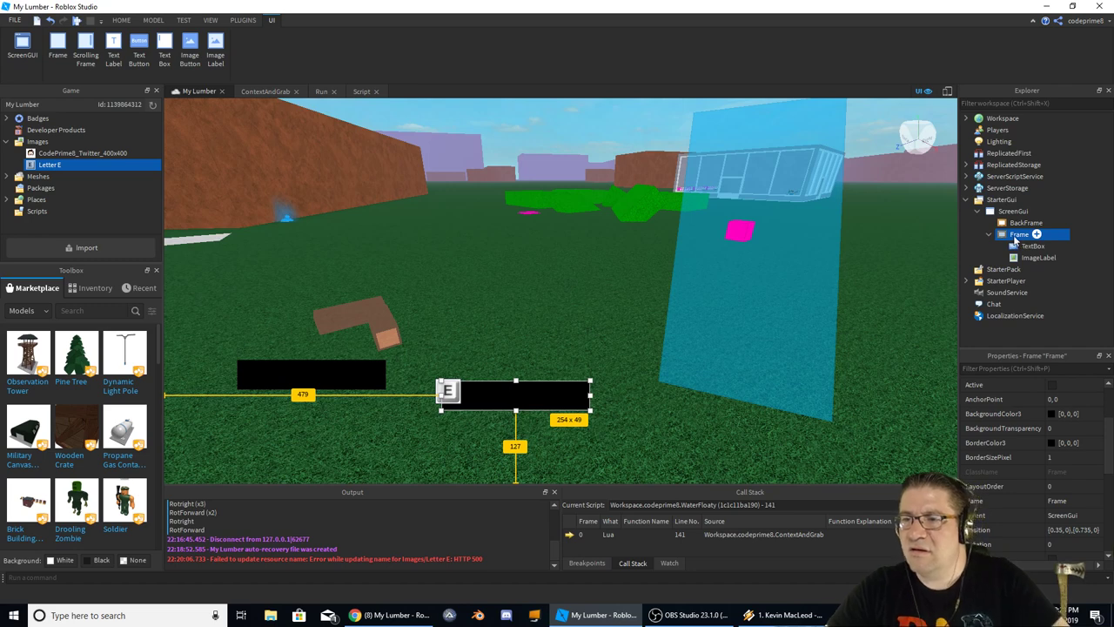
{"action": "key", "text": "F2"}
{"action": "type", "text": "Front"}
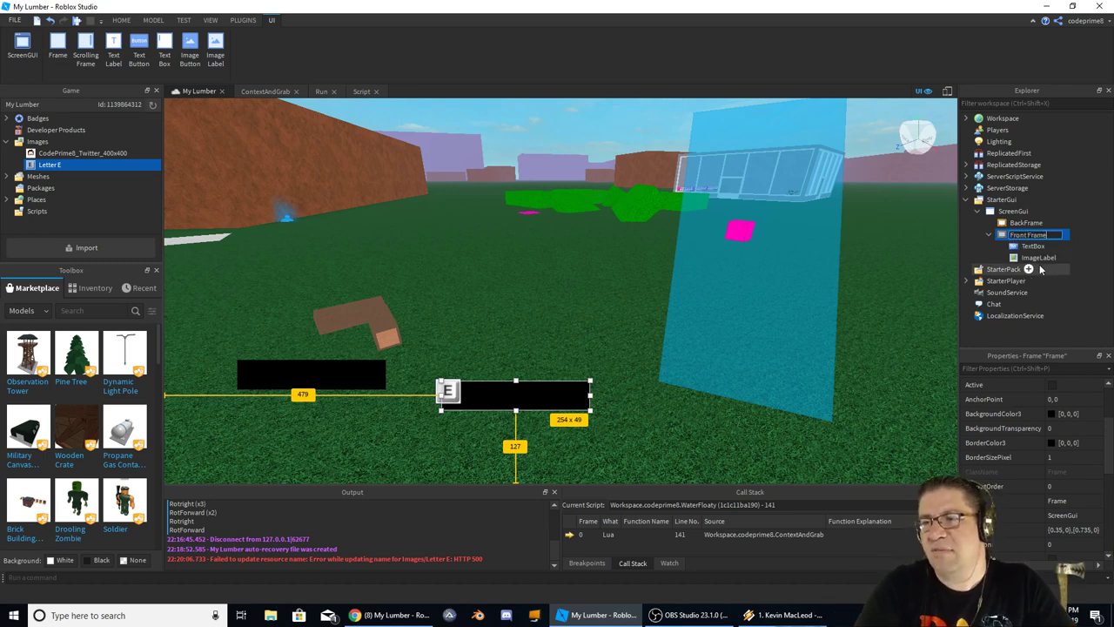
{"action": "type", "text": " Frame"}
{"action": "key", "text": "Return"}
{"action": "left_click_drag", "start_coordinate": [484, 400], "coordinate": [272, 375]}
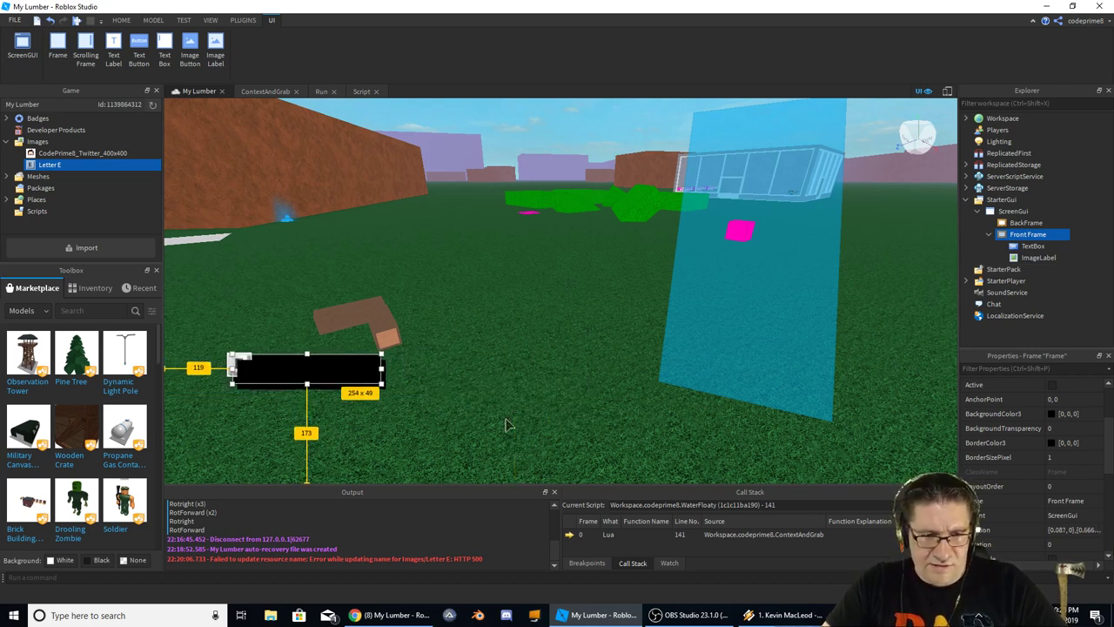
Align the E image flush with Front Frame's left edge
{"action": "left_click", "coordinate": [248, 366]}
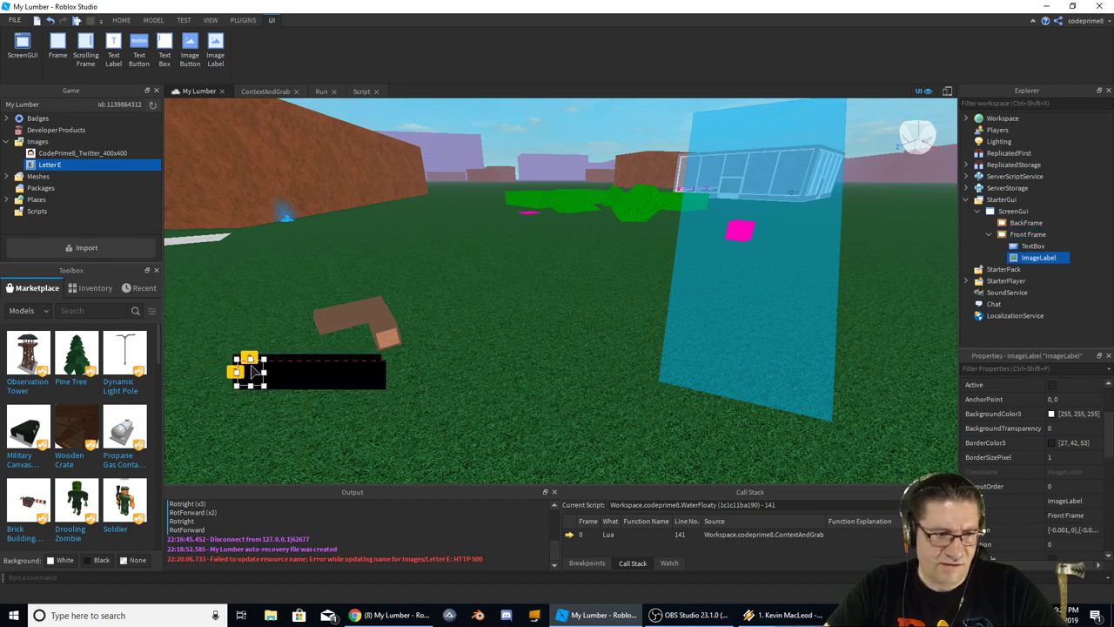
{"action": "left_click_drag", "start_coordinate": [250, 367], "coordinate": [245, 370]}
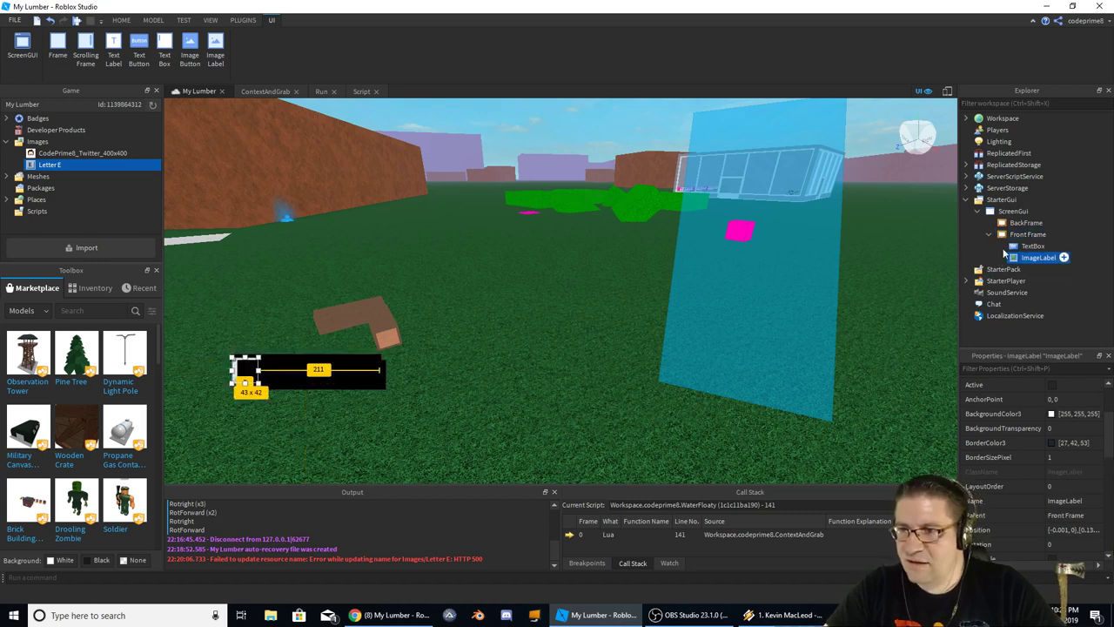
{"action": "left_click", "coordinate": [1027, 234]}
{"action": "left_click", "coordinate": [1077, 413]}
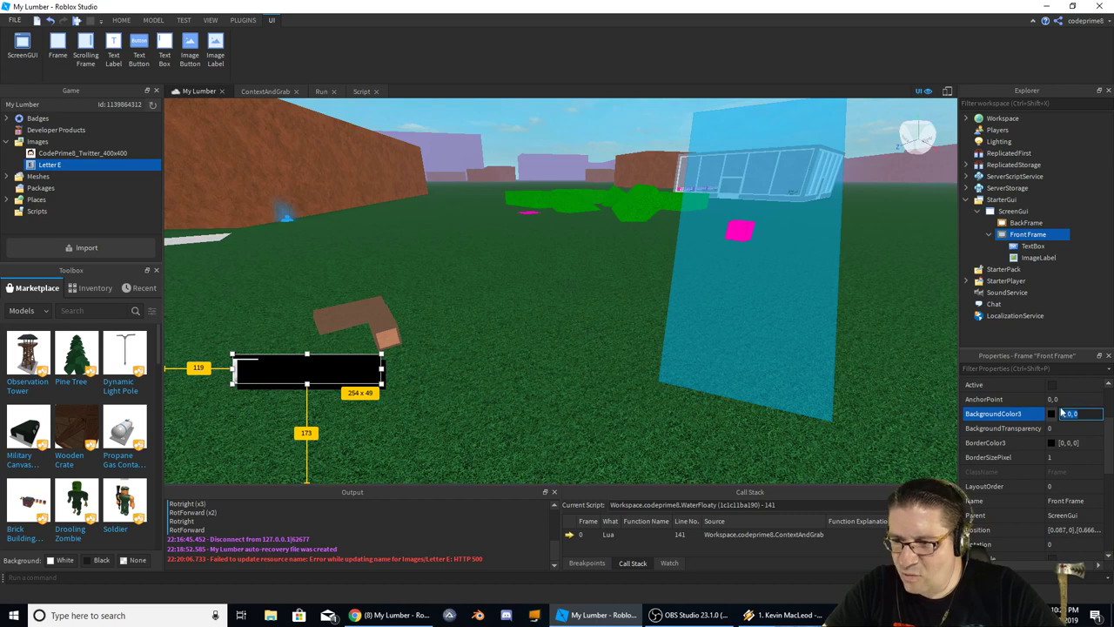
Make Front Frame's background and border colours white and set its border thickness to 0
{"action": "left_click", "coordinate": [1051, 413]}
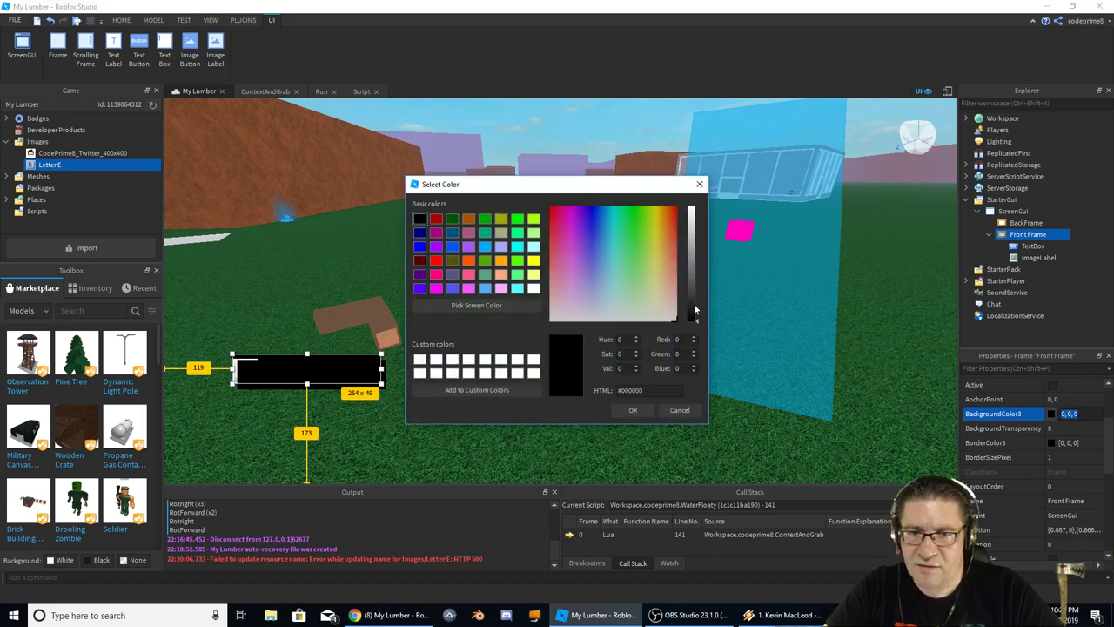
{"action": "left_click_drag", "start_coordinate": [694, 304], "coordinate": [693, 184]}
{"action": "left_click", "coordinate": [621, 410]}
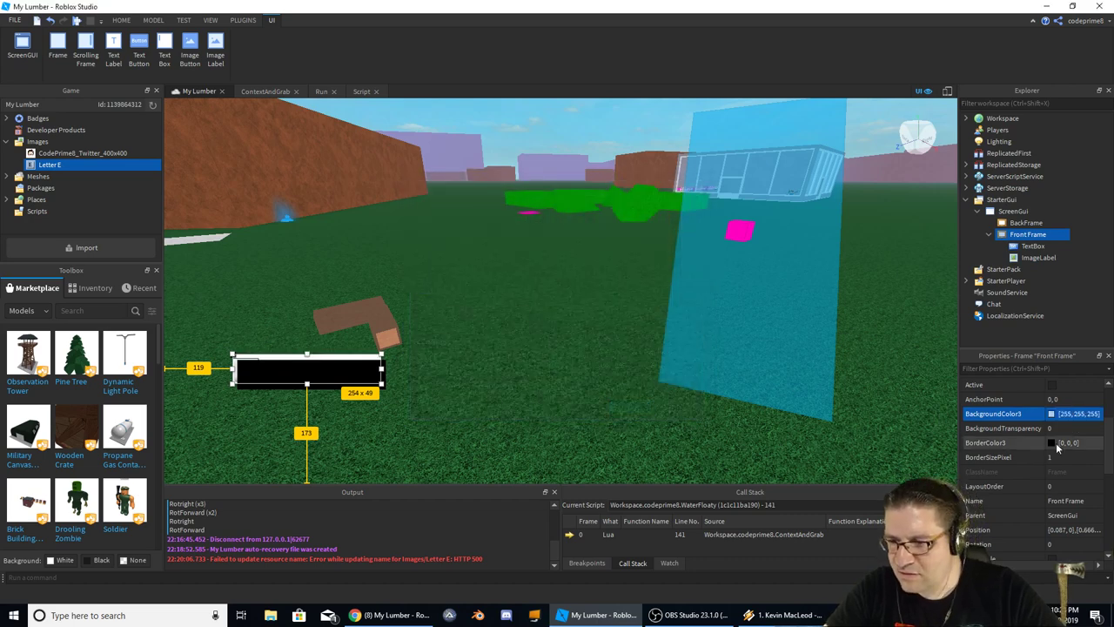
{"action": "left_click", "coordinate": [1052, 442]}
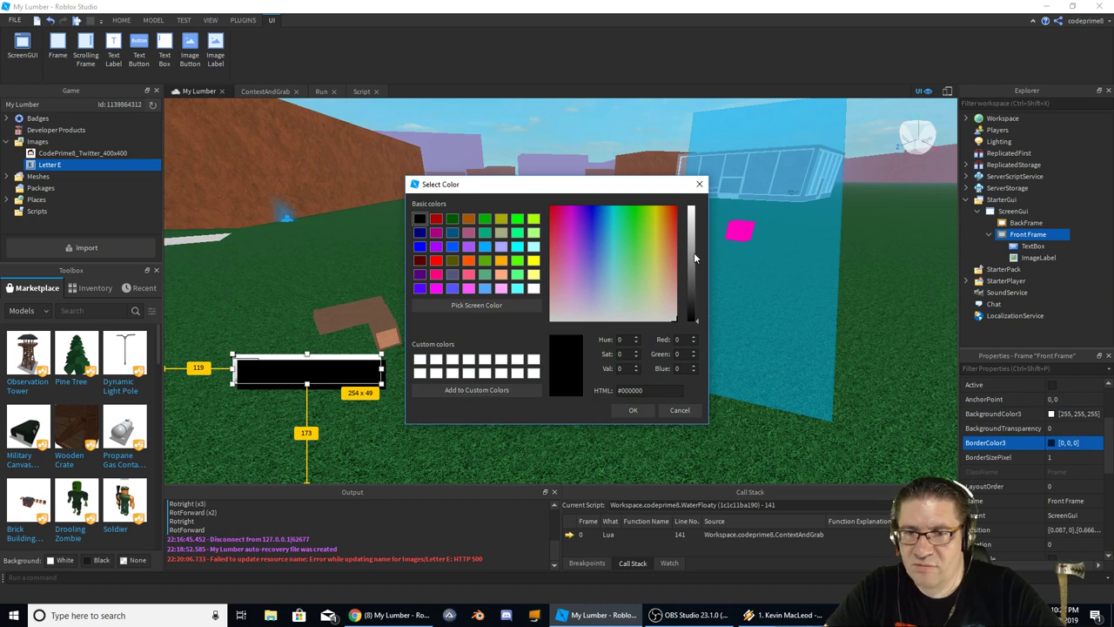
{"action": "left_click_drag", "start_coordinate": [694, 257], "coordinate": [693, 199]}
{"action": "left_click", "coordinate": [634, 410]}
{"action": "left_click", "coordinate": [1071, 457]}
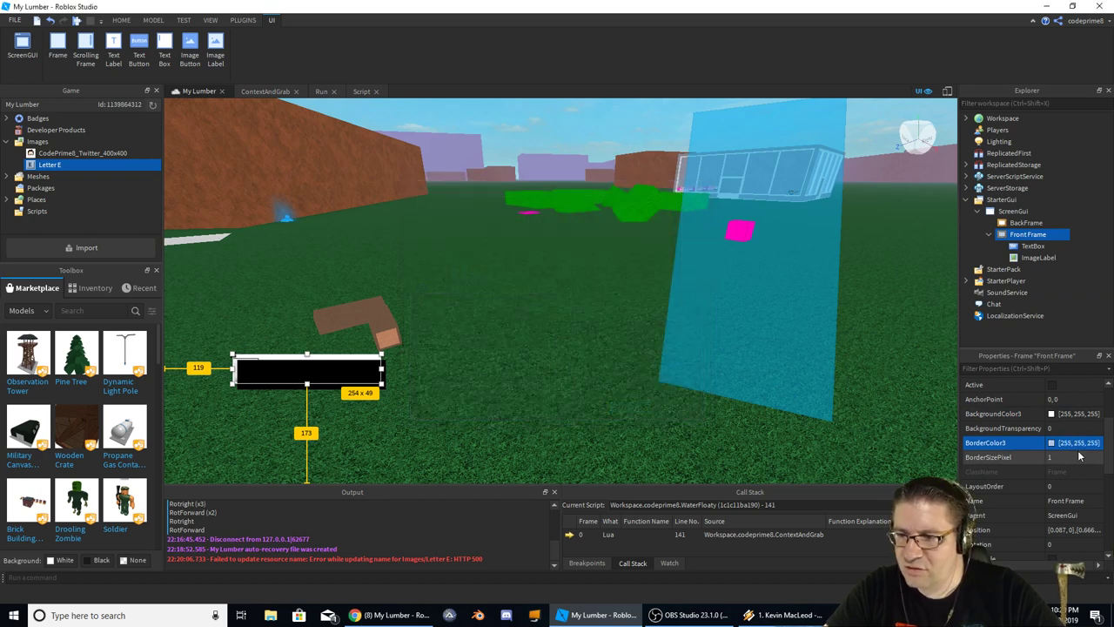
Collapse Land and Workspace, then check Front Frame and BackFrame, keeping BackFrame's name unchanged
{"action": "left_click", "coordinate": [498, 358]}
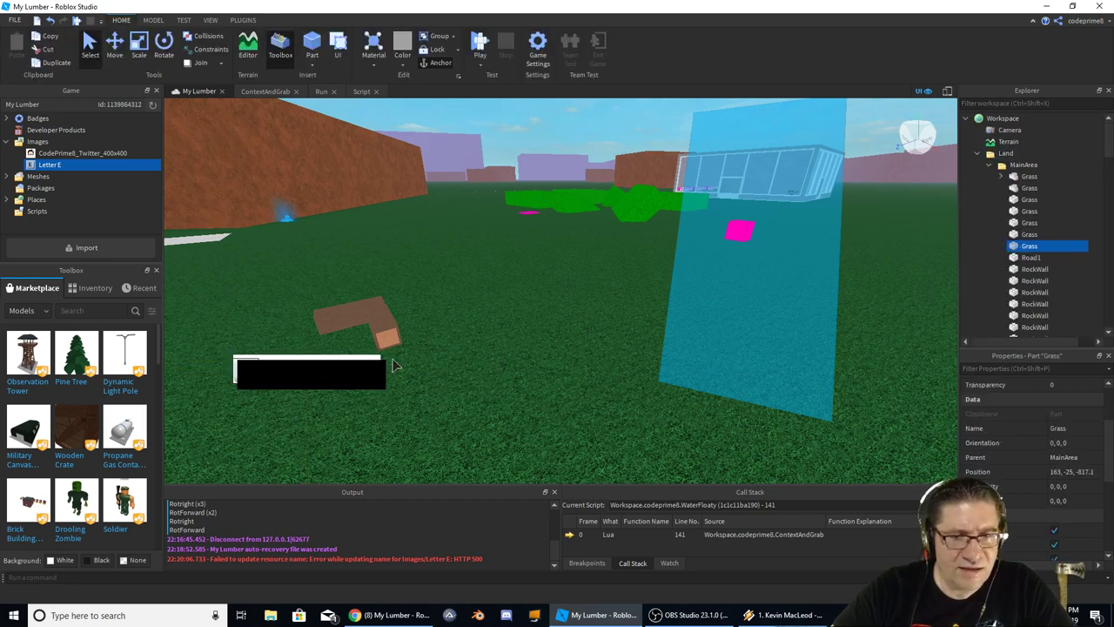
{"action": "left_click", "coordinate": [978, 153]}
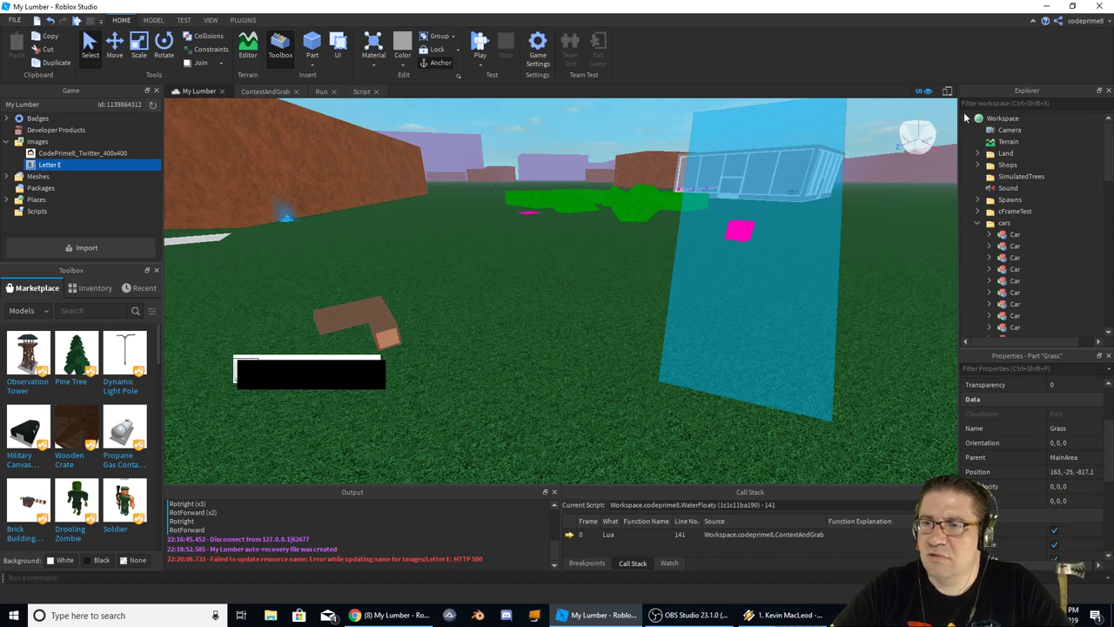
{"action": "left_click", "coordinate": [966, 117]}
{"action": "left_click", "coordinate": [1023, 234]}
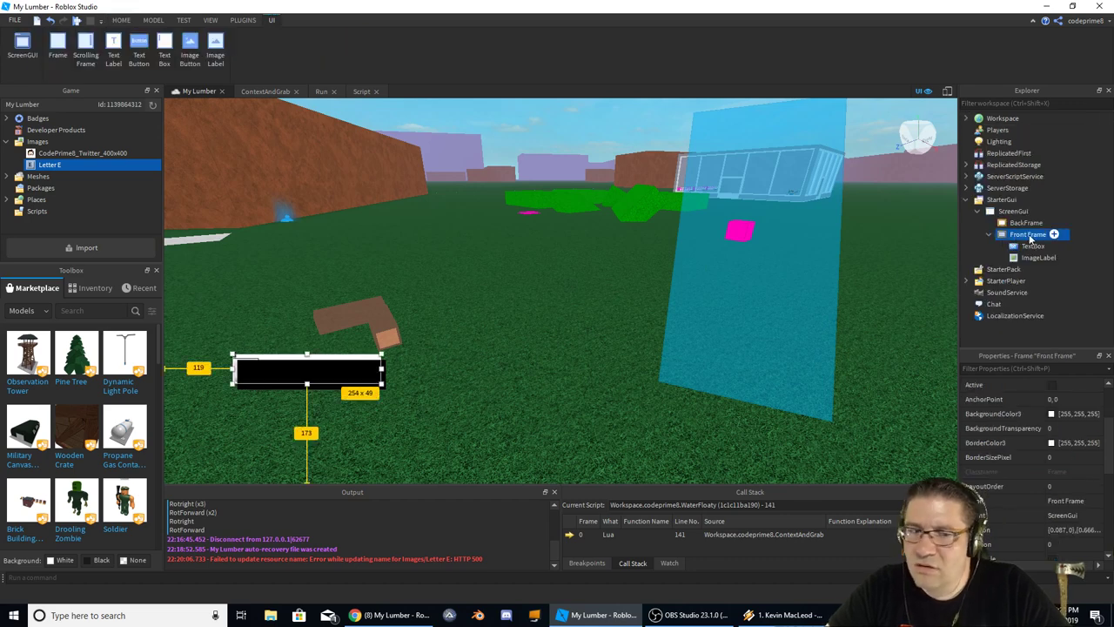
{"action": "left_click", "coordinate": [1029, 224]}
{"action": "right_click", "coordinate": [1031, 225]}
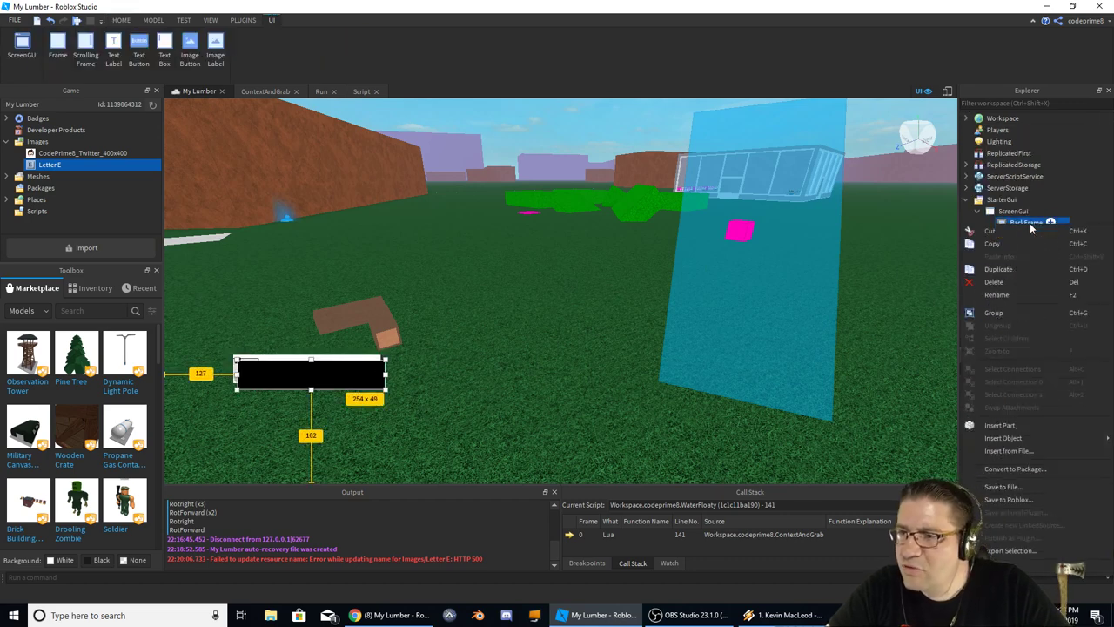
{"action": "key", "text": "Escape"}
{"action": "key", "text": "F2"}
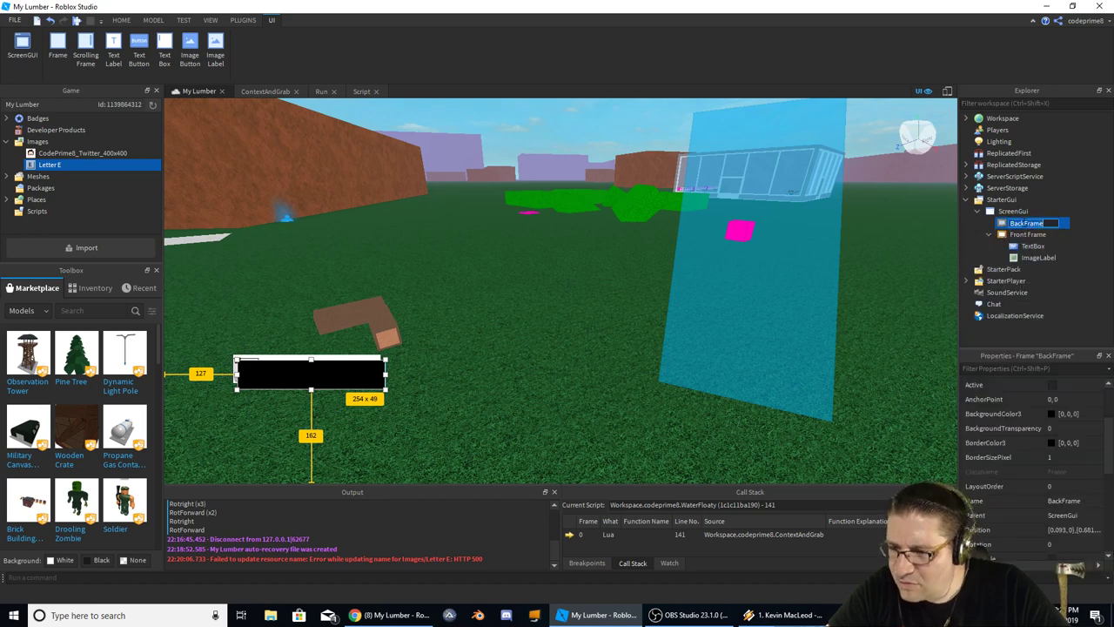
{"action": "left_click", "coordinate": [1012, 210]}
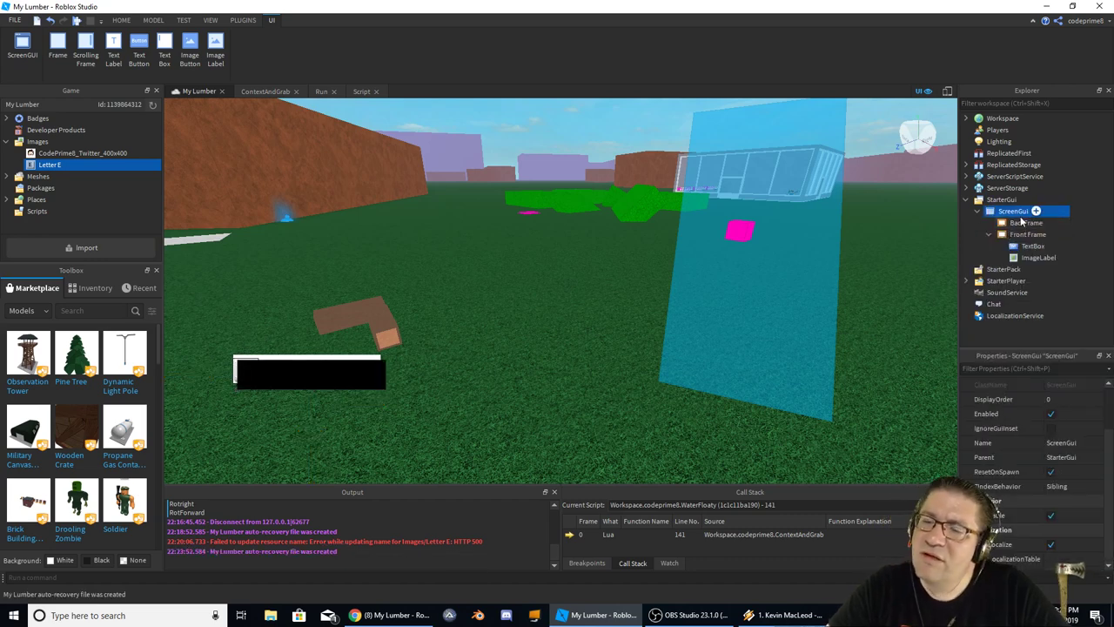
Nest Front Frame inside BackFrame and position it directly over the BackFrame box
{"action": "left_click_drag", "start_coordinate": [1023, 236], "coordinate": [1027, 223]}
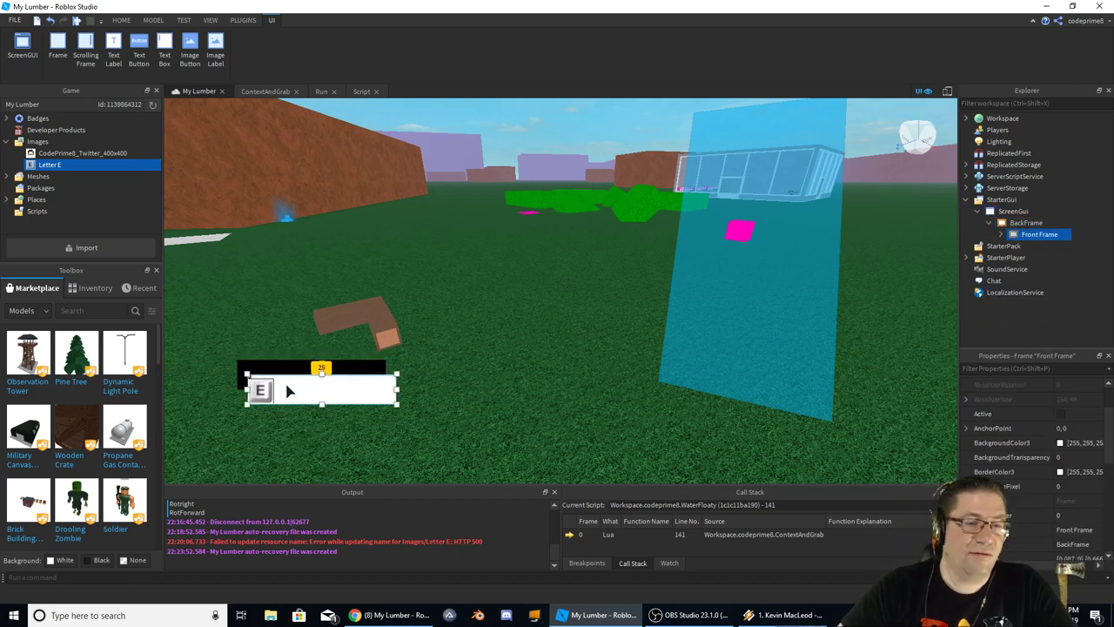
{"action": "left_click_drag", "start_coordinate": [289, 390], "coordinate": [274, 368]}
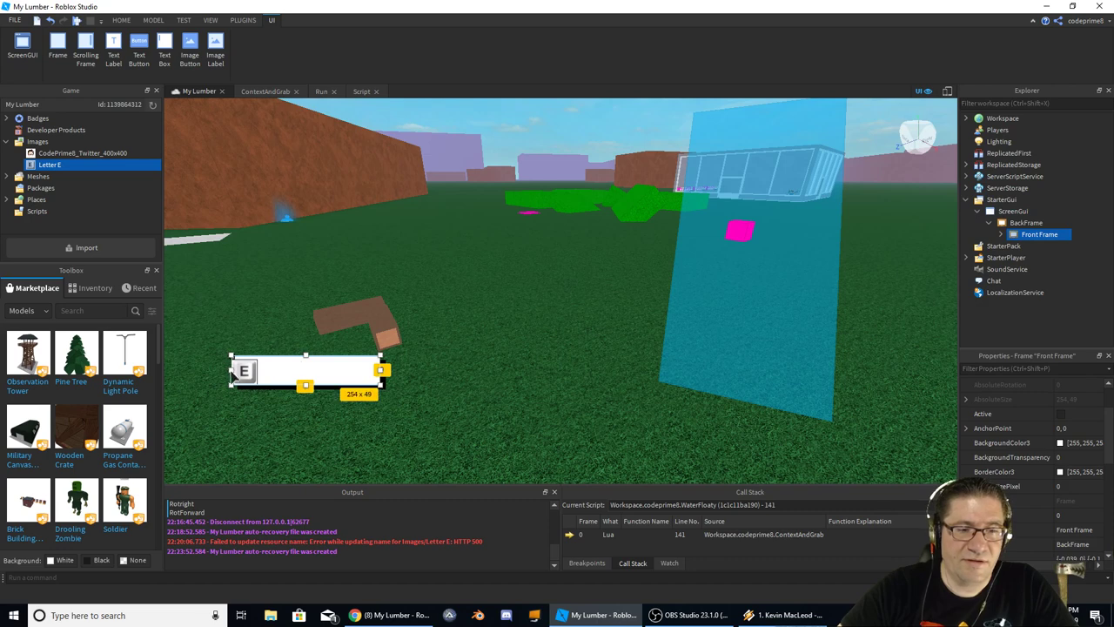
{"action": "left_click", "coordinate": [246, 372]}
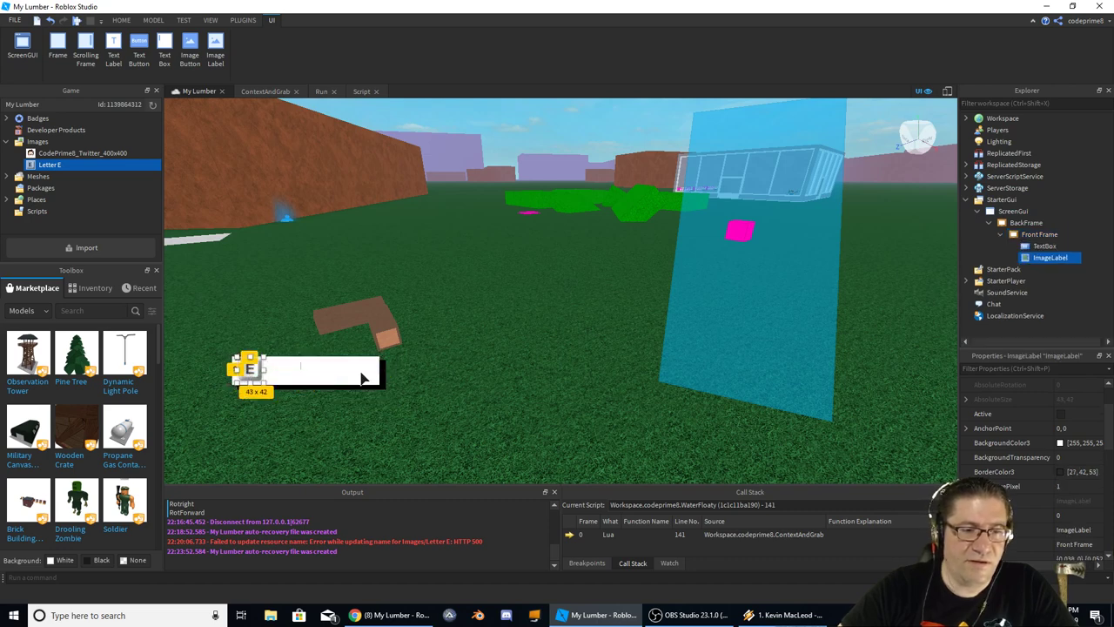
{"action": "left_click", "coordinate": [307, 376]}
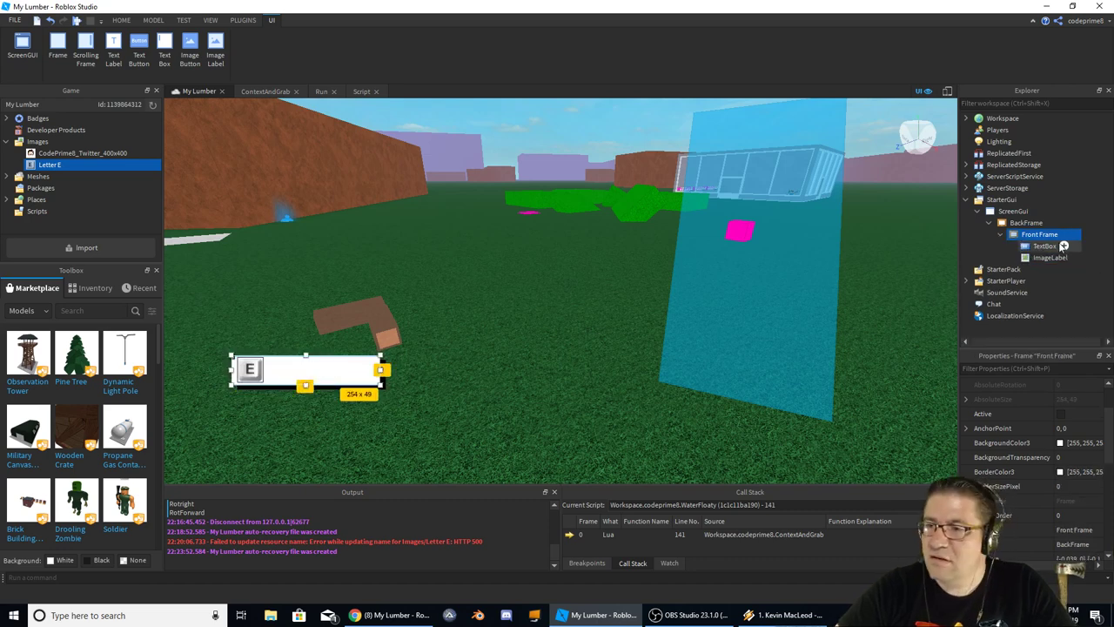
Resize the TextBox so it starts right of the E image and fits the frame's height
{"action": "left_click", "coordinate": [1044, 246]}
{"action": "left_click_drag", "start_coordinate": [306, 370], "coordinate": [312, 360]}
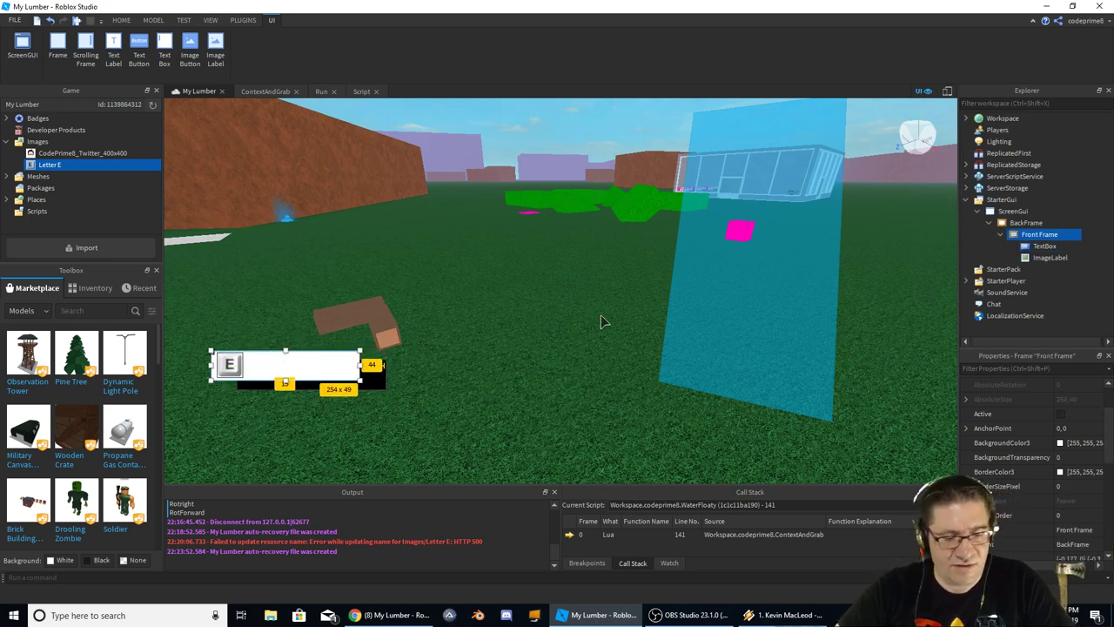
{"action": "key", "text": "ctrl+z"}
{"action": "left_click", "coordinate": [1044, 246]}
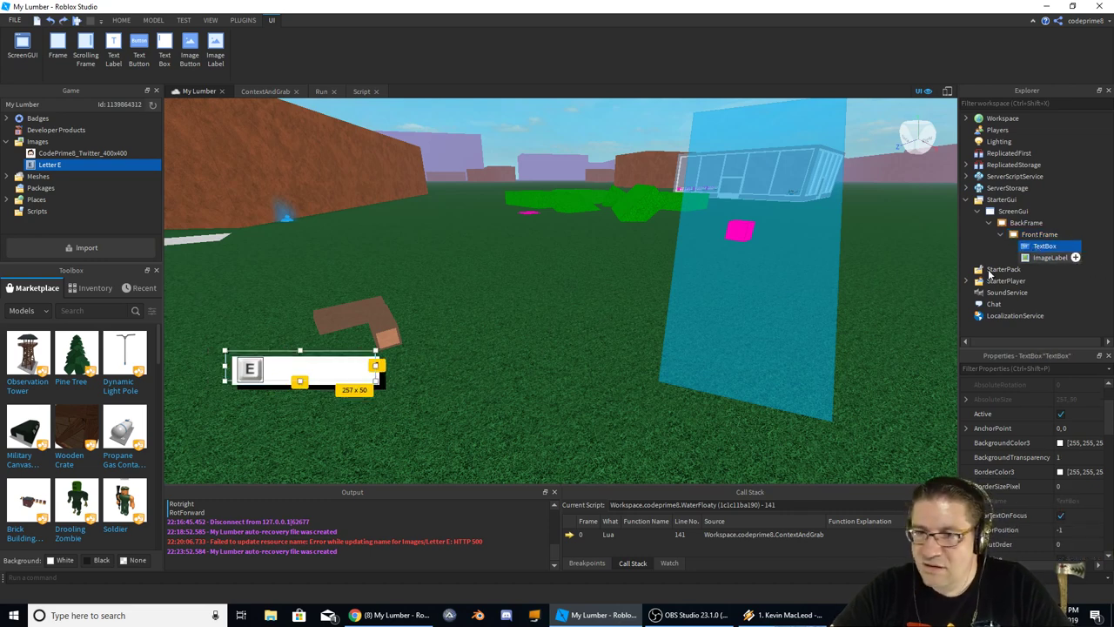
{"action": "left_click_drag", "start_coordinate": [224, 370], "coordinate": [260, 368]}
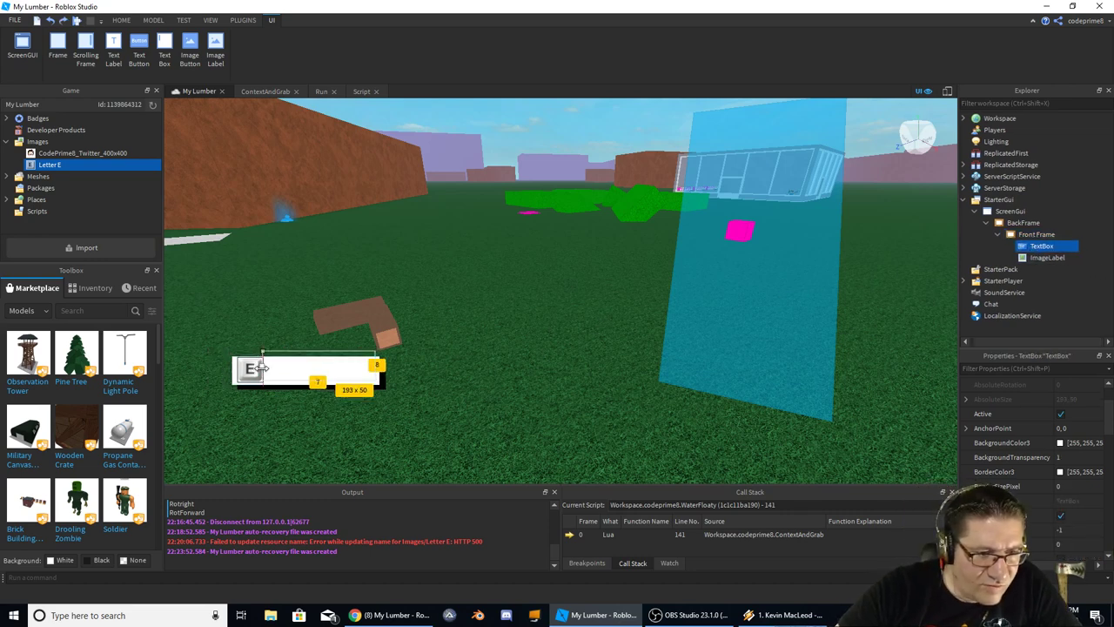
{"action": "left_click_drag", "start_coordinate": [319, 349], "coordinate": [384, 371]}
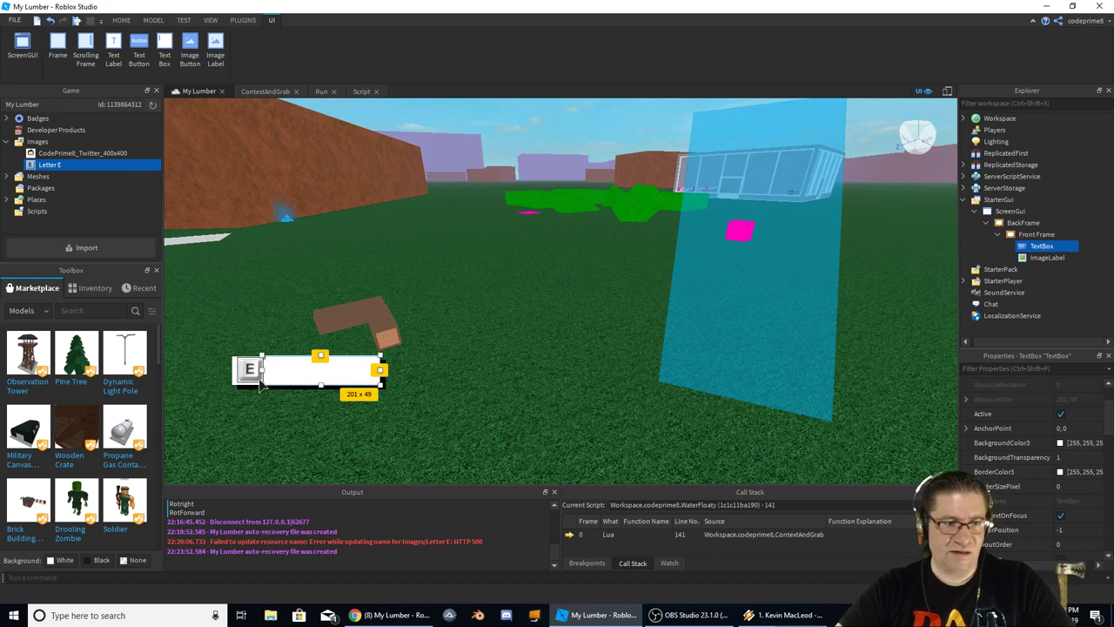
Set the E ImageLabel's BorderSizePixel to 0 and preview the finished prompt
{"action": "left_click", "coordinate": [1023, 224]}
{"action": "left_click", "coordinate": [1047, 258]}
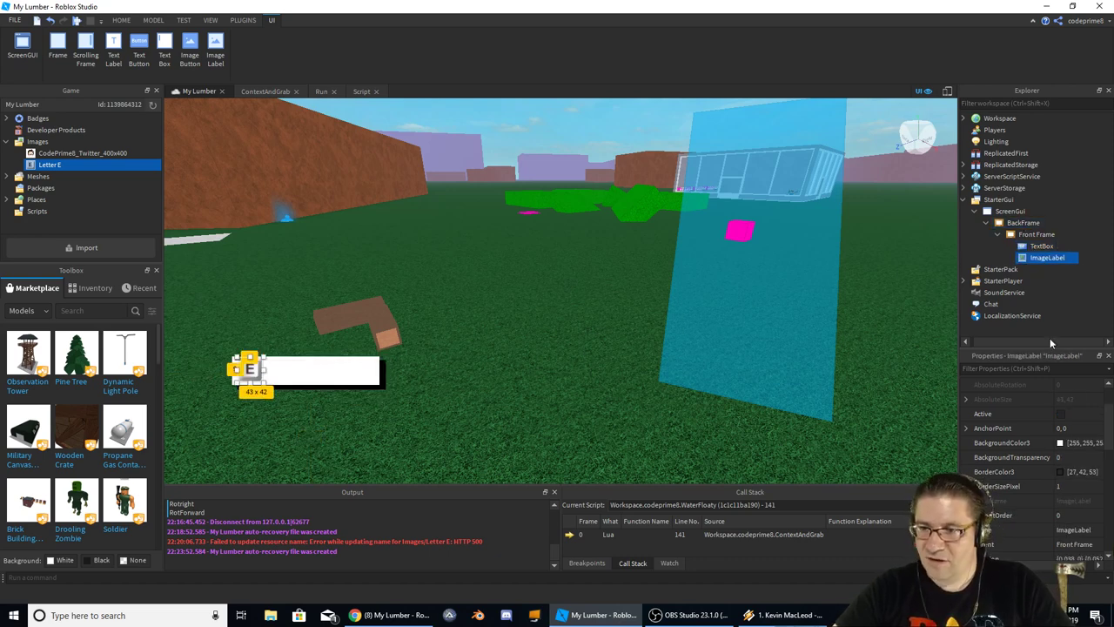
{"action": "left_click", "coordinate": [1069, 486]}
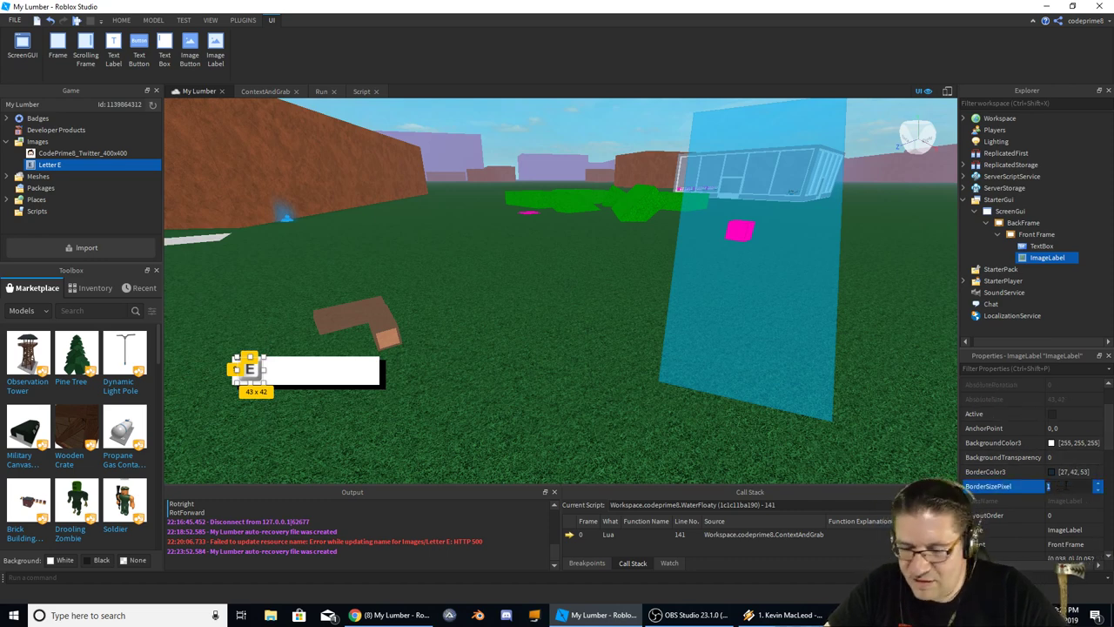
{"action": "type", "text": "0"}
{"action": "key", "text": "Return"}
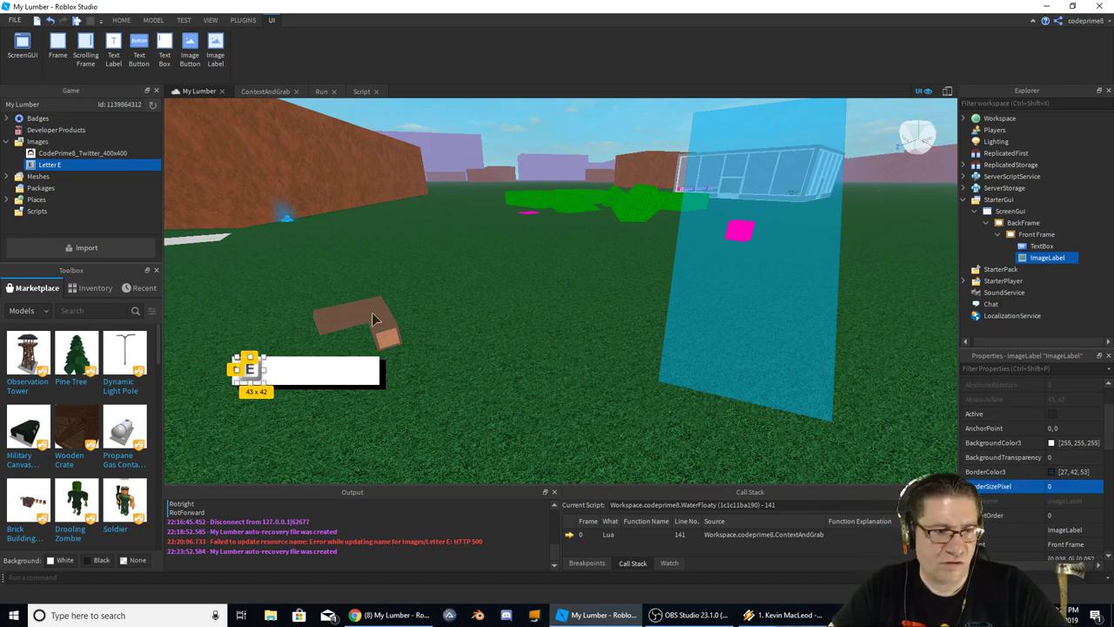
{"action": "left_click", "coordinate": [487, 370]}
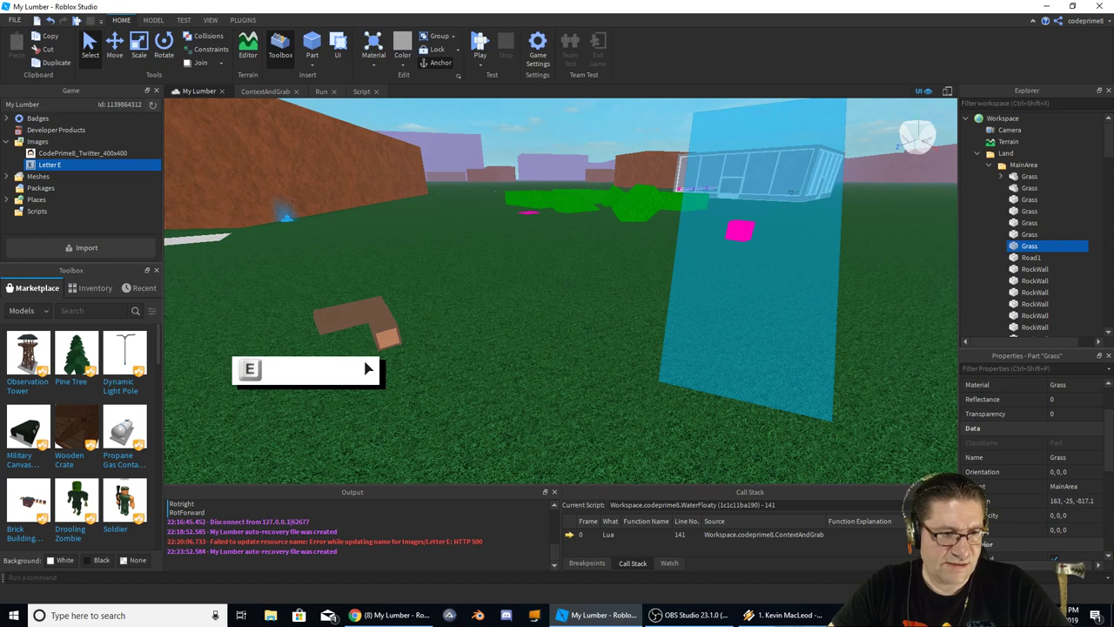
Drag BackFrame to move the whole E prompt toward the bottom-left of the screen
{"action": "left_click", "coordinate": [978, 153]}
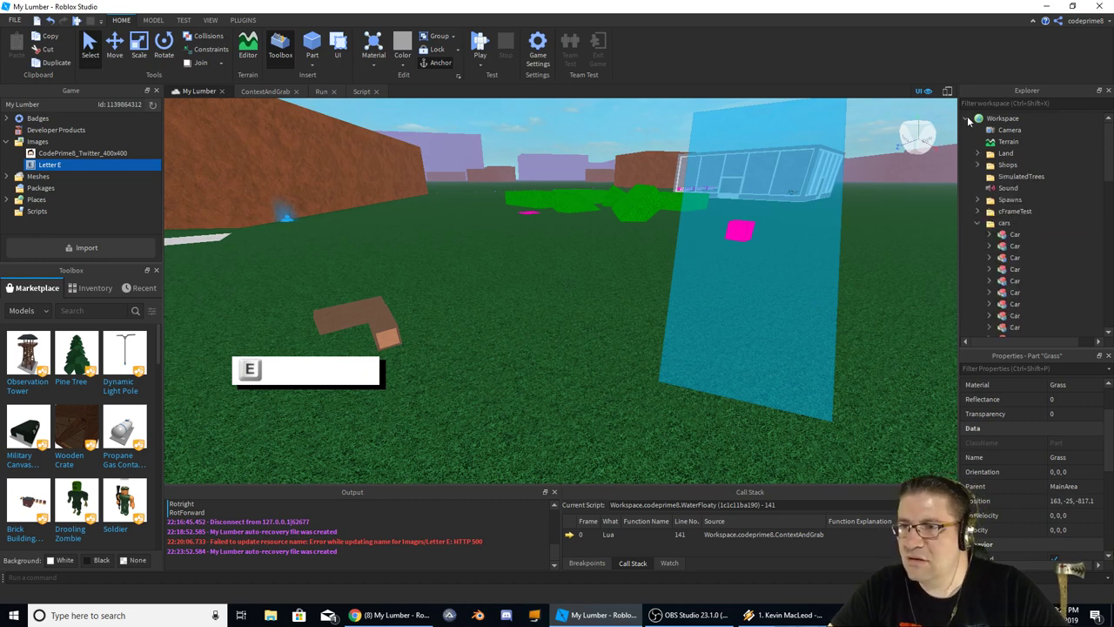
{"action": "left_click", "coordinate": [967, 120]}
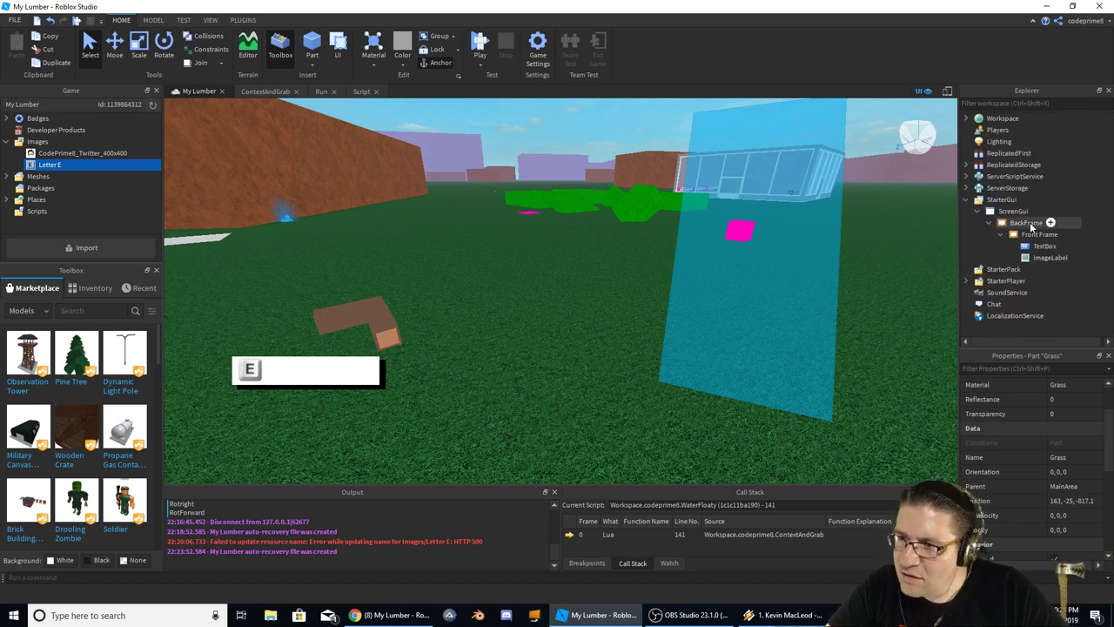
{"action": "left_click", "coordinate": [1022, 223]}
{"action": "left_click_drag", "start_coordinate": [369, 394], "coordinate": [313, 474]}
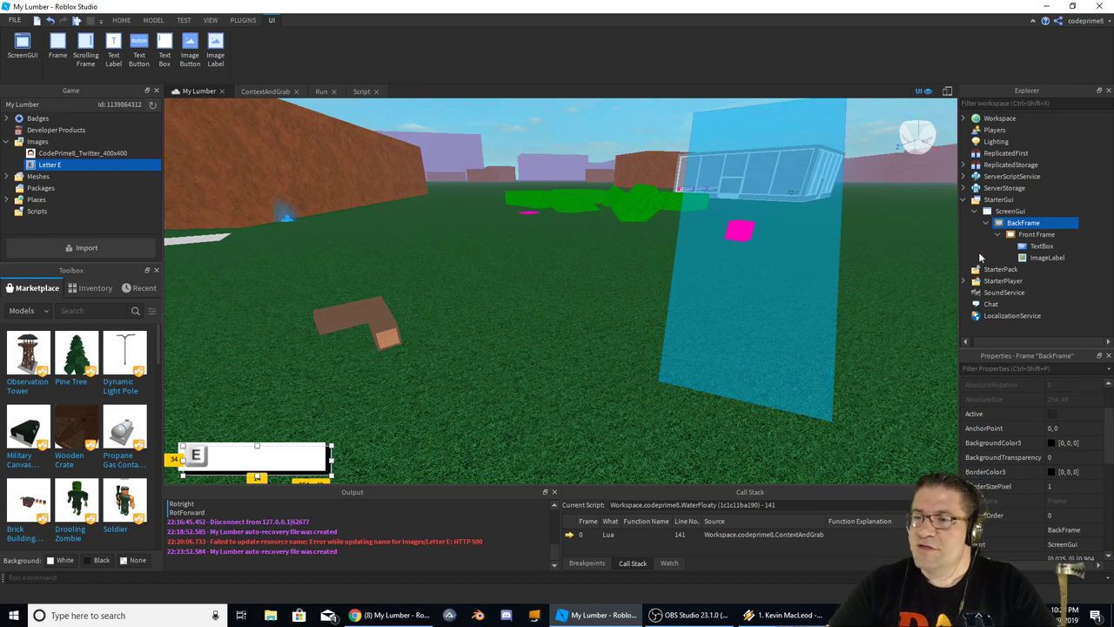
Rename the ScreenGui to ContextGui
{"action": "double_click", "coordinate": [1010, 212]}
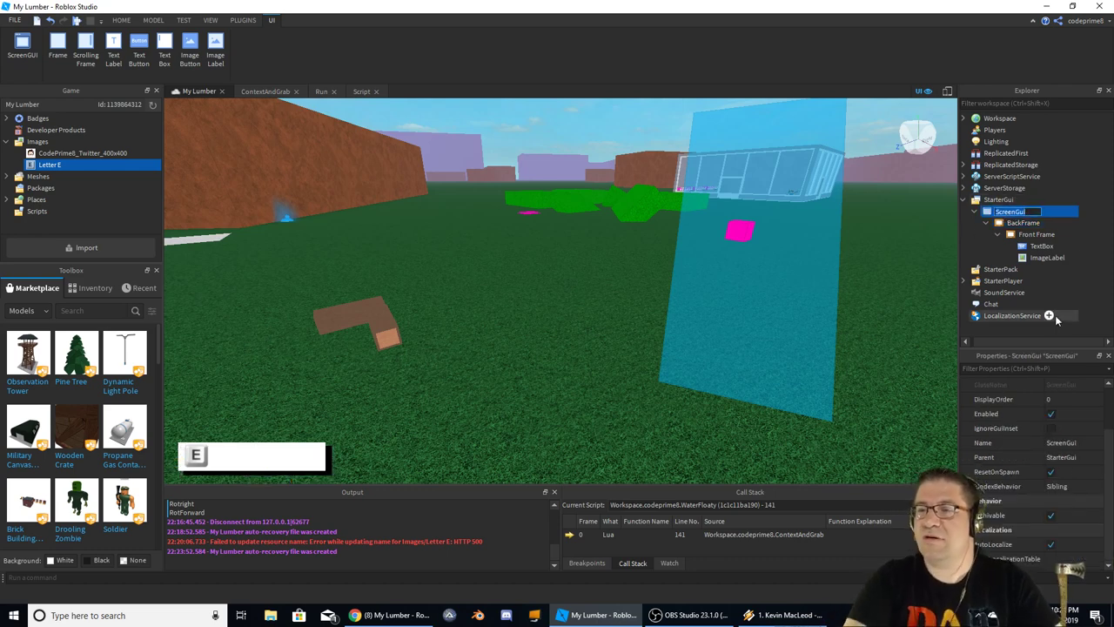
{"action": "type", "text": "Context"}
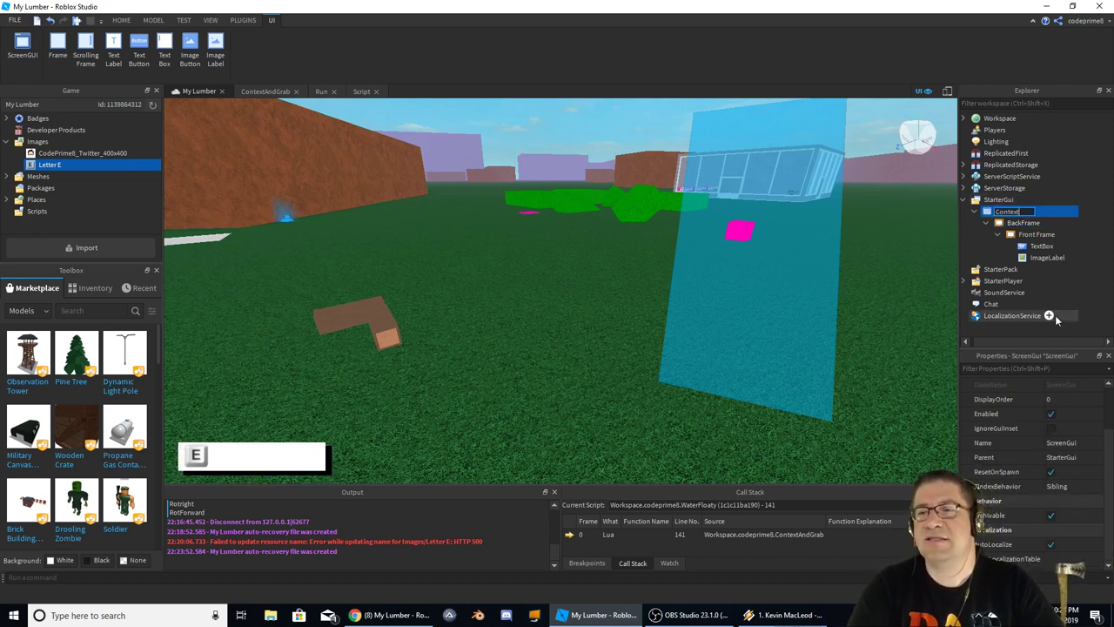
{"action": "type", "text": "Gui"}
{"action": "key", "text": "Return"}
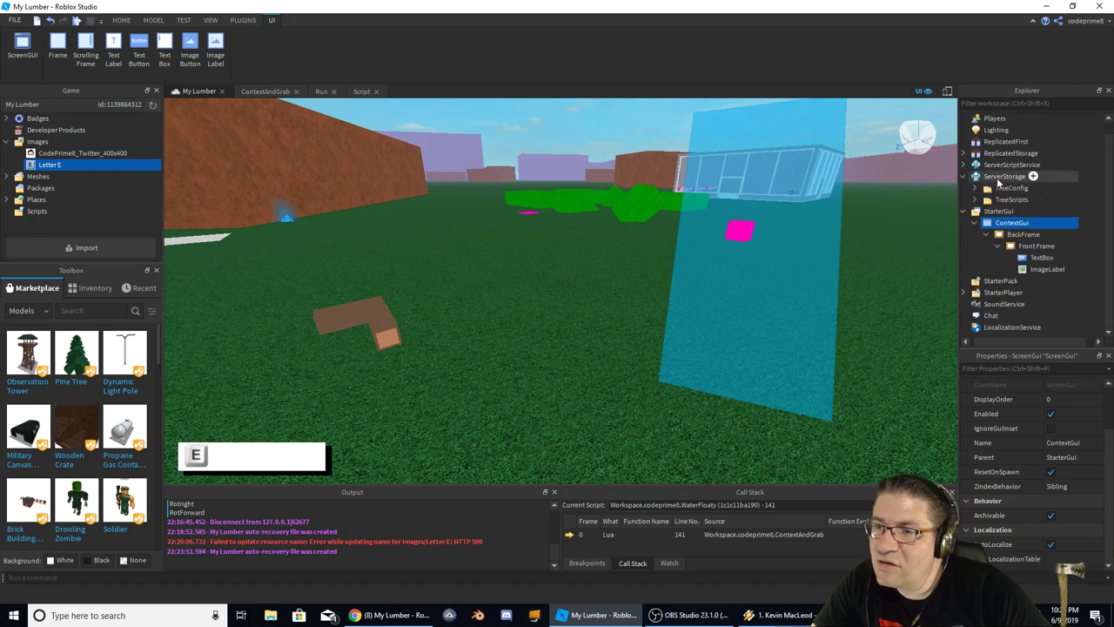
Add a Folder named GUI's to ServerStorage, moving ContextGui into it and back under StarterGui
{"action": "right_click", "coordinate": [1003, 184]}
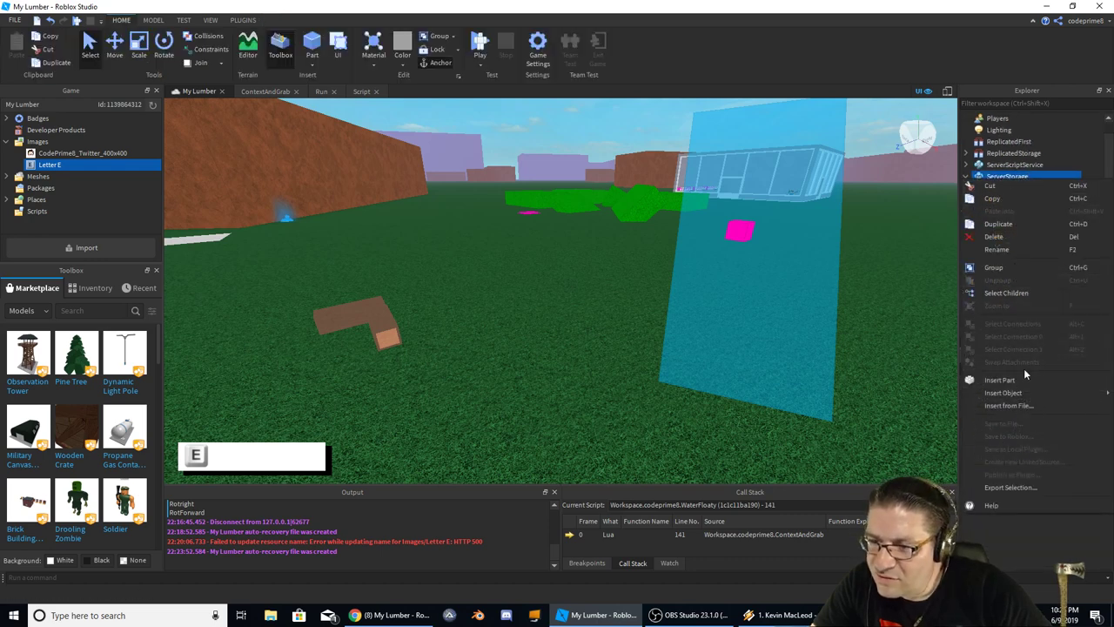
{"action": "mouse_move", "coordinate": [1073, 392]}
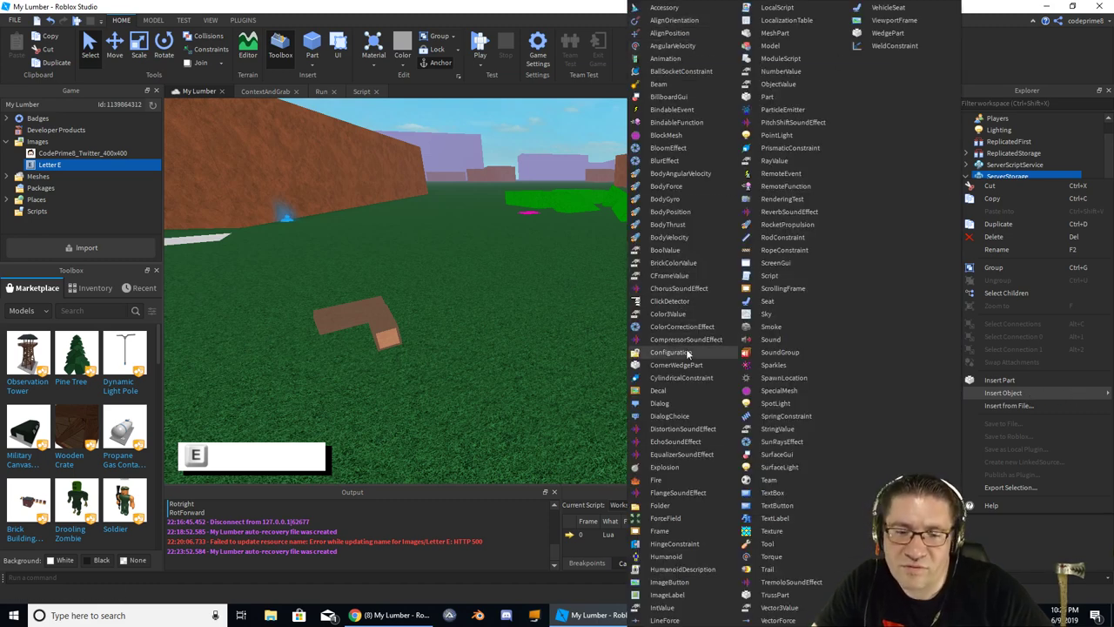
{"action": "left_click", "coordinate": [672, 508]}
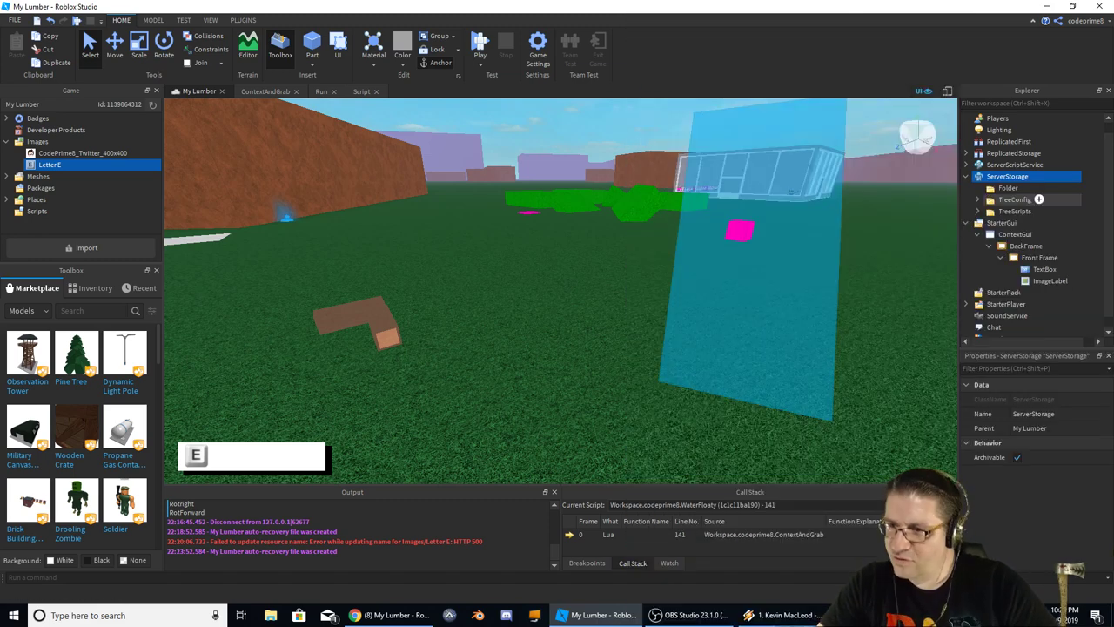
{"action": "key", "text": "F2"}
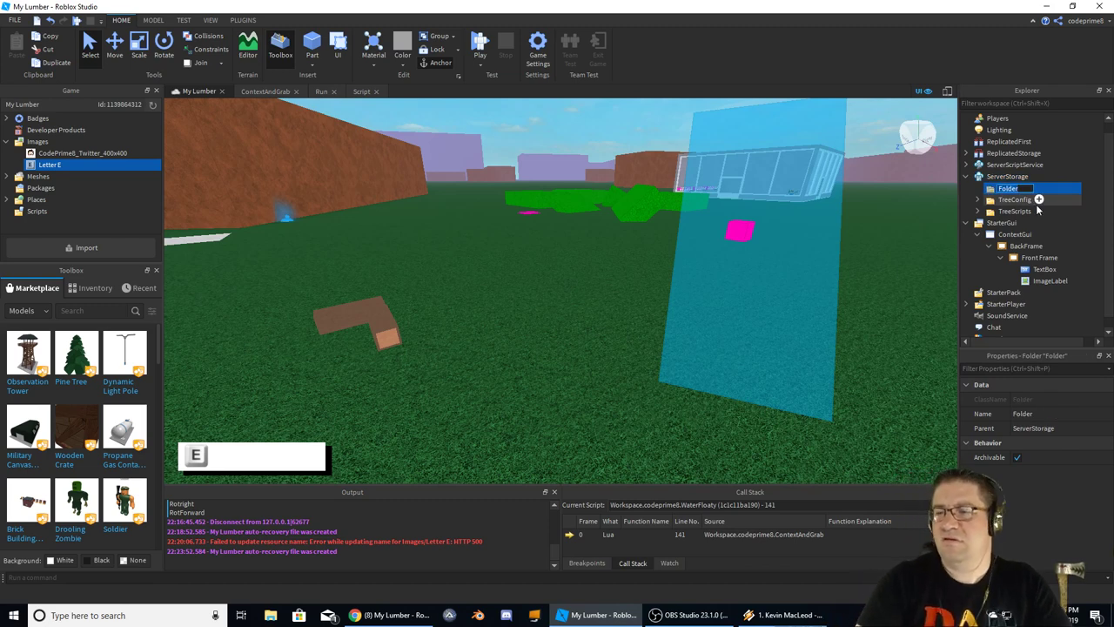
{"action": "type", "text": "Gu"}
{"action": "key", "text": "BackSpace"}
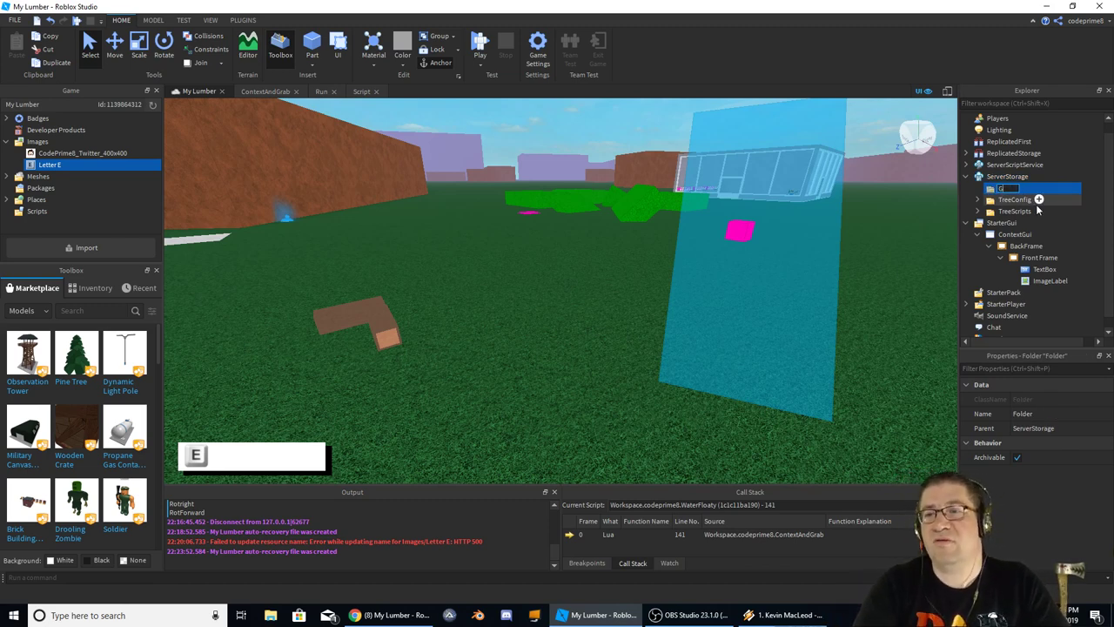
{"action": "type", "text": "UI"}
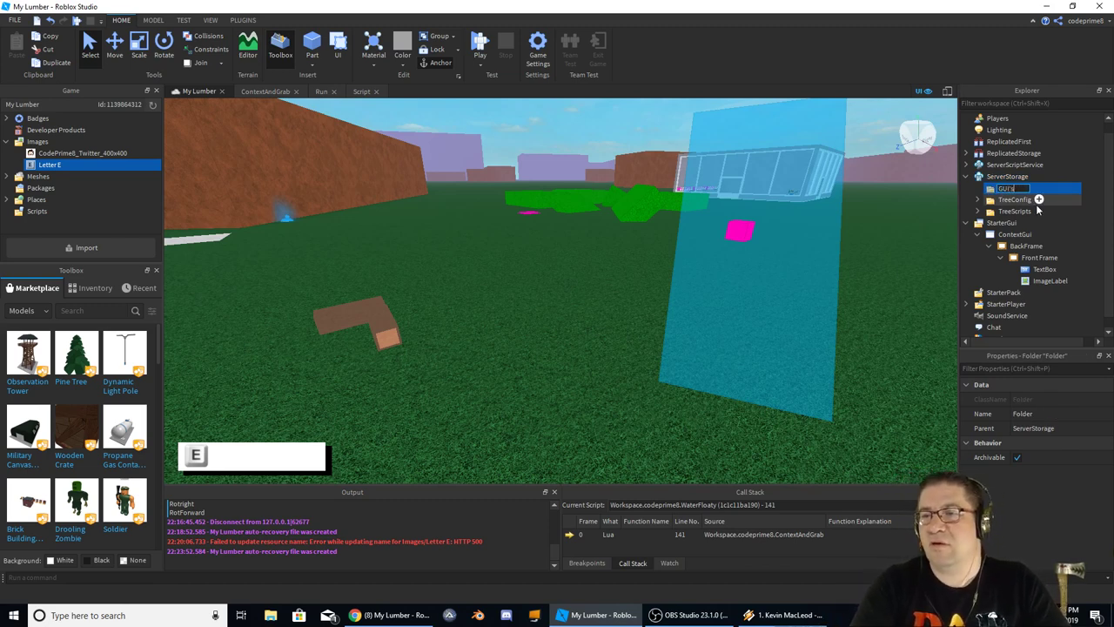
{"action": "type", "text": "'s"}
{"action": "key", "text": "Return"}
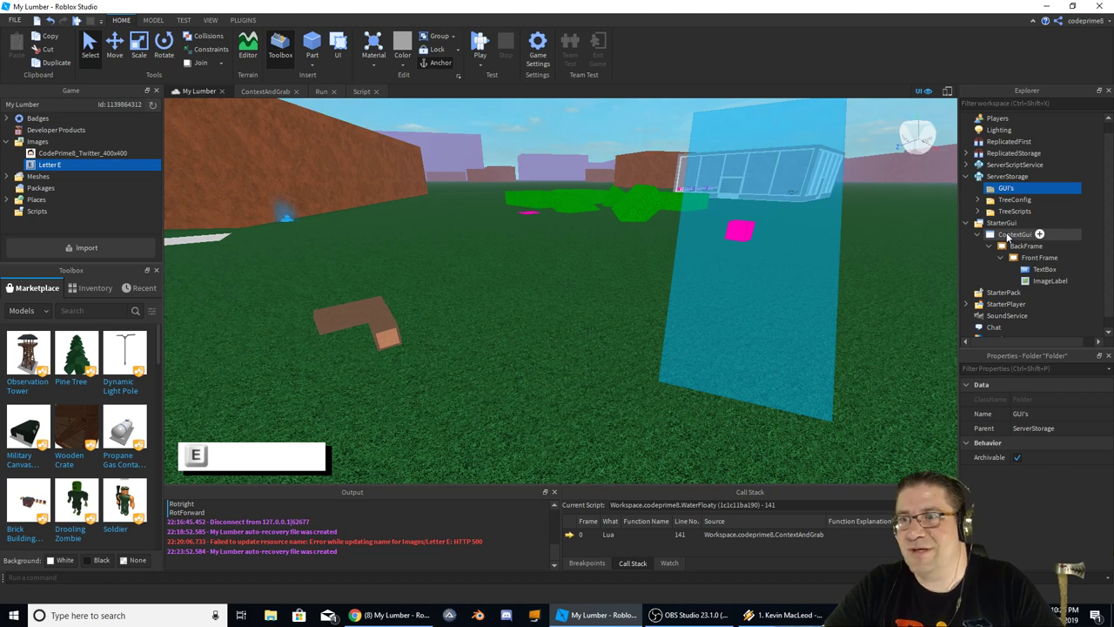
{"action": "left_click_drag", "start_coordinate": [1007, 238], "coordinate": [1006, 190]}
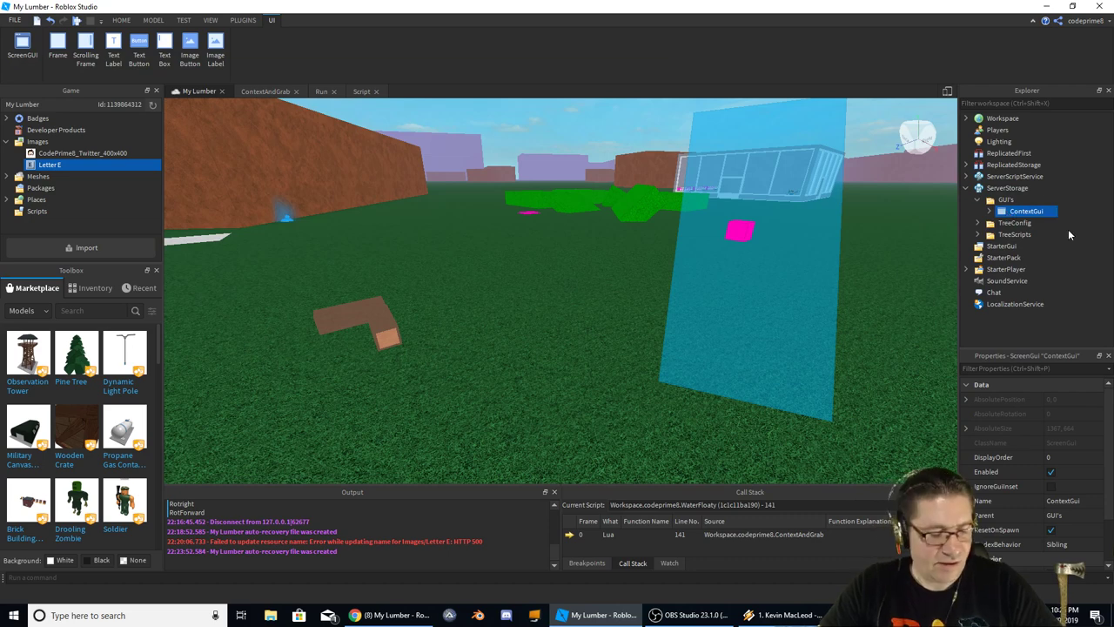
{"action": "left_click_drag", "start_coordinate": [1040, 212], "coordinate": [1001, 245]}
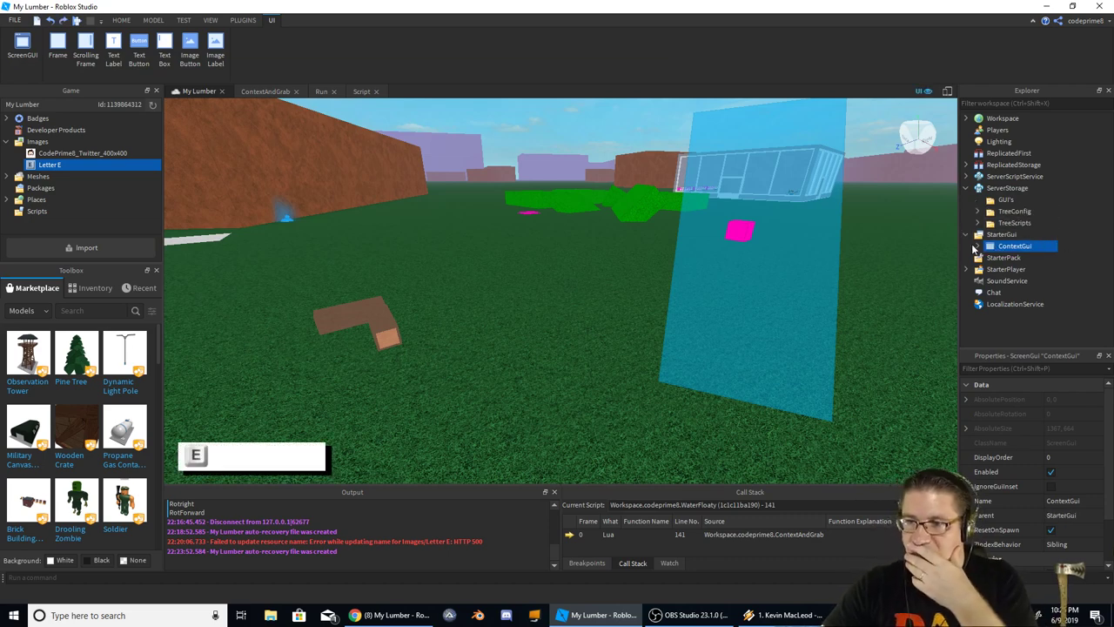
Rename Front Frame's TextBox to ContextText and its ImageLabel to EImg
{"action": "left_click", "coordinate": [974, 249]}
{"action": "left_click", "coordinate": [989, 258]}
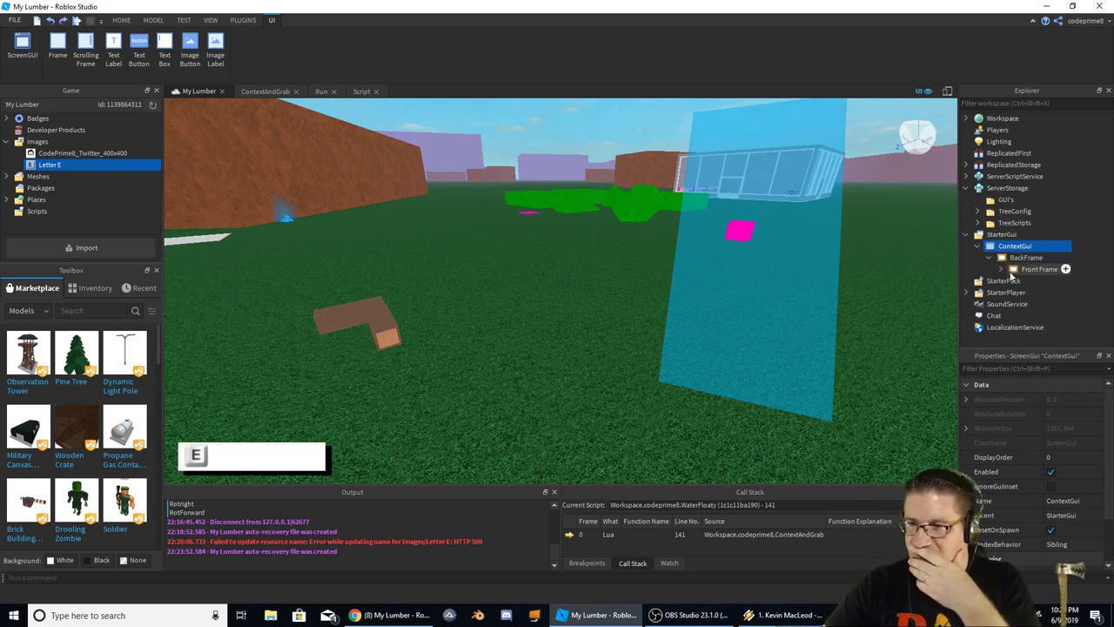
{"action": "left_click", "coordinate": [1001, 269]}
{"action": "left_click", "coordinate": [1044, 280]}
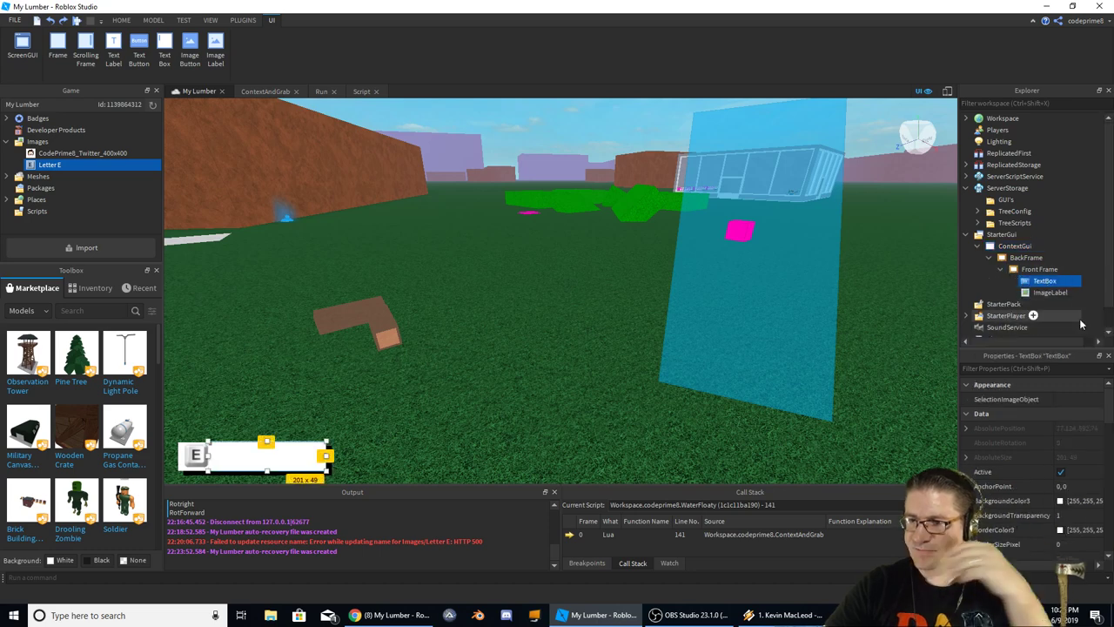
{"action": "key", "text": "F2"}
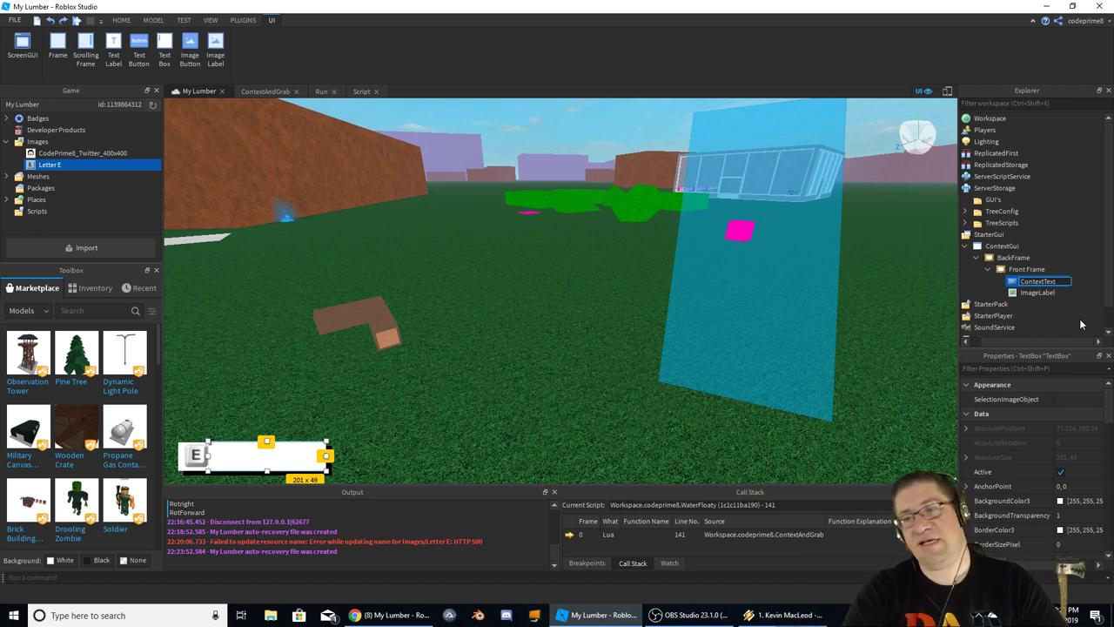
{"action": "left_click", "coordinate": [1036, 293]}
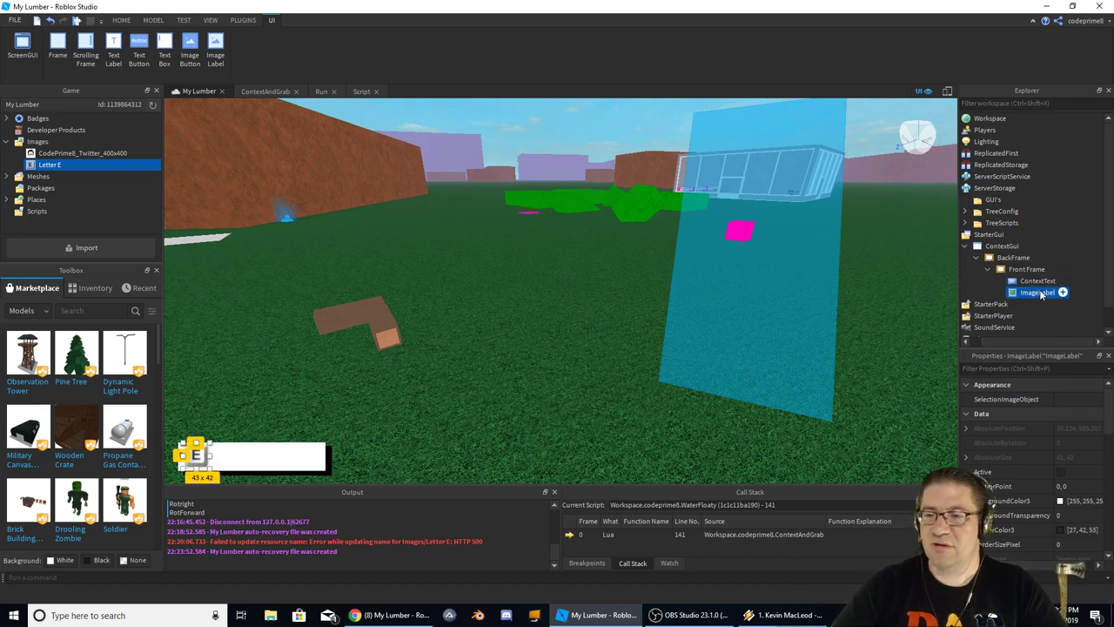
{"action": "key", "text": "F2"}
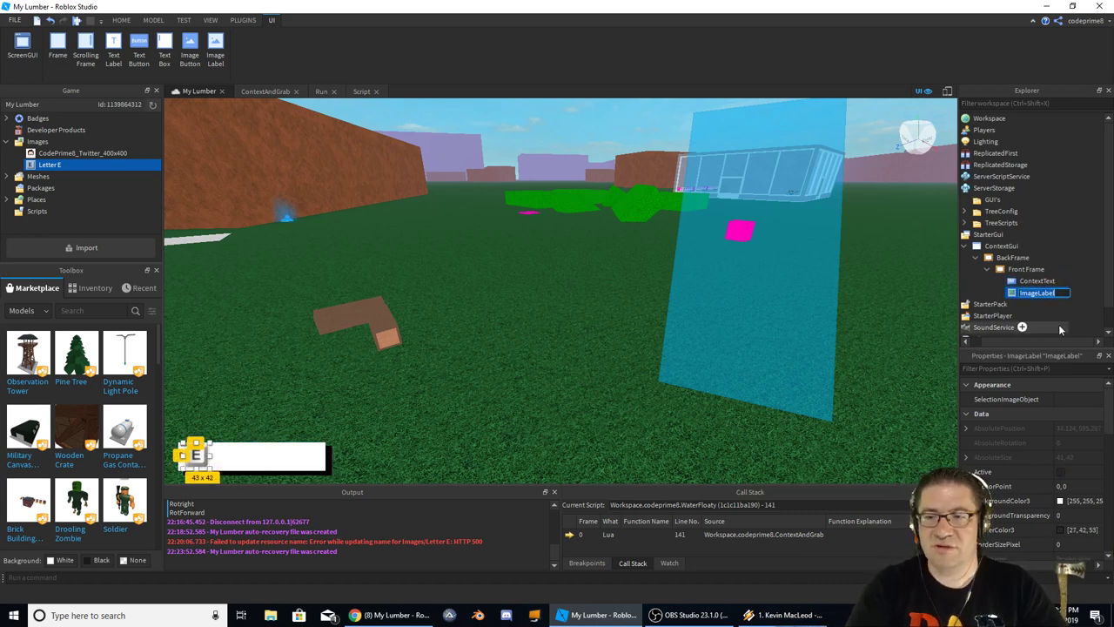
{"action": "type", "text": "EImg"}
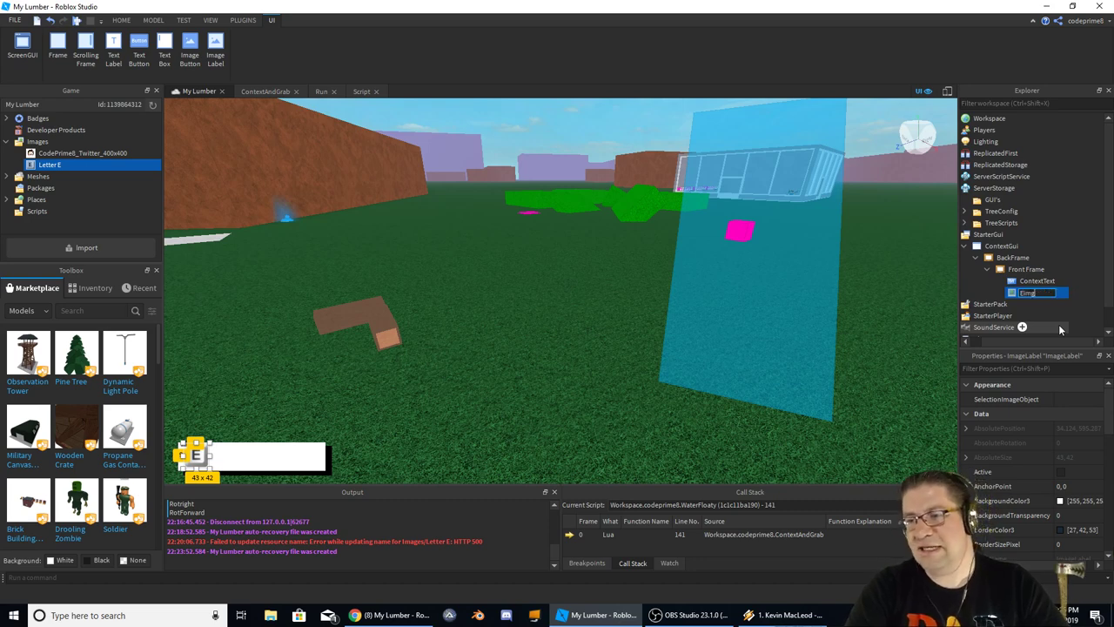
{"action": "key", "text": "Return"}
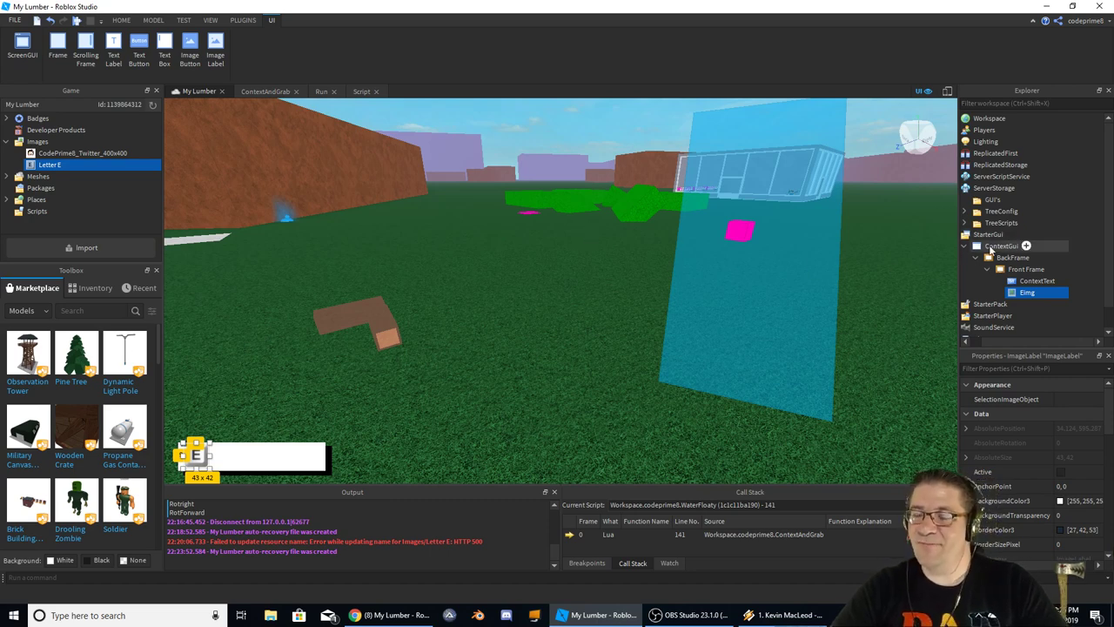
Toggle ContextGui's Enabled property repeatedly to hide and show the E prompt
{"action": "left_click", "coordinate": [1001, 246]}
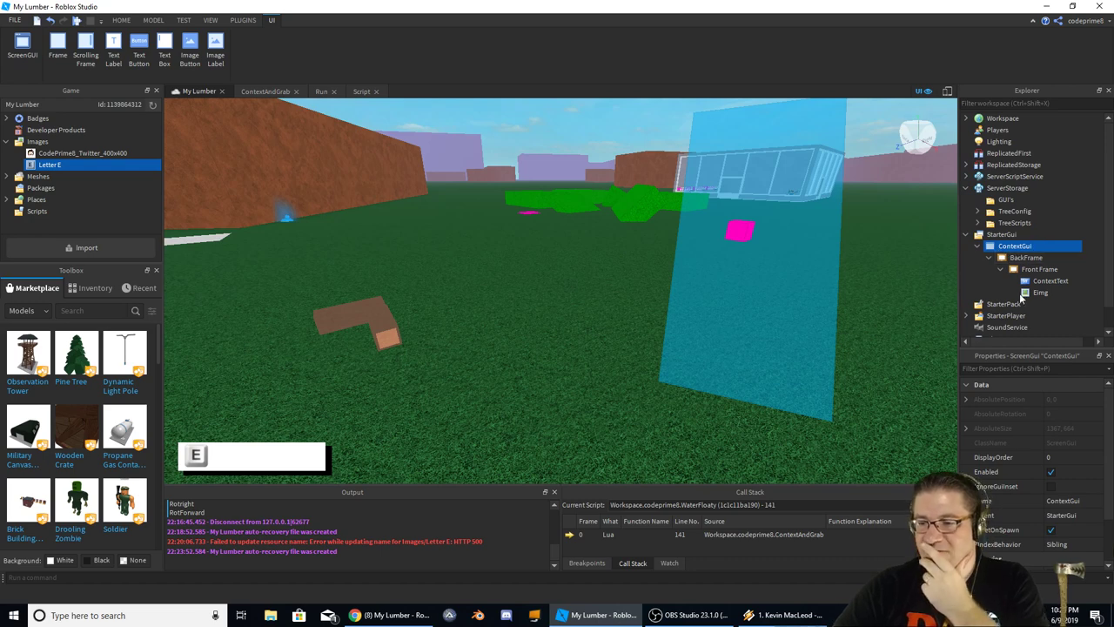
{"action": "left_click", "coordinate": [1051, 472]}
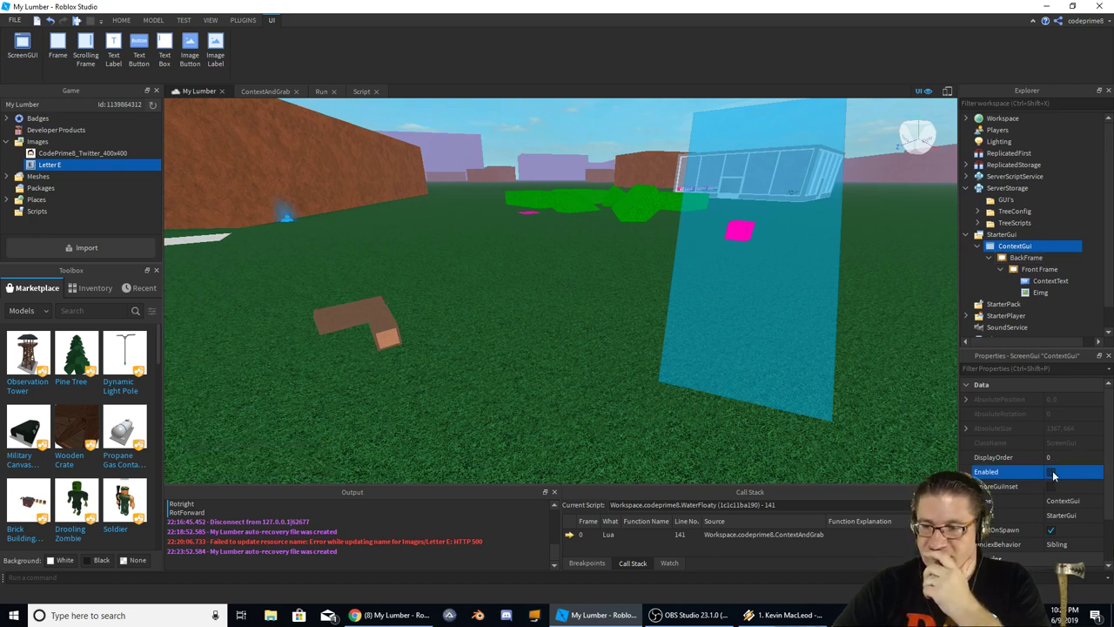
{"action": "left_click", "coordinate": [1052, 472]}
{"action": "left_click", "coordinate": [1052, 472]}
{"action": "left_click", "coordinate": [1052, 472]}
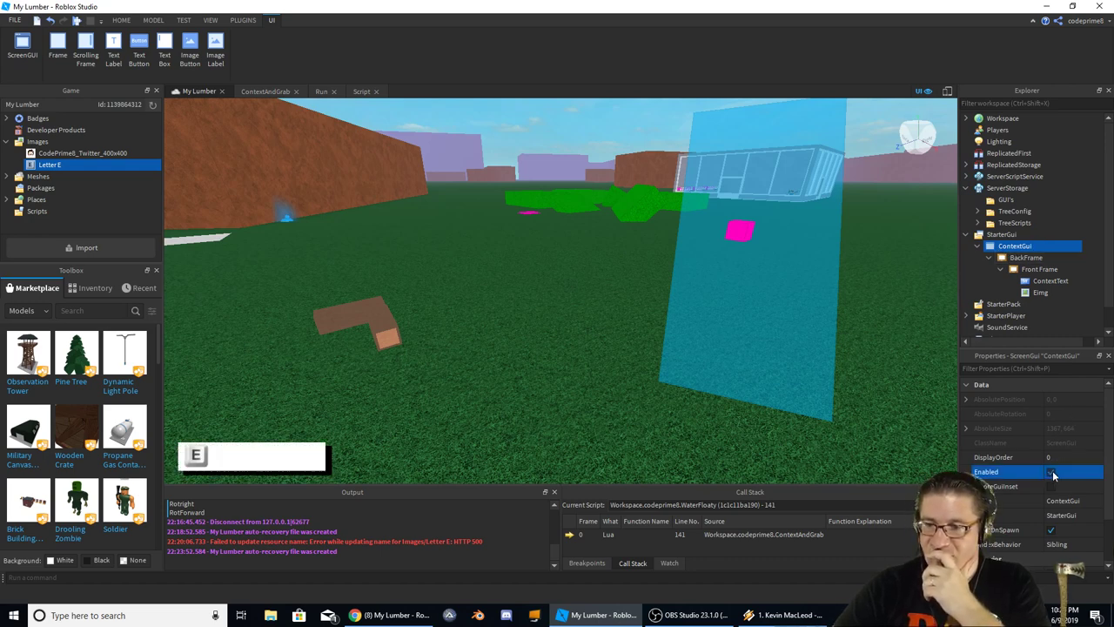
{"action": "left_click", "coordinate": [1051, 472]}
{"action": "left_click", "coordinate": [1051, 472]}
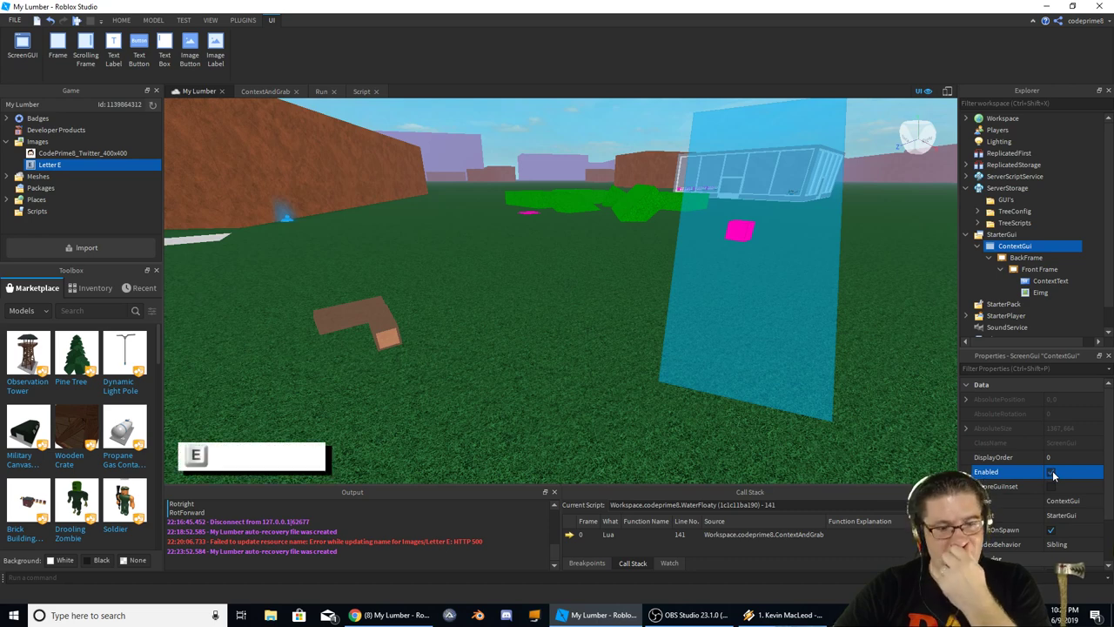
{"action": "left_click", "coordinate": [1052, 472]}
{"action": "left_click", "coordinate": [1051, 471]}
{"action": "left_click", "coordinate": [1052, 472]}
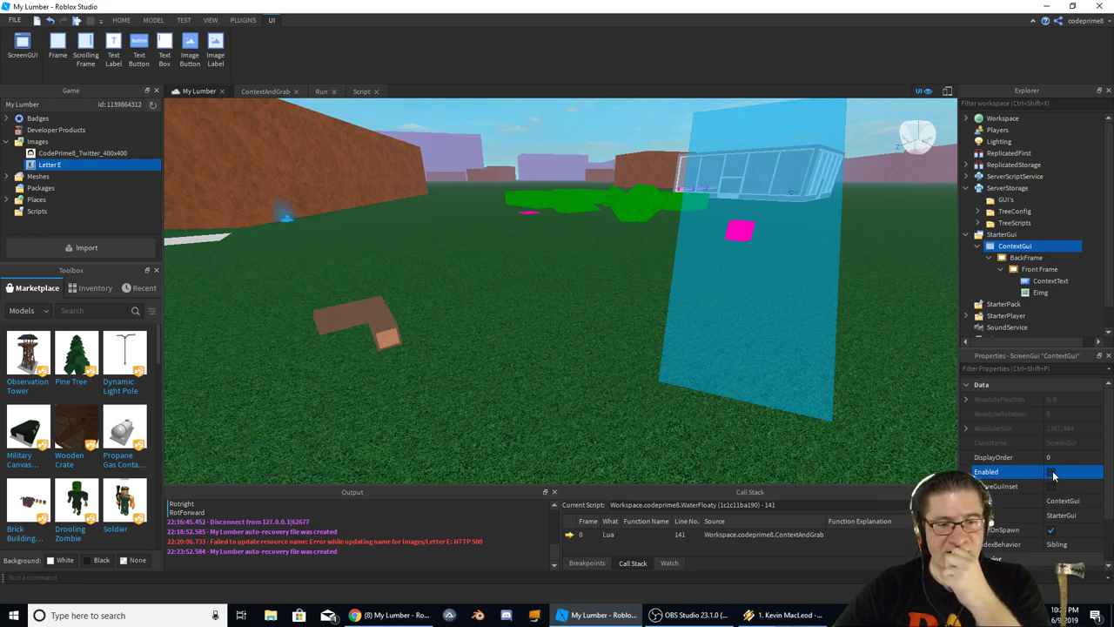
{"action": "left_click", "coordinate": [1052, 472]}
{"action": "left_click", "coordinate": [1051, 472]}
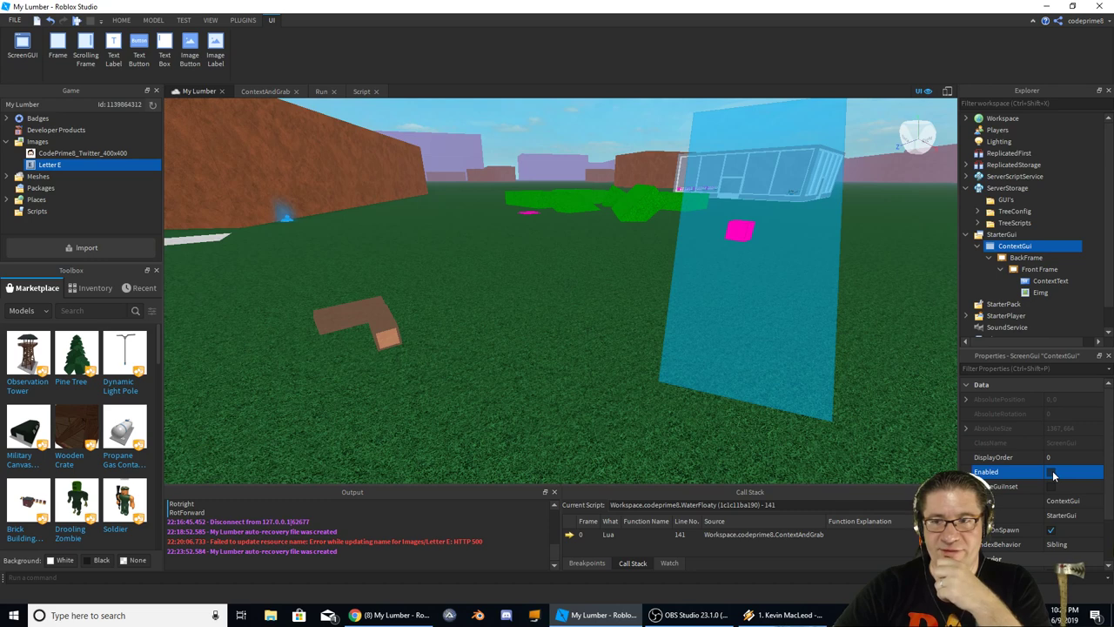
{"action": "left_click", "coordinate": [1051, 472]}
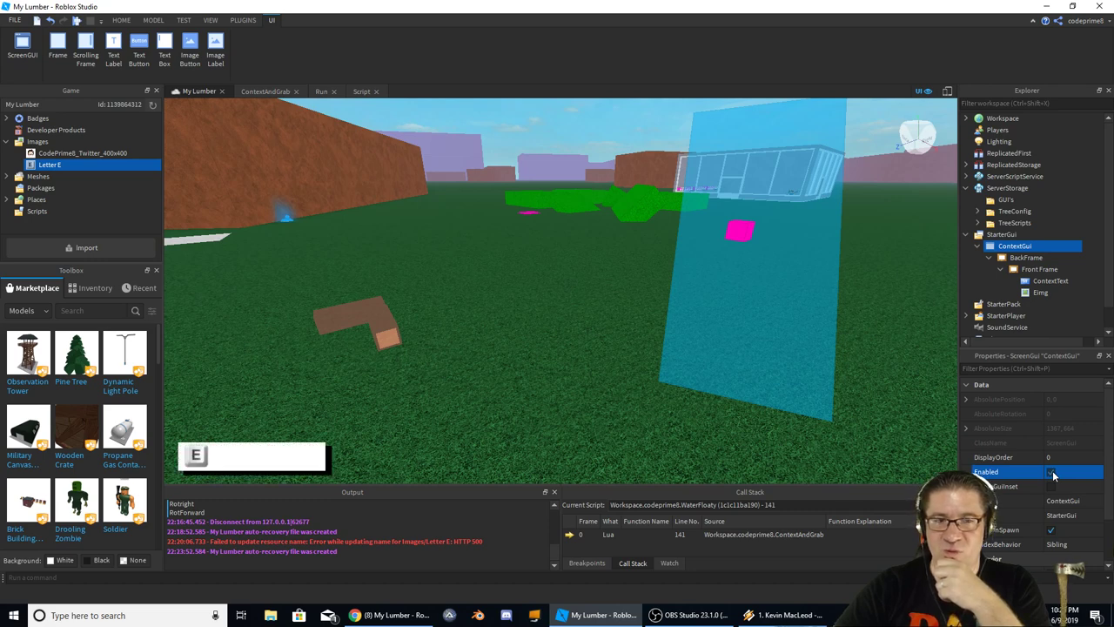
{"action": "left_click", "coordinate": [1051, 472]}
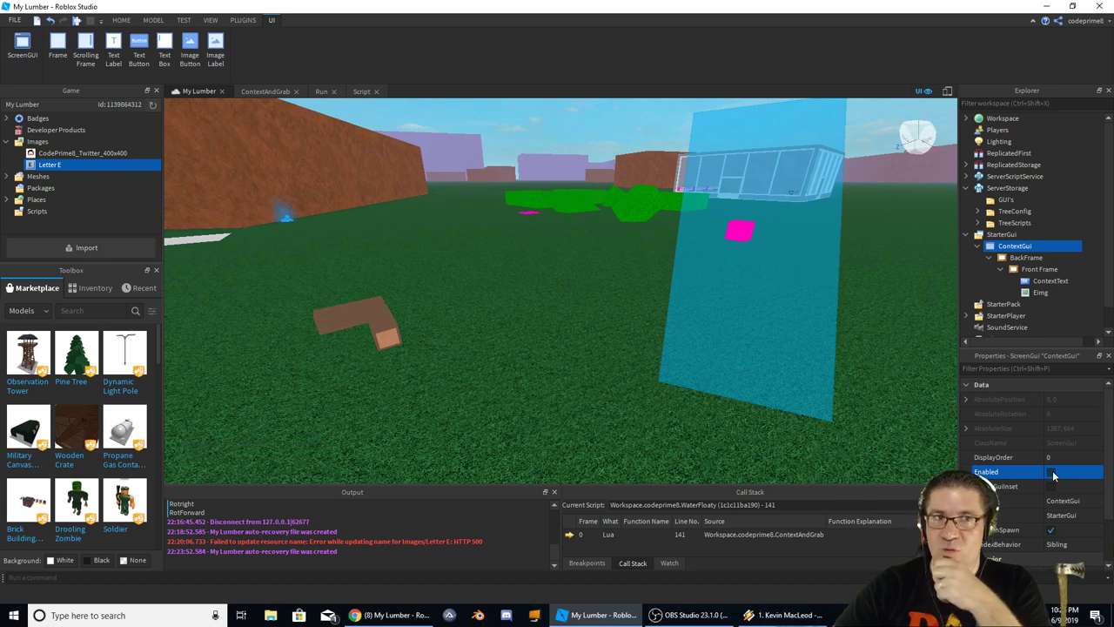
Add blank lines after the Dragger declaration in ContextAndGrab, then start a play test
{"action": "left_click", "coordinate": [265, 90]}
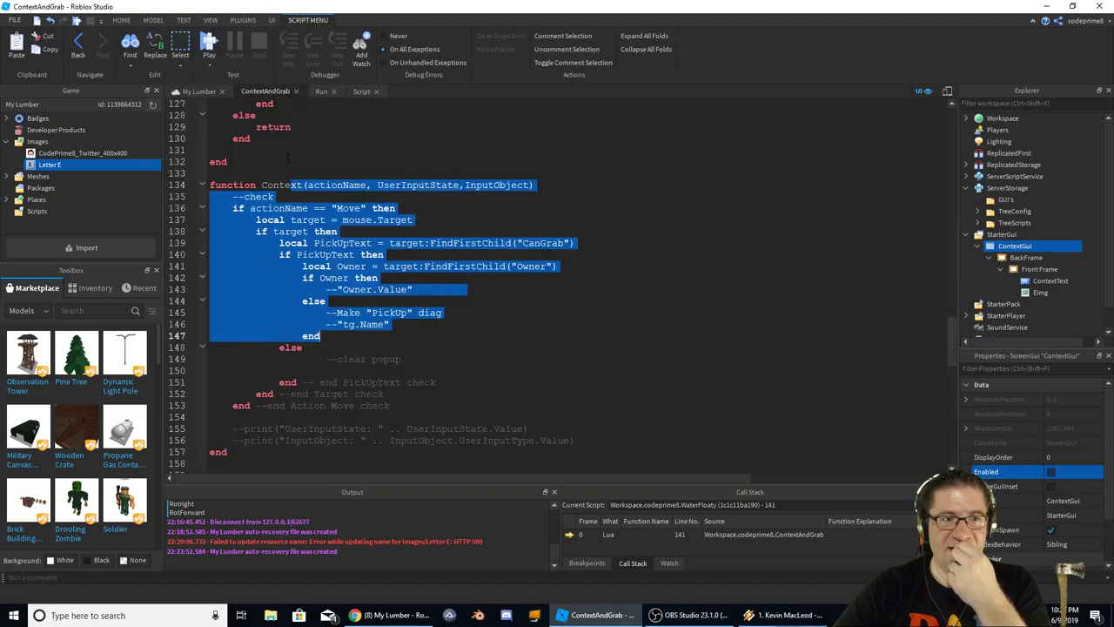
{"action": "scroll", "coordinate": [288, 157], "scroll_direction": "up", "scroll_amount": 20}
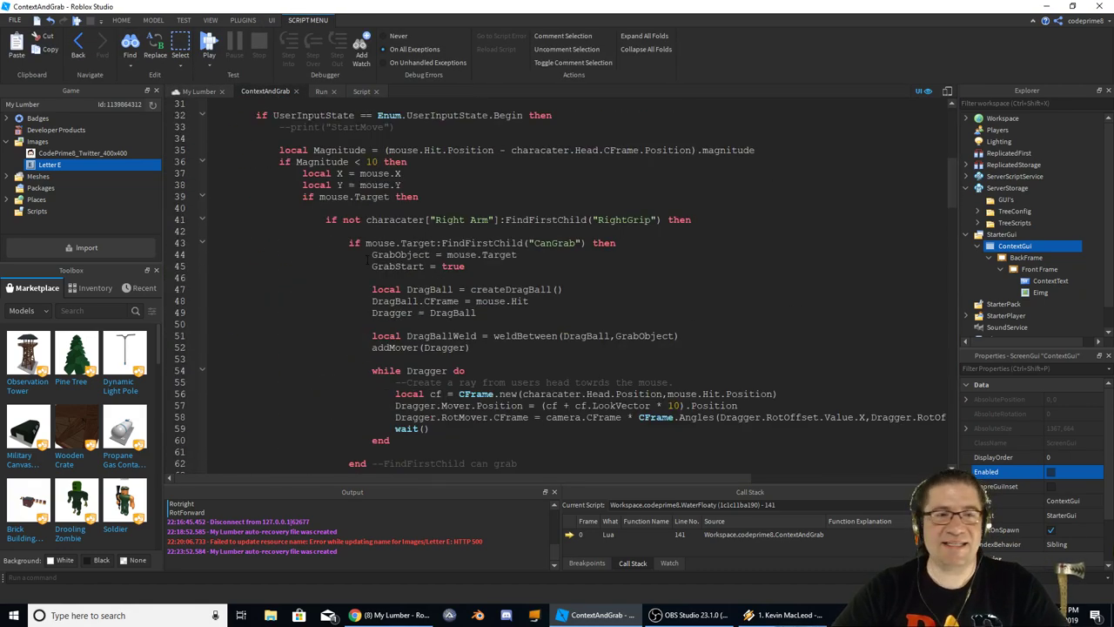
{"action": "scroll", "coordinate": [557, 287], "scroll_direction": "up", "scroll_amount": 10}
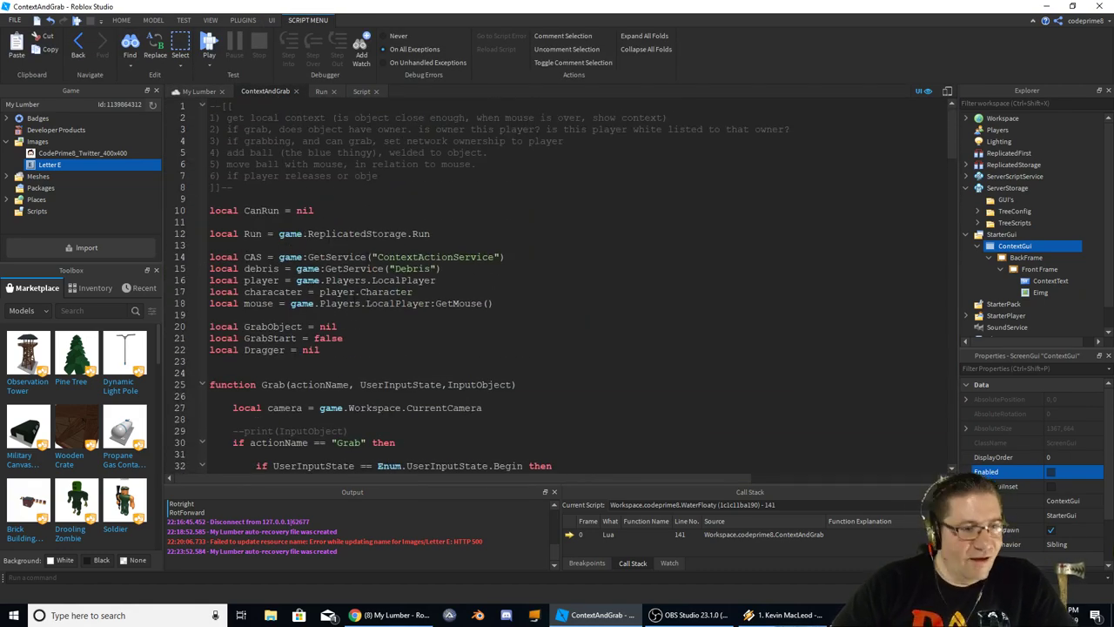
{"action": "left_click", "coordinate": [440, 345]}
{"action": "key", "text": "Return"}
{"action": "key", "text": "Return"}
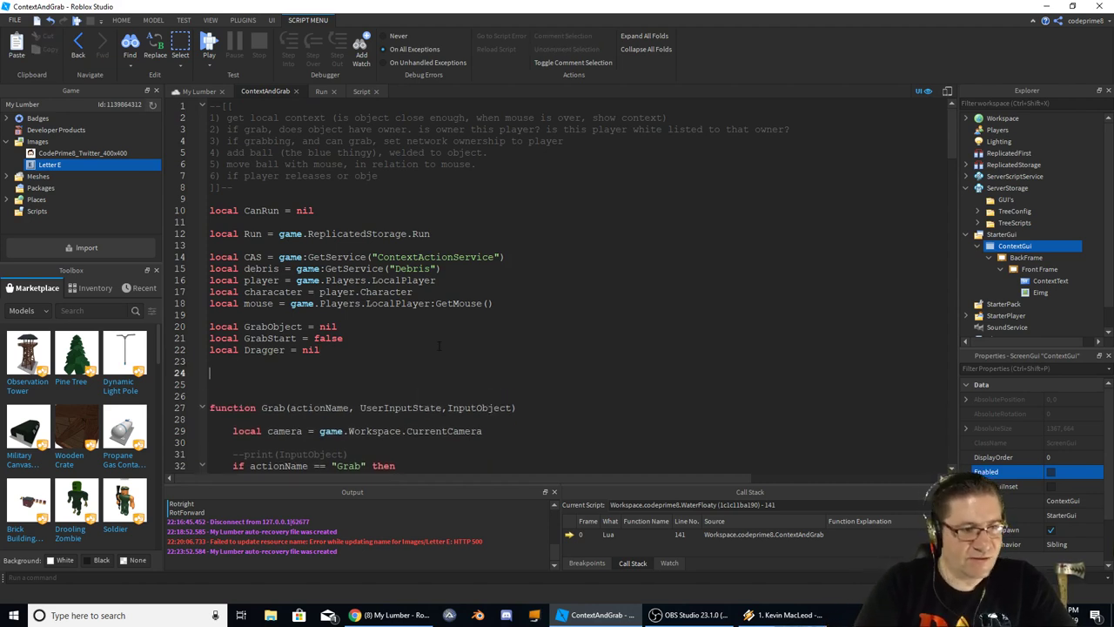
{"action": "type", "text": "local "}
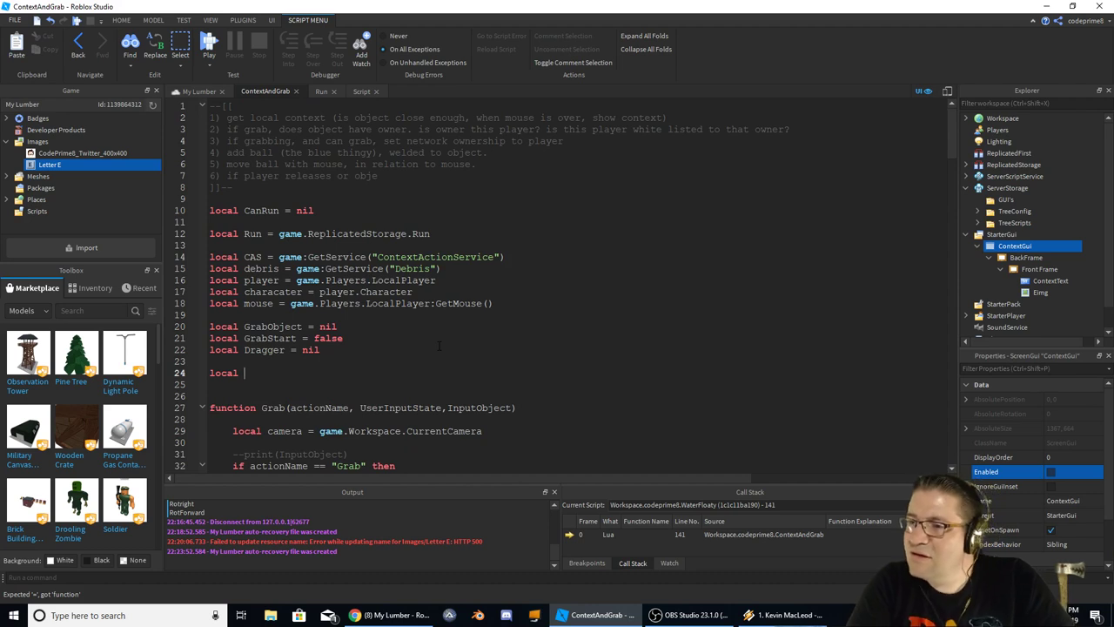
{"action": "type", "text": "ContextGui"}
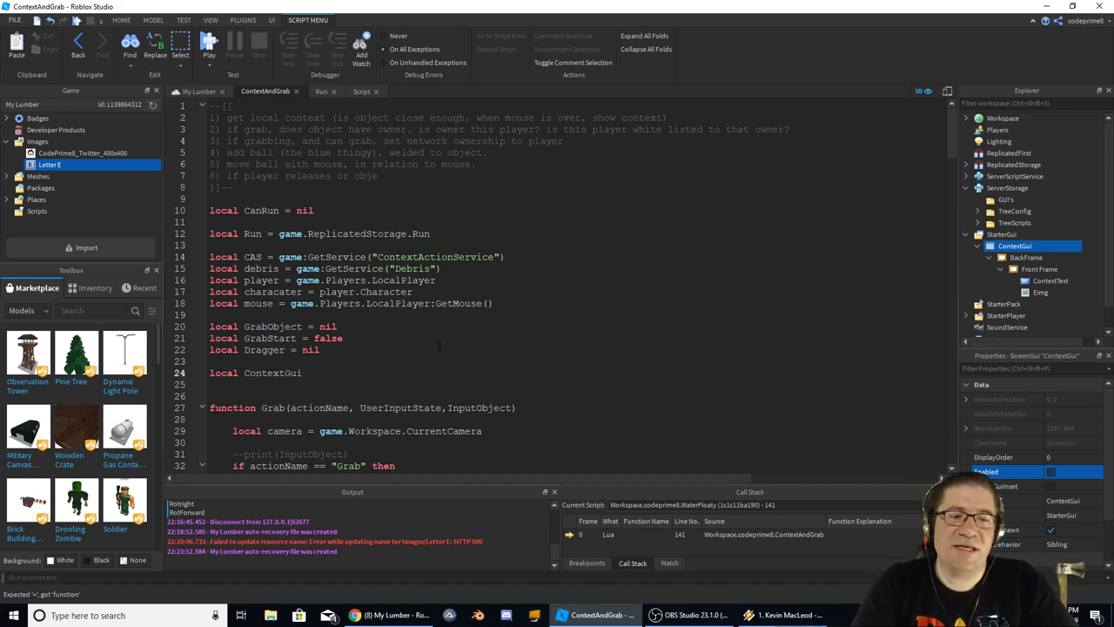
{"action": "type", "text": " ="}
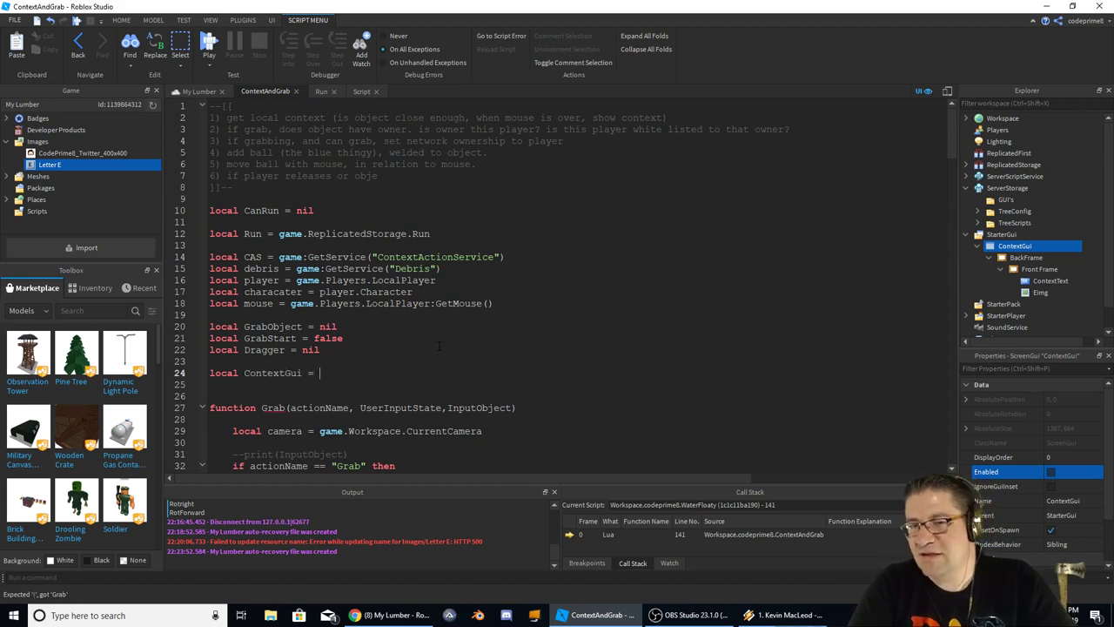
{"action": "key", "text": "shift+Home"}
{"action": "key", "text": "BackSpace"}
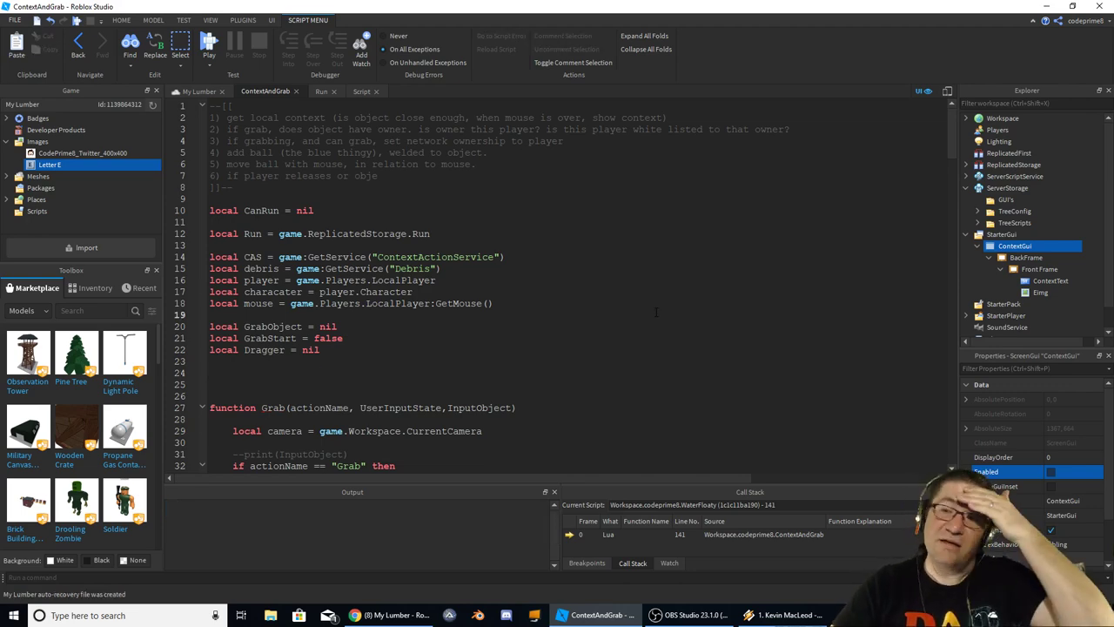
{"action": "key", "text": "F5"}
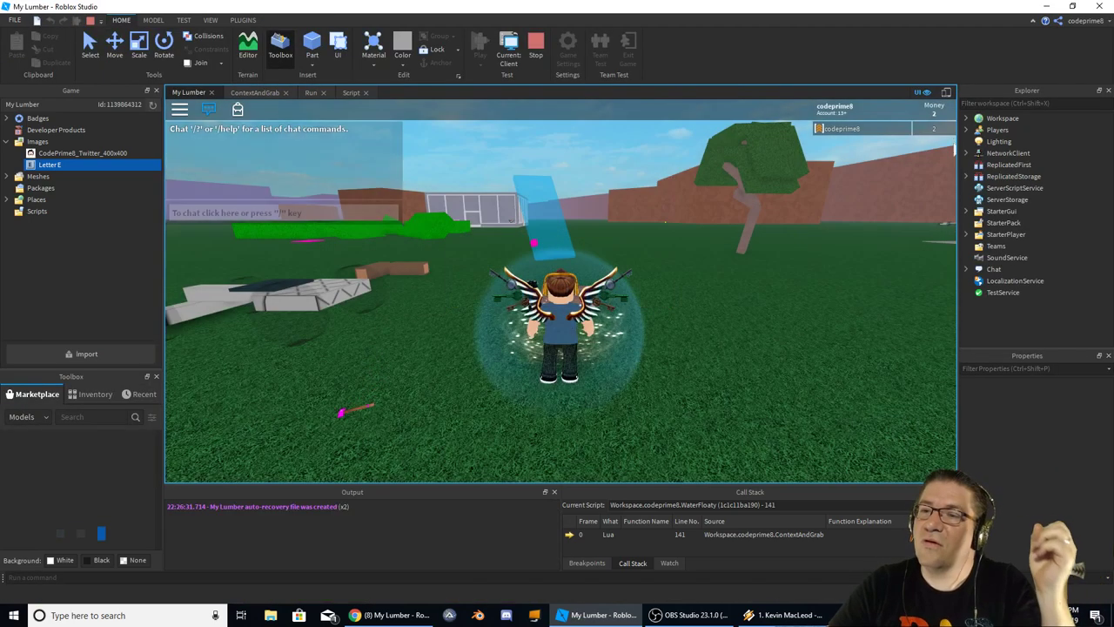
Expand Players, the player, PlayerGui and ContextGui in Explorer during the play test
{"action": "left_click", "coordinate": [967, 130]}
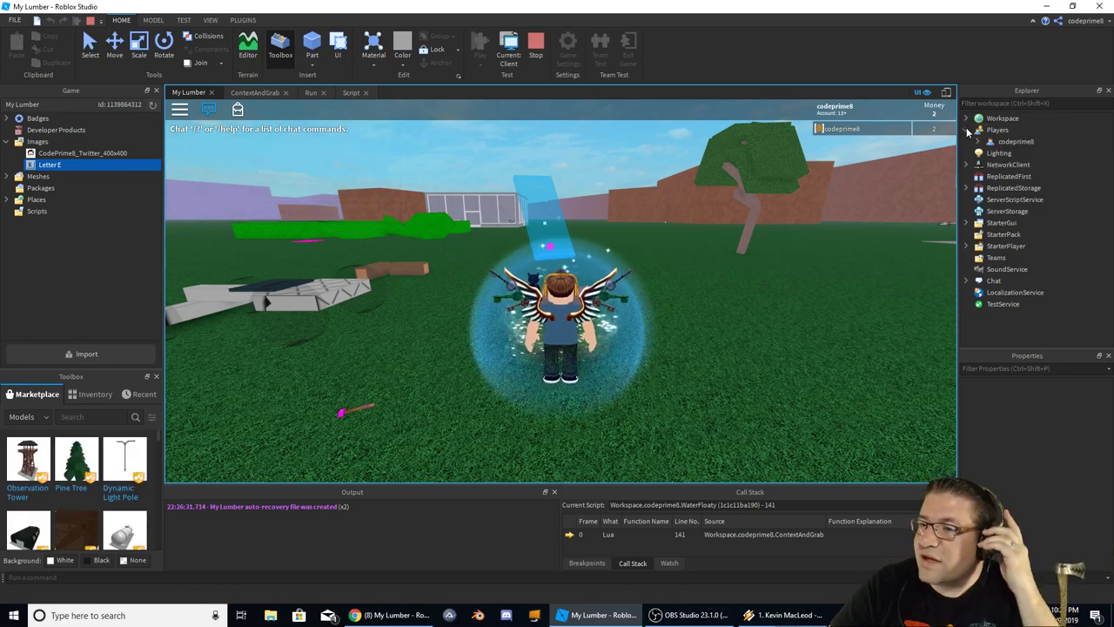
{"action": "left_click", "coordinate": [979, 141]}
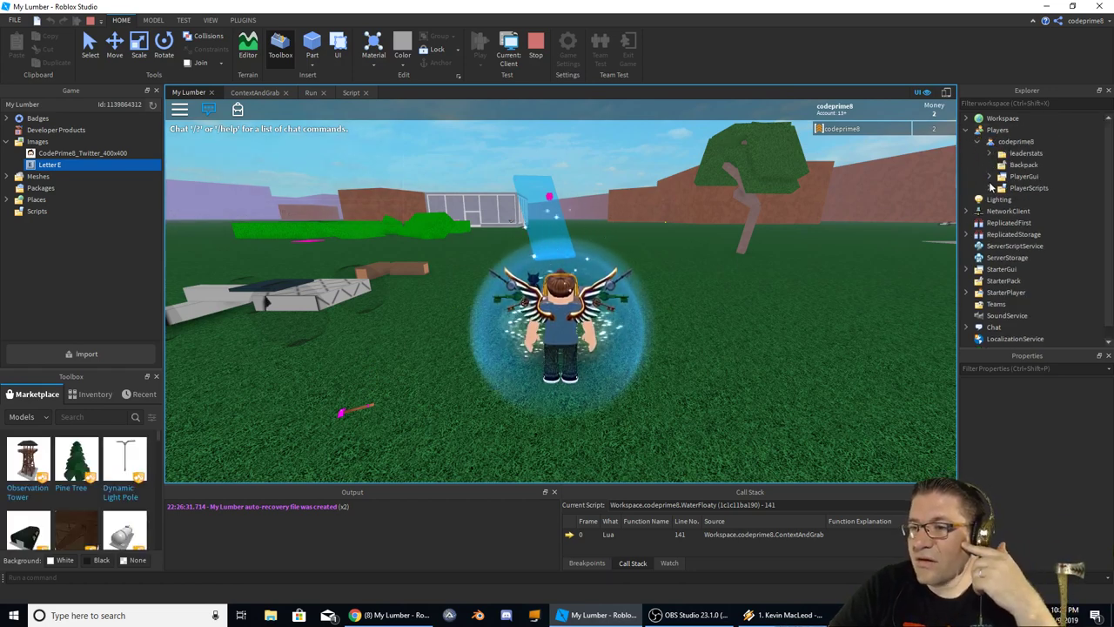
{"action": "left_click", "coordinate": [989, 176]}
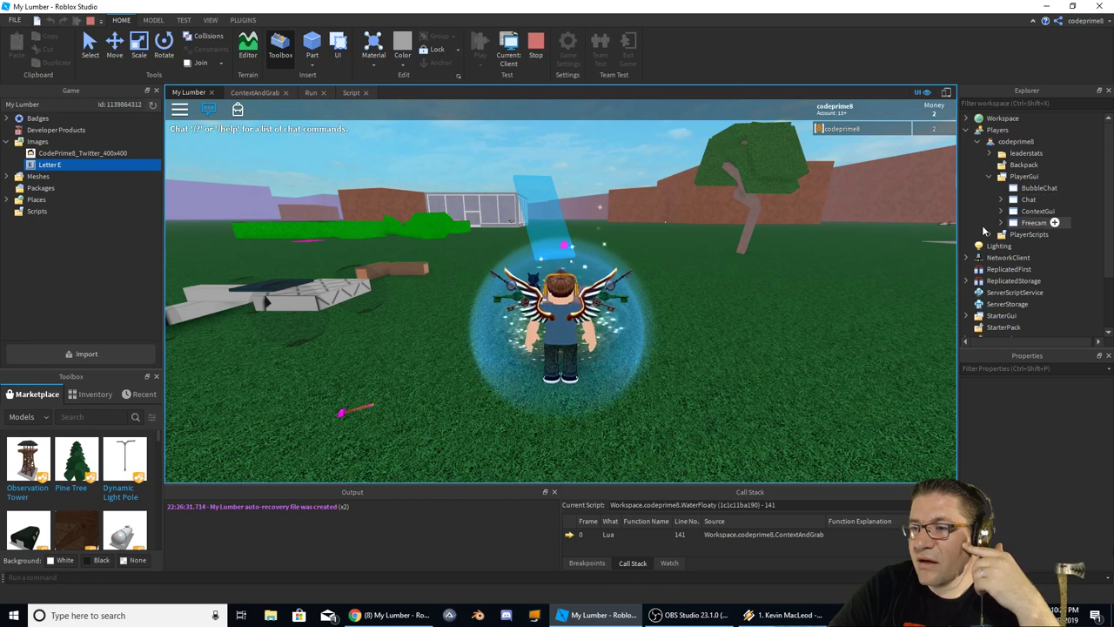
{"action": "left_click", "coordinate": [1036, 211]}
{"action": "left_click", "coordinate": [1001, 211]}
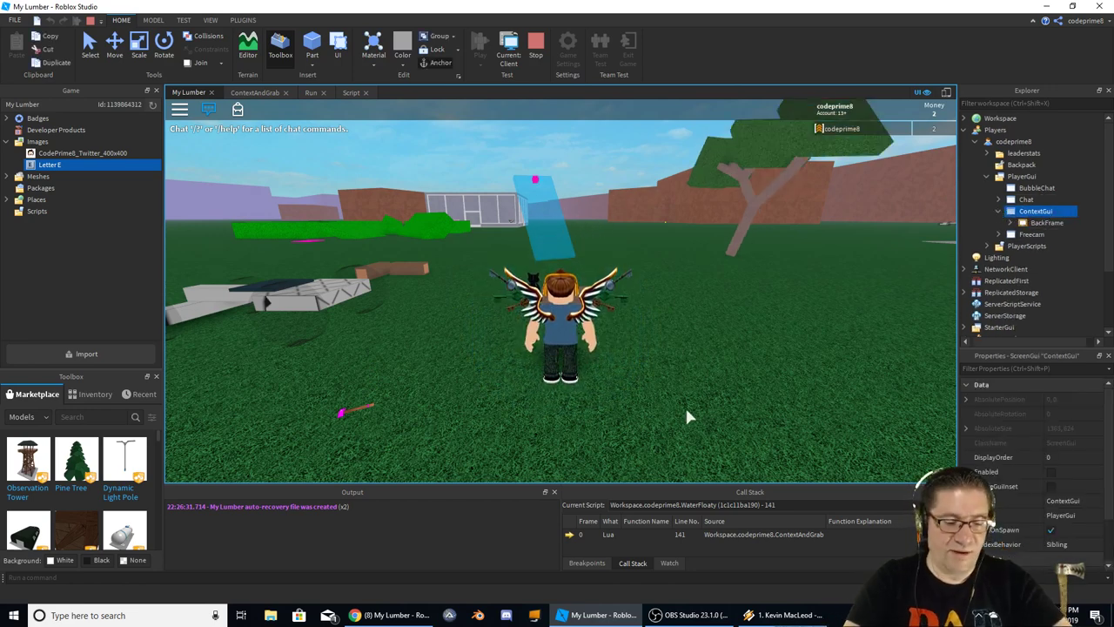
{"action": "key", "text": "super+r"}
Launch Notepad and type the path start 'players.<playername>.PlayerGui.ContextGui.'
{"action": "type", "text": "notepad"}
{"action": "key", "text": "Return"}
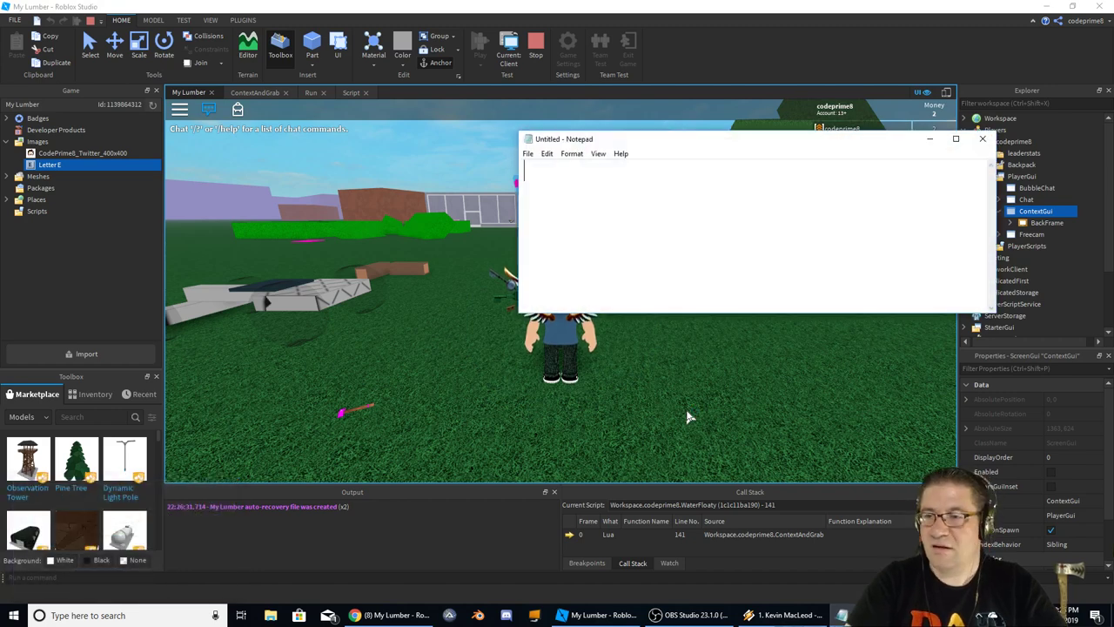
{"action": "left_click_drag", "start_coordinate": [770, 141], "coordinate": [582, 201]}
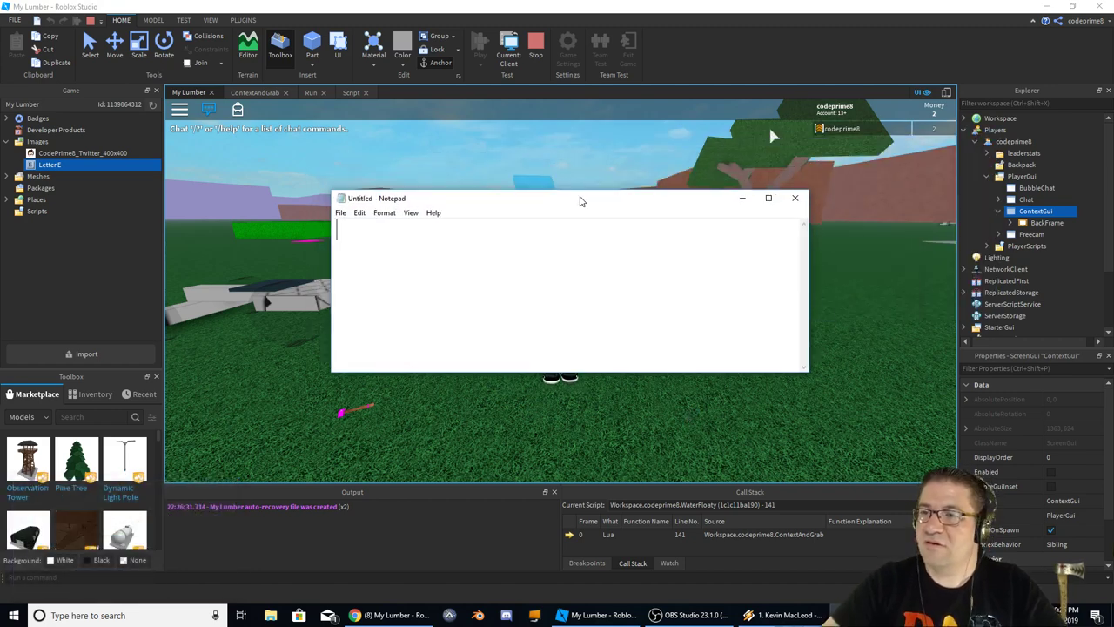
{"action": "type", "text": "players"}
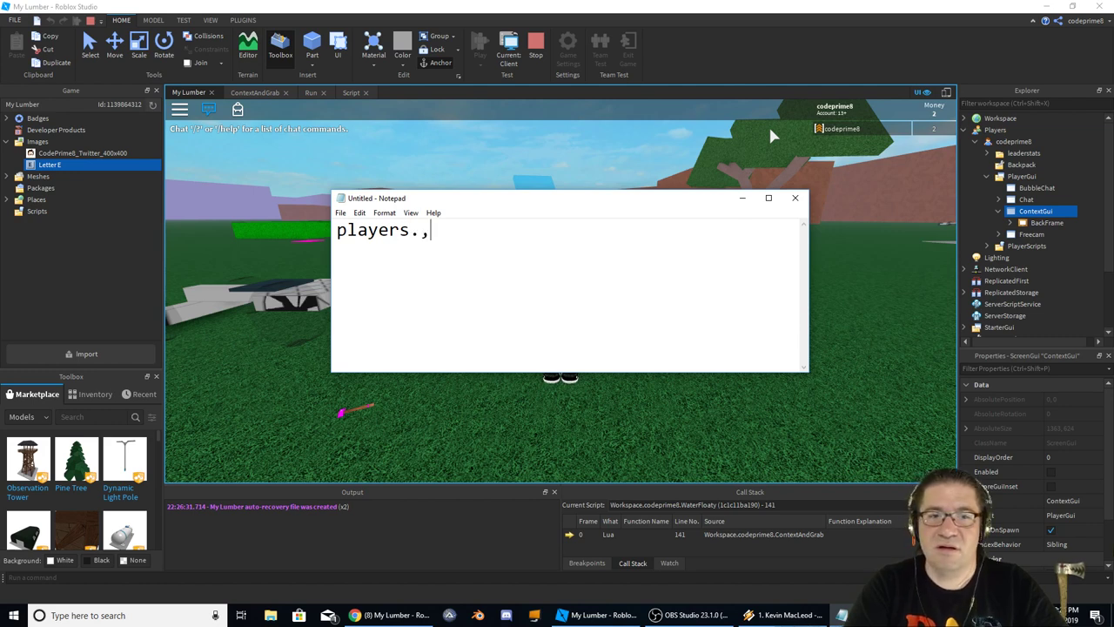
{"action": "type", "text": ".<playername>."}
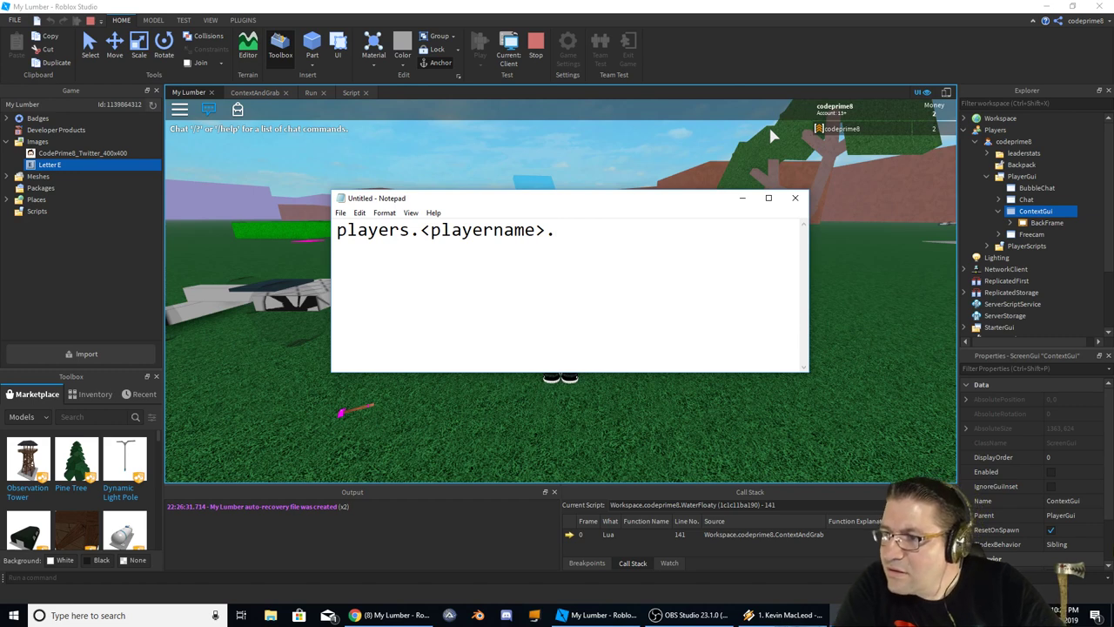
{"action": "type", "text": "PlayerGui."}
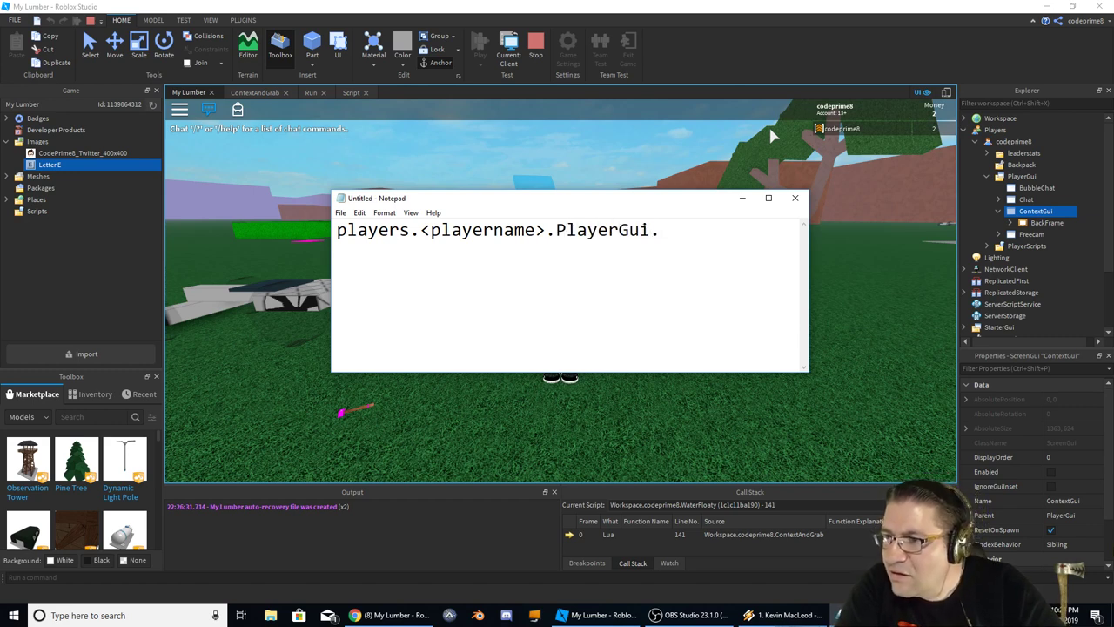
{"action": "type", "text": "ContextGui.BackFrame."}
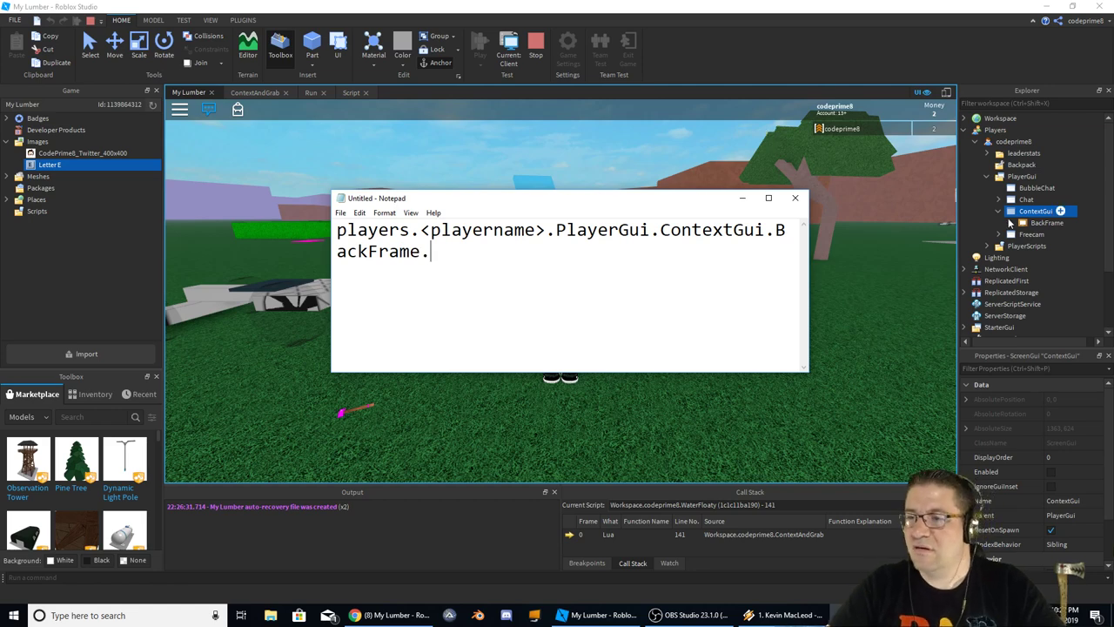
Finish the path through BackFrame and Front Frame to ContextText.Value, checking names in Explorer
{"action": "left_click", "coordinate": [965, 225]}
{"action": "left_click", "coordinate": [1011, 223]}
{"action": "left_click", "coordinate": [1036, 234]}
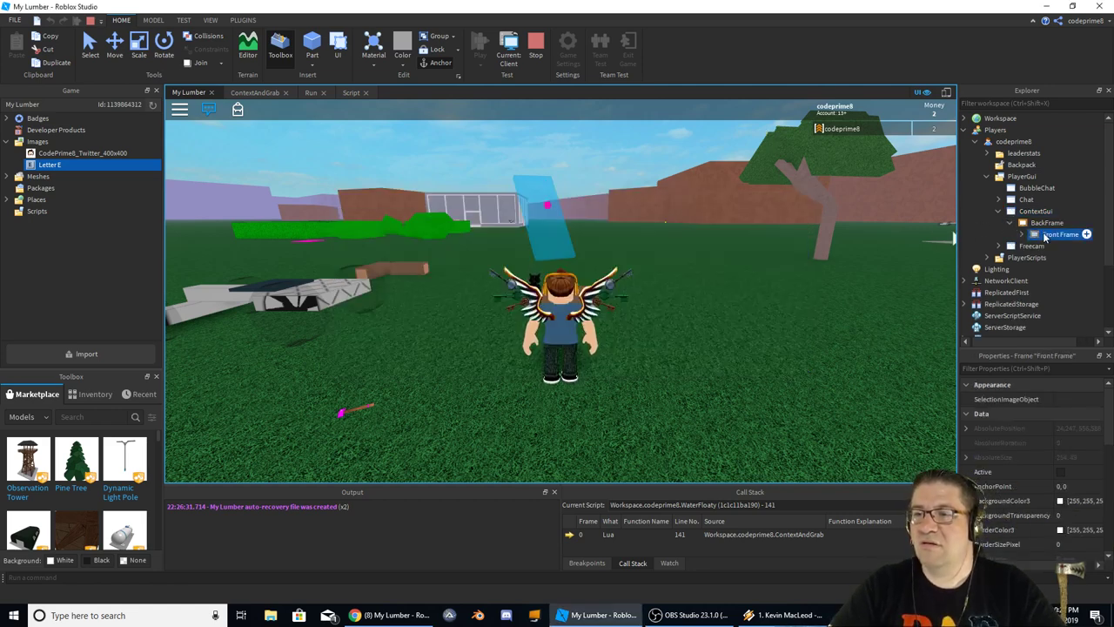
{"action": "key", "text": "alt+Tab"}
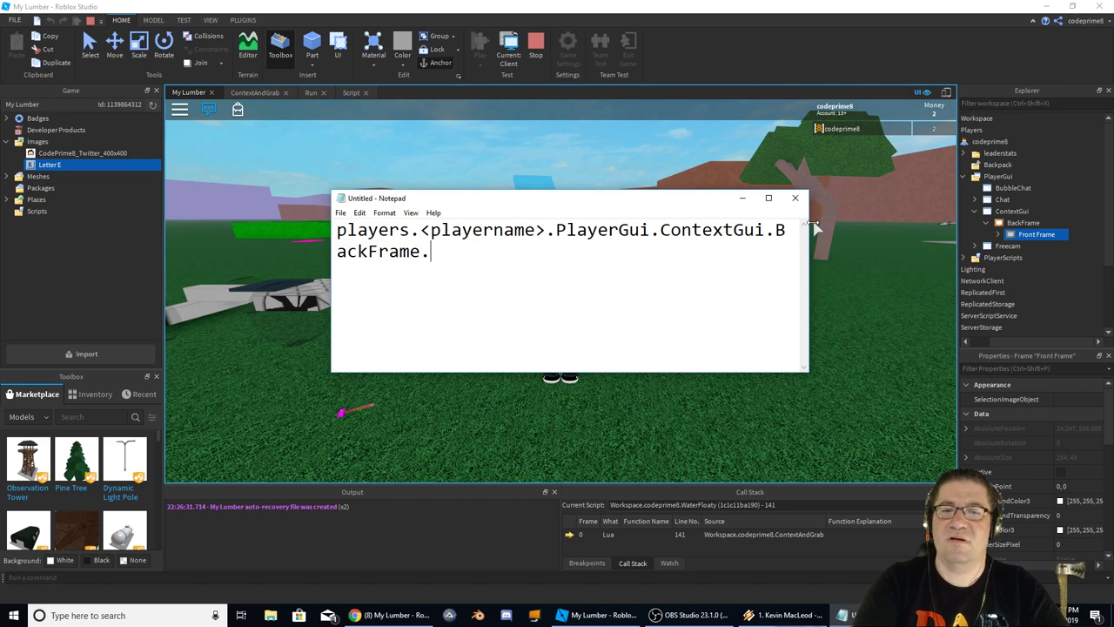
{"action": "type", "text": "FrontFrame."}
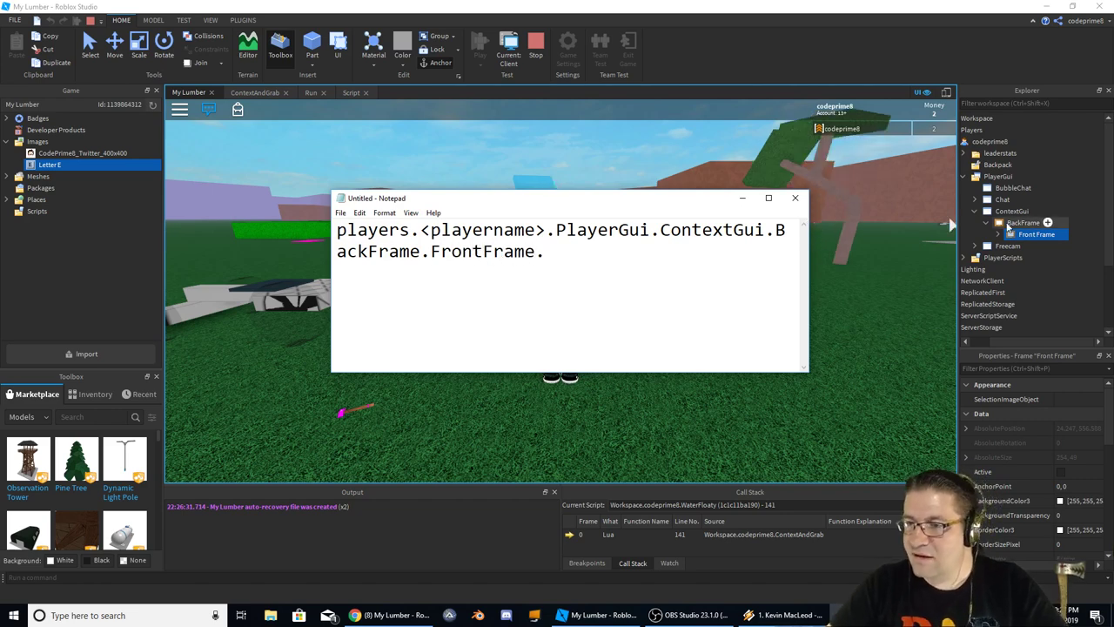
{"action": "left_click", "coordinate": [972, 245]}
{"action": "key", "text": "alt+Tab"}
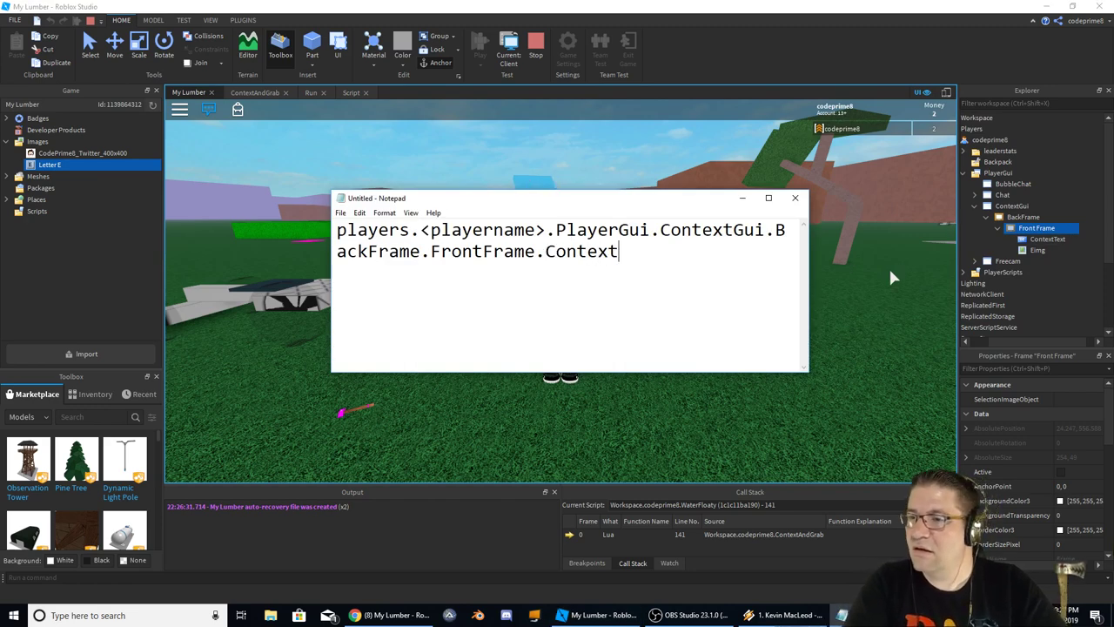
{"action": "type", "text": "ContextText"}
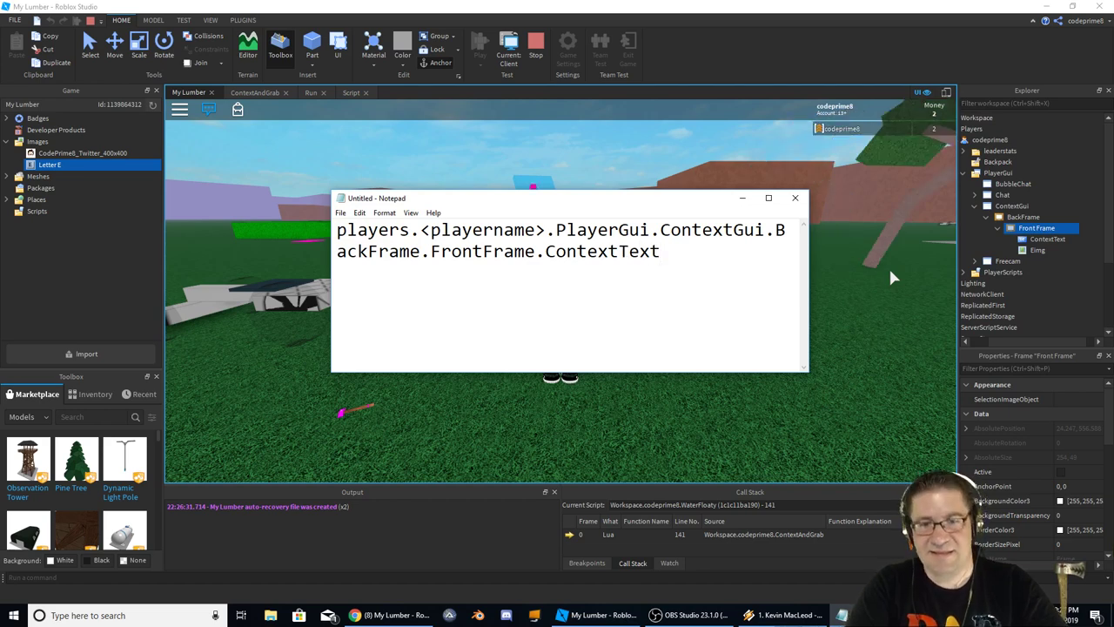
{"action": "type", "text": ".Value"}
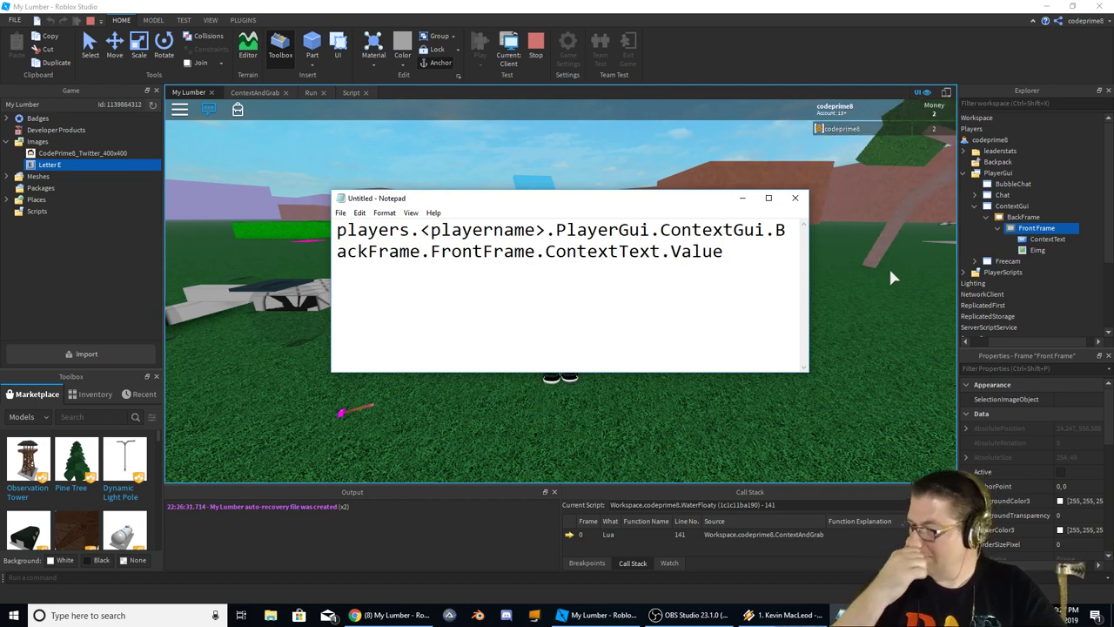
{"action": "scroll", "coordinate": [1086, 494], "scroll_direction": "down", "scroll_amount": 5}
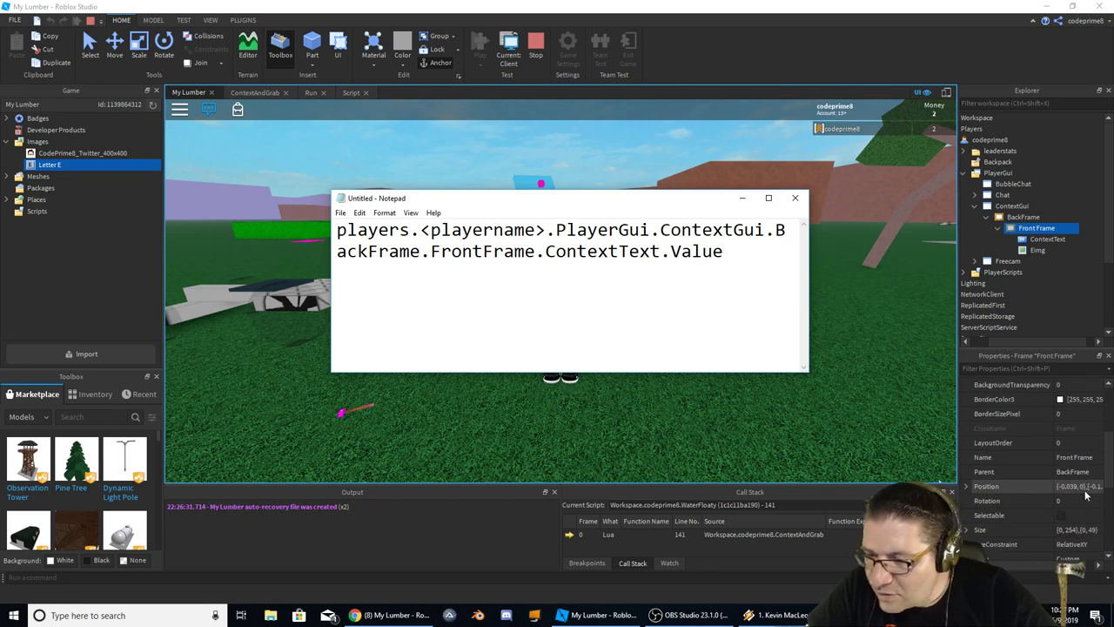
{"action": "scroll", "coordinate": [1085, 494], "scroll_direction": "down", "scroll_amount": 3}
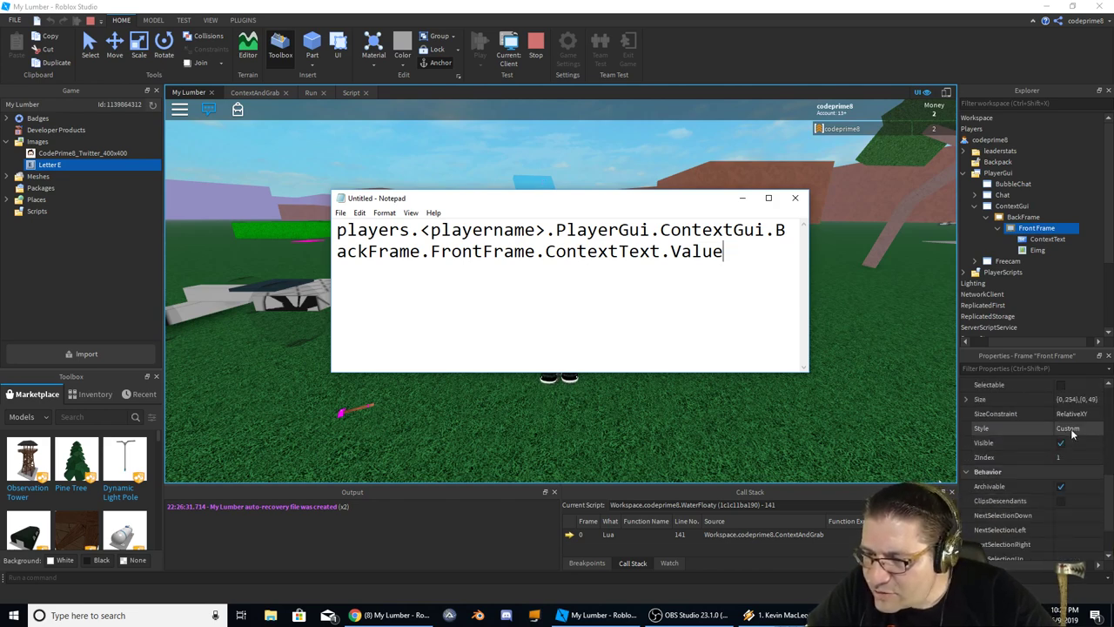
Set the running ContextText box's Text property to TEST and return to ContextAndGrab
{"action": "left_click", "coordinate": [1047, 239]}
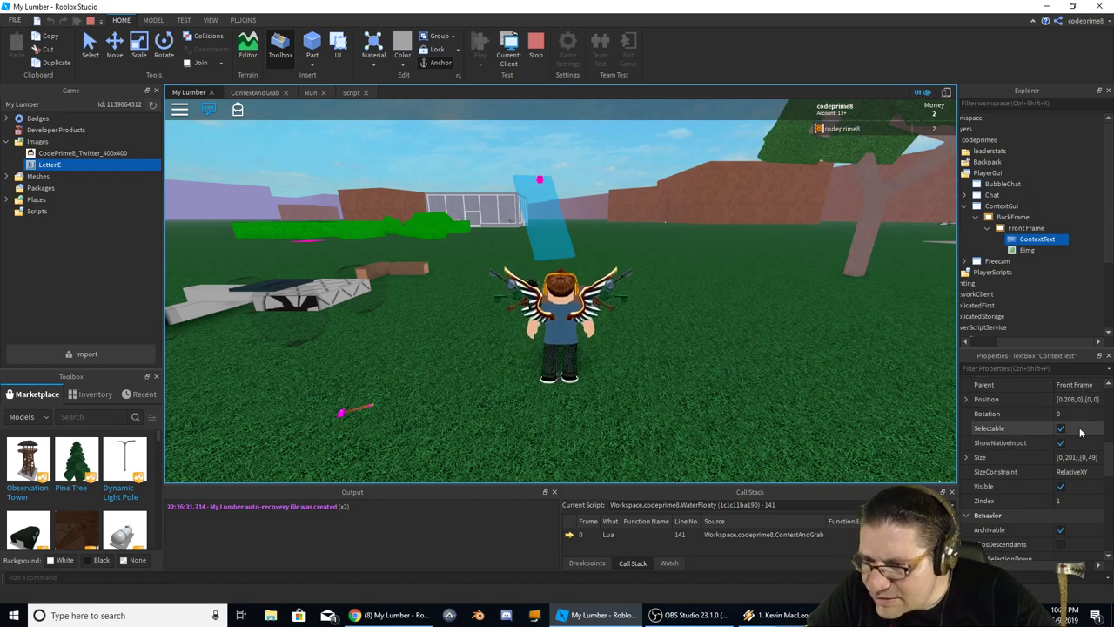
{"action": "scroll", "coordinate": [1080, 433], "scroll_direction": "down", "scroll_amount": 3}
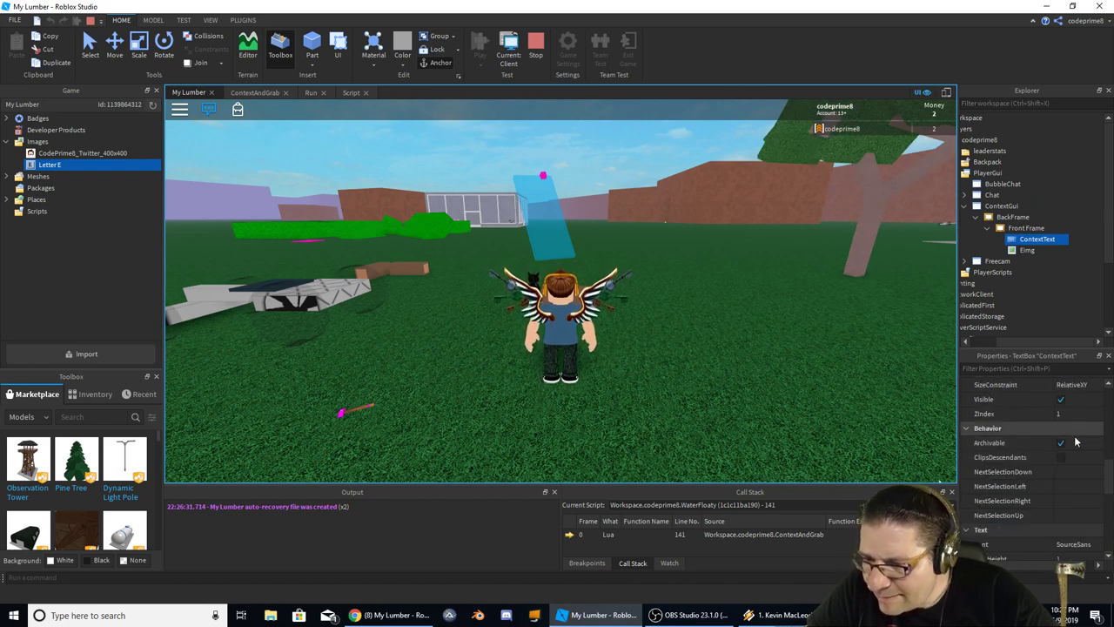
{"action": "scroll", "coordinate": [1075, 518], "scroll_direction": "down", "scroll_amount": 2}
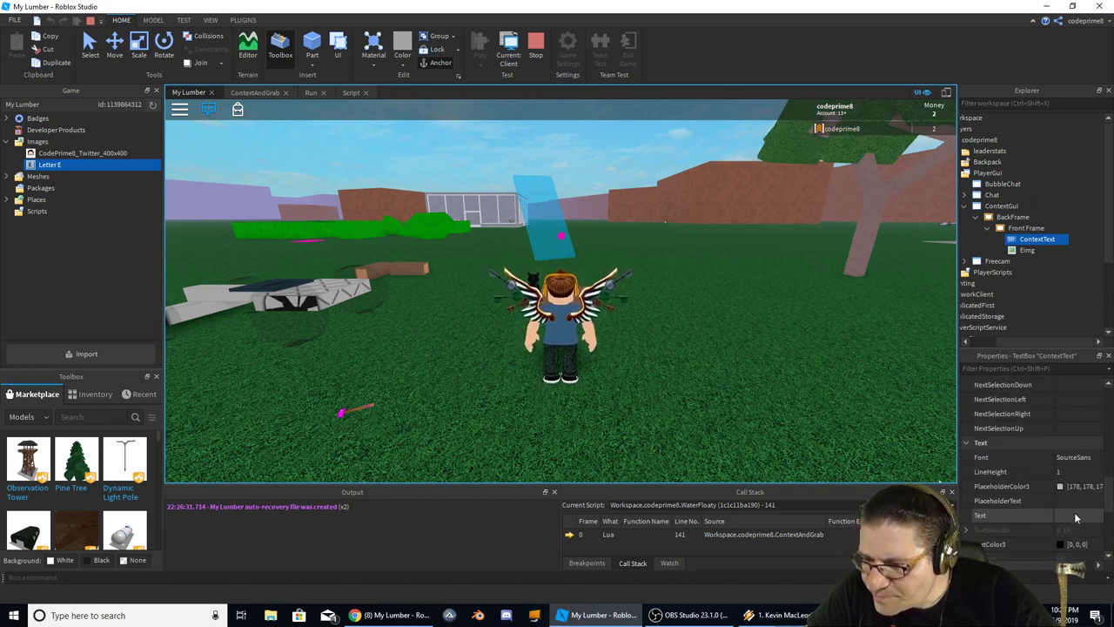
{"action": "scroll", "coordinate": [1048, 502], "scroll_direction": "down", "scroll_amount": 1}
{"action": "left_click", "coordinate": [1069, 471]}
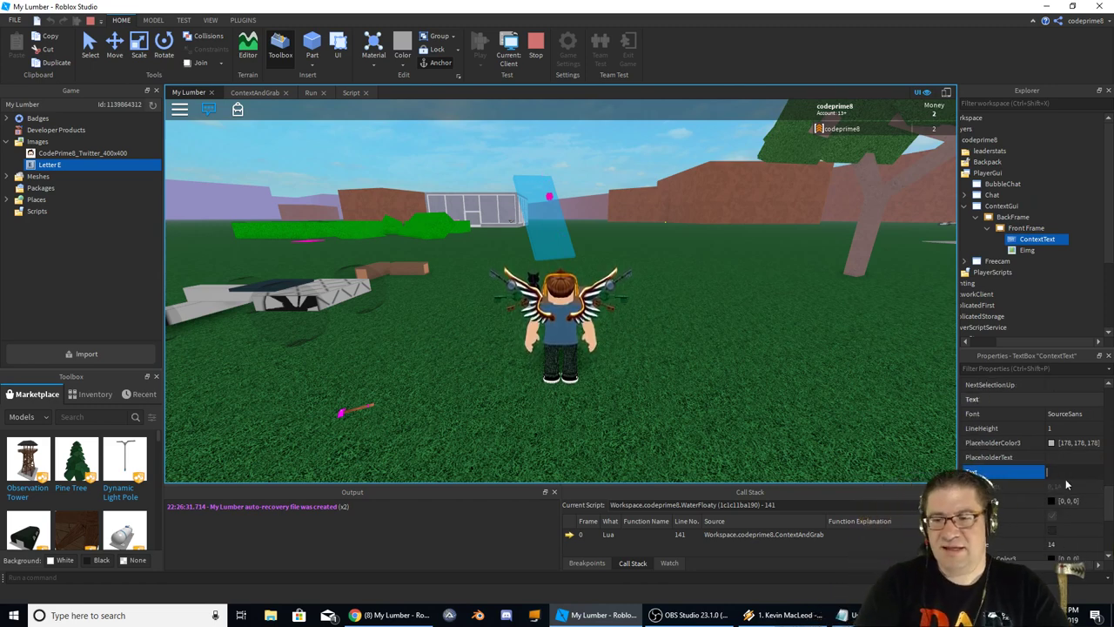
{"action": "type", "text": "TEST"}
{"action": "key", "text": "Return"}
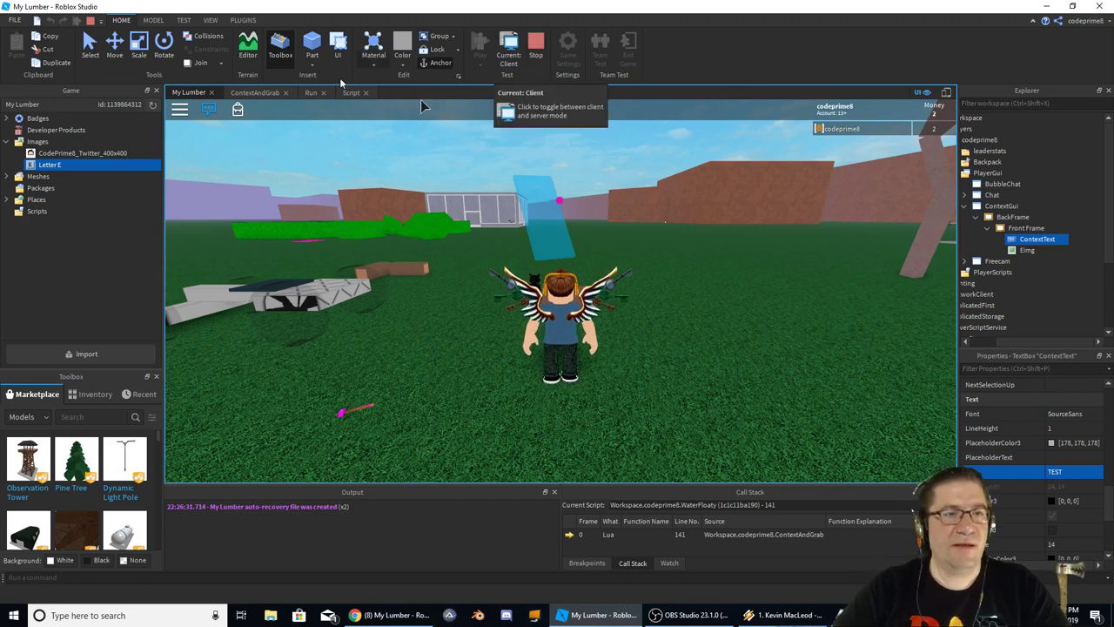
{"action": "left_click", "coordinate": [254, 92]}
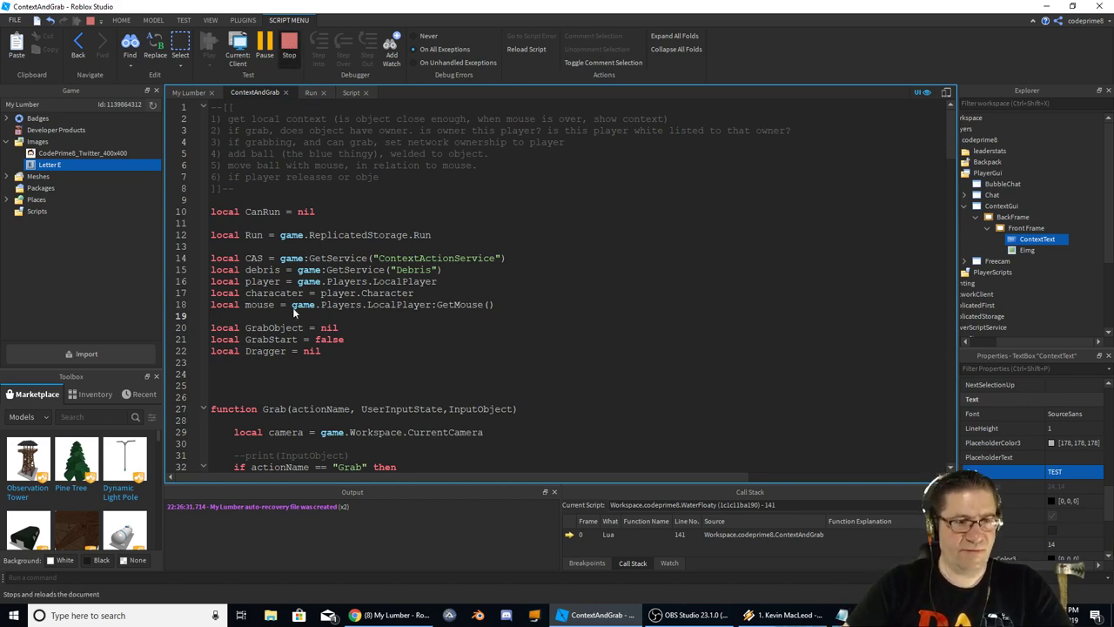
Stop the play test and begin a local ContextGui declaration on line 20
{"action": "key", "text": "shift+F5"}
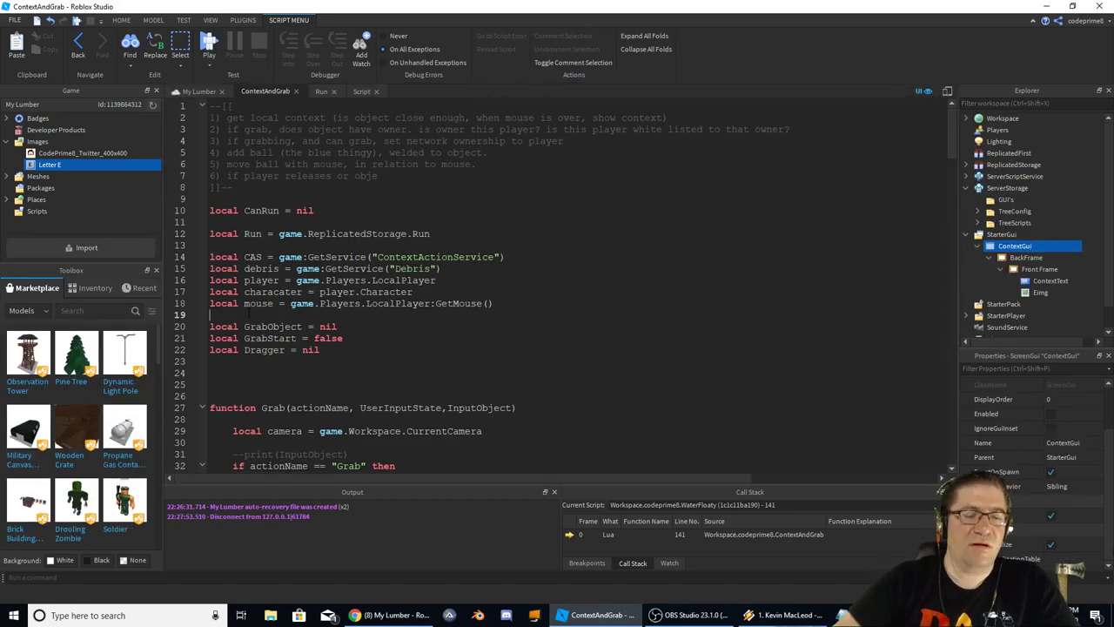
{"action": "key", "text": "Return"}
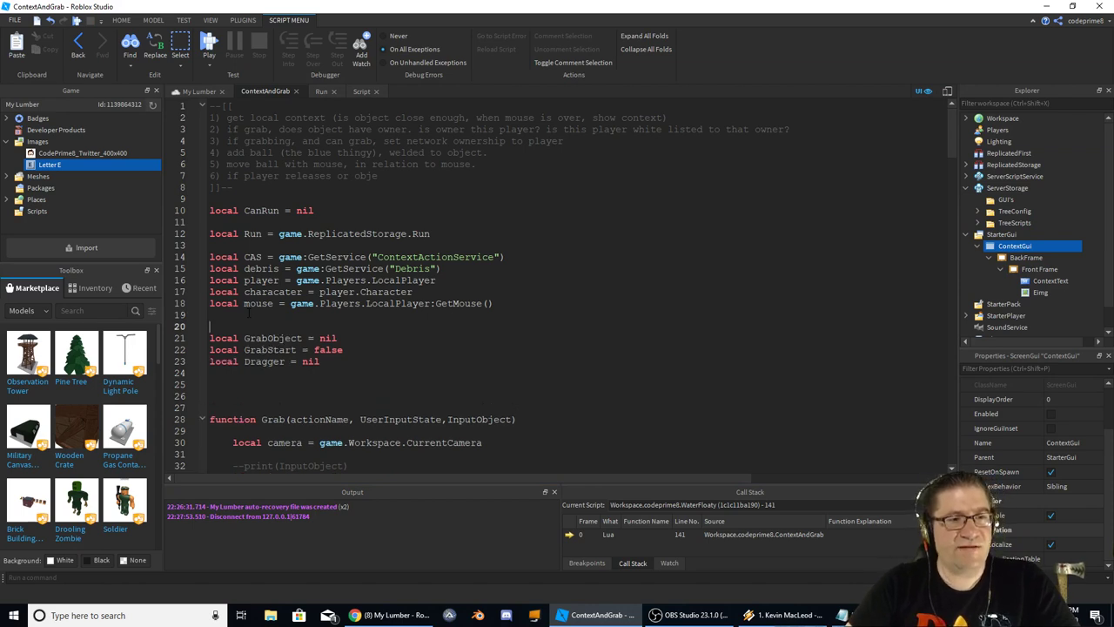
{"action": "key", "text": "Return"}
{"action": "type", "text": "locla"}
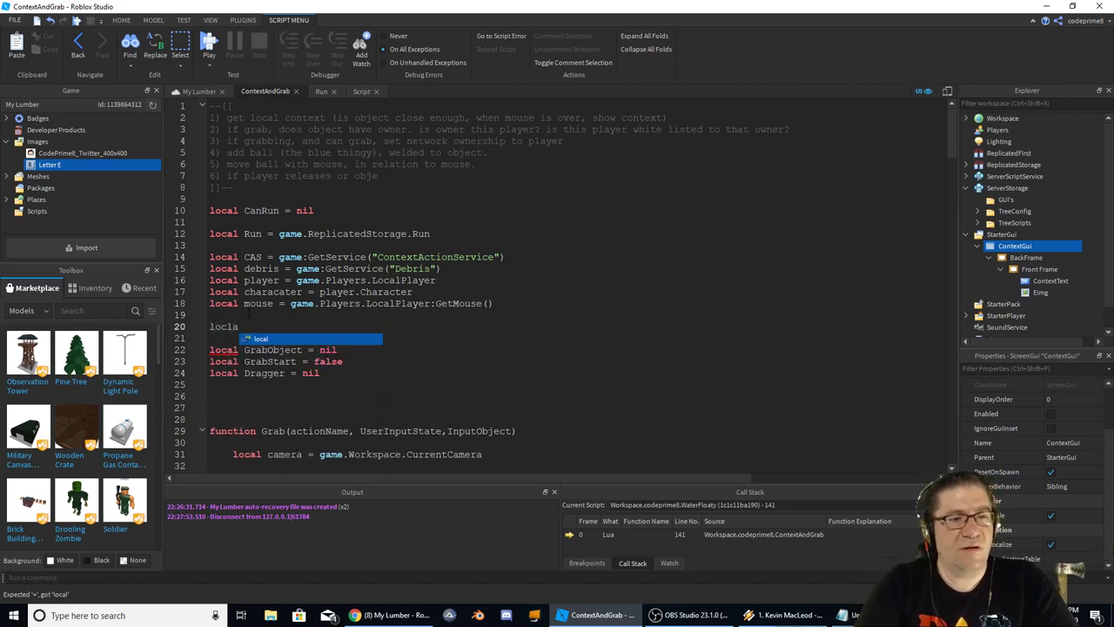
{"action": "key", "text": "BackSpace"}
{"action": "key", "text": "BackSpace"}
{"action": "type", "text": "al Context"}
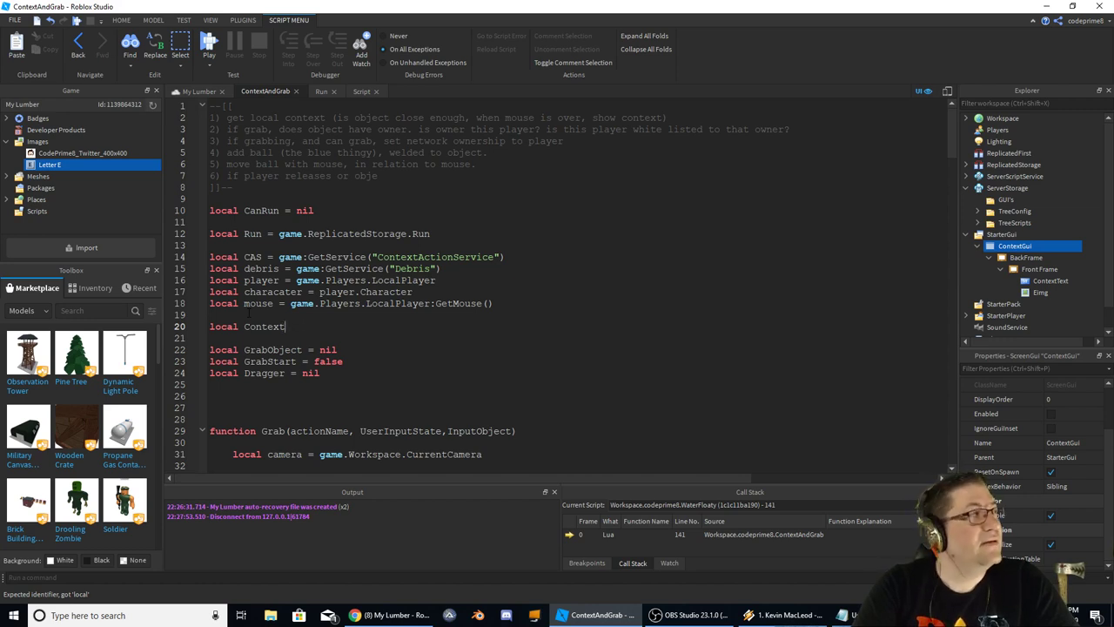
{"action": "type", "text": "i -="}
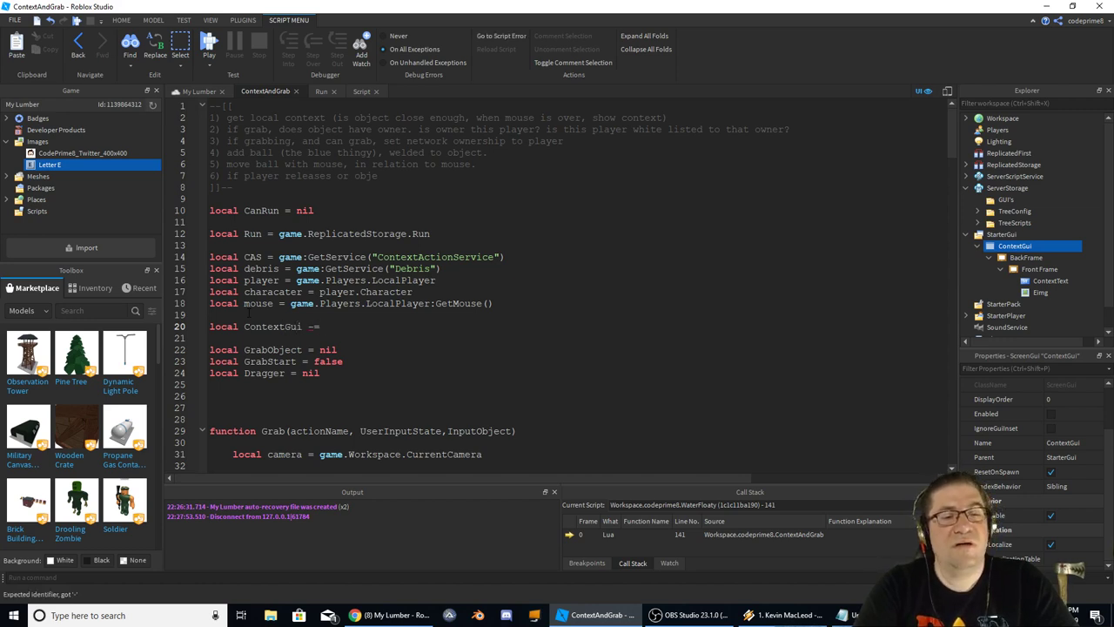
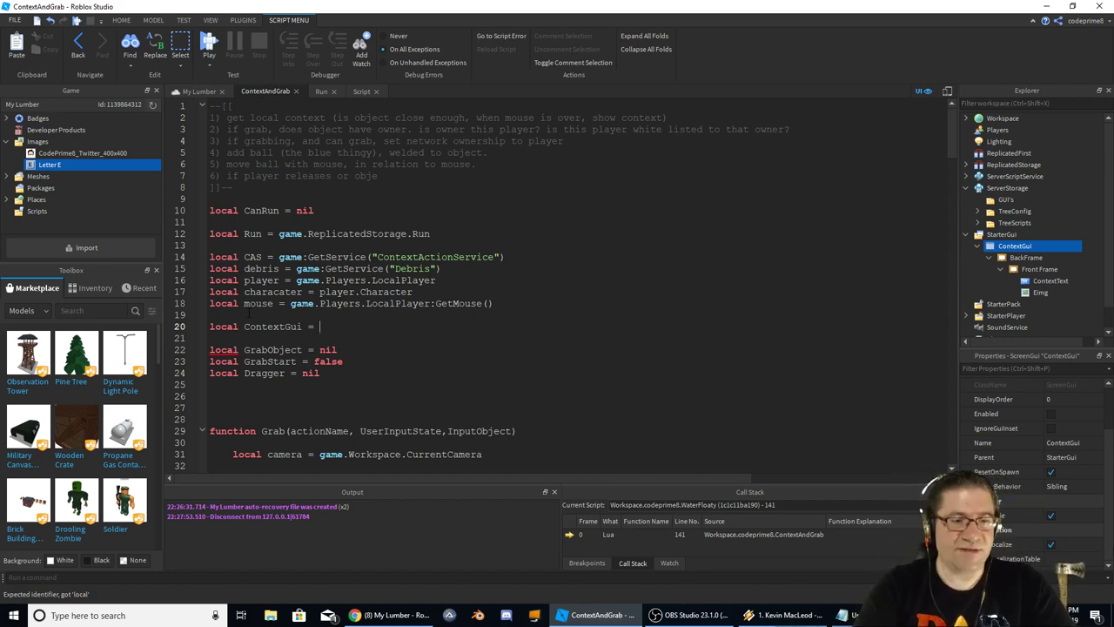
Paste the GUI path after ContextGui = on line 20, replacing the players.<playername> placeholder with player
{"action": "key", "text": "alt+Tab"}
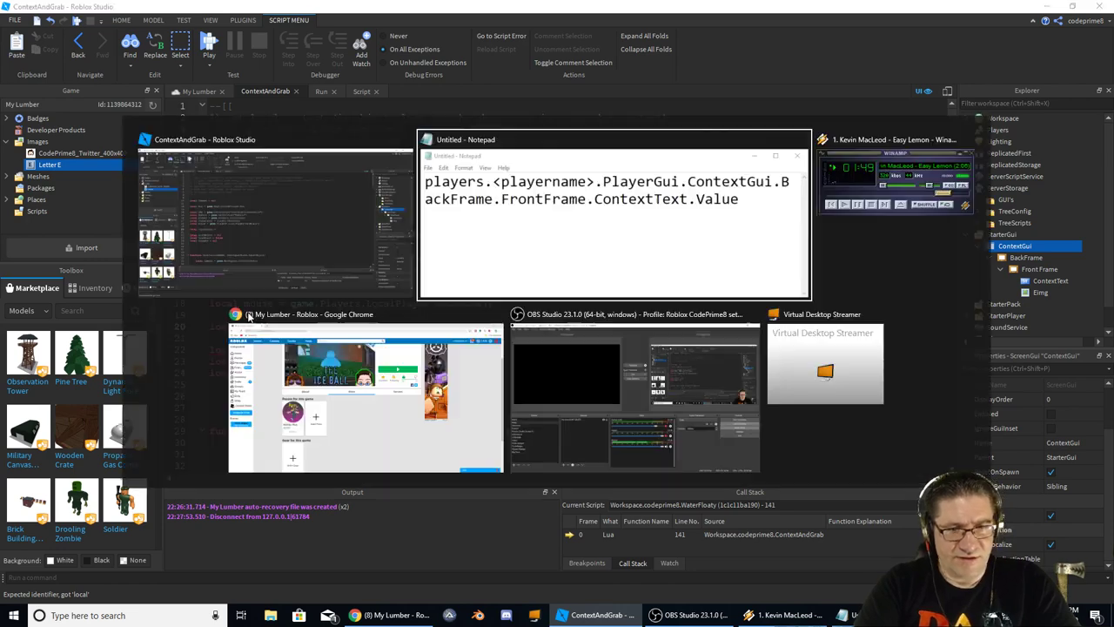
{"action": "key", "text": "alt+Tab"}
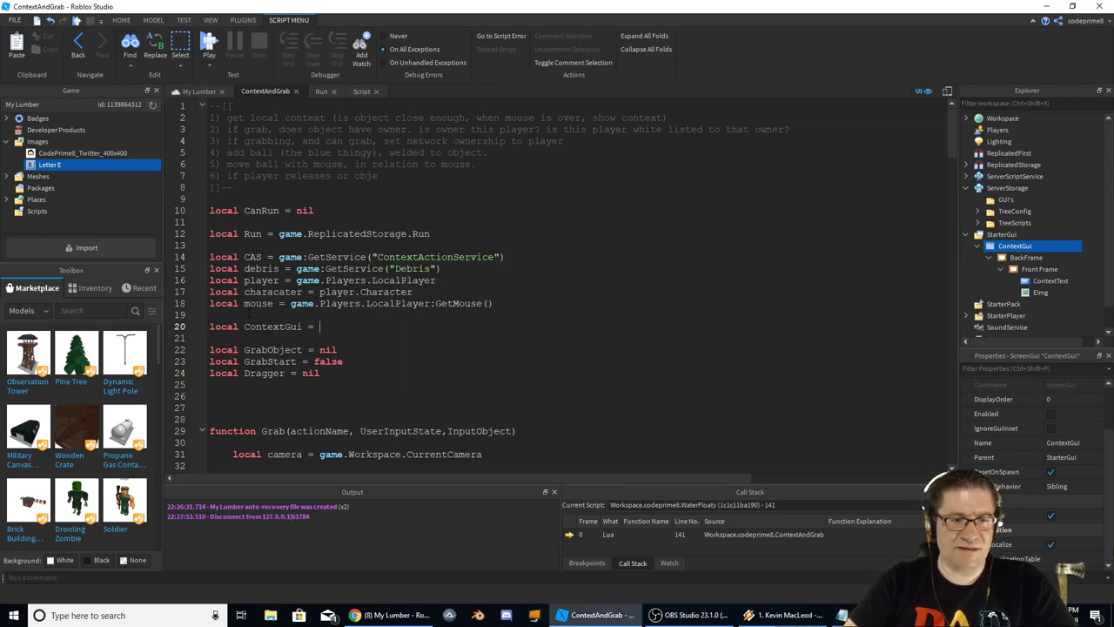
{"action": "type", "text": "players.<playername>.PlayerGui.ContextGui.BackFrame.FrontFrame.ContextText.Value"}
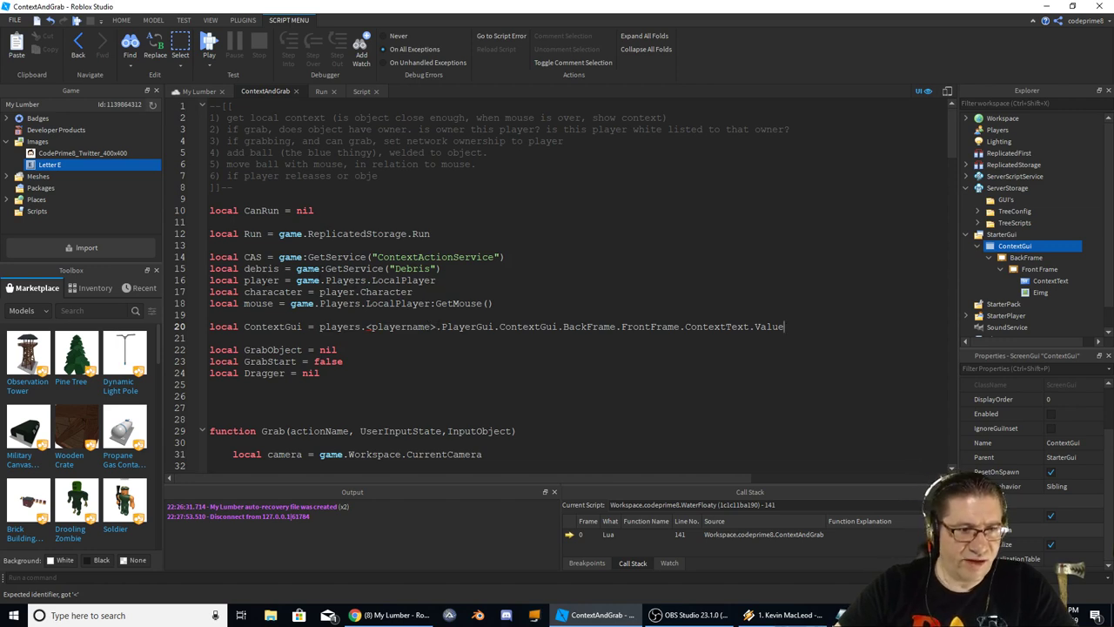
{"action": "double_click", "coordinate": [261, 280]}
{"action": "key", "text": "ctrl+c"}
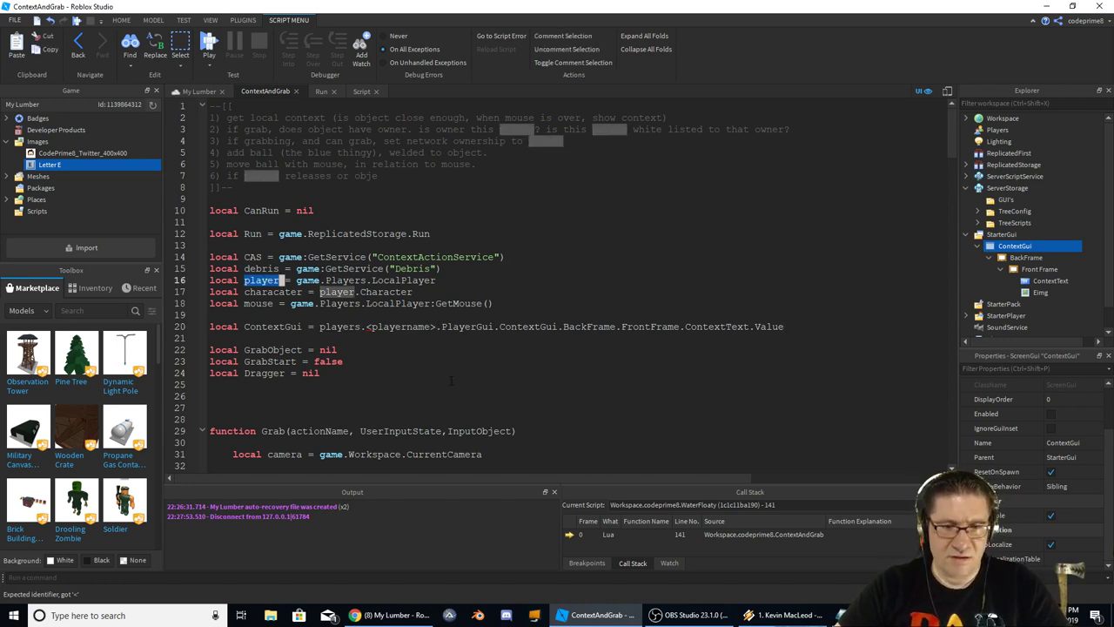
{"action": "left_click_drag", "start_coordinate": [430, 327], "coordinate": [320, 326]}
{"action": "key", "text": "ctrl+v"}
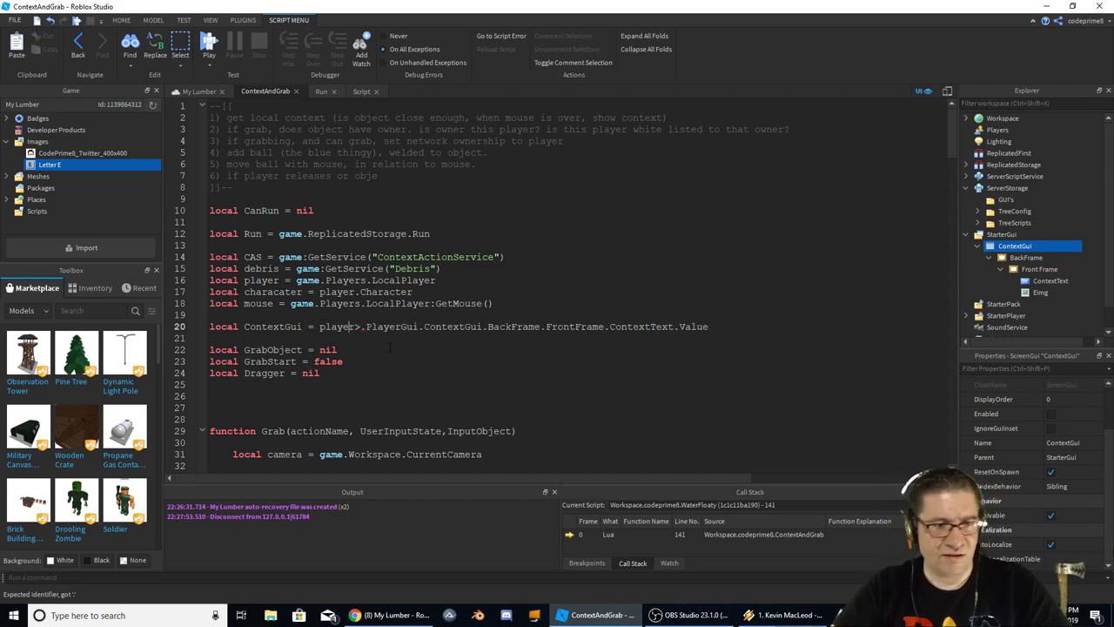
{"action": "key", "text": "Delete"}
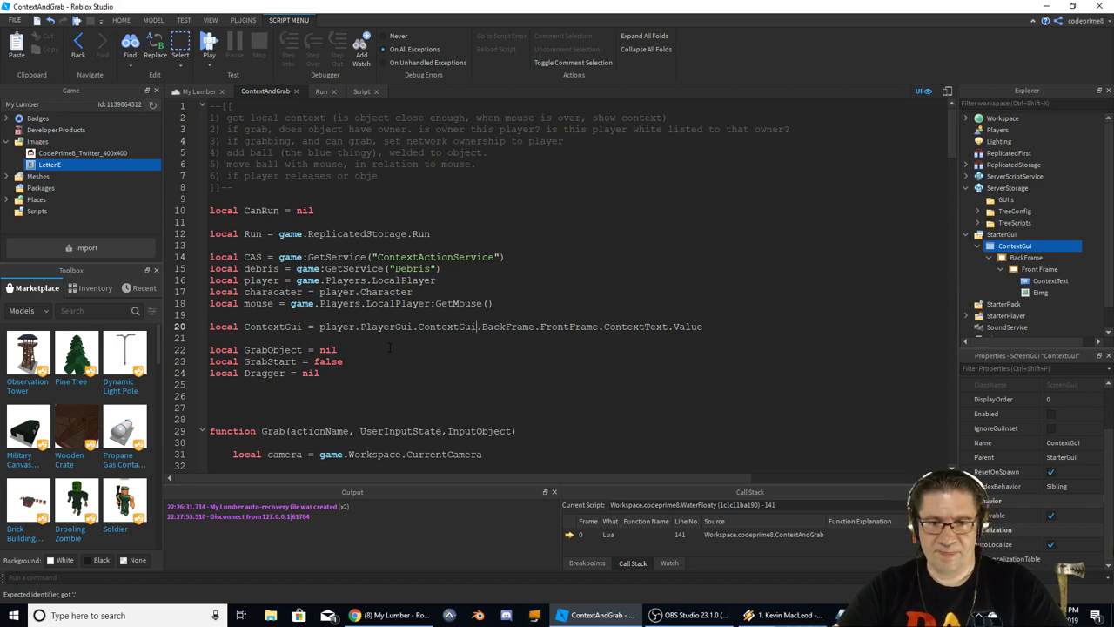
Move the BackFrame path tail onto a new line 21 as local ContextText = player.BackFrame…
{"action": "key", "text": "Left"}
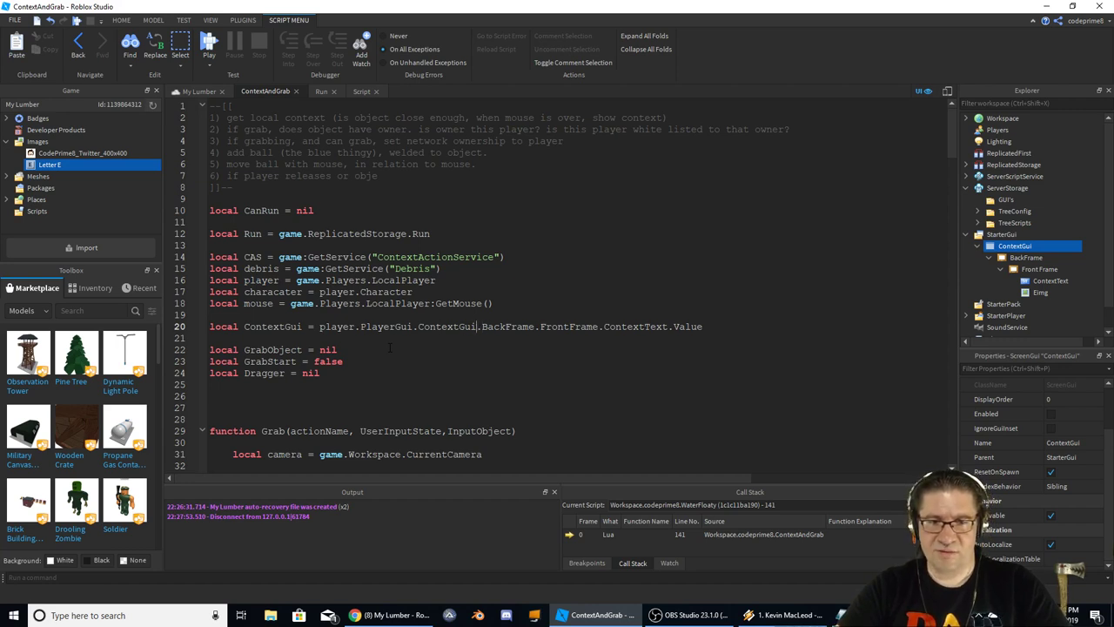
{"action": "key", "text": "shift+End"}
{"action": "key", "text": "ctrl+c"}
{"action": "key", "text": "Delete"}
{"action": "key", "text": "Return"}
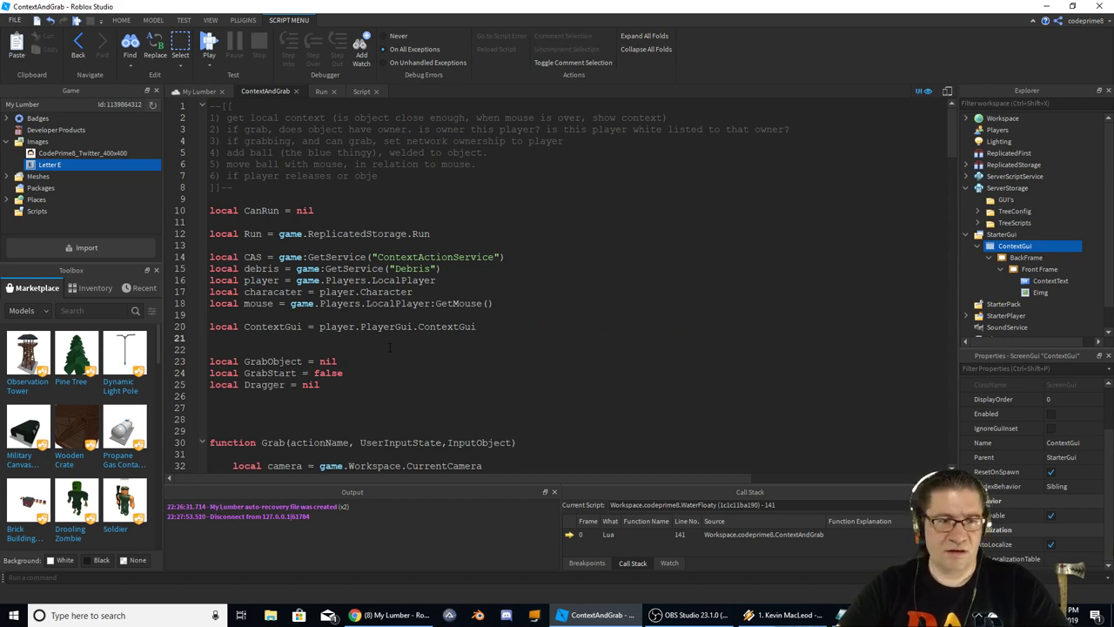
{"action": "type", "text": "local"}
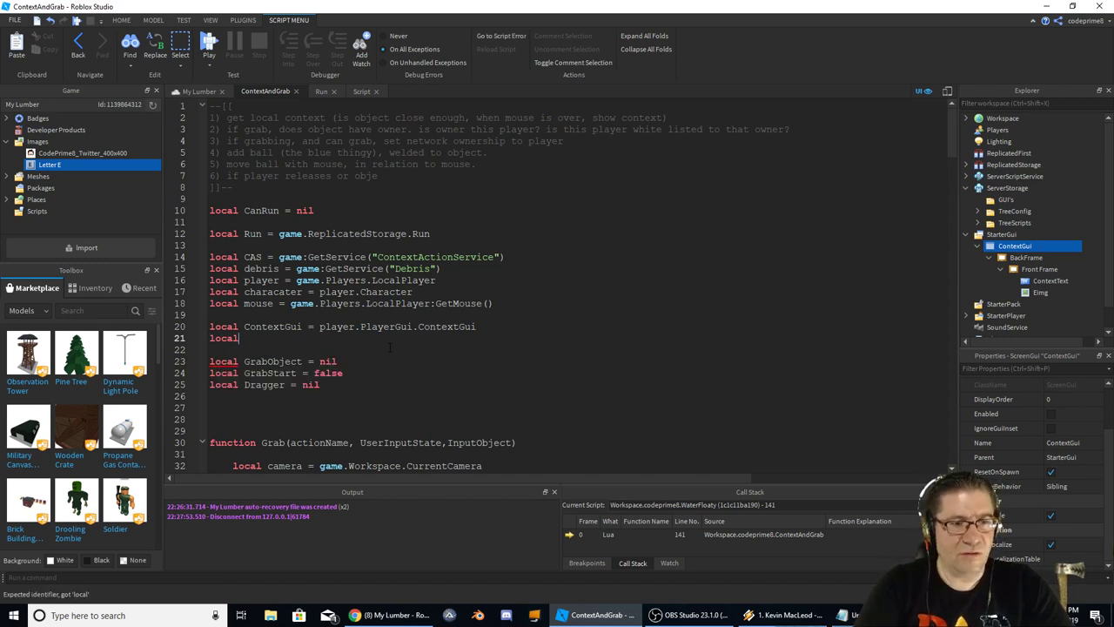
{"action": "type", "text": " ContextTe"}
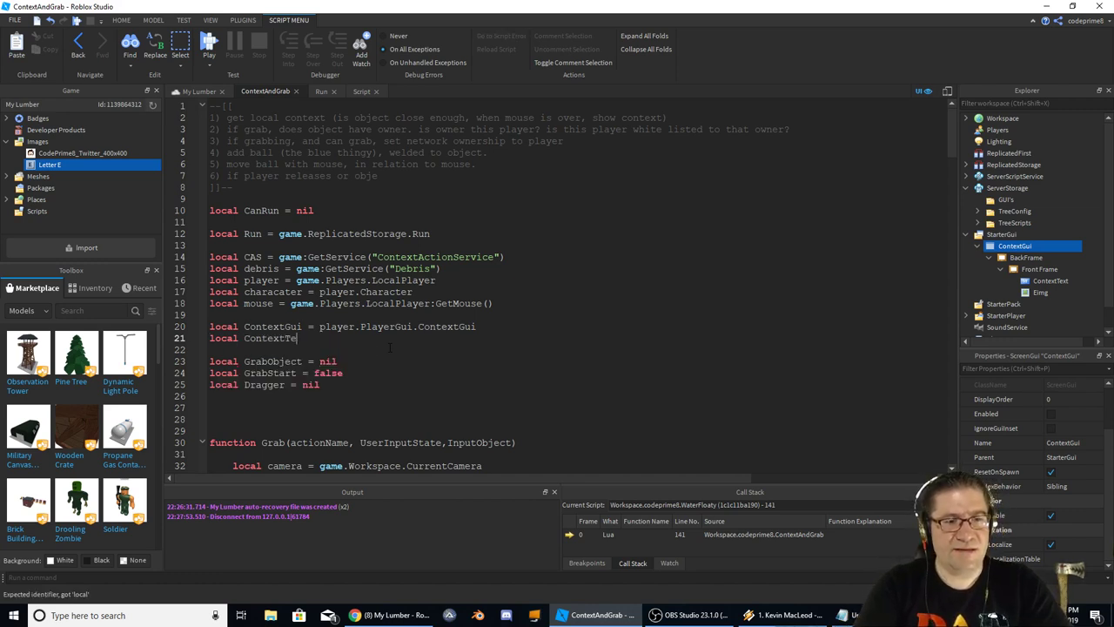
{"action": "type", "text": "xt ="}
{"action": "key", "text": "ctrl+v"}
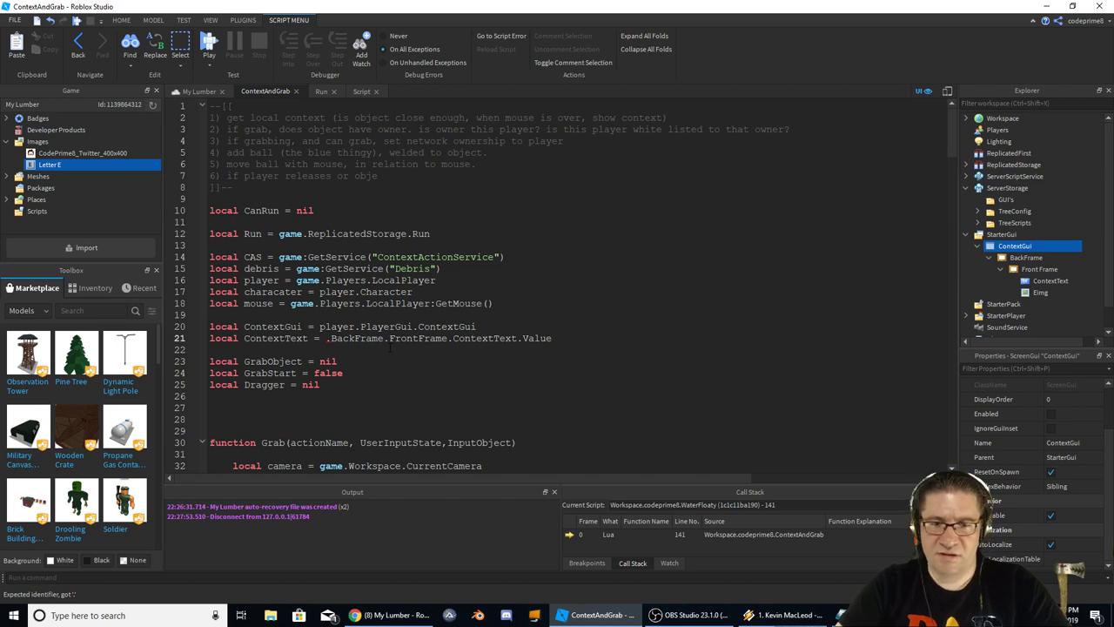
{"action": "double_click", "coordinate": [337, 327]}
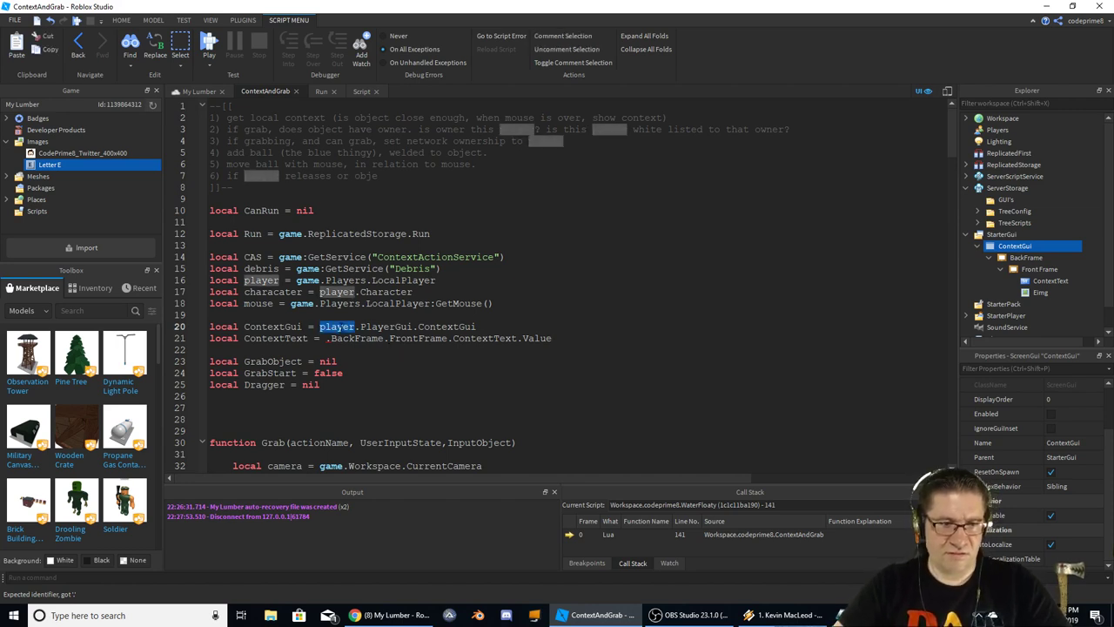
{"action": "key", "text": "ctrl+c"}
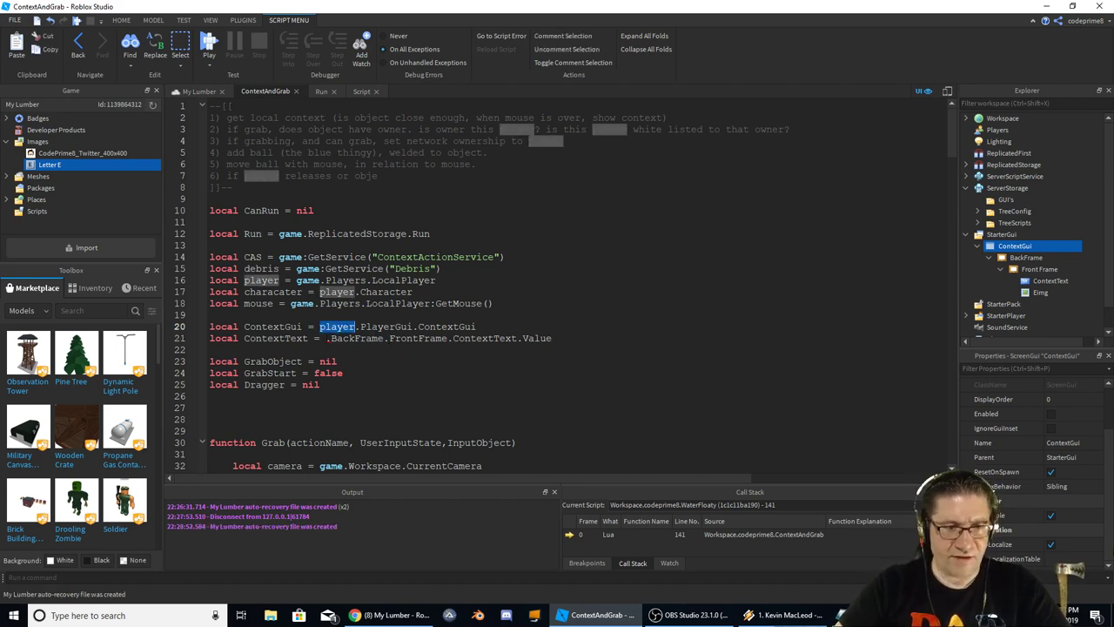
{"action": "left_click", "coordinate": [326, 338]}
{"action": "key", "text": "ctrl+v"}
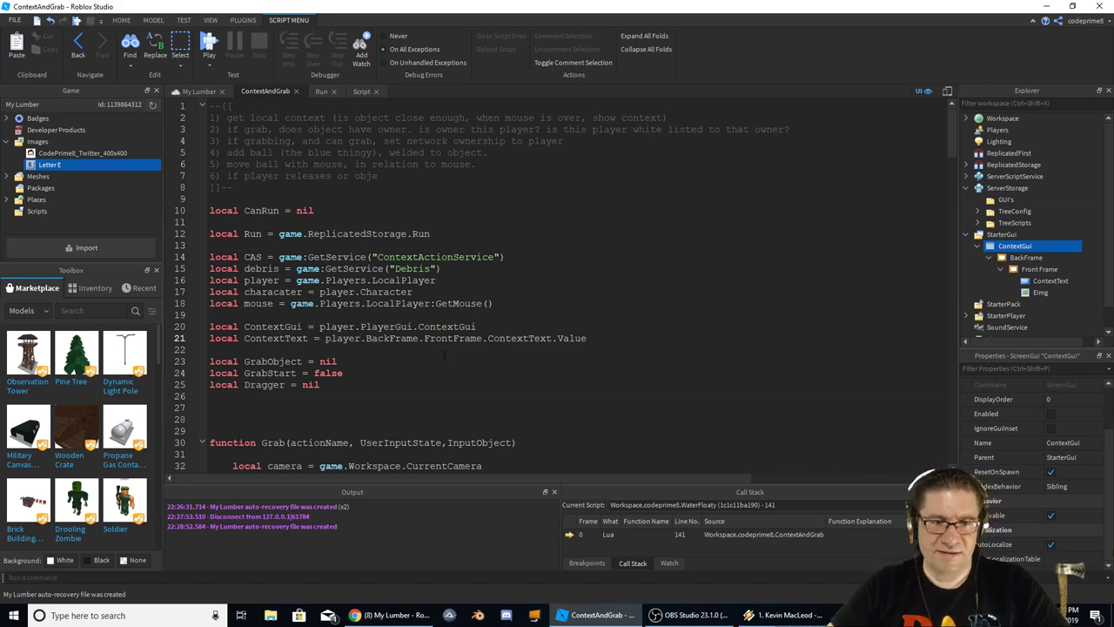
Make line 21 read ContextGui.BackFrame.FrontFrame.ContextText, dropping the trailing .Value
{"action": "left_click_drag", "start_coordinate": [476, 326], "coordinate": [361, 326]}
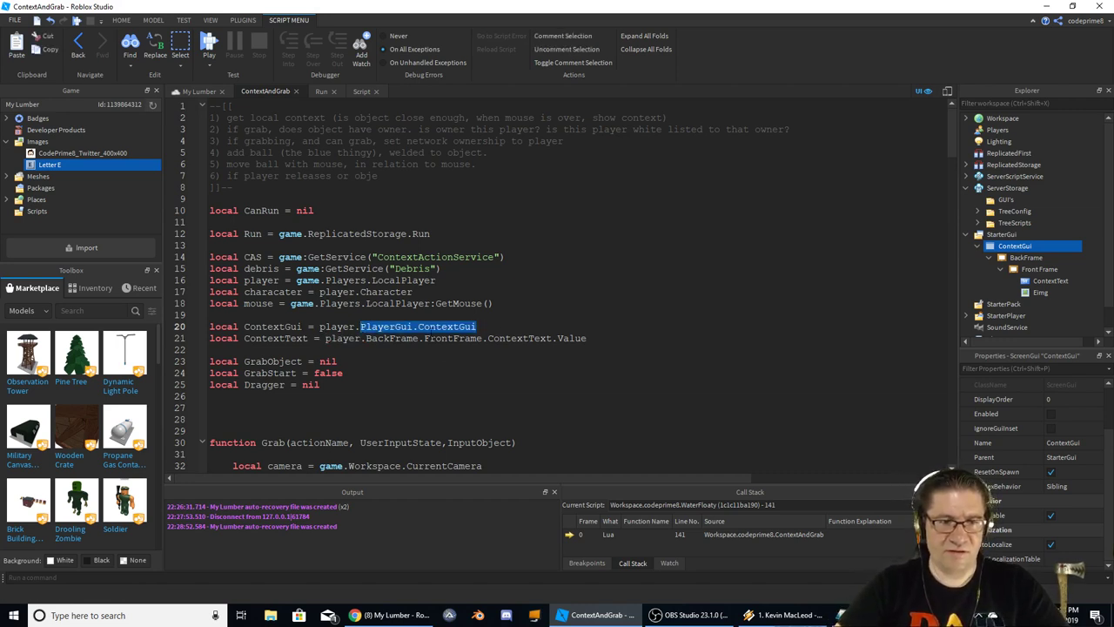
{"action": "left_click", "coordinate": [423, 332]}
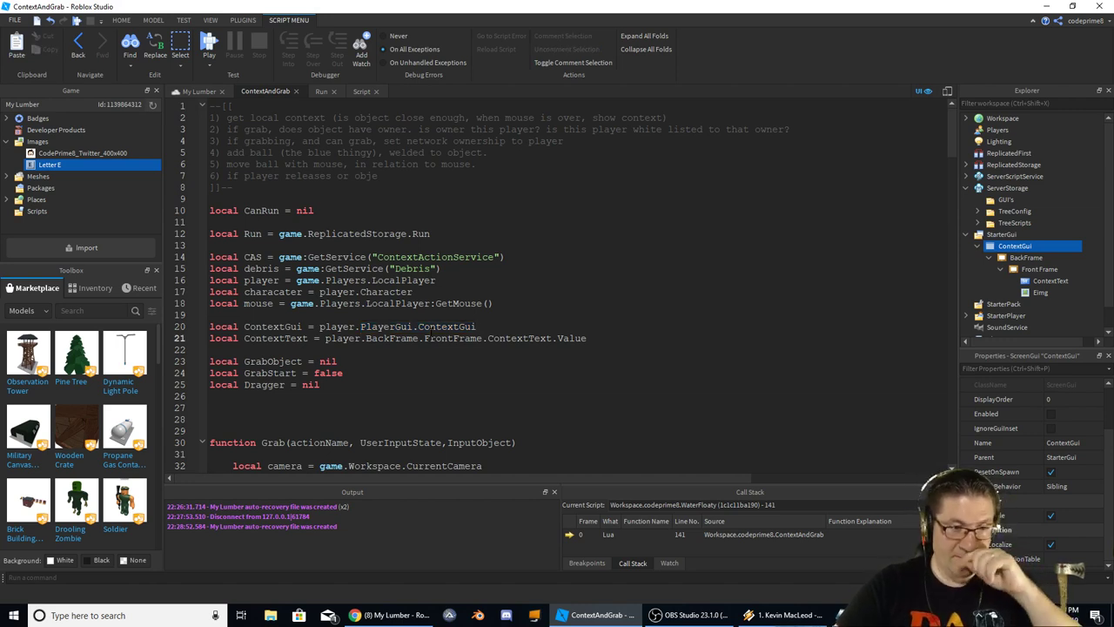
{"action": "key", "text": "BackSpace"}
{"action": "key", "text": "BackSpace"}
{"action": "key", "text": "BackSpace"}
{"action": "key", "text": "BackSpace"}
{"action": "key", "text": "BackSpace"}
{"action": "key", "text": "BackSpace"}
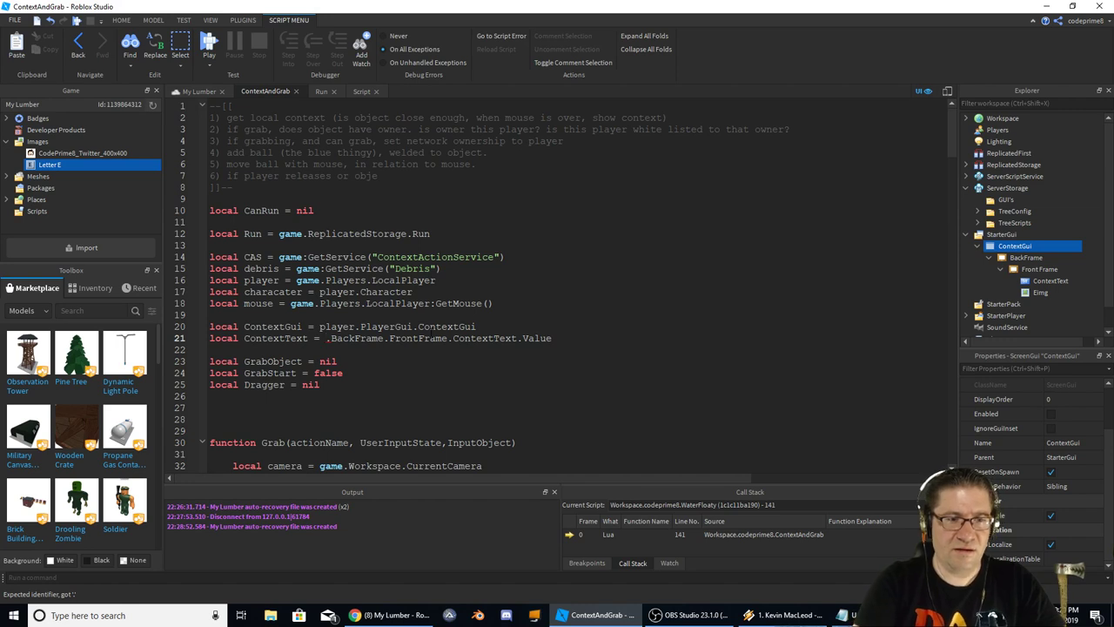
{"action": "type", "text": "ContextGui"}
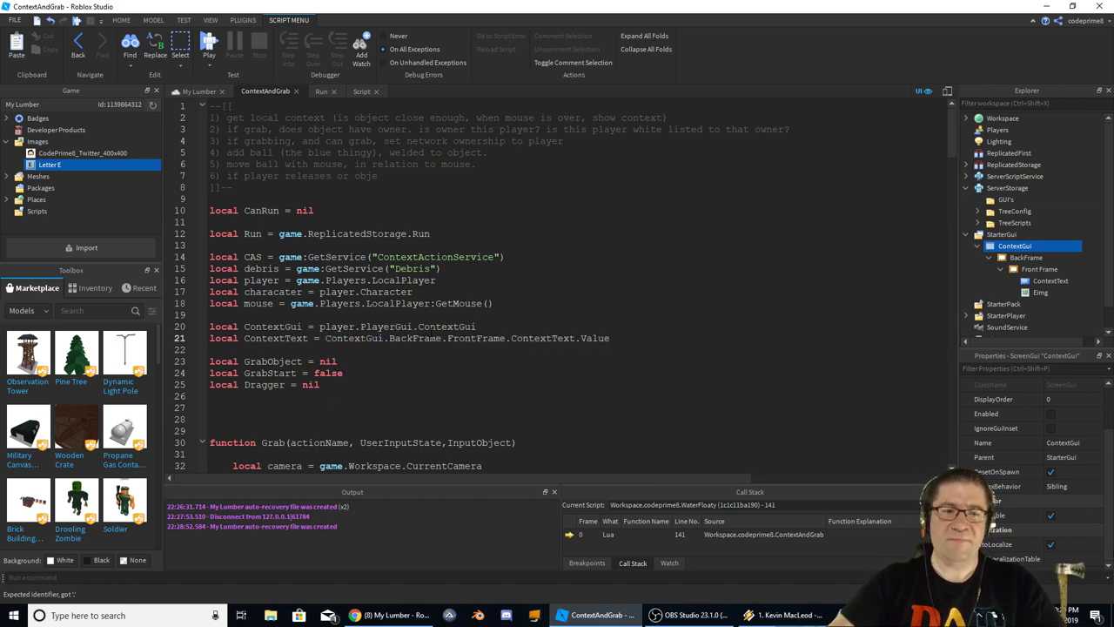
{"action": "double_click", "coordinate": [476, 338]}
{"action": "left_click", "coordinate": [539, 338]}
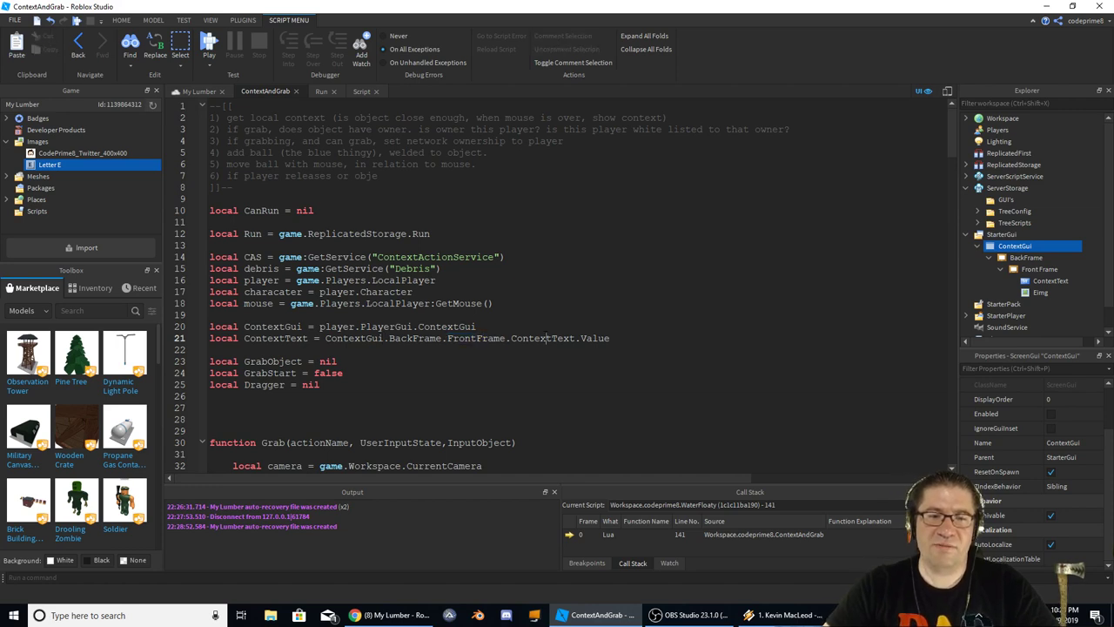
{"action": "double_click", "coordinate": [595, 338]}
{"action": "key", "text": "Right"}
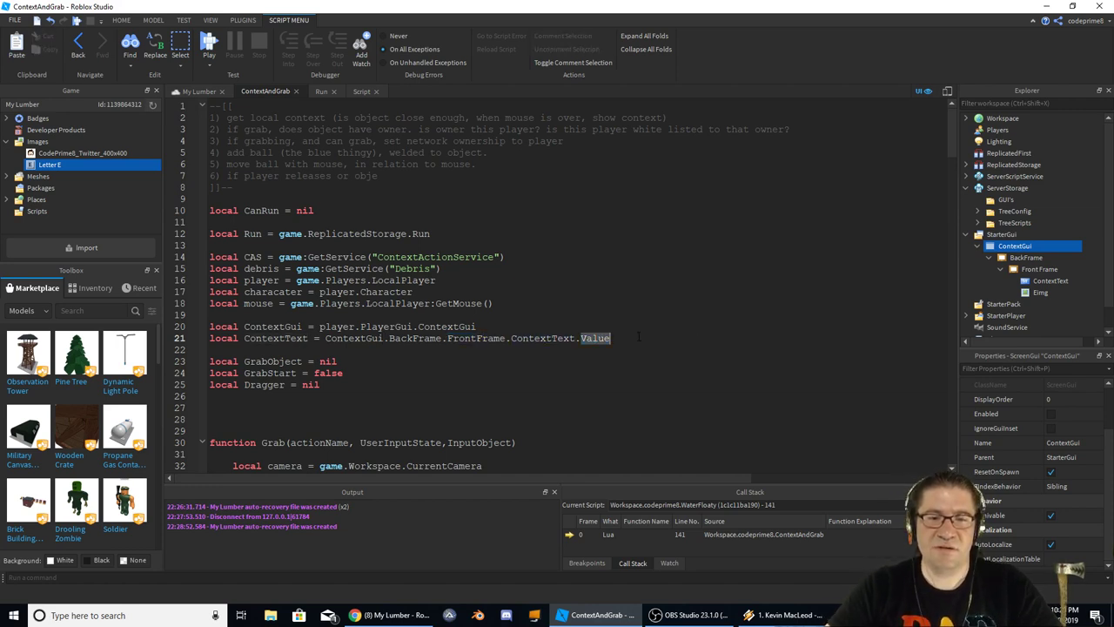
{"action": "key", "text": "BackSpace"}
{"action": "key", "text": "BackSpace"}
{"action": "key", "text": "BackSpace"}
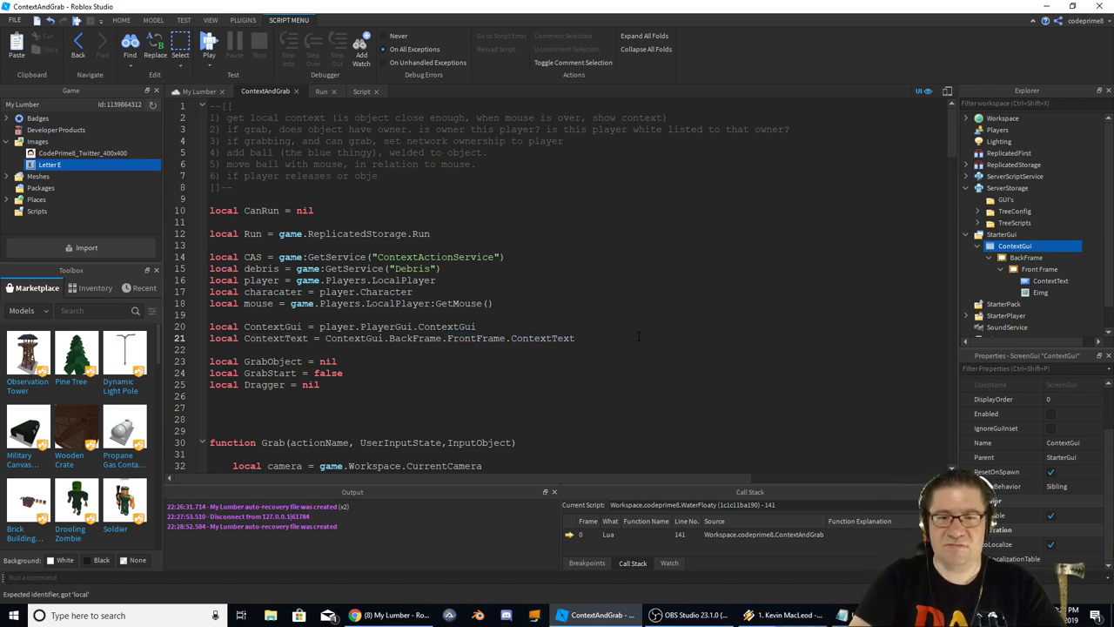
Scroll through the script to review the MouseMovement binding and where the Move action is handled
{"action": "scroll", "coordinate": [638, 336], "scroll_direction": "down", "scroll_amount": 9}
{"action": "scroll", "coordinate": [513, 362], "scroll_direction": "down", "scroll_amount": 17}
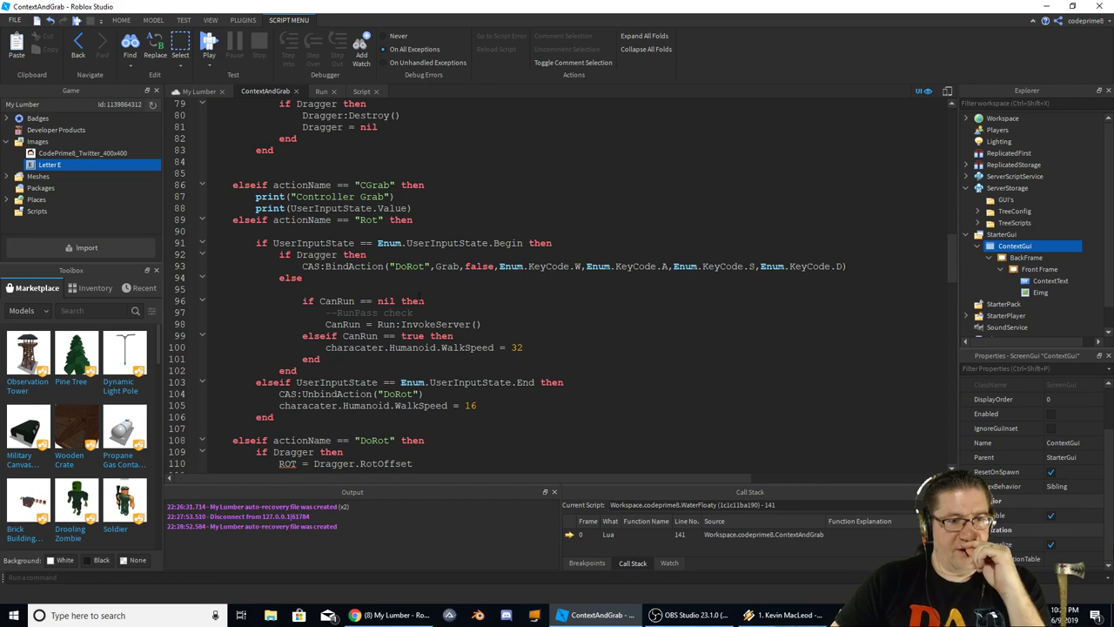
{"action": "scroll", "coordinate": [421, 301], "scroll_direction": "down", "scroll_amount": 20}
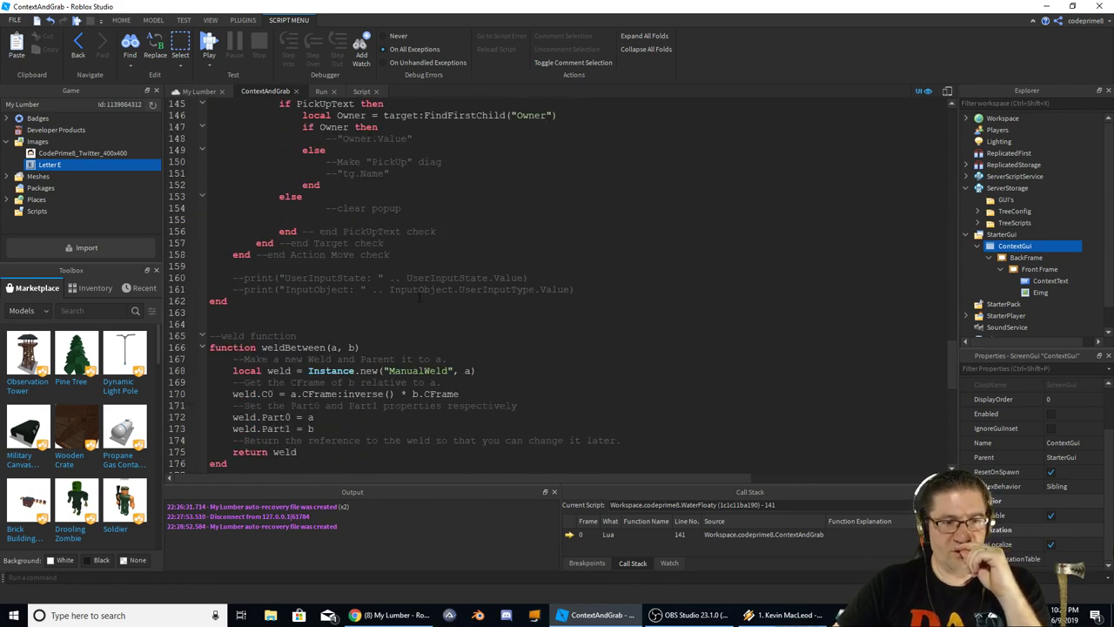
{"action": "scroll", "coordinate": [420, 301], "scroll_direction": "down", "scroll_amount": 15}
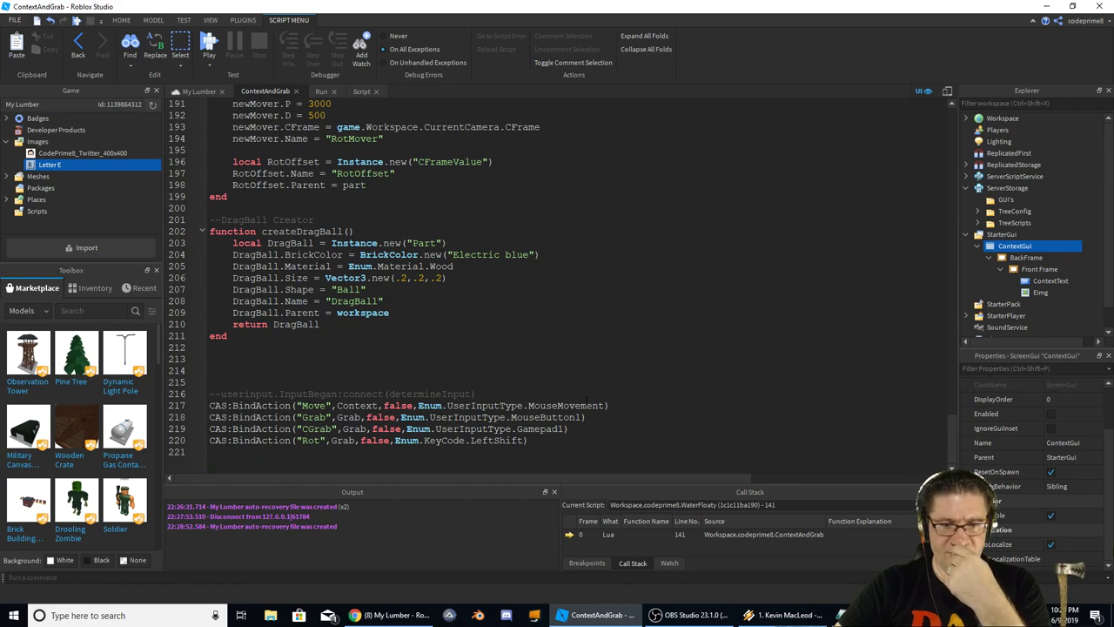
{"action": "double_click", "coordinate": [548, 405]}
{"action": "scroll", "coordinate": [353, 365], "scroll_direction": "up", "scroll_amount": 1}
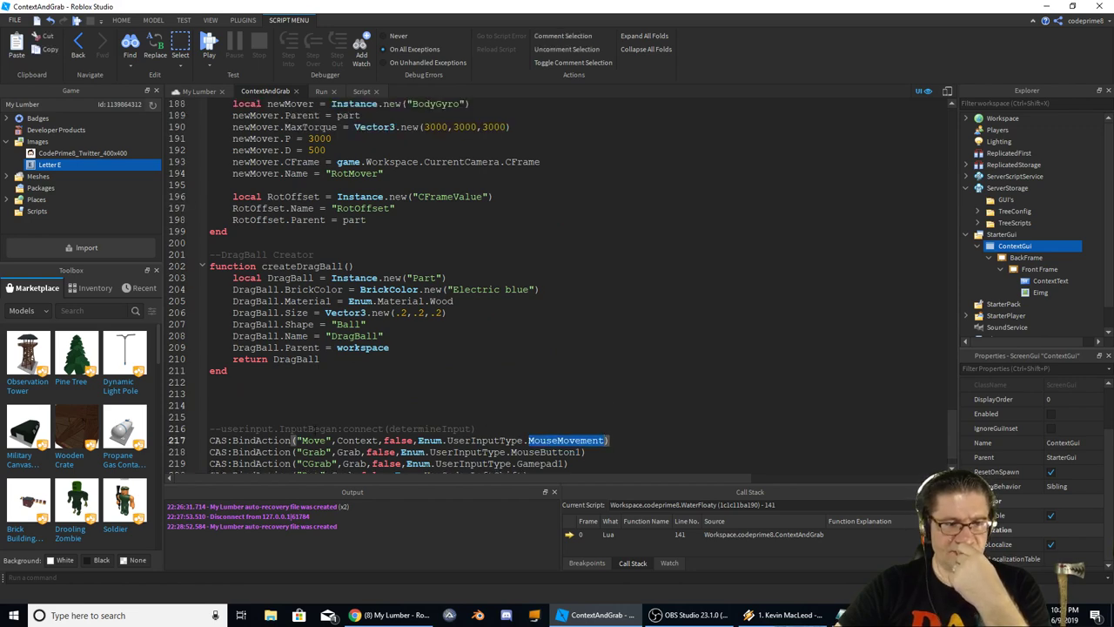
{"action": "double_click", "coordinate": [315, 441]}
{"action": "scroll", "coordinate": [314, 436], "scroll_direction": "up", "scroll_amount": 20}
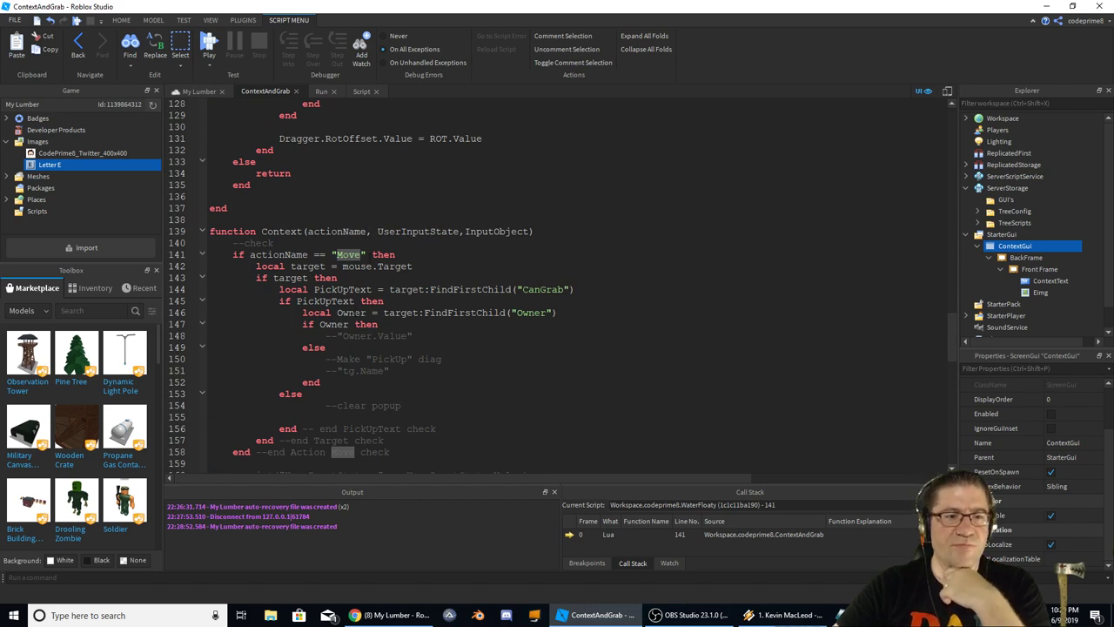
Check the local Owner = target:FindFirstChild("Owner") line 146 and move to the Owner.Value comment
{"action": "left_click_drag", "start_coordinate": [326, 336], "coordinate": [342, 336]}
{"action": "left_click", "coordinate": [323, 313]}
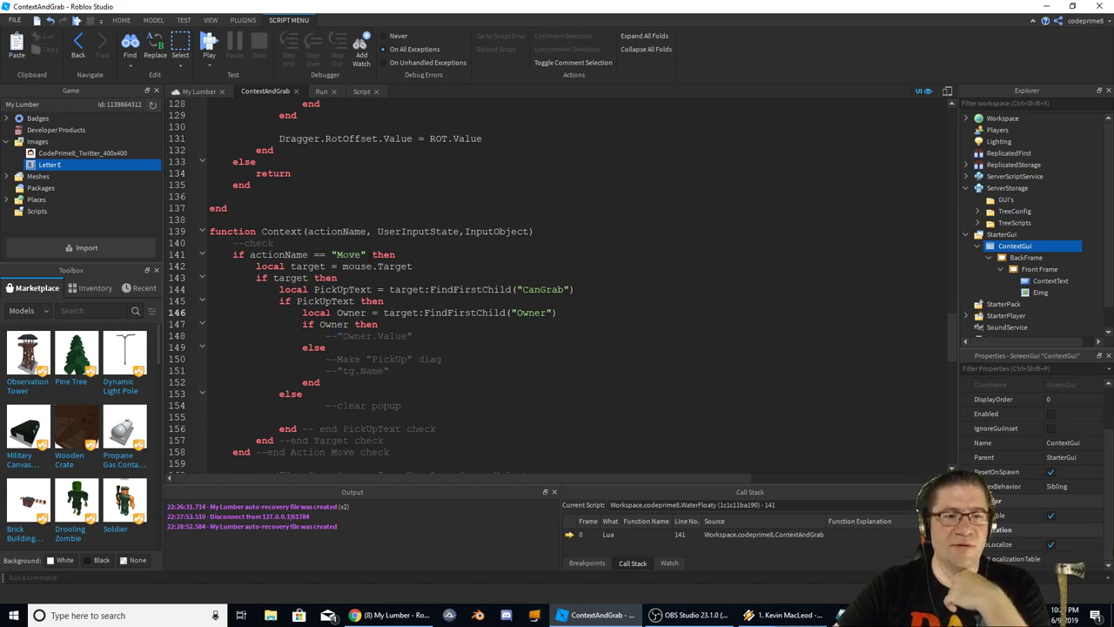
{"action": "double_click", "coordinate": [317, 313]}
{"action": "left_click", "coordinate": [348, 313]}
{"action": "double_click", "coordinate": [403, 312]}
{"action": "left_click", "coordinate": [454, 312]}
{"action": "double_click", "coordinate": [454, 312]}
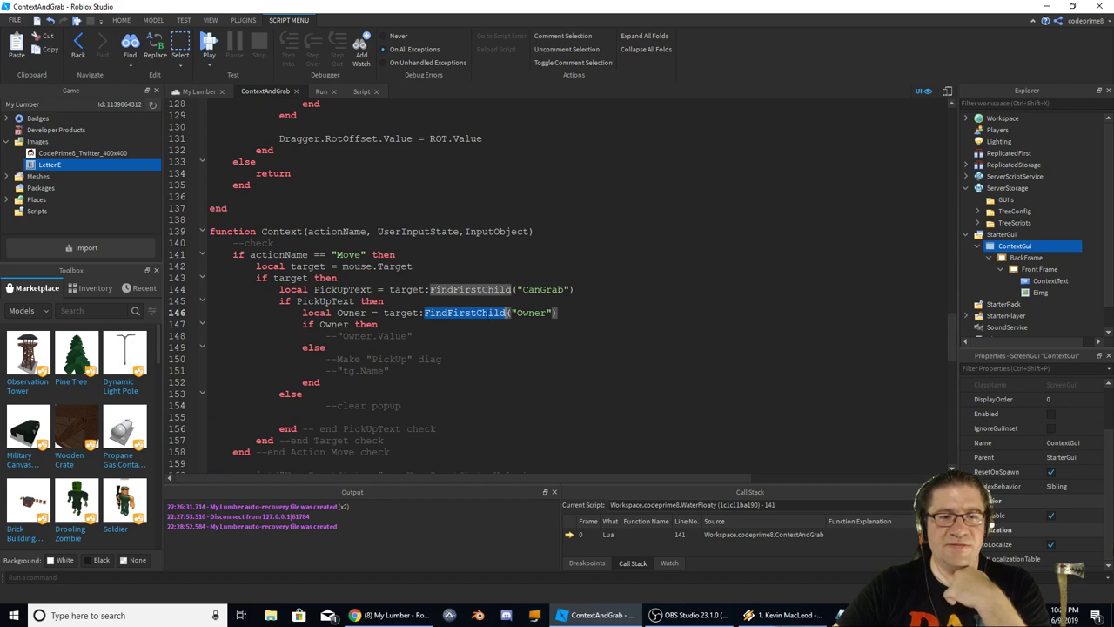
{"action": "double_click", "coordinate": [531, 312]}
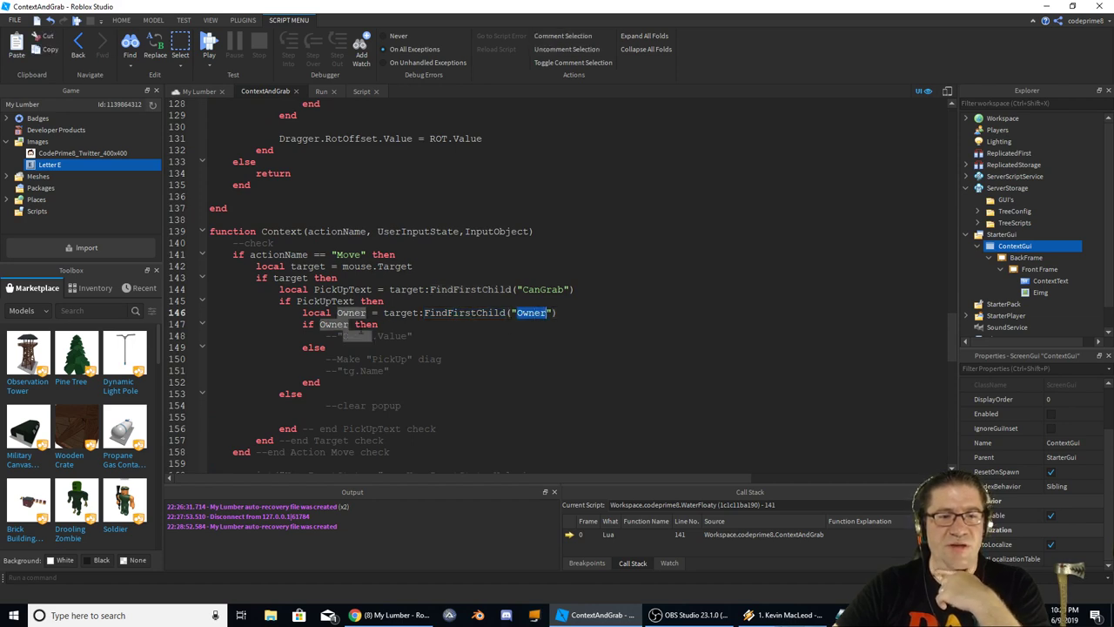
{"action": "double_click", "coordinate": [457, 313]}
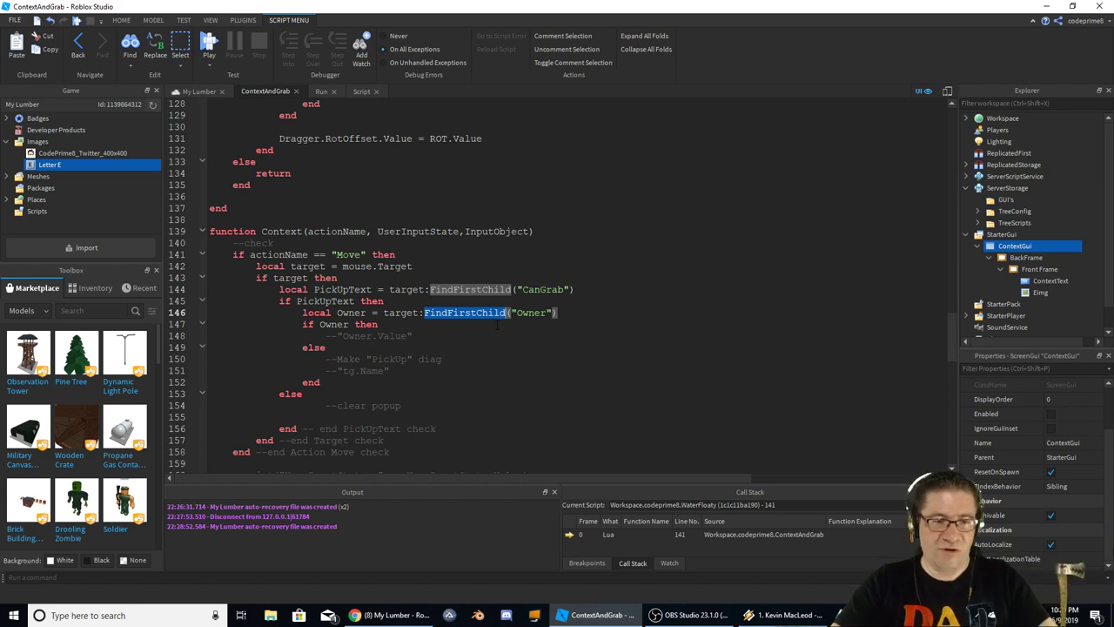
{"action": "left_click", "coordinate": [558, 313]}
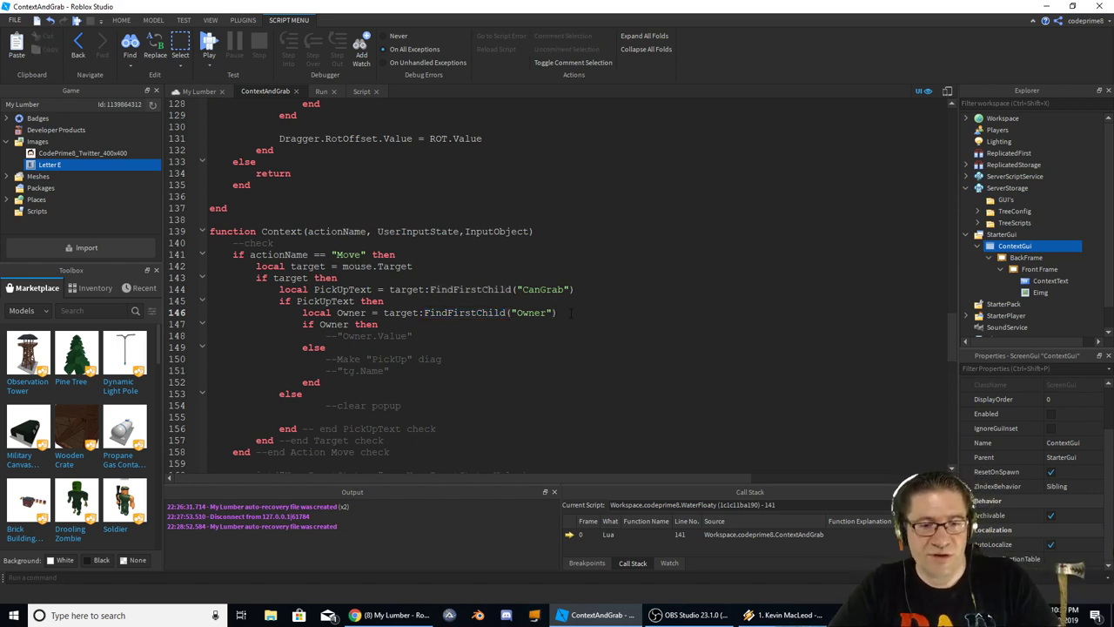
{"action": "key", "text": "Down"}
{"action": "key", "text": "Down"}
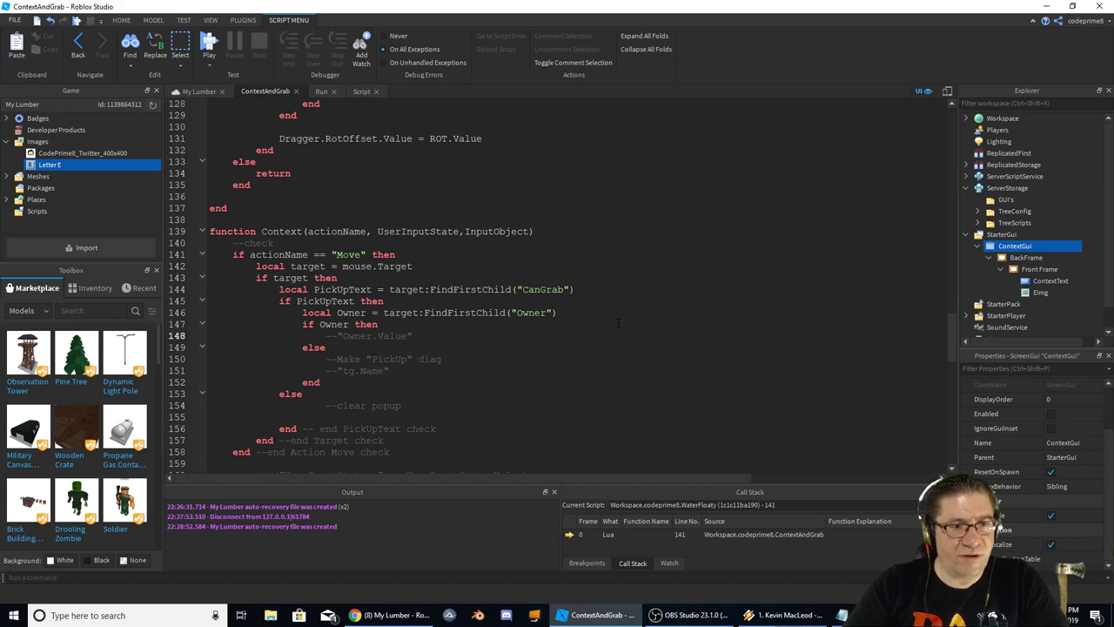
{"action": "scroll", "coordinate": [600, 315], "scroll_direction": "down", "scroll_amount": 1}
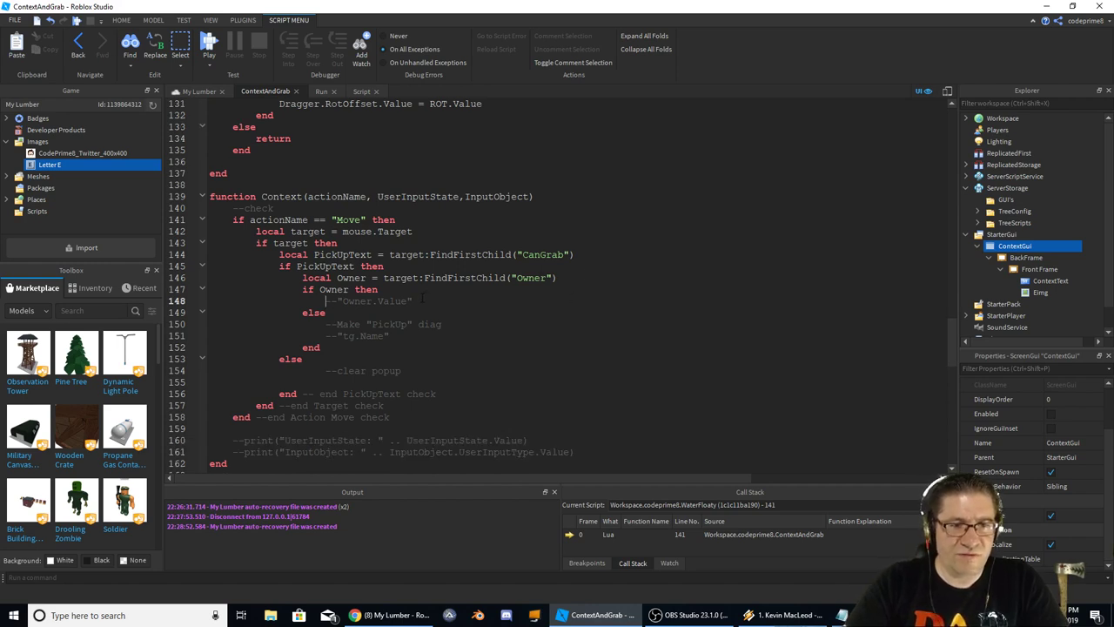
Replace the --"Owner.Value" comment on line 148 with ContextGui.Enable
{"action": "left_click_drag", "start_coordinate": [420, 300], "coordinate": [326, 300]}
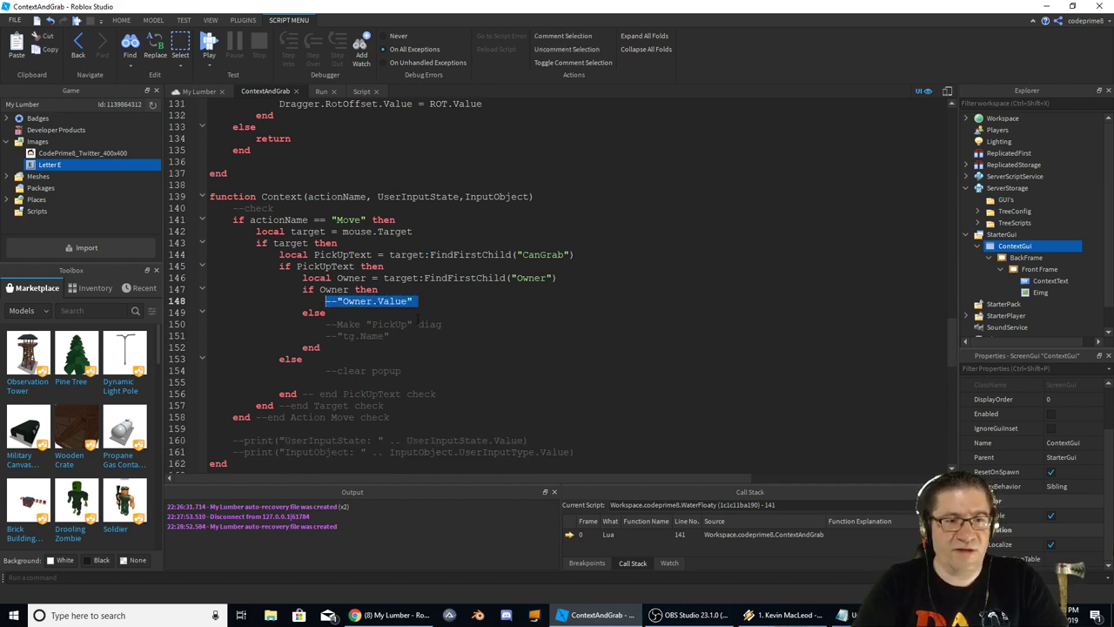
{"action": "type", "text": "Conte"}
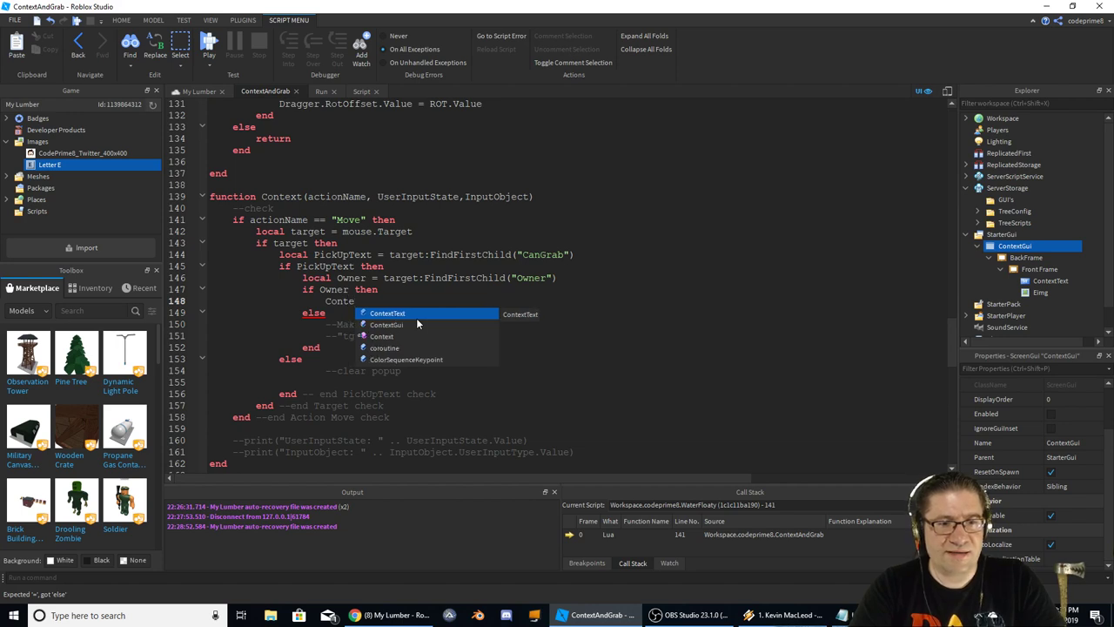
{"action": "key", "text": "Down"}
{"action": "key", "text": "Tab"}
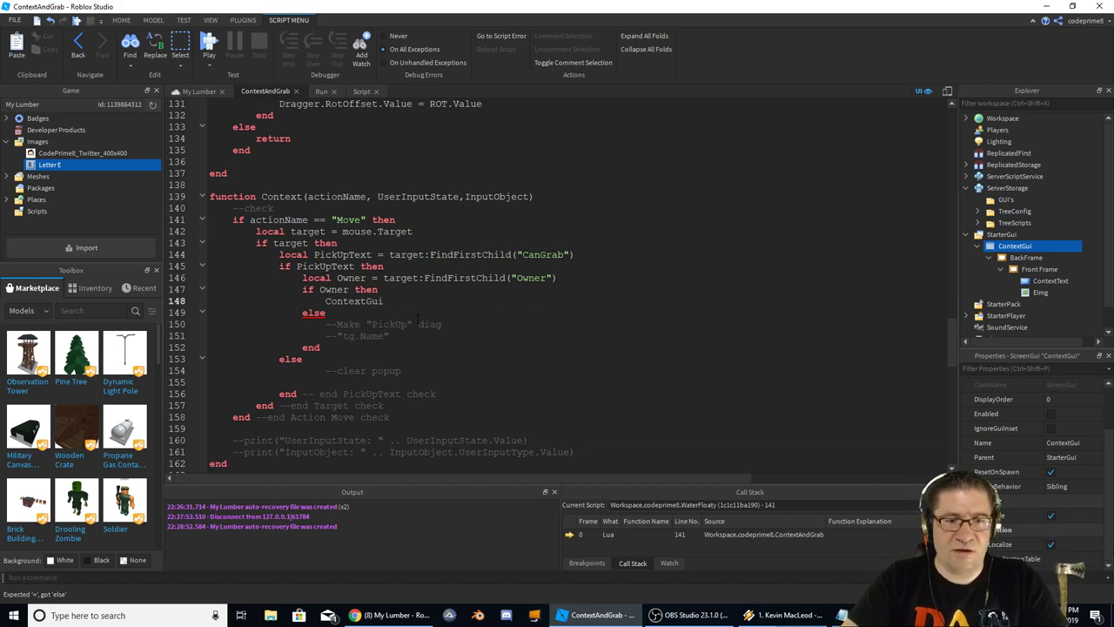
{"action": "type", "text": ".Ena"}
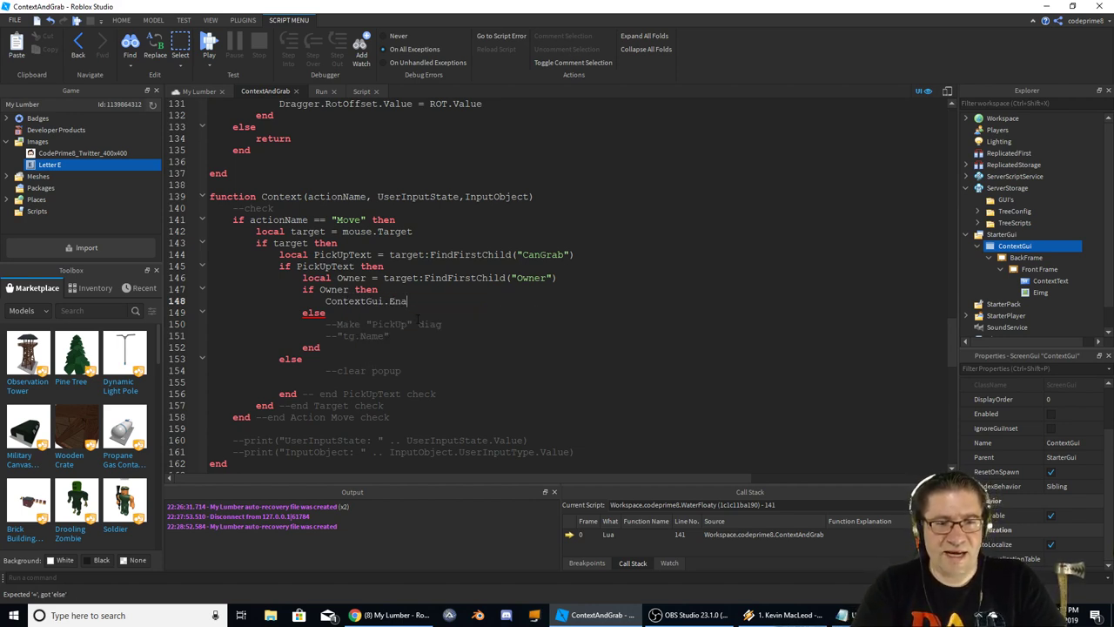
{"action": "type", "text": "bl"}
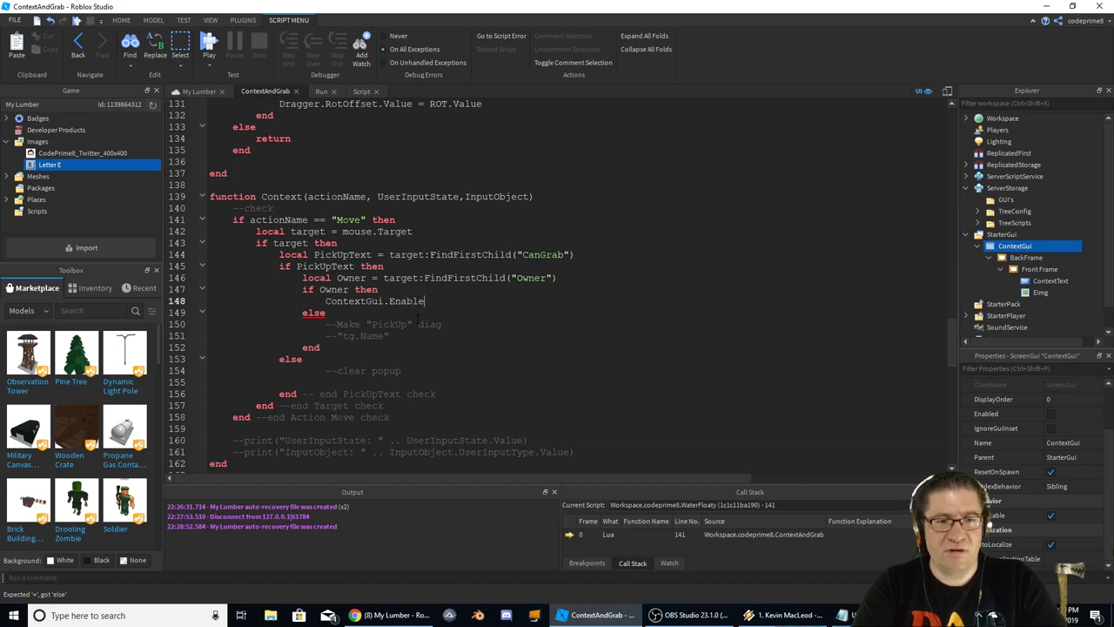
{"action": "type", "text": "e"}
Add ContextText.Value = Owner.Value on a new line above ContextGui.Enable
{"action": "key", "text": "Home"}
{"action": "key", "text": "Return"}
{"action": "key", "text": "Up"}
{"action": "type", "text": "Conte"}
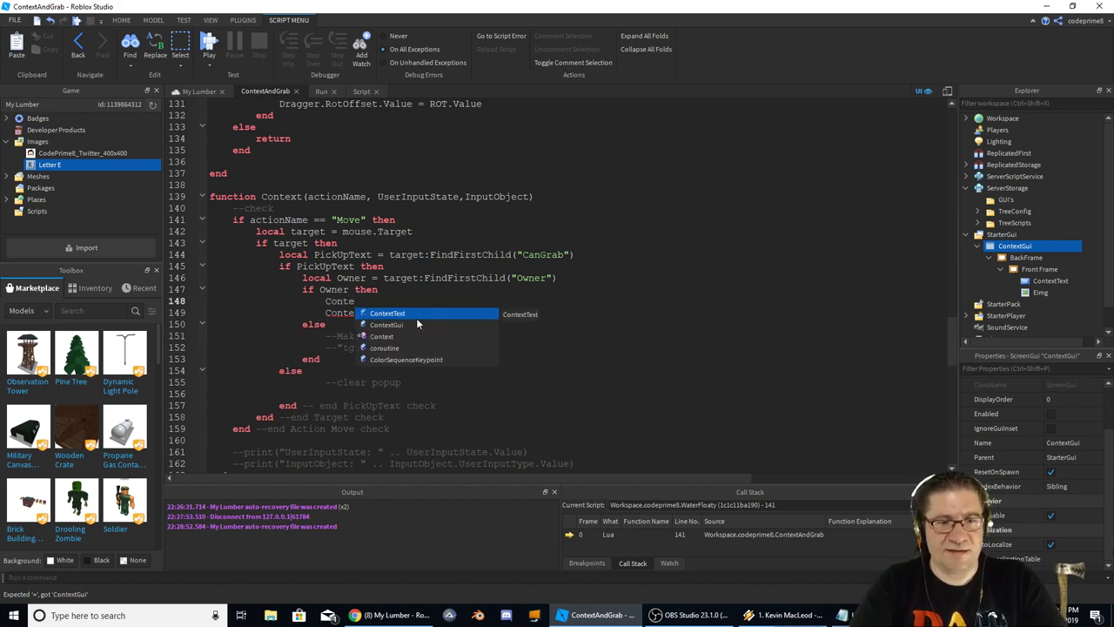
{"action": "key", "text": "Tab"}
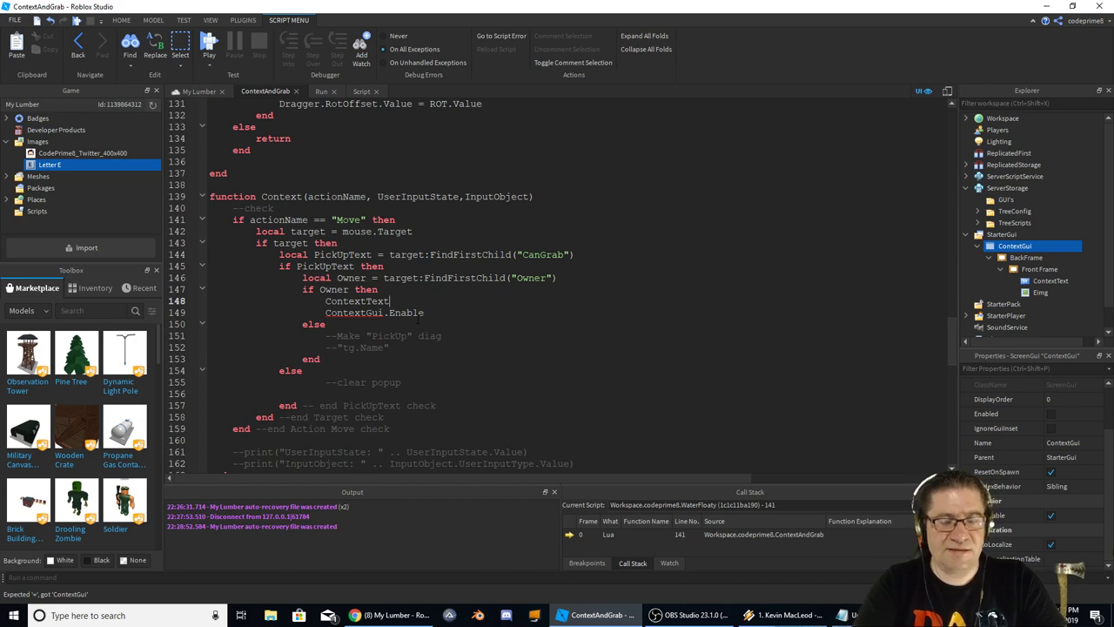
{"action": "type", "text": ".Value = "}
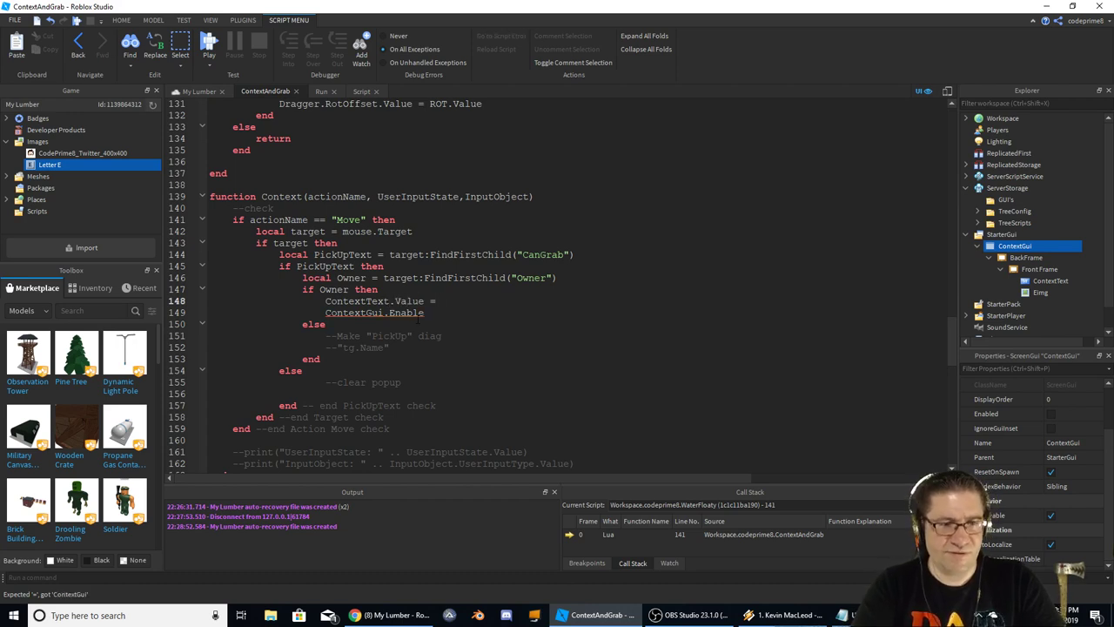
{"action": "type", "text": "Owner.V"}
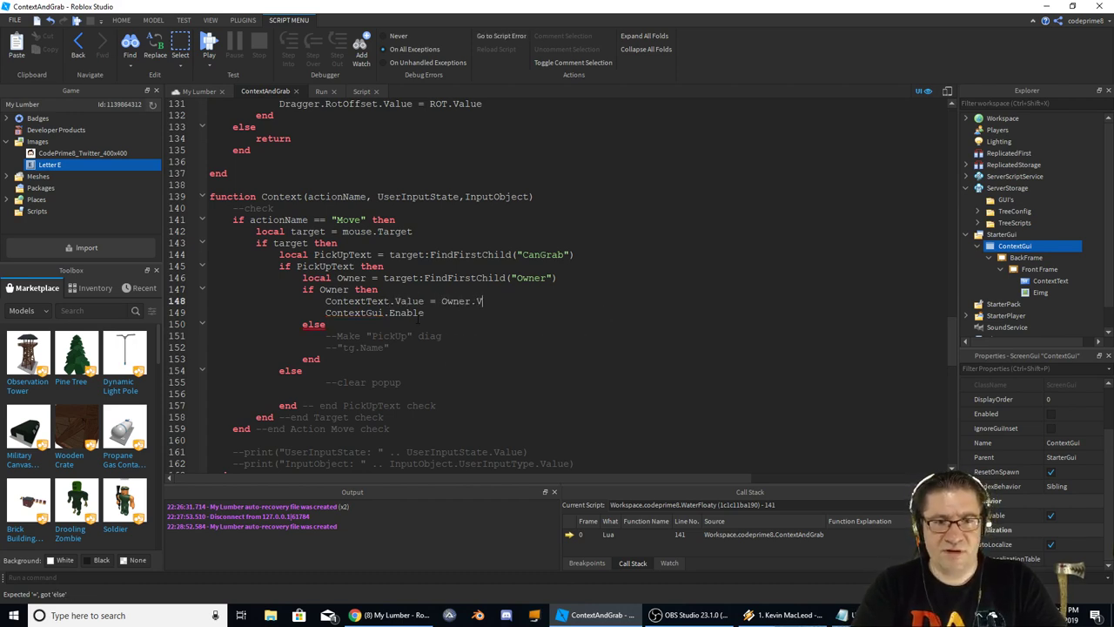
{"action": "type", "text": "alue"}
{"action": "key", "text": "Down"}
{"action": "key", "text": "Down"}
{"action": "key", "text": "Down"}
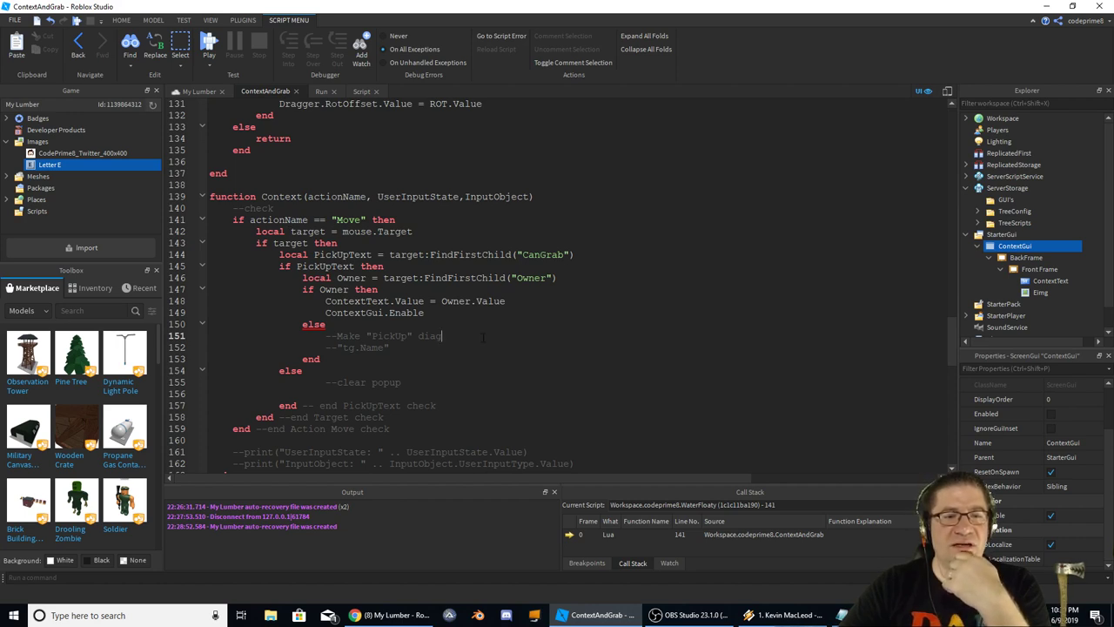
Review the else branch's Make "PickUp" diag comment, then return to the My Lumber place view
{"action": "scroll", "coordinate": [459, 329], "scroll_direction": "down", "scroll_amount": 1}
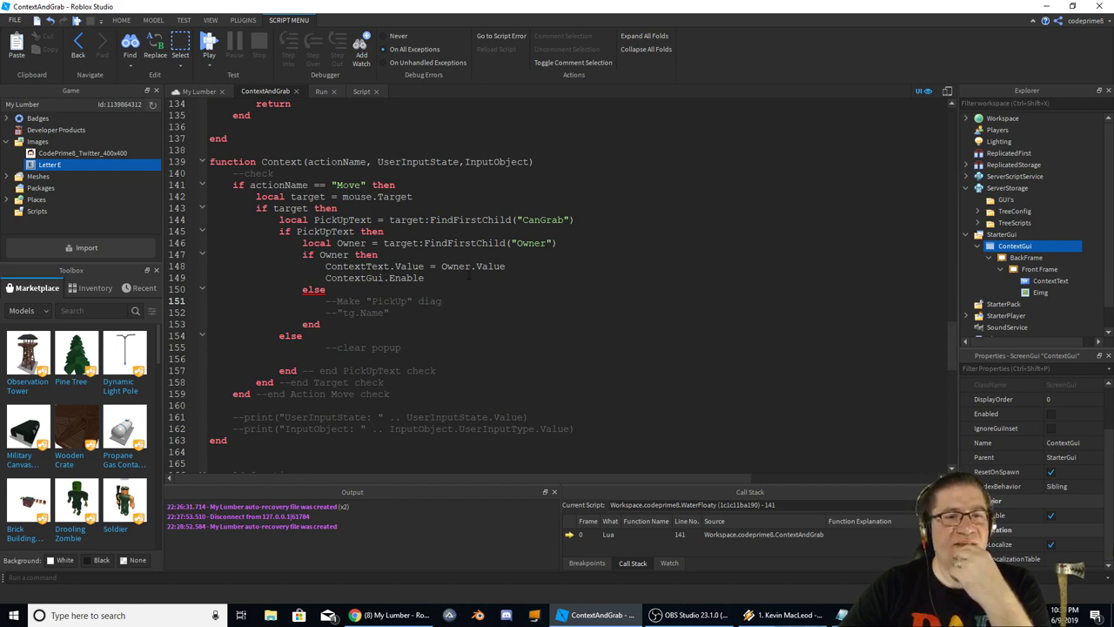
{"action": "left_click", "coordinate": [452, 277]}
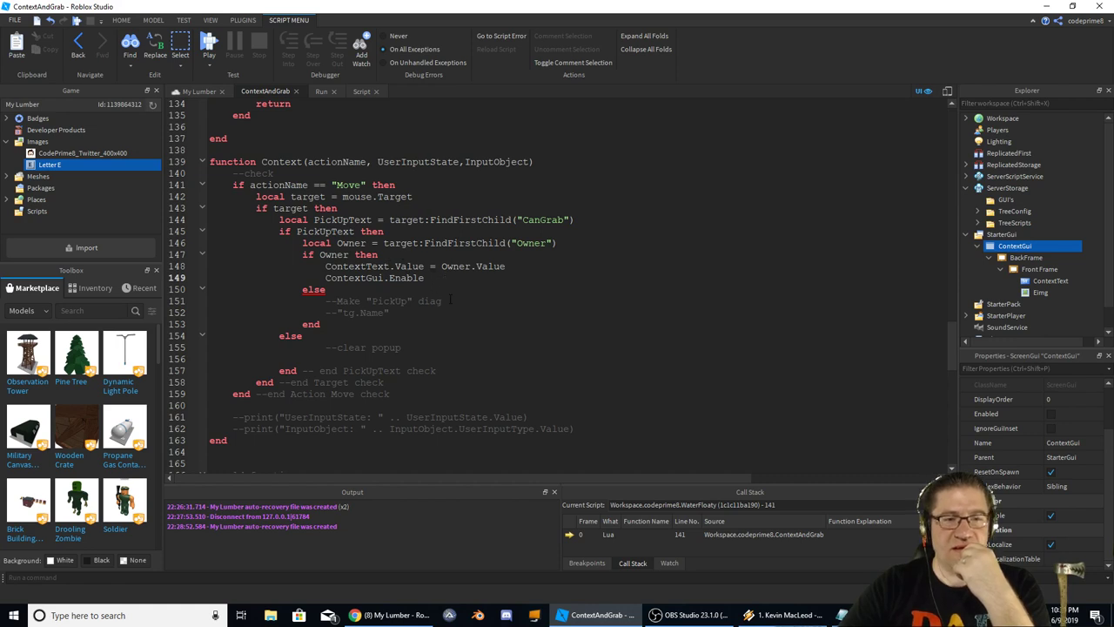
{"action": "left_click", "coordinate": [462, 304]}
{"action": "left_click_drag", "start_coordinate": [464, 301], "coordinate": [328, 303]}
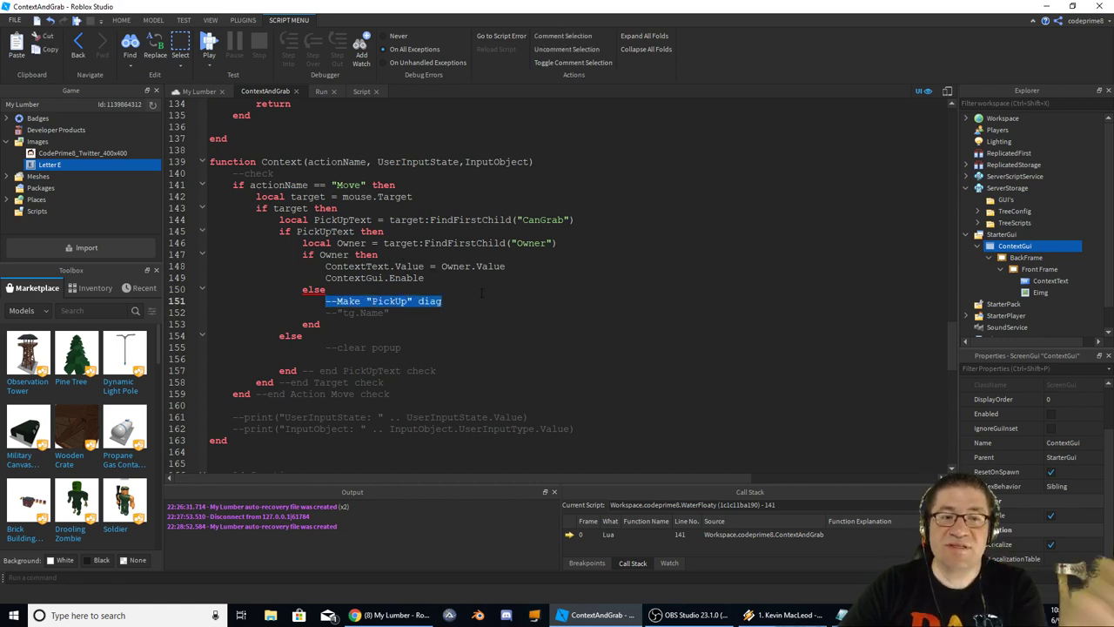
{"action": "double_click", "coordinate": [353, 277]}
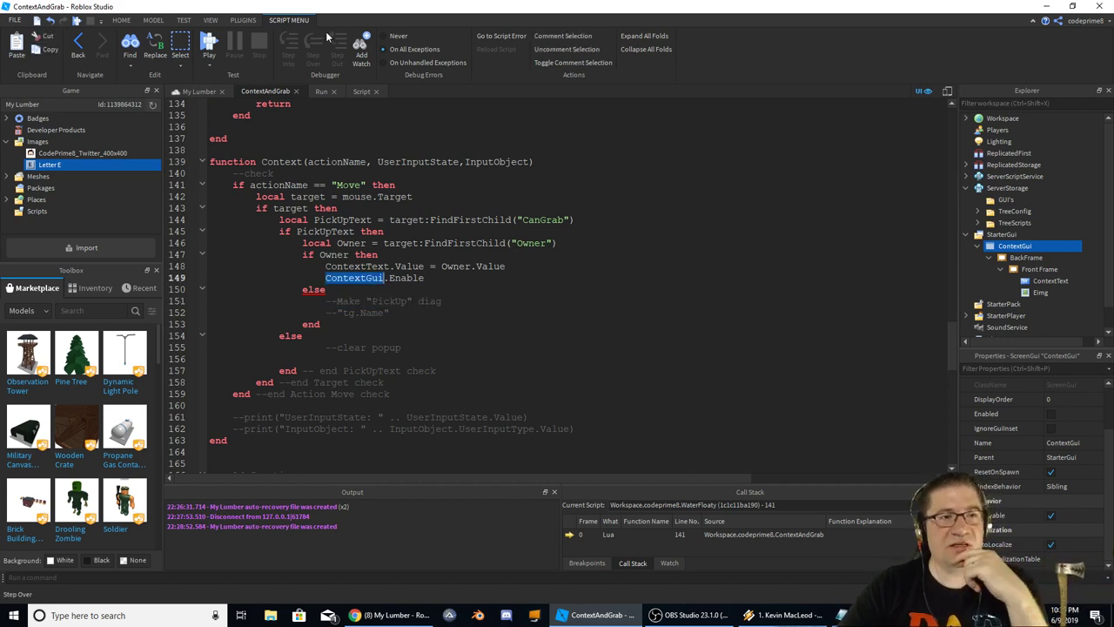
{"action": "left_click", "coordinate": [199, 91]}
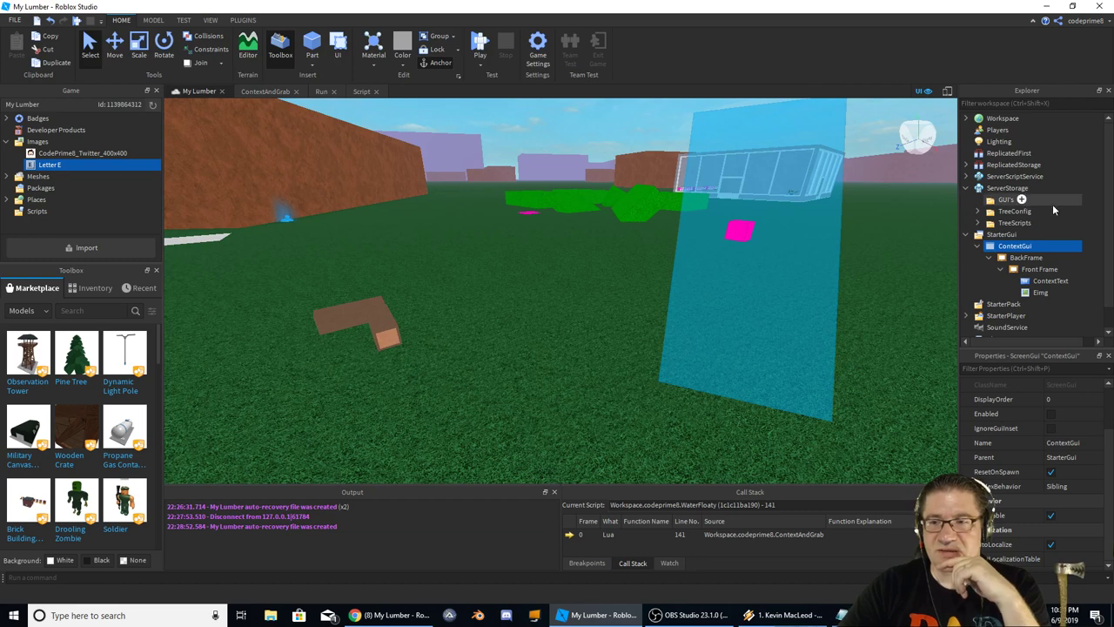
Turn on Enabled for ContextGui in Properties so its E label shows
{"action": "mouse_move", "coordinate": [998, 250]}
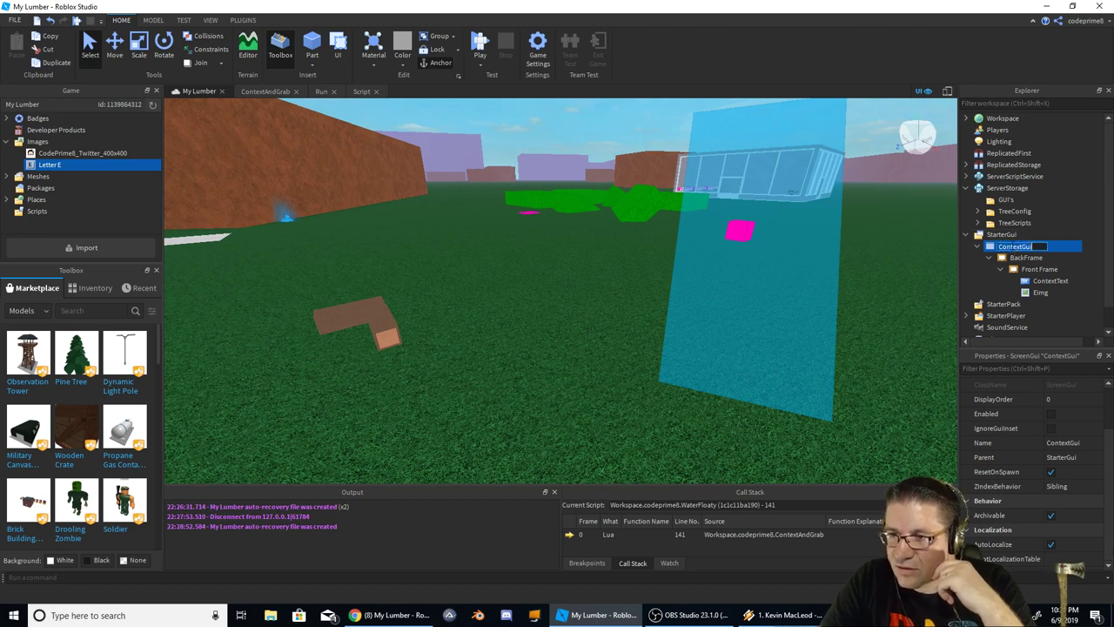
{"action": "left_click", "coordinate": [1009, 251]}
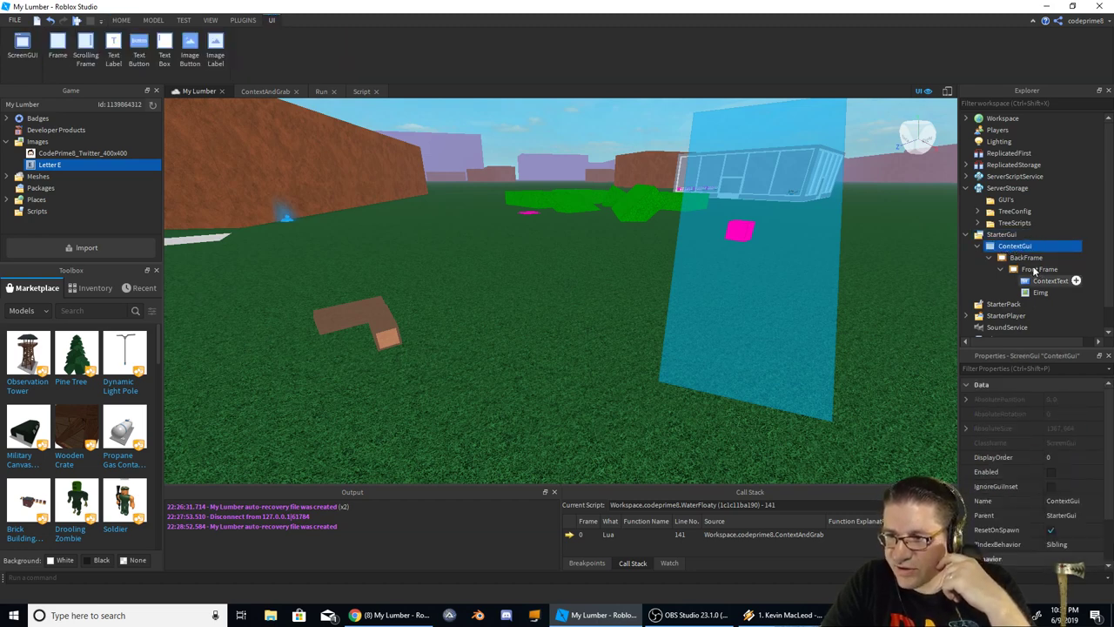
{"action": "left_click", "coordinate": [1055, 472]}
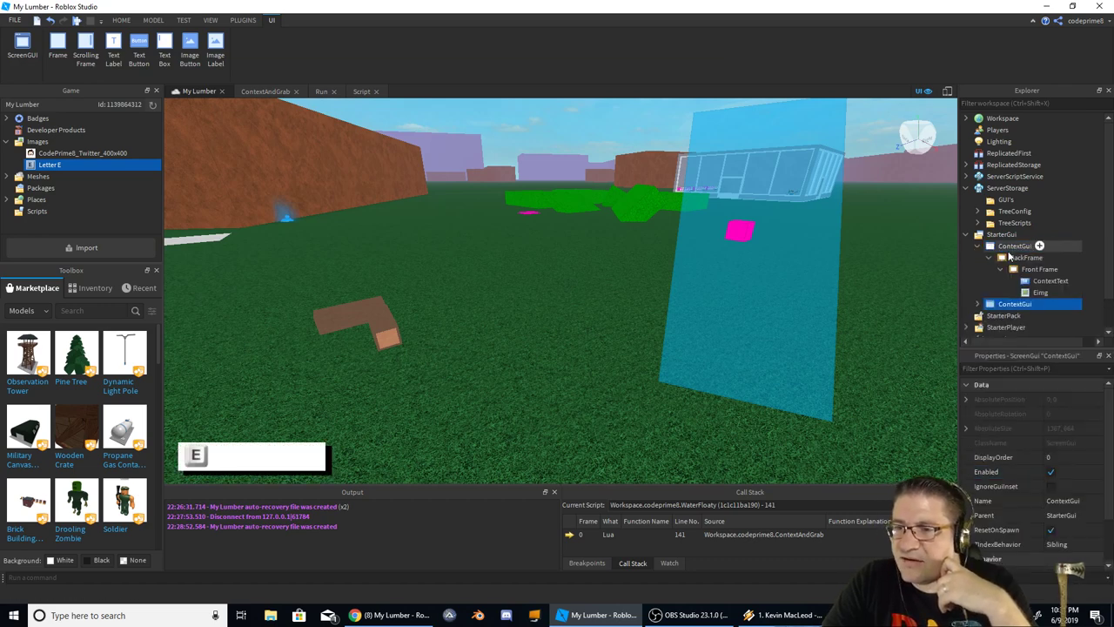
Duplicate ContextGui under StarterGui and rename the copy GrabGui
{"action": "left_click", "coordinate": [978, 246]}
{"action": "key", "text": "ctrl+d"}
{"action": "left_click", "coordinate": [991, 247]}
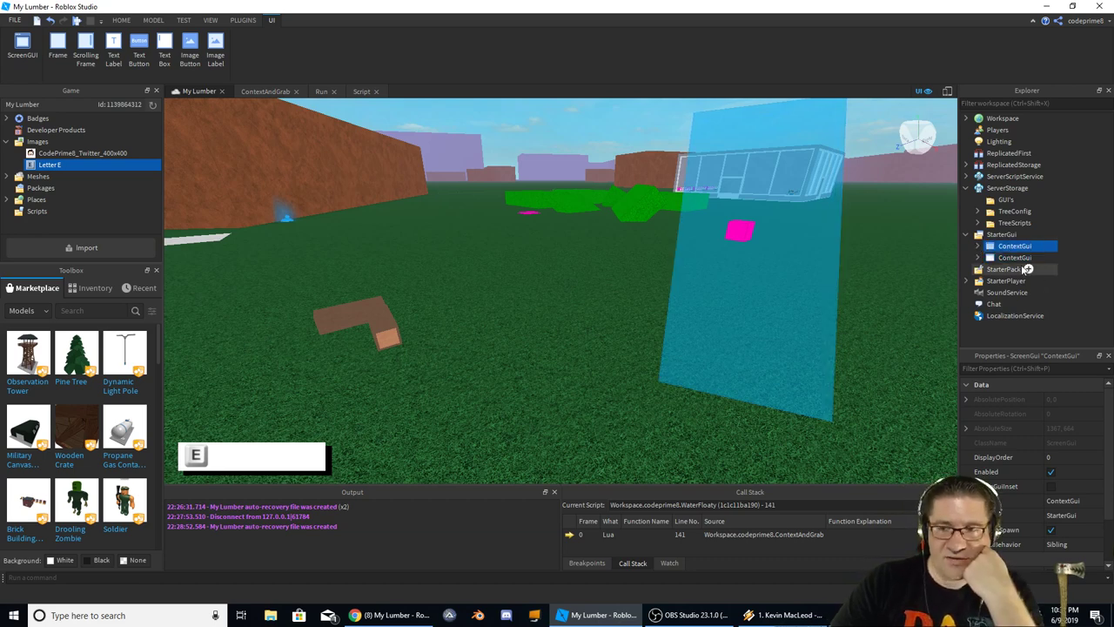
{"action": "left_click", "coordinate": [1019, 258]}
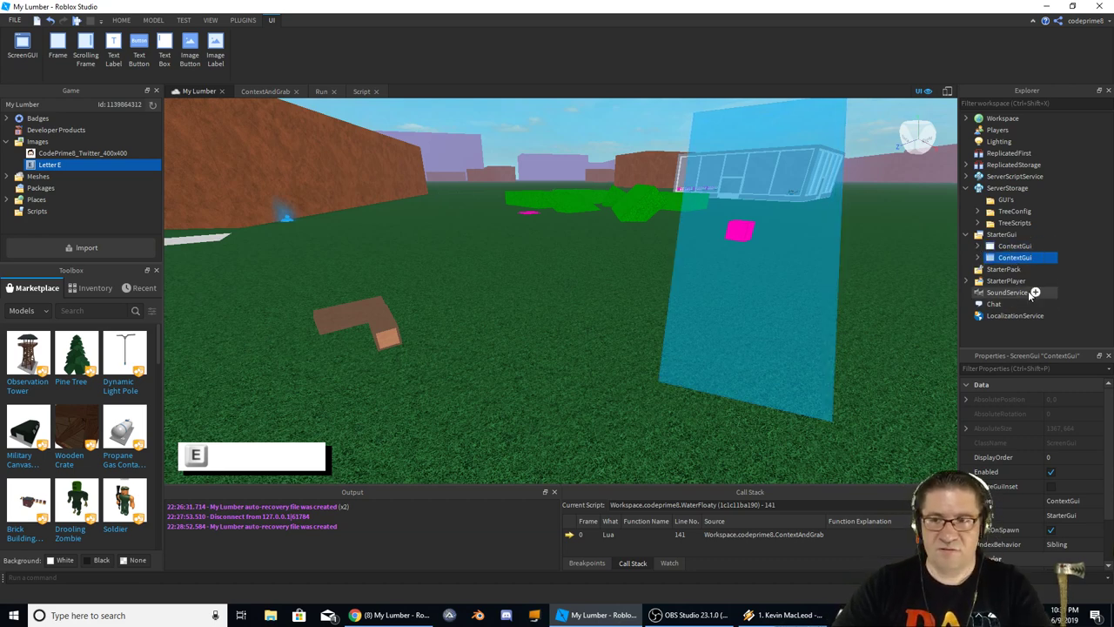
{"action": "key", "text": "F2"}
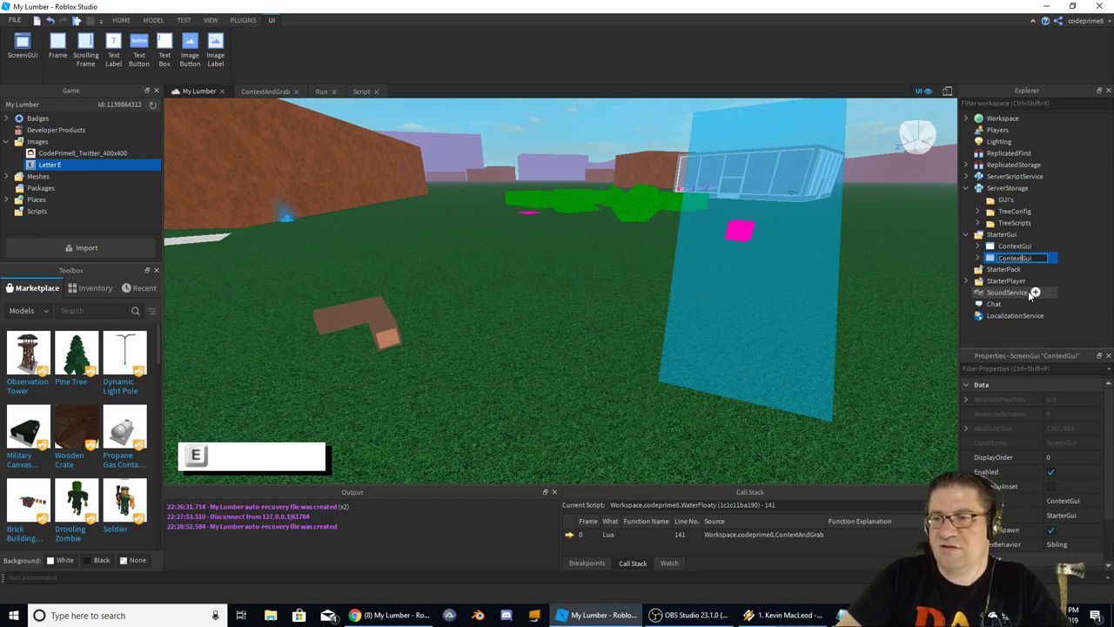
{"action": "type", "text": "Gui"}
{"action": "key", "text": "Home"}
{"action": "type", "text": "Grab"}
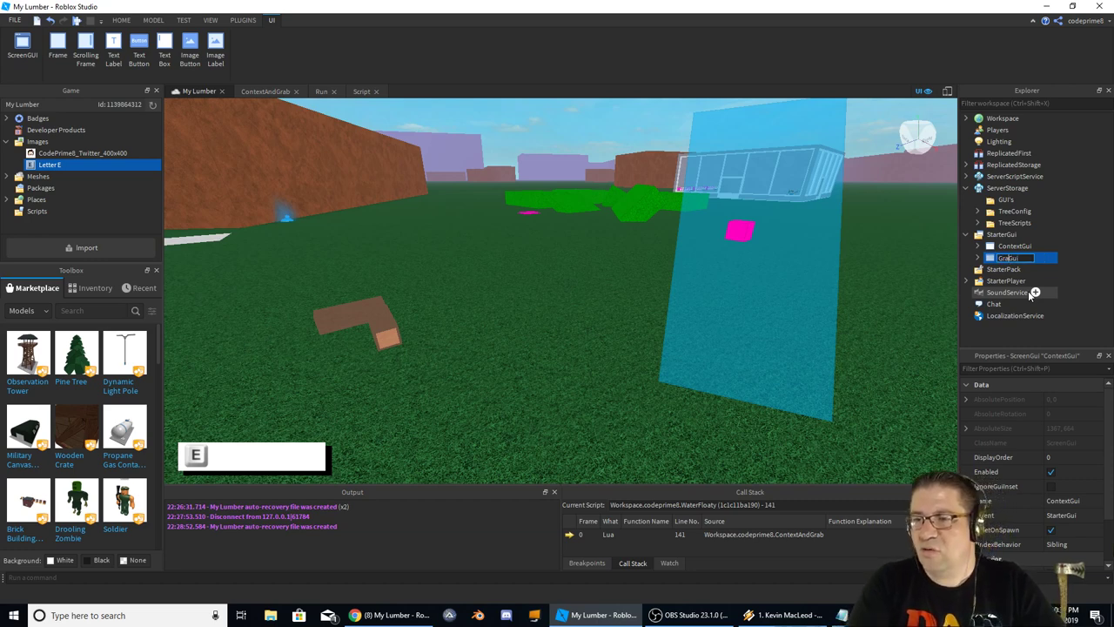
{"action": "key", "text": "Return"}
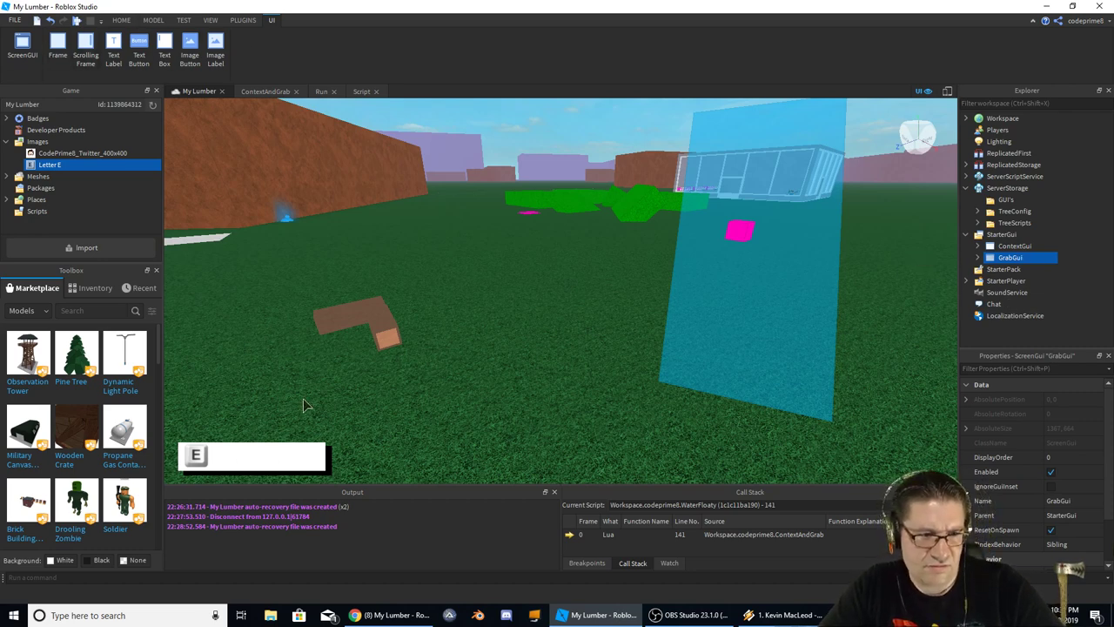
Expand ContextGui and GrabGui in Explorer and select GrabGui's BackFrame
{"action": "left_click", "coordinate": [1004, 247]}
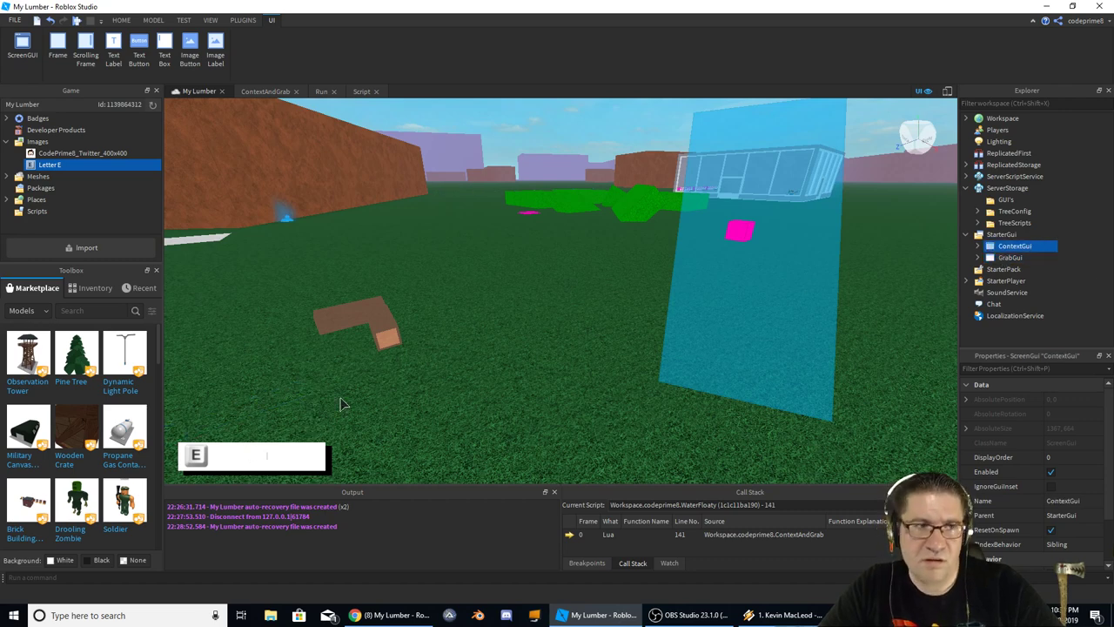
{"action": "left_click", "coordinate": [125, 22]}
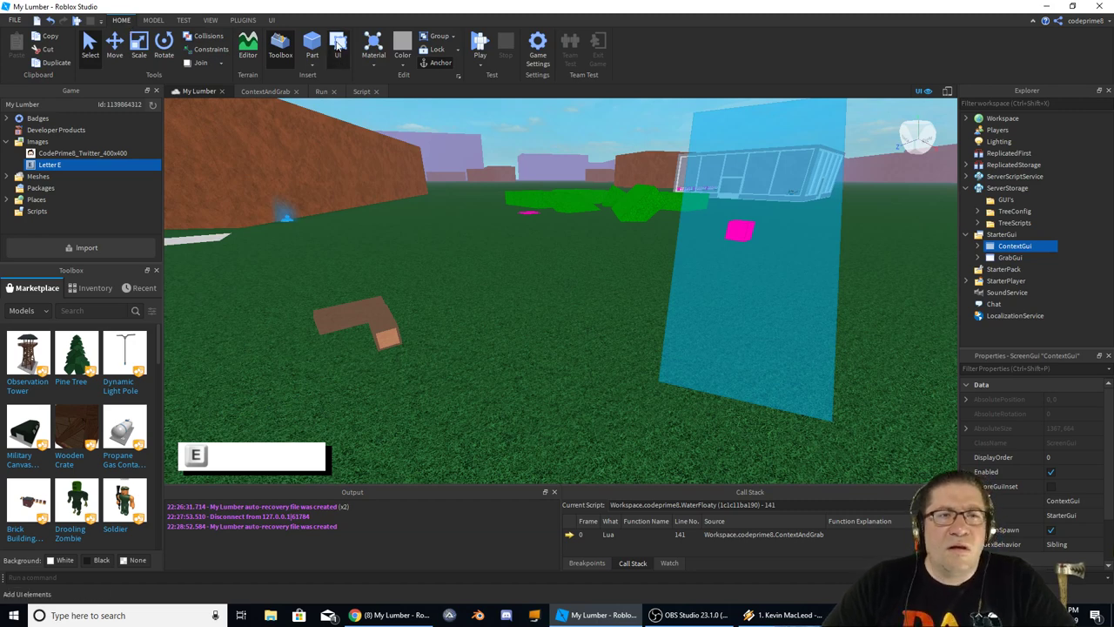
{"action": "left_click", "coordinate": [271, 20]}
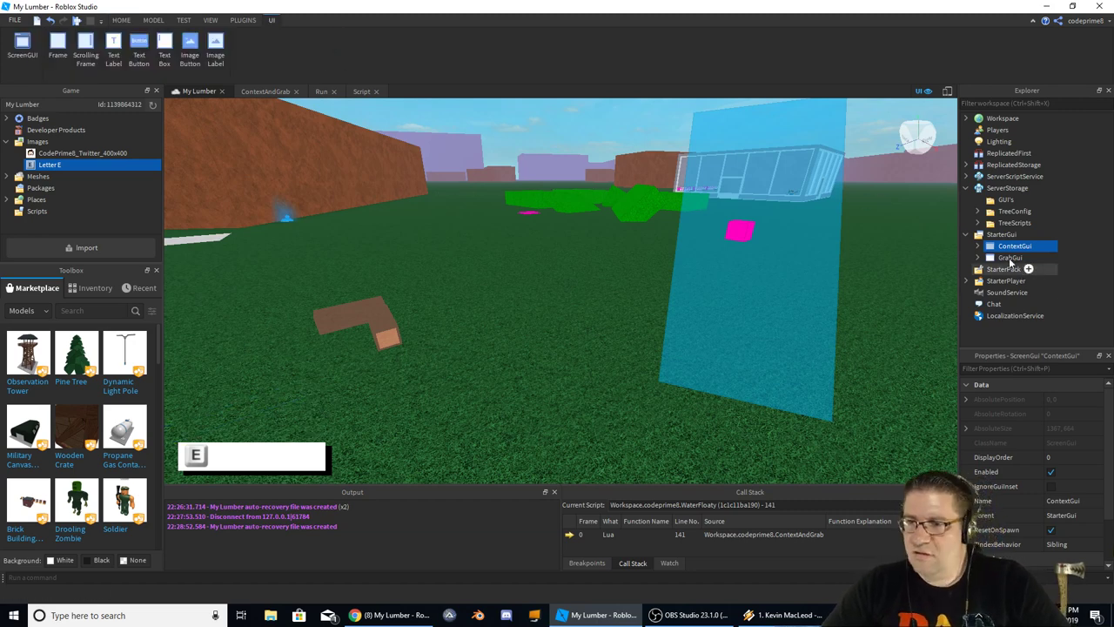
{"action": "left_click", "coordinate": [1005, 258]}
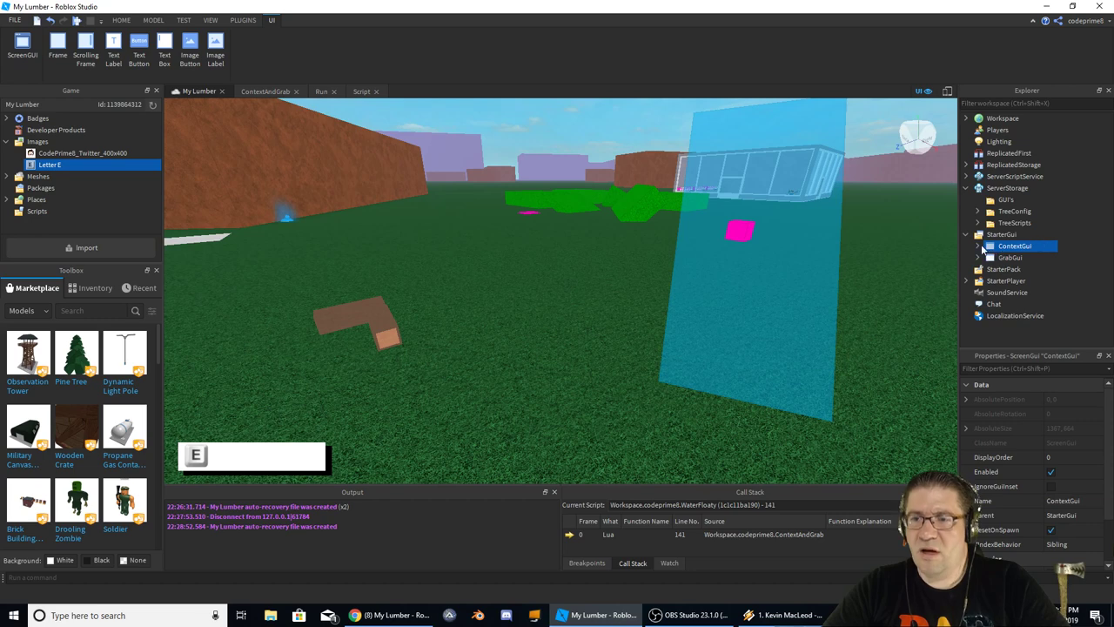
{"action": "left_click", "coordinate": [982, 250]}
{"action": "left_click", "coordinate": [1024, 259]}
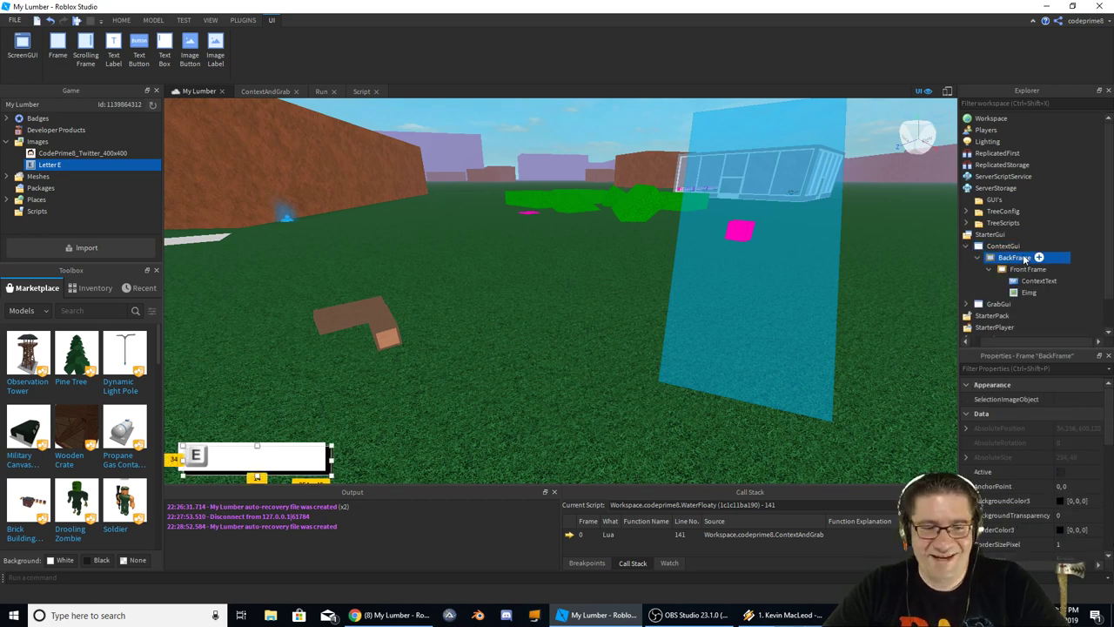
{"action": "left_click", "coordinate": [998, 304]}
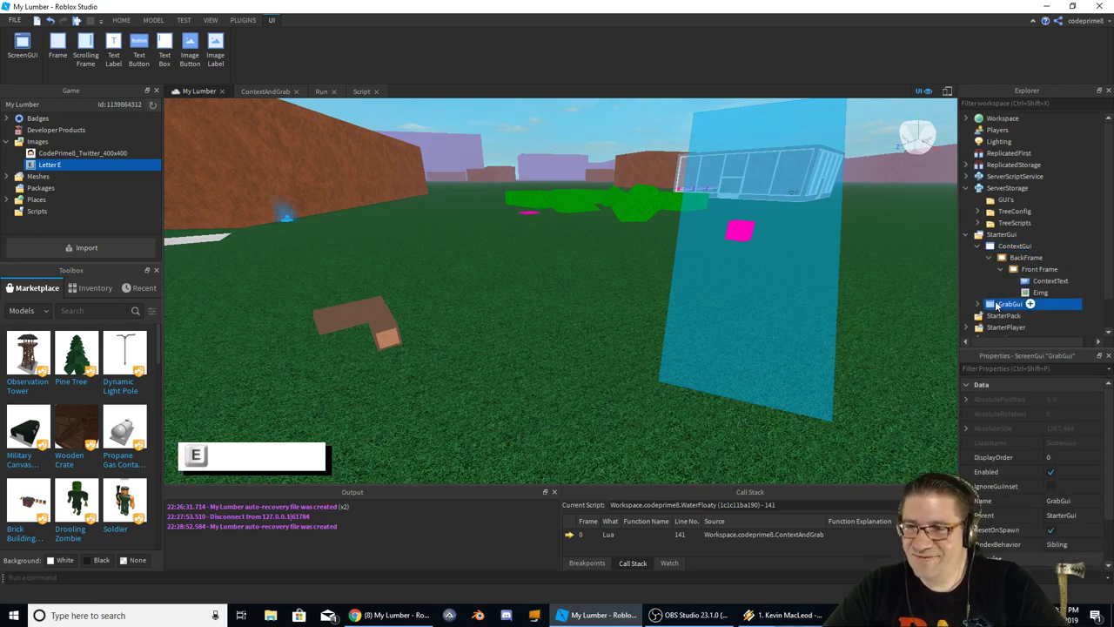
{"action": "left_click", "coordinate": [1002, 316]}
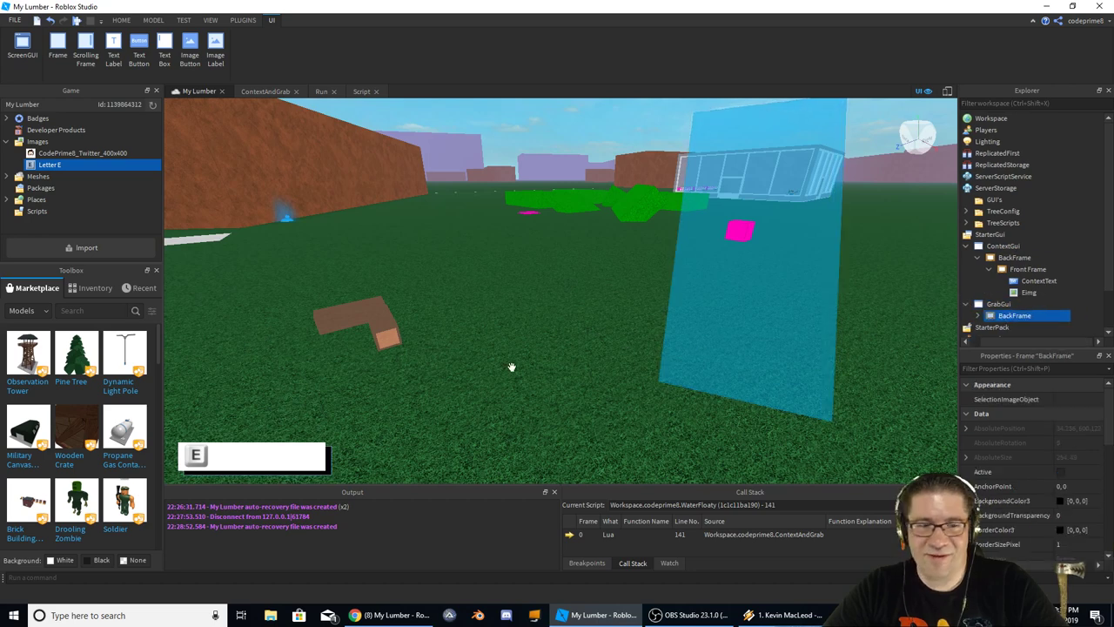
Undo the accidental grass ground move and reselect GrabGui's BackFrame
{"action": "left_click", "coordinate": [334, 451]}
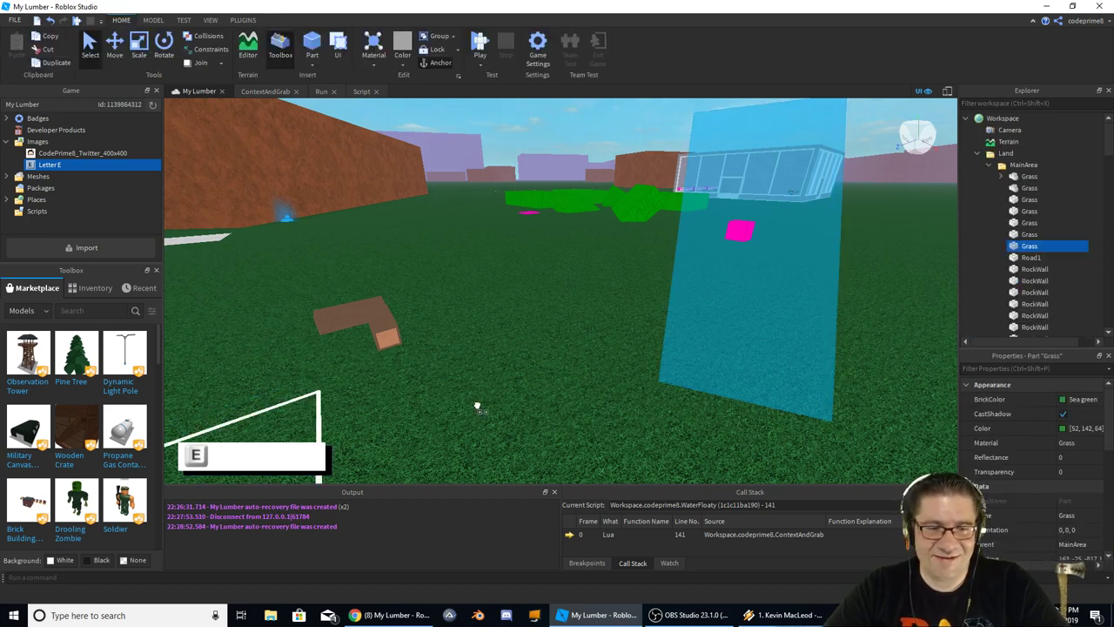
{"action": "left_click_drag", "start_coordinate": [623, 419], "coordinate": [841, 426]}
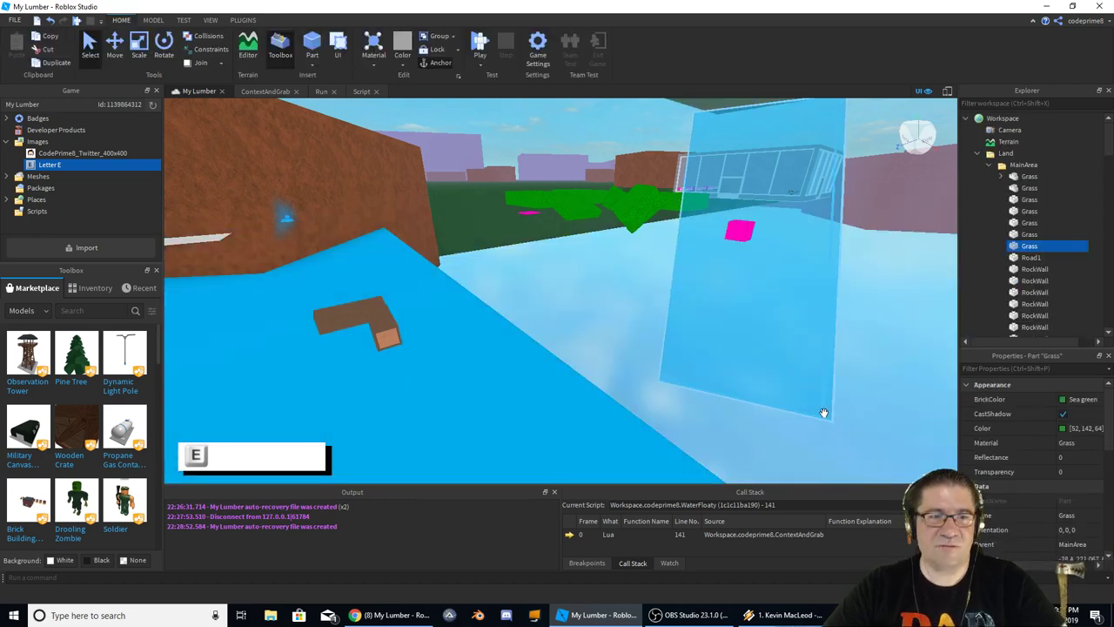
{"action": "key", "text": "ctrl+z"}
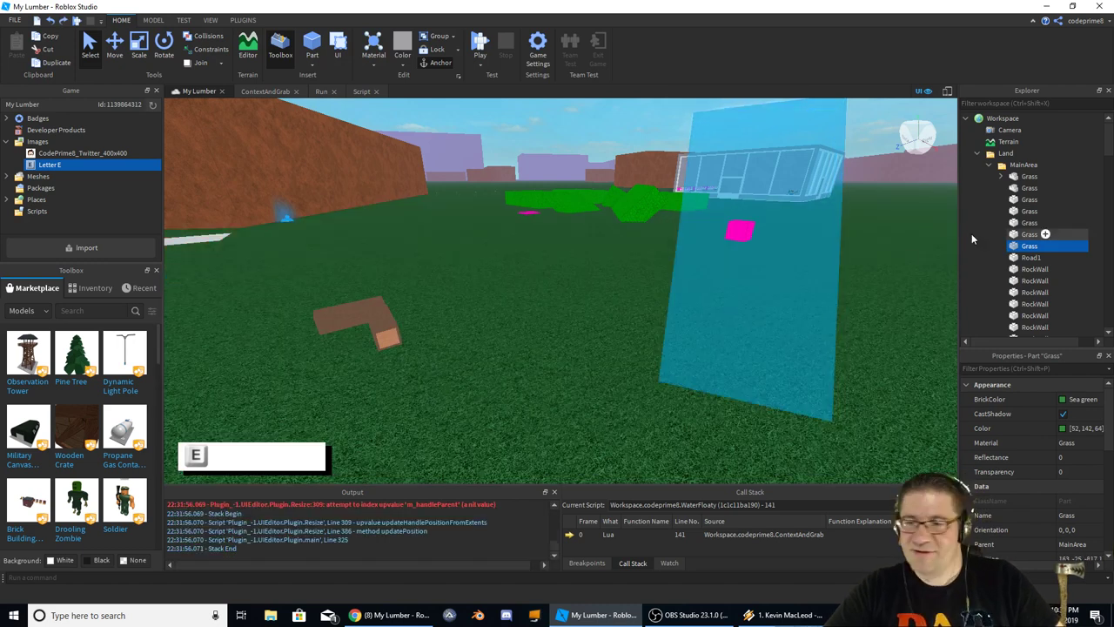
{"action": "left_click", "coordinate": [966, 119]}
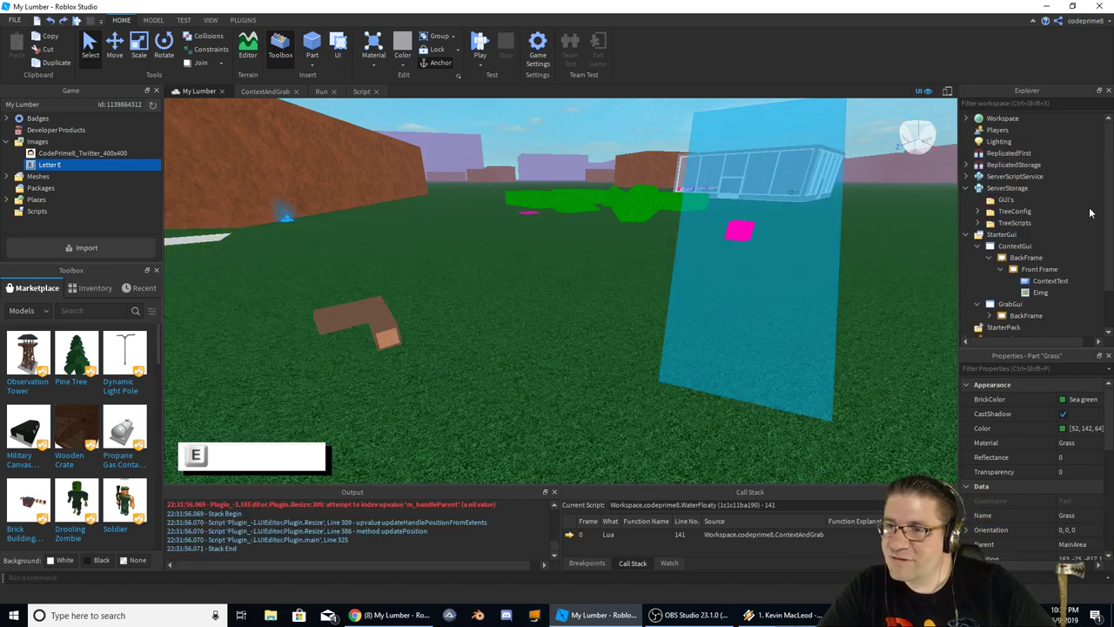
{"action": "left_click", "coordinate": [1011, 303]}
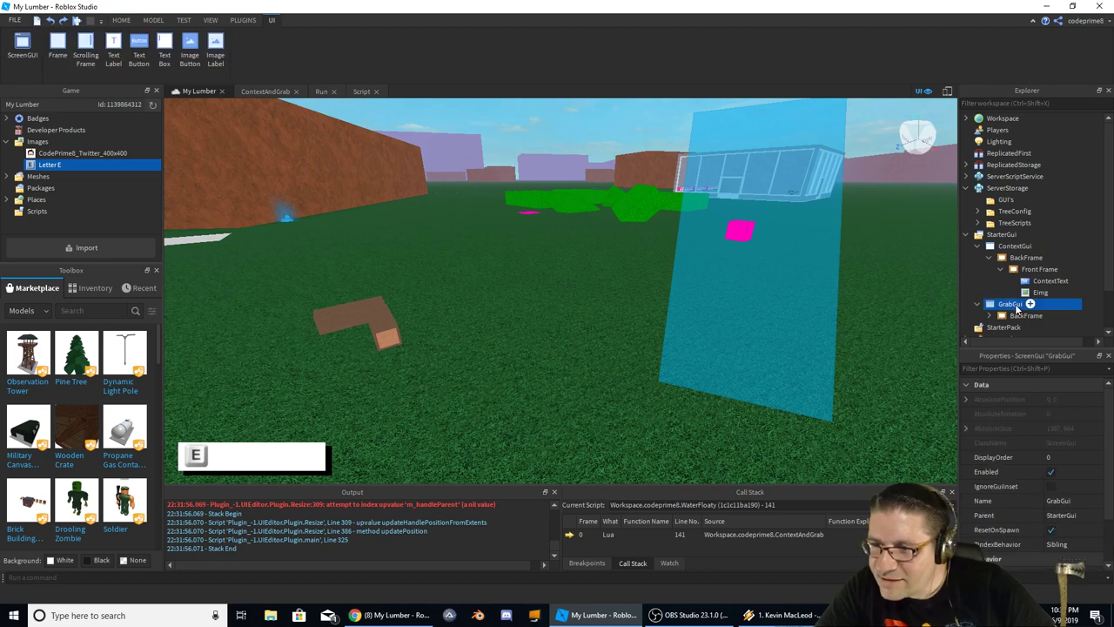
{"action": "left_click", "coordinate": [1022, 315]}
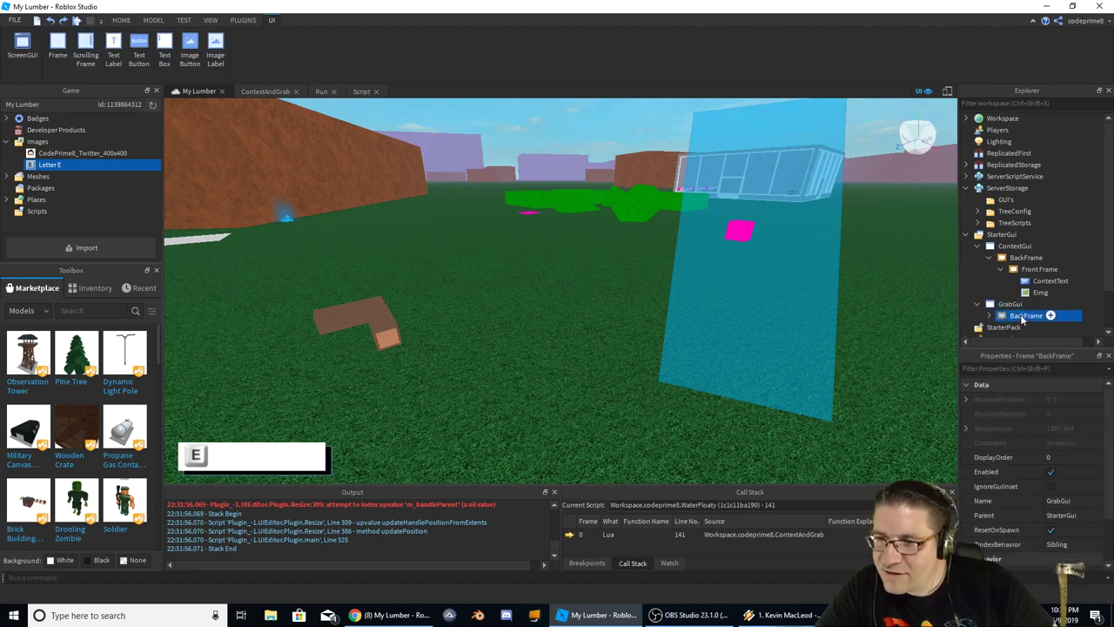
{"action": "left_click", "coordinate": [325, 466]}
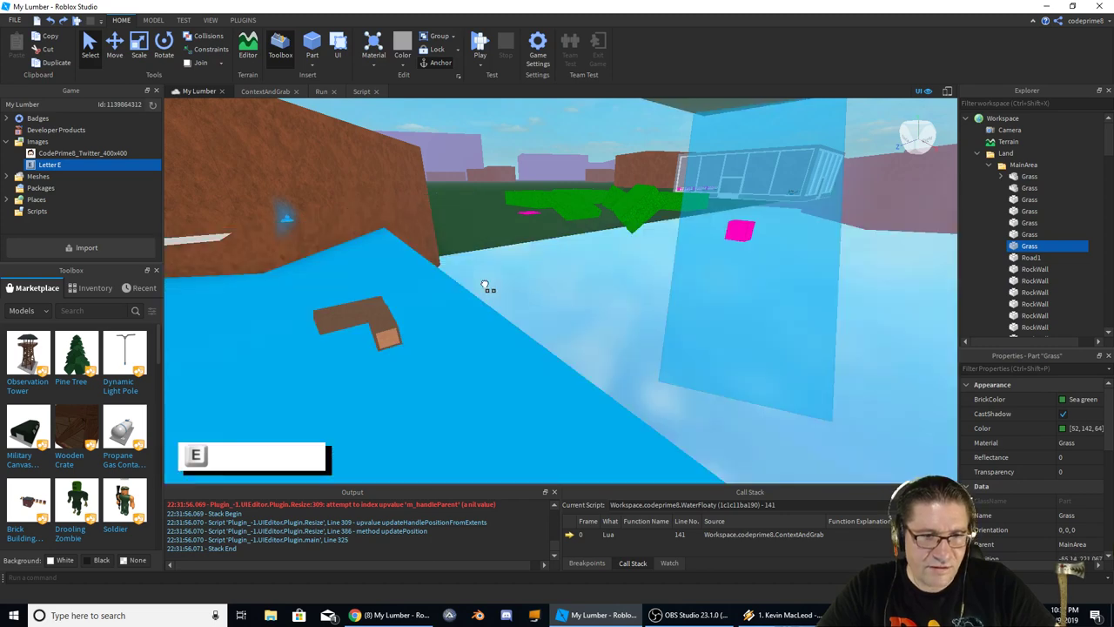
{"action": "left_click", "coordinate": [484, 283]}
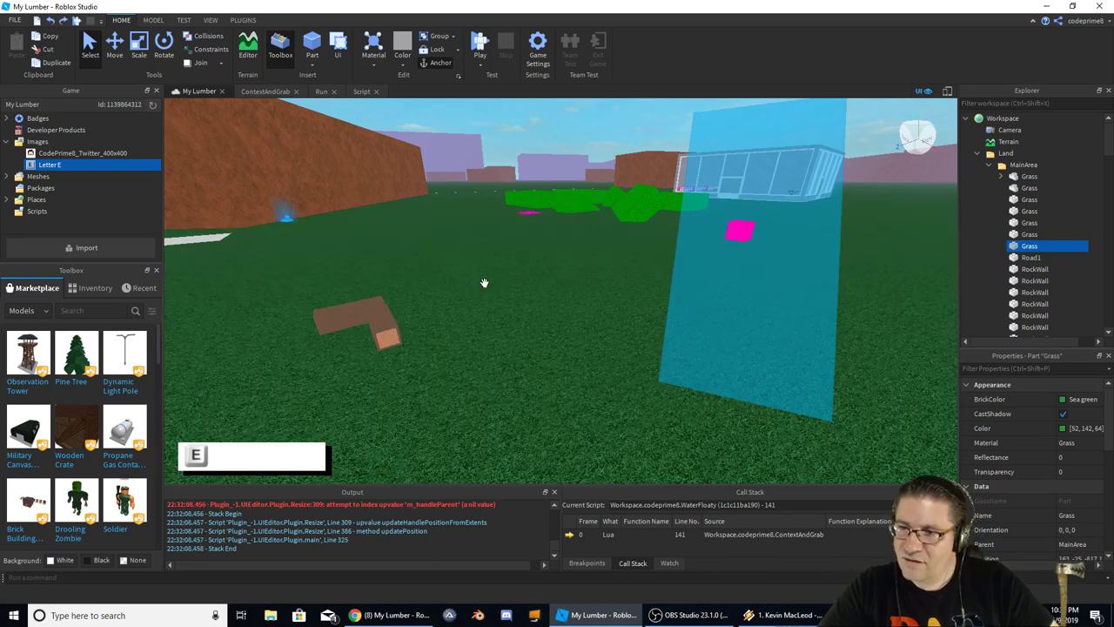
{"action": "left_click", "coordinate": [966, 119]}
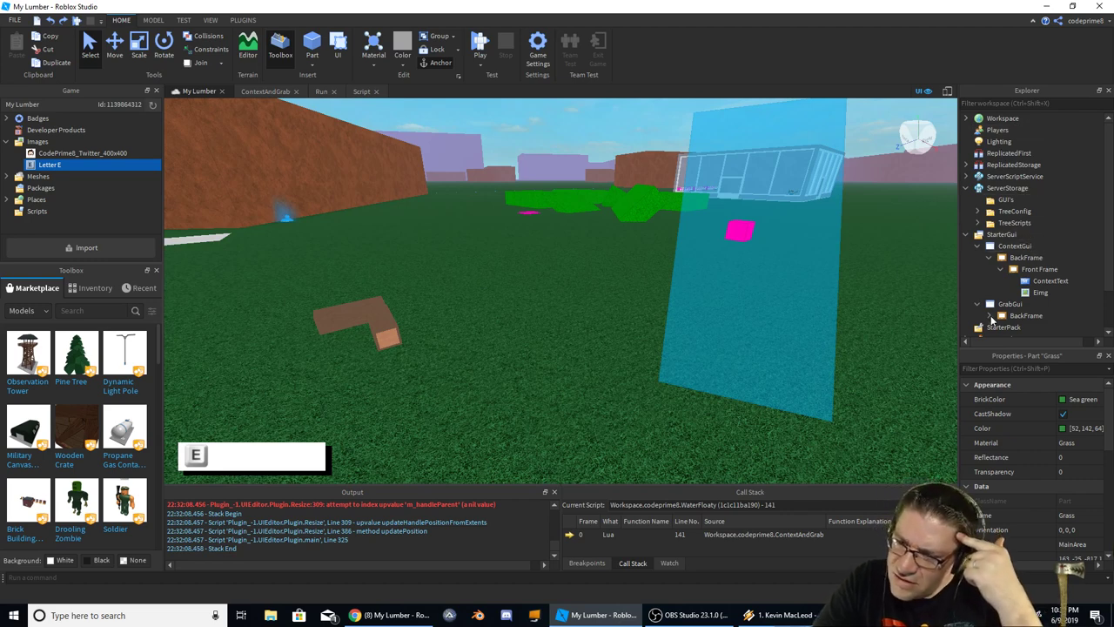
{"action": "left_click", "coordinate": [1009, 304]}
{"action": "left_click", "coordinate": [1014, 315]}
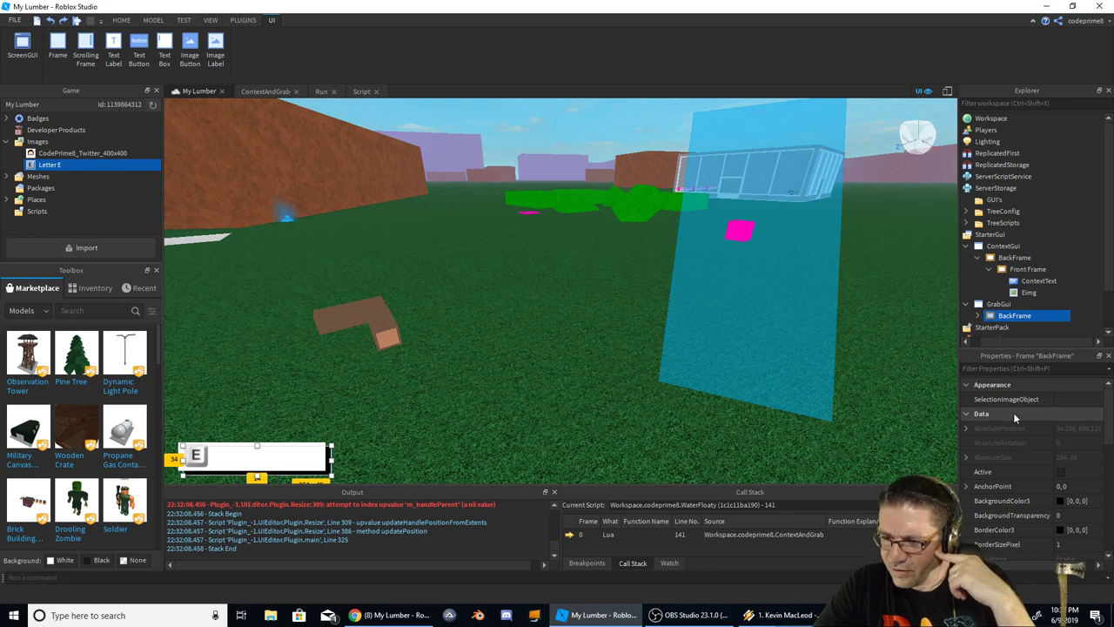
Inspect the Scale and Offset of GrabGui BackFrame's Position X
{"action": "scroll", "coordinate": [1014, 412], "scroll_direction": "down", "scroll_amount": 4}
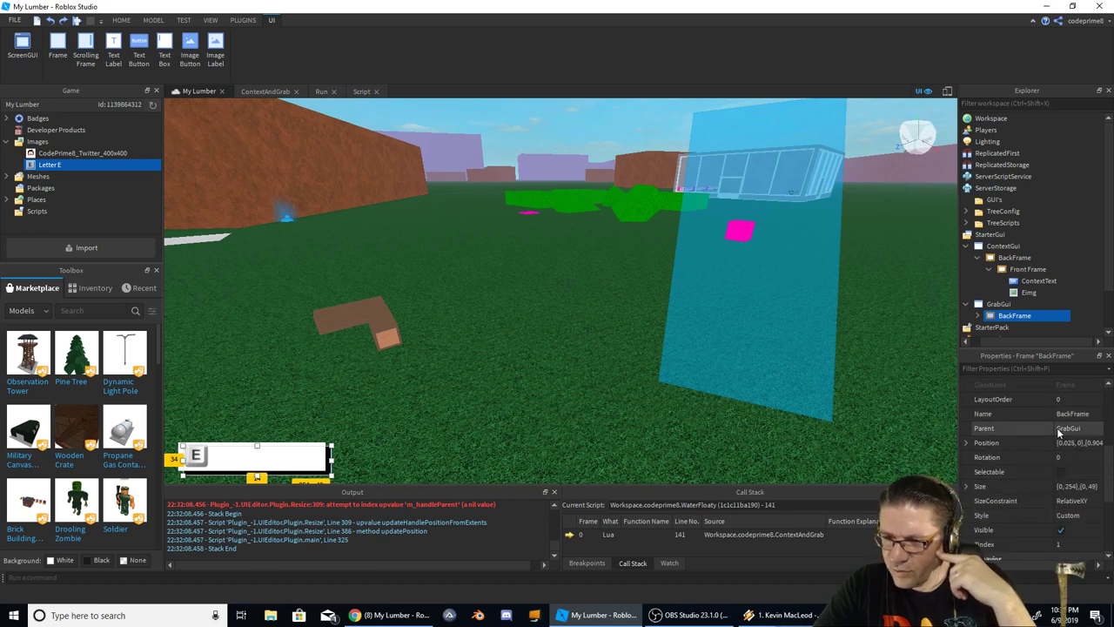
{"action": "left_click", "coordinate": [969, 442]}
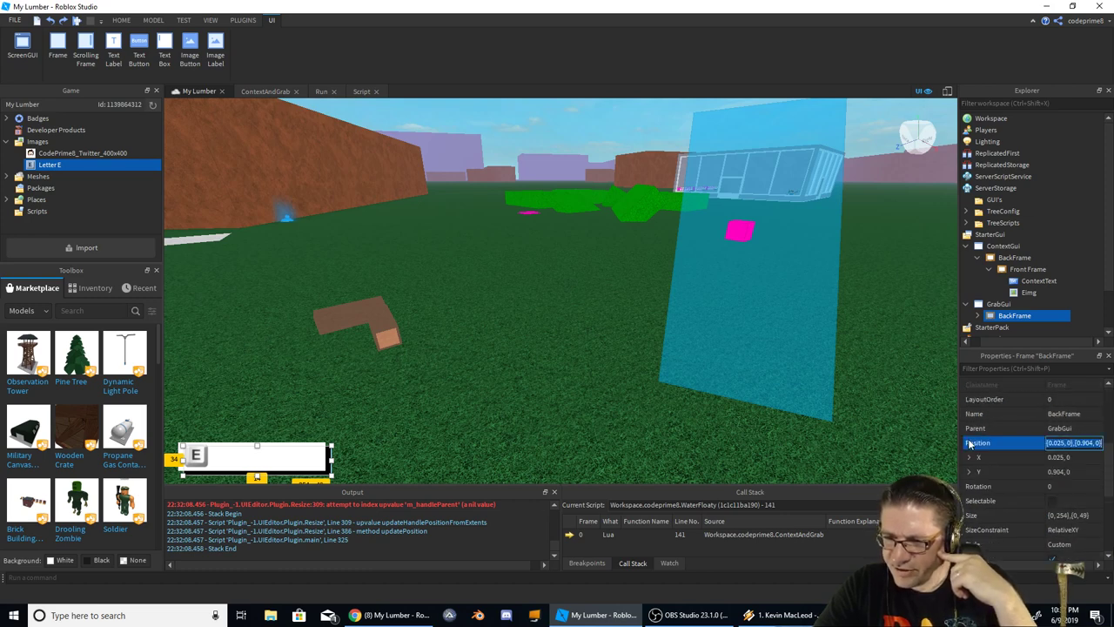
{"action": "left_click", "coordinate": [1058, 461]}
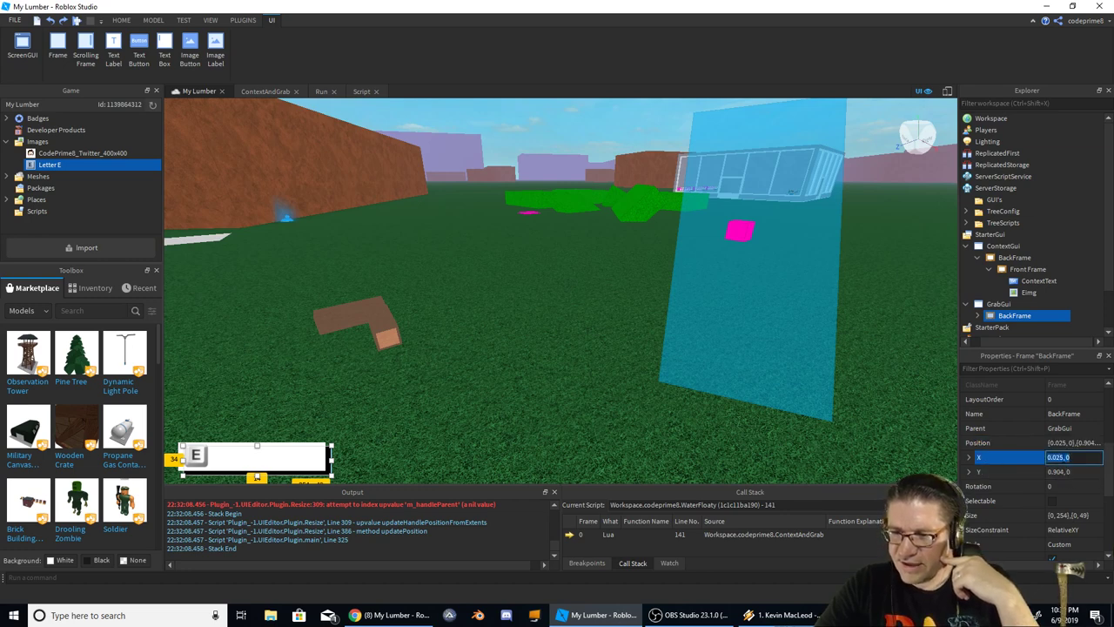
{"action": "key", "text": "Return"}
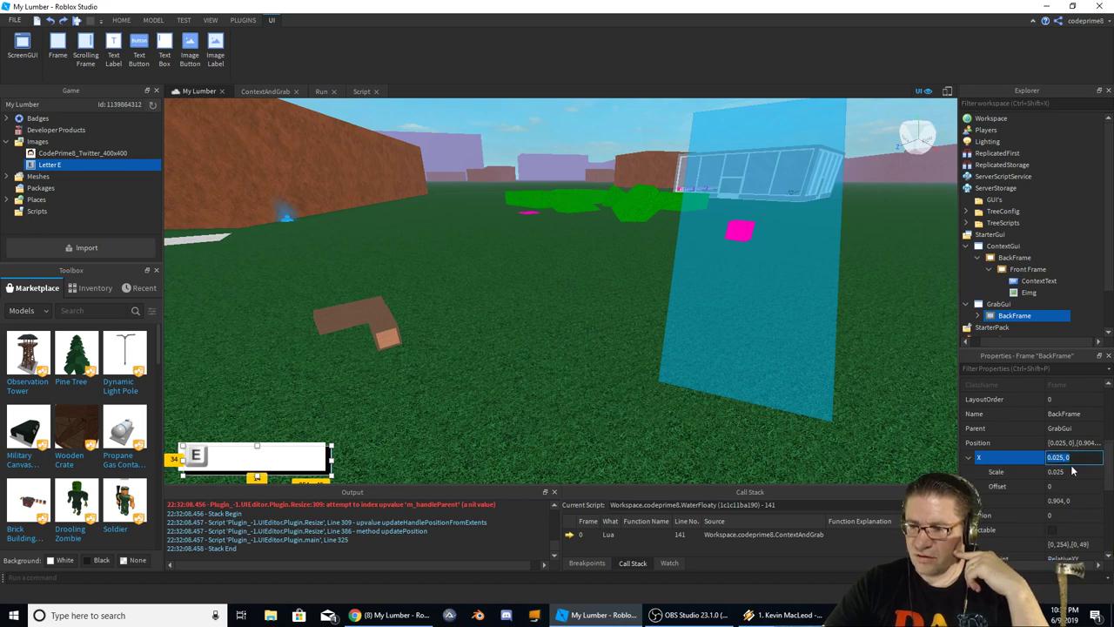
{"action": "left_click", "coordinate": [970, 458]}
{"action": "left_click", "coordinate": [1079, 458]}
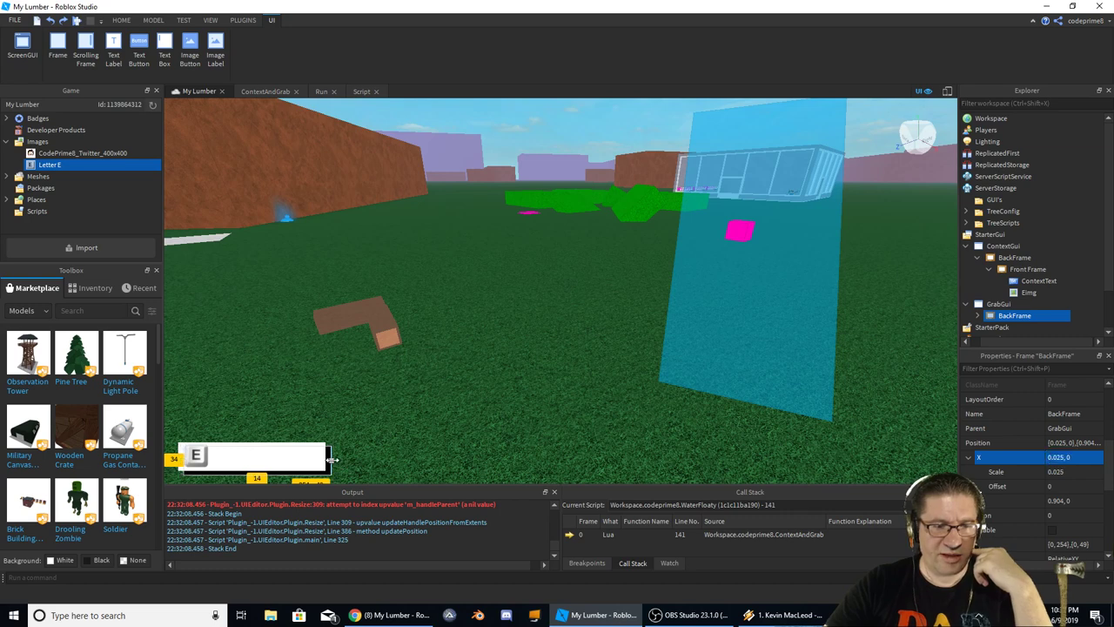
Resize and move GrabGui's BackFrame into the bottom-right corner and delete its E image
{"action": "left_click_drag", "start_coordinate": [330, 459], "coordinate": [389, 400]}
{"action": "left_click_drag", "start_coordinate": [183, 437], "coordinate": [322, 446]}
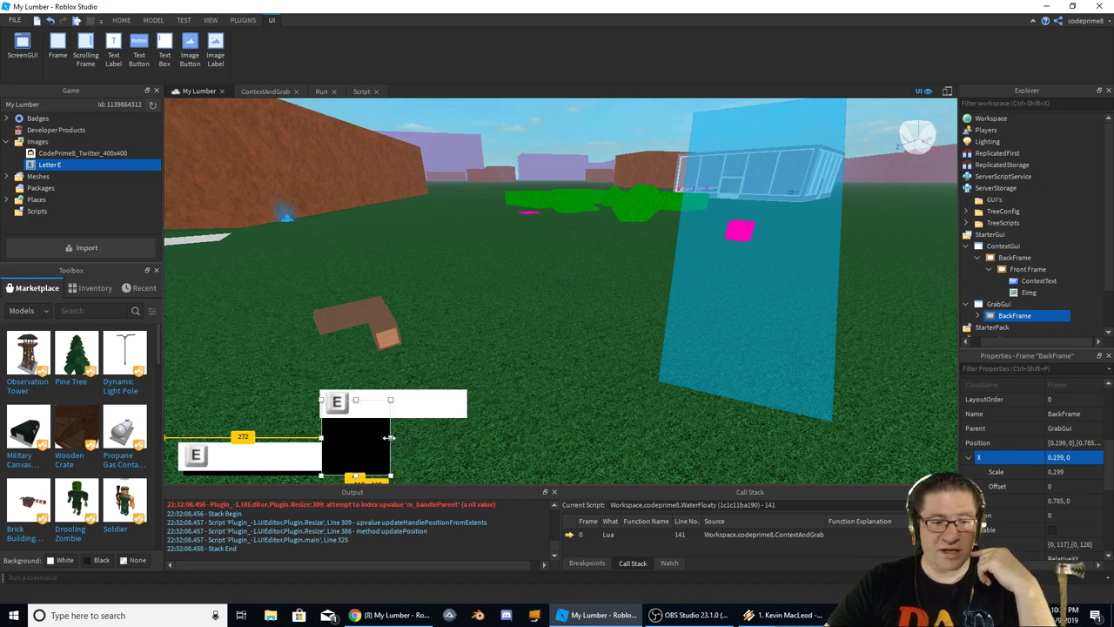
{"action": "key", "text": "ctrl+z"}
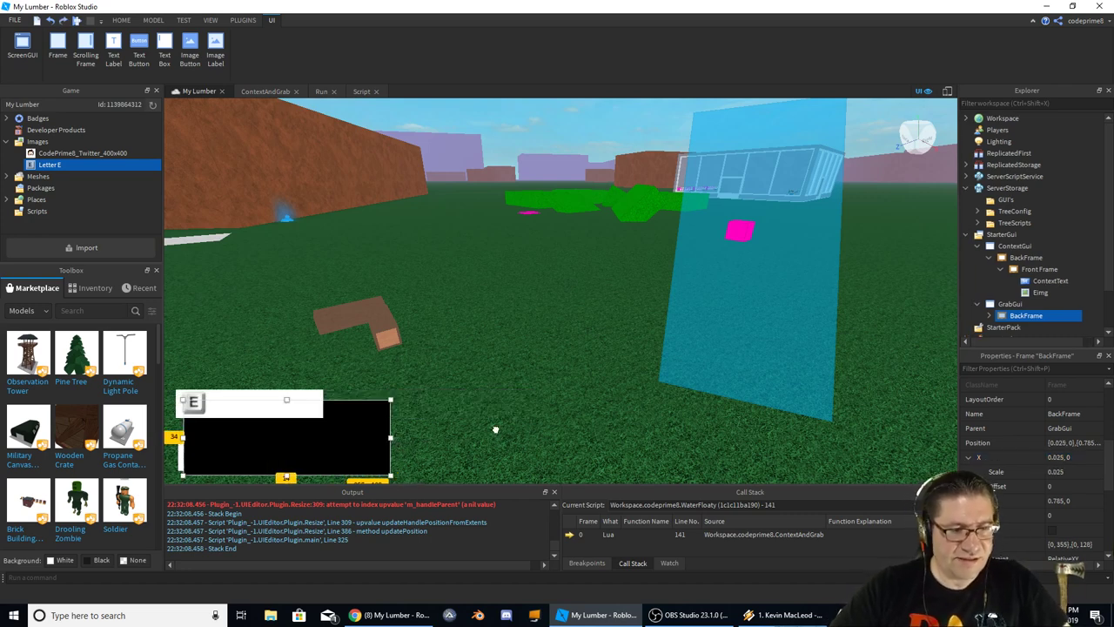
{"action": "key", "text": "ctrl+z"}
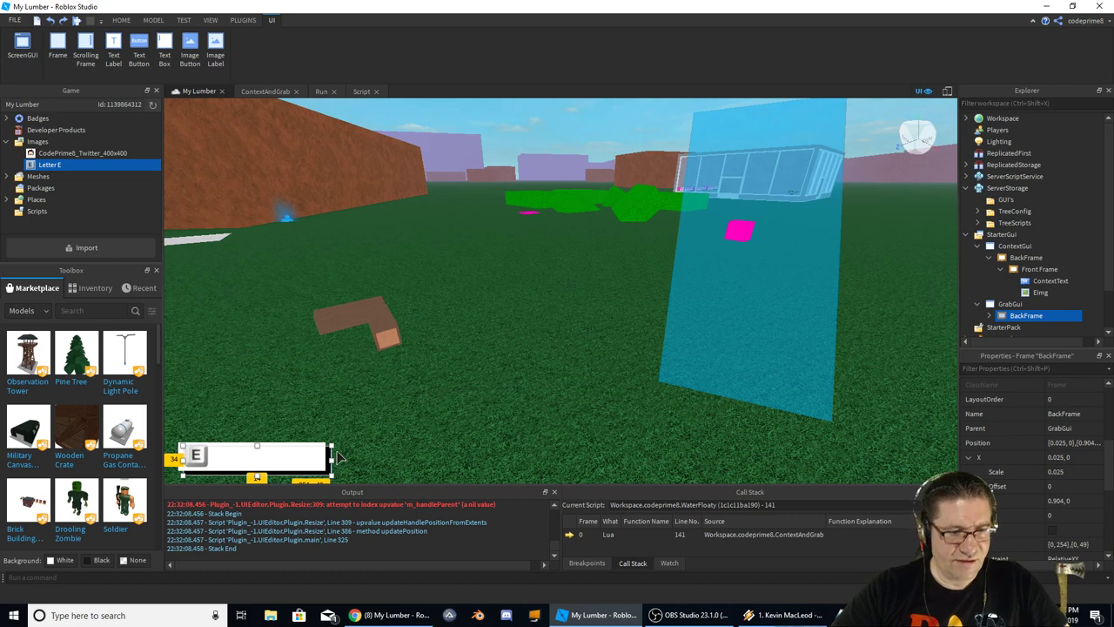
{"action": "left_click_drag", "start_coordinate": [331, 459], "coordinate": [932, 459]}
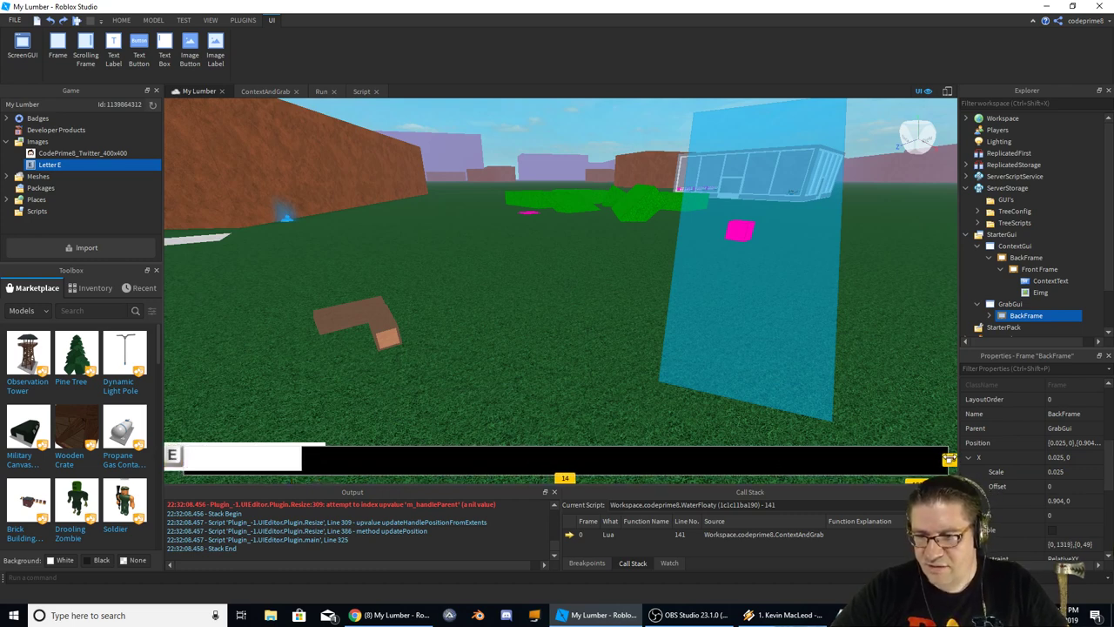
{"action": "left_click_drag", "start_coordinate": [178, 456], "coordinate": [801, 462]}
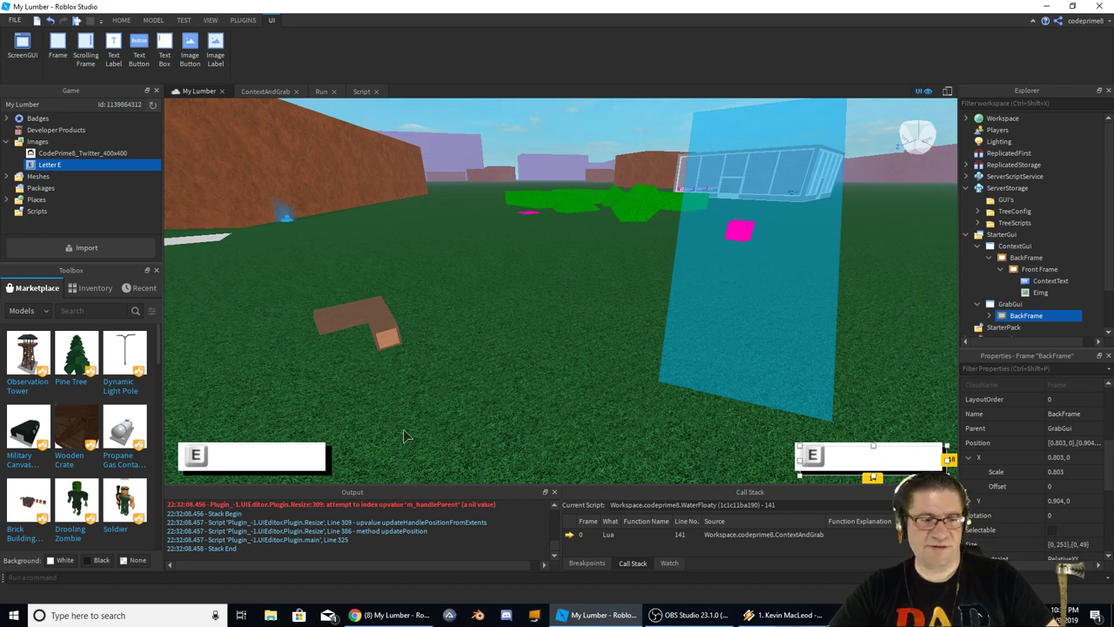
{"action": "left_click", "coordinate": [812, 454]}
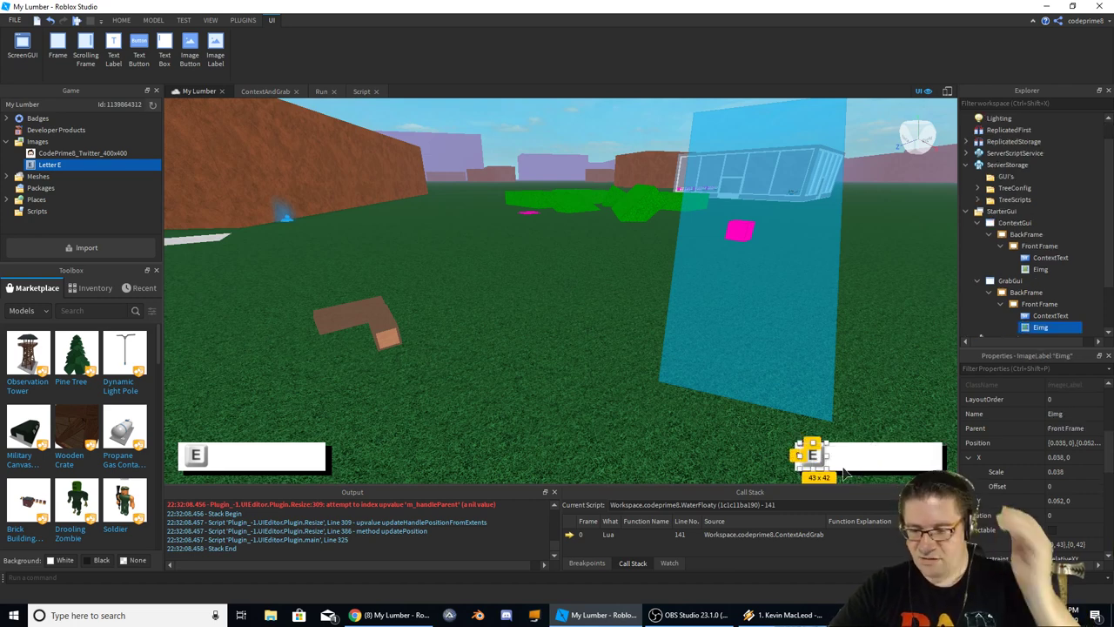
{"action": "key", "text": "Delete"}
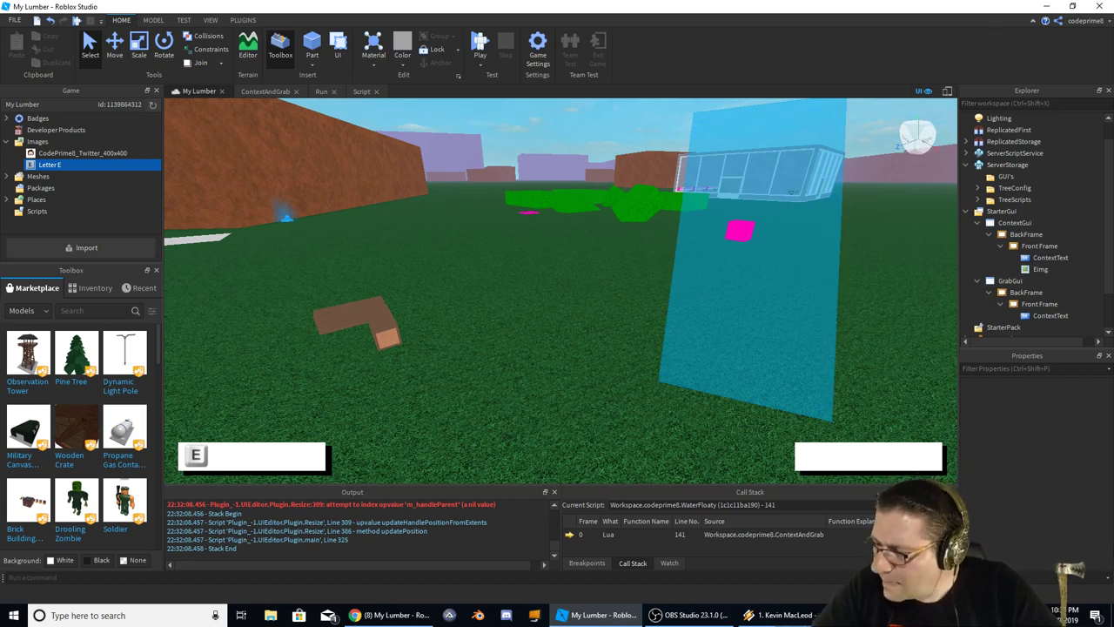
Search Chrome images for 'roblox mouse icon image', then return to the Roblox Studio game
{"action": "key", "text": "alt+Tab"}
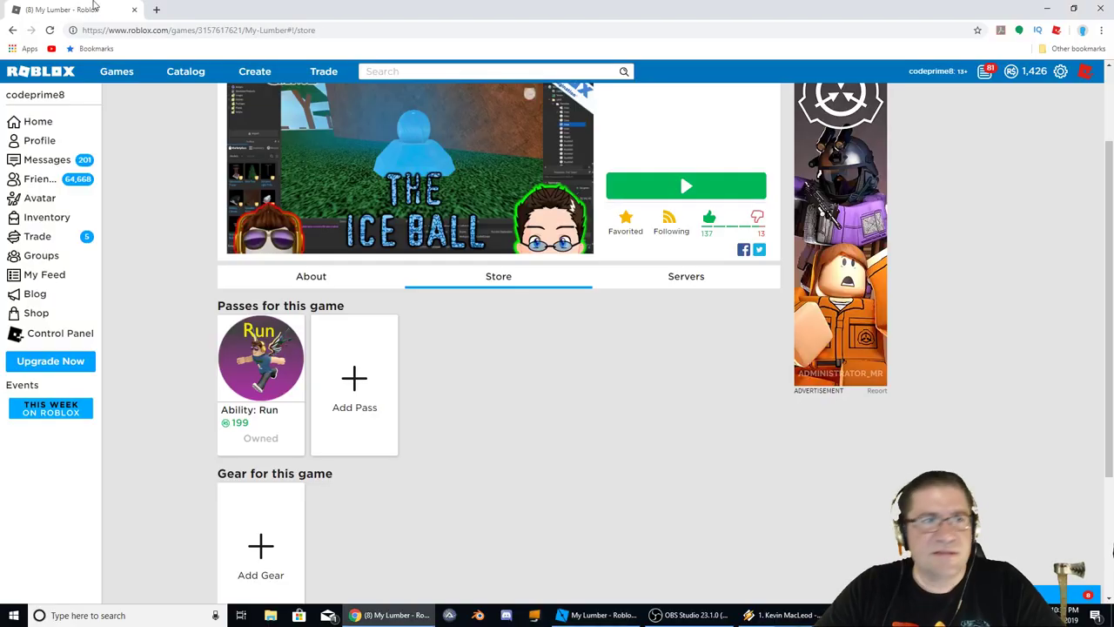
{"action": "left_click", "coordinate": [156, 10]}
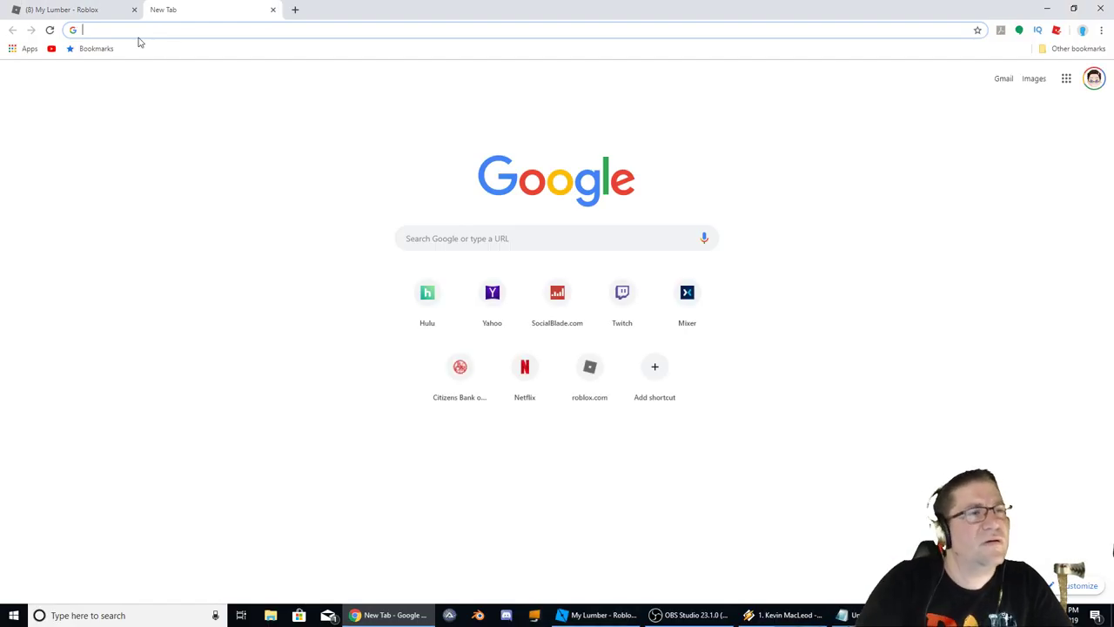
{"action": "type", "text": "roblox mouse "}
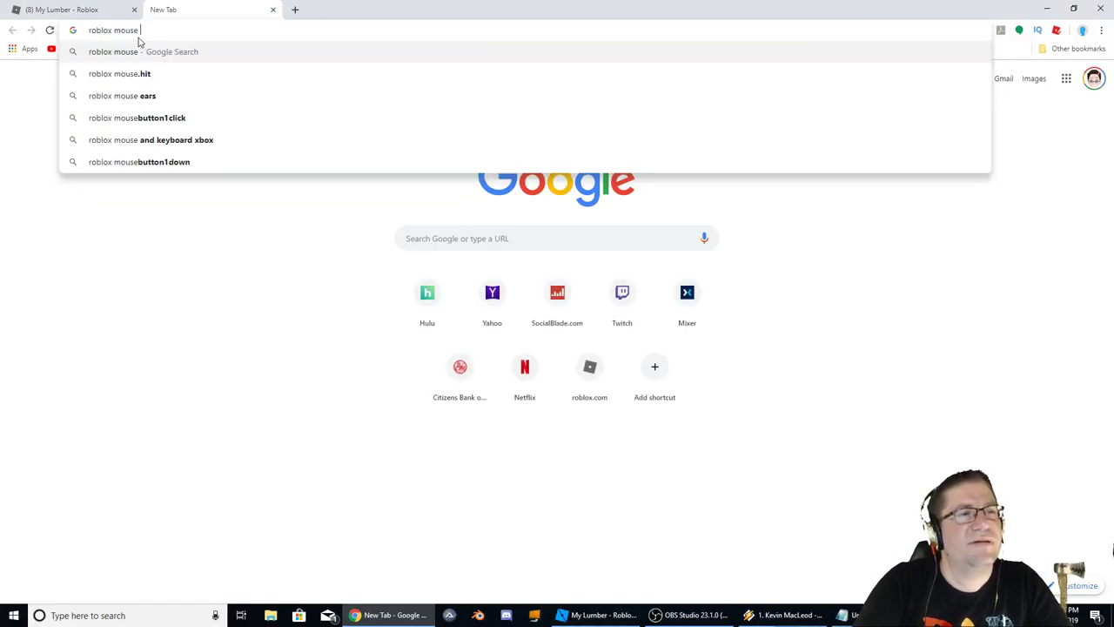
{"action": "type", "text": "icon image"}
{"action": "key", "text": "Return"}
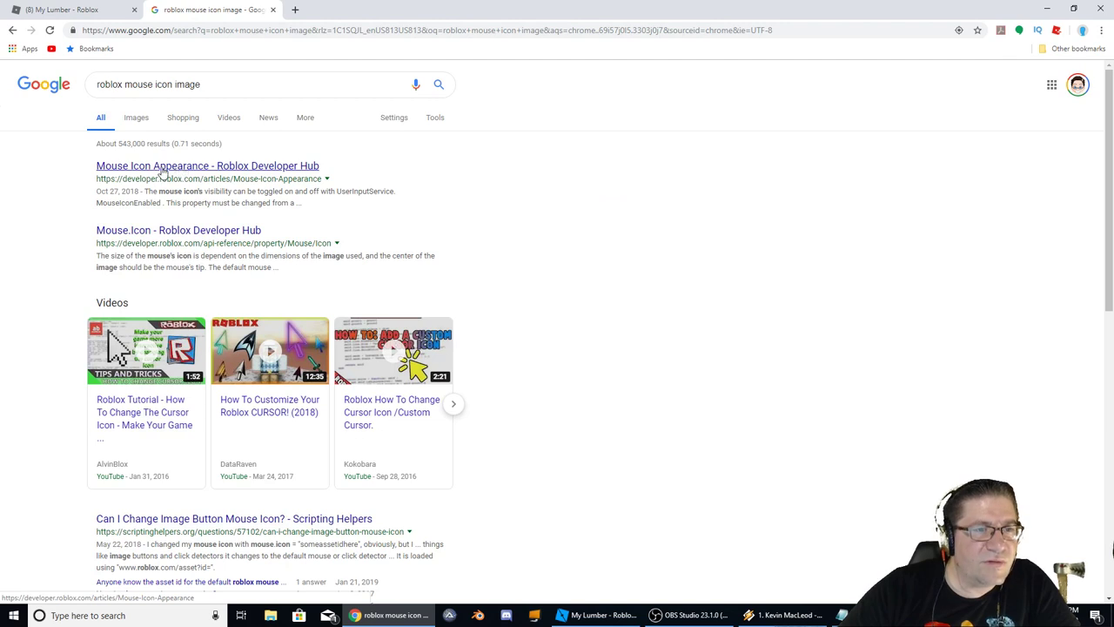
{"action": "left_click", "coordinate": [133, 118]}
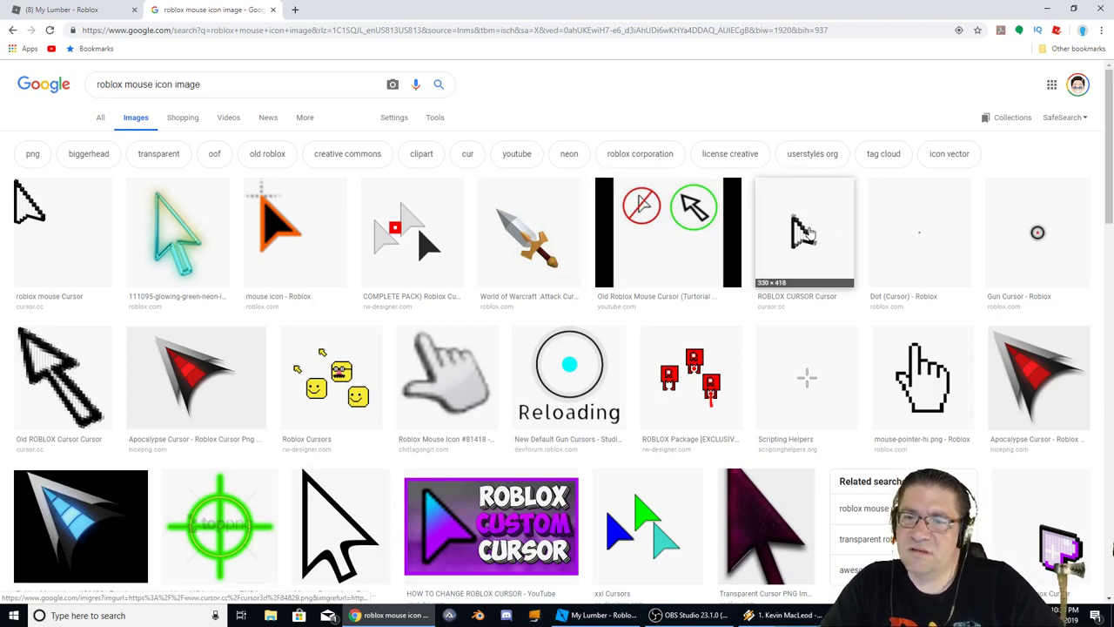
{"action": "left_click", "coordinate": [600, 615]}
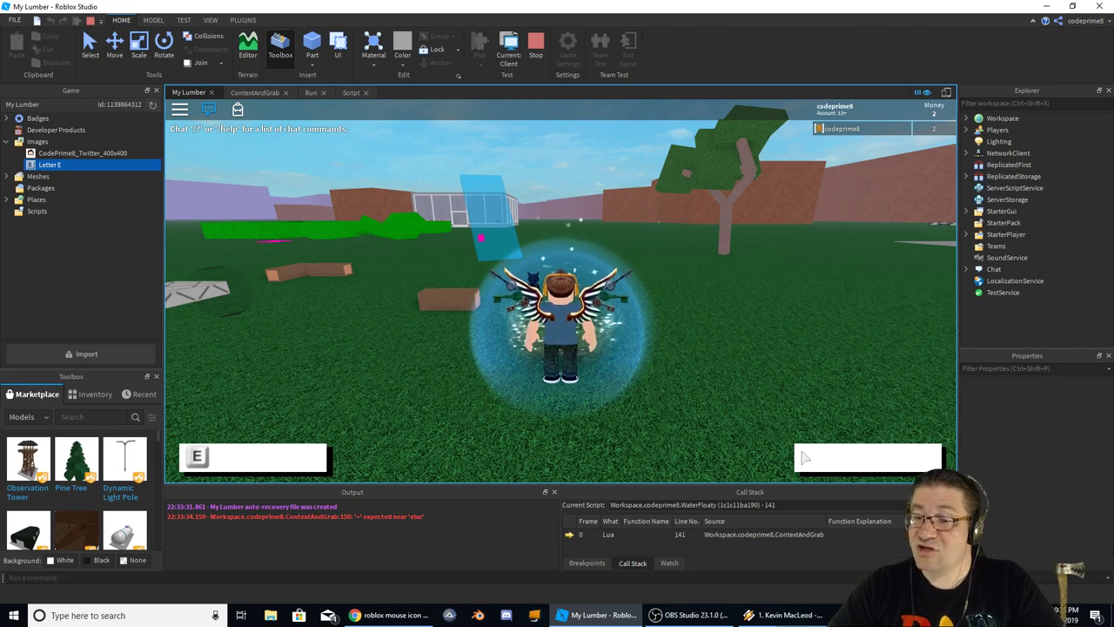
Snip the mouse icon from the game's lower-right box with Snipping Tool, save it, and close the tool
{"action": "key", "text": "super"}
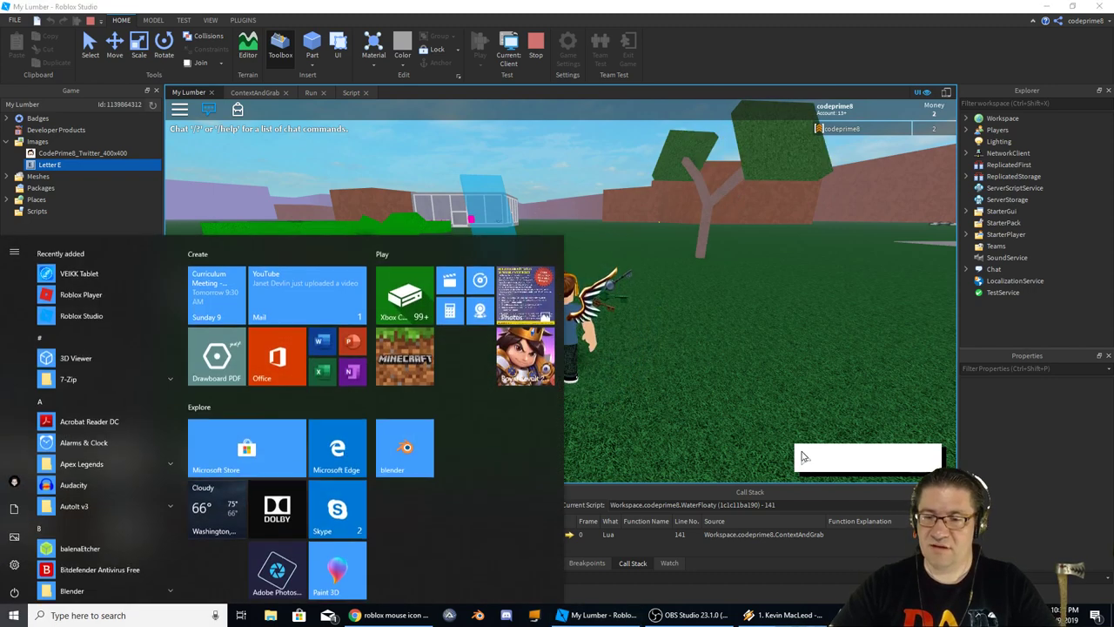
{"action": "type", "text": "snip"}
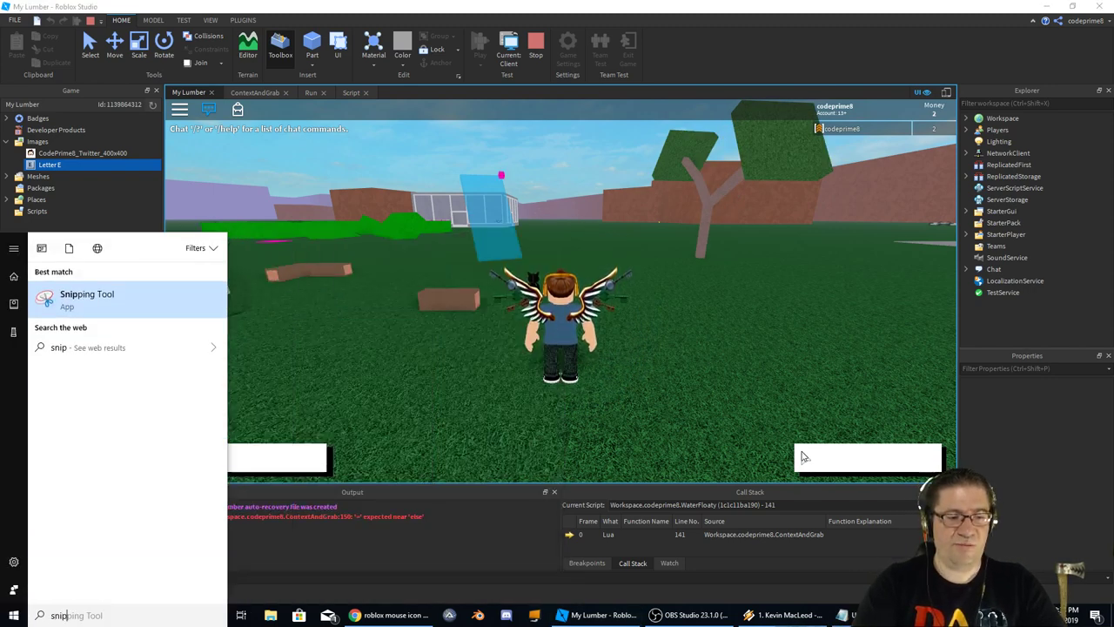
{"action": "key", "text": "Return"}
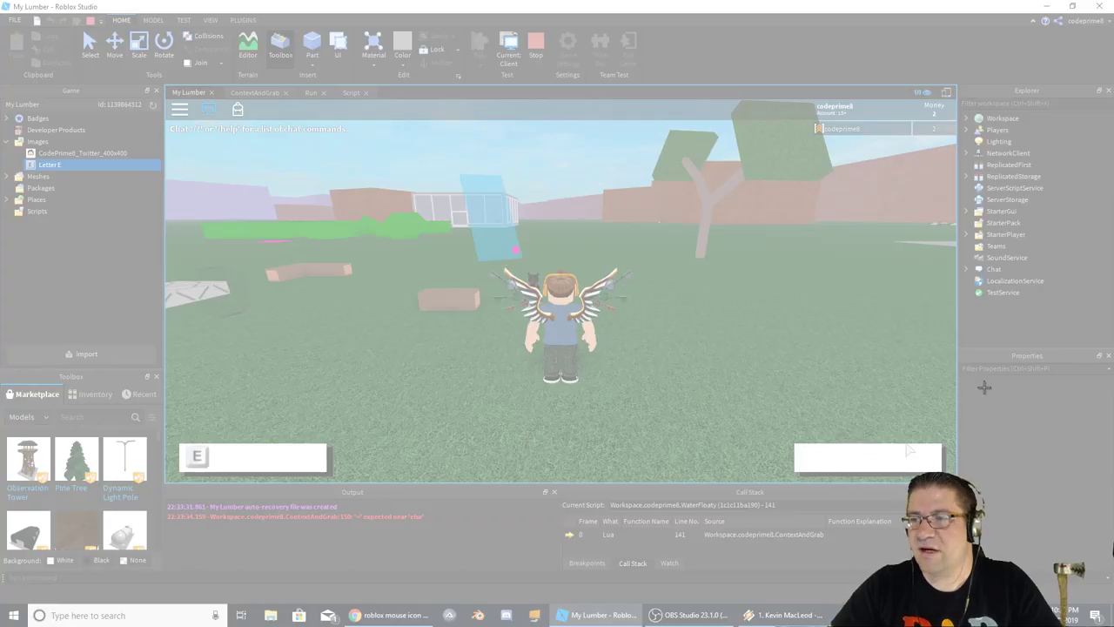
{"action": "left_click_drag", "start_coordinate": [909, 450], "coordinate": [886, 451]}
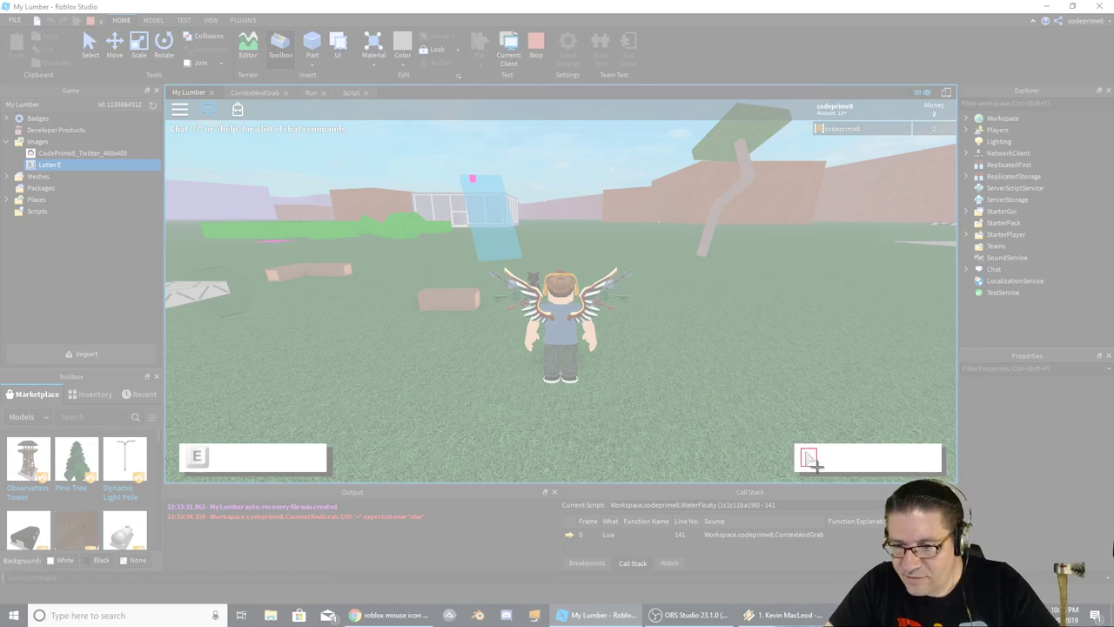
{"action": "left_click_drag", "start_coordinate": [815, 466], "coordinate": [817, 466]}
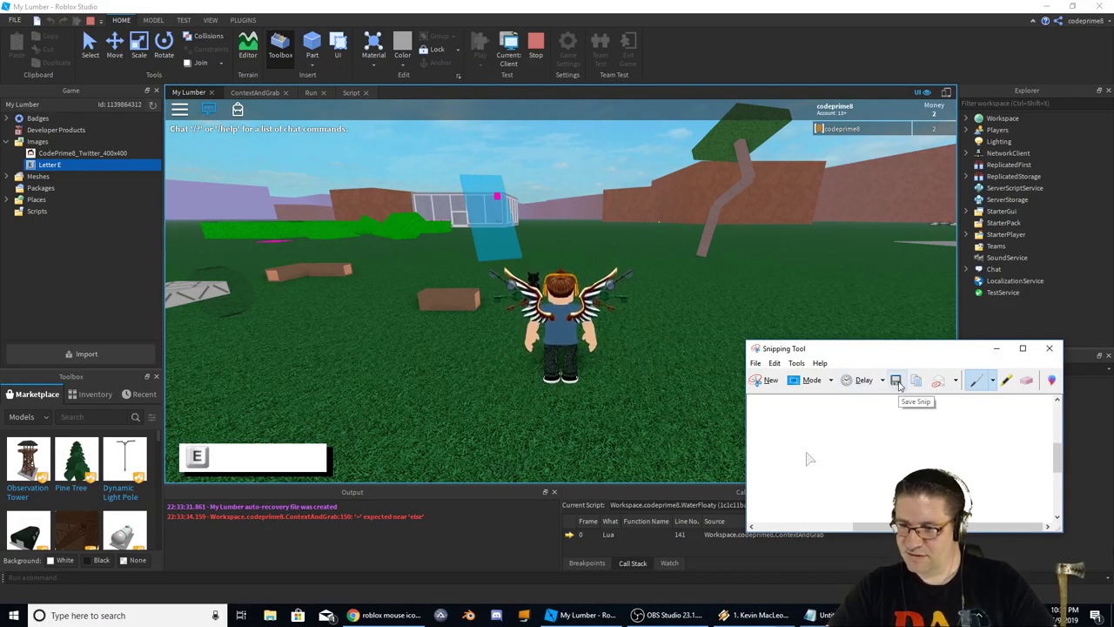
{"action": "left_click", "coordinate": [897, 383]}
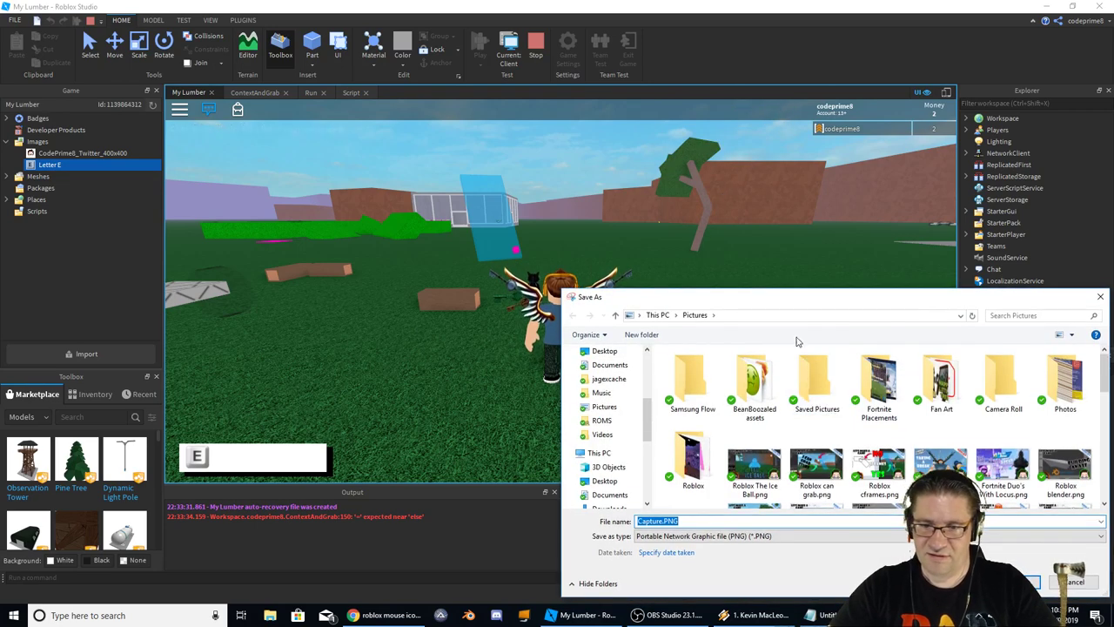
{"action": "key", "text": "Escape"}
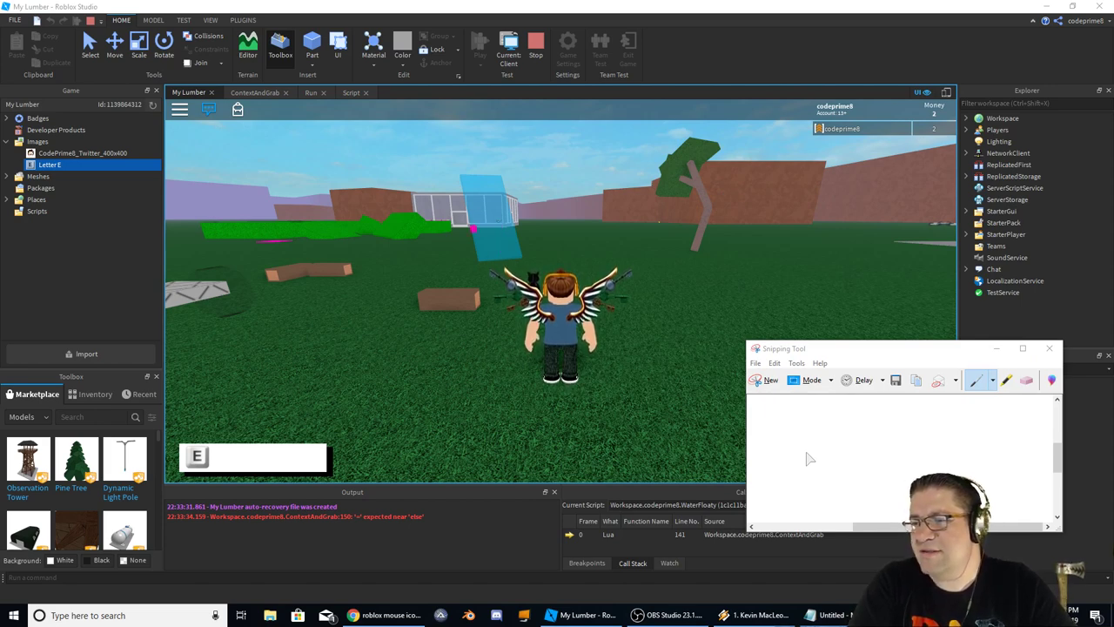
{"action": "left_click", "coordinate": [810, 459]}
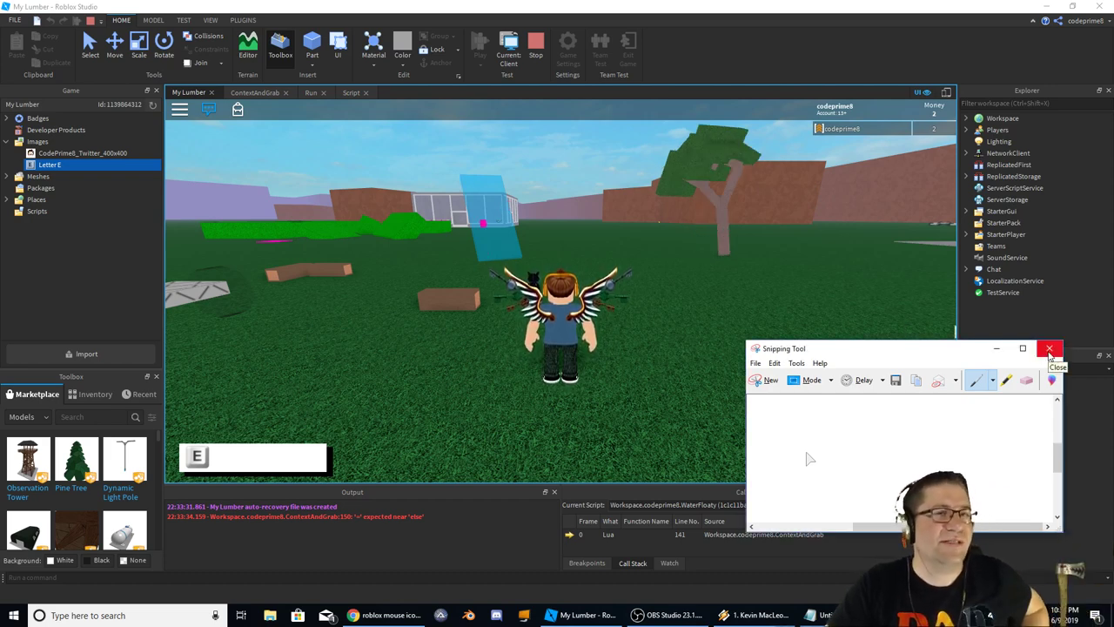
{"action": "left_click", "coordinate": [1049, 350]}
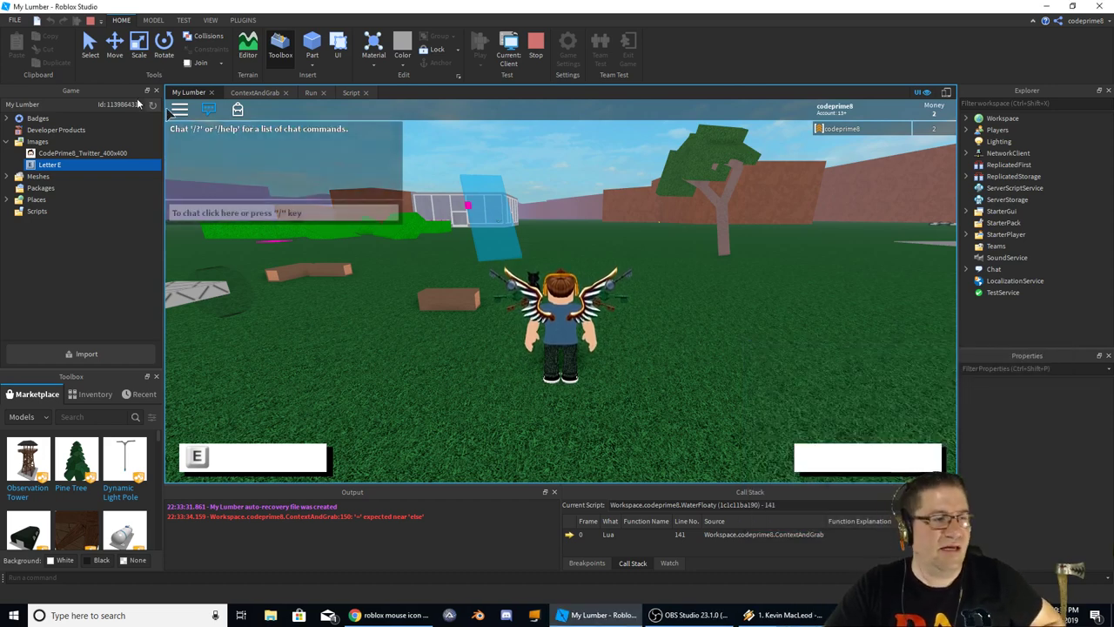
Import RobloxMouse.PNG into the game's Images, then expand StarterGui and select ContextGui
{"action": "key", "text": "Up"}
{"action": "key", "text": "Up"}
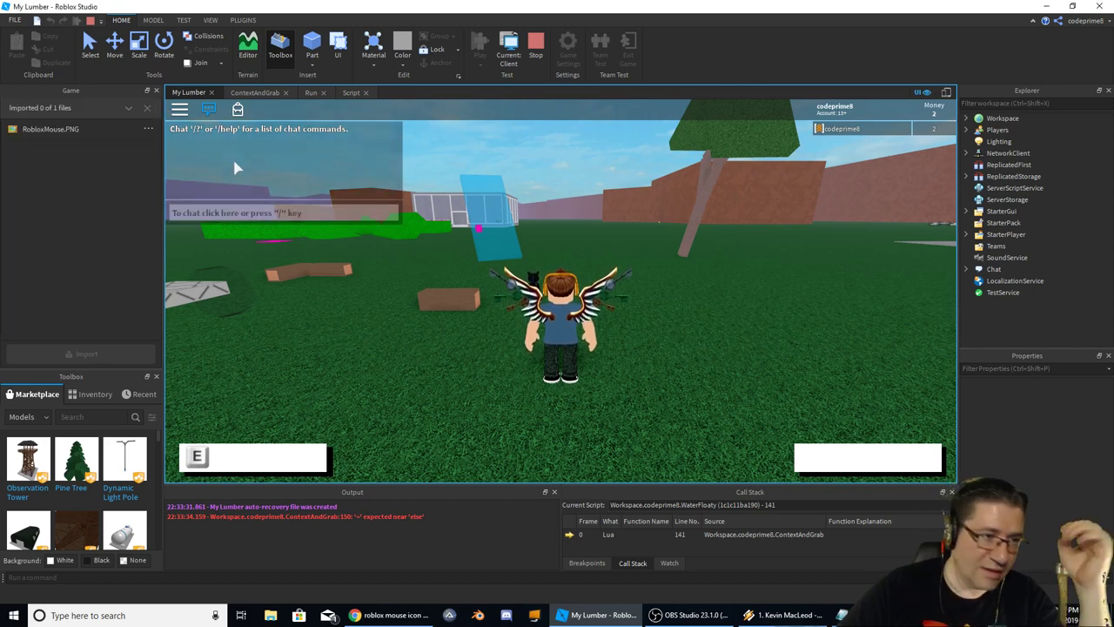
{"action": "left_click", "coordinate": [148, 110]}
{"action": "left_click", "coordinate": [58, 176]}
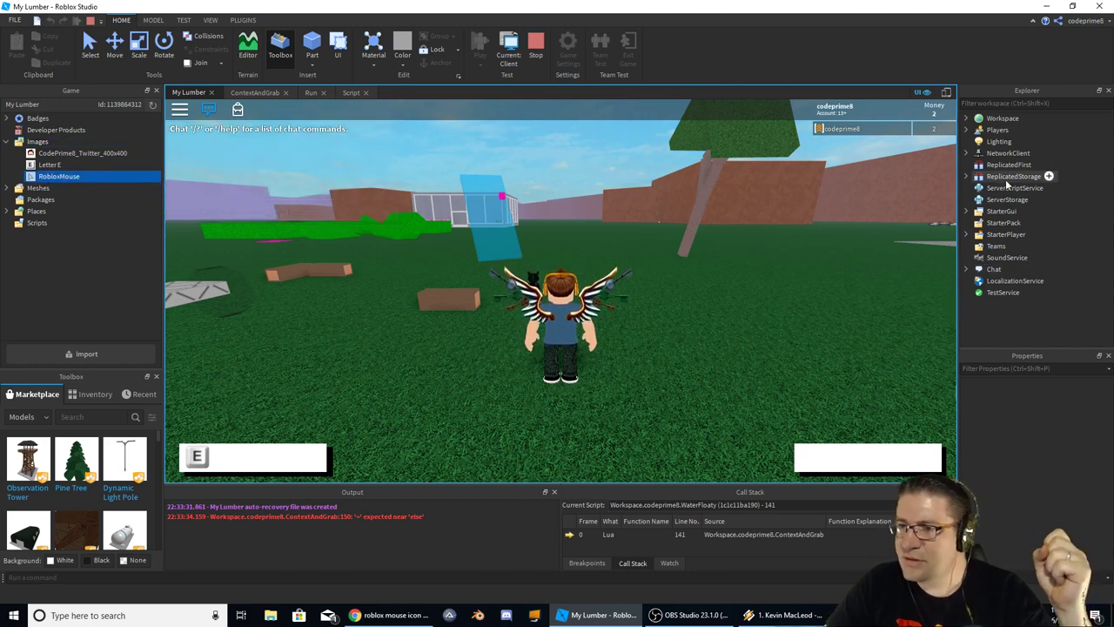
{"action": "left_click", "coordinate": [968, 211]}
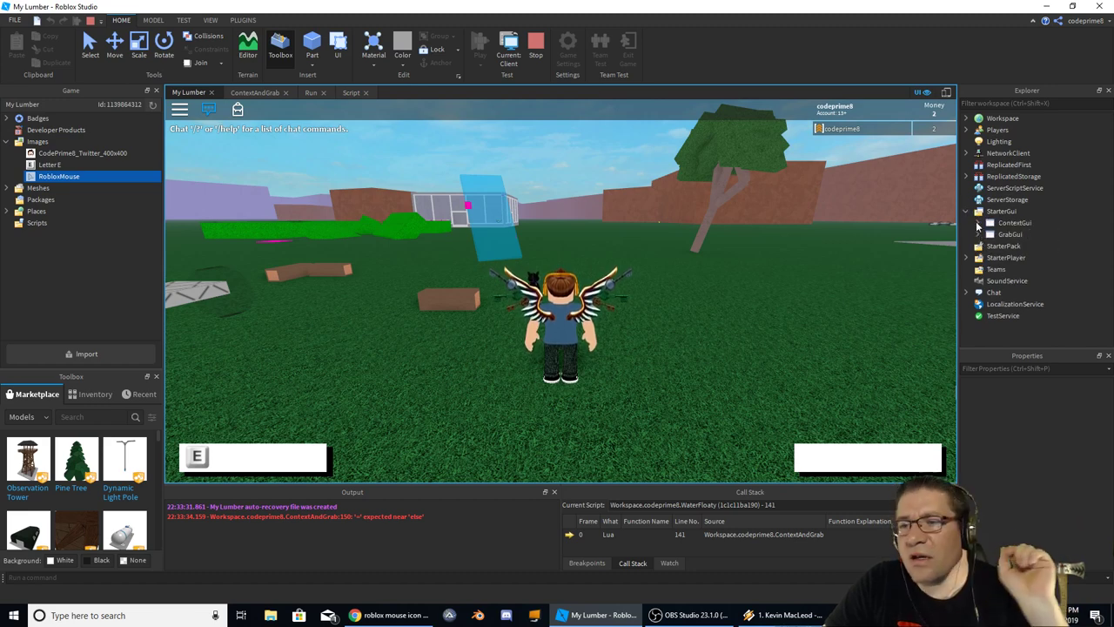
{"action": "left_click", "coordinate": [1011, 223]}
Insert an ImageLabel under GrabGui's BackFrame > Front Frame
{"action": "left_click", "coordinate": [1010, 234]}
{"action": "left_click", "coordinate": [978, 235]}
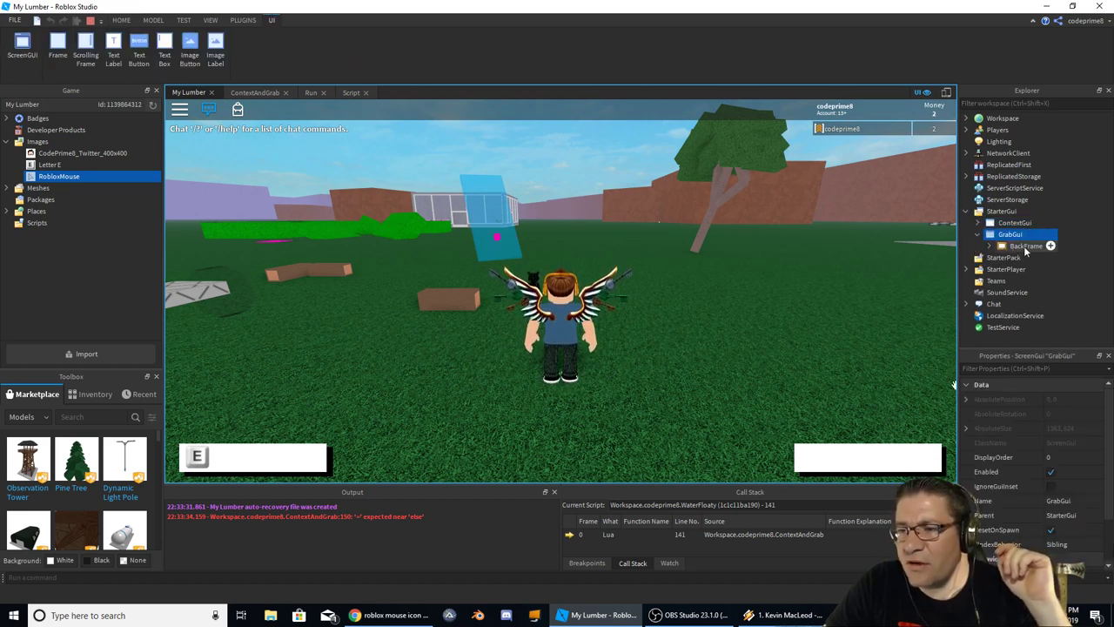
{"action": "left_click", "coordinate": [992, 245]}
{"action": "left_click", "coordinate": [1001, 257]}
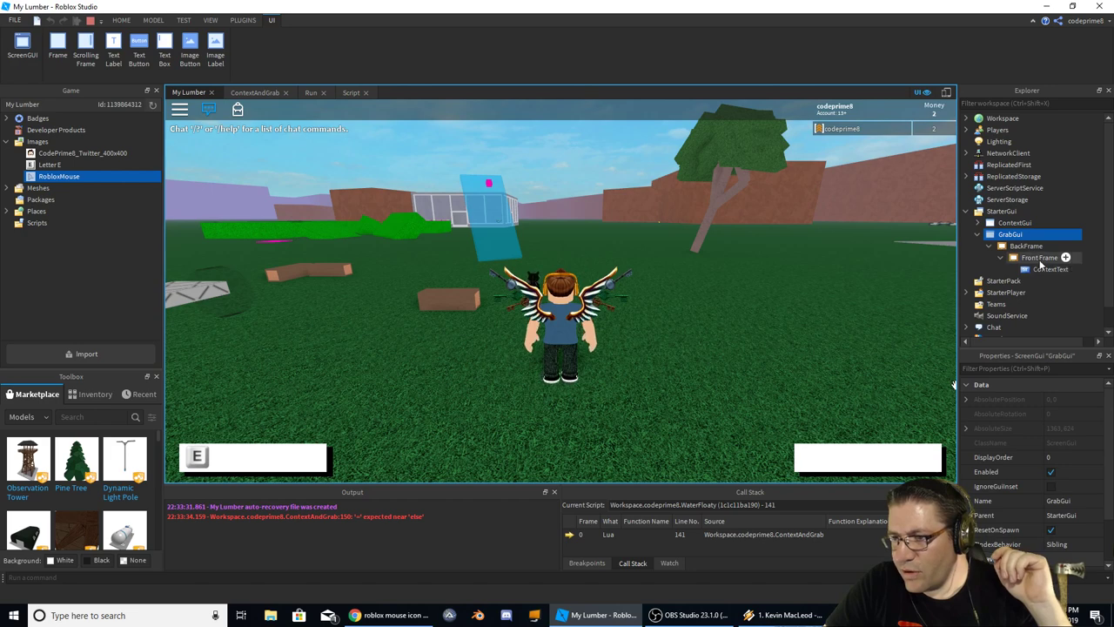
{"action": "left_click", "coordinate": [1040, 258]}
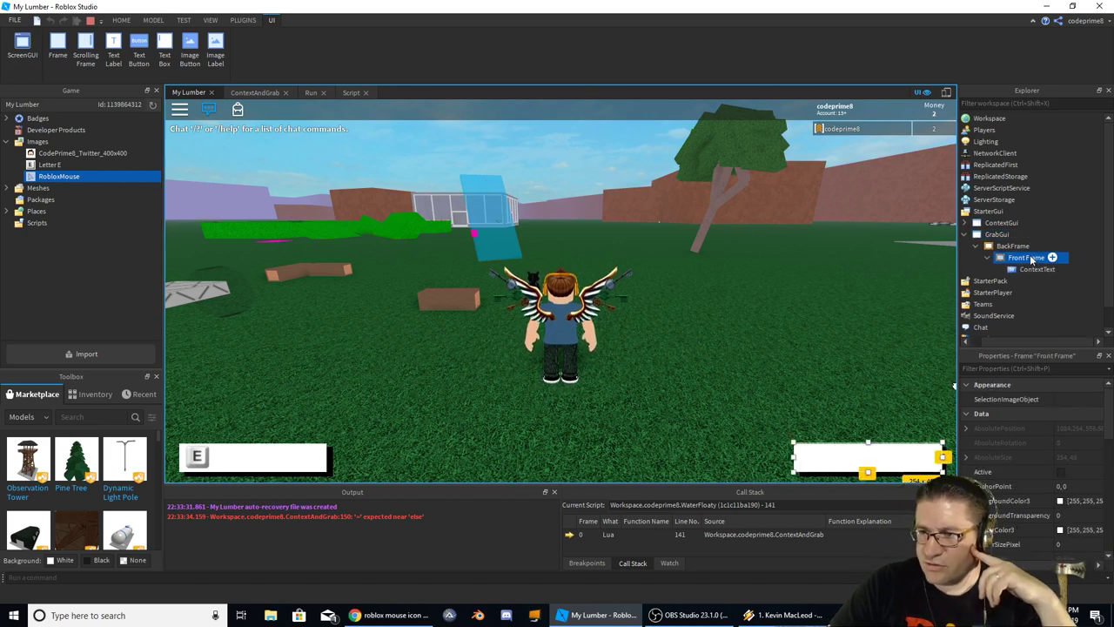
{"action": "left_click", "coordinate": [1052, 259]}
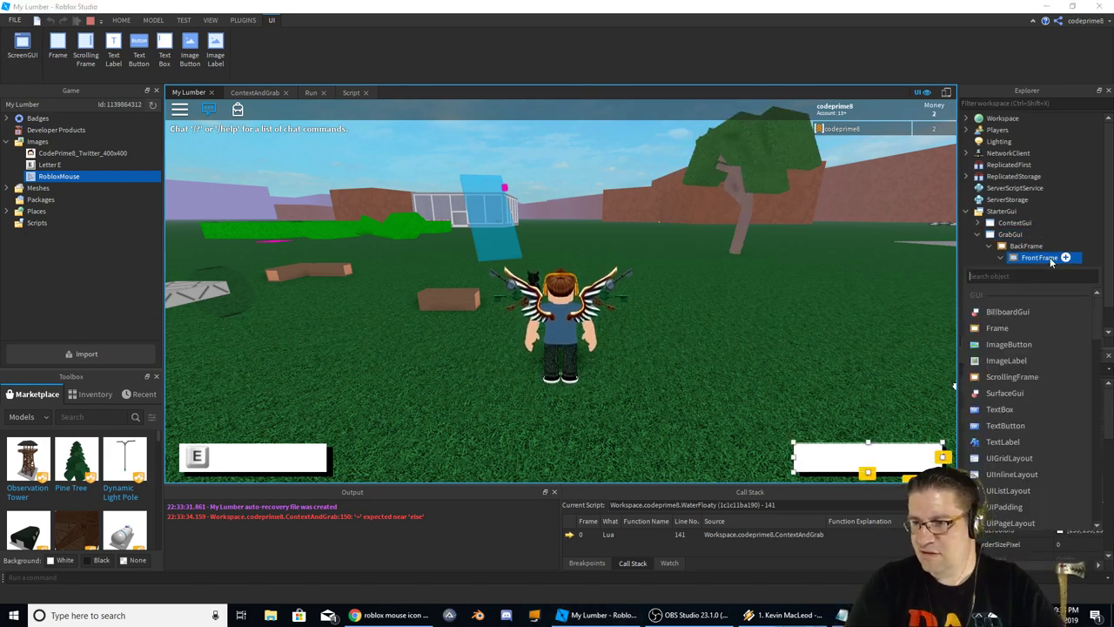
{"action": "type", "text": "im"}
{"action": "key", "text": "Down"}
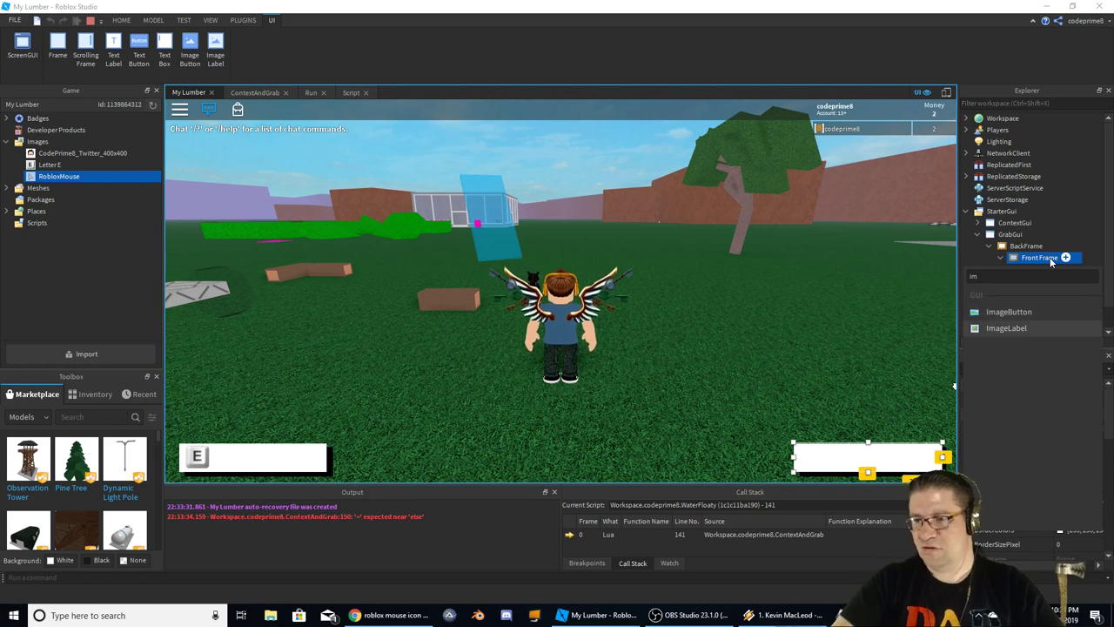
{"action": "key", "text": "Return"}
Rename the label RobloxMouse and set its Image to the imported RobloxMouse picture
{"action": "left_click", "coordinate": [1053, 281]}
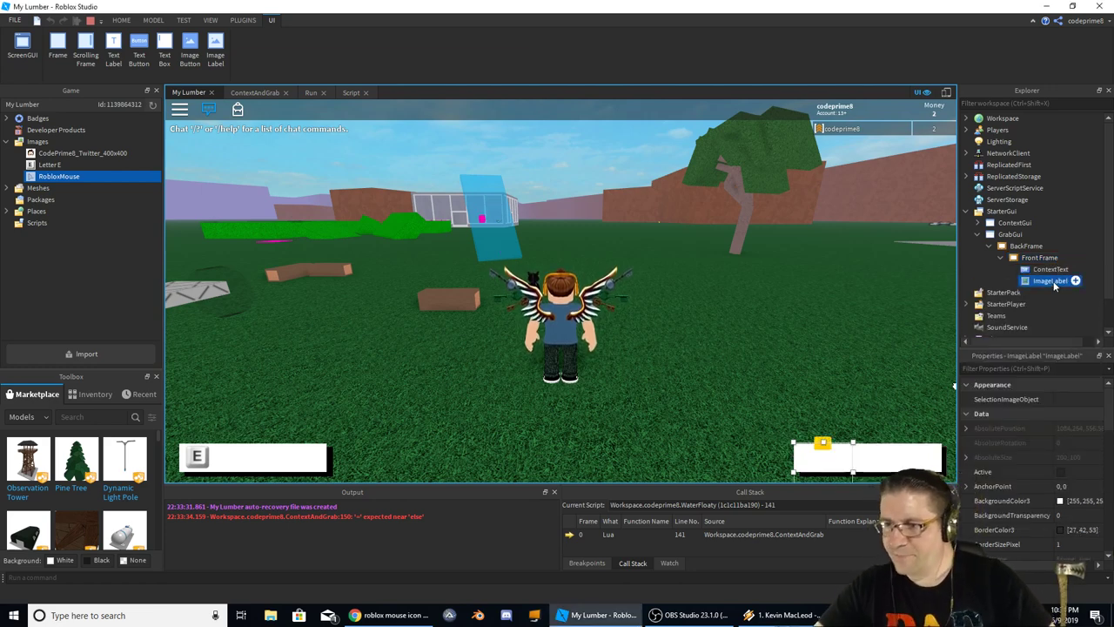
{"action": "double_click", "coordinate": [1055, 283]}
{"action": "type", "text": "Roblox"}
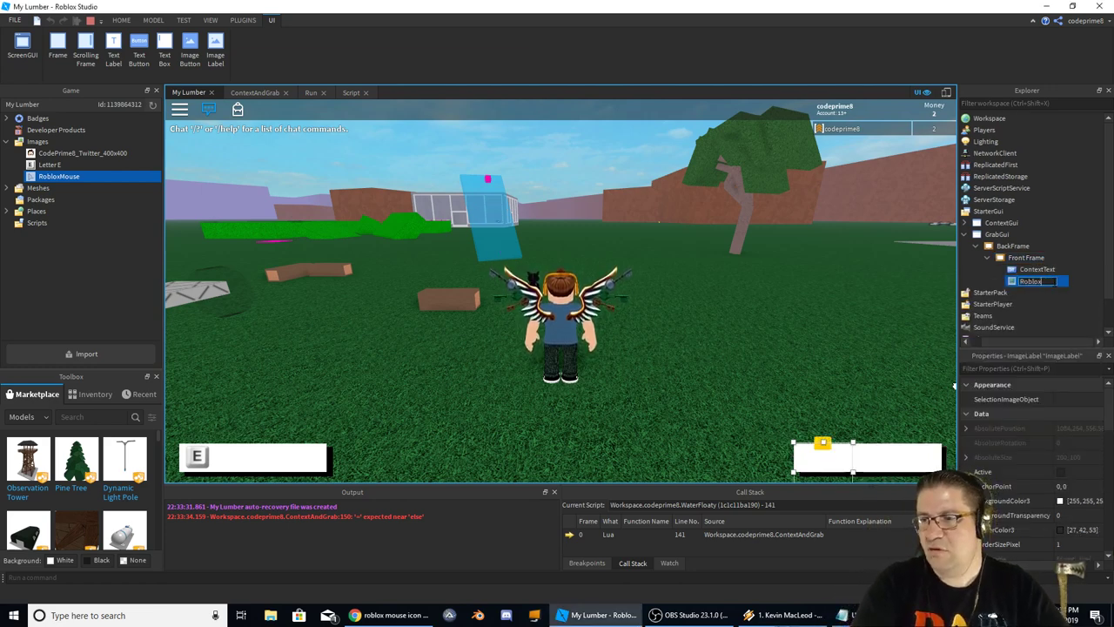
{"action": "type", "text": " mouse"}
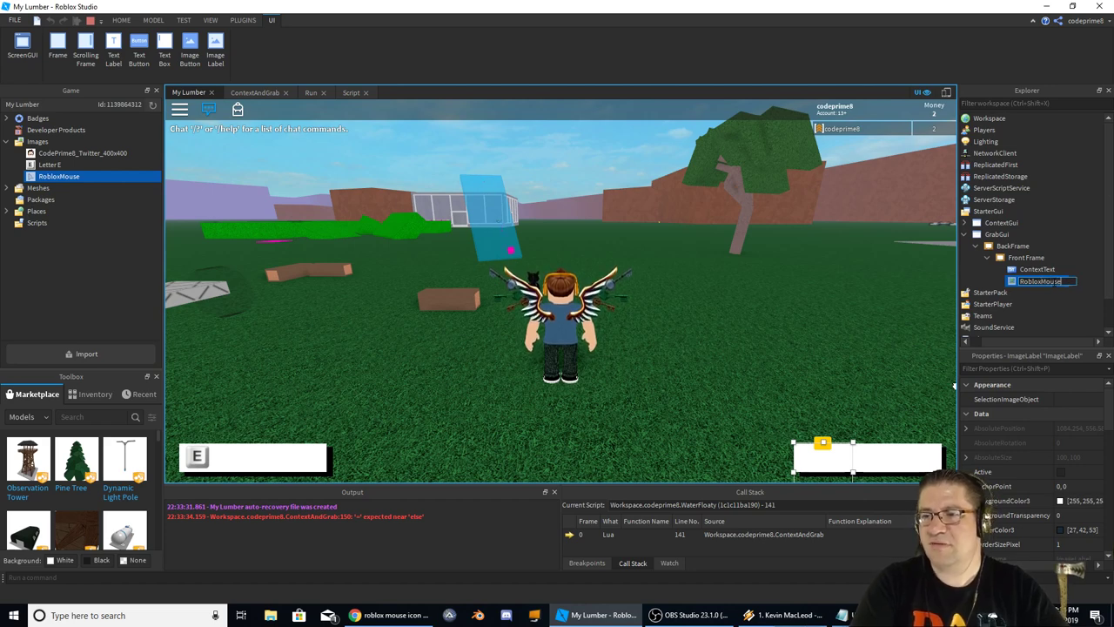
{"action": "key", "text": "Return"}
{"action": "scroll", "coordinate": [1090, 449], "scroll_direction": "down", "scroll_amount": 5}
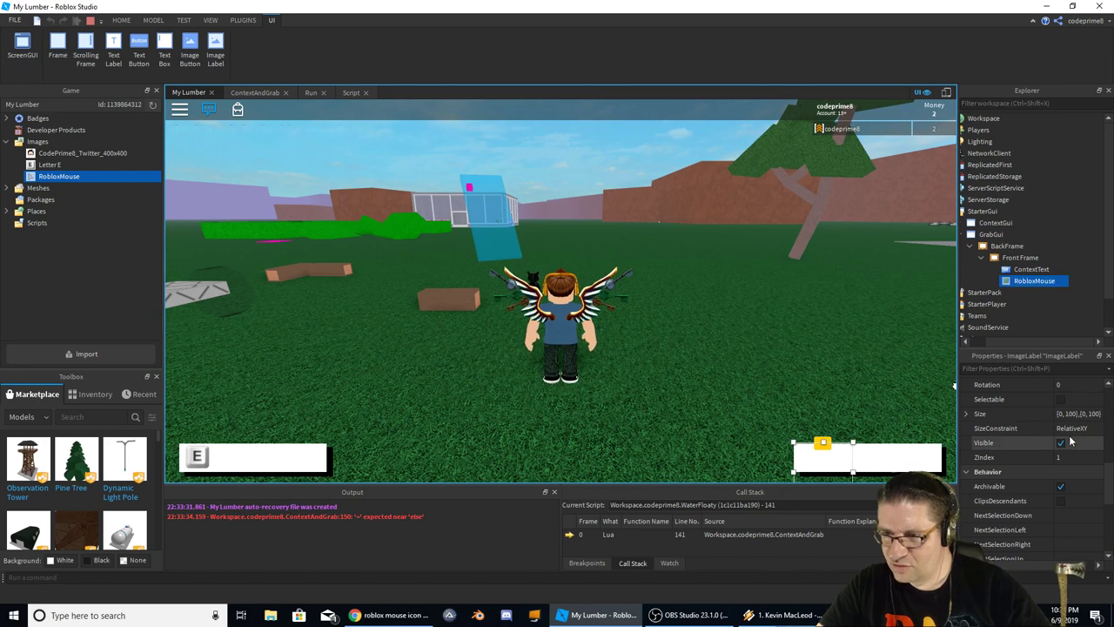
{"action": "scroll", "coordinate": [1079, 426], "scroll_direction": "down", "scroll_amount": 1}
{"action": "scroll", "coordinate": [1077, 427], "scroll_direction": "down", "scroll_amount": 4}
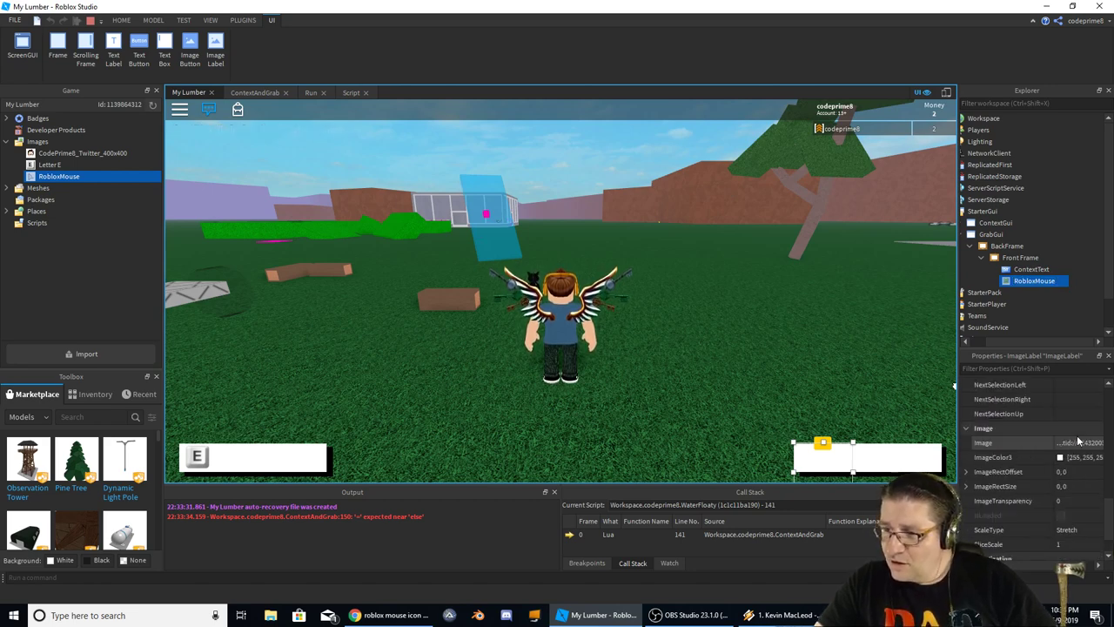
{"action": "left_click", "coordinate": [1078, 445]}
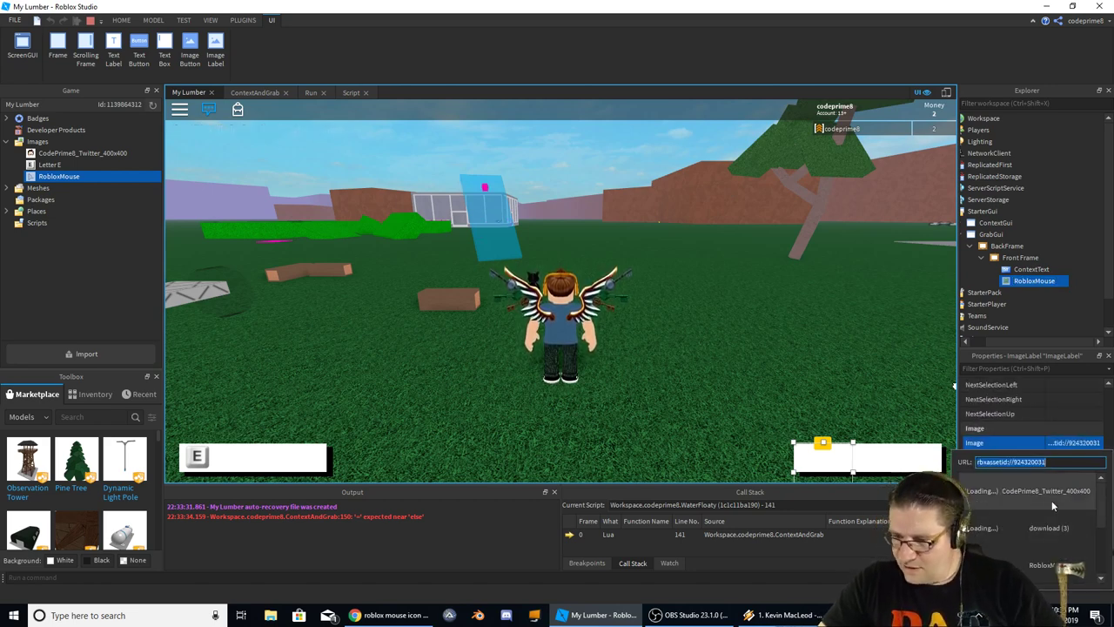
{"action": "left_click", "coordinate": [1038, 557]}
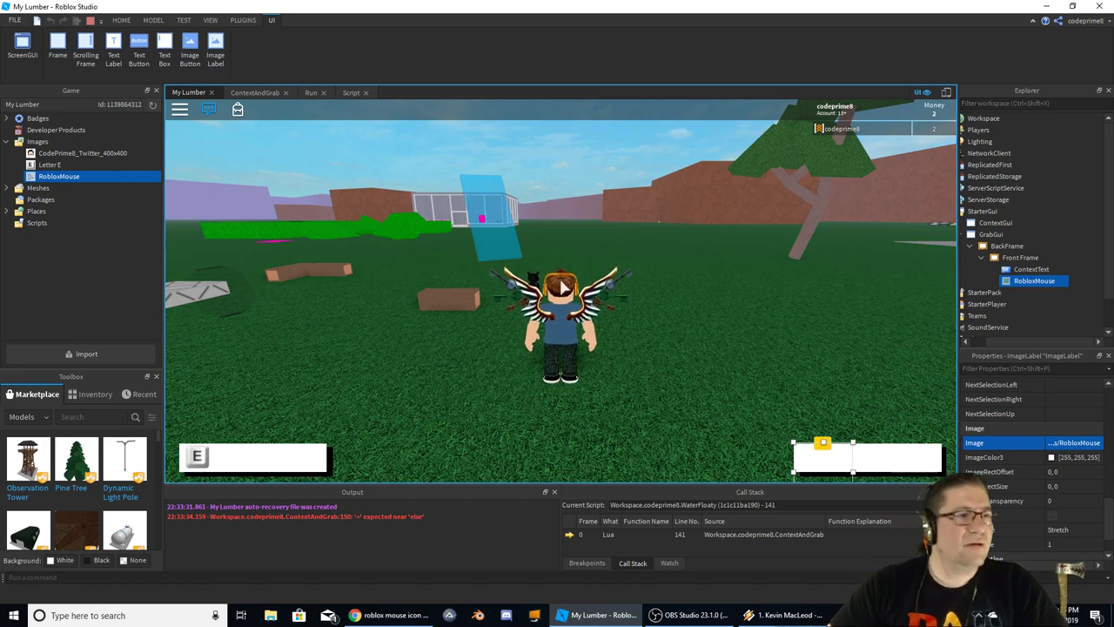
Reposition and shrink the mouse image inside the box in the viewport
{"action": "left_click", "coordinate": [840, 435]}
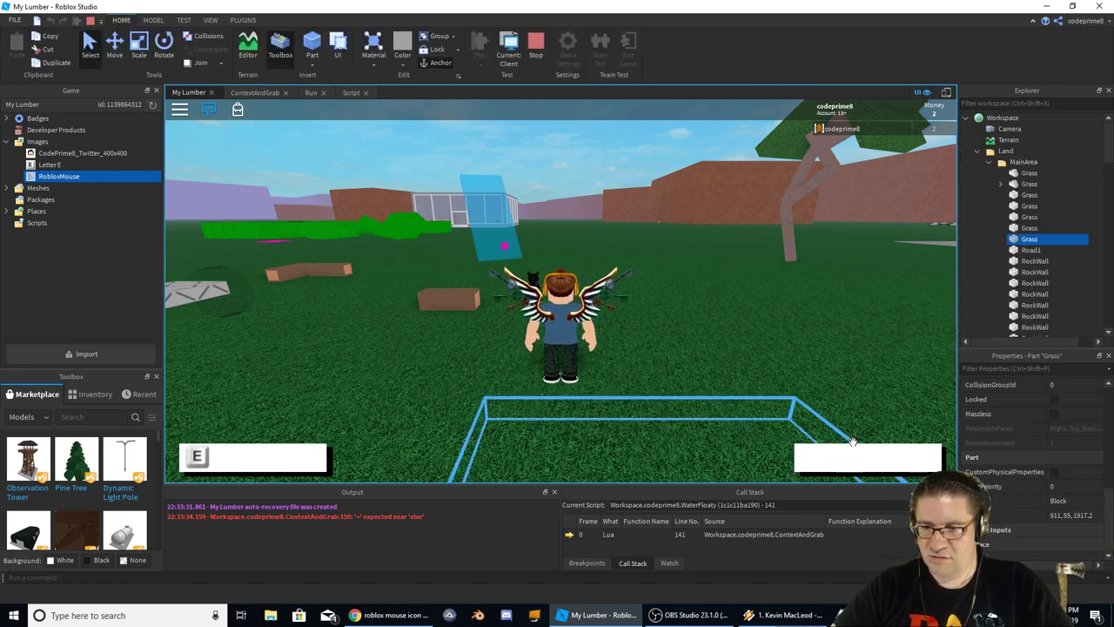
{"action": "left_click", "coordinate": [968, 117]}
{"action": "left_click", "coordinate": [1036, 281]}
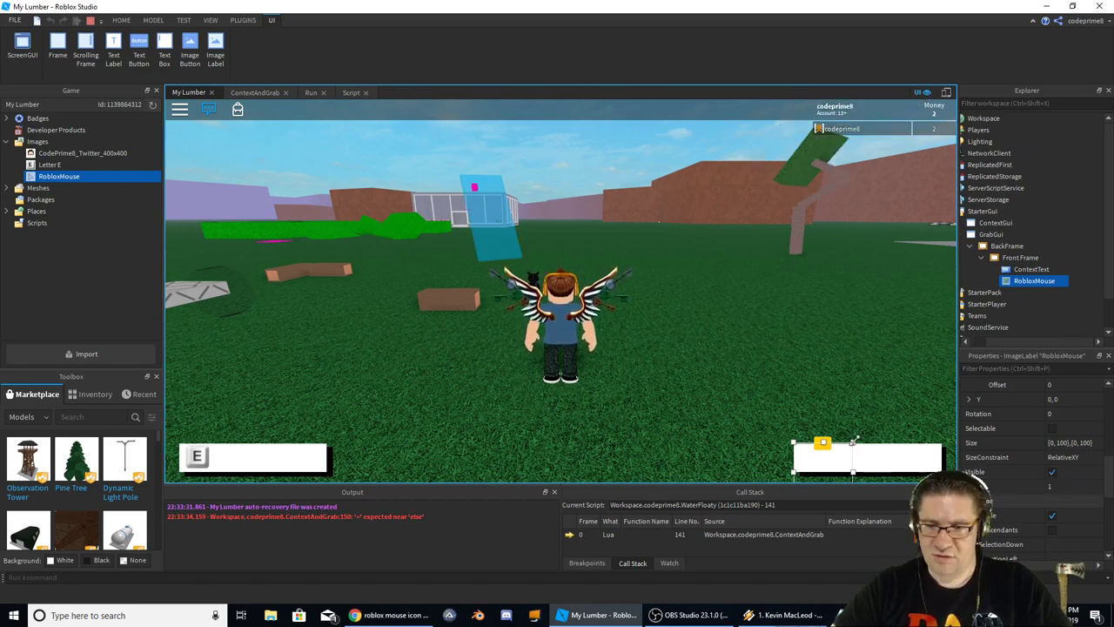
{"action": "left_click_drag", "start_coordinate": [846, 461], "coordinate": [812, 454]}
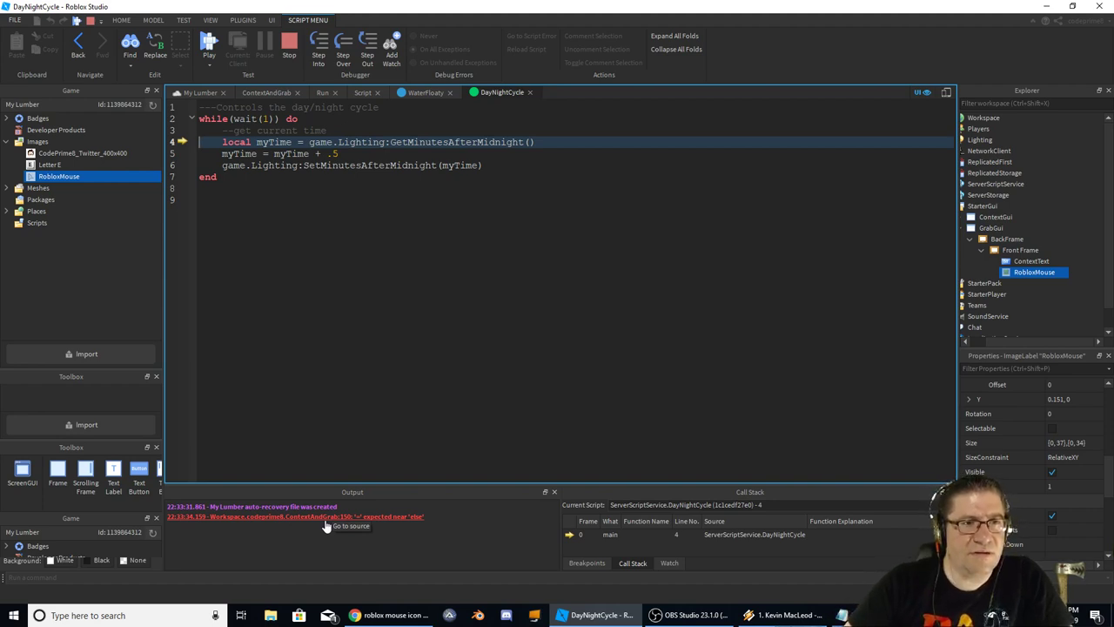
Jump to the erroring script line and inspect the PickUpText check on line 145
{"action": "left_click", "coordinate": [326, 517]}
{"action": "scroll", "coordinate": [529, 391], "scroll_direction": "down", "scroll_amount": 3}
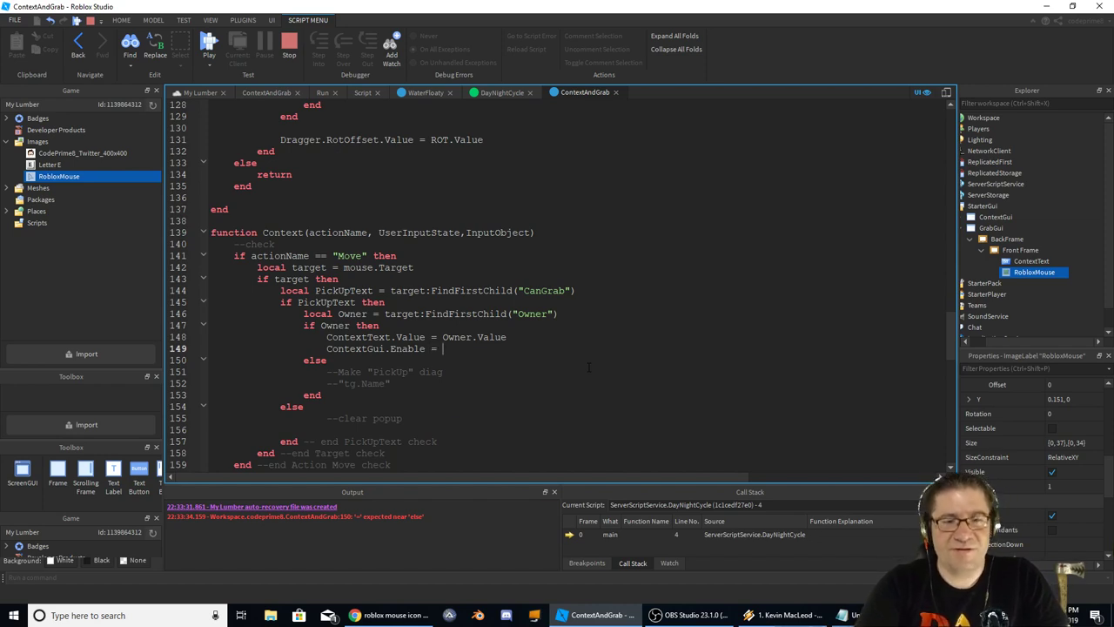
{"action": "type", "text": "true"}
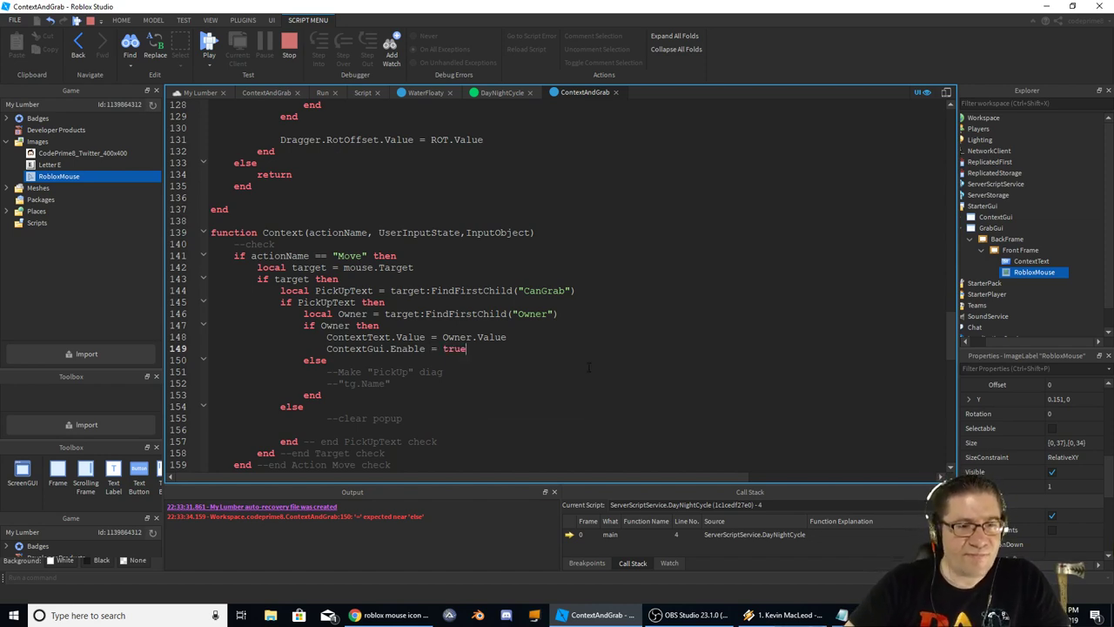
{"action": "left_click_drag", "start_coordinate": [298, 302], "coordinate": [352, 302]}
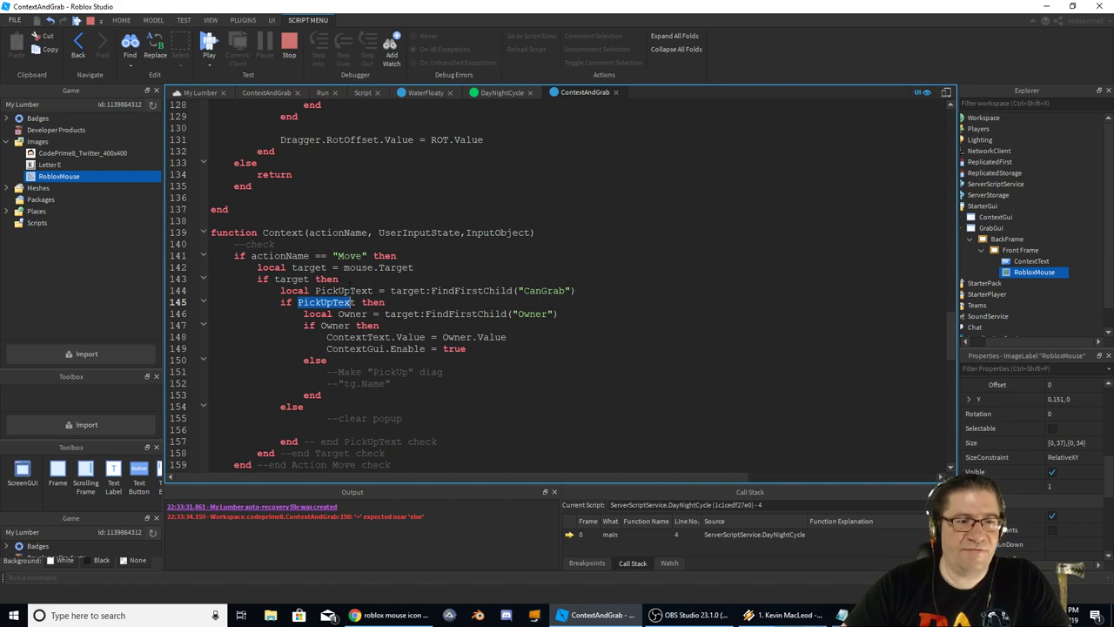
Replace the else branch's placeholder comments with a copy of the two owner-display lines
{"action": "left_click", "coordinate": [488, 349]}
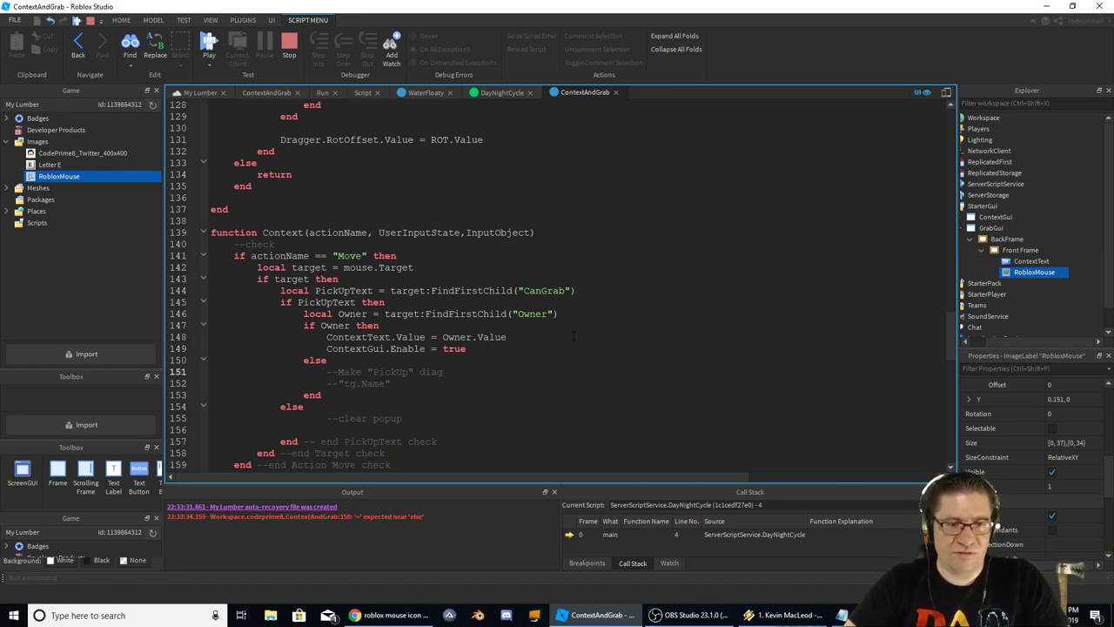
{"action": "key", "text": "shift+Up"}
{"action": "key", "text": "shift+Home"}
{"action": "key", "text": "ctrl+c"}
{"action": "key", "text": "Down"}
{"action": "key", "text": "Down"}
{"action": "key", "text": "Down"}
{"action": "key", "text": "Down"}
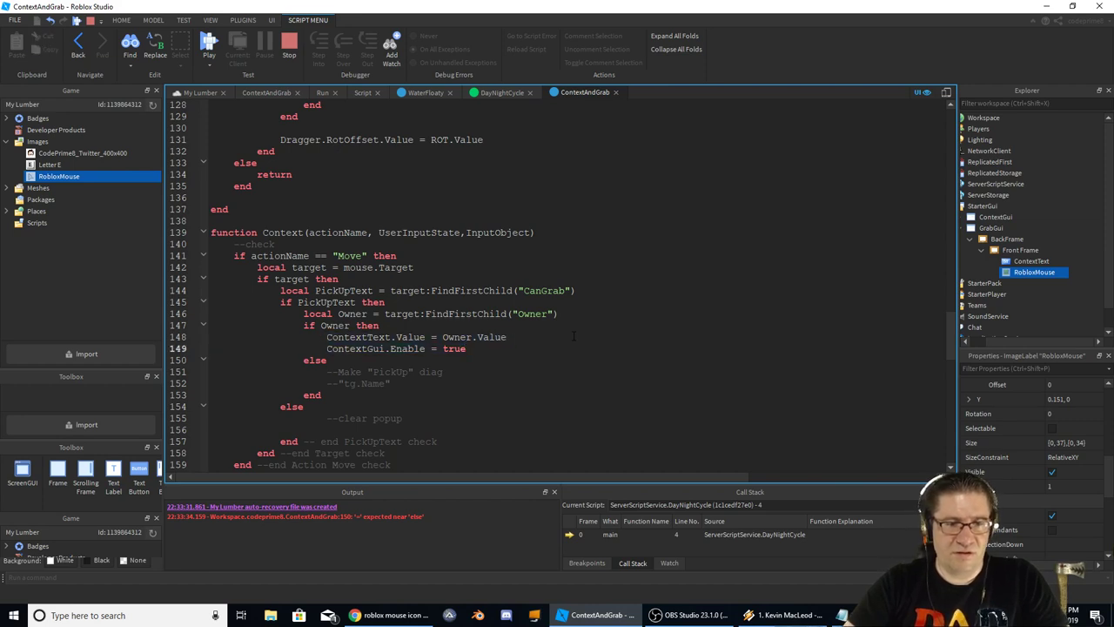
{"action": "key", "text": "shift+Up"}
{"action": "key", "text": "shift+Home"}
{"action": "key", "text": "BackSpace"}
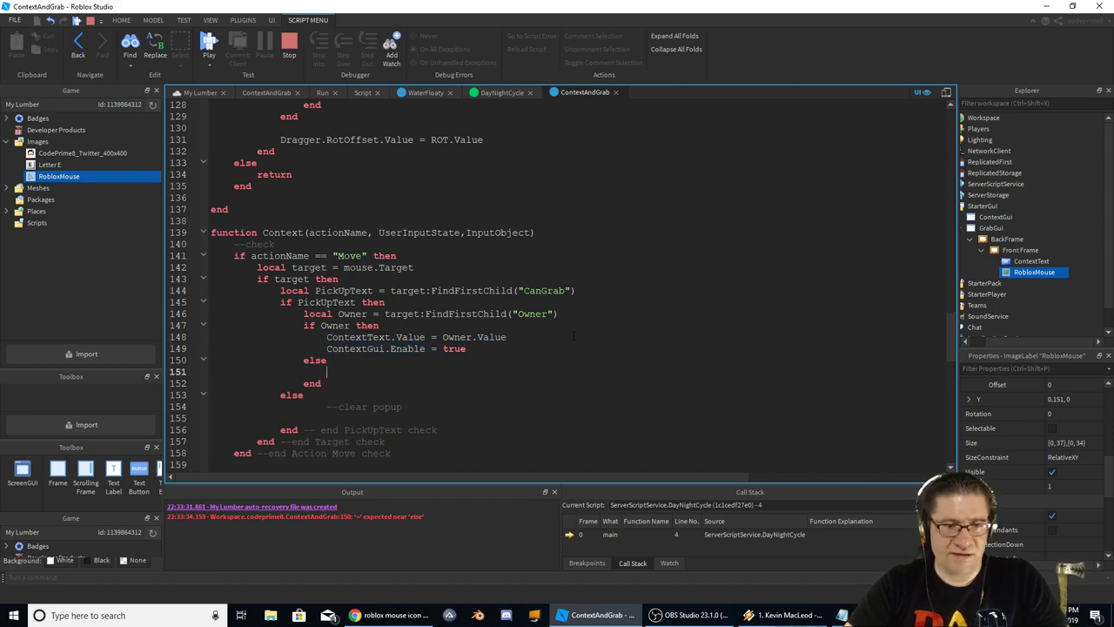
{"action": "key", "text": "ctrl+v"}
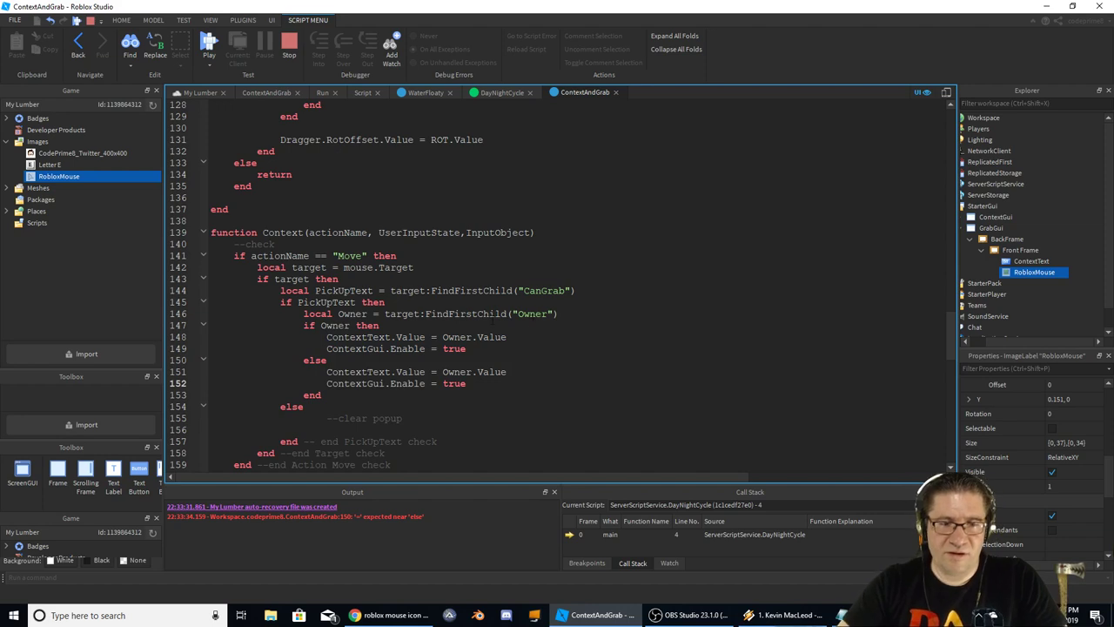
Review the pasted lines and the CanGrab name, selecting ContextText on line 148 for renaming
{"action": "key", "text": "Up"}
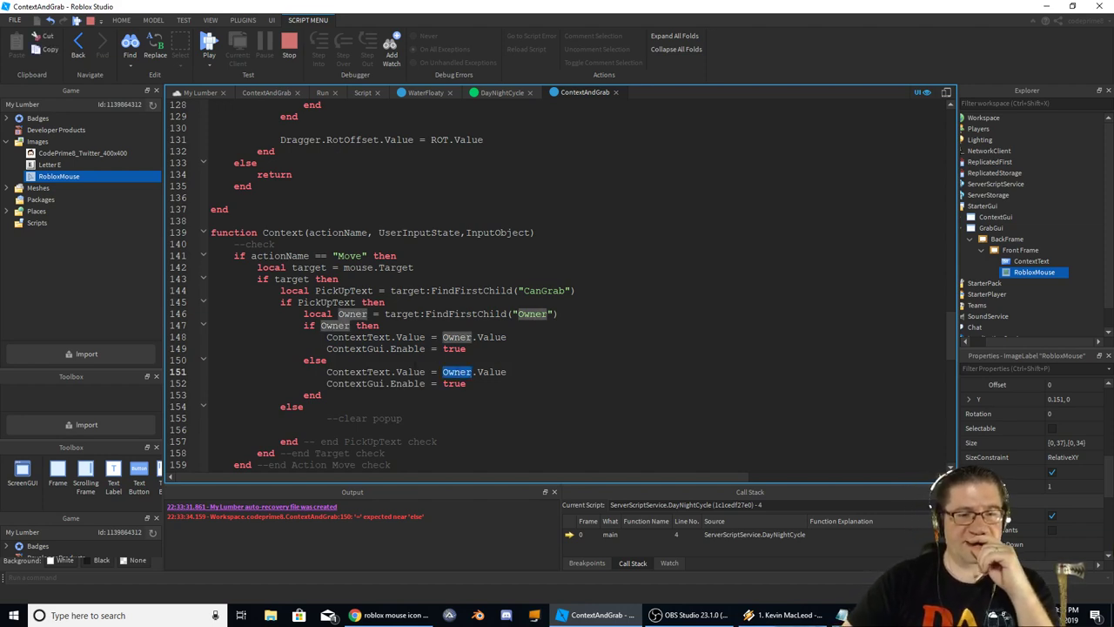
{"action": "left_click", "coordinate": [358, 337]}
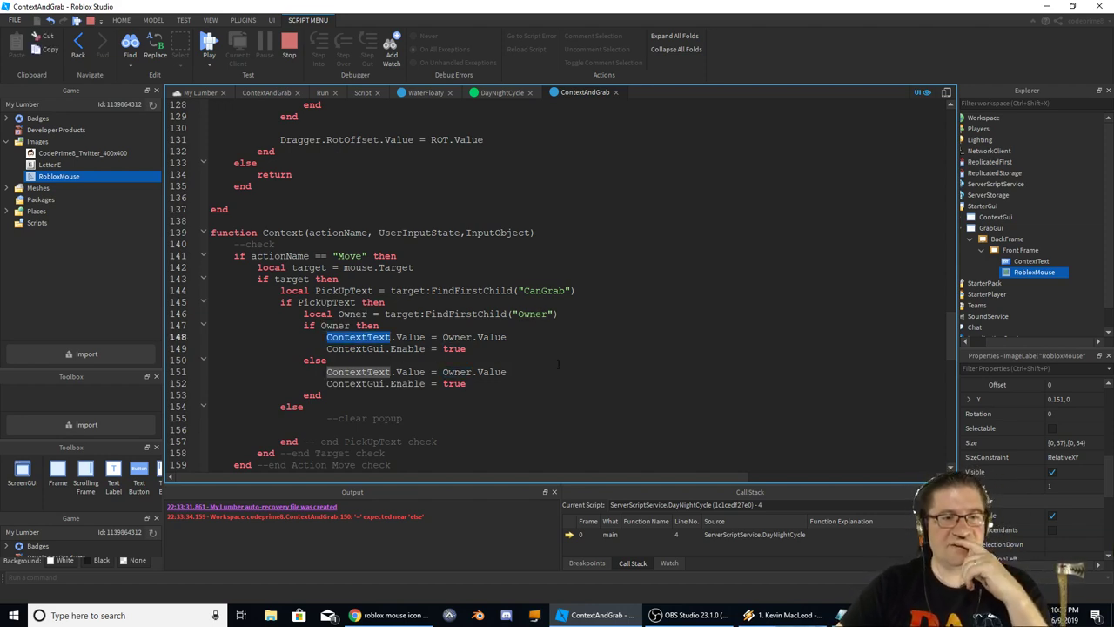
{"action": "double_click", "coordinate": [544, 291]}
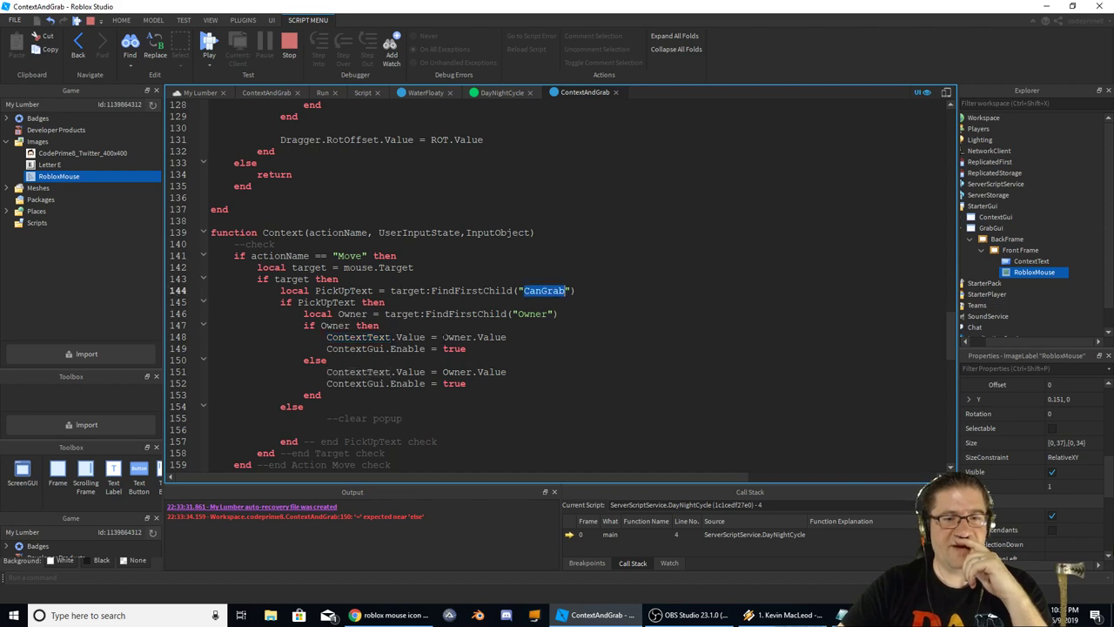
{"action": "left_click", "coordinate": [358, 337]}
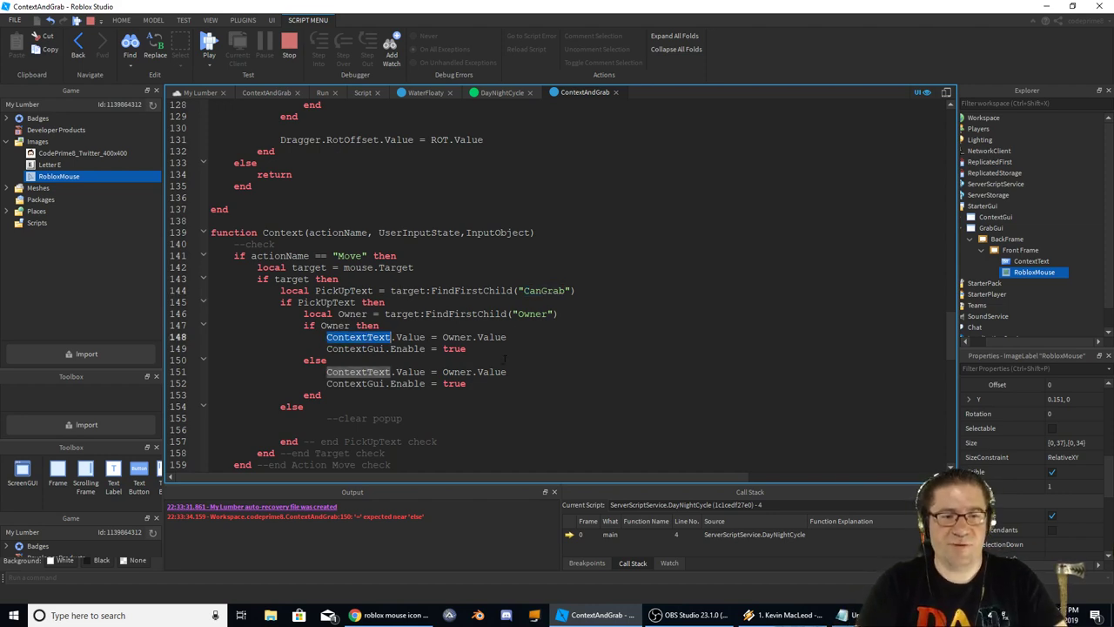
Rename ContextText to GrabText and ContextGui to GrabGui on lines 148–149
{"action": "type", "text": "Grab"}
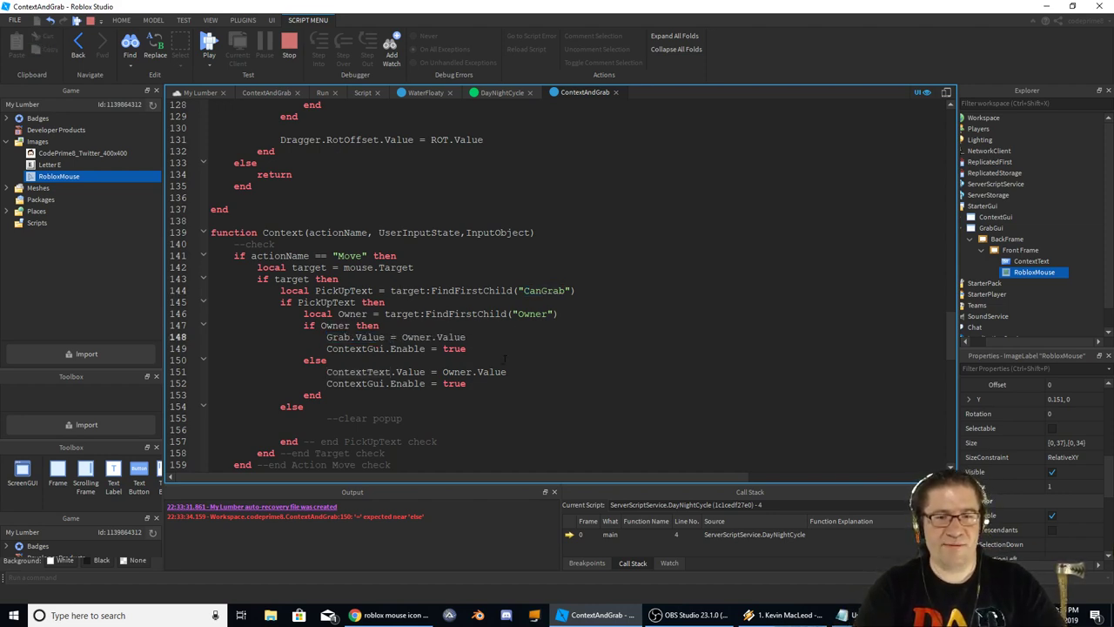
{"action": "type", "text": "Go"}
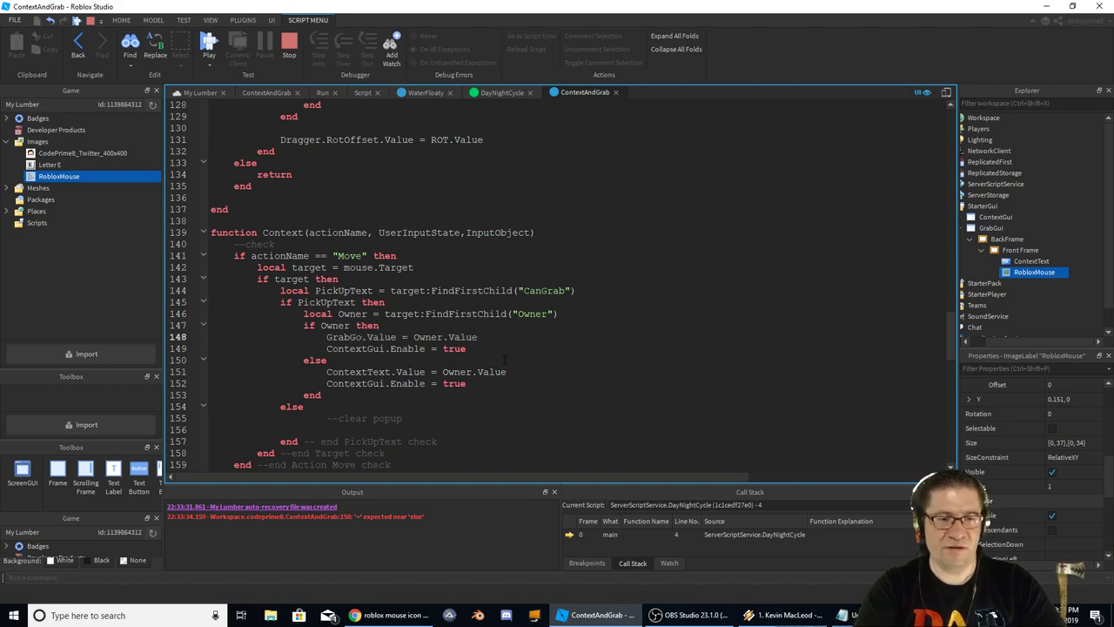
{"action": "type", "text": "i"}
{"action": "key", "text": "Down"}
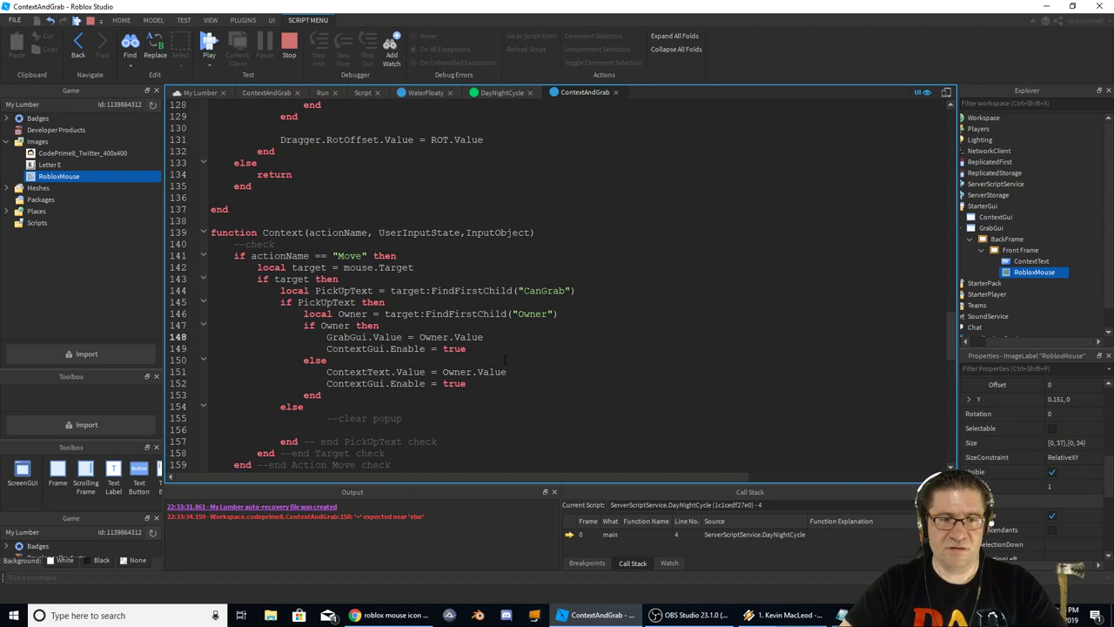
{"action": "key", "text": "BackSpace"}
{"action": "key", "text": "BackSpace"}
{"action": "key", "text": "BackSpace"}
{"action": "type", "text": "Text"}
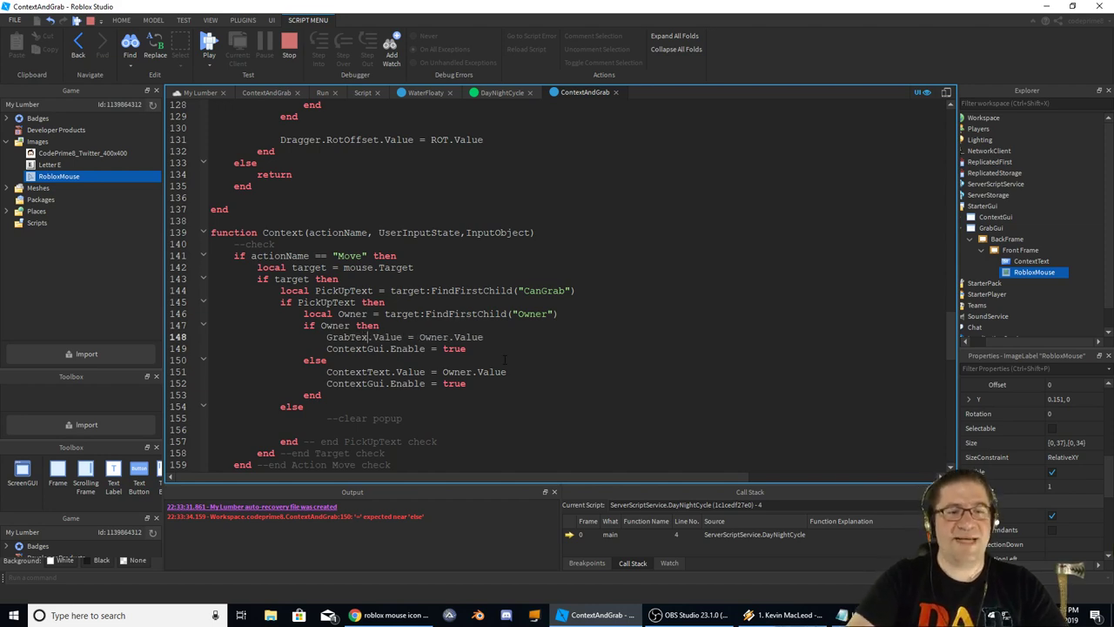
{"action": "key", "text": "Down"}
{"action": "key", "text": "Left"}
{"action": "key", "text": "BackSpace"}
{"action": "key", "text": "BackSpace"}
{"action": "key", "text": "BackSpace"}
{"action": "key", "text": "BackSpace"}
{"action": "key", "text": "BackSpace"}
{"action": "key", "text": "BackSpace"}
{"action": "key", "text": "BackSpace"}
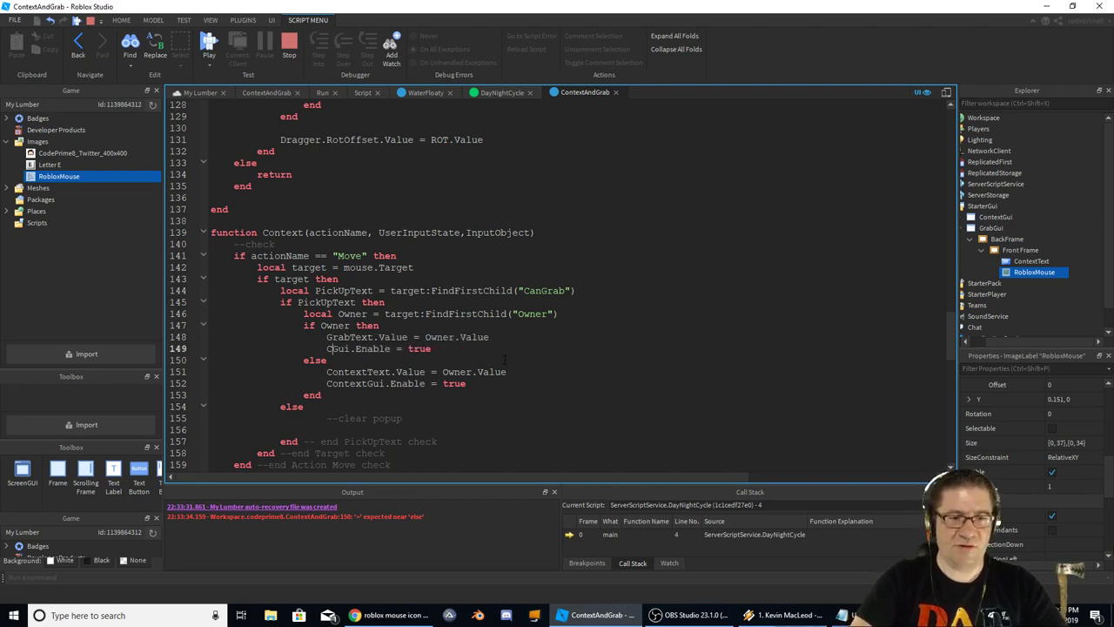
{"action": "type", "text": "Grab"}
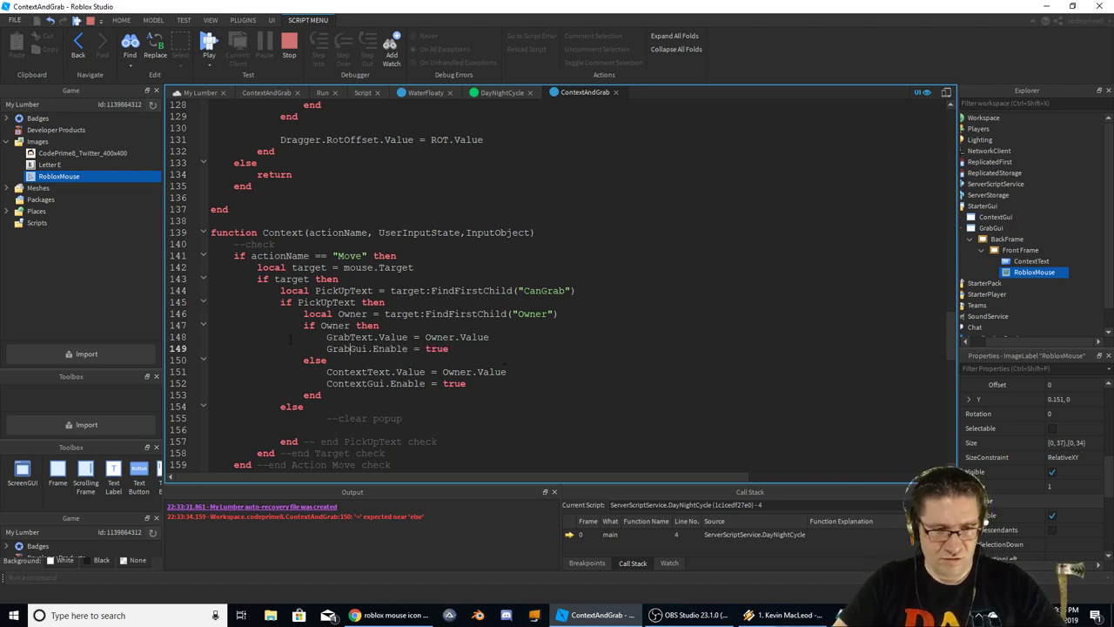
Paste GrabText and GrabGui over ContextText and ContextGui on lines 151–152
{"action": "double_click", "coordinate": [361, 337]}
{"action": "key", "text": "ctrl+c"}
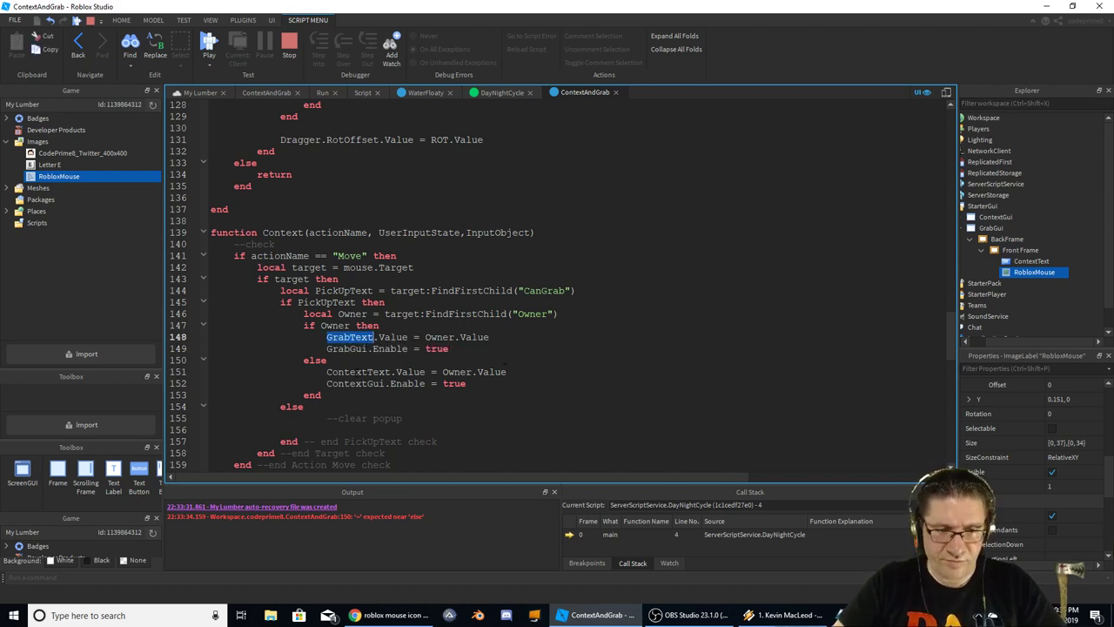
{"action": "double_click", "coordinate": [353, 372]}
{"action": "key", "text": "ctrl+v"}
{"action": "double_click", "coordinate": [346, 348]}
{"action": "key", "text": "ctrl+c"}
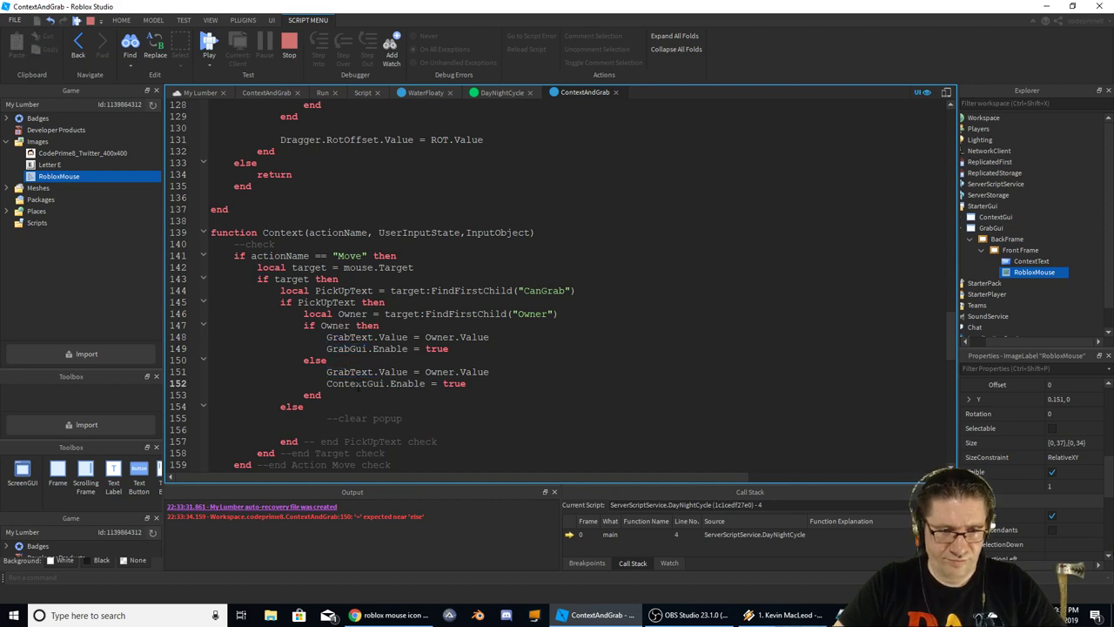
{"action": "double_click", "coordinate": [353, 383]}
{"action": "key", "text": "ctrl+v"}
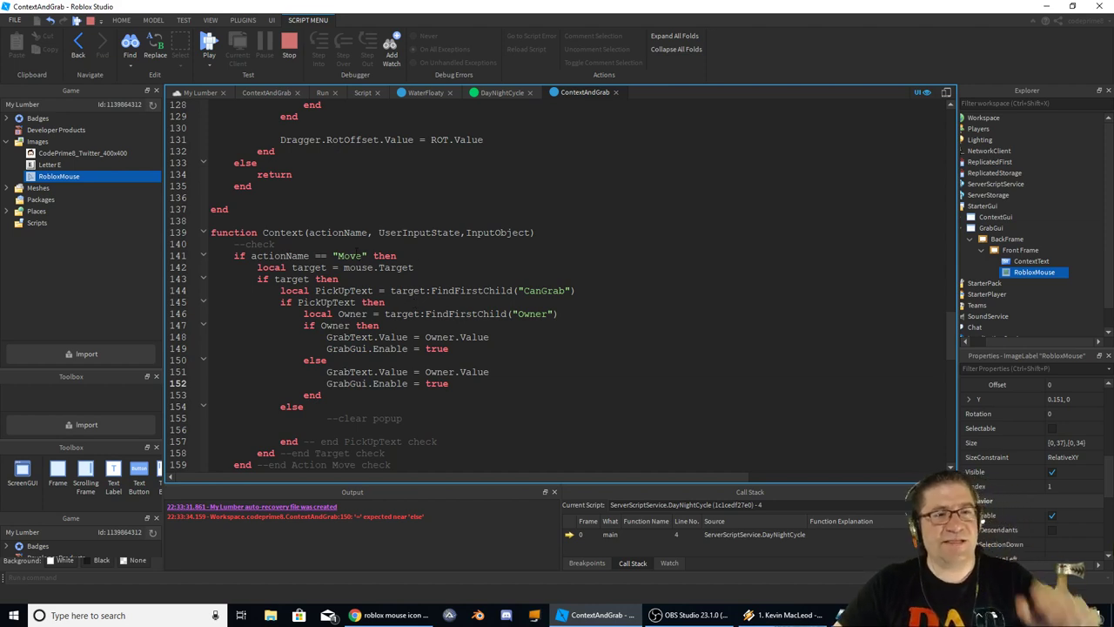
Review the Move action, target and CanGrab FindFirstChild references on lines 142–144
{"action": "double_click", "coordinate": [349, 256]}
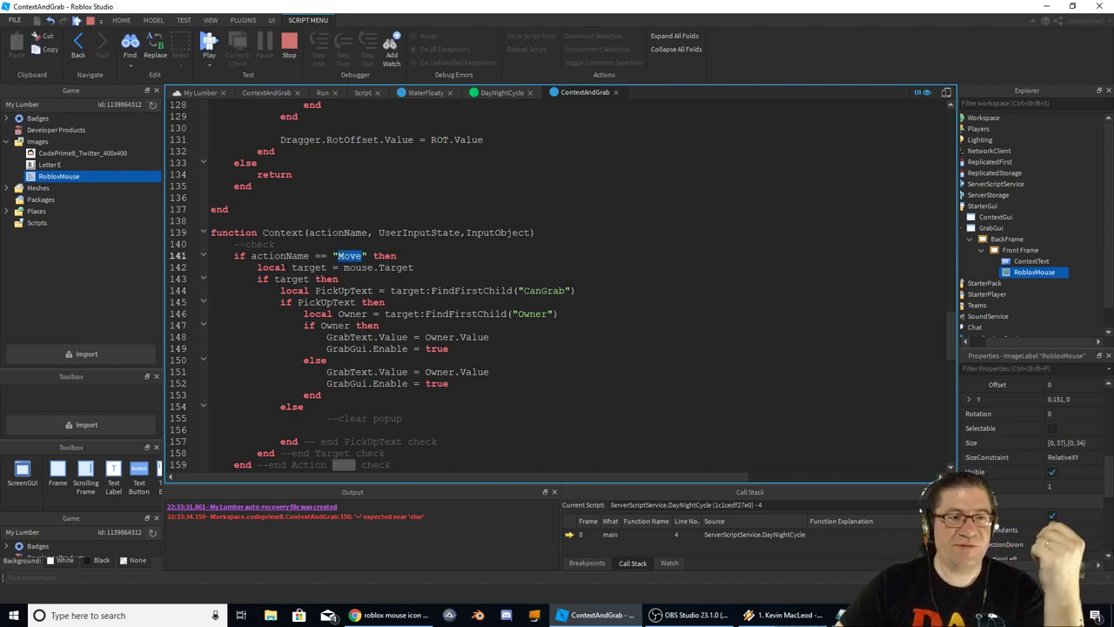
{"action": "double_click", "coordinate": [309, 268]}
{"action": "double_click", "coordinate": [396, 267]}
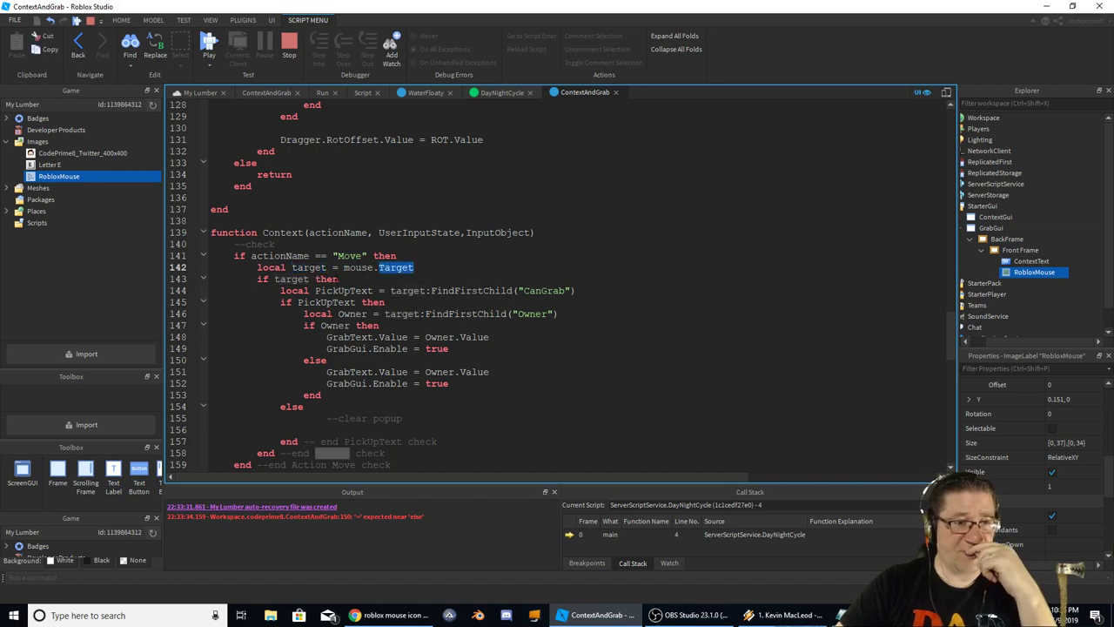
{"action": "double_click", "coordinate": [309, 267]}
{"action": "double_click", "coordinate": [344, 290]}
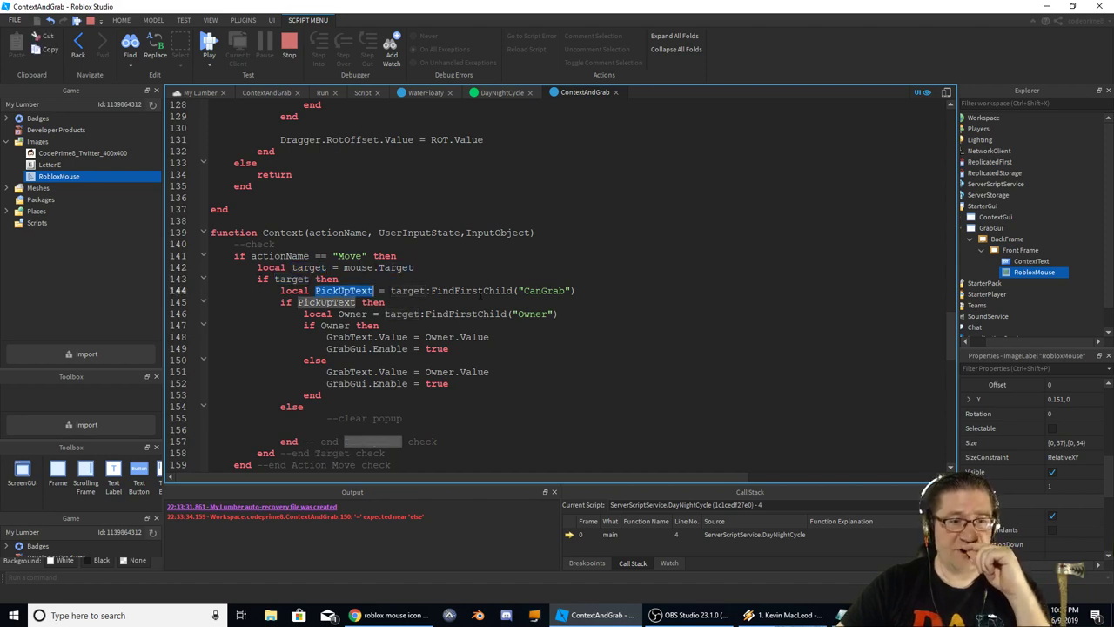
{"action": "left_click", "coordinate": [343, 290]}
{"action": "double_click", "coordinate": [409, 291]}
{"action": "double_click", "coordinate": [475, 291]}
{"action": "double_click", "coordinate": [544, 291]}
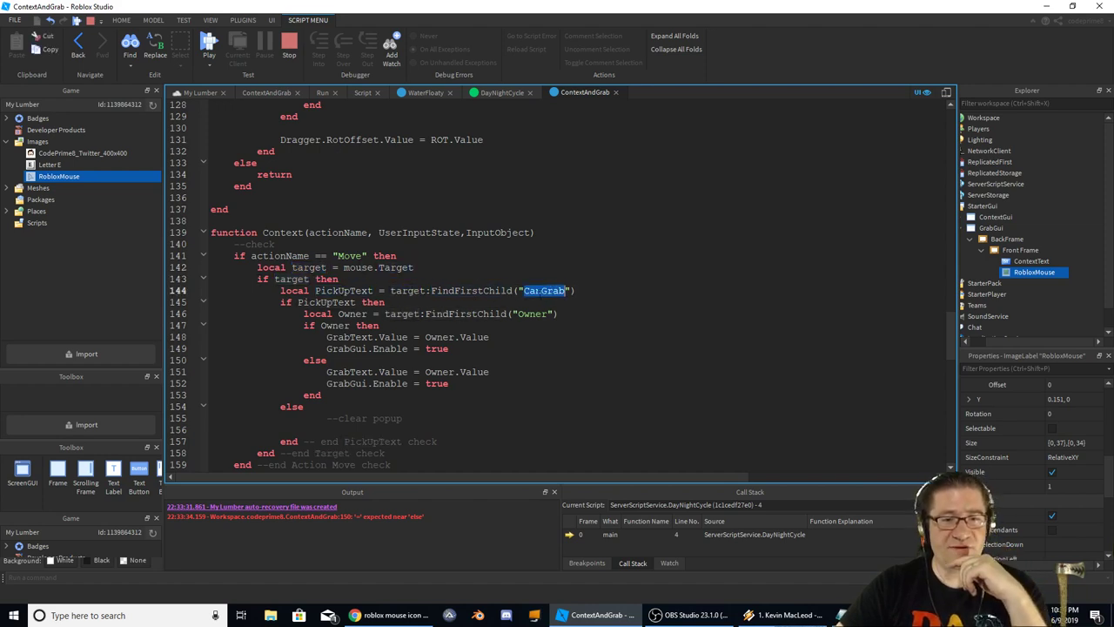
Stop the paused play test in the My Lumber place and select the TestPart
{"action": "left_click", "coordinate": [203, 92]}
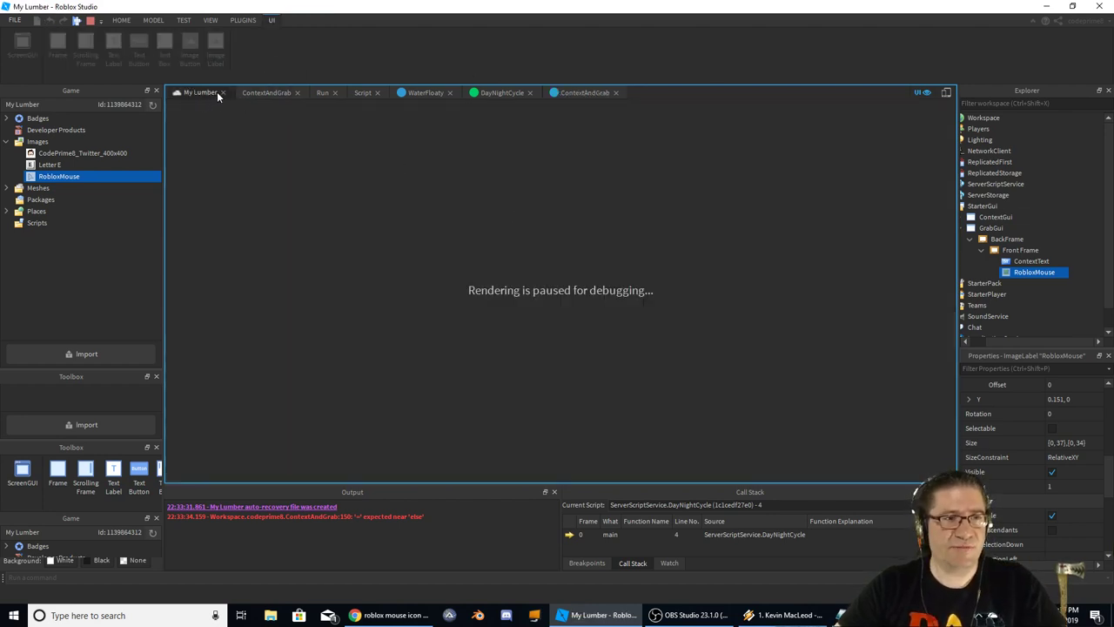
{"action": "left_click", "coordinate": [121, 20]}
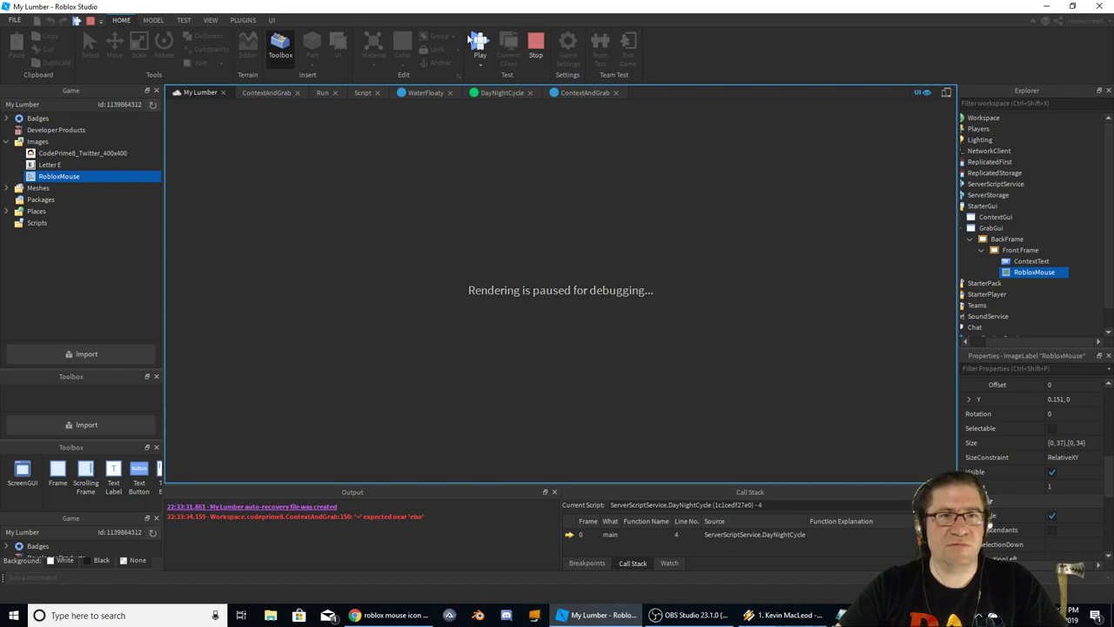
{"action": "left_click", "coordinate": [538, 40]}
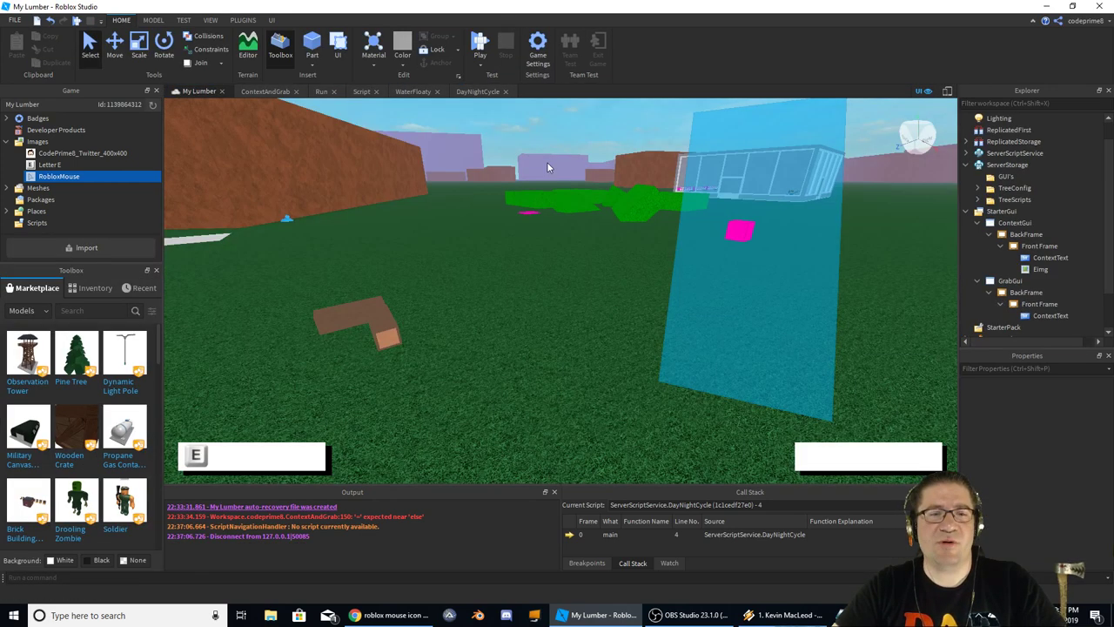
{"action": "left_click", "coordinate": [410, 311]}
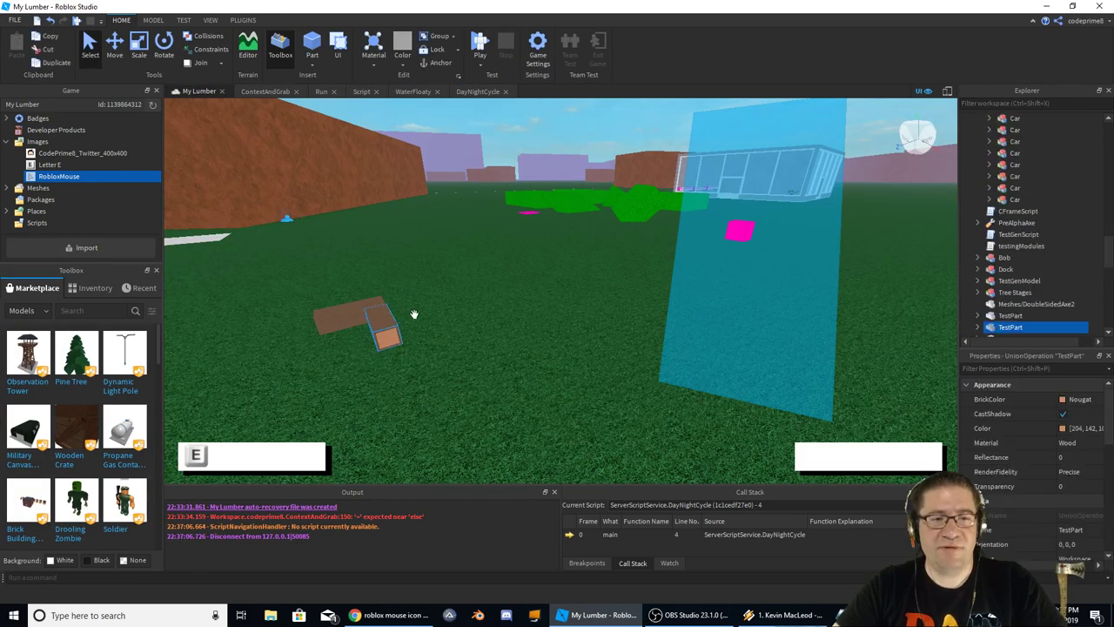
Expand TestPart and edit its CanGrab string value, Yup
{"action": "left_click", "coordinate": [978, 293]}
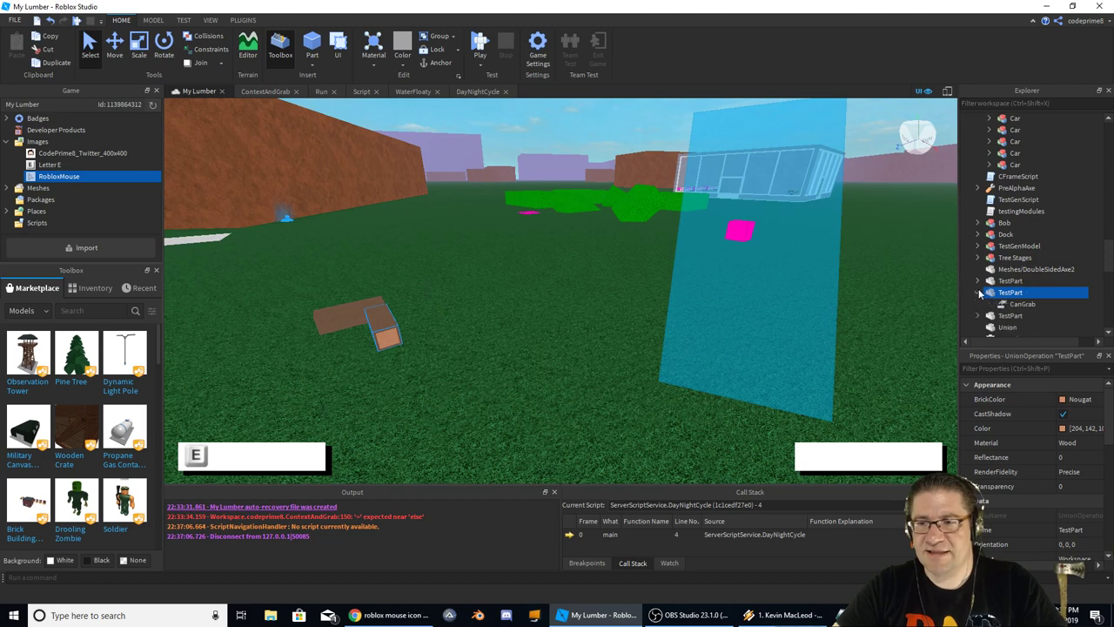
{"action": "left_click", "coordinate": [1022, 303]}
{"action": "left_click_drag", "start_coordinate": [1026, 330], "coordinate": [1027, 304]}
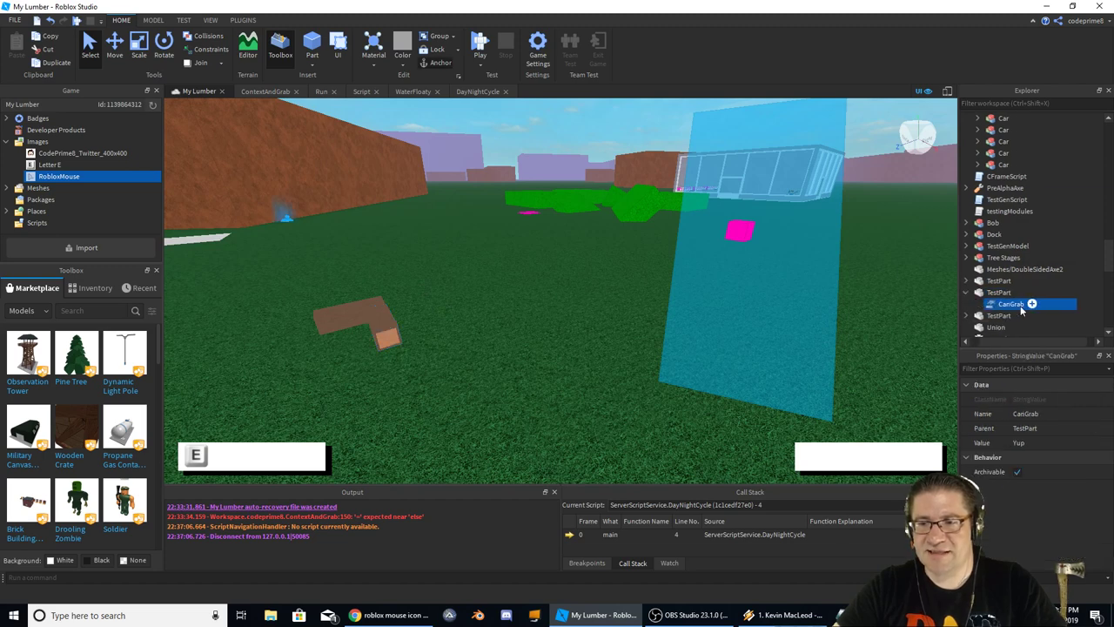
{"action": "left_click", "coordinate": [1044, 443]}
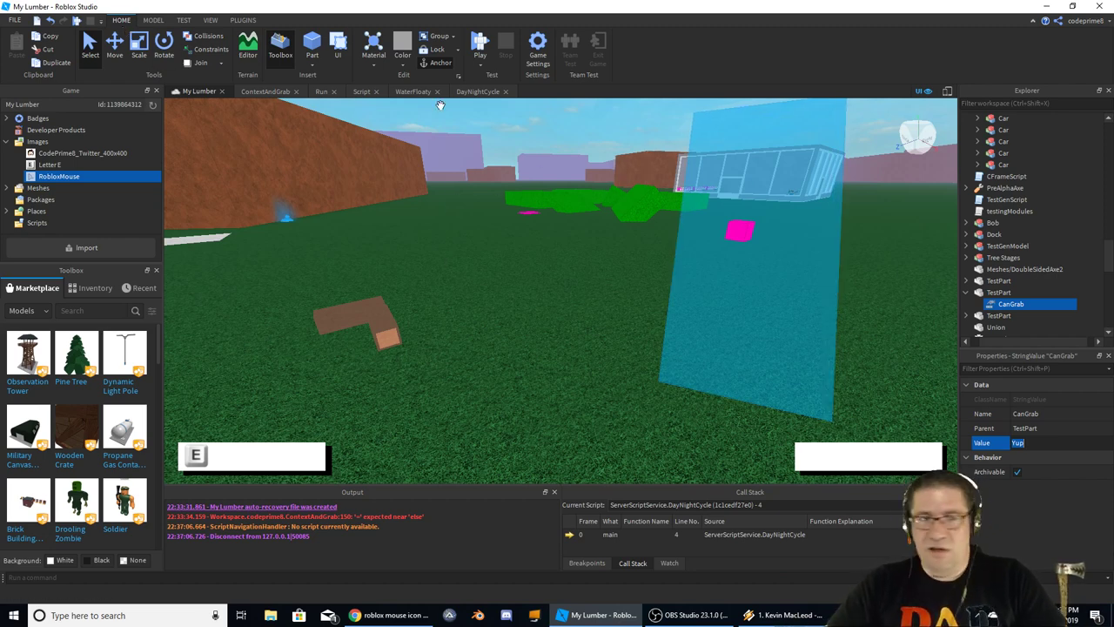
Check the Letter E and RobloxMouse images, then return to the general editing tools
{"action": "left_click", "coordinate": [52, 165]}
{"action": "left_click", "coordinate": [57, 176]}
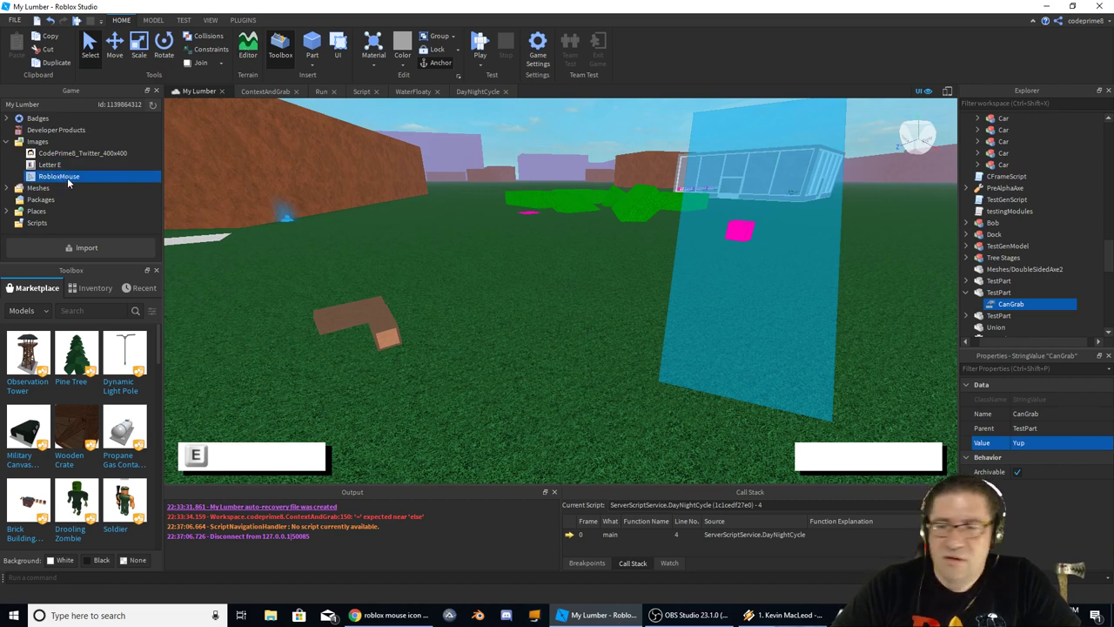
{"action": "scroll", "coordinate": [988, 261], "scroll_direction": "up", "scroll_amount": 10}
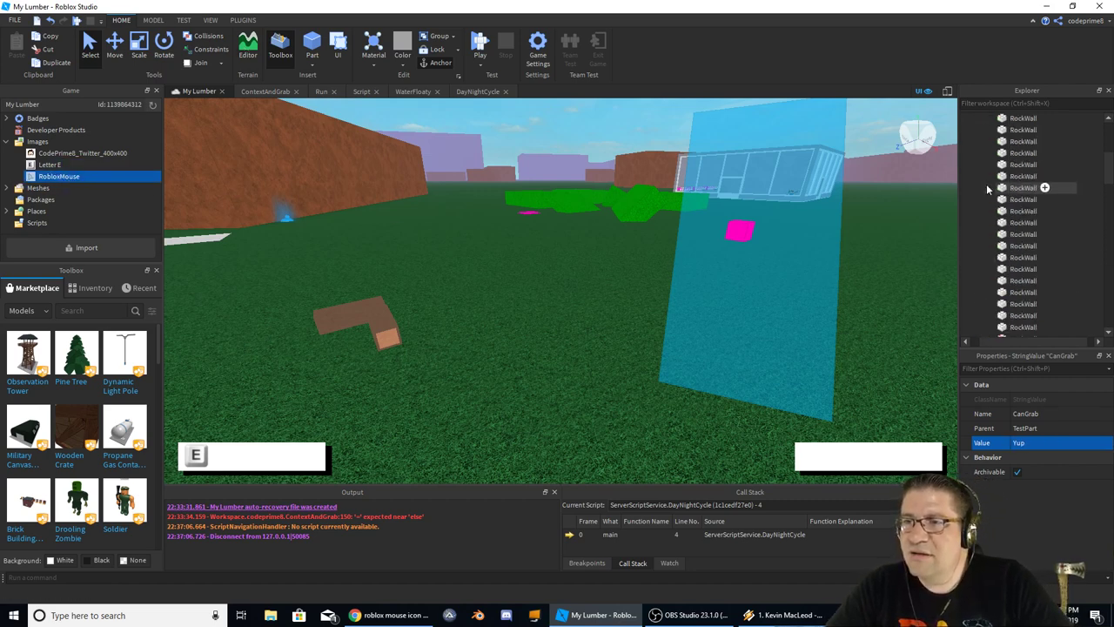
{"action": "left_click", "coordinate": [151, 20]}
{"action": "left_click", "coordinate": [120, 20]}
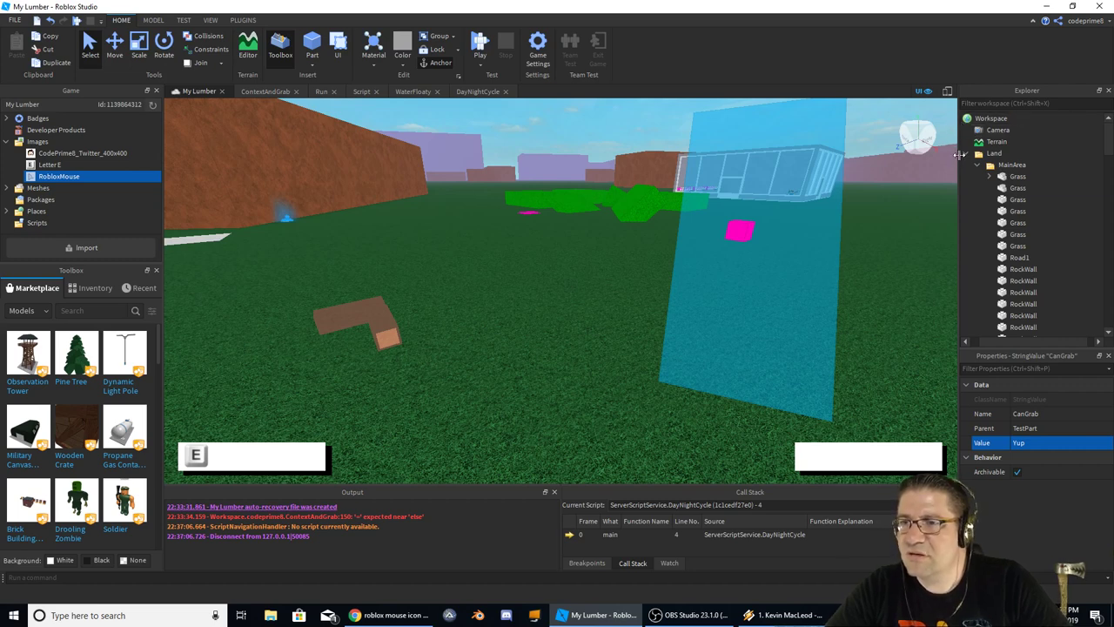
Widen the Explorer panel and collapse Workspace and ServerStorage
{"action": "left_click_drag", "start_coordinate": [959, 155], "coordinate": [949, 155]}
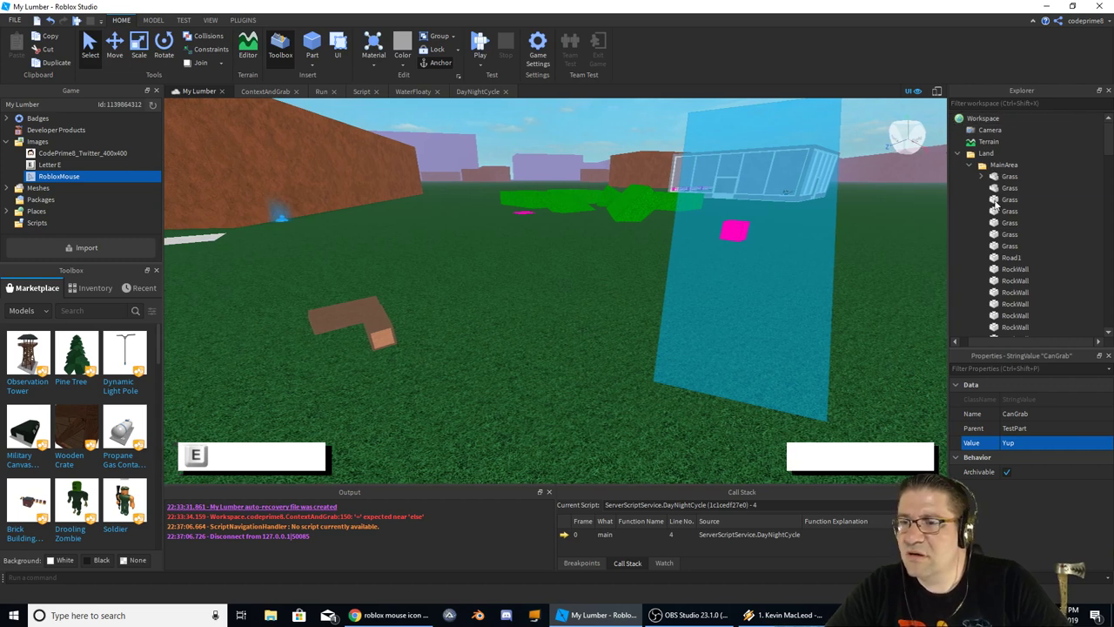
{"action": "left_click", "coordinate": [955, 119]}
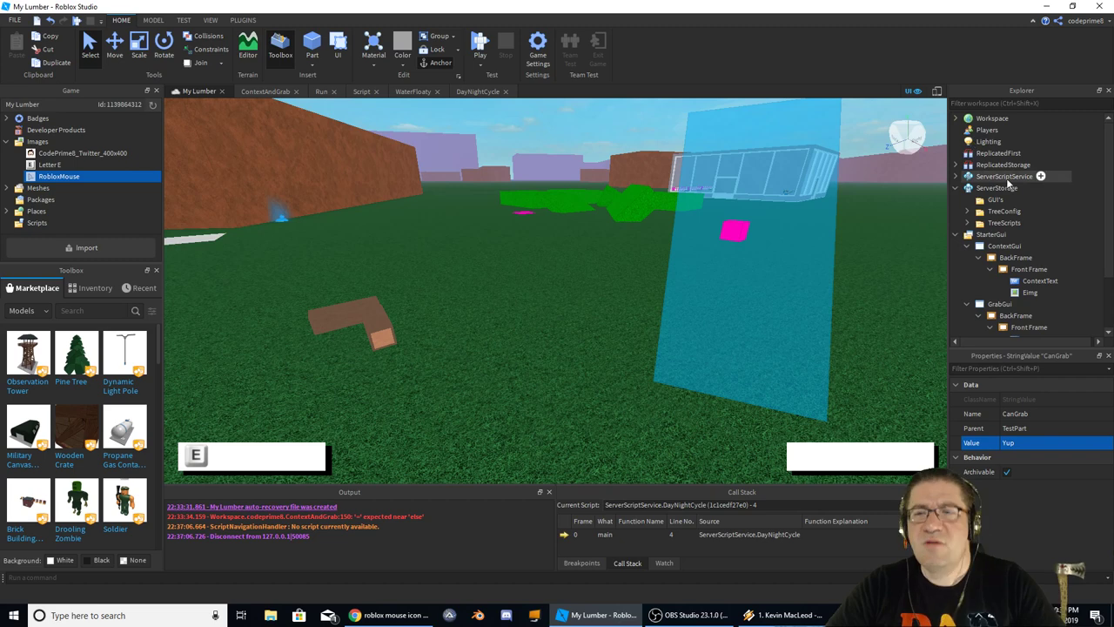
{"action": "left_click", "coordinate": [957, 189]}
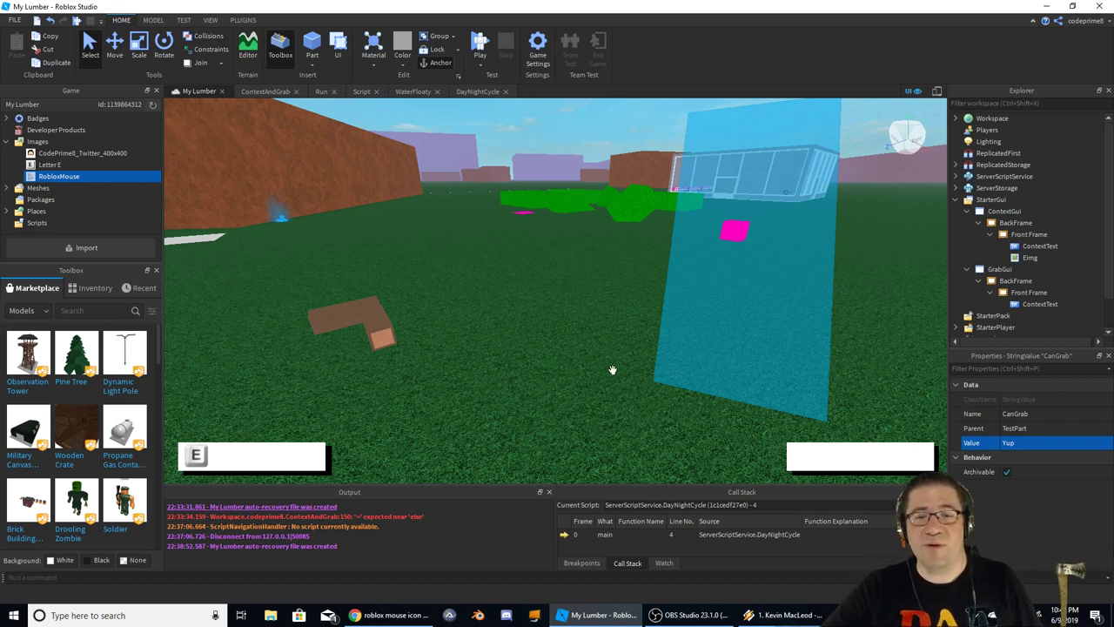
Select the Grass ground part, collapse Workspace and re-expand StarterGui
{"action": "right_click_drag", "start_coordinate": [602, 350], "coordinate": [601, 339]}
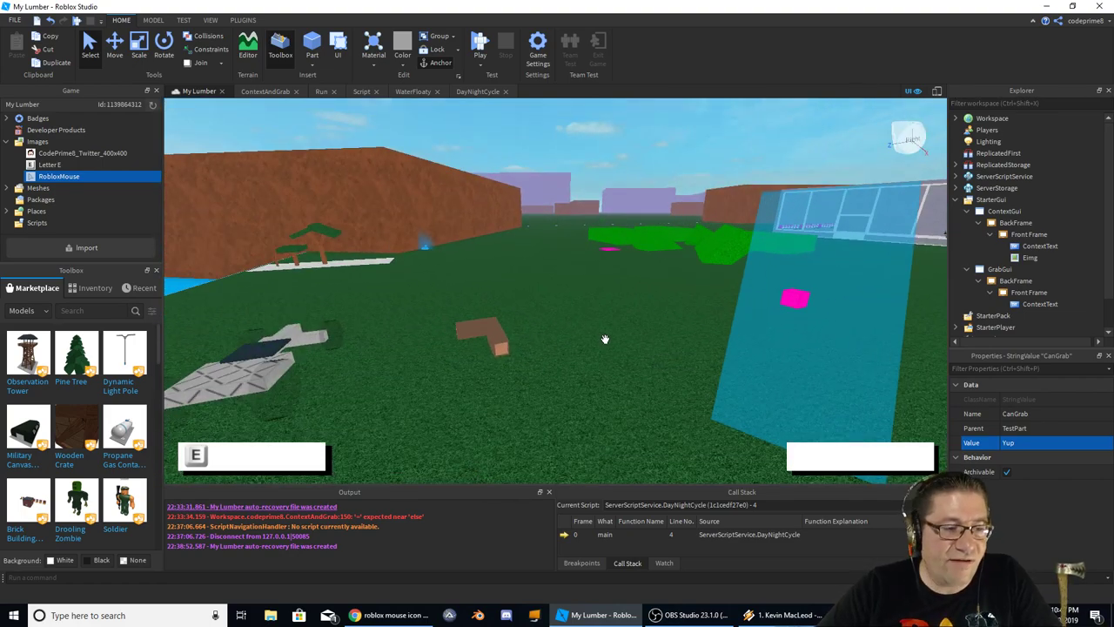
{"action": "left_click", "coordinate": [794, 458]}
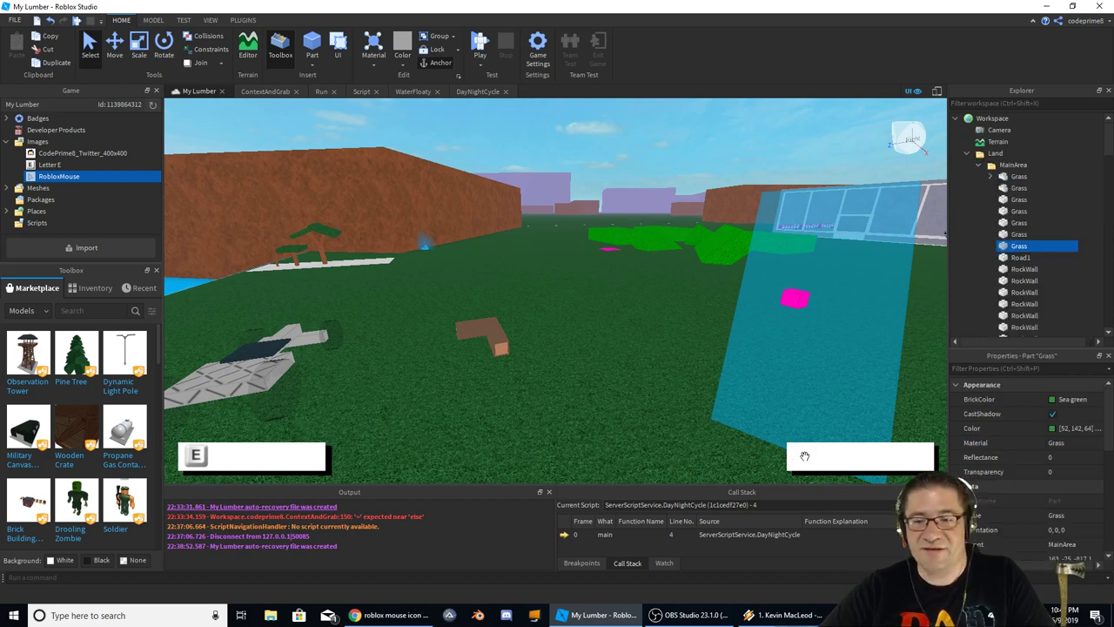
{"action": "left_click", "coordinate": [955, 118]}
{"action": "left_click", "coordinate": [956, 200]}
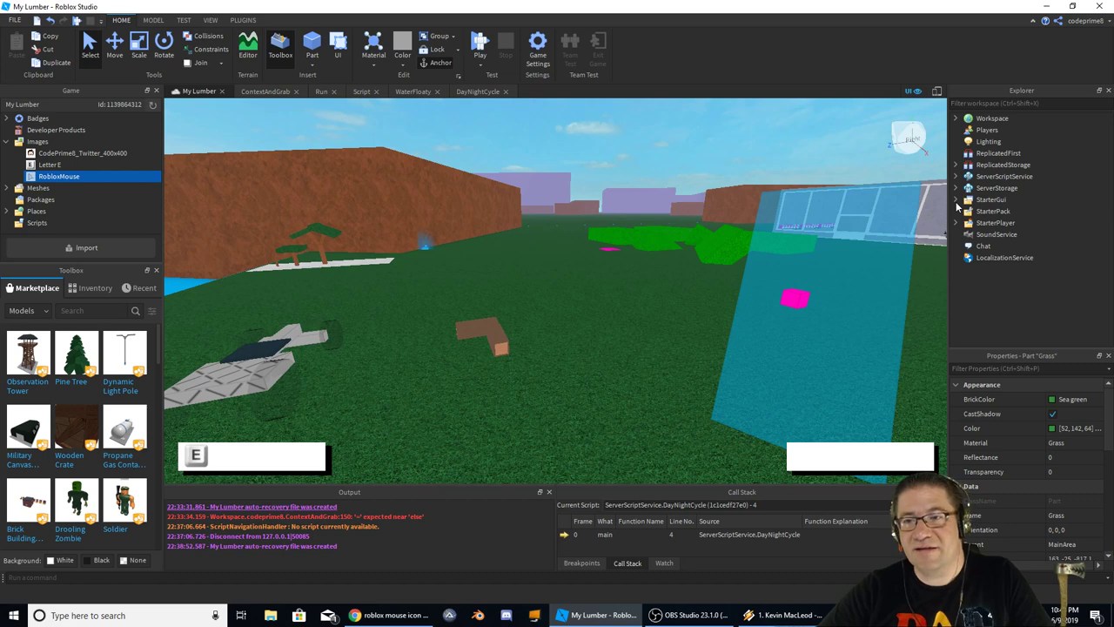
{"action": "left_click", "coordinate": [957, 201]}
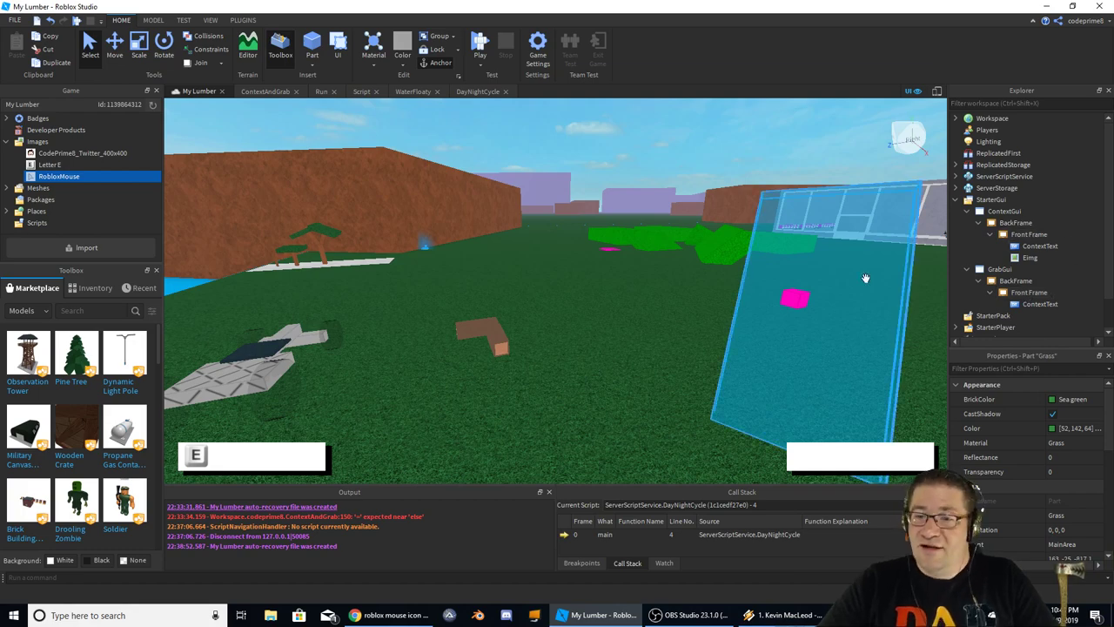
Move the brown TestPart up beside the other wooden piece and select that piece
{"action": "right_click_drag", "start_coordinate": [658, 281], "coordinate": [723, 278]}
{"action": "left_click", "coordinate": [660, 273]}
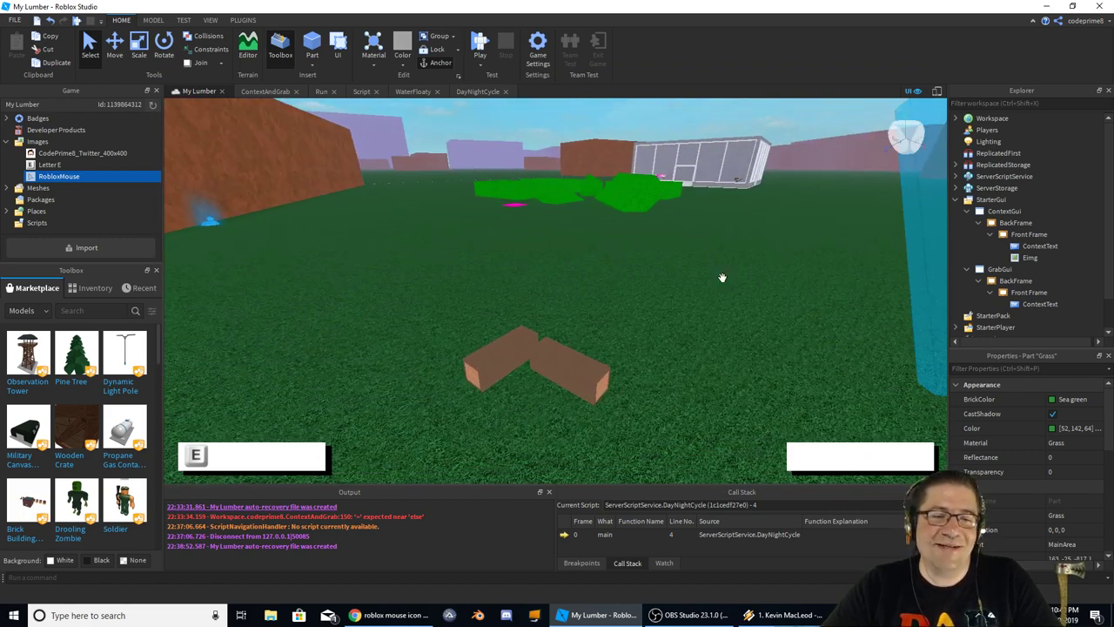
{"action": "left_click", "coordinate": [567, 368]}
{"action": "left_click_drag", "start_coordinate": [567, 368], "coordinate": [532, 362]}
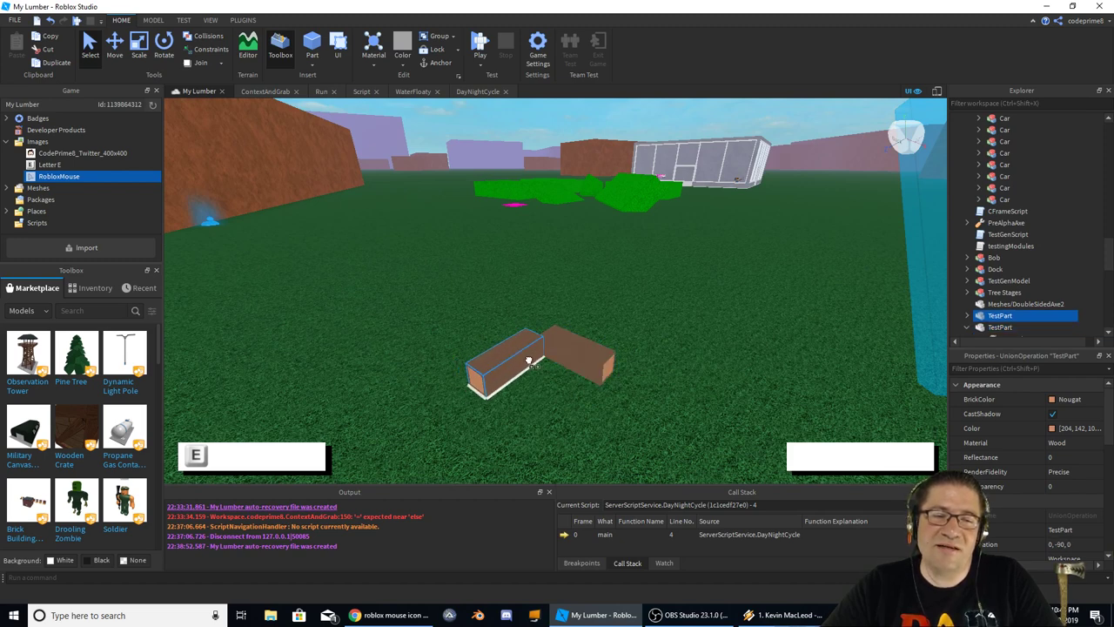
{"action": "left_click", "coordinate": [575, 339]}
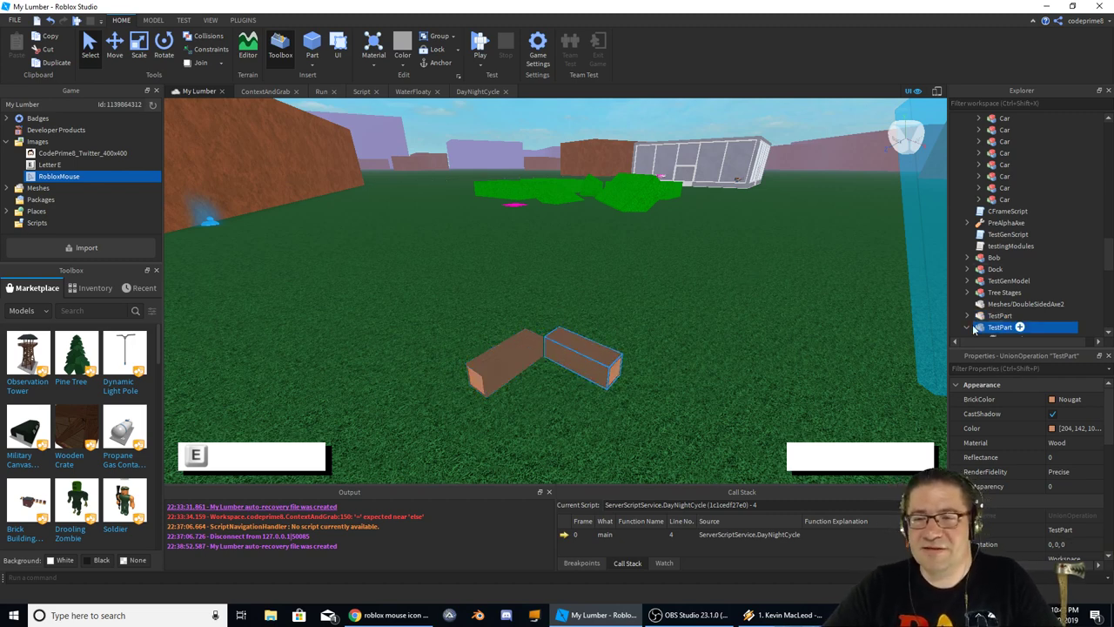
Collapse the Land folder and bring up the ContextAndGrab script
{"action": "scroll", "coordinate": [982, 272], "scroll_direction": "up", "scroll_amount": 5}
{"action": "scroll", "coordinate": [978, 256], "scroll_direction": "up", "scroll_amount": 5}
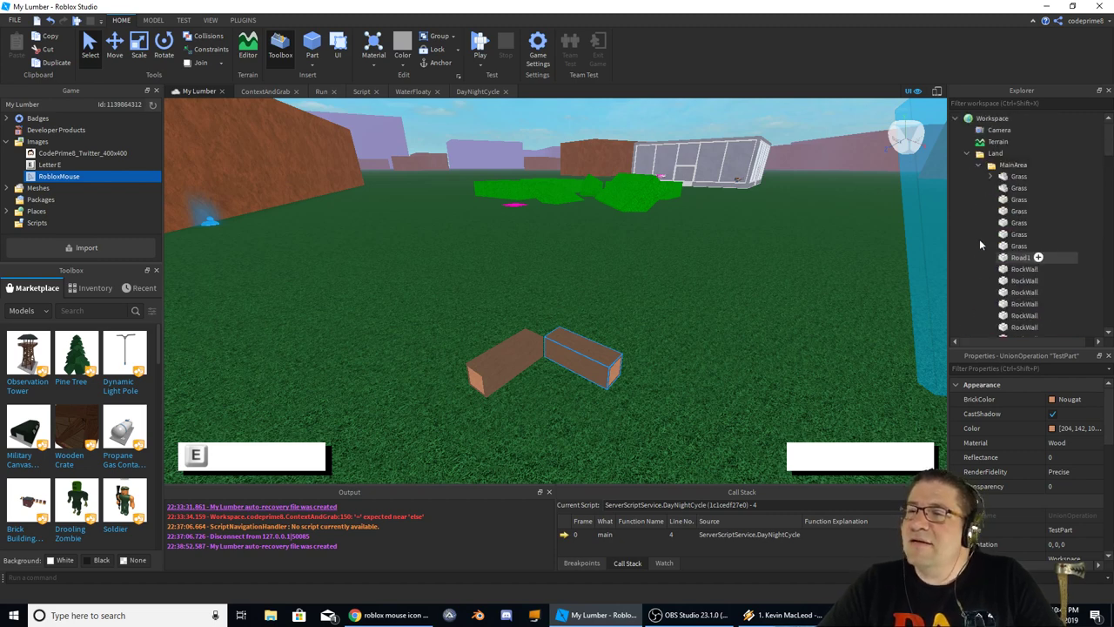
{"action": "left_click", "coordinate": [966, 153]}
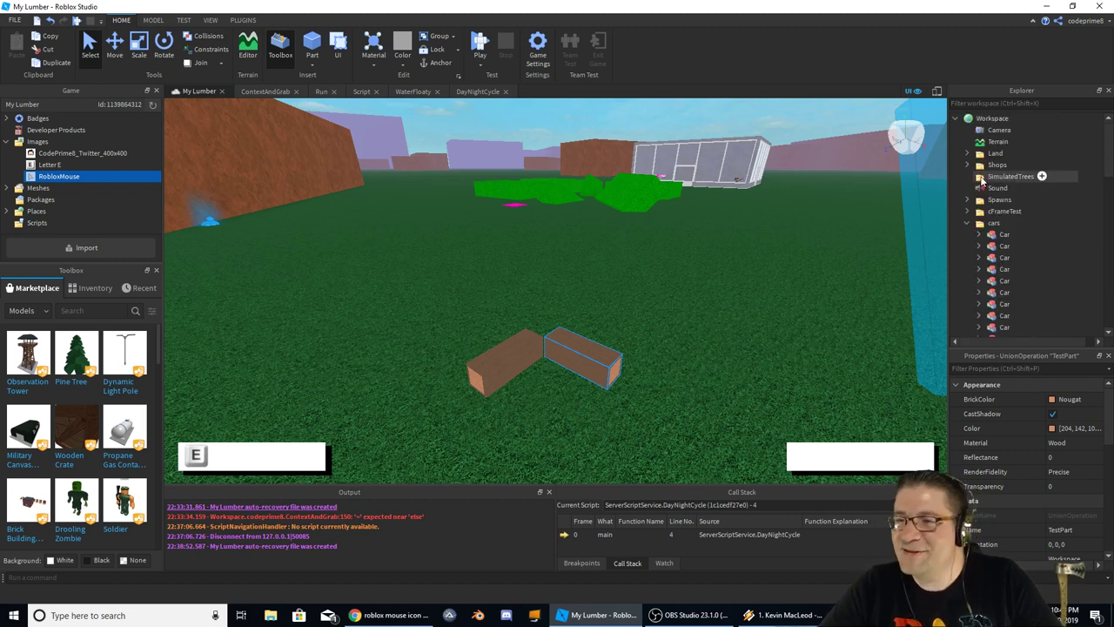
{"action": "left_click", "coordinate": [286, 93]}
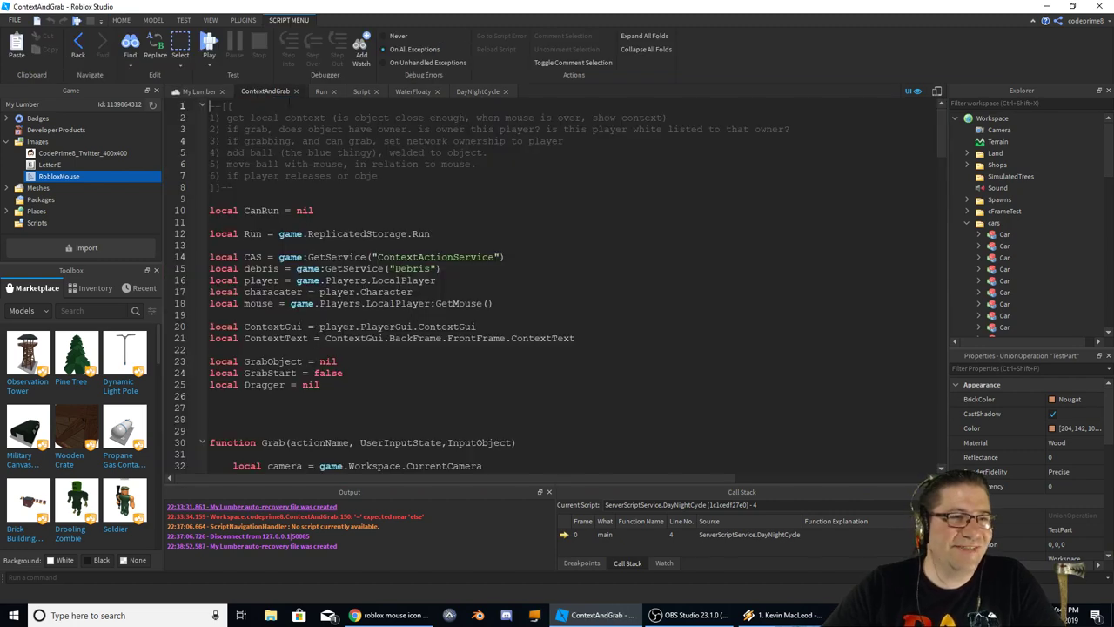
{"action": "scroll", "coordinate": [557, 287], "scroll_direction": "down", "scroll_amount": 6}
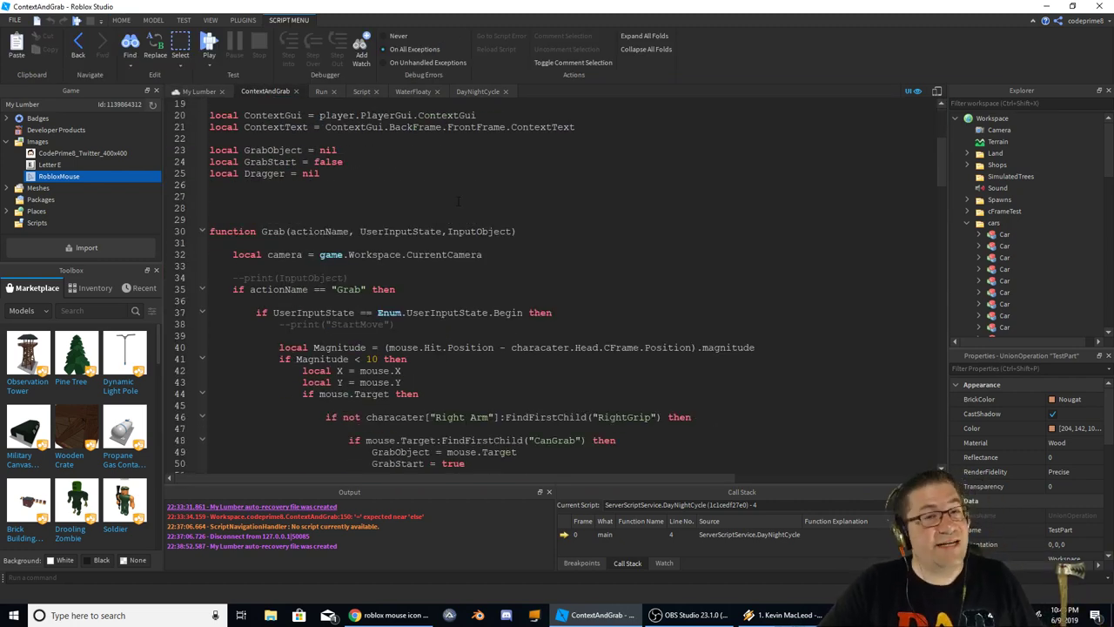
{"action": "scroll", "coordinate": [465, 195], "scroll_direction": "down", "scroll_amount": 1}
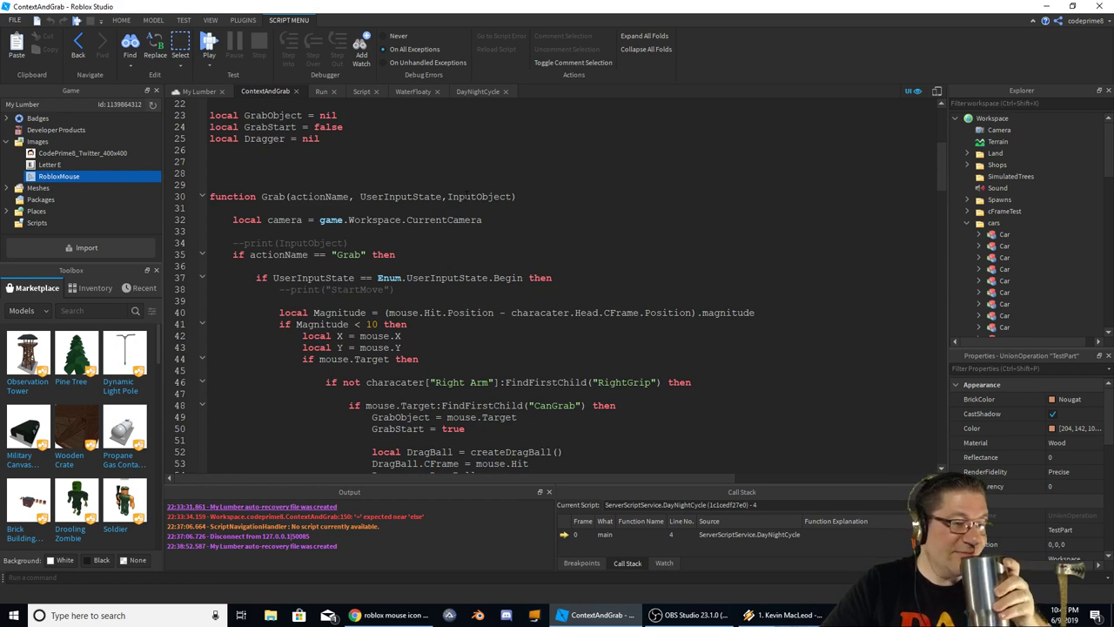
{"action": "scroll", "coordinate": [466, 196], "scroll_direction": "down", "scroll_amount": 1}
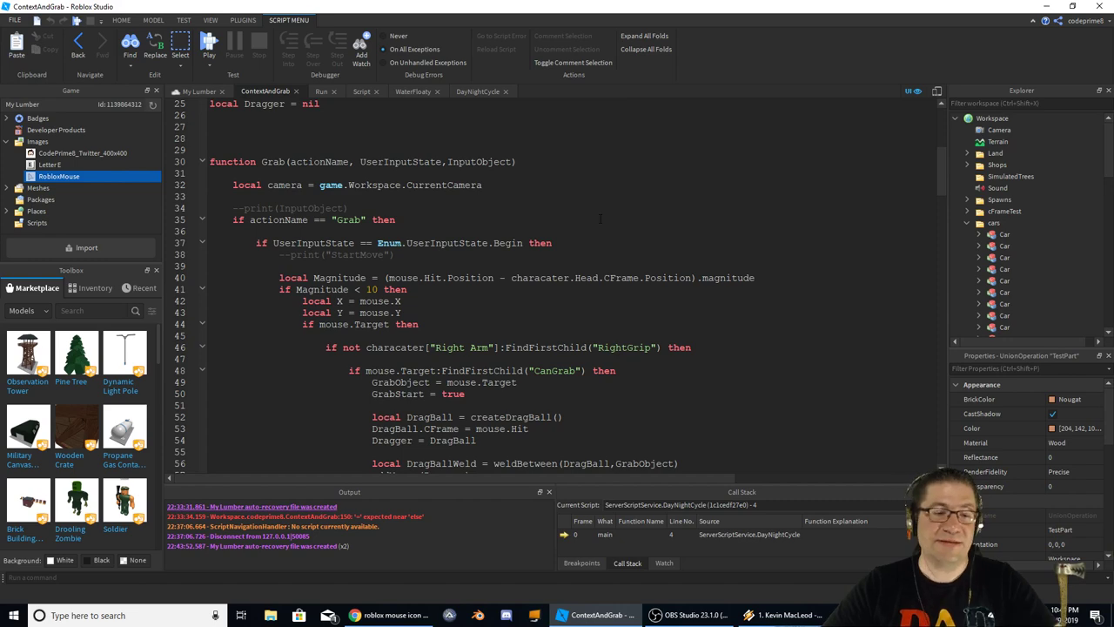
{"action": "scroll", "coordinate": [600, 219], "scroll_direction": "down", "scroll_amount": 6}
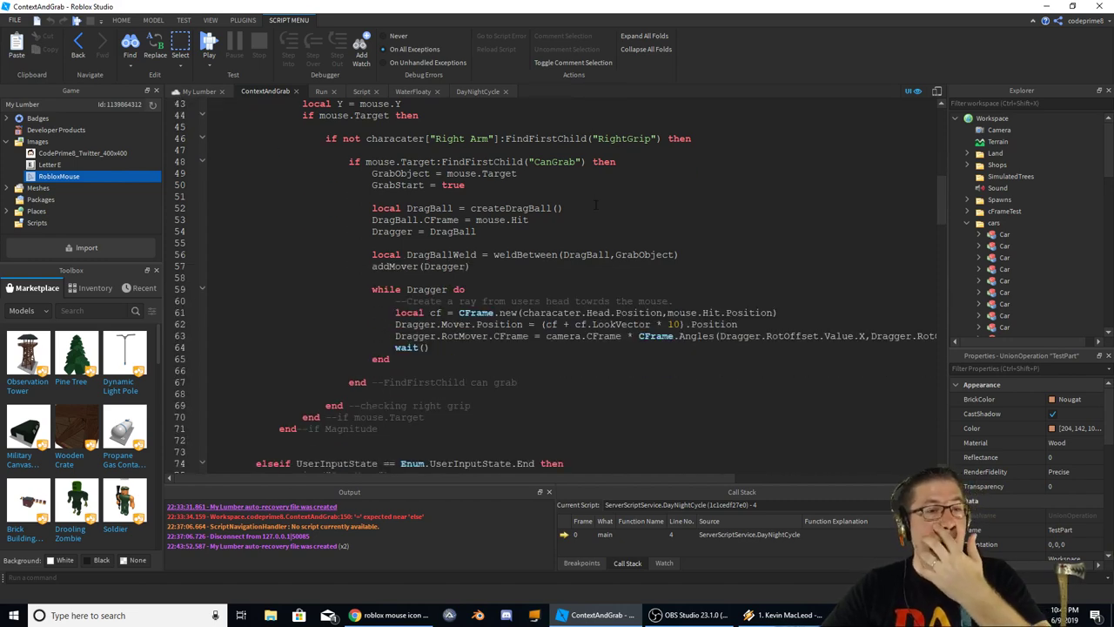
{"action": "scroll", "coordinate": [596, 205], "scroll_direction": "down", "scroll_amount": 20}
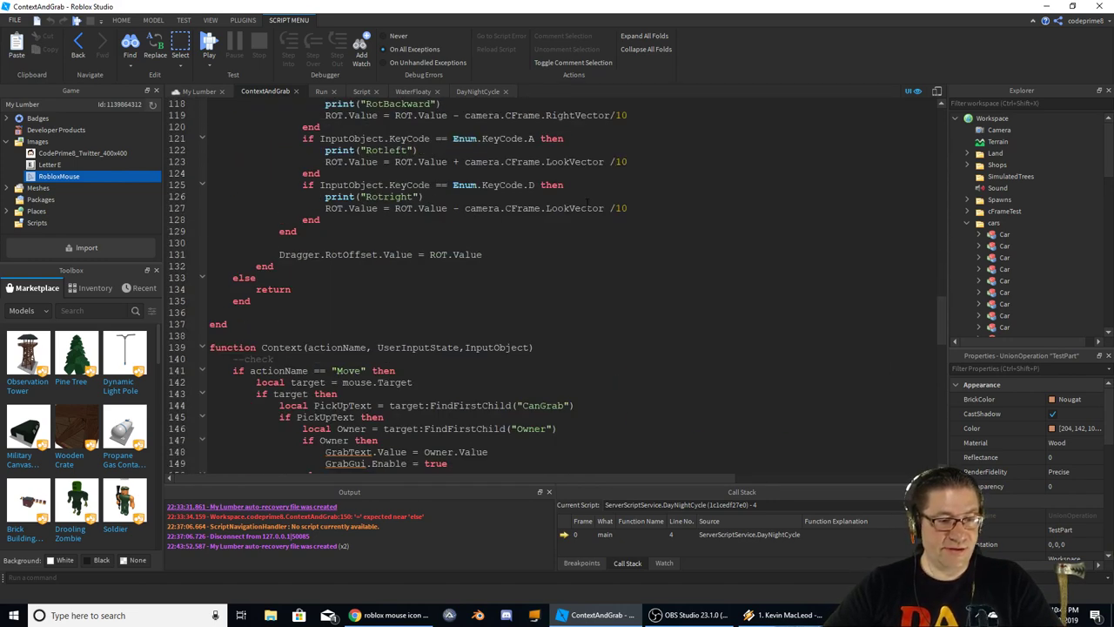
{"action": "scroll", "coordinate": [587, 198], "scroll_direction": "up", "scroll_amount": 5}
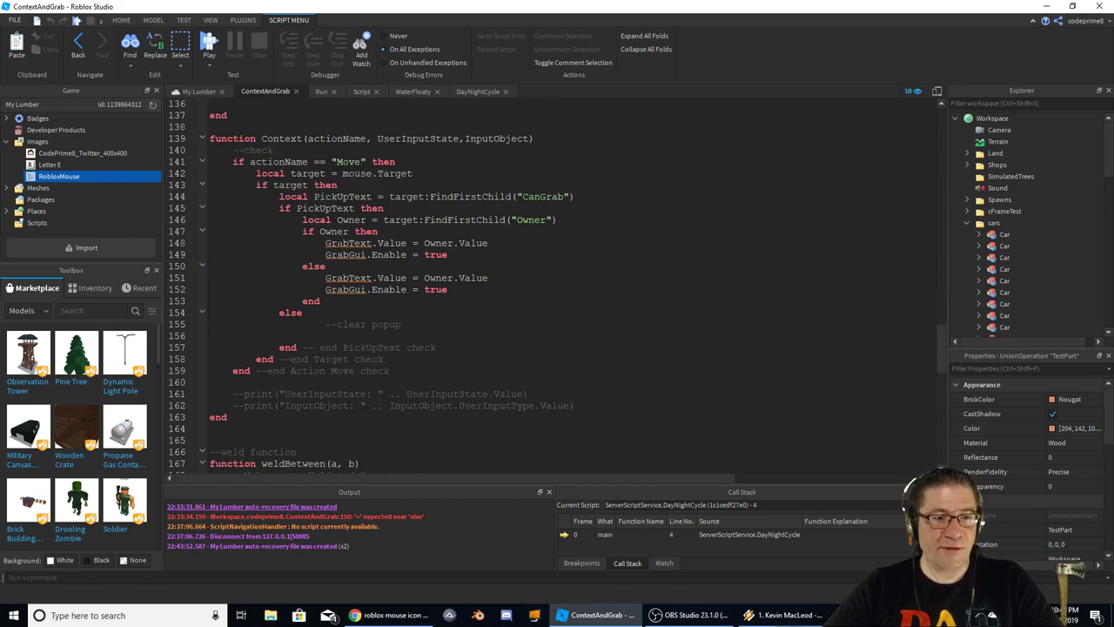
{"action": "double_click", "coordinate": [348, 243]}
{"action": "scroll", "coordinate": [557, 287], "scroll_direction": "up", "scroll_amount": 20}
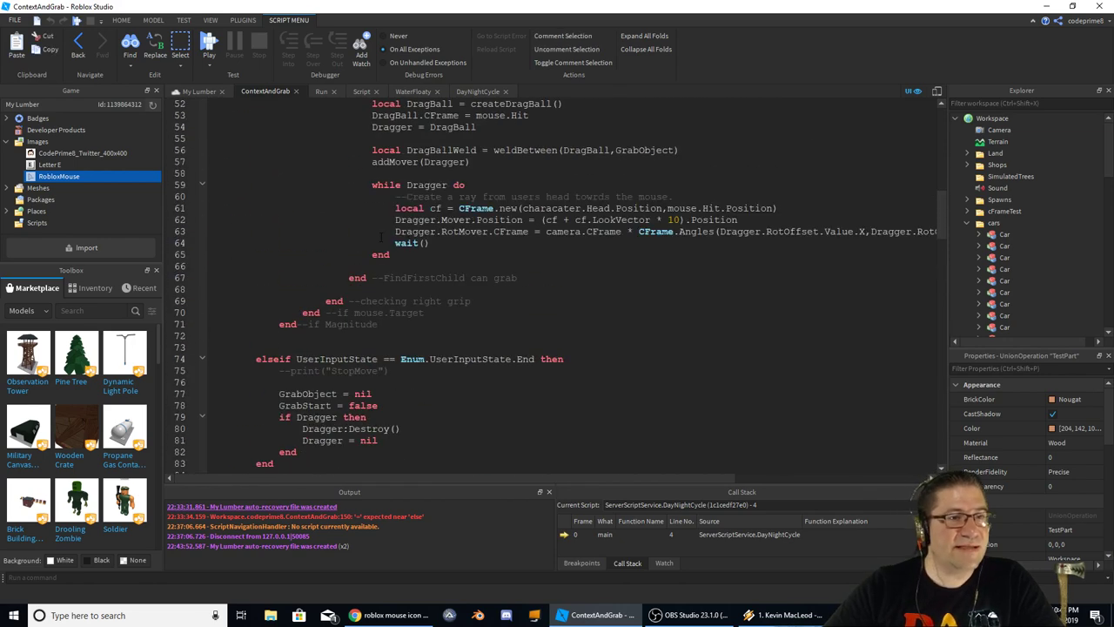
{"action": "left_click", "coordinate": [600, 349]}
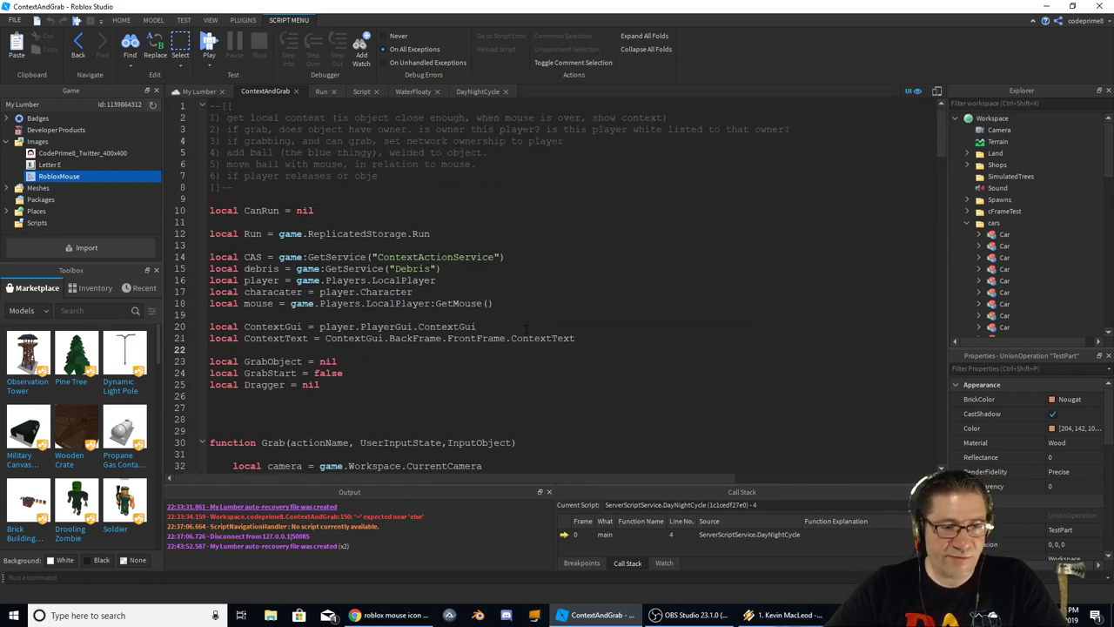
Duplicate the ContextGui and ContextText declarations directly below the originals
{"action": "left_click", "coordinate": [611, 341]}
{"action": "key", "text": "Return"}
{"action": "key", "text": "Return"}
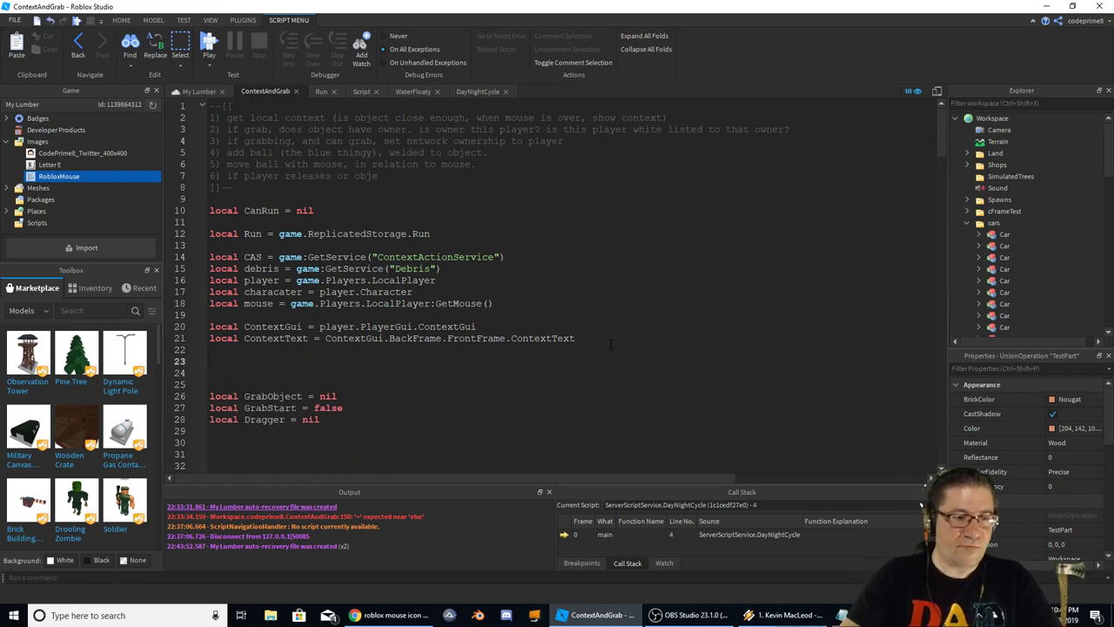
{"action": "key", "text": "Up"}
{"action": "key", "text": "Up"}
{"action": "key", "text": "shift+End"}
{"action": "key", "text": "ctrl+x"}
{"action": "key", "text": "Return"}
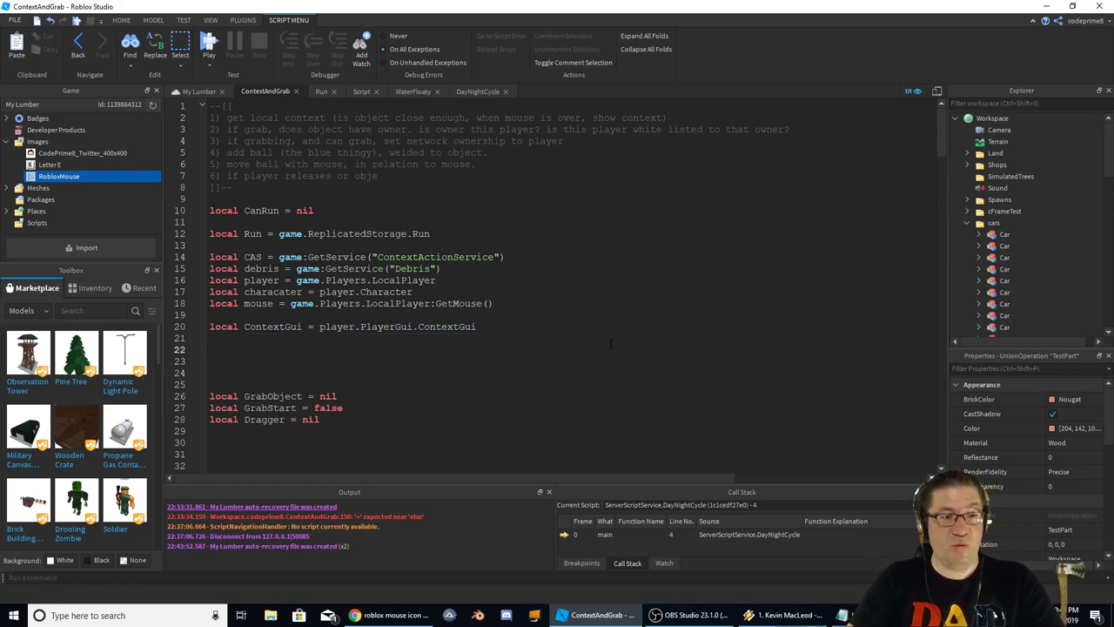
{"action": "key", "text": "ctrl+v"}
{"action": "key", "text": "shift+Up"}
{"action": "key", "text": "shift+Home"}
{"action": "key", "text": "ctrl+c"}
{"action": "key", "text": "ctrl+v"}
{"action": "key", "text": "ctrl+v"}
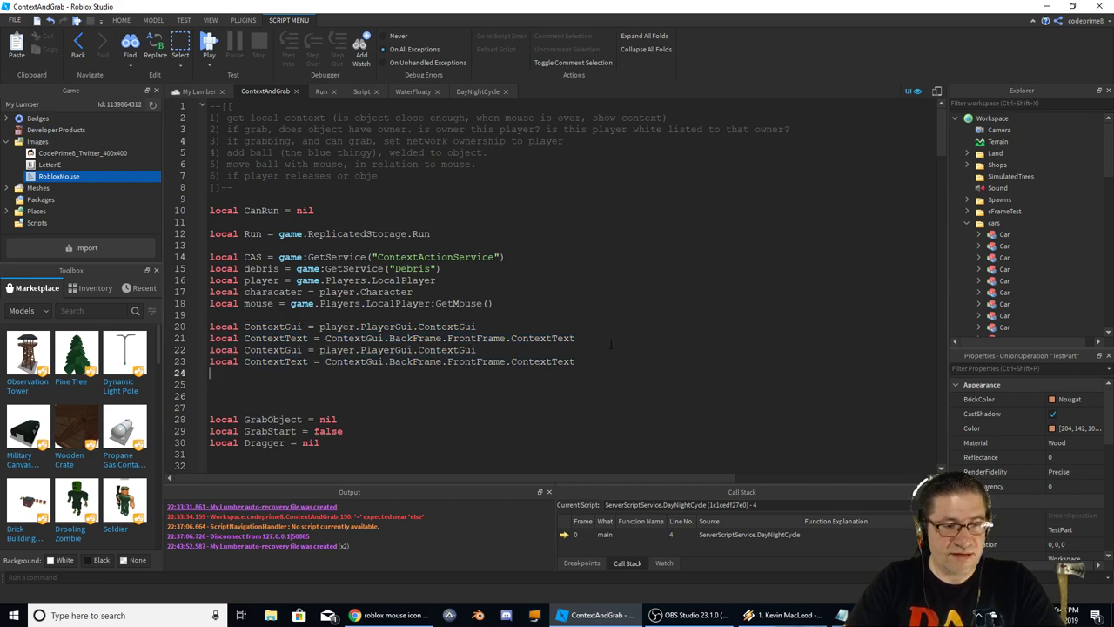
Point the copies at PlayerGui.GrabGui and GrabGui.BackFrame.FrontFrame.GrabText
{"action": "double_click", "coordinate": [272, 349]}
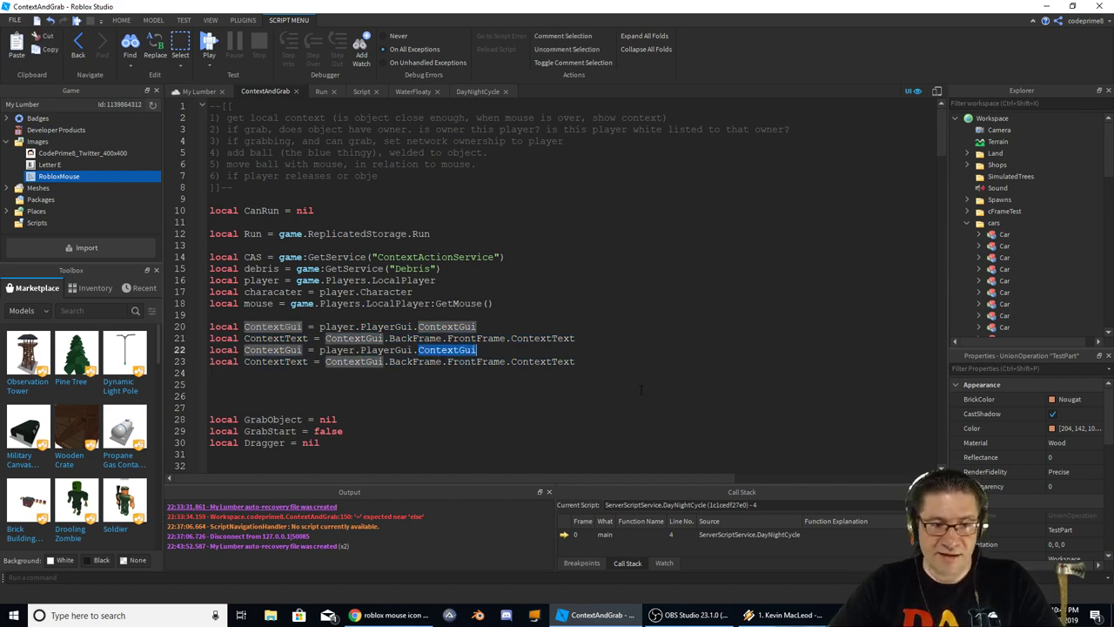
{"action": "key", "text": "Right"}
{"action": "key", "text": "Delete"}
{"action": "key", "text": "Delete"}
{"action": "key", "text": "Delete"}
{"action": "key", "text": "Delete"}
{"action": "key", "text": "Delete"}
{"action": "key", "text": "Delete"}
{"action": "key", "text": "Delete"}
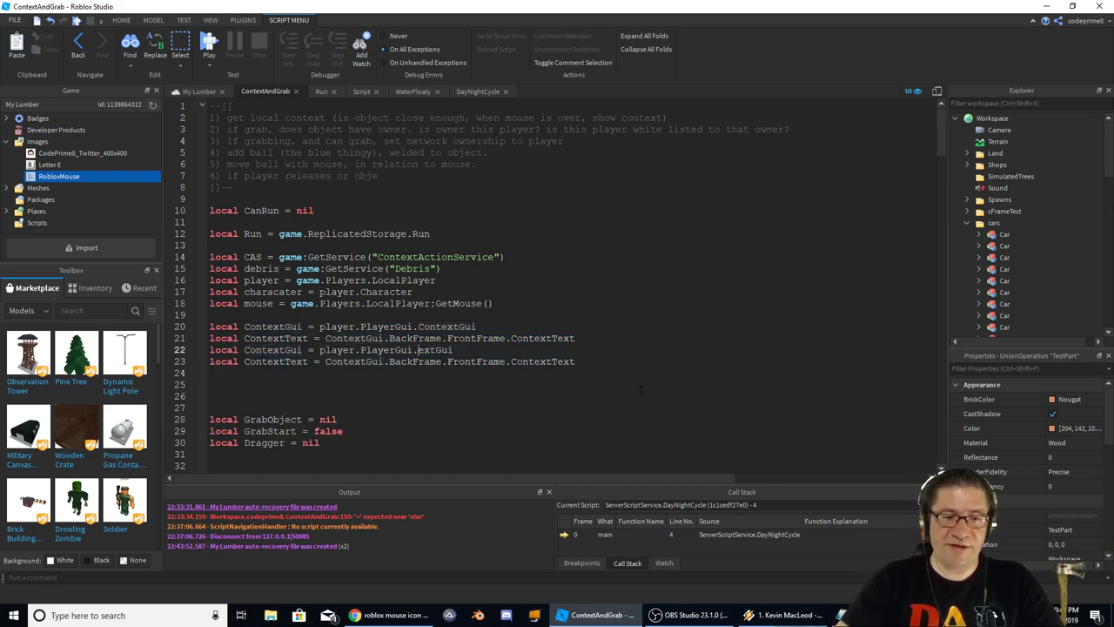
{"action": "type", "text": "Grab"}
{"action": "key", "text": "Down"}
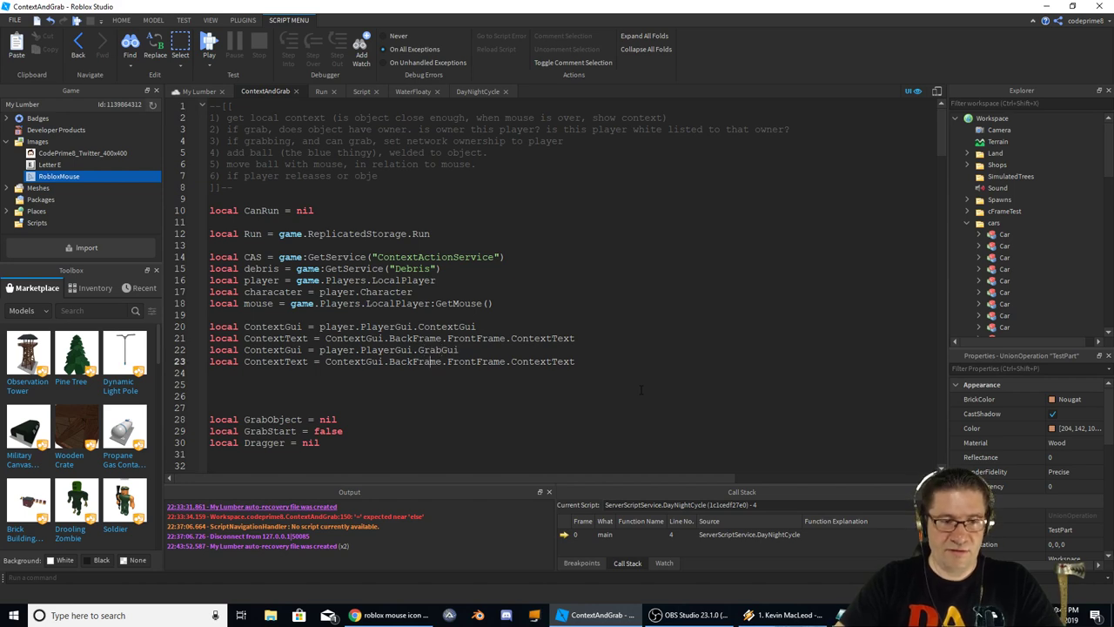
{"action": "key", "text": "BackSpace"}
{"action": "key", "text": "BackSpace"}
{"action": "key", "text": "BackSpace"}
{"action": "key", "text": "BackSpace"}
{"action": "key", "text": "BackSpace"}
{"action": "key", "text": "BackSpace"}
{"action": "key", "text": "BackSpace"}
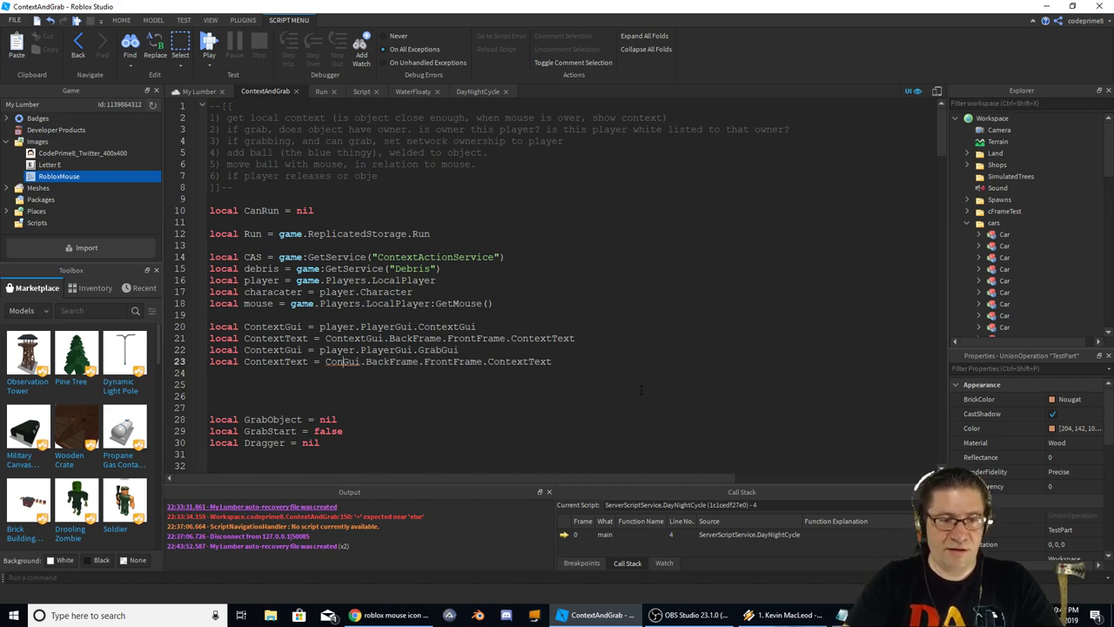
{"action": "type", "text": "Ga"}
{"action": "type", "text": "ab"}
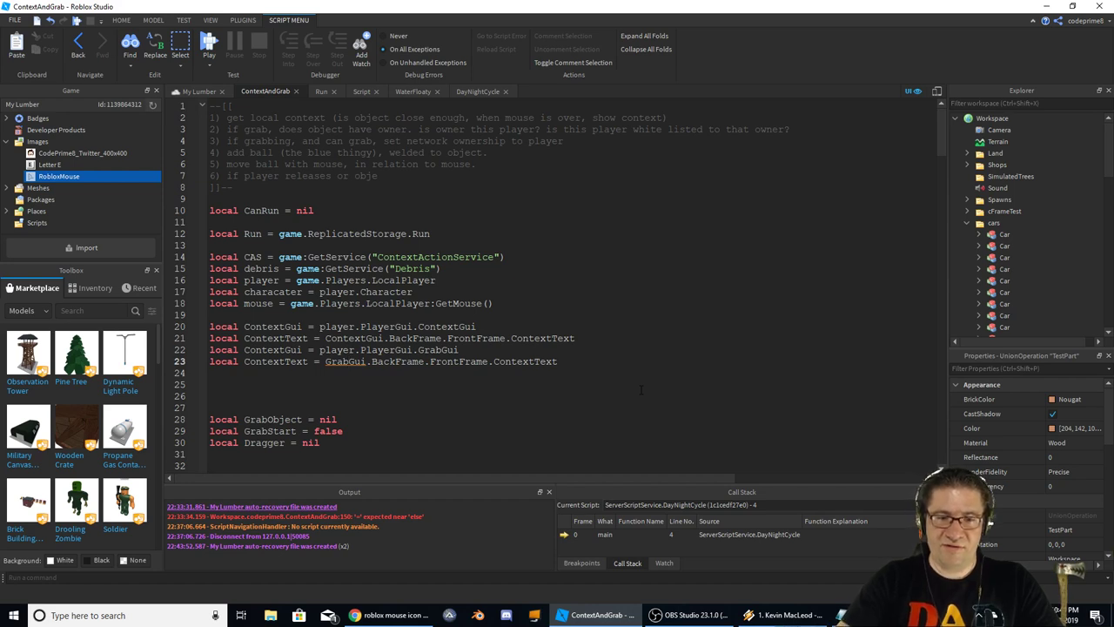
{"action": "key", "text": "BackSpace"}
{"action": "key", "text": "BackSpace"}
{"action": "key", "text": "BackSpace"}
{"action": "key", "text": "BackSpace"}
{"action": "key", "text": "BackSpace"}
{"action": "key", "text": "BackSpace"}
{"action": "key", "text": "BackSpace"}
{"action": "type", "text": "Gr"}
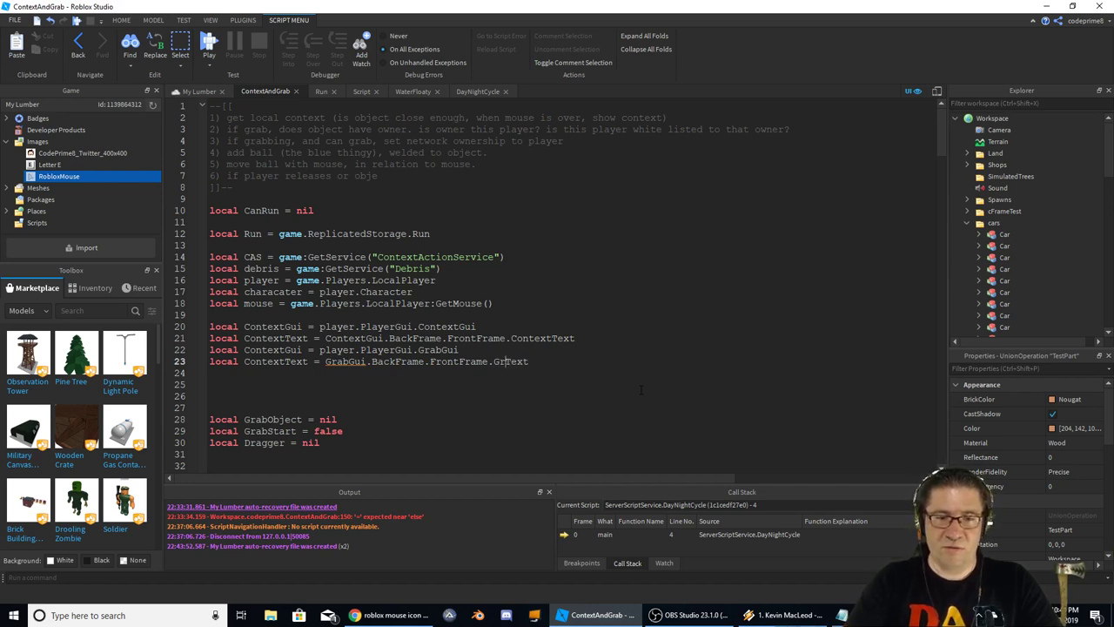
{"action": "type", "text": "ab"}
{"action": "key", "text": "Up"}
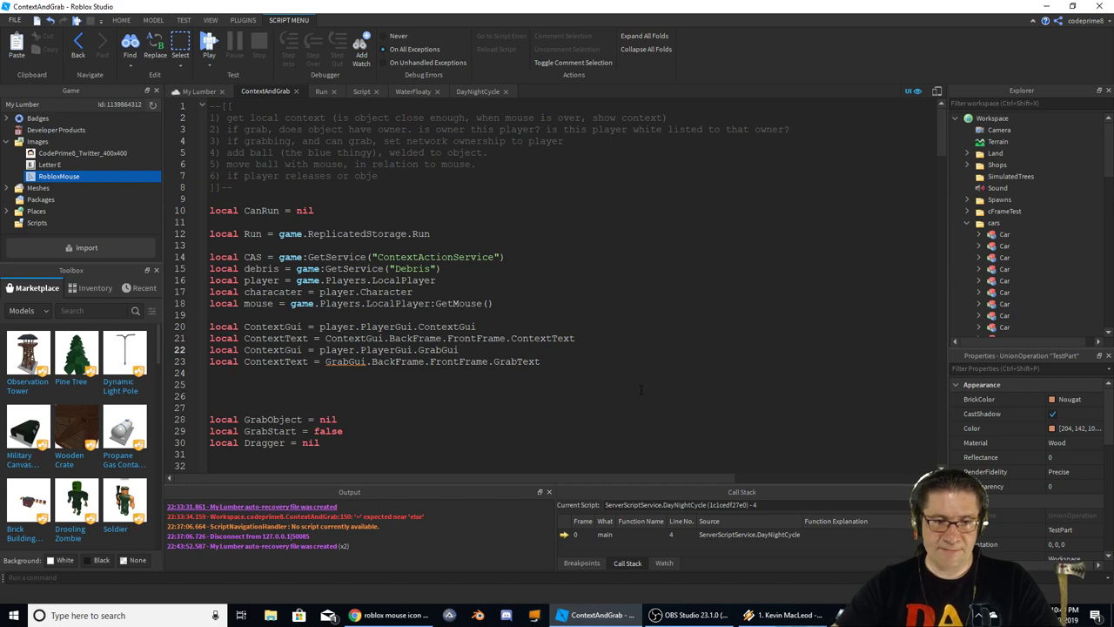
Add a blank line after line 21 and rename the copied variables GrabGui and GrabText
{"action": "left_click", "coordinate": [626, 340]}
{"action": "key", "text": "Return"}
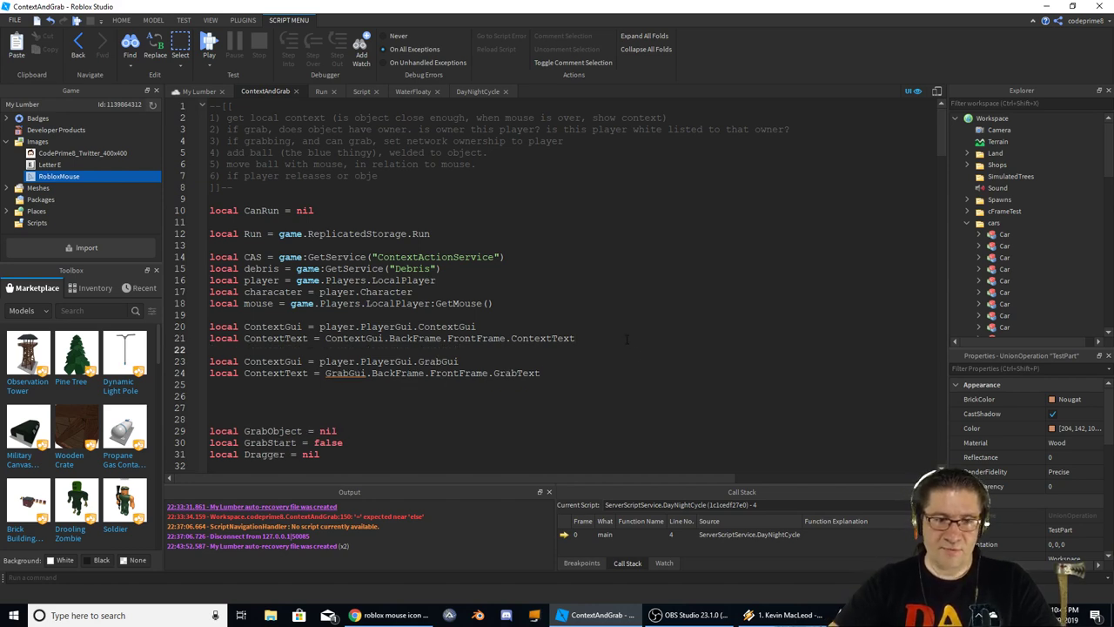
{"action": "left_click_drag", "start_coordinate": [279, 361], "coordinate": [243, 361]}
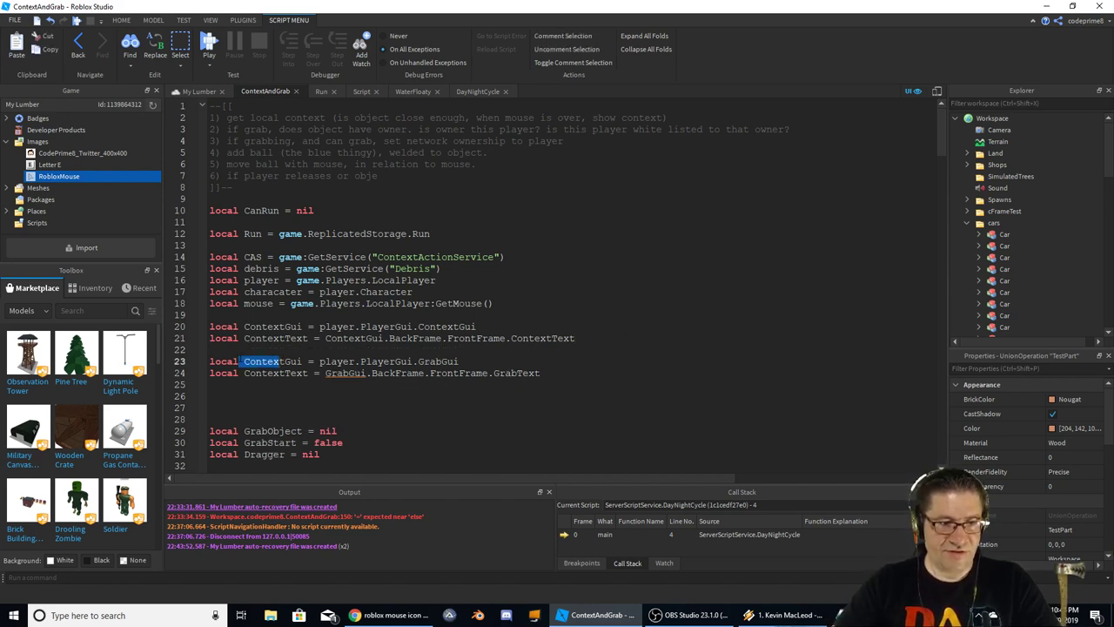
{"action": "type", "text": "Grab"}
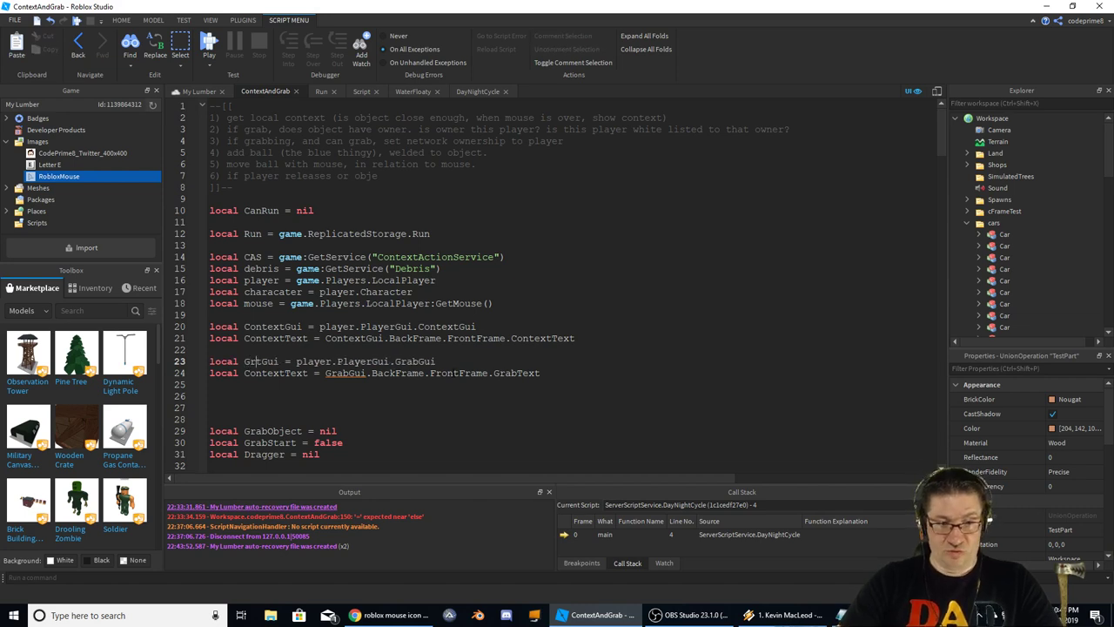
{"action": "key", "text": "Delete"}
{"action": "key", "text": "Down"}
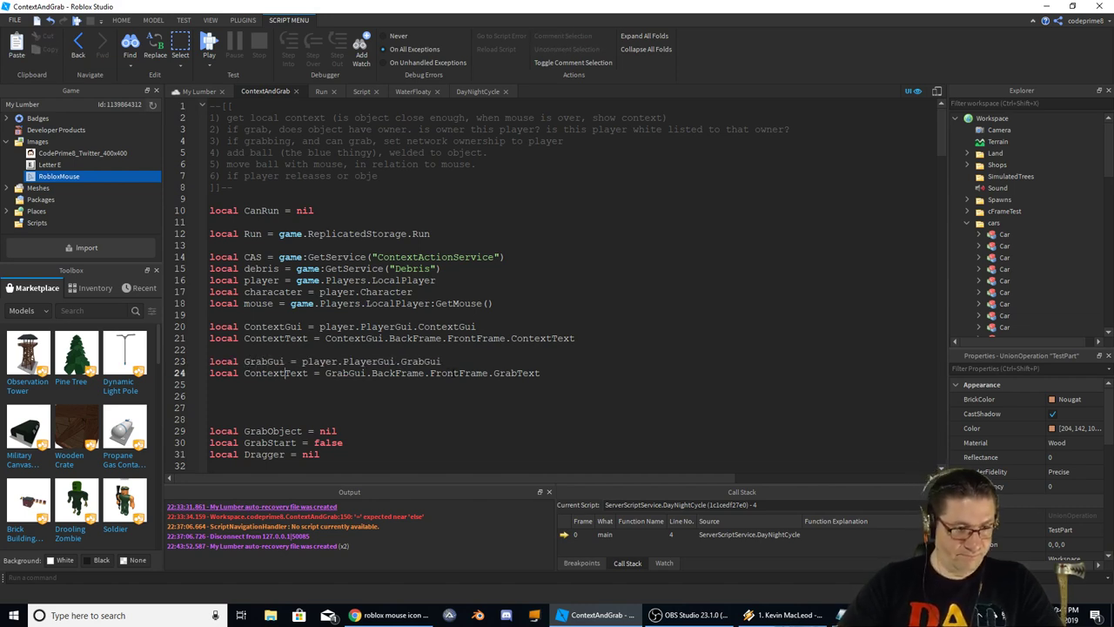
{"action": "key", "text": "BackSpace"}
{"action": "key", "text": "BackSpace"}
{"action": "key", "text": "BackSpace"}
{"action": "key", "text": "BackSpace"}
{"action": "key", "text": "BackSpace"}
{"action": "key", "text": "BackSpace"}
{"action": "key", "text": "BackSpace"}
{"action": "type", "text": "G"}
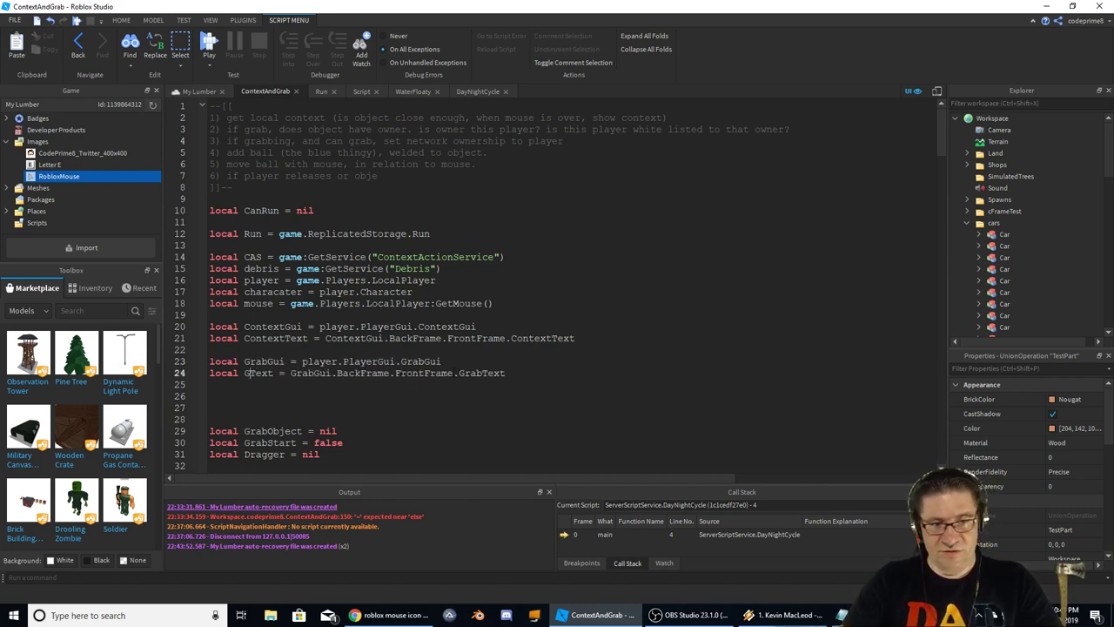
{"action": "type", "text": "rab"}
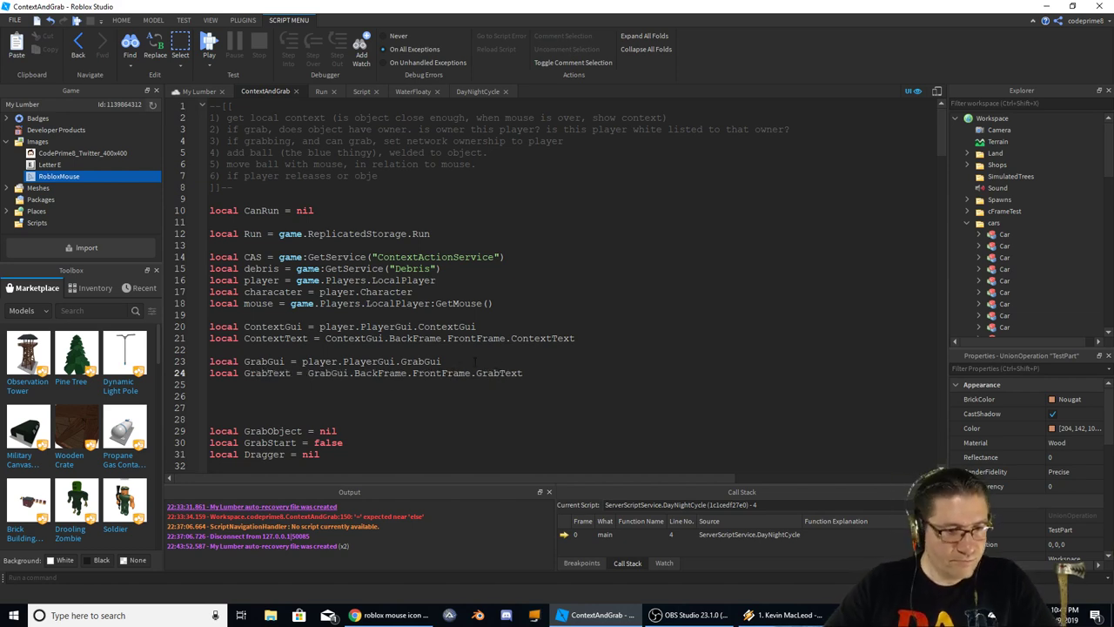
{"action": "key", "text": "Up"}
{"action": "key", "text": "Up"}
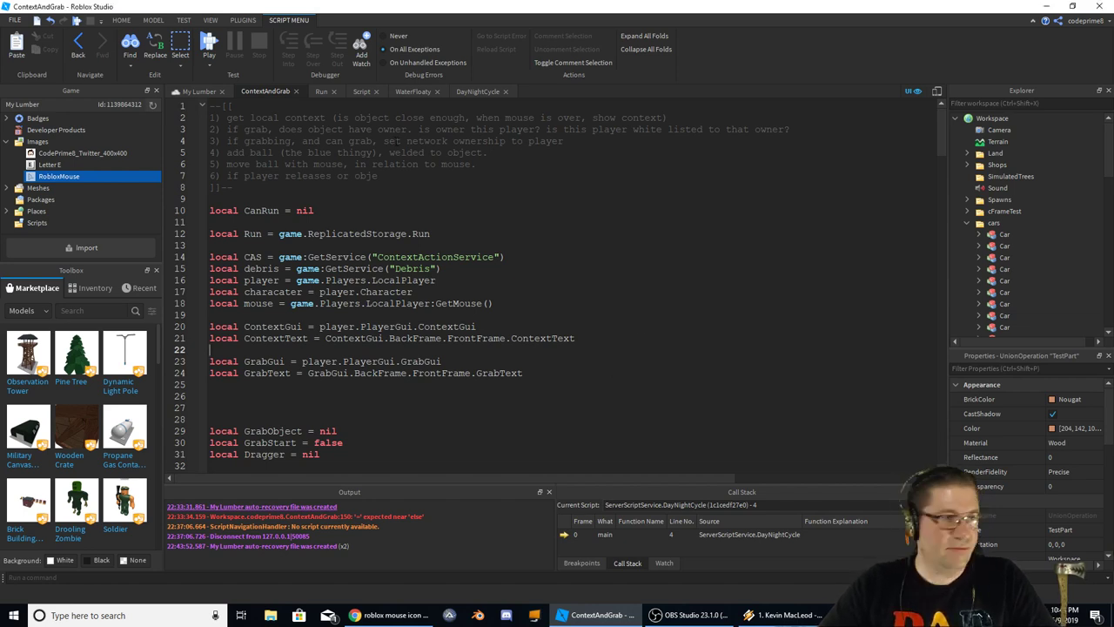
{"action": "left_click", "coordinate": [14, 19]}
Save the My Lumber place to Roblox and check the ContextText and ContextGui declarations
{"action": "left_click", "coordinate": [39, 127]}
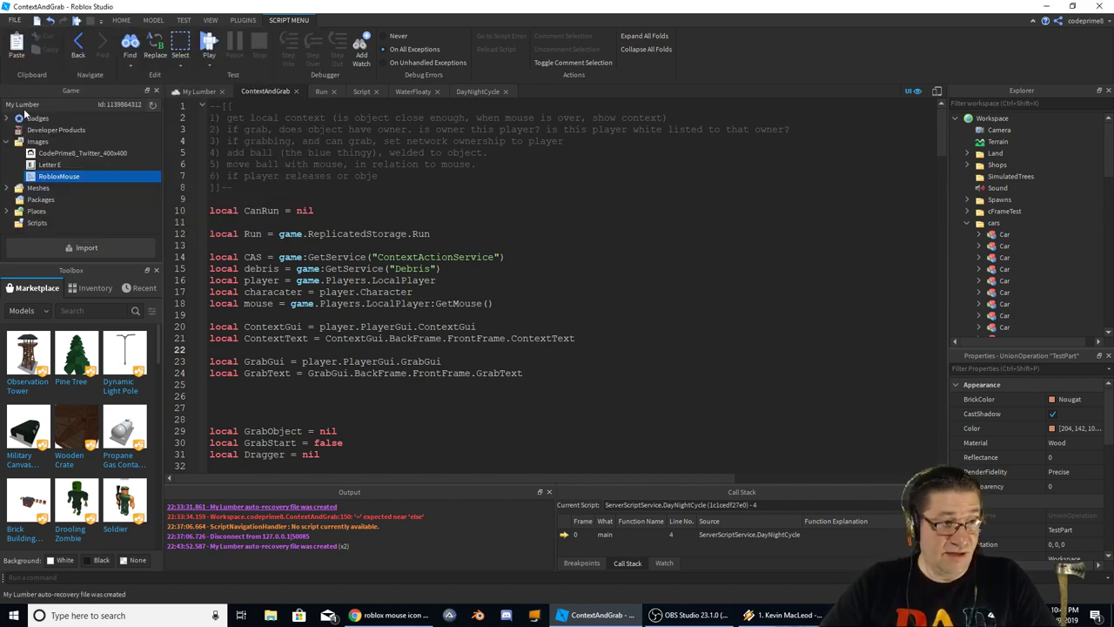
{"action": "left_click", "coordinate": [647, 299]}
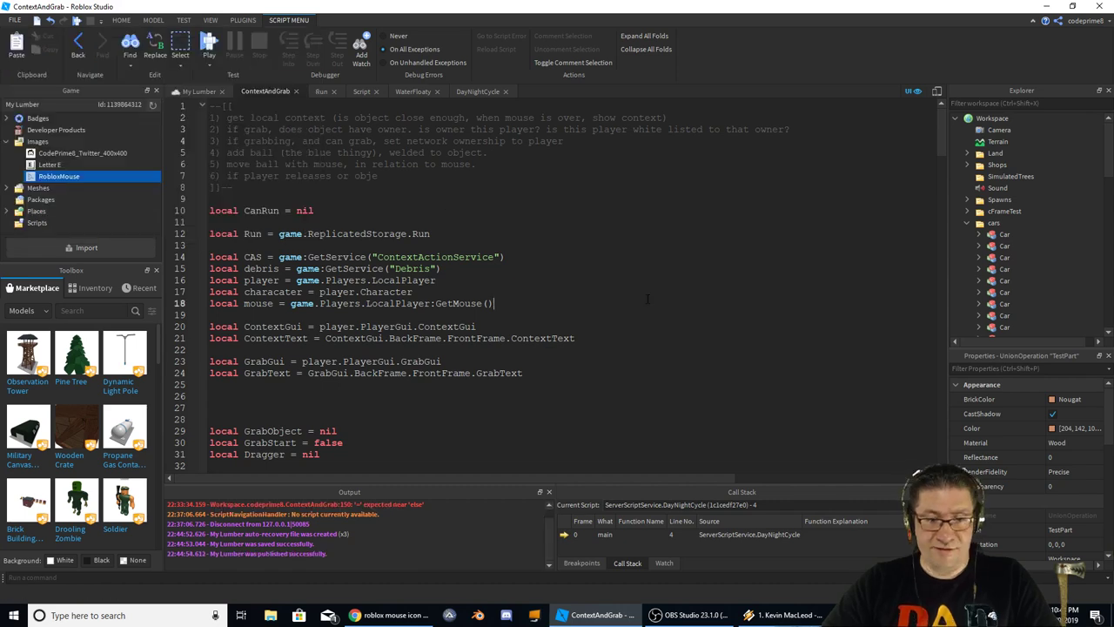
{"action": "left_click", "coordinate": [272, 338]}
{"action": "double_click", "coordinate": [272, 326]}
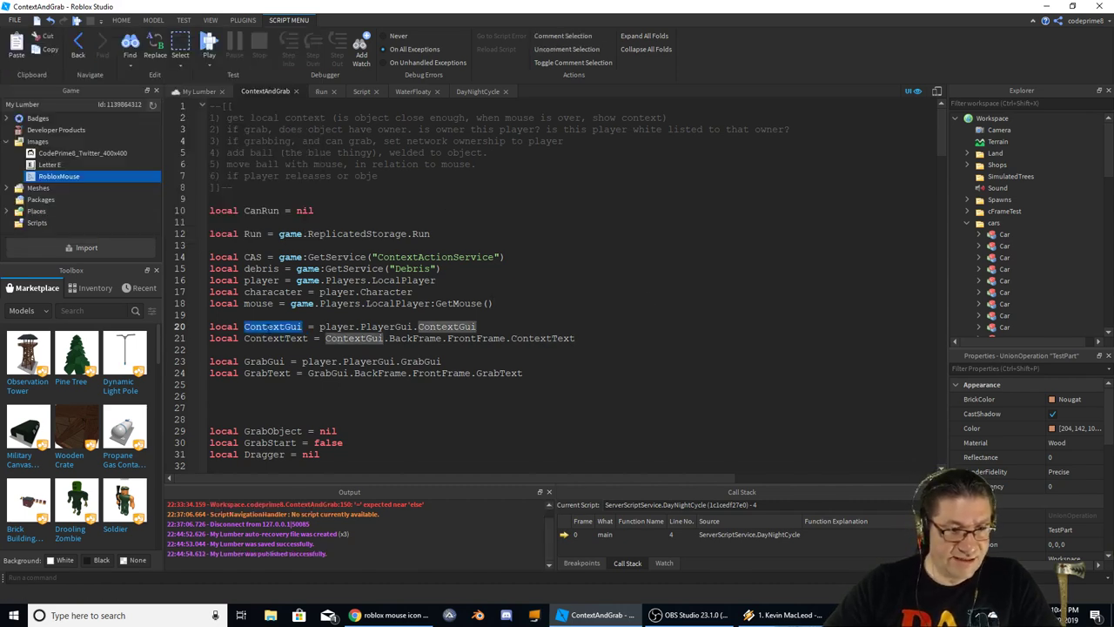
Scroll to the Context function and check its GrabText.Value and GrabGui.Enable lines
{"action": "scroll", "coordinate": [588, 347], "scroll_direction": "down", "scroll_amount": 1}
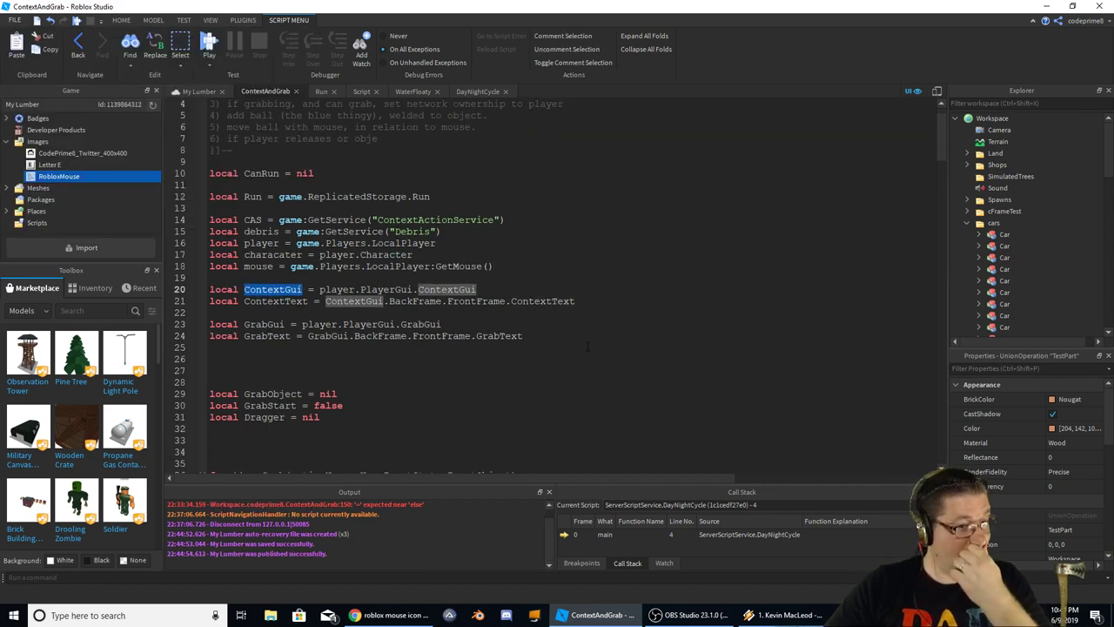
{"action": "scroll", "coordinate": [592, 342], "scroll_direction": "down", "scroll_amount": 20}
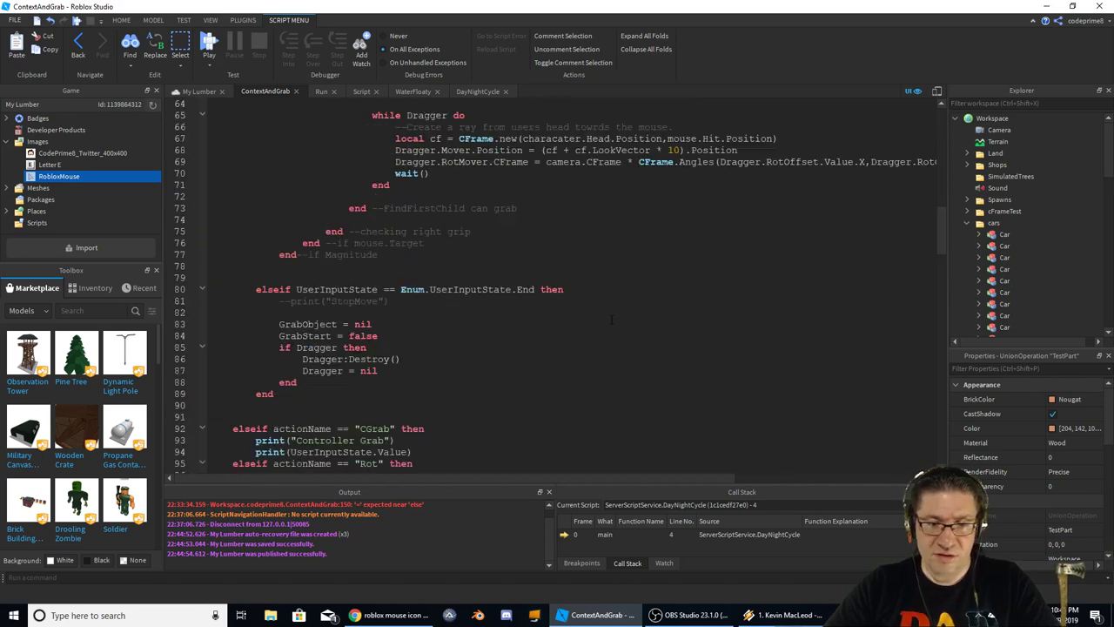
{"action": "scroll", "coordinate": [644, 306], "scroll_direction": "down", "scroll_amount": 16}
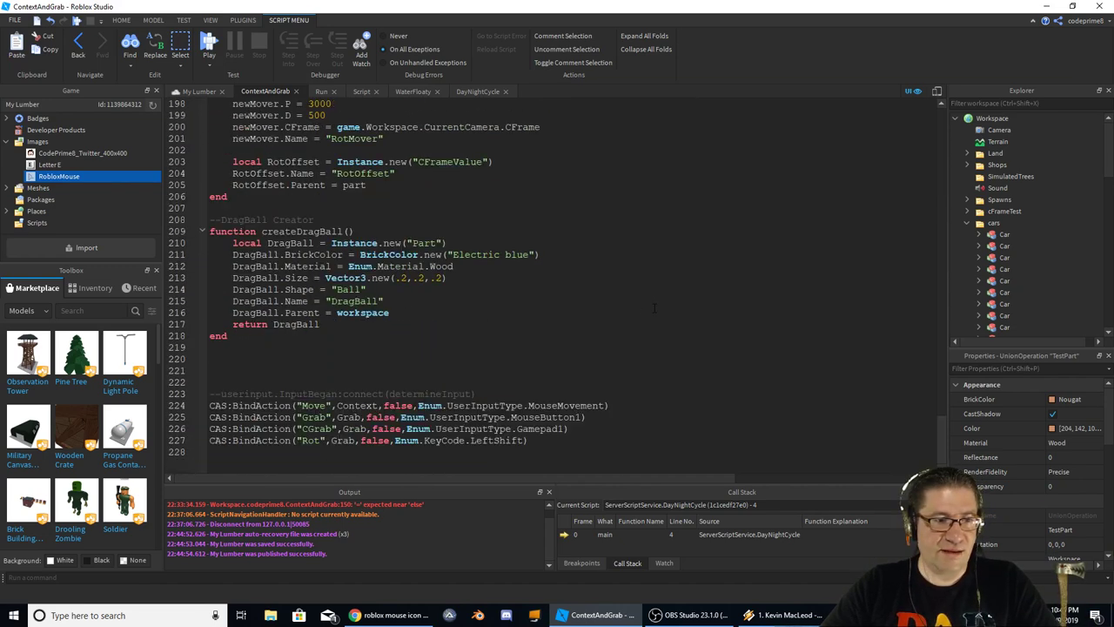
{"action": "scroll", "coordinate": [523, 295], "scroll_direction": "up", "scroll_amount": 8}
{"action": "scroll", "coordinate": [496, 289], "scroll_direction": "up", "scroll_amount": 5}
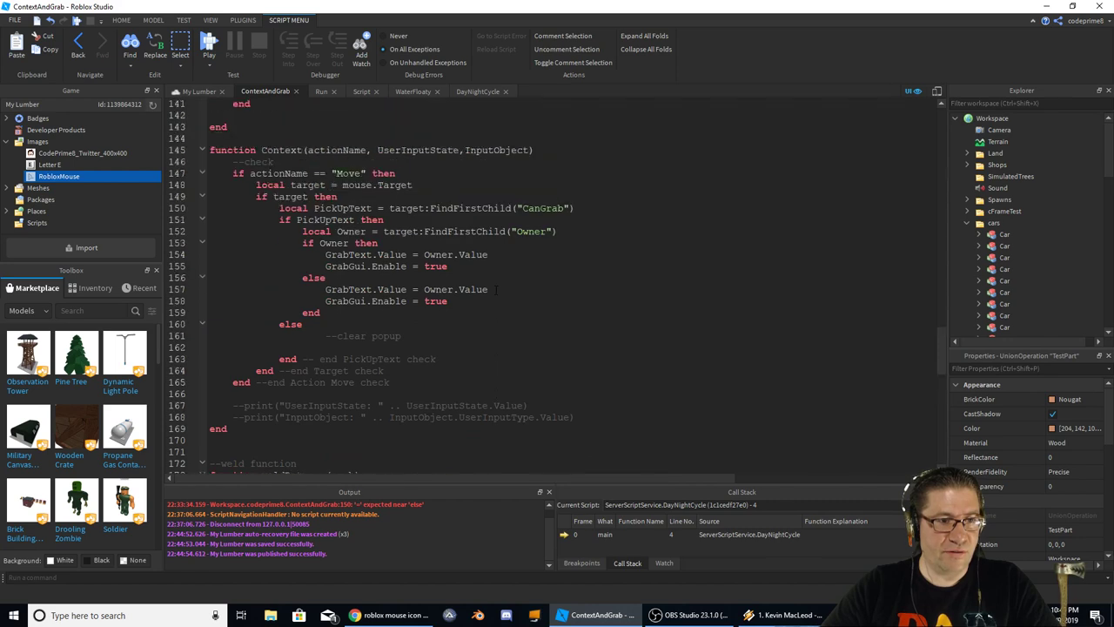
{"action": "double_click", "coordinate": [349, 254]}
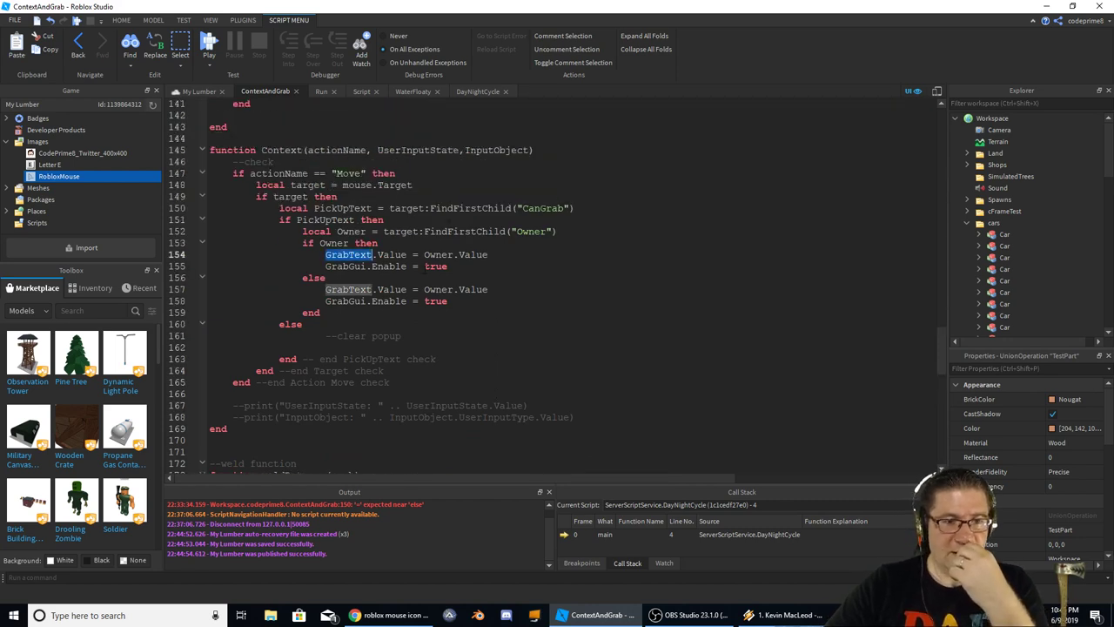
{"action": "double_click", "coordinate": [389, 254]}
{"action": "double_click", "coordinate": [346, 267]}
{"action": "double_click", "coordinate": [389, 266]}
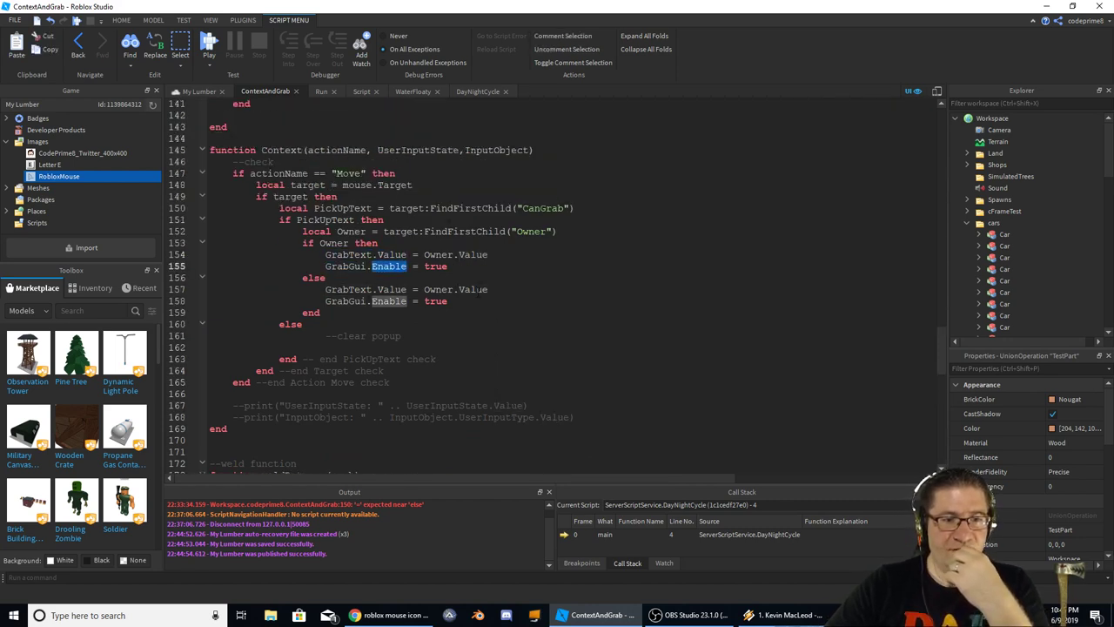
Replace Owner with PickUpText in line 157's else-branch GrabText.Value assignment
{"action": "double_click", "coordinate": [348, 289]}
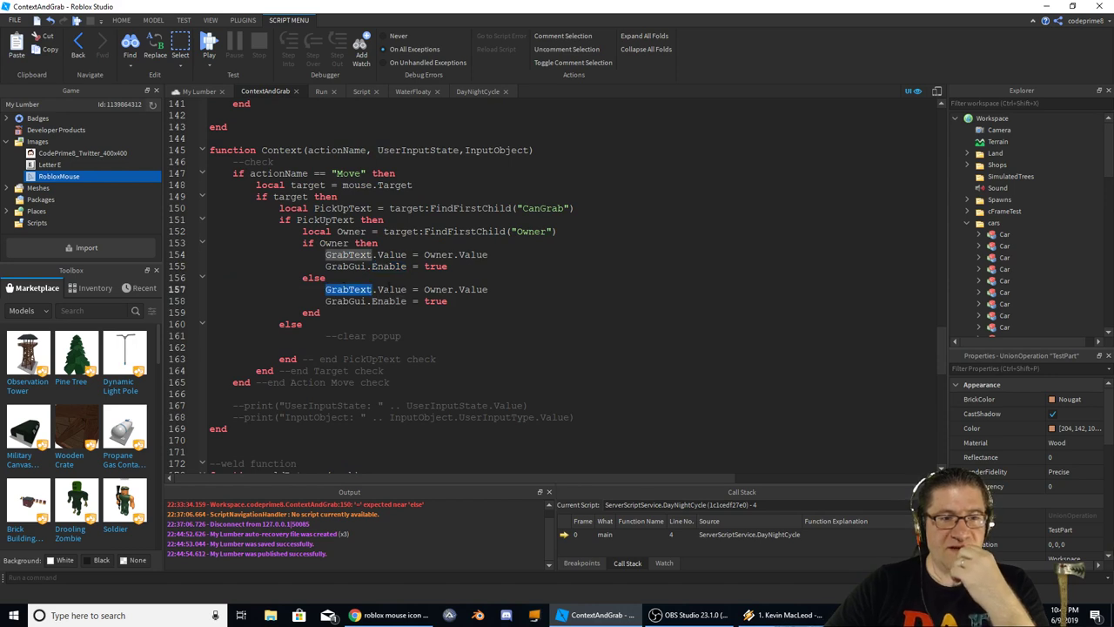
{"action": "double_click", "coordinate": [474, 289]}
{"action": "double_click", "coordinate": [438, 289]}
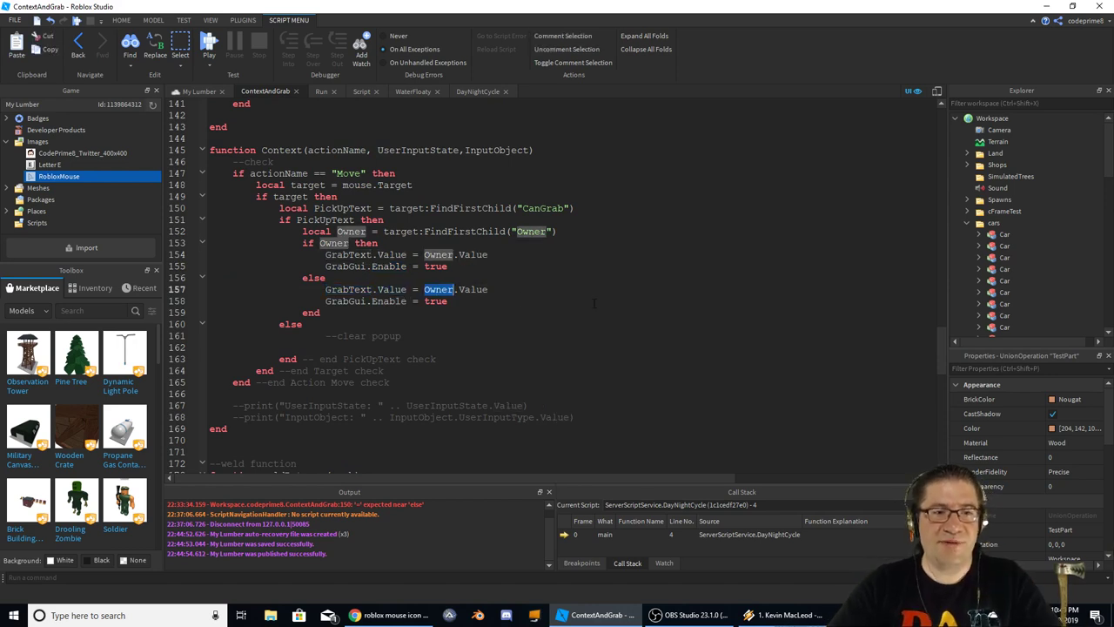
{"action": "key", "text": "BackSpace"}
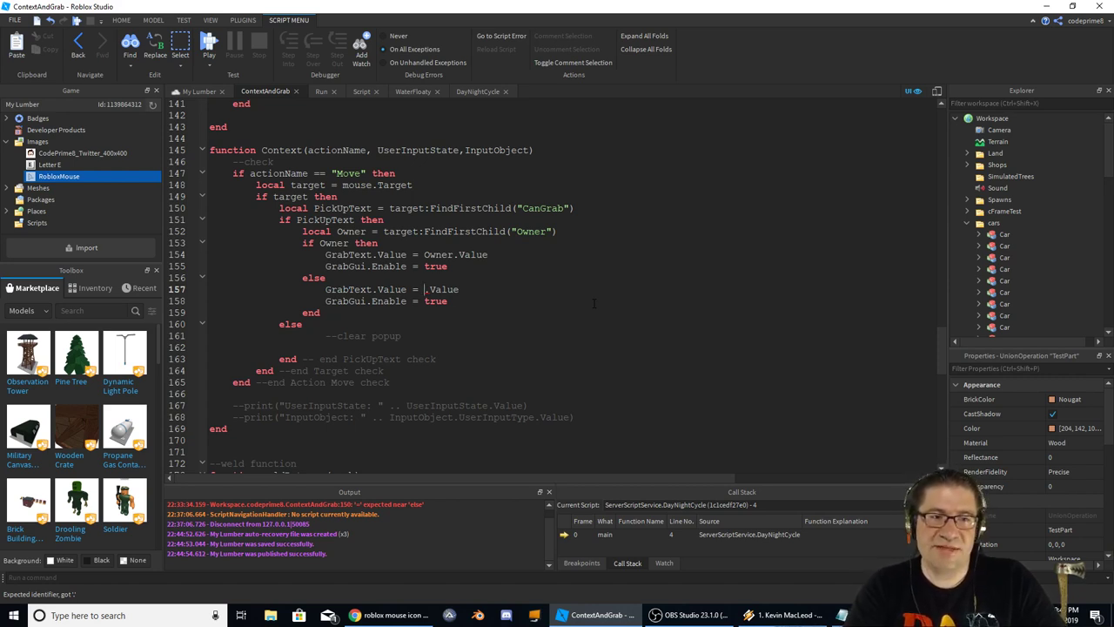
{"action": "type", "text": "Pick"}
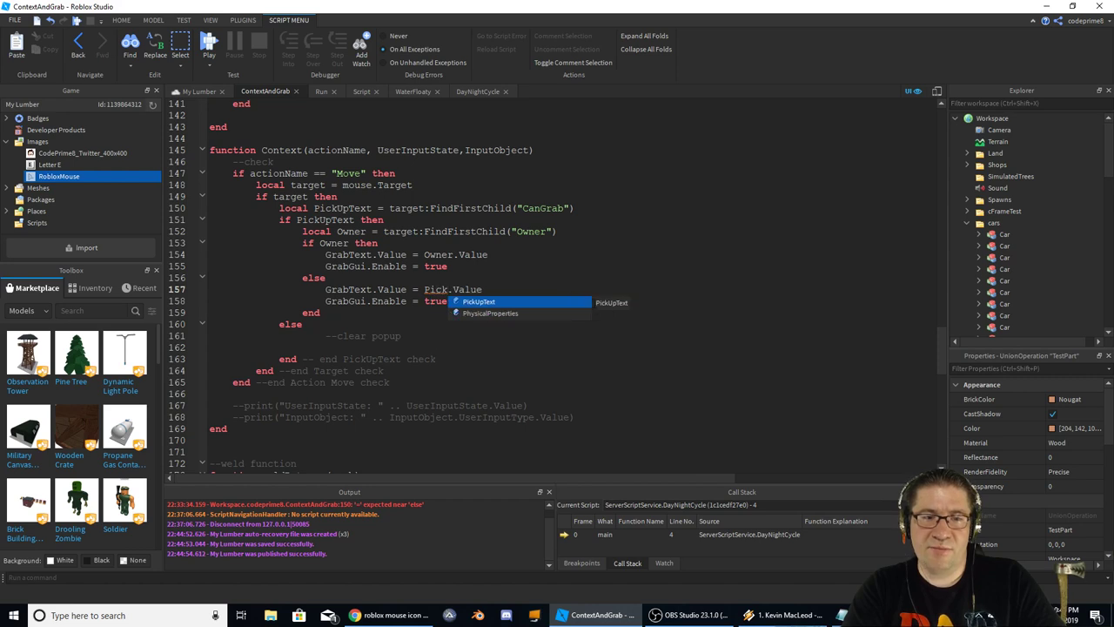
{"action": "key", "text": "Tab"}
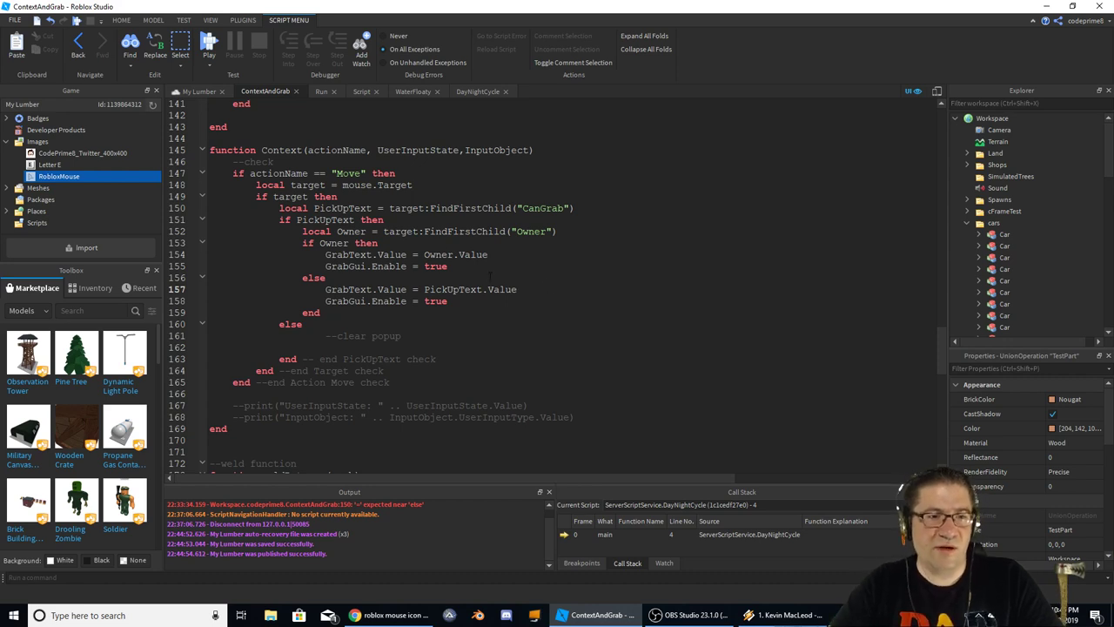
Check where PickUpText and Owner are defined and used between lines 149 and 157
{"action": "double_click", "coordinate": [335, 196]}
{"action": "double_click", "coordinate": [326, 219]}
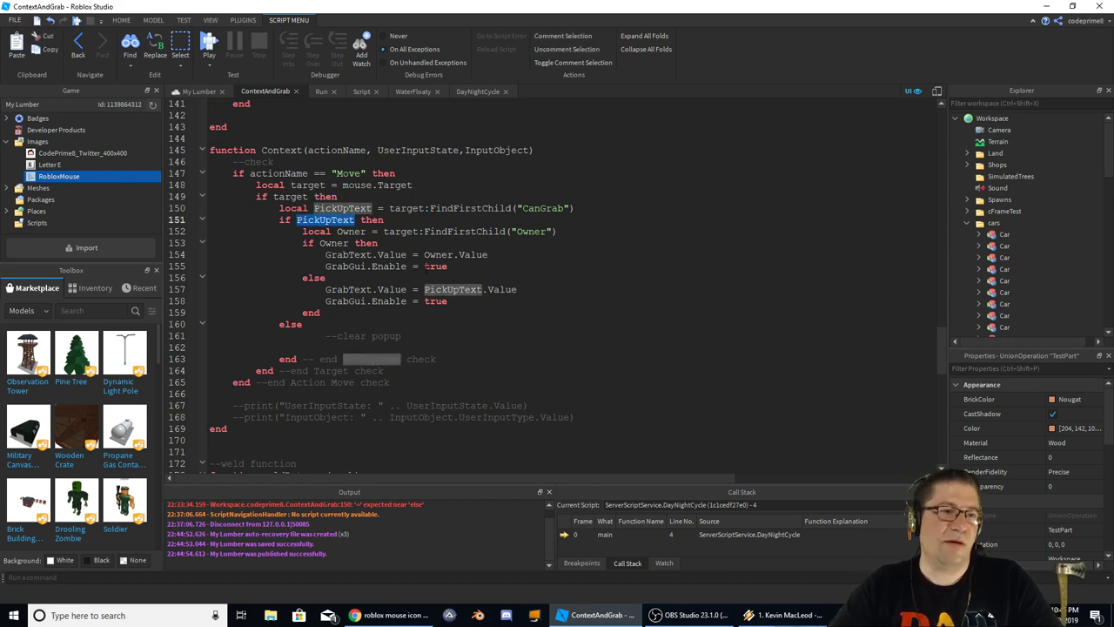
{"action": "double_click", "coordinate": [351, 231]}
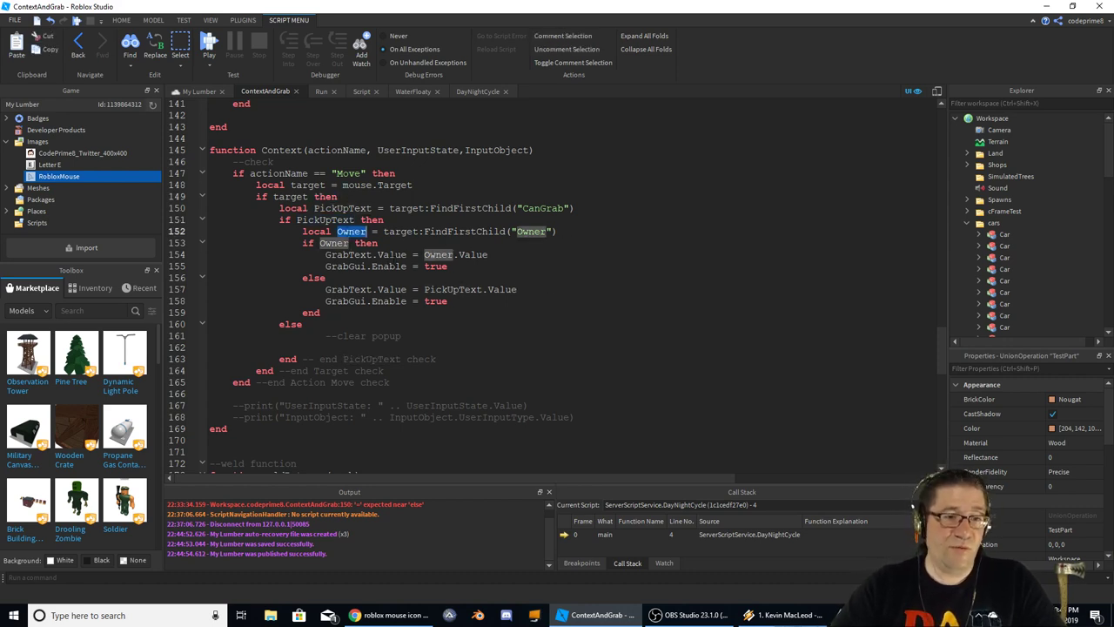
{"action": "left_click", "coordinate": [369, 265]}
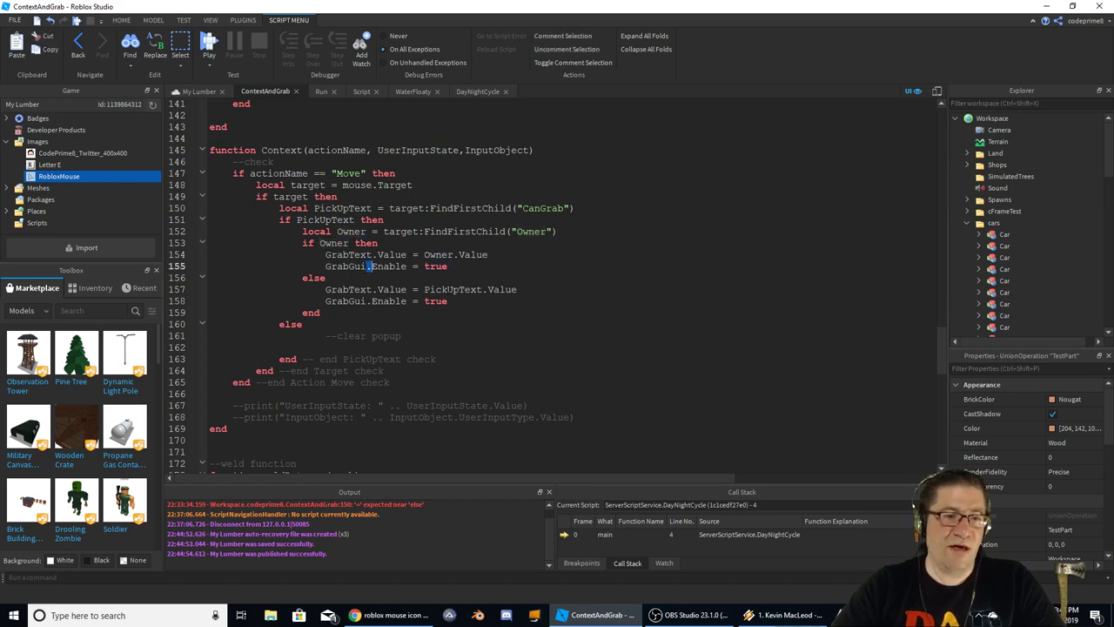
{"action": "double_click", "coordinate": [452, 289]}
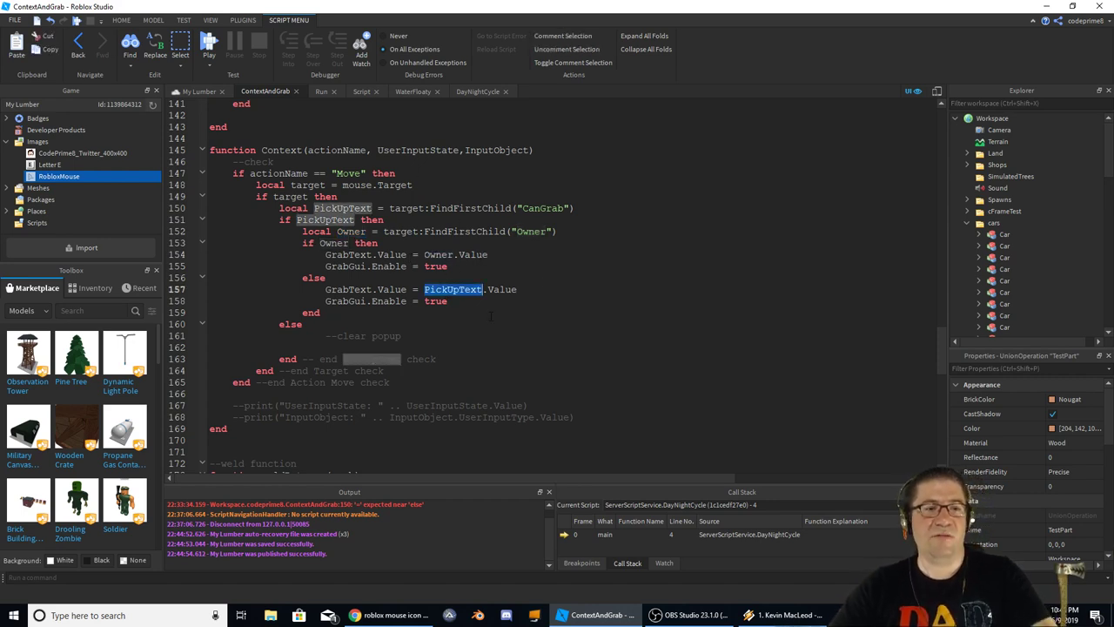
Copy the else branch's GrabText and GrabGui lines, and review the uses of target and PickUpText
{"action": "left_click_drag", "start_coordinate": [468, 305], "coordinate": [336, 291]}
{"action": "right_click", "coordinate": [343, 297]}
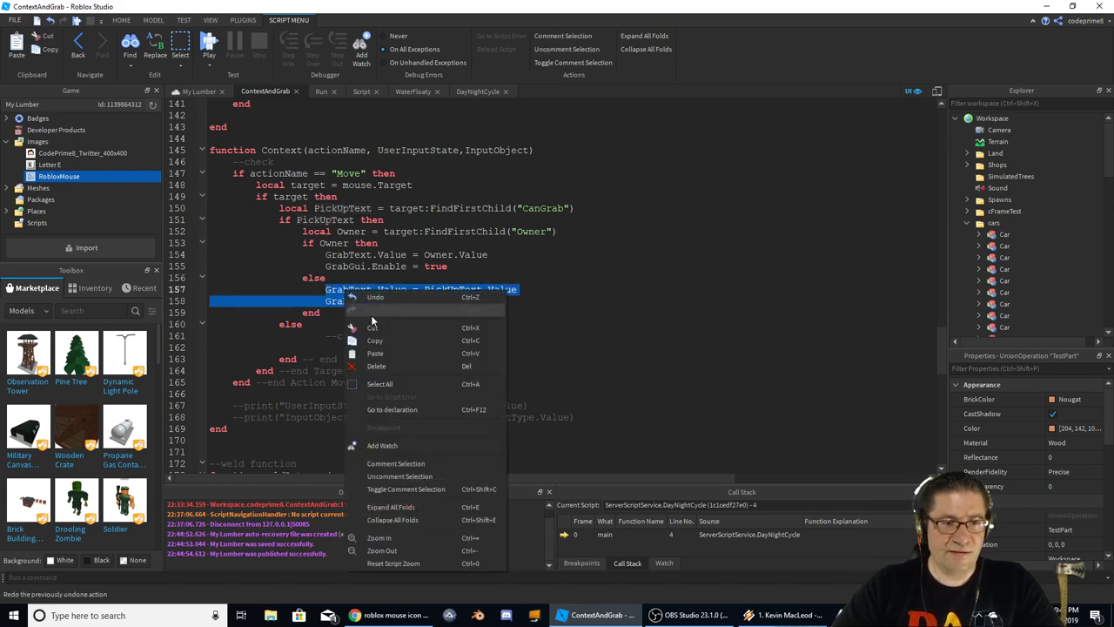
{"action": "left_click", "coordinate": [383, 333]}
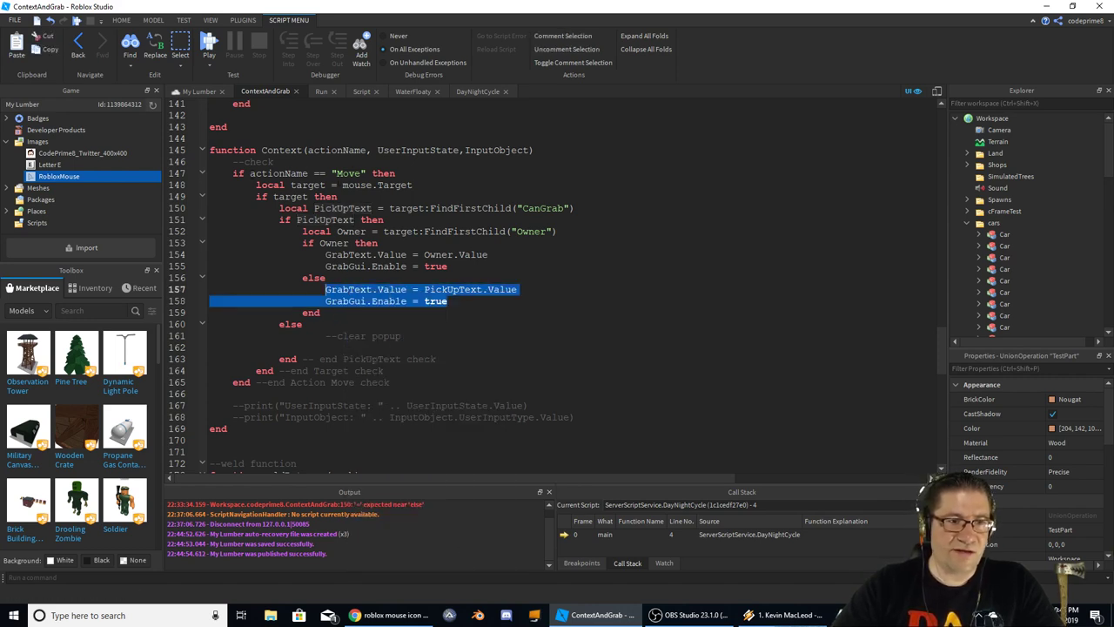
{"action": "left_click", "coordinate": [258, 185]}
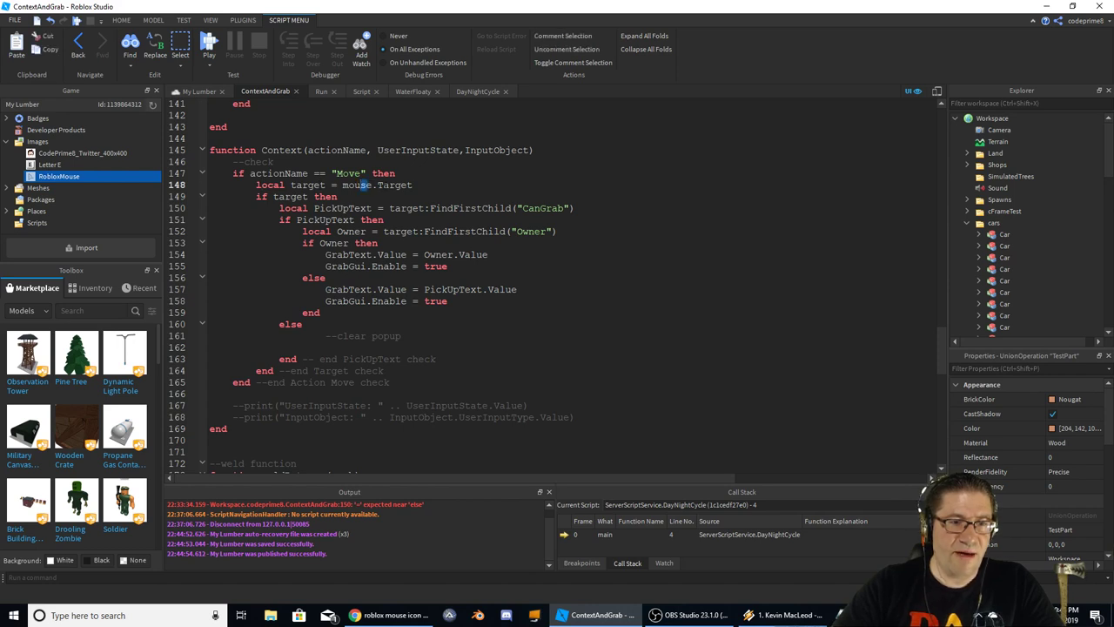
{"action": "double_click", "coordinate": [395, 185]}
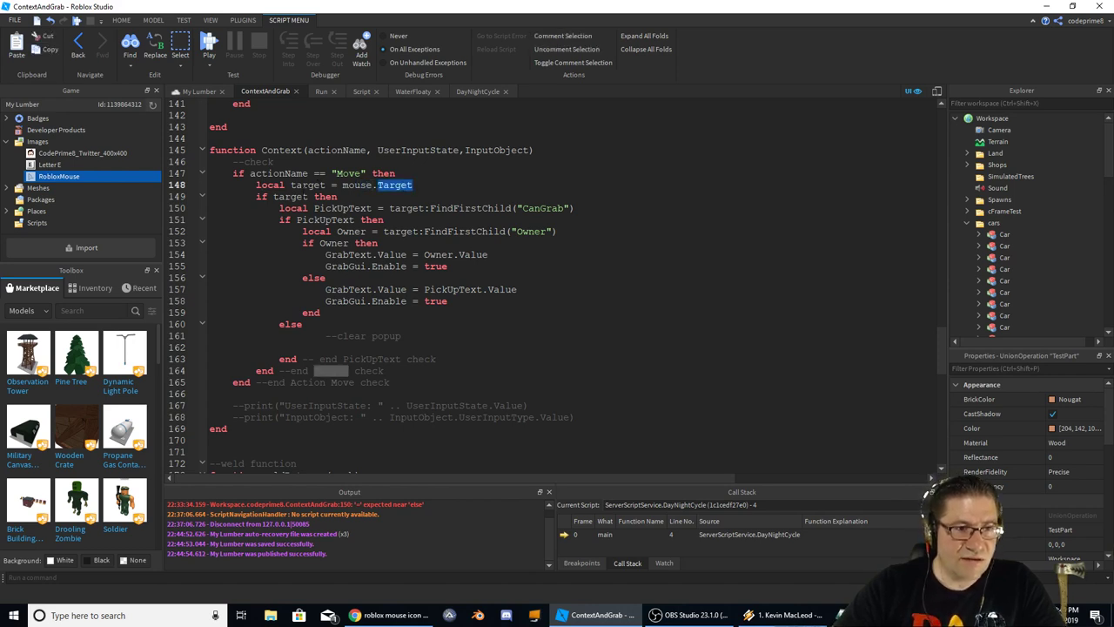
{"action": "double_click", "coordinate": [290, 196]}
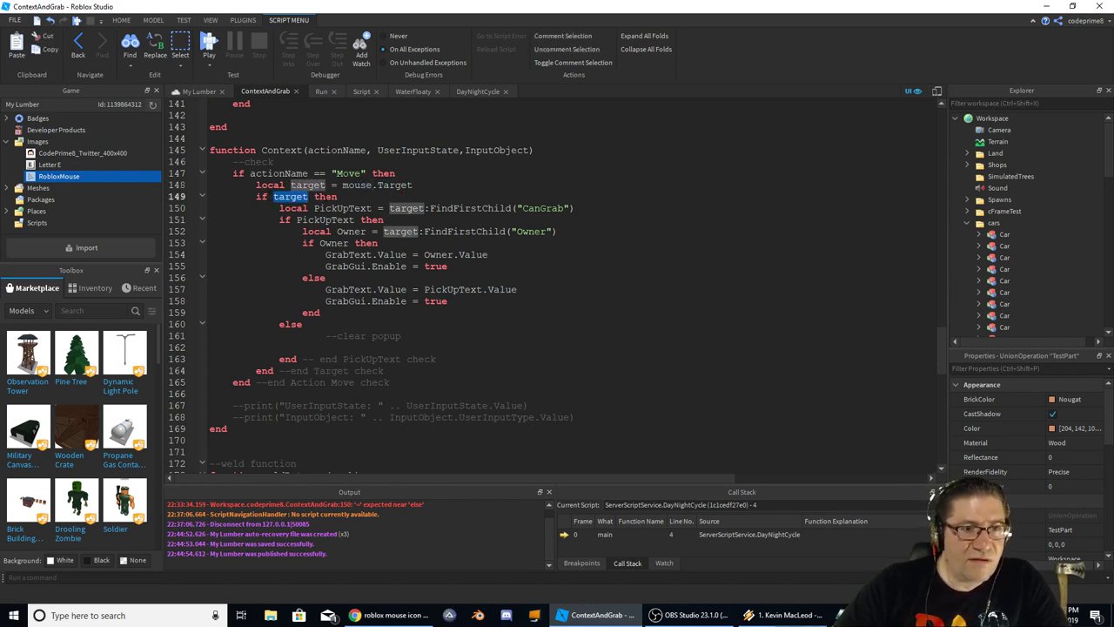
{"action": "double_click", "coordinate": [333, 208]}
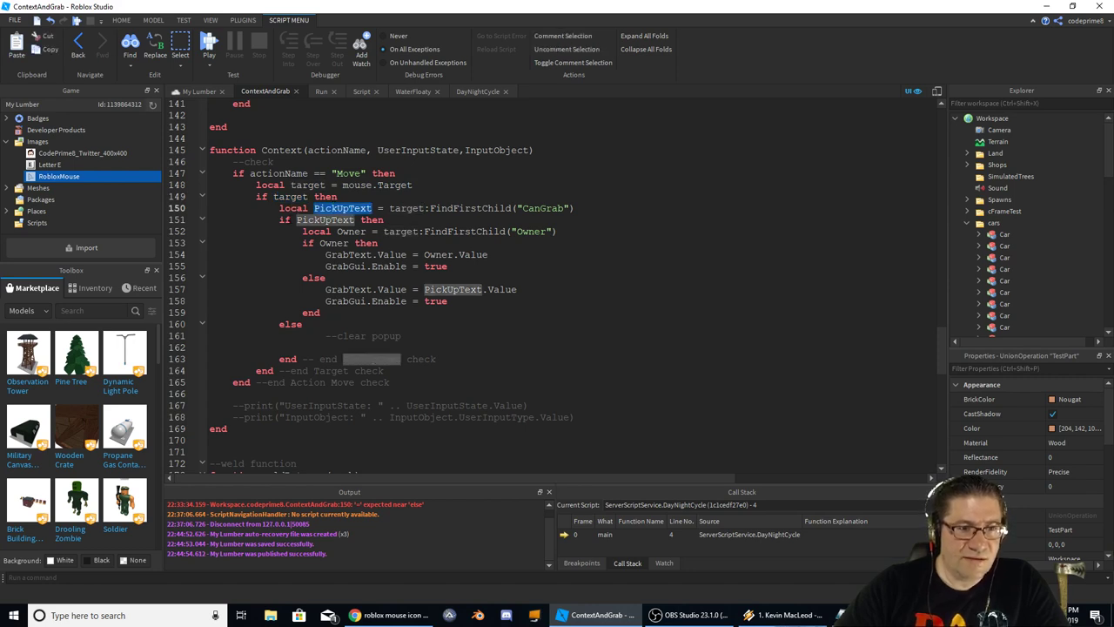
Paste the GrabText and GrabGui lines under the --clear popup comment and tidy the indentation
{"action": "left_click", "coordinate": [297, 332]}
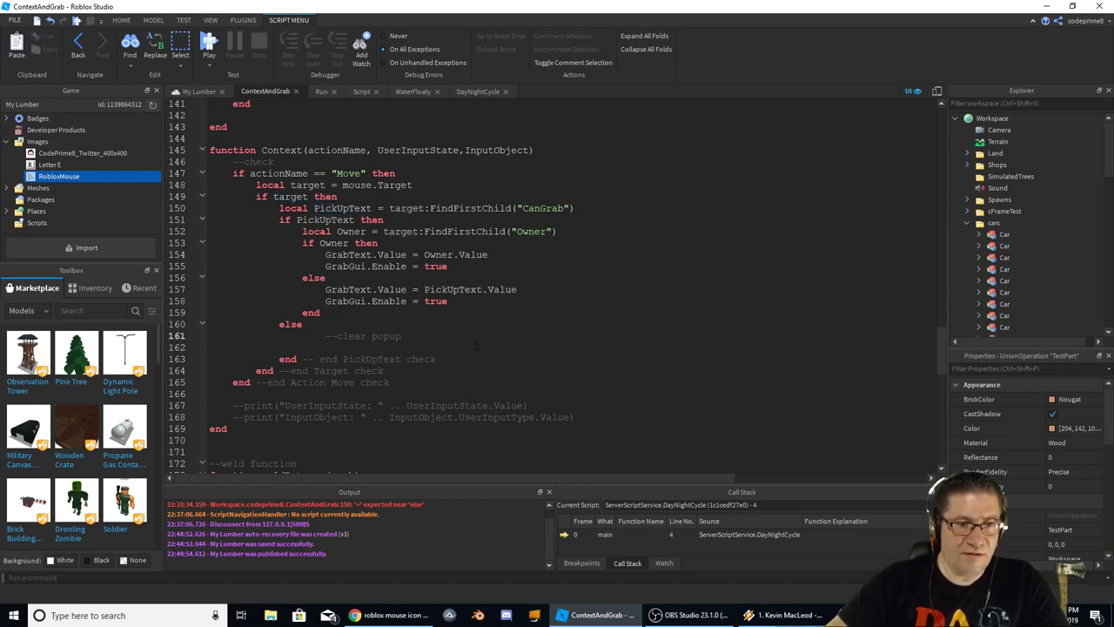
{"action": "key", "text": "Return"}
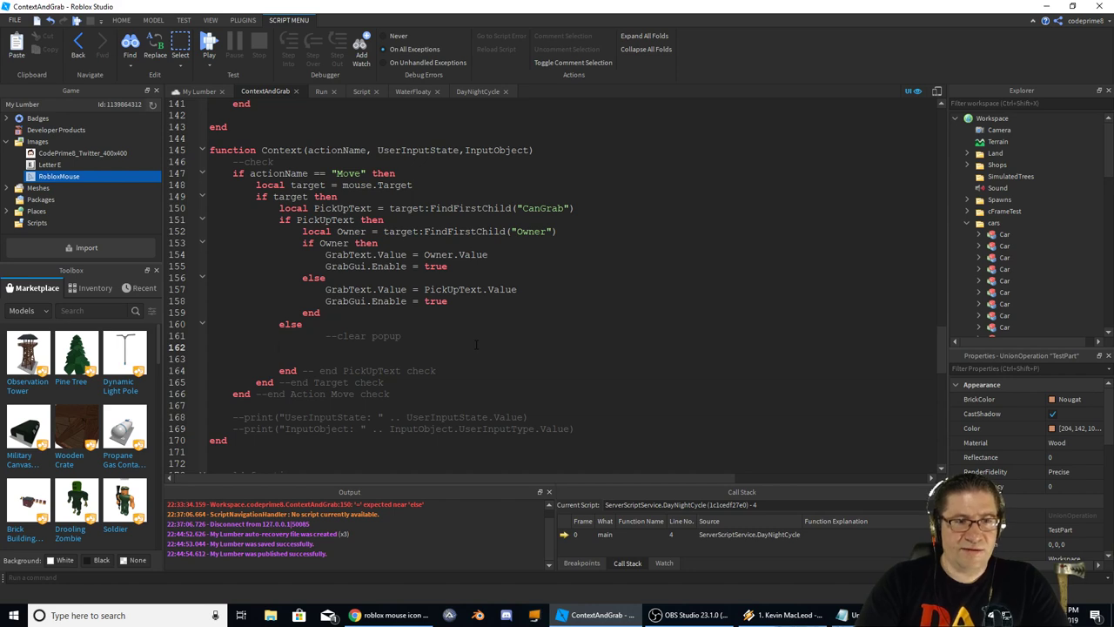
{"action": "key", "text": "BackSpace"}
{"action": "key", "text": "BackSpace"}
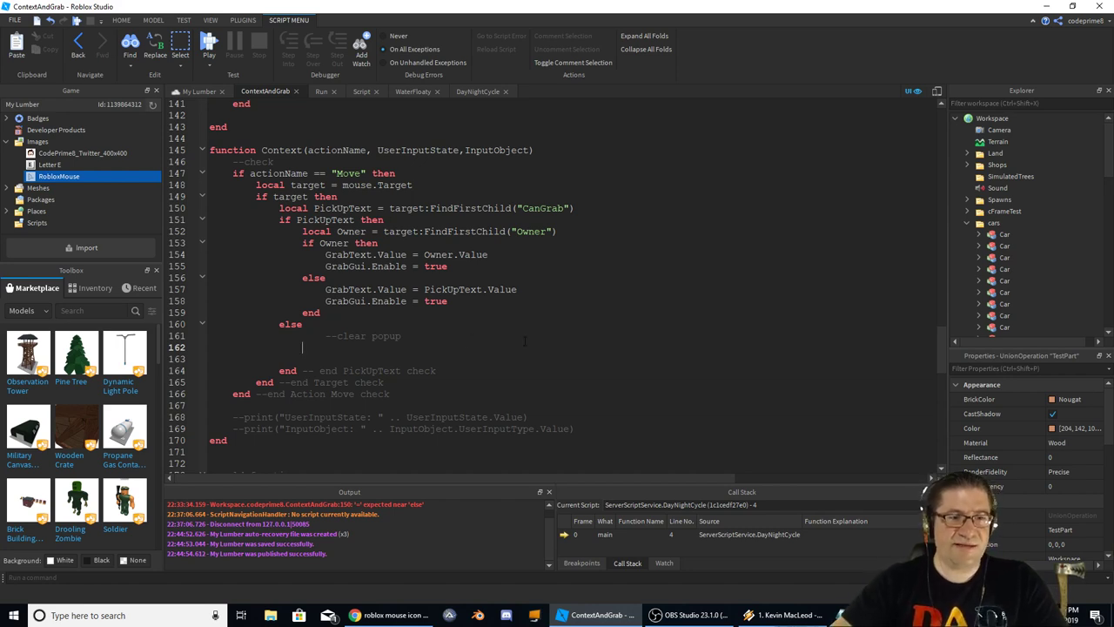
{"action": "key", "text": "ctrl+v"}
{"action": "key", "text": "BackSpace"}
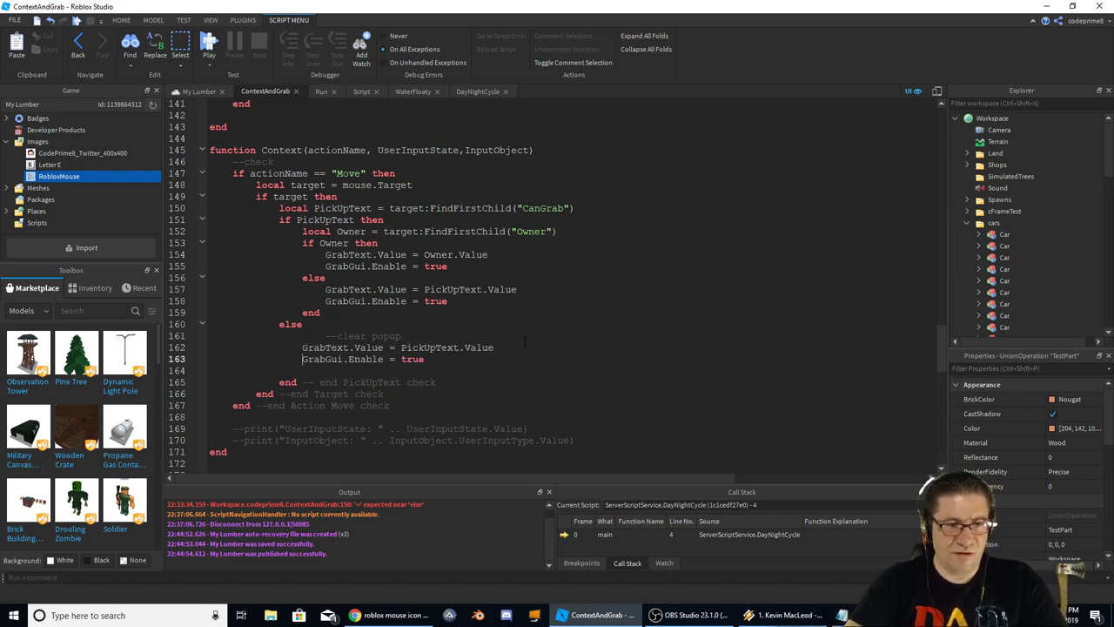
{"action": "key", "text": "Down"}
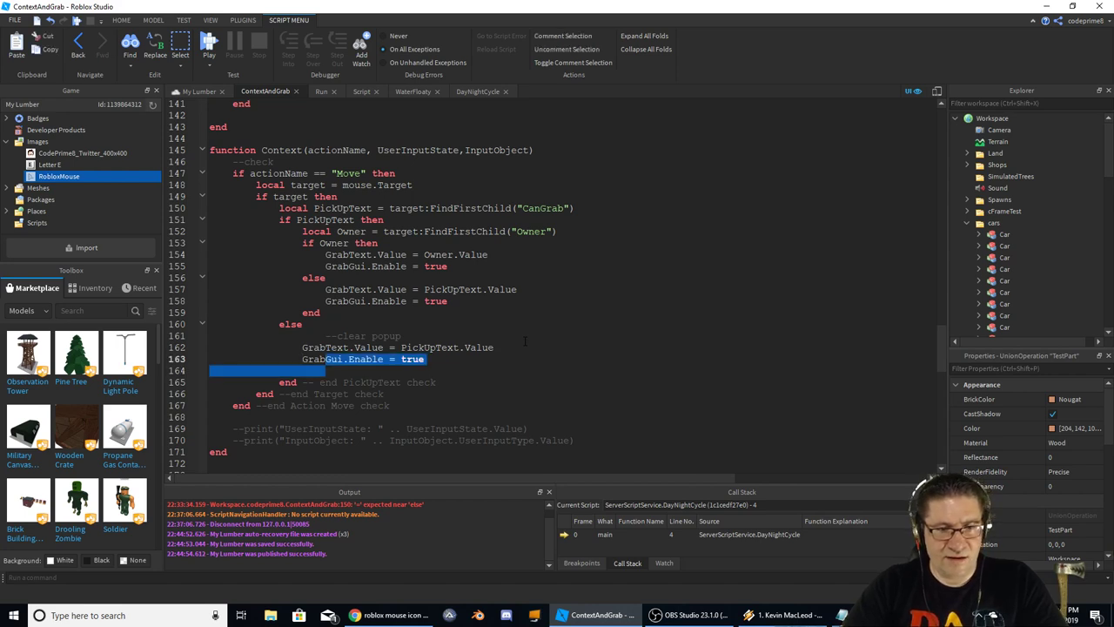
{"action": "key", "text": "BackSpace"}
Delete the pasted GrabText line so the branch reads GrabGui.Enable = false
{"action": "key", "text": "Up"}
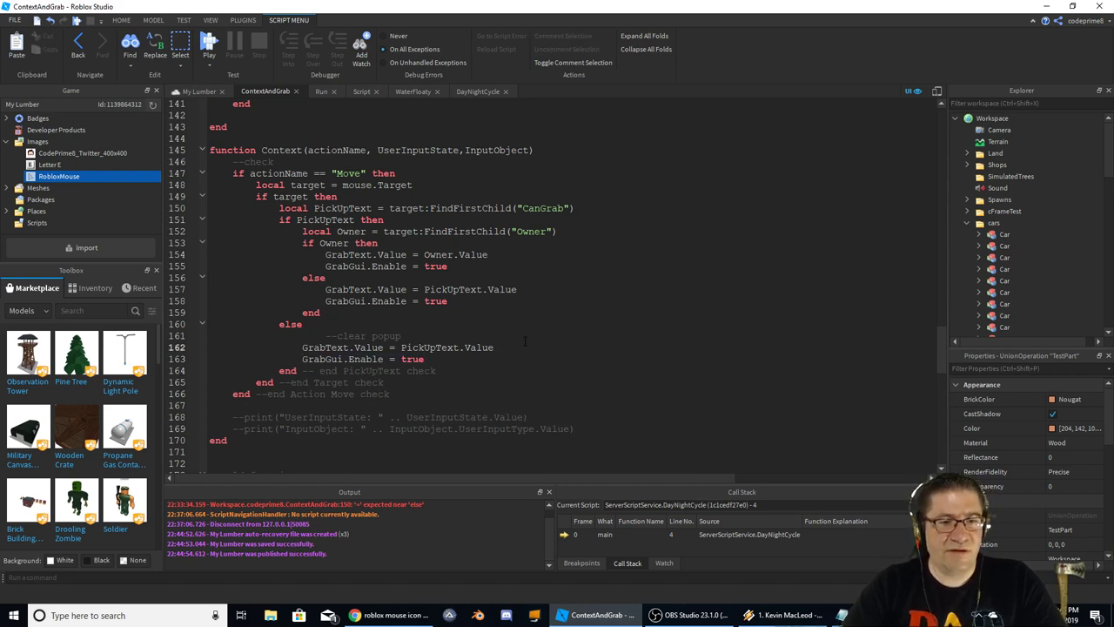
{"action": "key", "text": "Home"}
{"action": "key", "text": "shift+End"}
{"action": "key", "text": "BackSpace"}
{"action": "key", "text": "Down"}
{"action": "key", "text": "shift+Up"}
{"action": "key", "text": "BackSpace"}
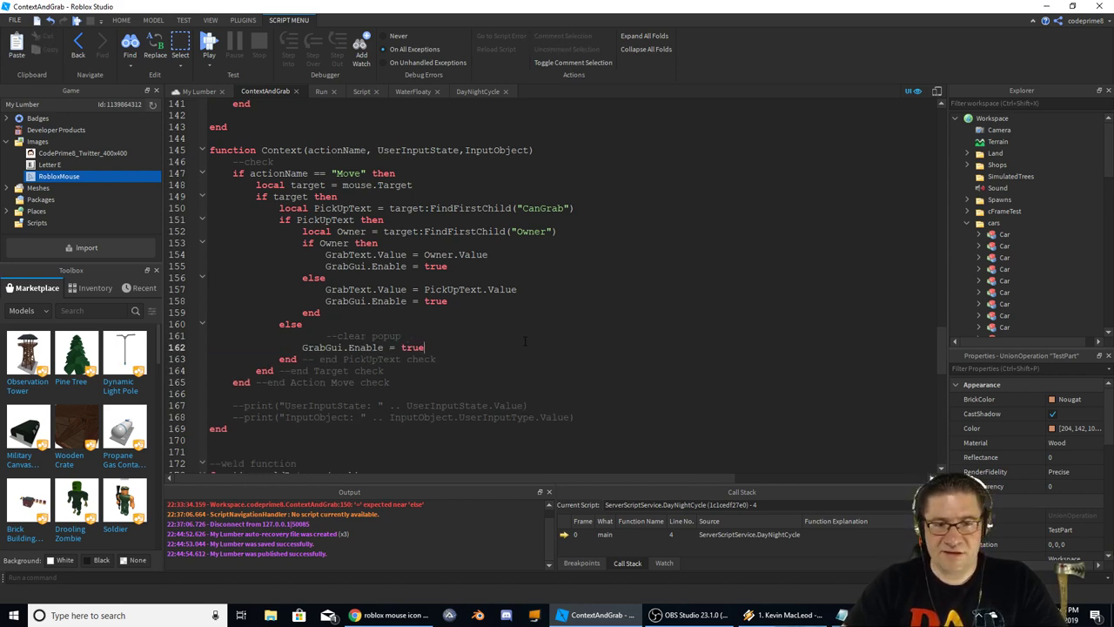
{"action": "key", "text": "BackSpace"}
{"action": "key", "text": "BackSpace"}
{"action": "key", "text": "BackSpace"}
{"action": "key", "text": "BackSpace"}
{"action": "type", "text": "false"}
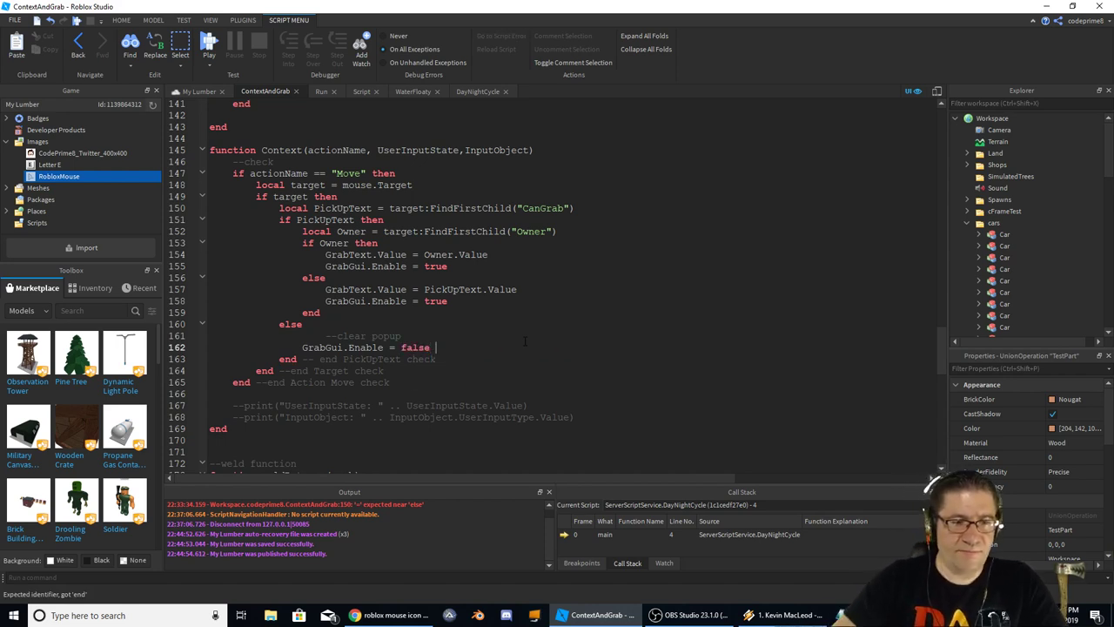
Outdent the --clear popup comment and add a blank line under if Owner then
{"action": "key", "text": "Up"}
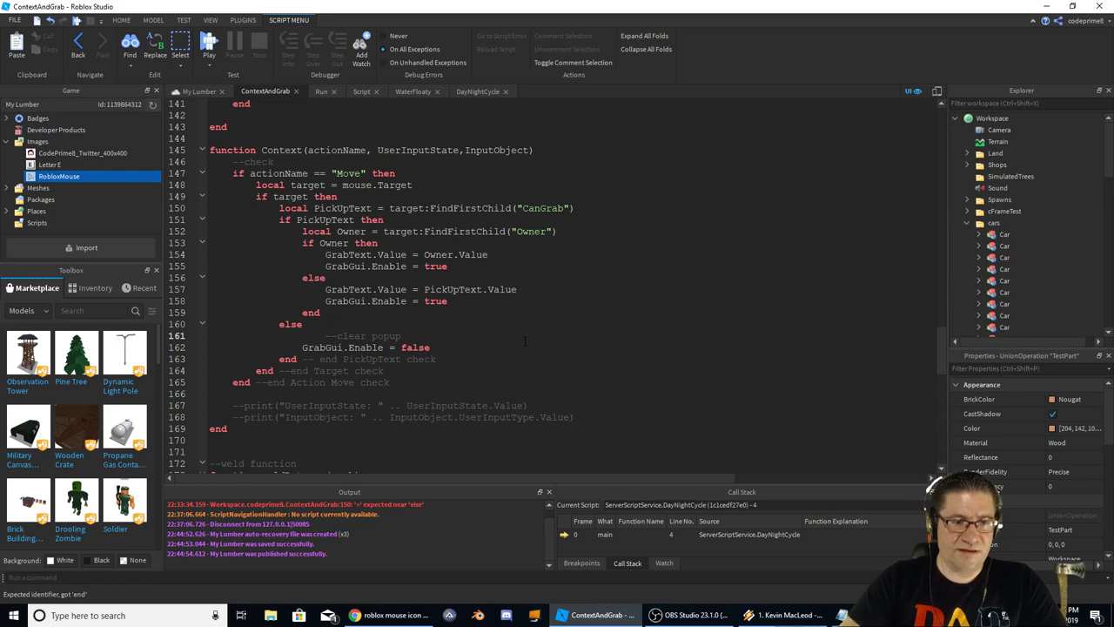
{"action": "key", "text": "BackSpace"}
{"action": "key", "text": "Up"}
{"action": "key", "text": "Up"}
{"action": "key", "text": "Up"}
{"action": "key", "text": "Up"}
{"action": "key", "text": "Up"}
{"action": "key", "text": "Up"}
{"action": "key", "text": "Up"}
{"action": "key", "text": "Up"}
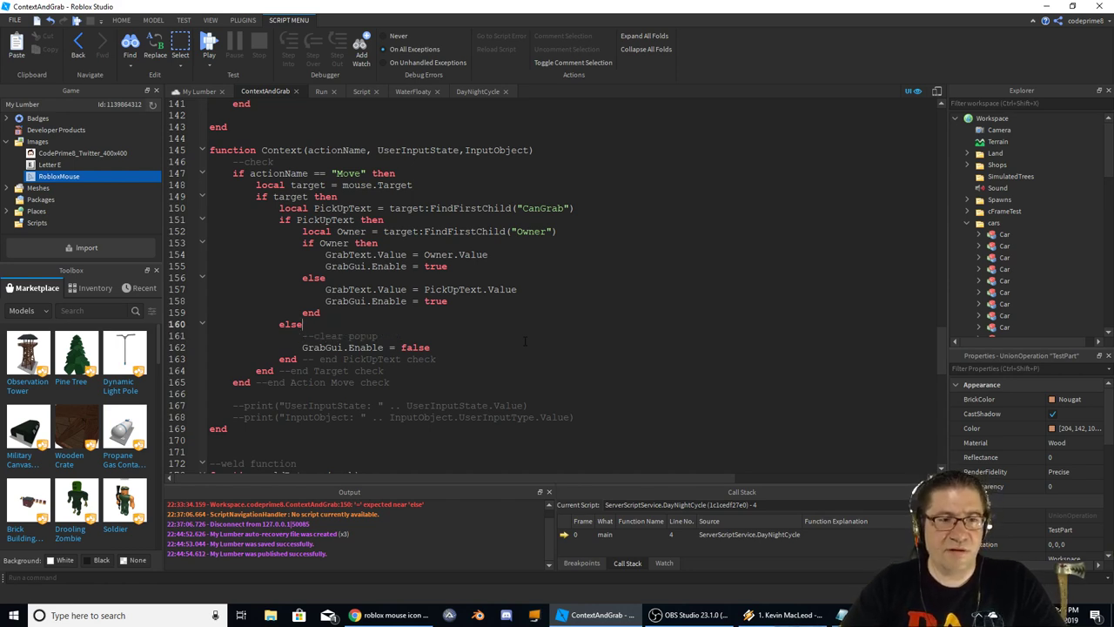
{"action": "key", "text": "End"}
{"action": "key", "text": "Return"}
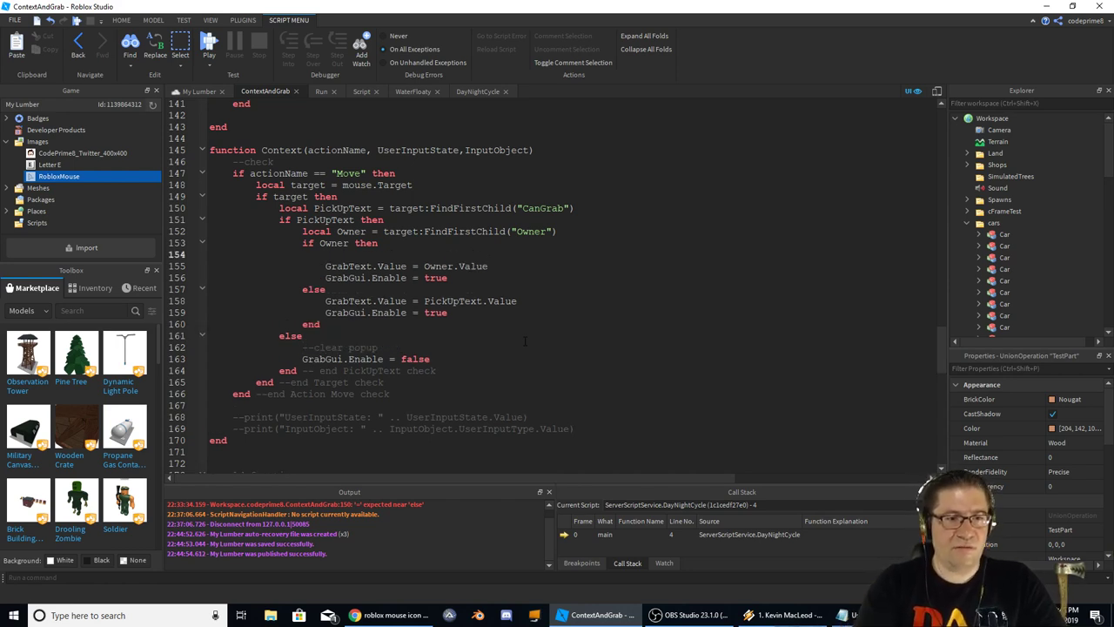
Comment the branches '--sets the popup to th' and '--sets the popu as the name of the item', then play test
{"action": "type", "text": "--set"}
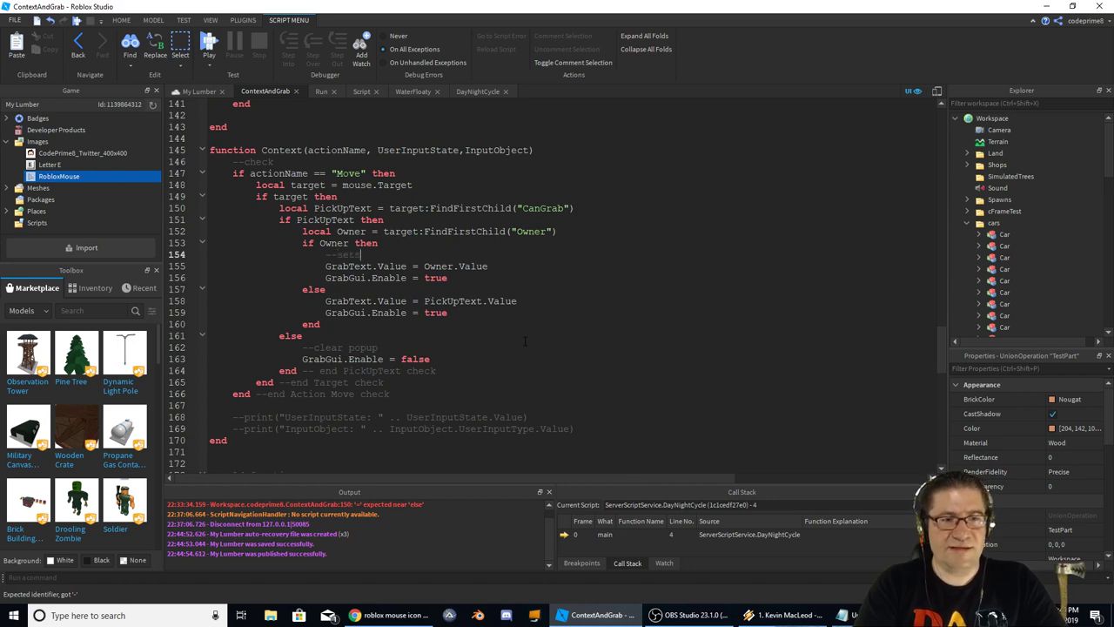
{"action": "type", "text": "s the popup"}
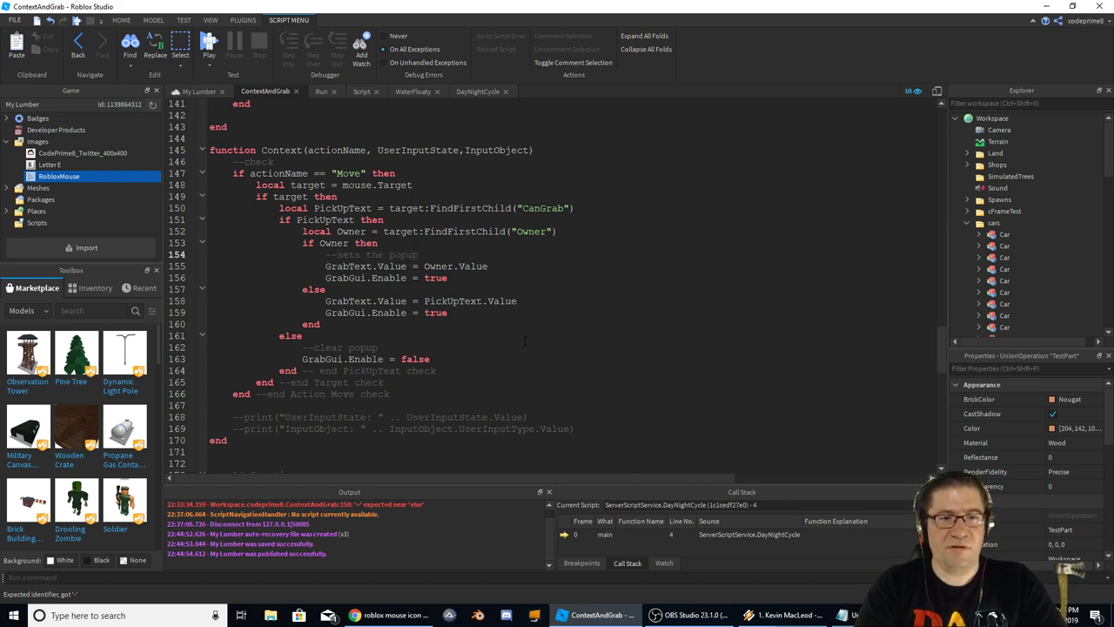
{"action": "type", "text": " to the owner"}
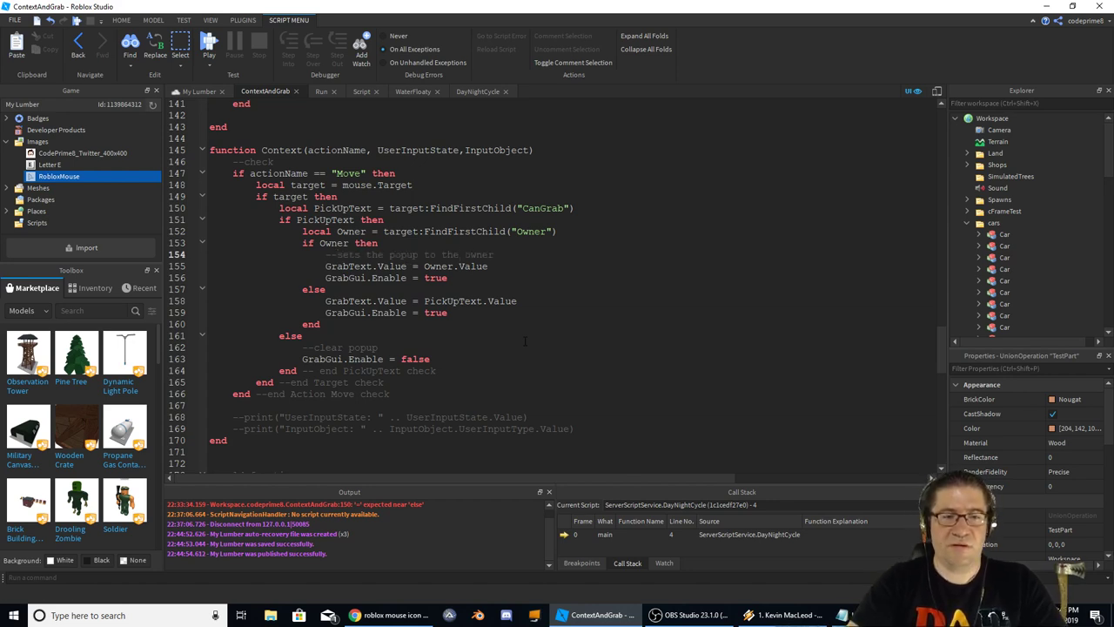
{"action": "key", "text": "Down"}
{"action": "key", "text": "Down"}
{"action": "key", "text": "Down"}
{"action": "key", "text": "Return"}
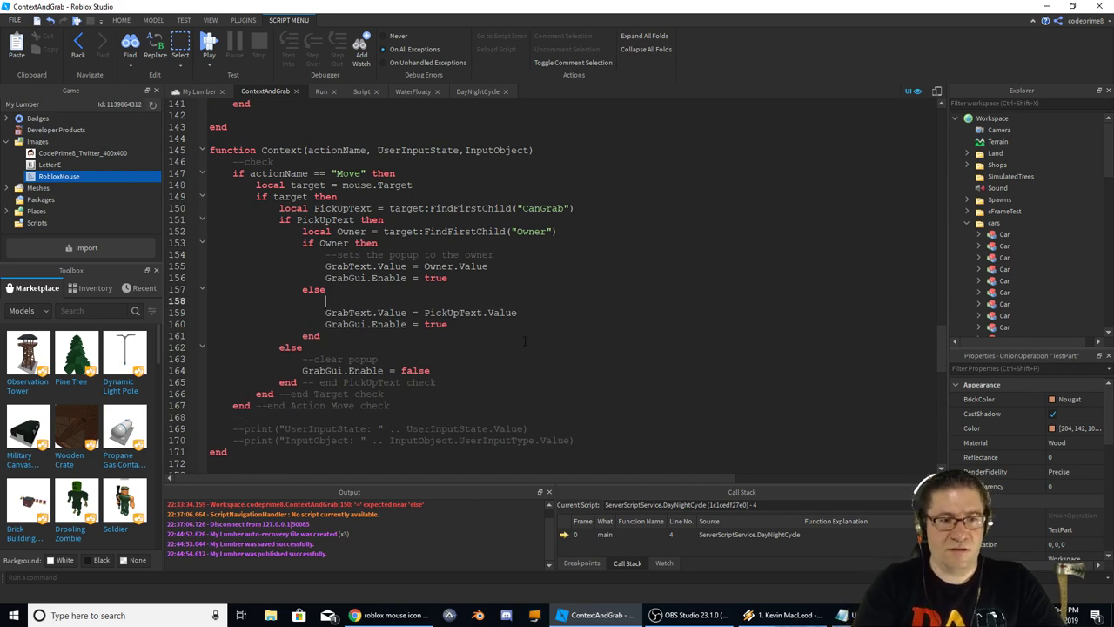
{"action": "type", "text": "--sets "}
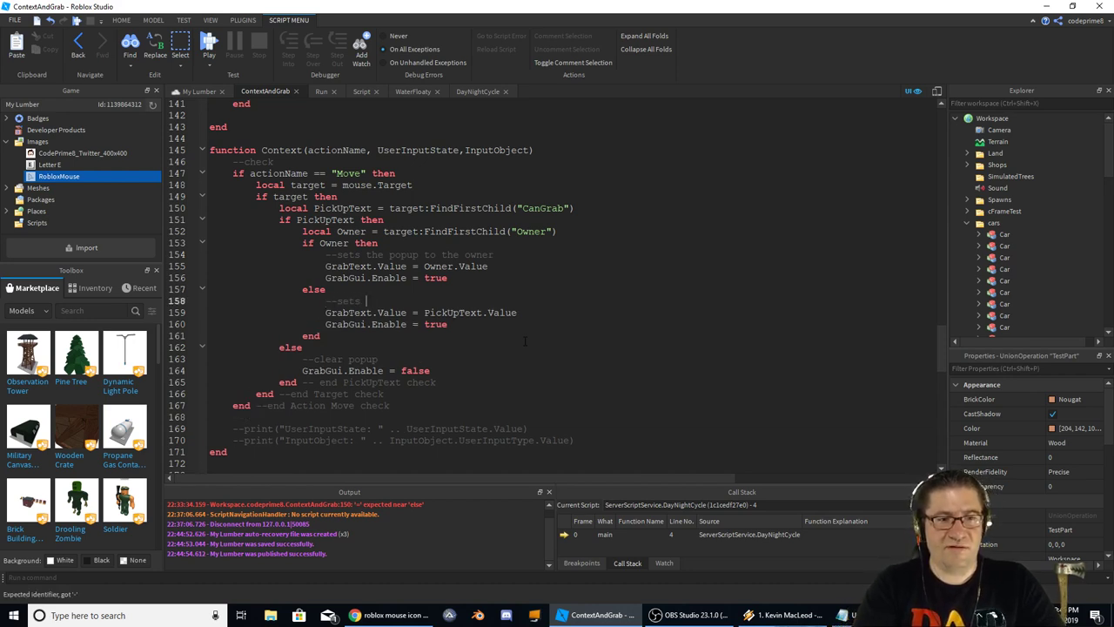
{"action": "type", "text": "the popu"}
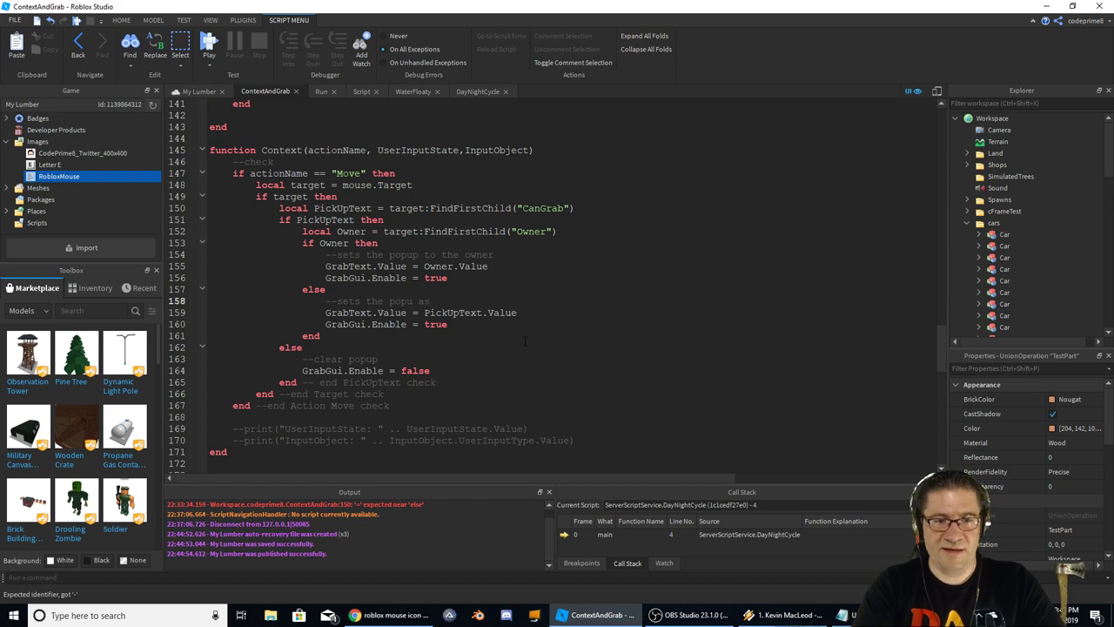
{"action": "type", "text": " as the nam"}
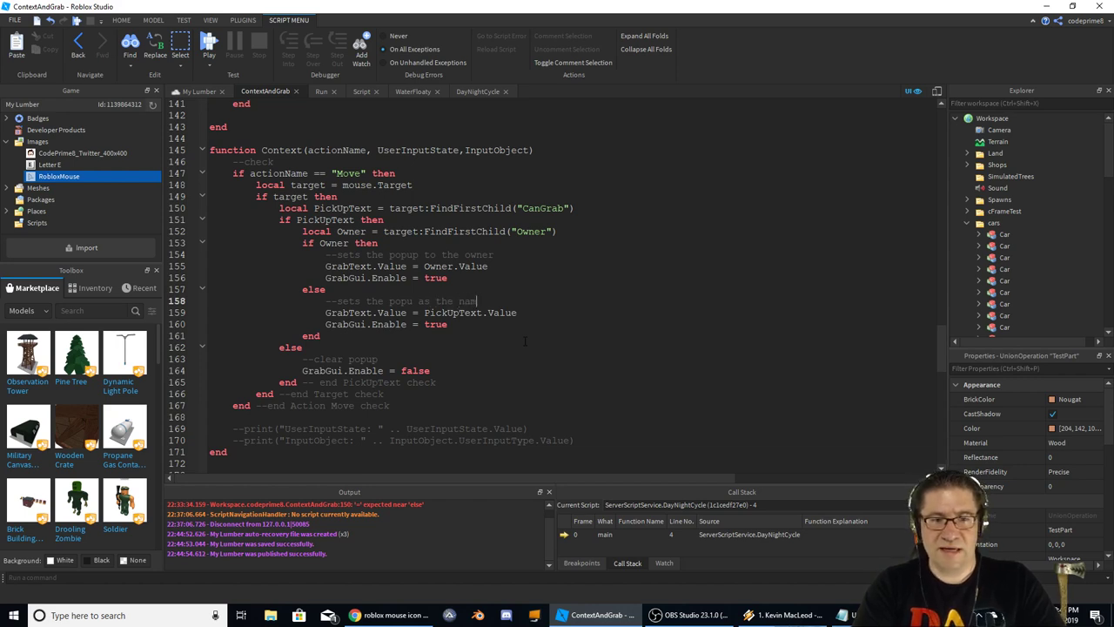
{"action": "type", "text": "e of the item."}
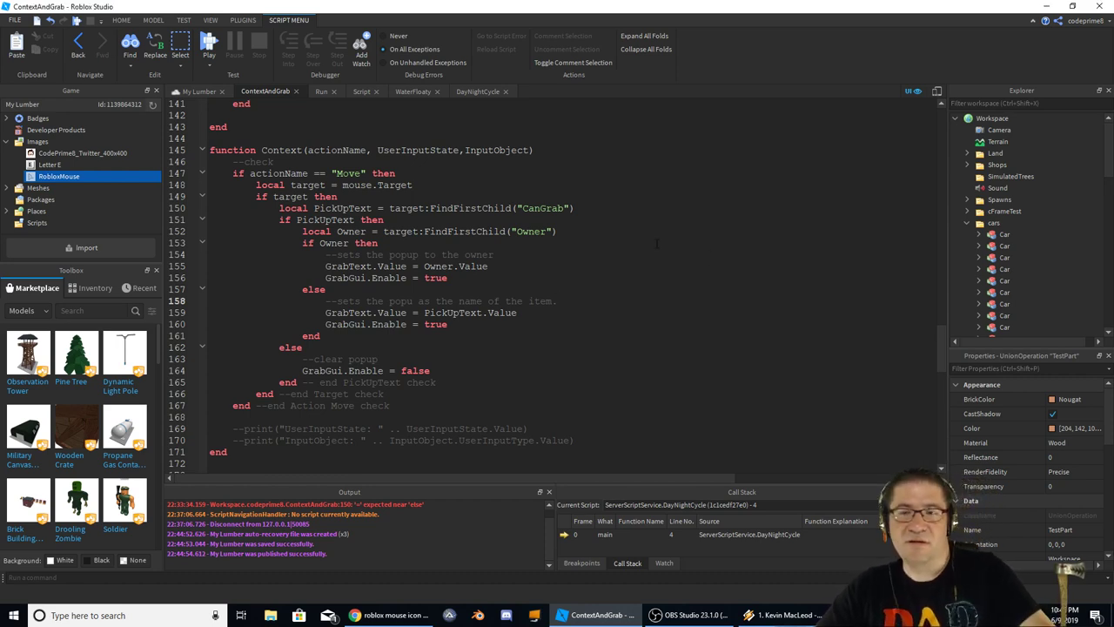
{"action": "key", "text": "Up"}
{"action": "key", "text": "Up"}
{"action": "key", "text": "Up"}
{"action": "key", "text": "Up"}
{"action": "key", "text": "Up"}
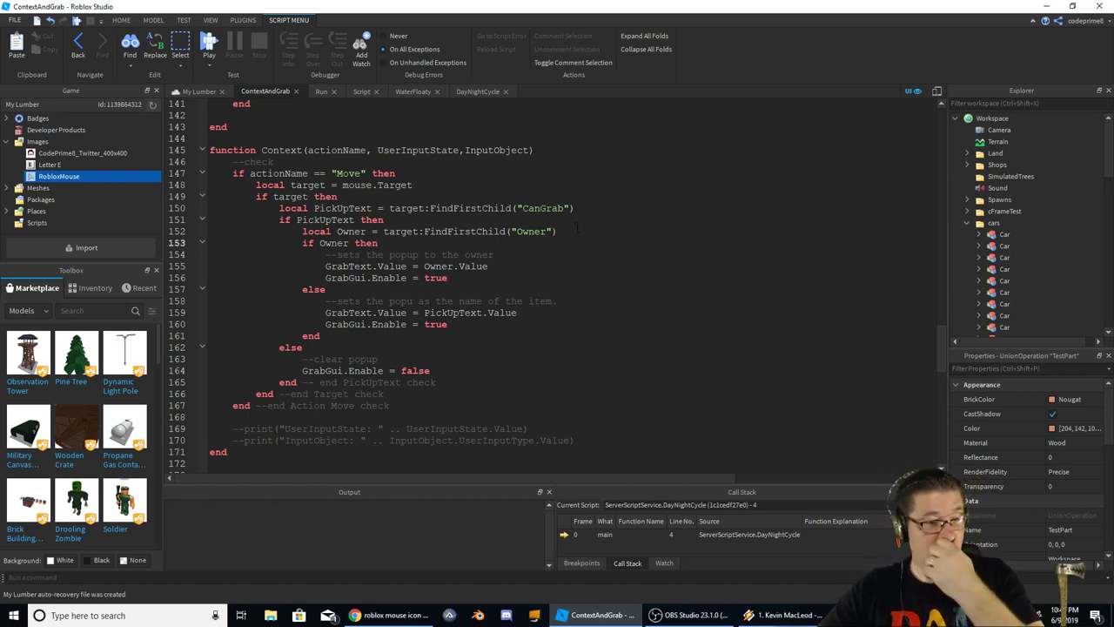
{"action": "key", "text": "F5"}
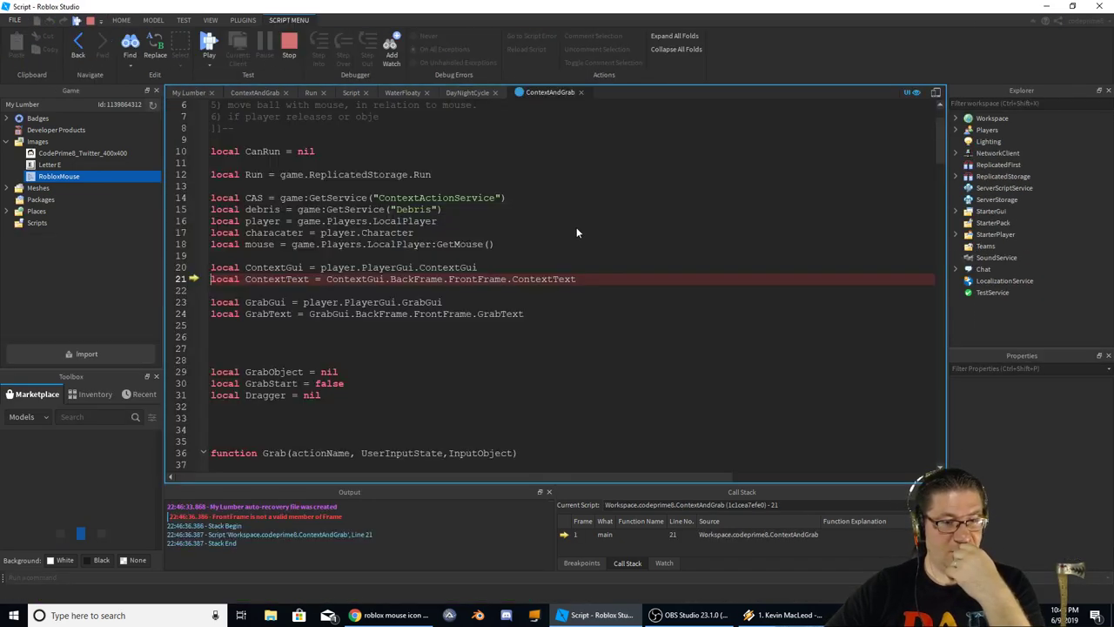
Highlight ContextText and FrontFrame on failing line 21, then expand and scroll through Workspace in the Explorer
{"action": "double_click", "coordinate": [276, 278]}
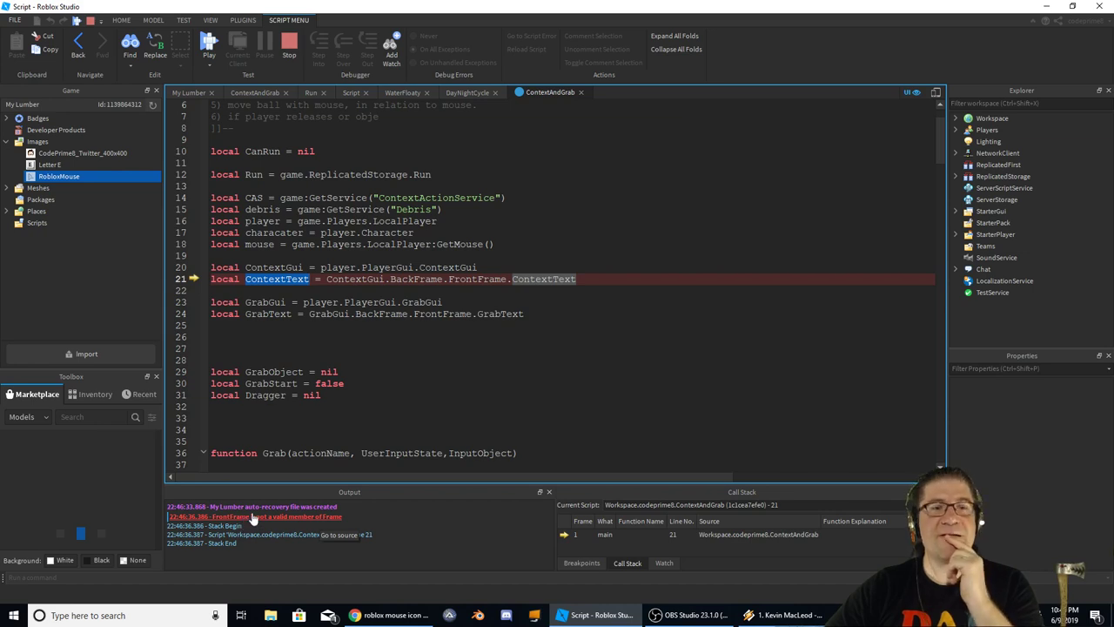
{"action": "double_click", "coordinate": [477, 279]}
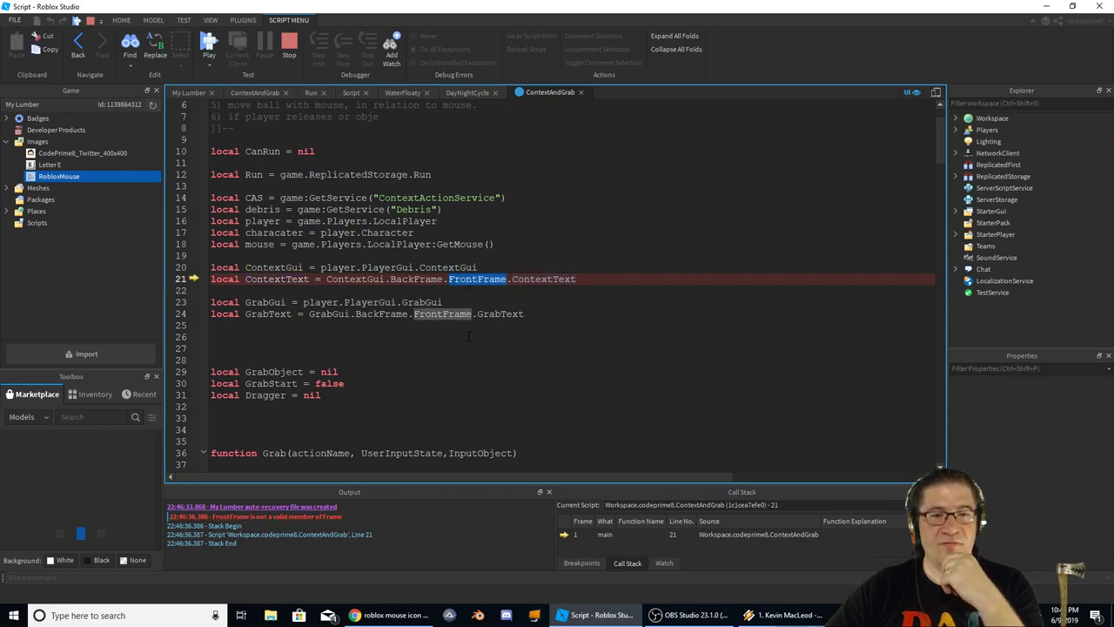
{"action": "left_click", "coordinate": [956, 118]}
{"action": "scroll", "coordinate": [1001, 217], "scroll_direction": "down", "scroll_amount": 3}
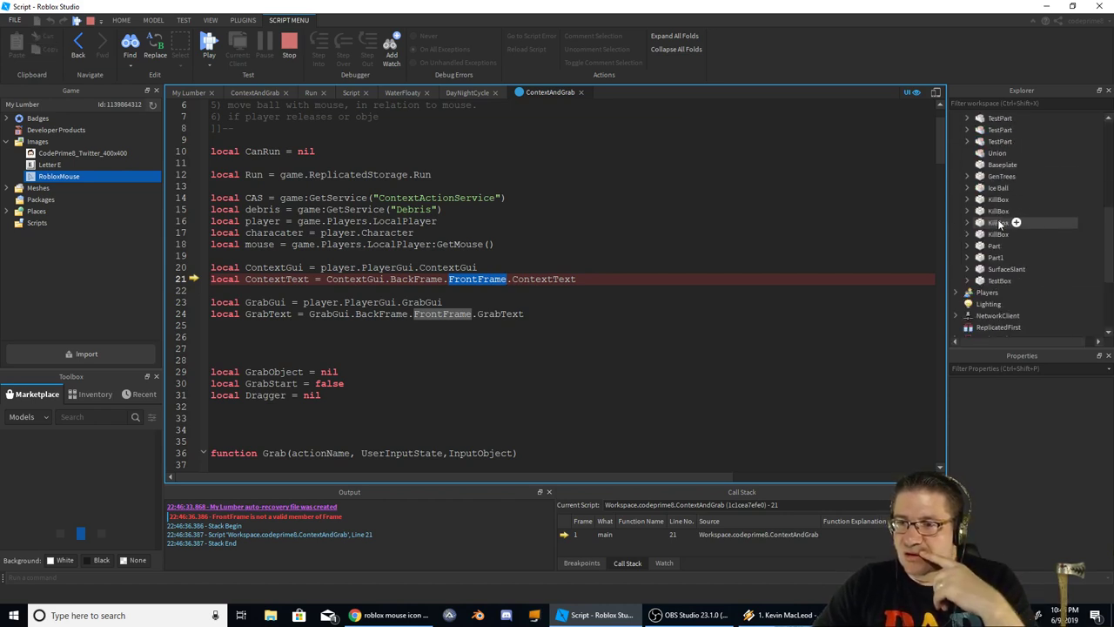
{"action": "scroll", "coordinate": [999, 225], "scroll_direction": "down", "scroll_amount": 1}
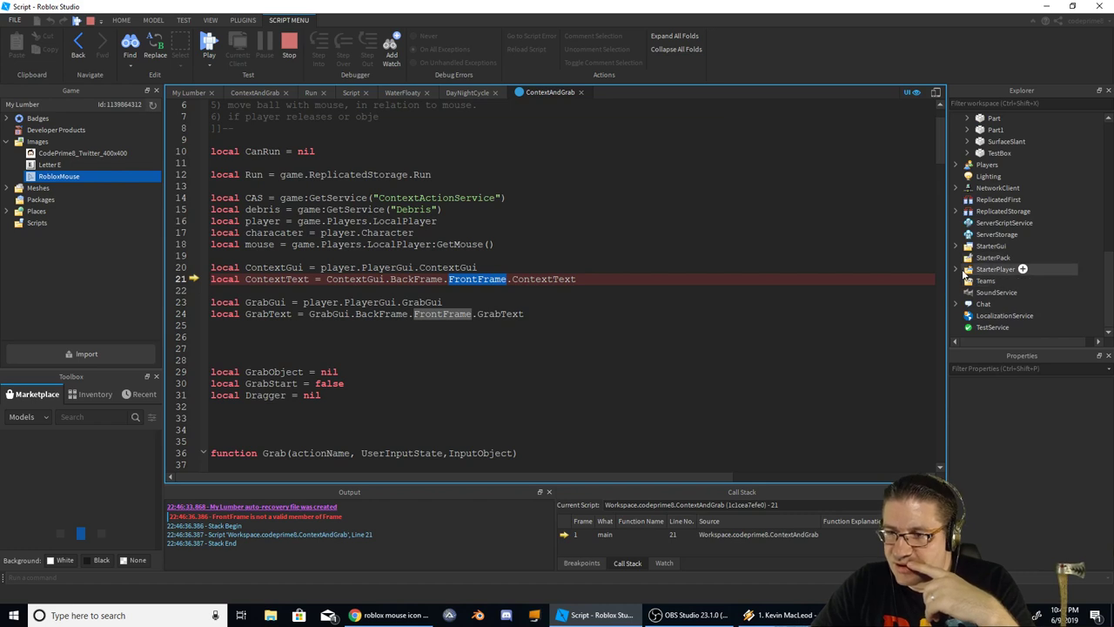
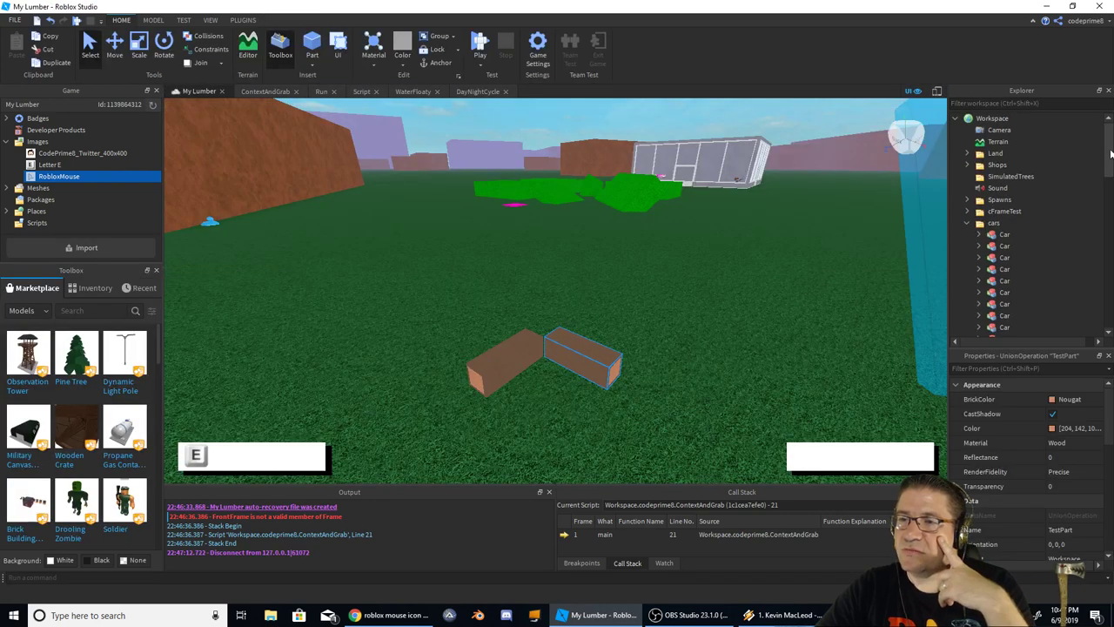
Rename the grab popup's Front Frame to FrontFrame in Explorer
{"action": "left_click", "coordinate": [956, 119]}
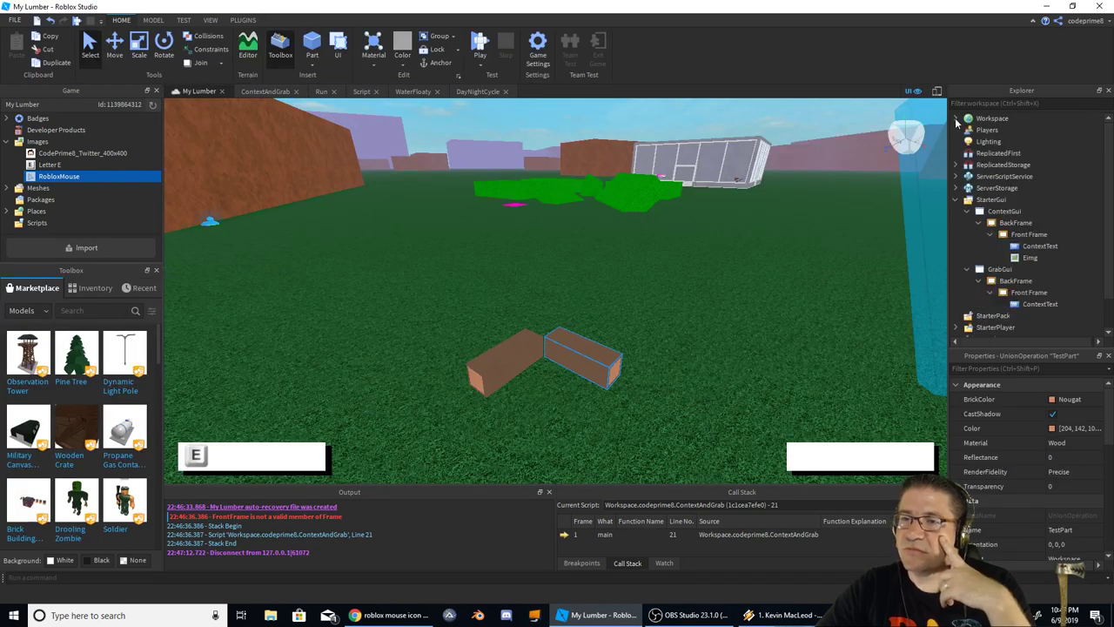
{"action": "left_click", "coordinate": [1029, 235]}
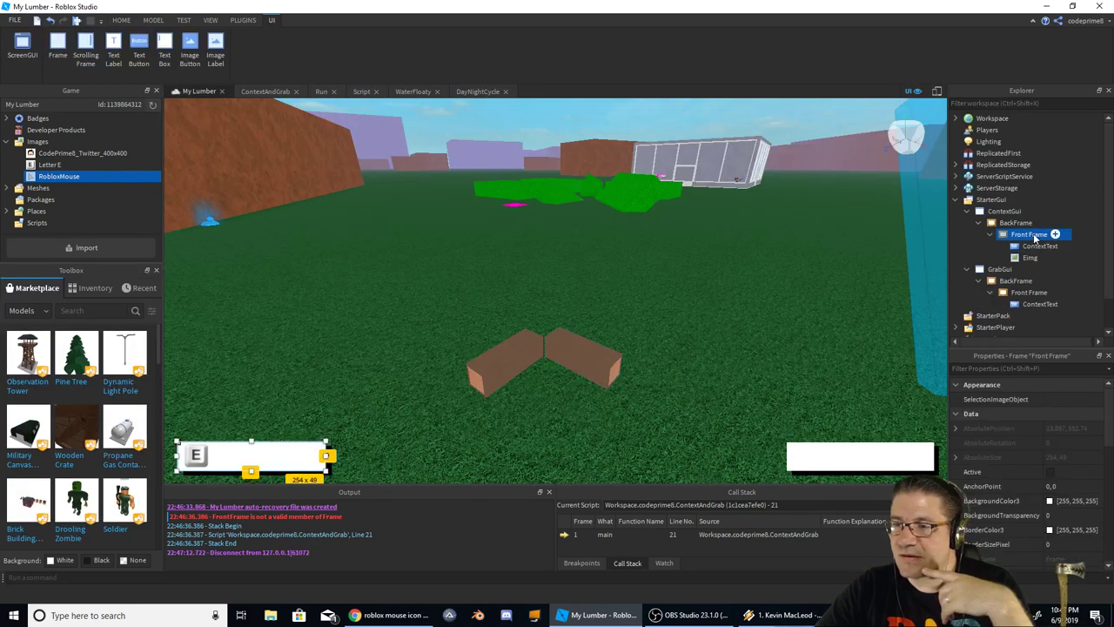
{"action": "left_click", "coordinate": [1027, 293]}
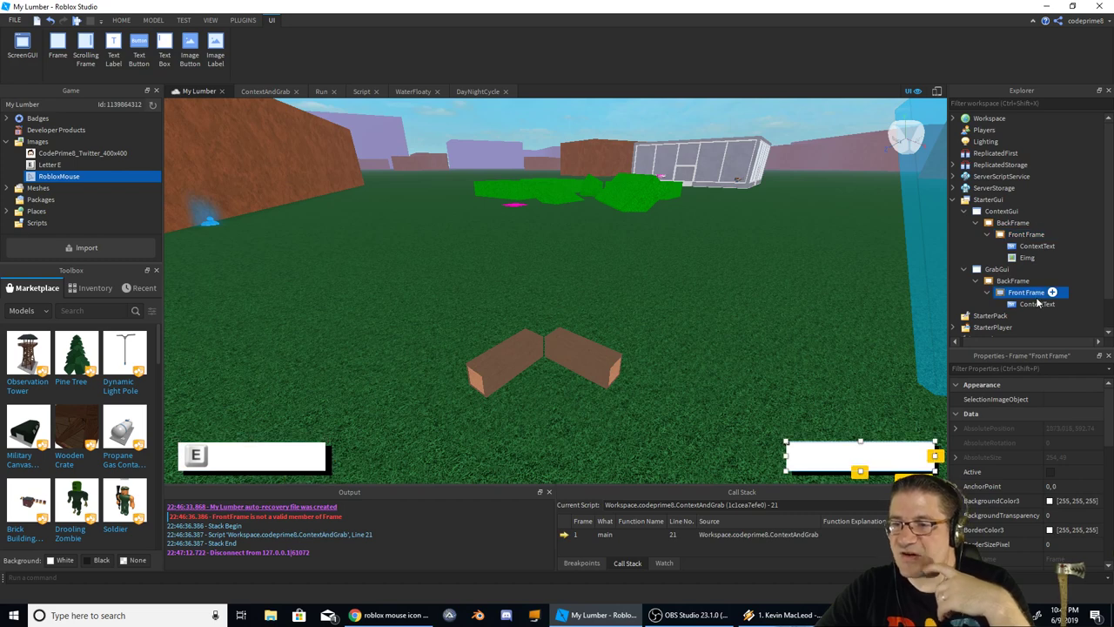
{"action": "key", "text": "F2"}
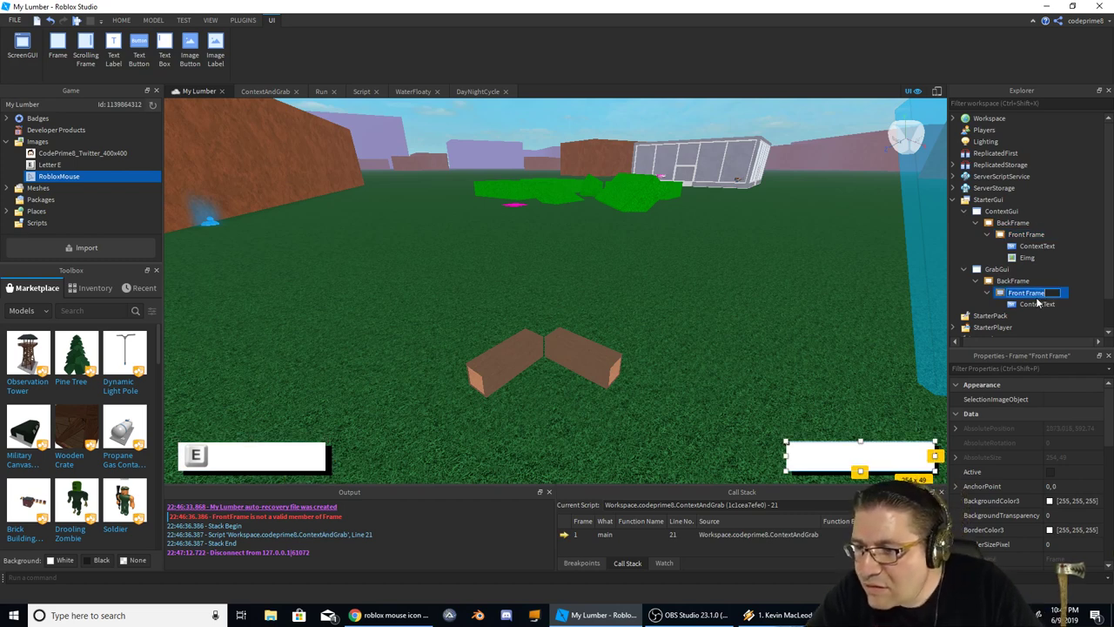
{"action": "type", "text": "FrontFrame"}
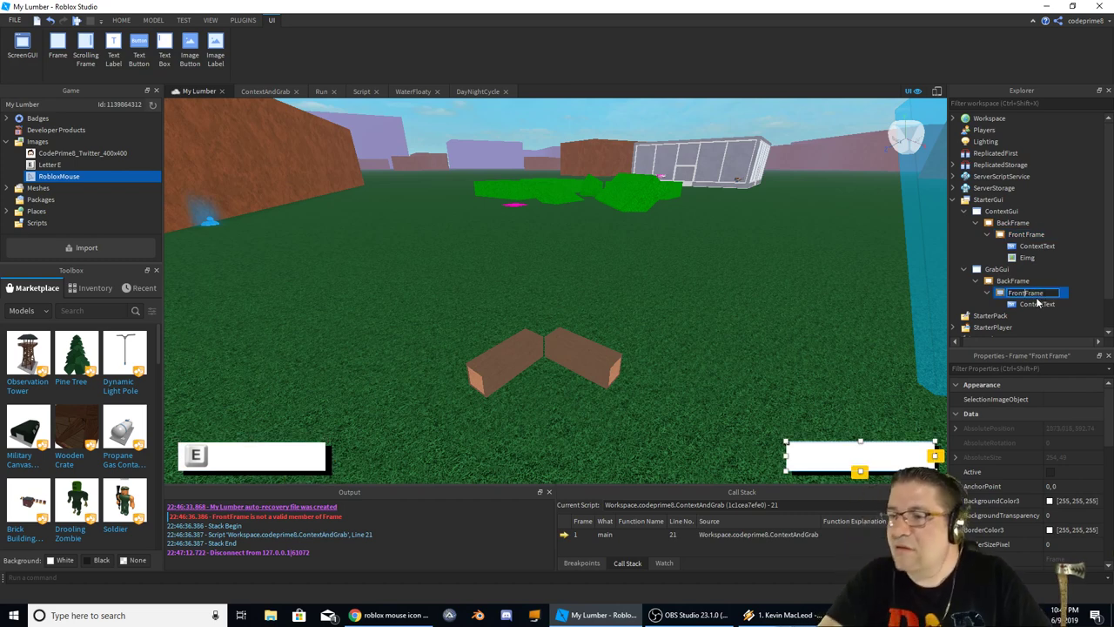
Rename the context popup's Front Frame to FrontFrame and rerun the play test
{"action": "left_click", "coordinate": [1032, 235]}
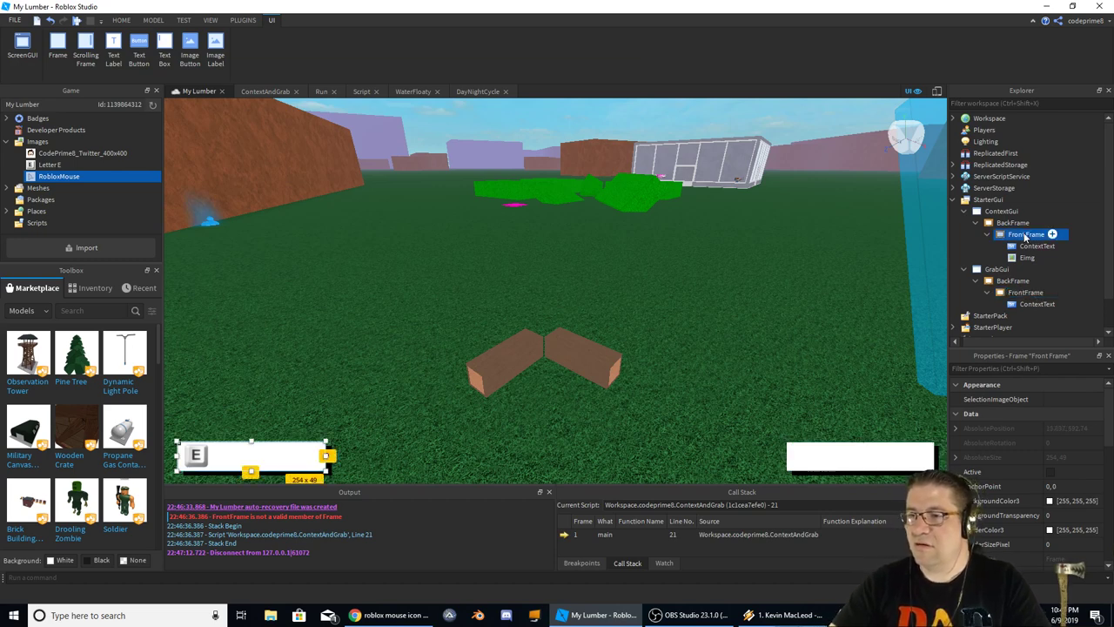
{"action": "left_click", "coordinate": [1027, 235]}
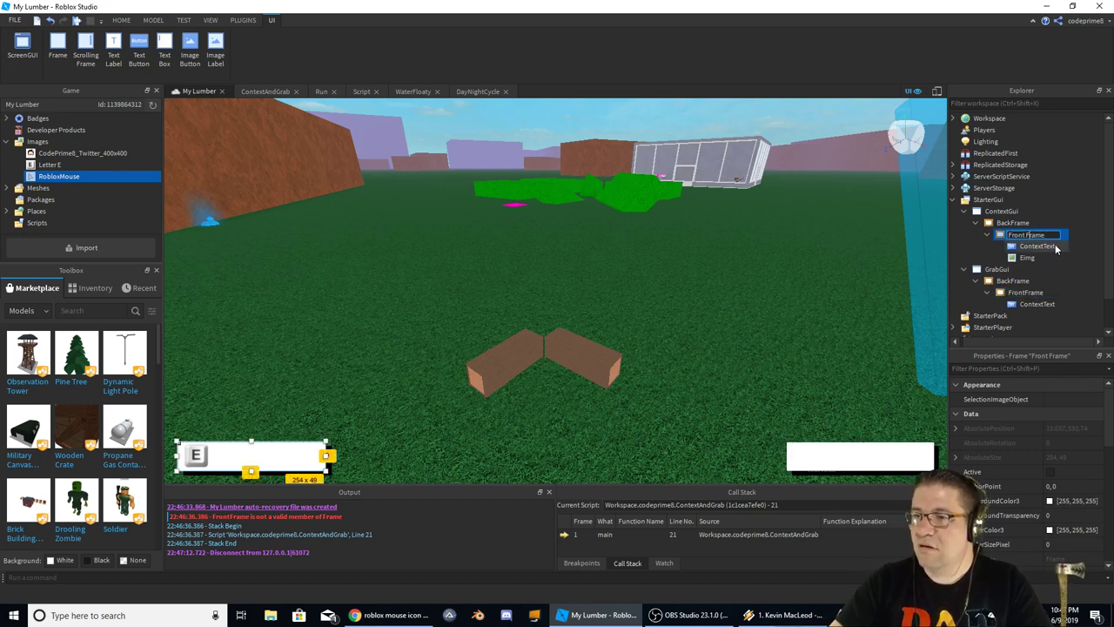
{"action": "key", "text": "Escape"}
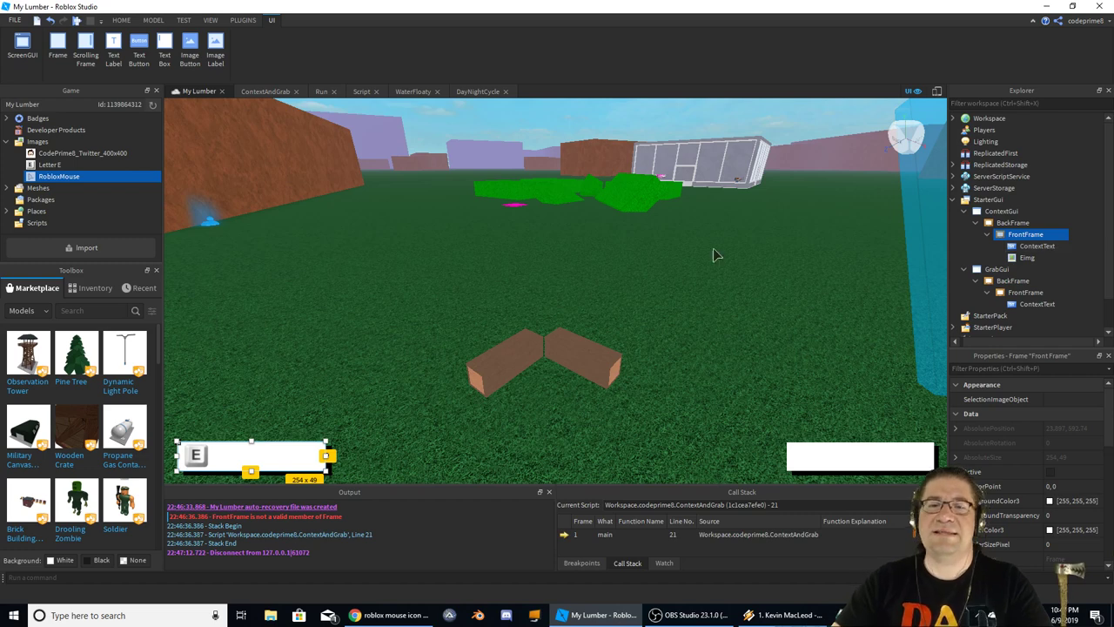
{"action": "left_click", "coordinate": [682, 258]}
{"action": "key", "text": "F5"}
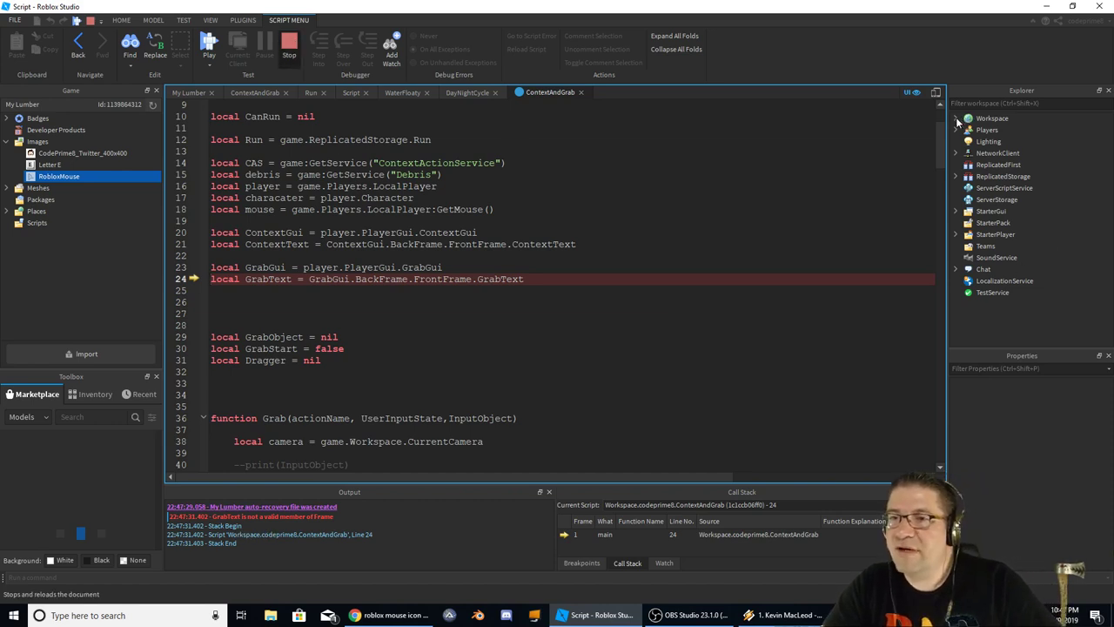
Rename GrabGui's ContextText label under FrontFrame to GrabText, then rerun the play test
{"action": "key", "text": "shift+F5"}
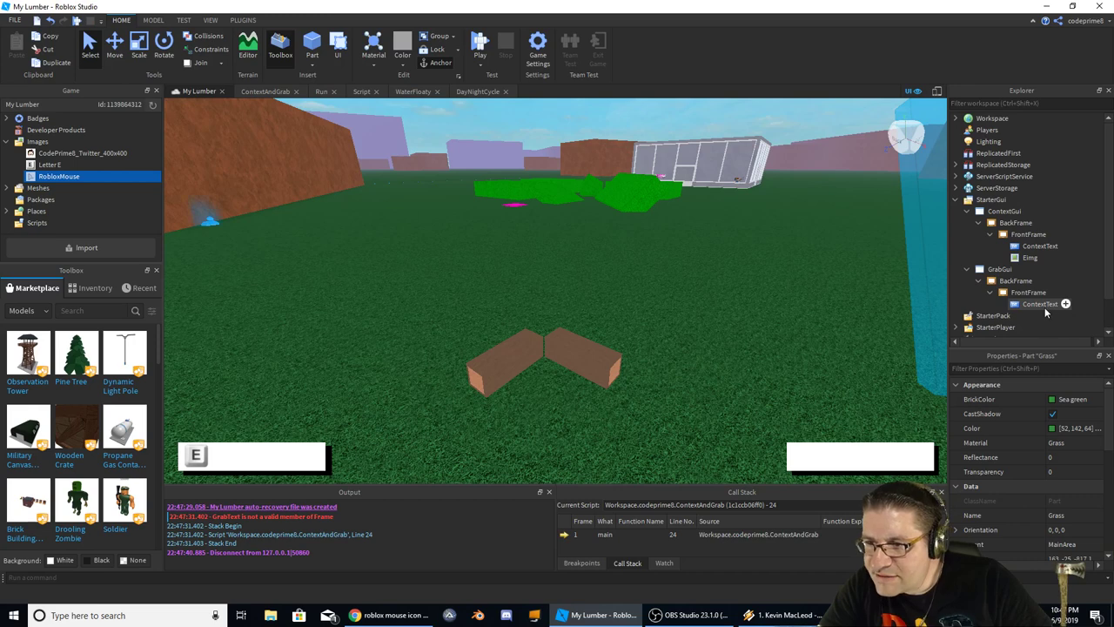
{"action": "scroll", "coordinate": [1044, 308], "scroll_direction": "down", "scroll_amount": 1}
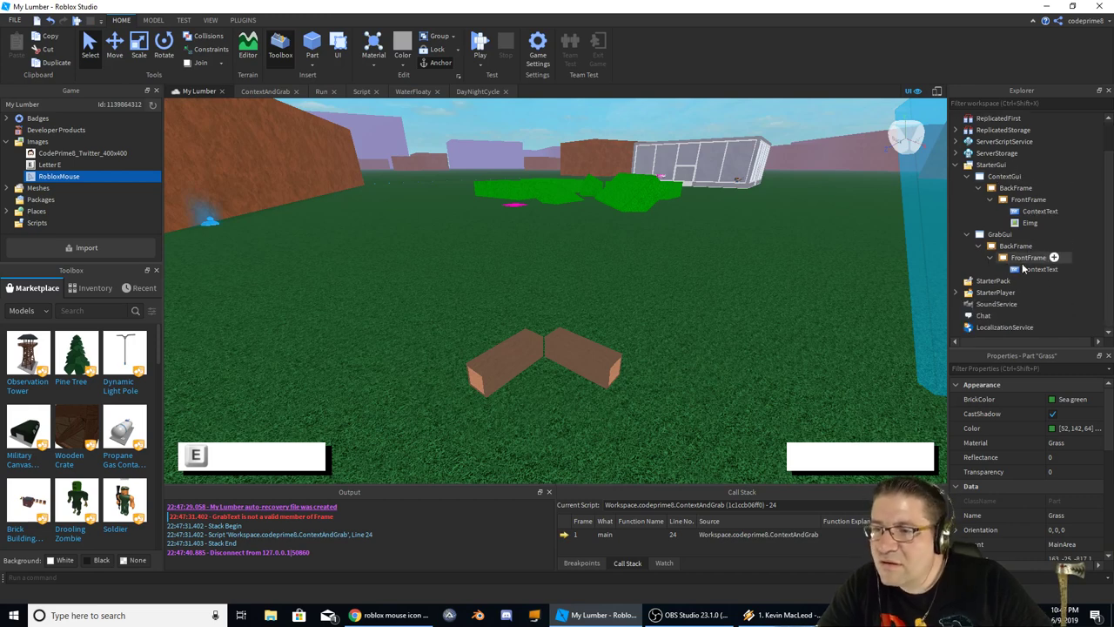
{"action": "left_click", "coordinate": [1032, 269]}
{"action": "key", "text": "F2"}
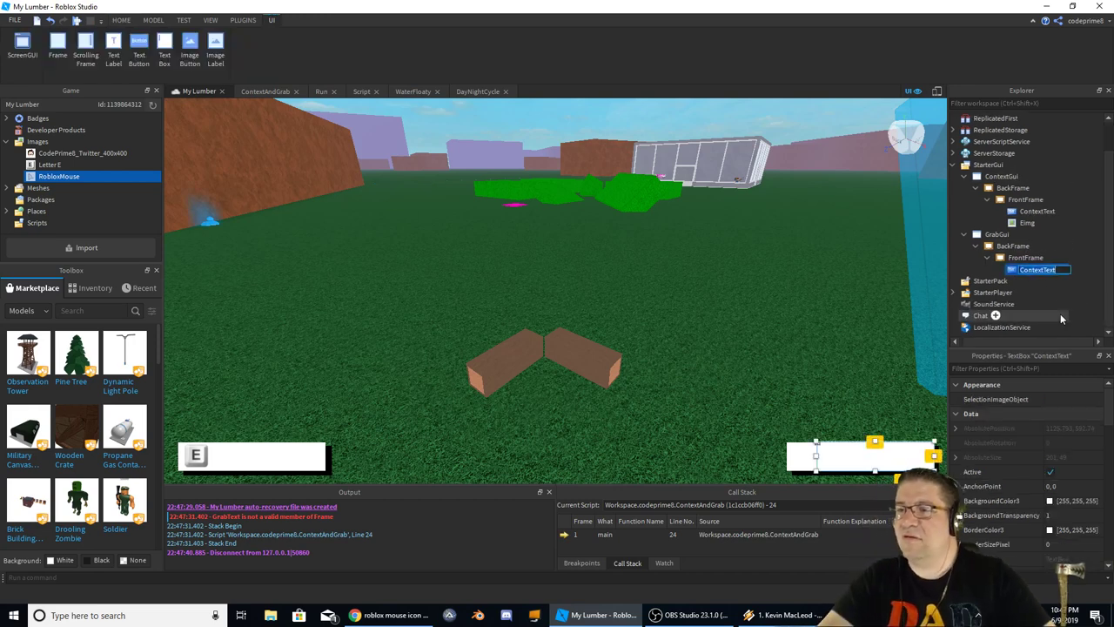
{"action": "key", "text": "End"}
{"action": "key", "text": "Left"}
{"action": "key", "text": "Left"}
{"action": "key", "text": "Left"}
{"action": "key", "text": "Left"}
{"action": "key", "text": "BackSpace"}
{"action": "key", "text": "BackSpace"}
{"action": "key", "text": "BackSpace"}
{"action": "key", "text": "BackSpace"}
{"action": "key", "text": "BackSpace"}
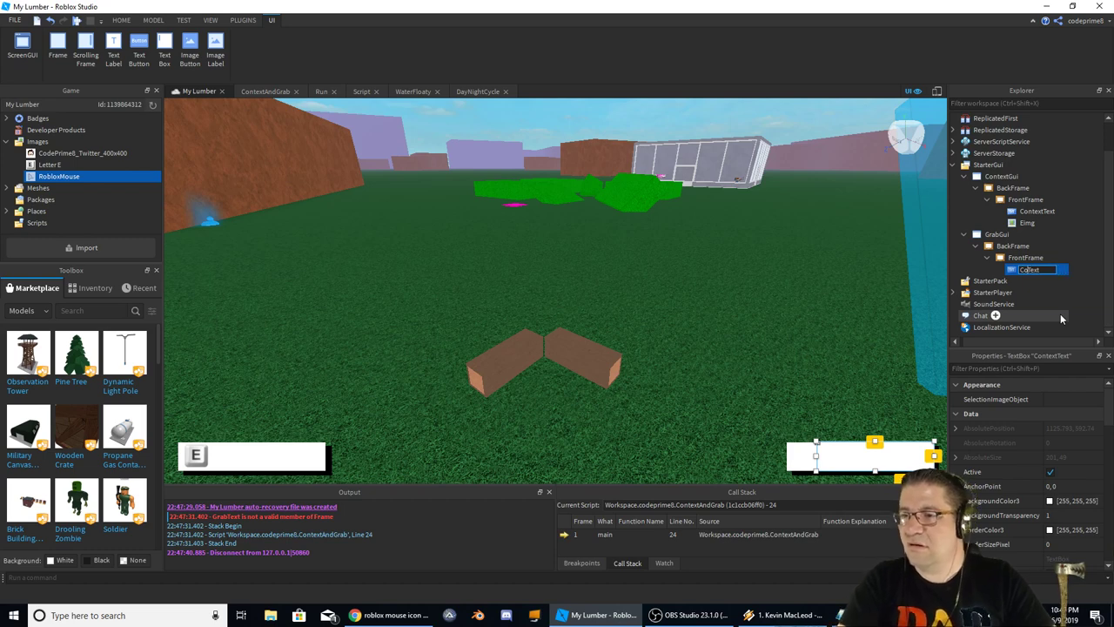
{"action": "key", "text": "BackSpace"}
{"action": "key", "text": "BackSpace"}
{"action": "type", "text": "Grab"}
{"action": "key", "text": "Return"}
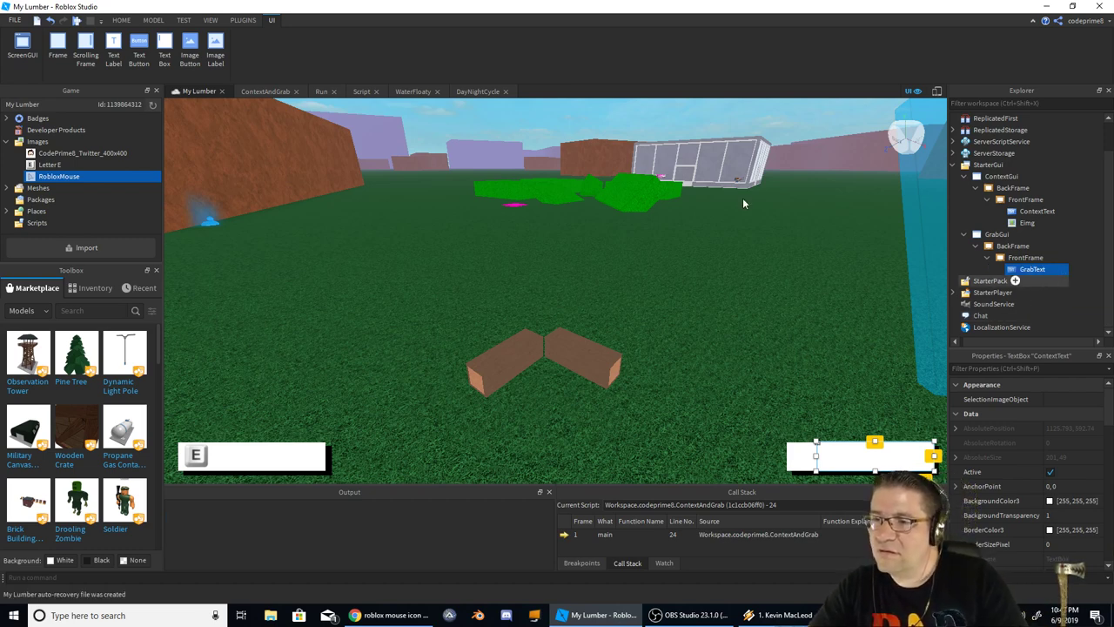
{"action": "key", "text": "F5"}
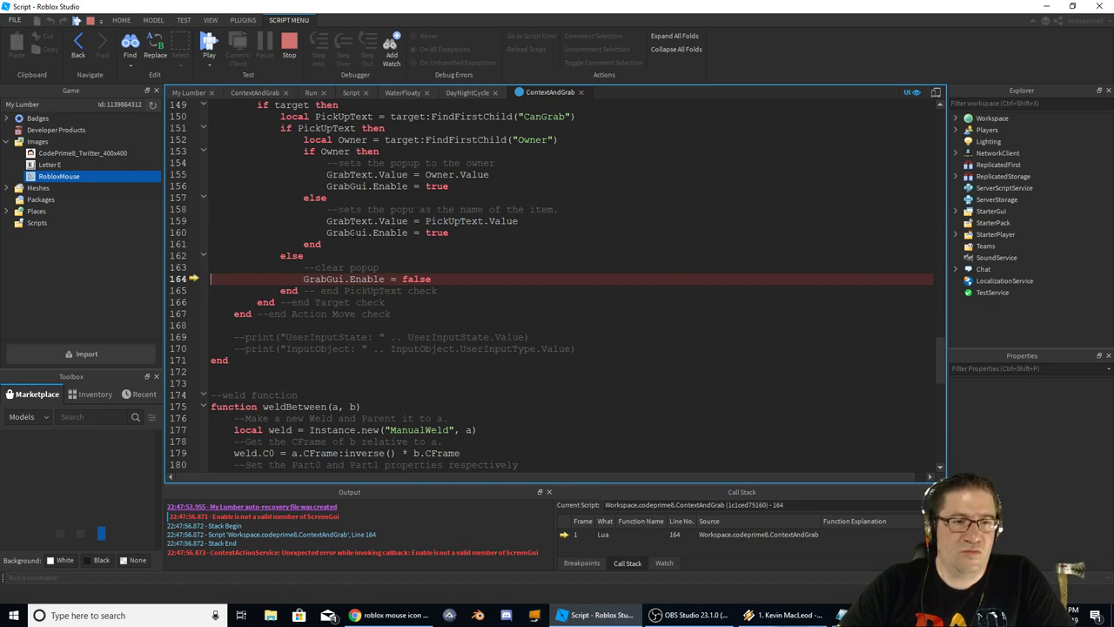
Stop play and uncheck Enabled on GrabGui and ContextGui so both start hidden
{"action": "left_click", "coordinate": [288, 46]}
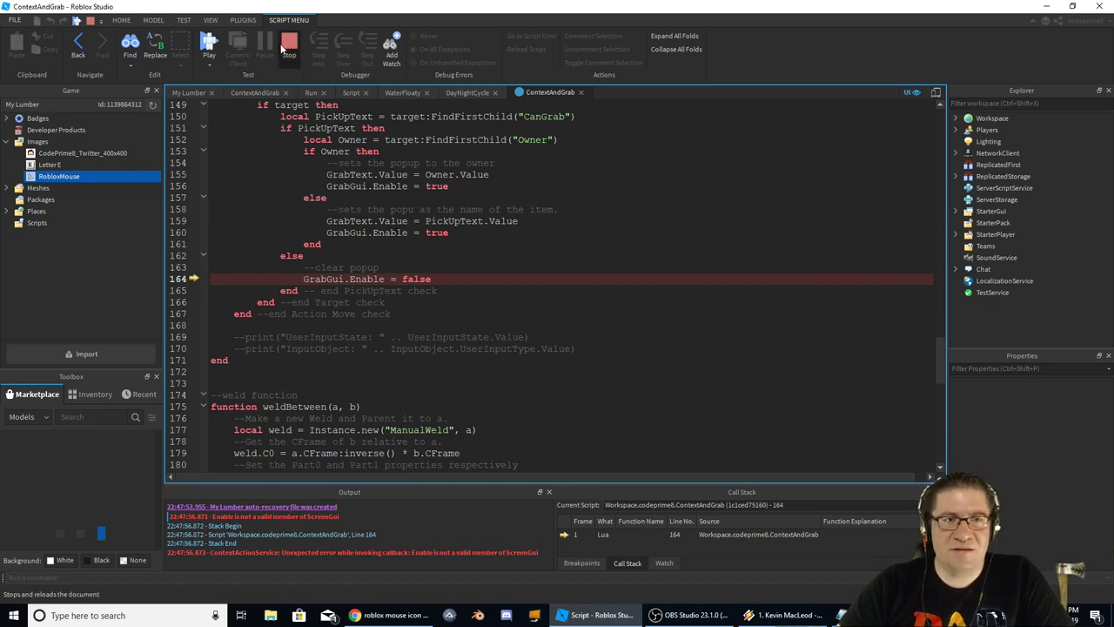
{"action": "left_click", "coordinate": [995, 247]}
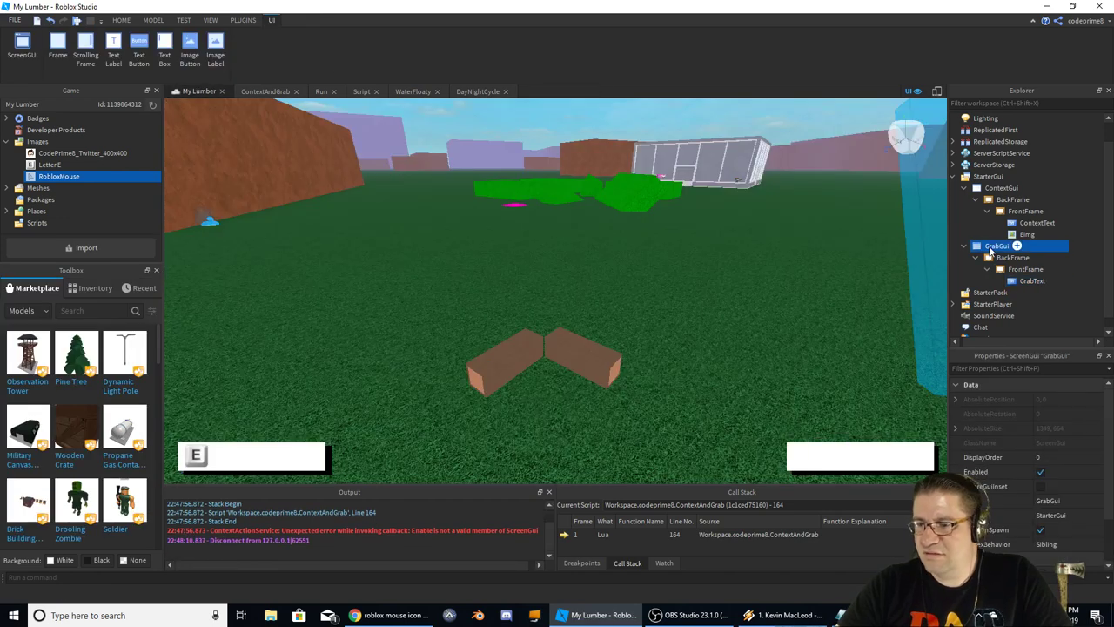
{"action": "scroll", "coordinate": [1044, 522], "scroll_direction": "down", "scroll_amount": 3}
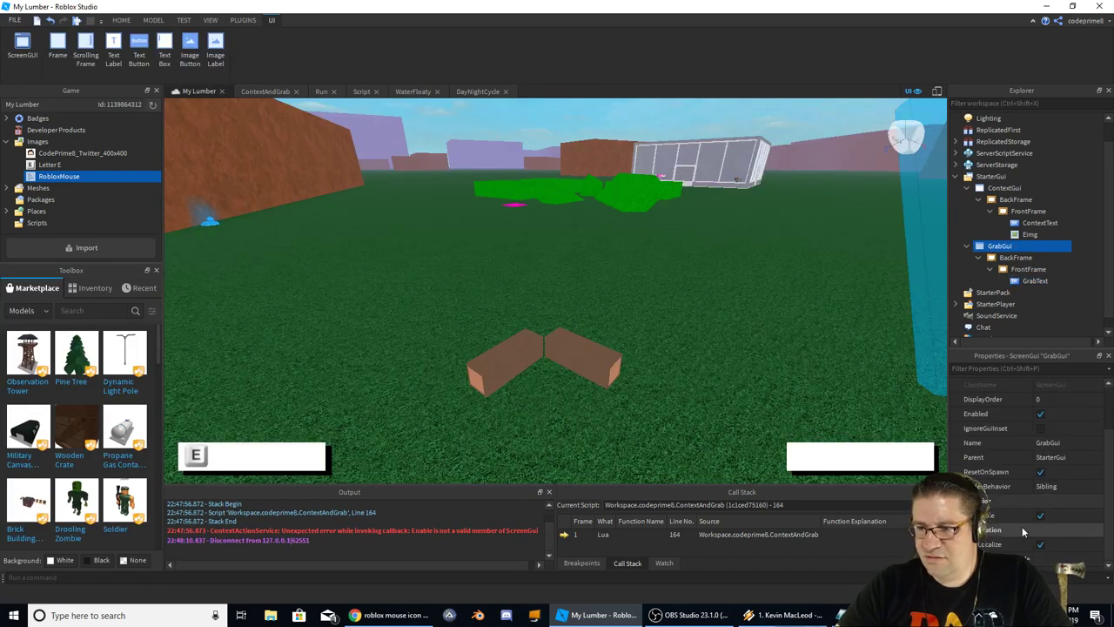
{"action": "left_click", "coordinate": [1041, 414]}
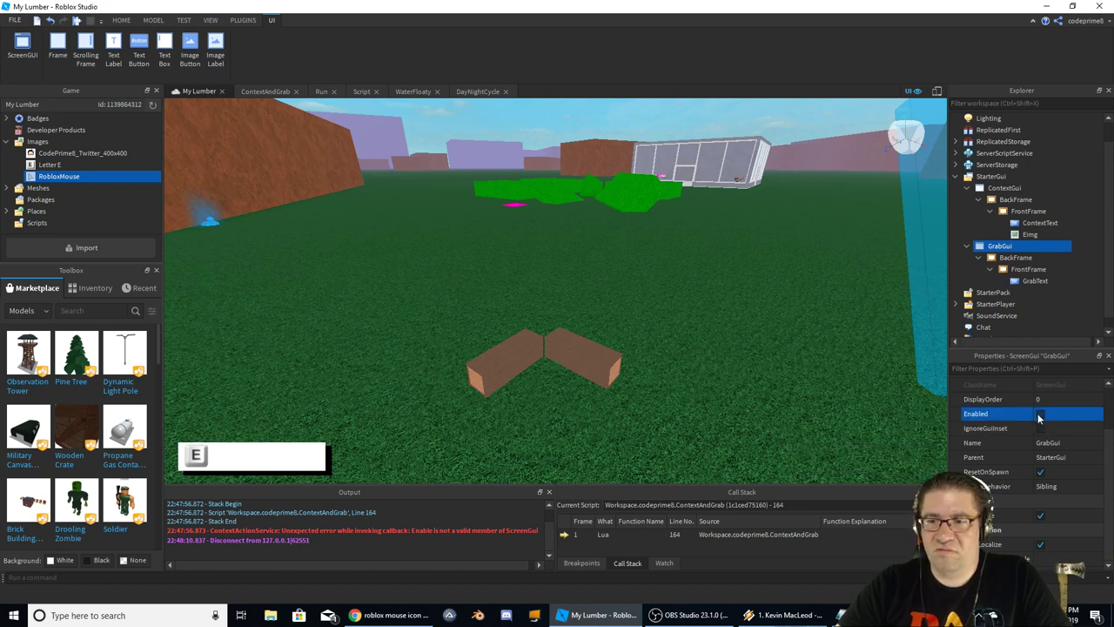
{"action": "left_click", "coordinate": [1040, 415]}
{"action": "left_click", "coordinate": [1040, 414]}
{"action": "left_click", "coordinate": [1005, 188]}
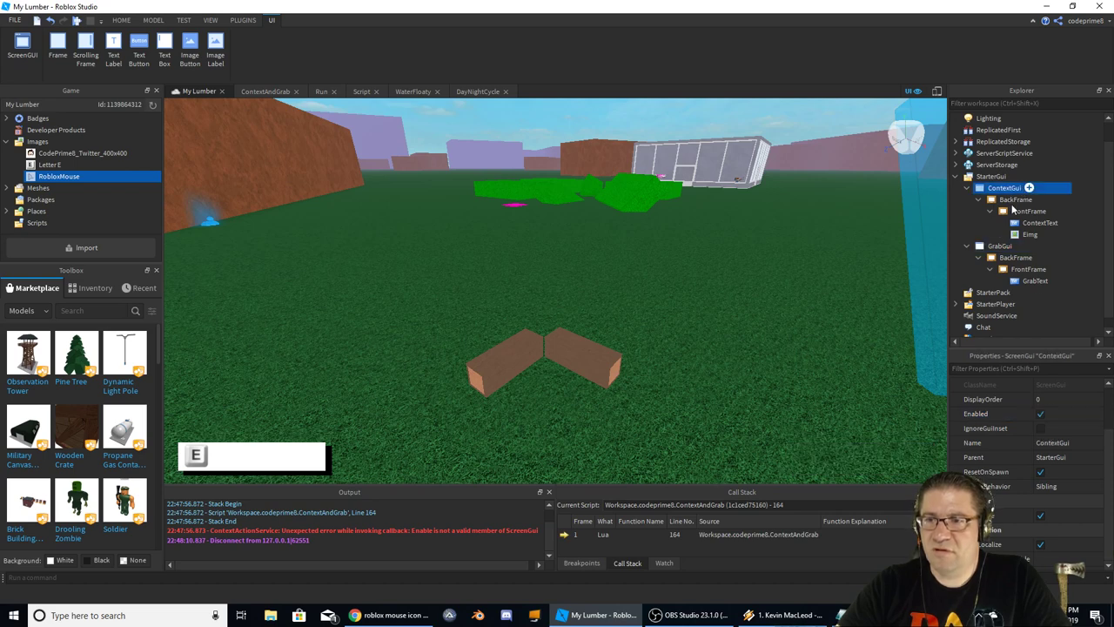
{"action": "left_click", "coordinate": [1040, 414]}
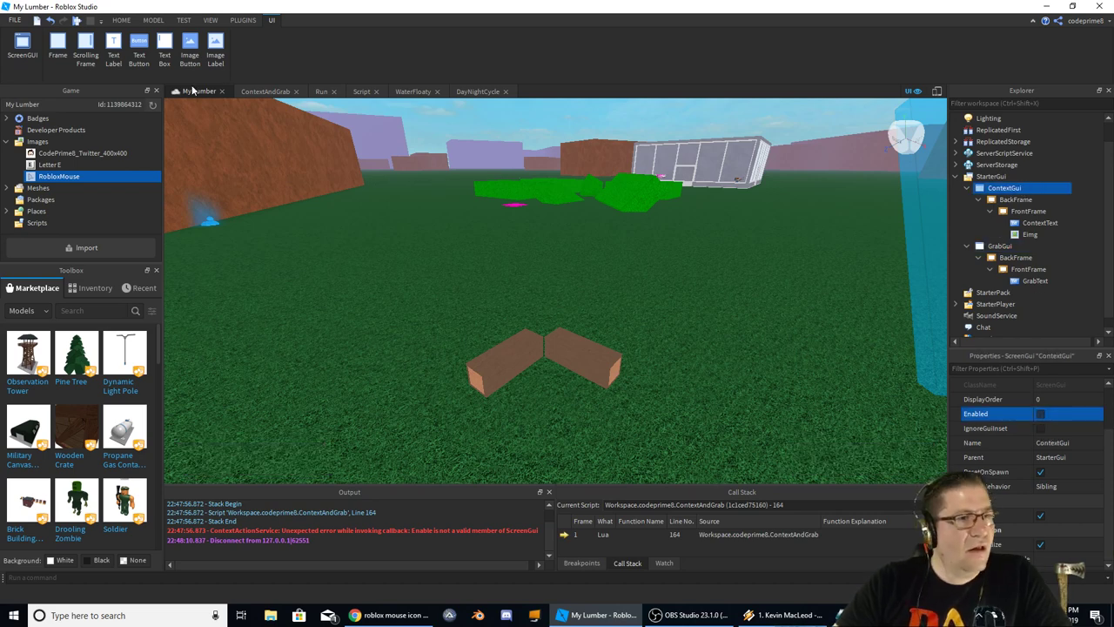
Correct GrabGui.Enable to Enabled in the ContextAndGrab script and rerun the game
{"action": "left_click", "coordinate": [263, 92]}
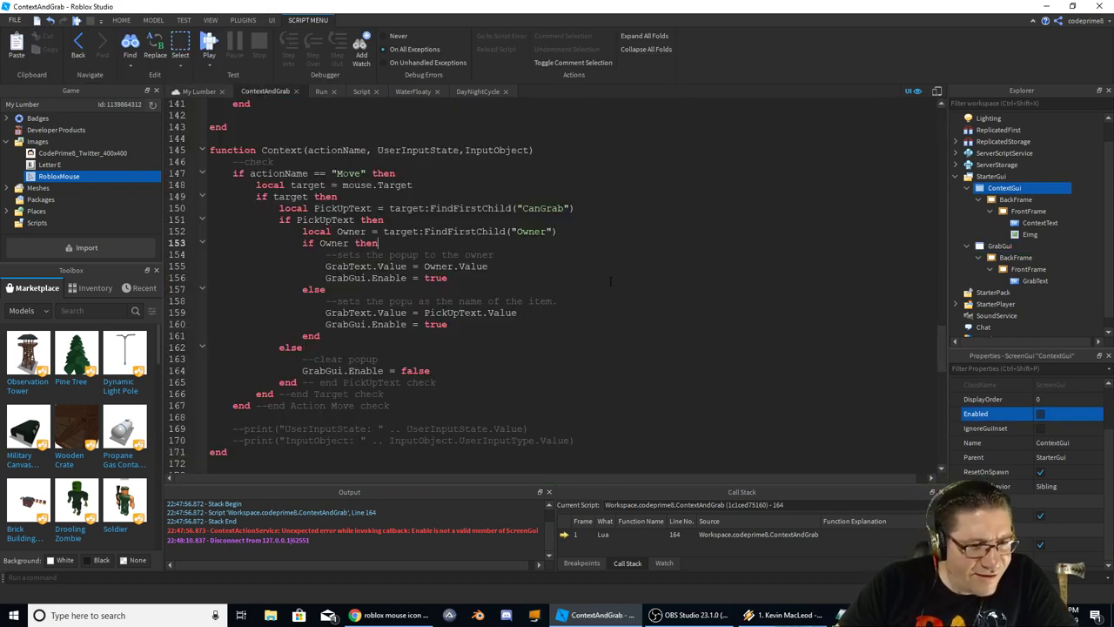
{"action": "triple_click", "coordinate": [237, 530]}
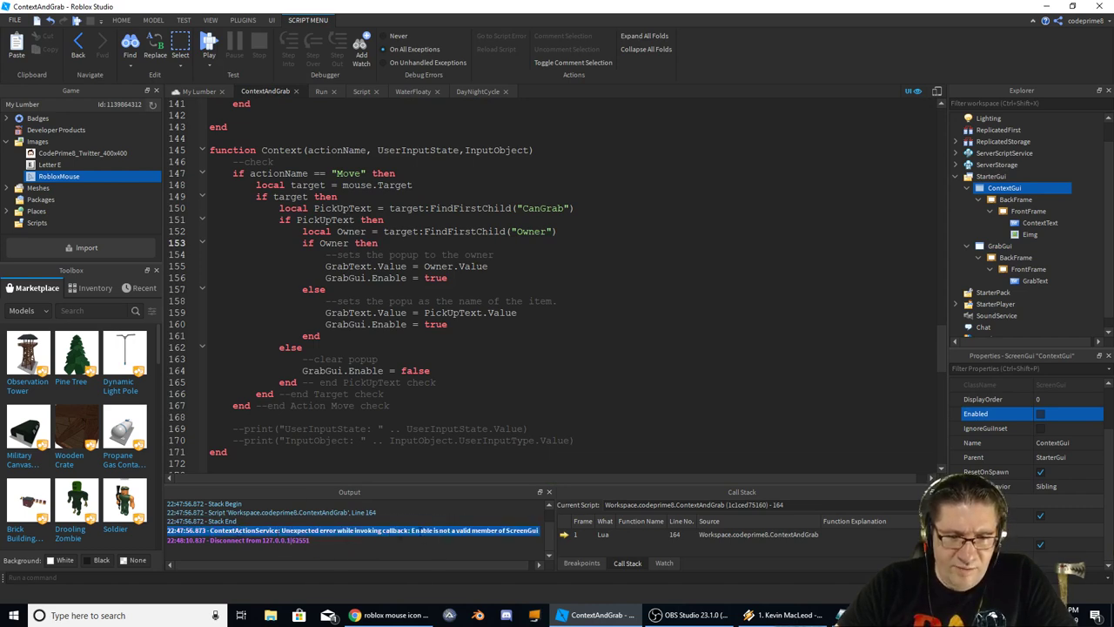
{"action": "double_click", "coordinate": [421, 530]}
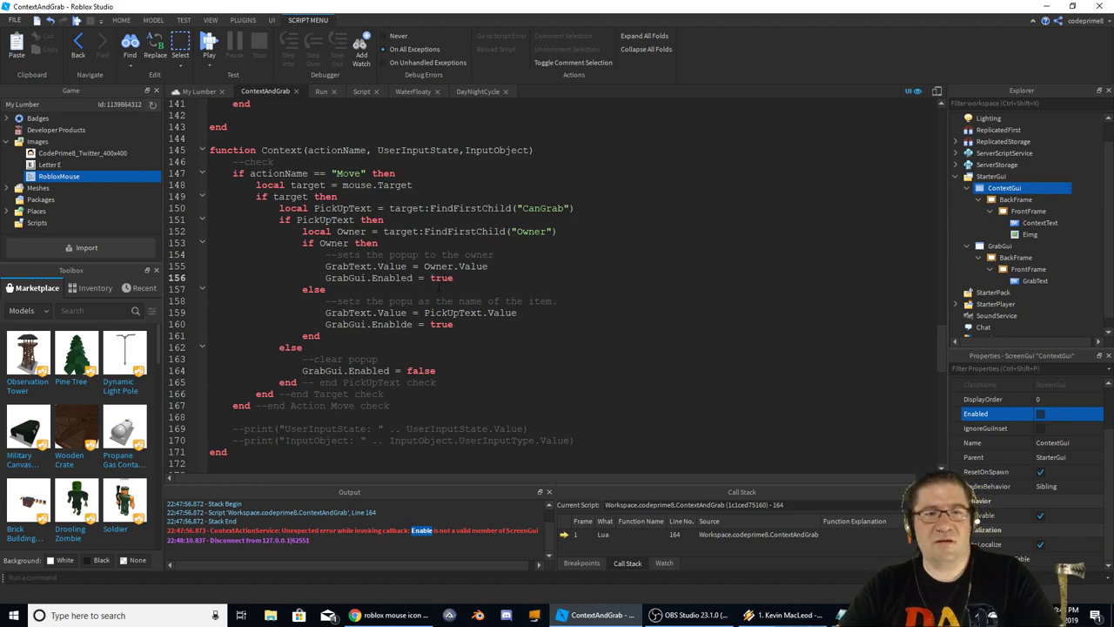
{"action": "key", "text": "F5"}
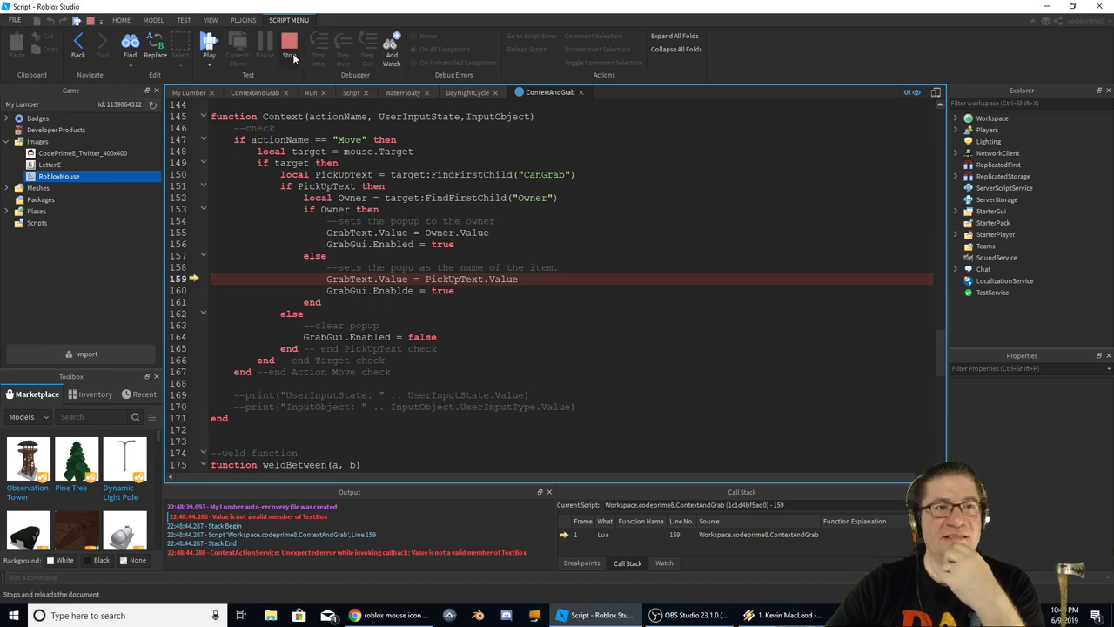
Stop the debugging session and inspect the context popup's ContextText label in Explorer
{"action": "key", "text": "shift+F5"}
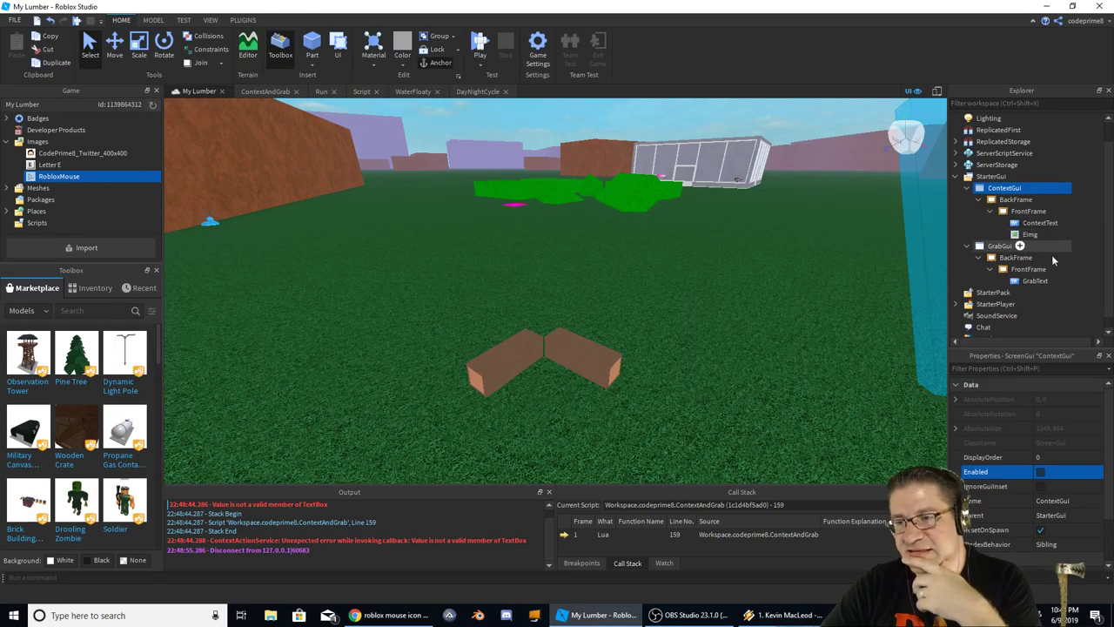
{"action": "left_click", "coordinate": [1041, 224]}
{"action": "scroll", "coordinate": [1057, 453], "scroll_direction": "down", "scroll_amount": 10}
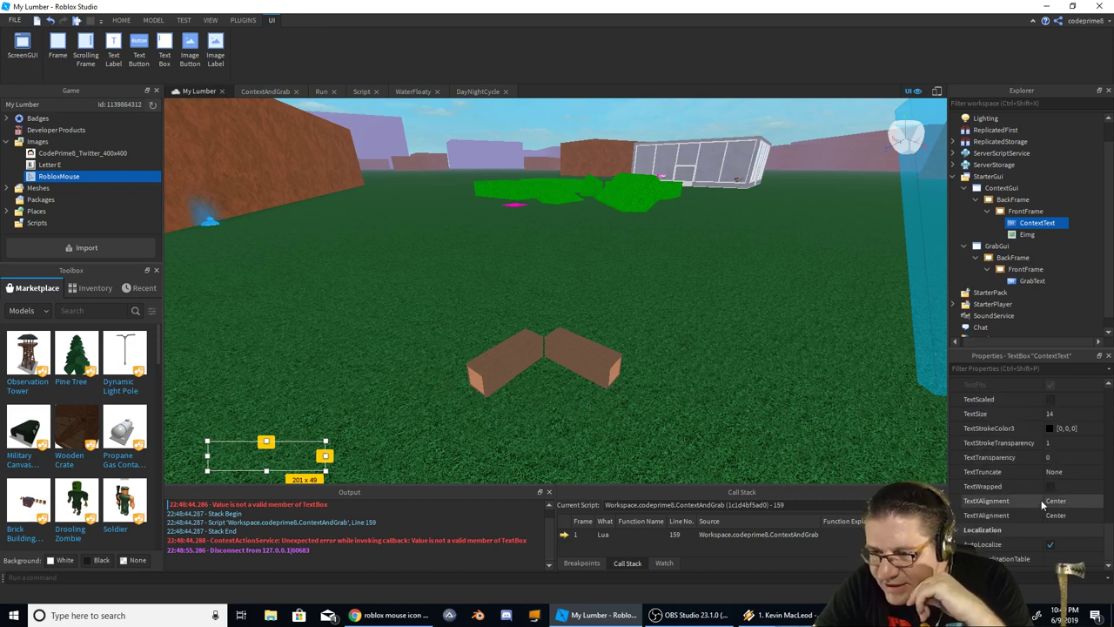
{"action": "scroll", "coordinate": [1043, 511], "scroll_direction": "up", "scroll_amount": 3}
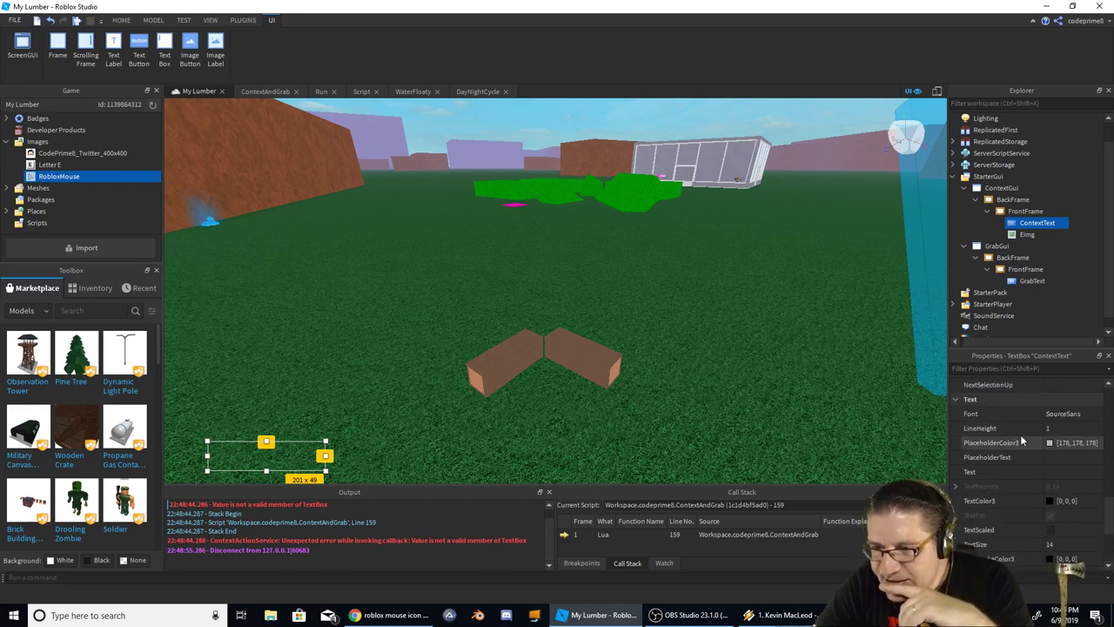
{"action": "scroll", "coordinate": [1065, 440], "scroll_direction": "up", "scroll_amount": 1}
{"action": "scroll", "coordinate": [1045, 455], "scroll_direction": "down", "scroll_amount": 2}
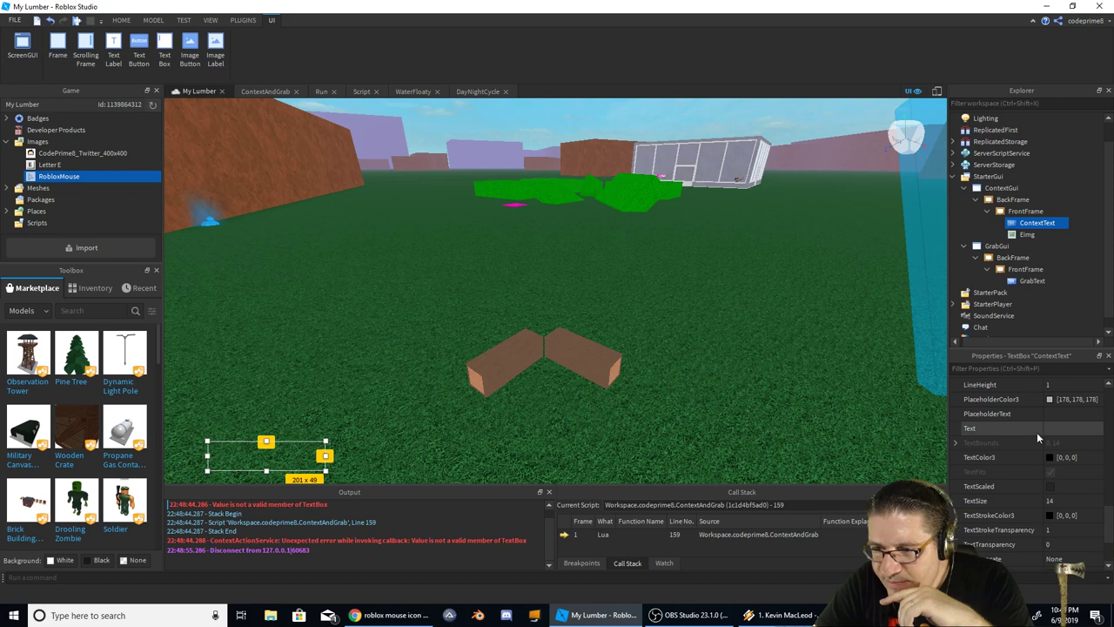
Change GrabText.Value to GrabText.Text on lines 159 and 155, then play-test
{"action": "left_click", "coordinate": [265, 91]}
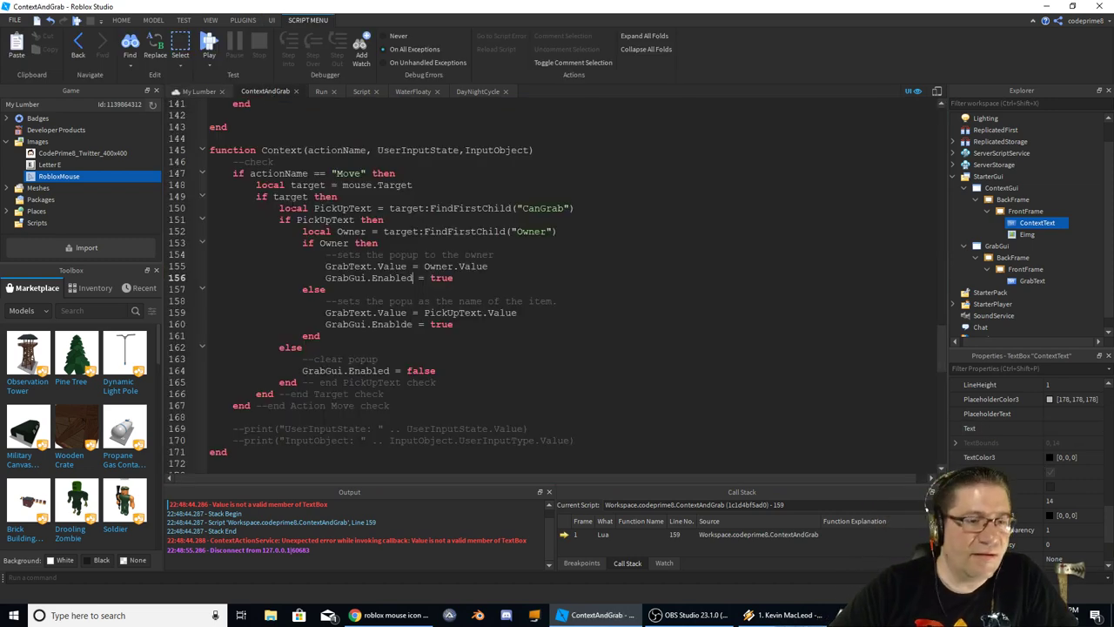
{"action": "double_click", "coordinate": [391, 313]}
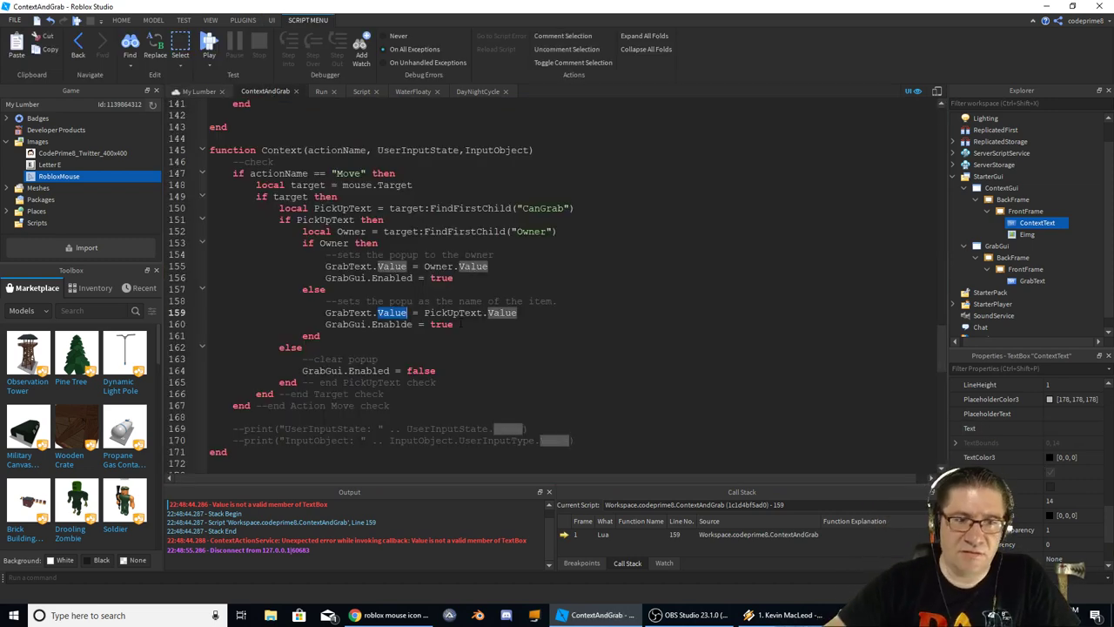
{"action": "type", "text": "Text"}
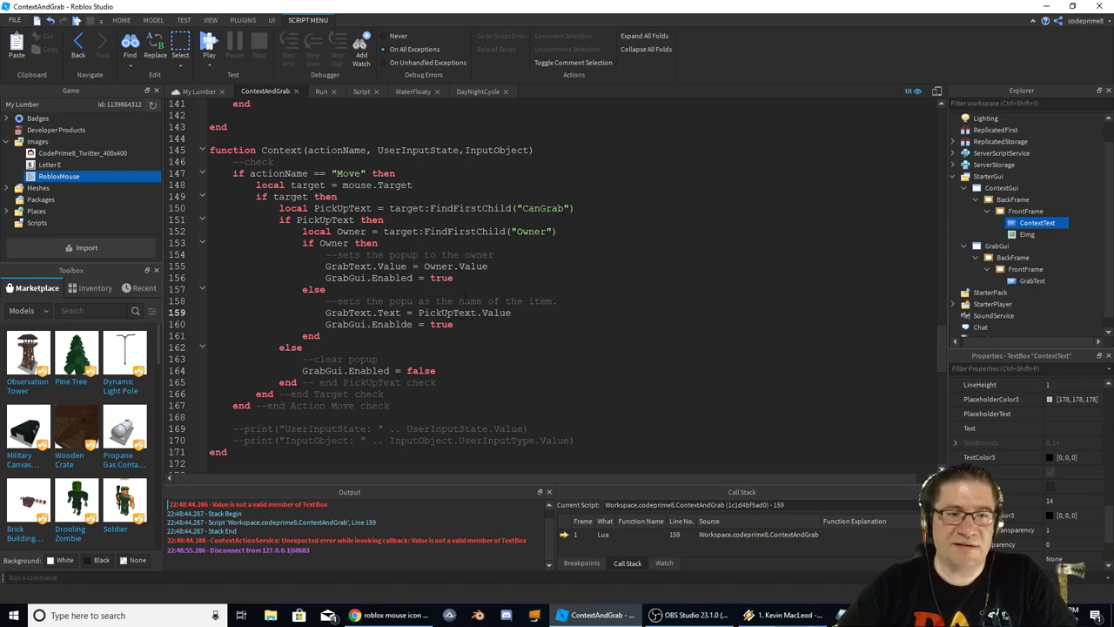
{"action": "double_click", "coordinate": [389, 266]}
{"action": "type", "text": "Text"}
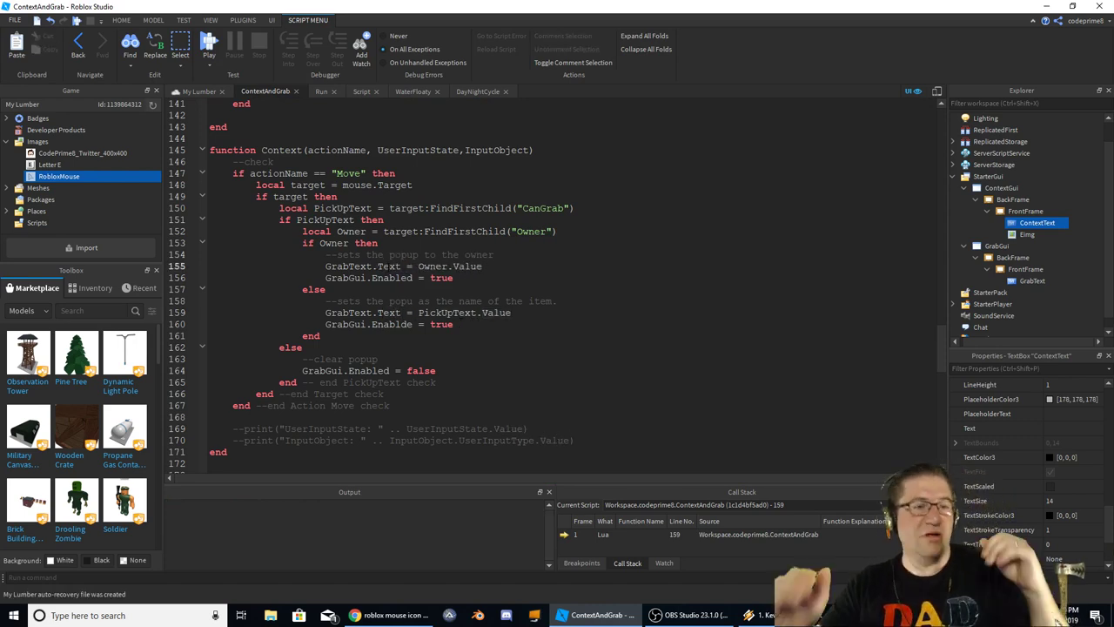
{"action": "key", "text": "F5"}
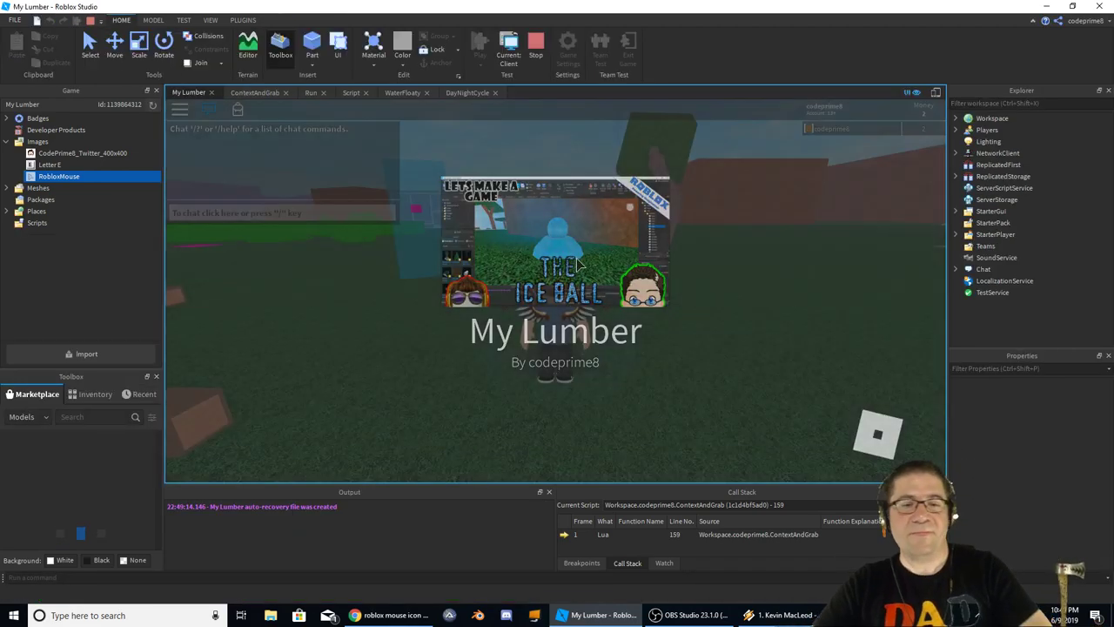
Stop the play-test and fix line 160's Enablde typo to GrabGui.Enabled
{"action": "right_click_drag", "start_coordinate": [649, 271], "coordinate": [730, 316]}
{"action": "key", "text": "w"}
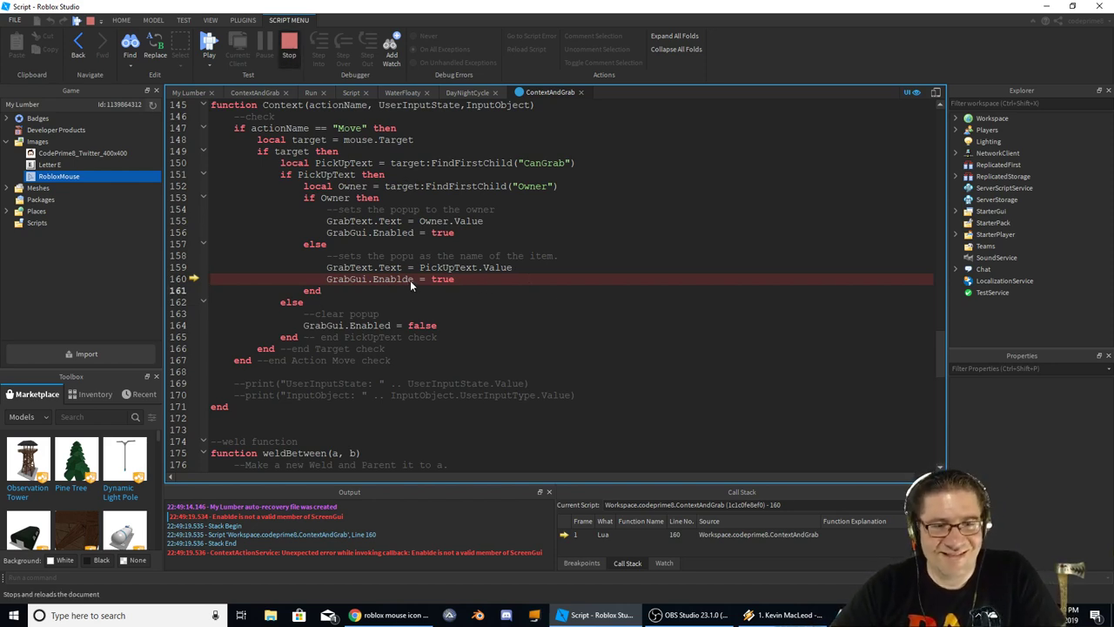
{"action": "key", "text": "shift+F5"}
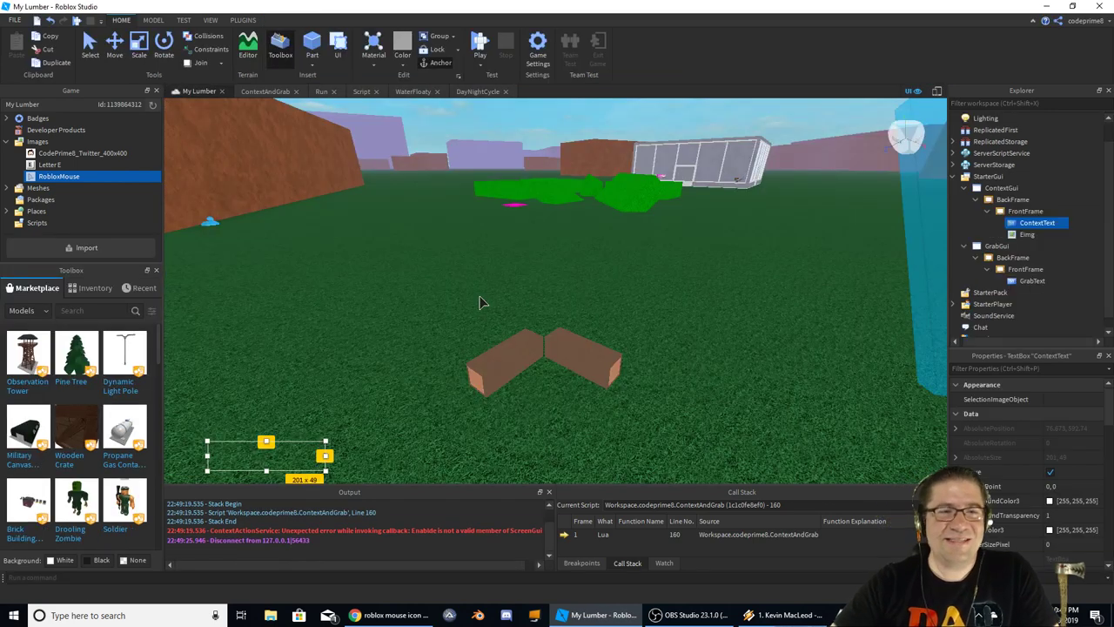
{"action": "left_click", "coordinate": [266, 91]}
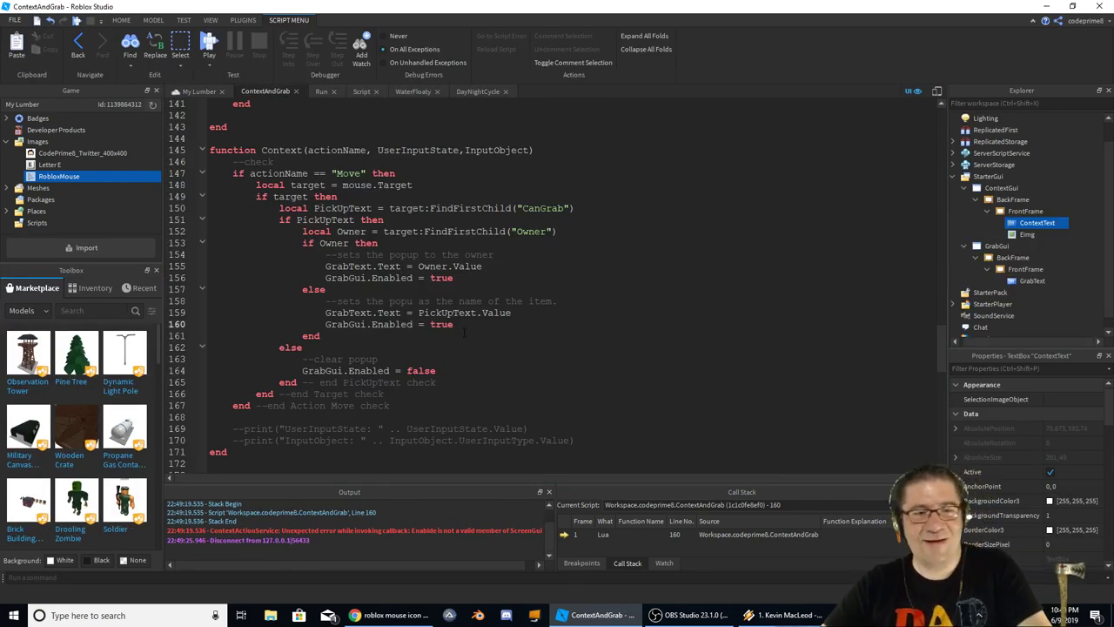
{"action": "key", "text": "shift+F5"}
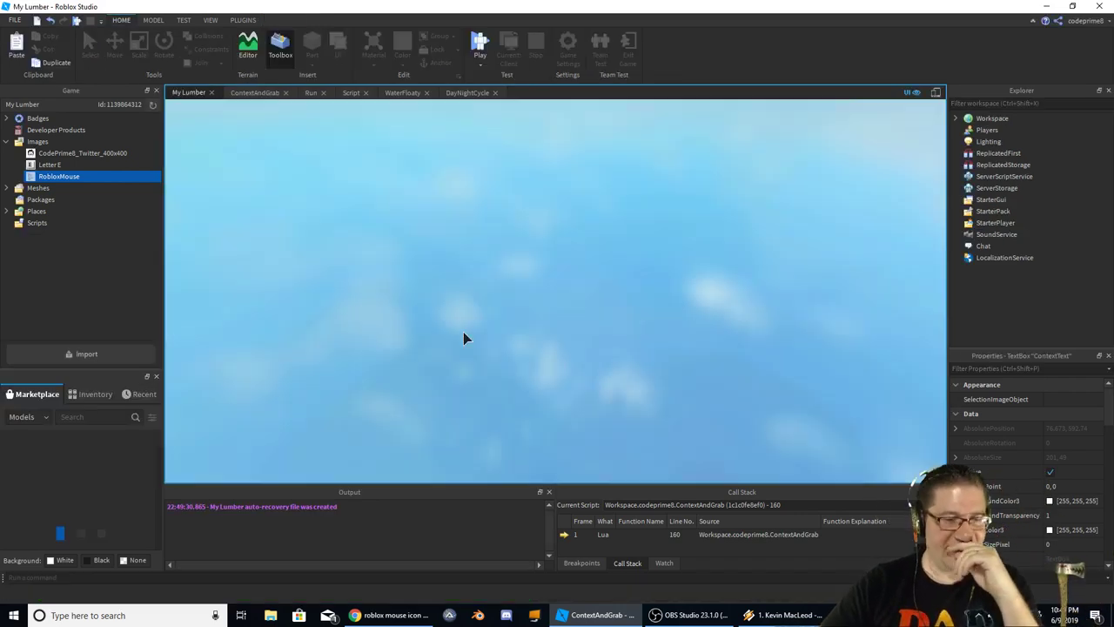
Start a play-test, check the Yup popup over a wood block, and walk around it
{"action": "key", "text": "F5"}
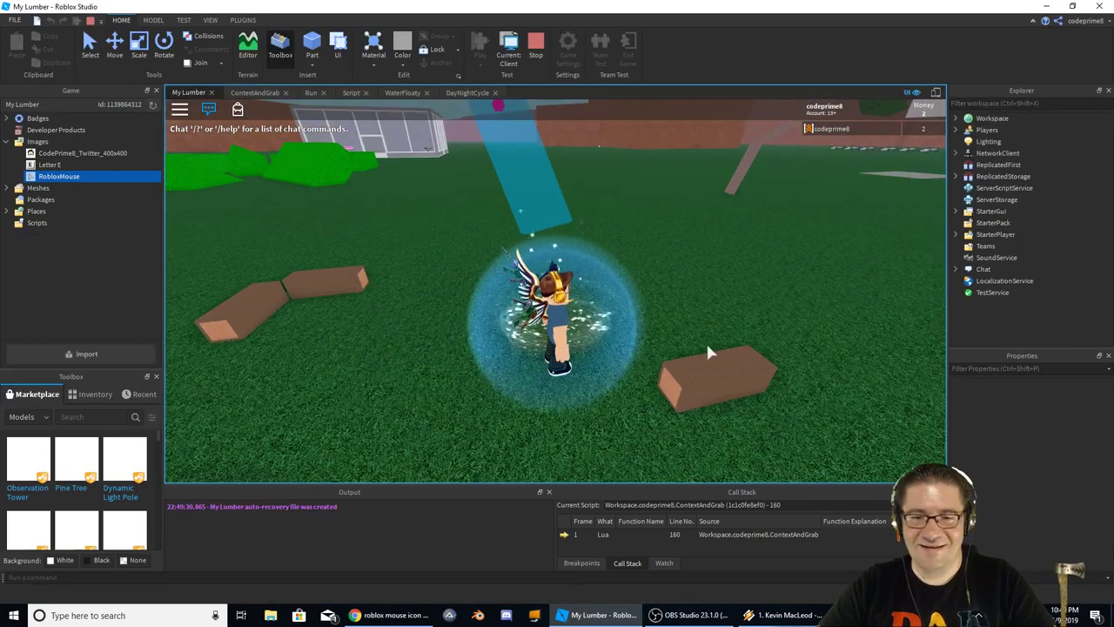
{"action": "mouse_move", "coordinate": [708, 377]}
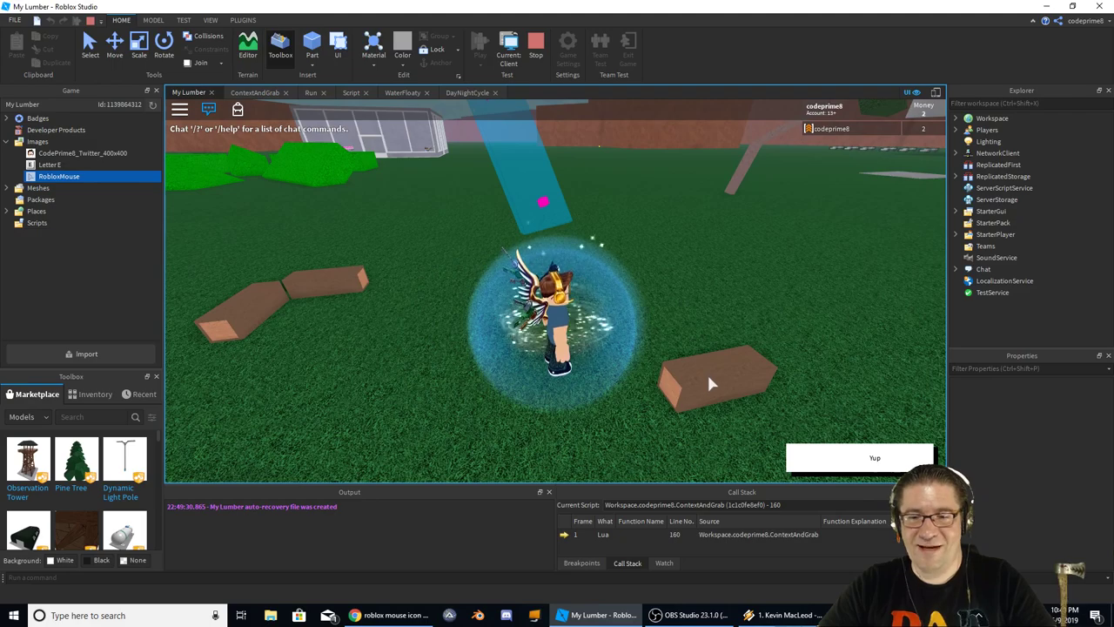
{"action": "right_click_drag", "start_coordinate": [692, 372], "coordinate": [699, 364]}
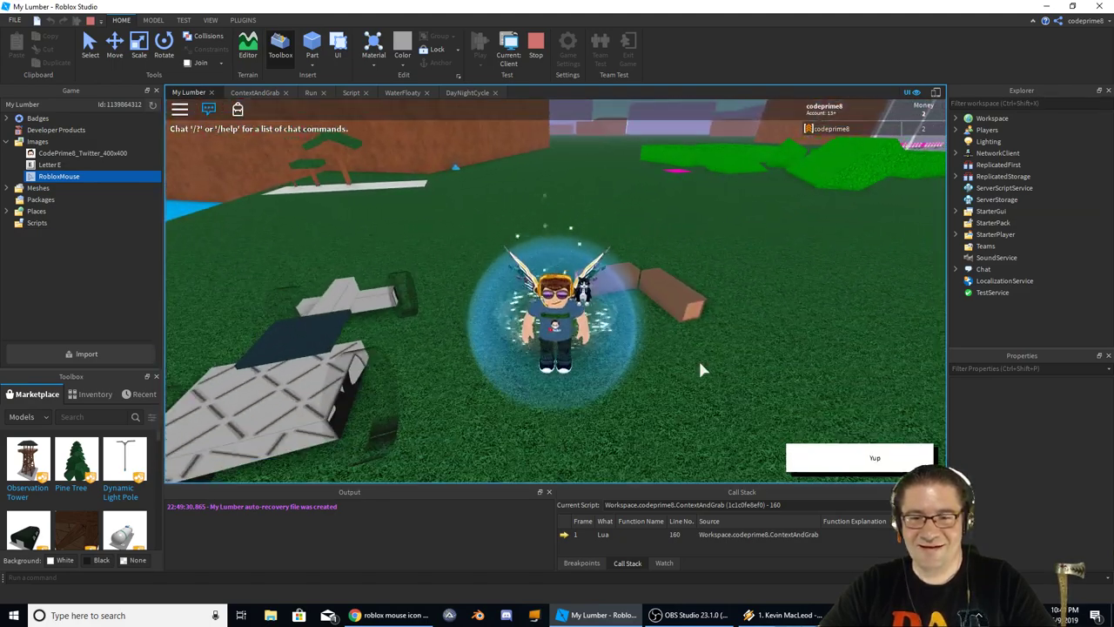
{"action": "key", "text": "w"}
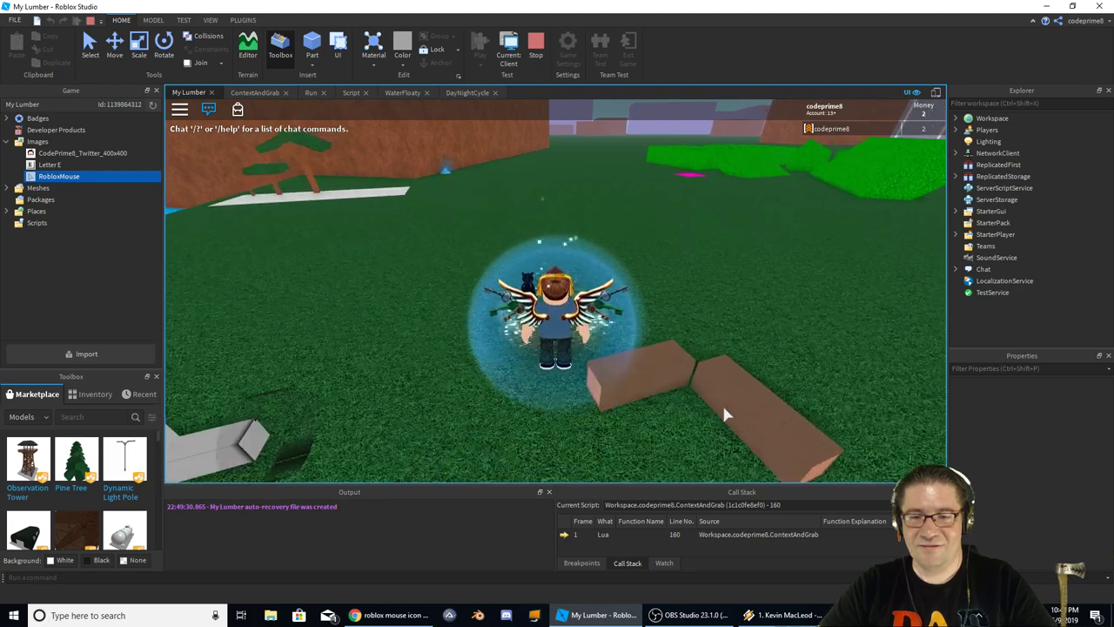
{"action": "key", "text": "s"}
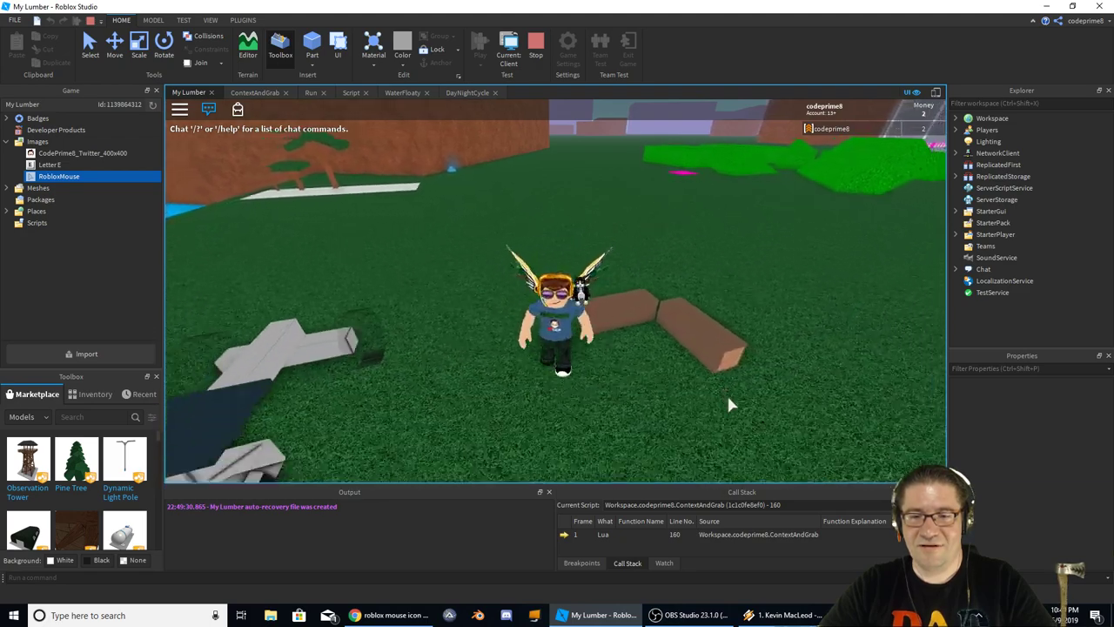
{"action": "key", "text": "s"}
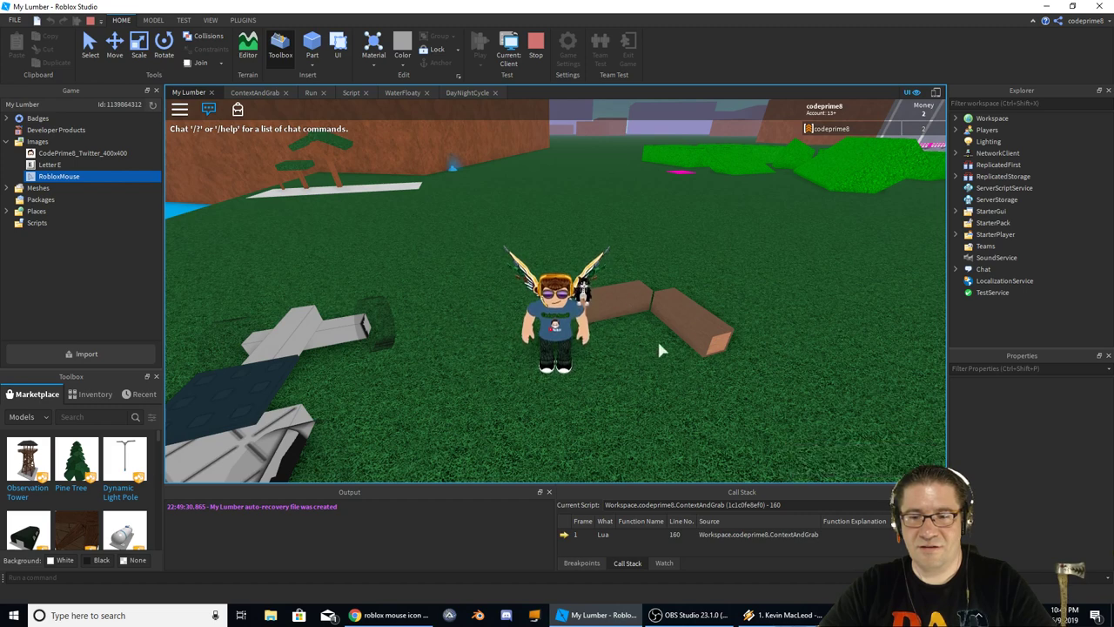
Carry two wood blocks around to confirm grabbing works, then stop the test
{"action": "left_click_drag", "start_coordinate": [702, 326], "coordinate": [558, 297]}
{"action": "scroll", "coordinate": [558, 297], "scroll_direction": "down", "scroll_amount": 5}
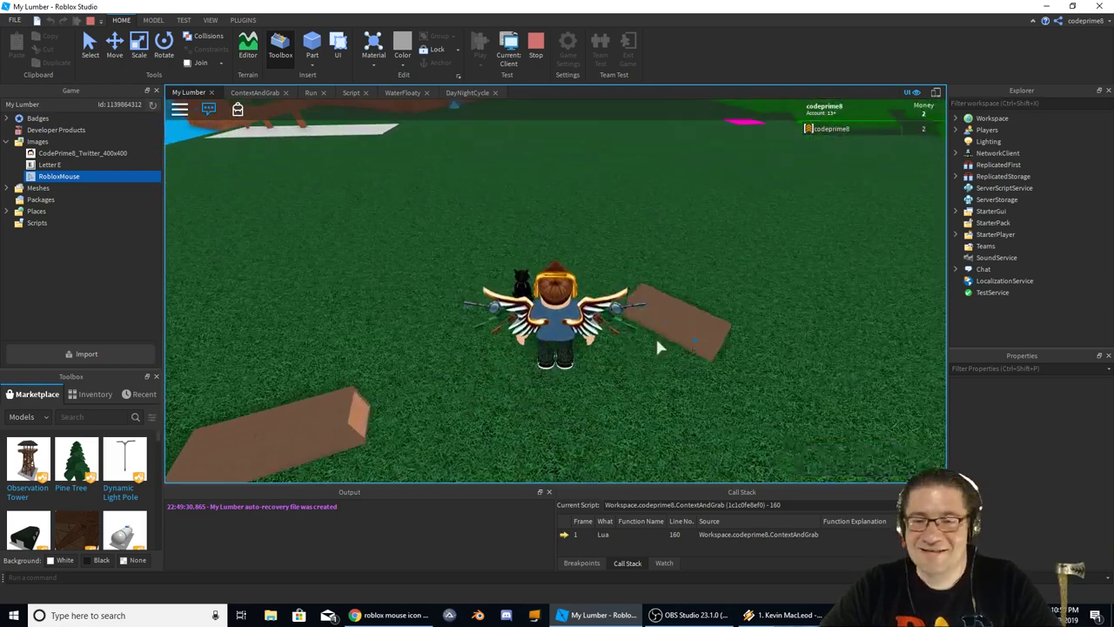
{"action": "left_click_drag", "start_coordinate": [659, 340], "coordinate": [574, 426]}
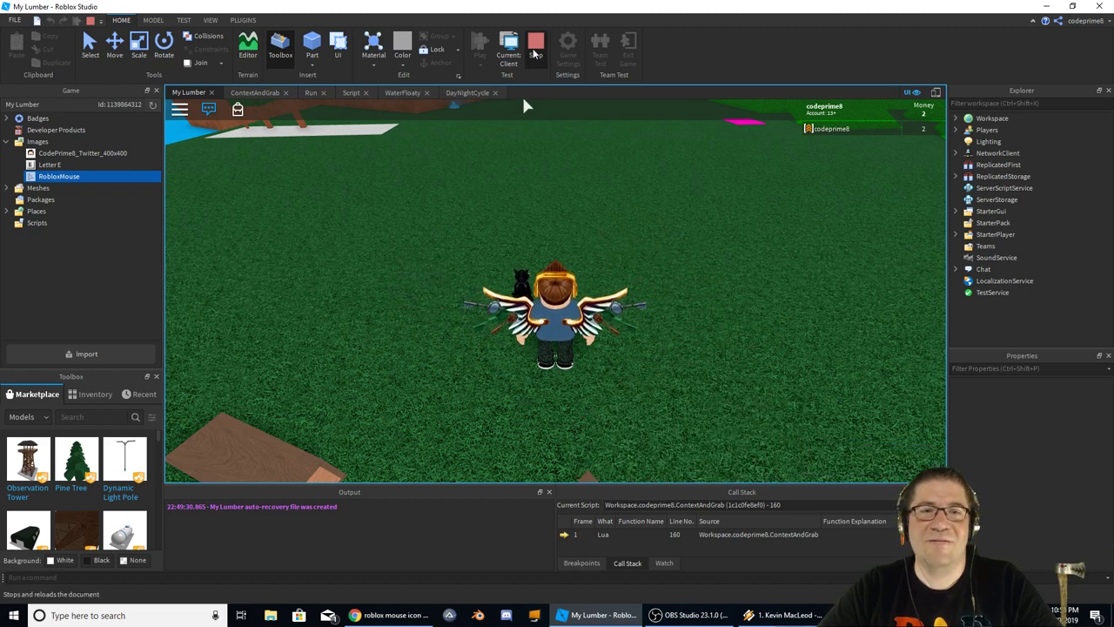
{"action": "key", "text": "shift+F5"}
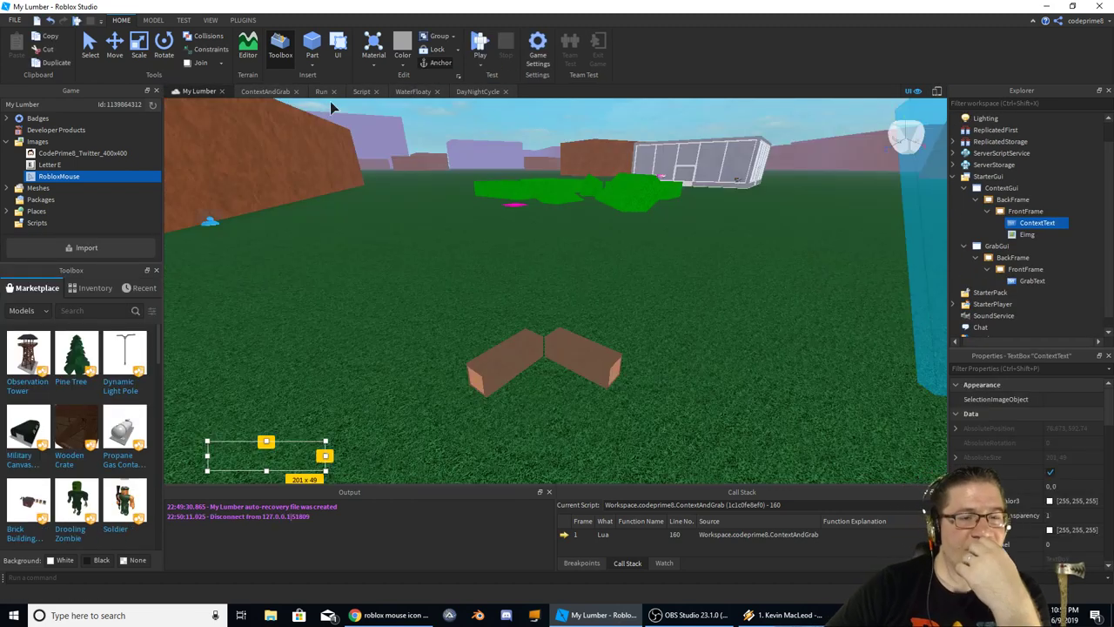
Scroll through the ContextAndGrab code, return to My Lumber, and start another play-test
{"action": "left_click", "coordinate": [266, 91]}
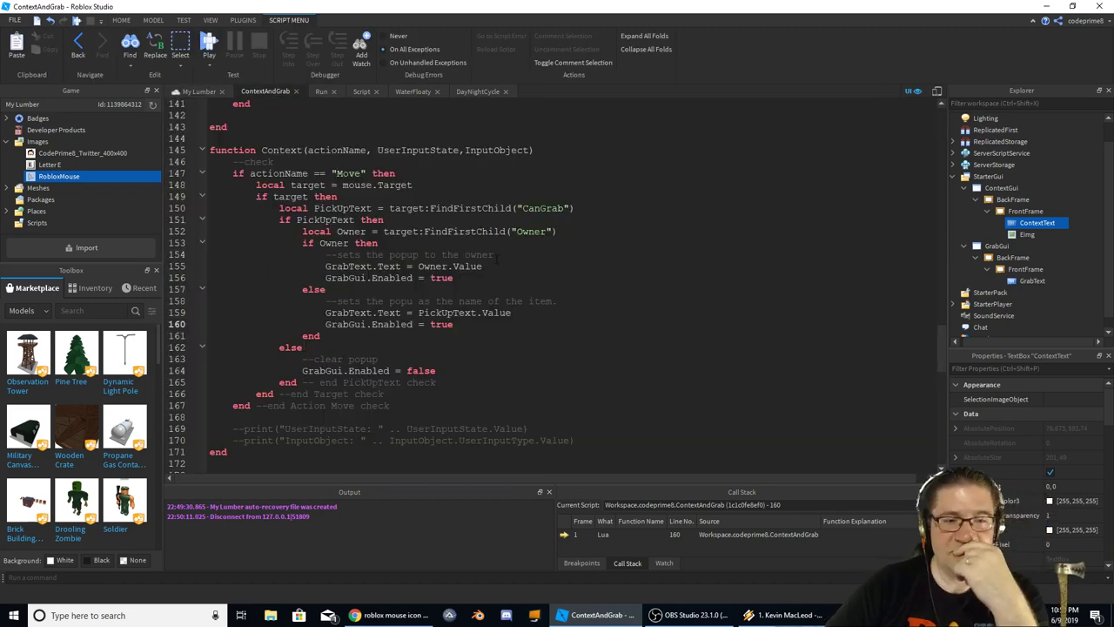
{"action": "scroll", "coordinate": [467, 277], "scroll_direction": "down", "scroll_amount": 2}
{"action": "scroll", "coordinate": [435, 283], "scroll_direction": "up", "scroll_amount": 2}
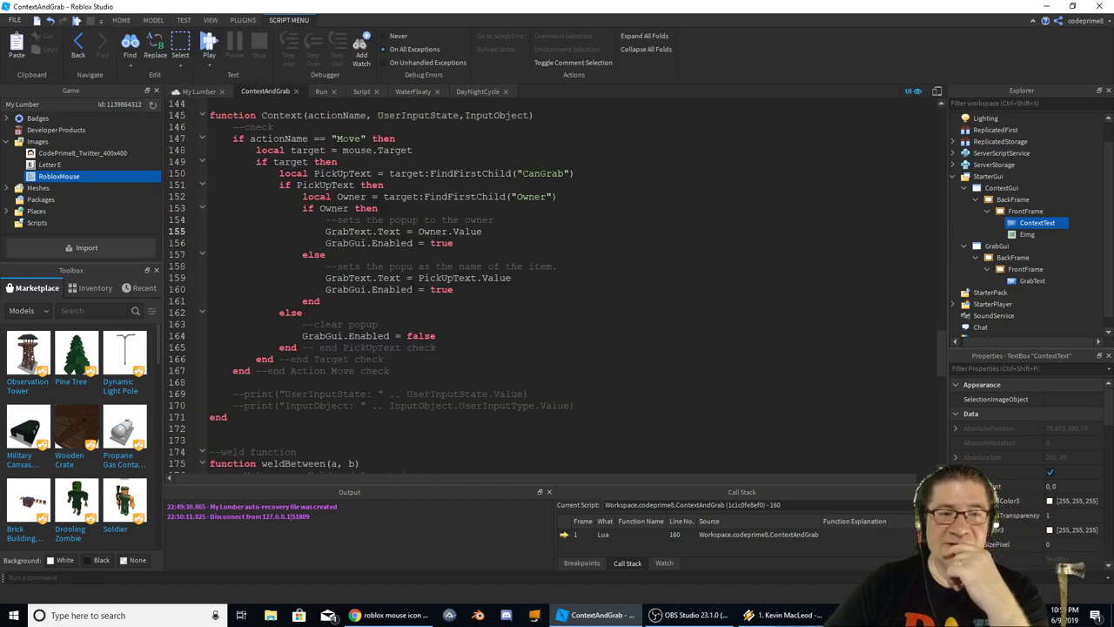
{"action": "left_click", "coordinate": [199, 92]}
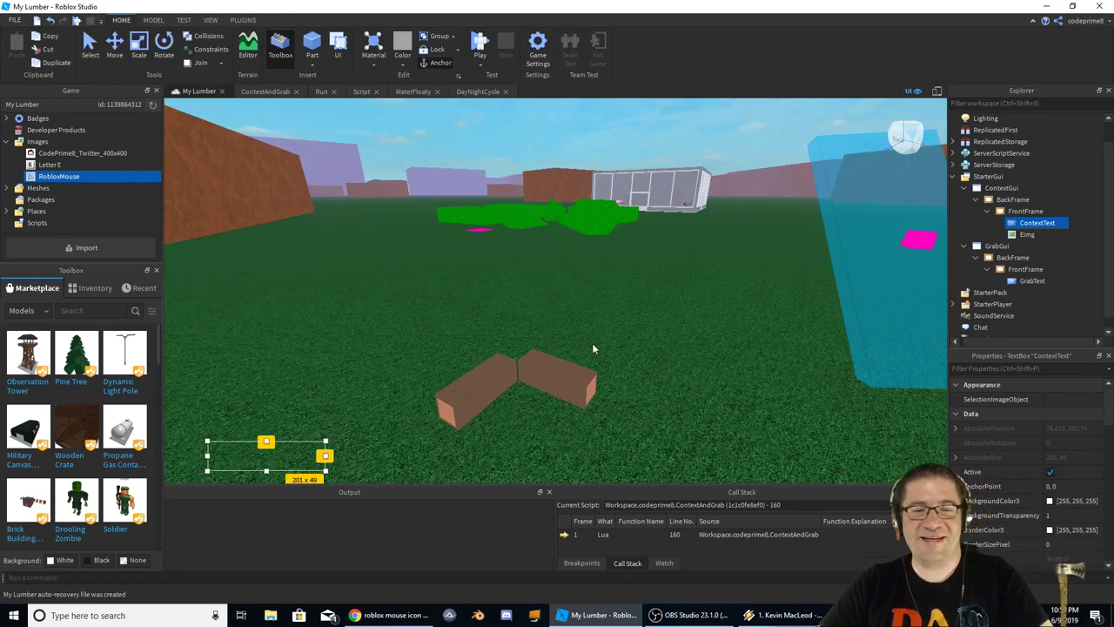
{"action": "key", "text": "F5"}
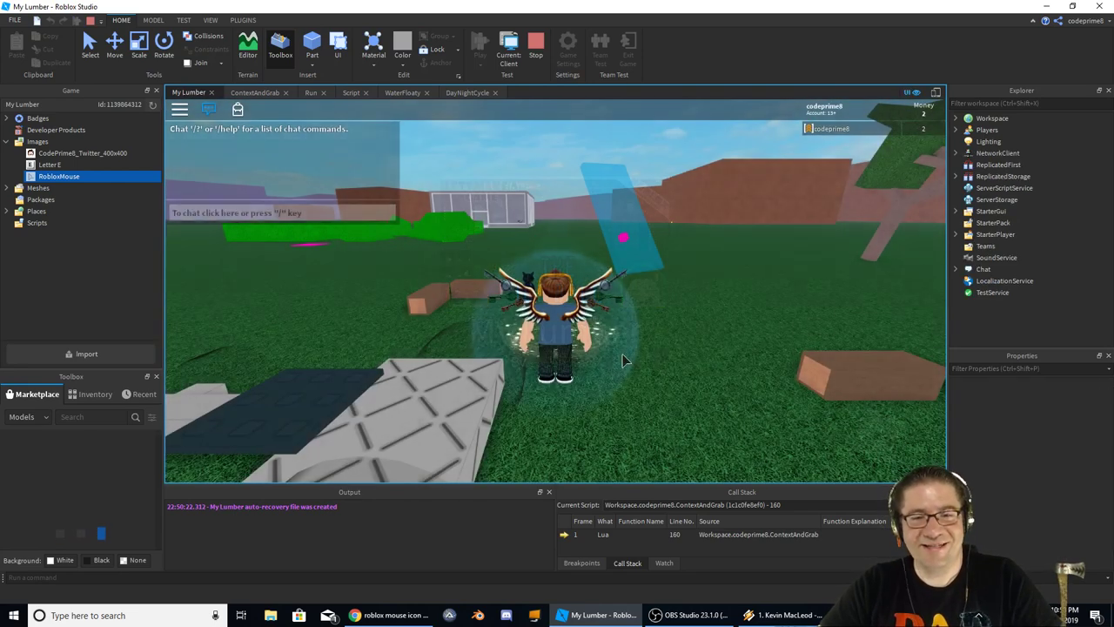
Carry a wood block, then pick up a log and walk around holding it
{"action": "right_click_drag", "start_coordinate": [622, 359], "coordinate": [727, 354]}
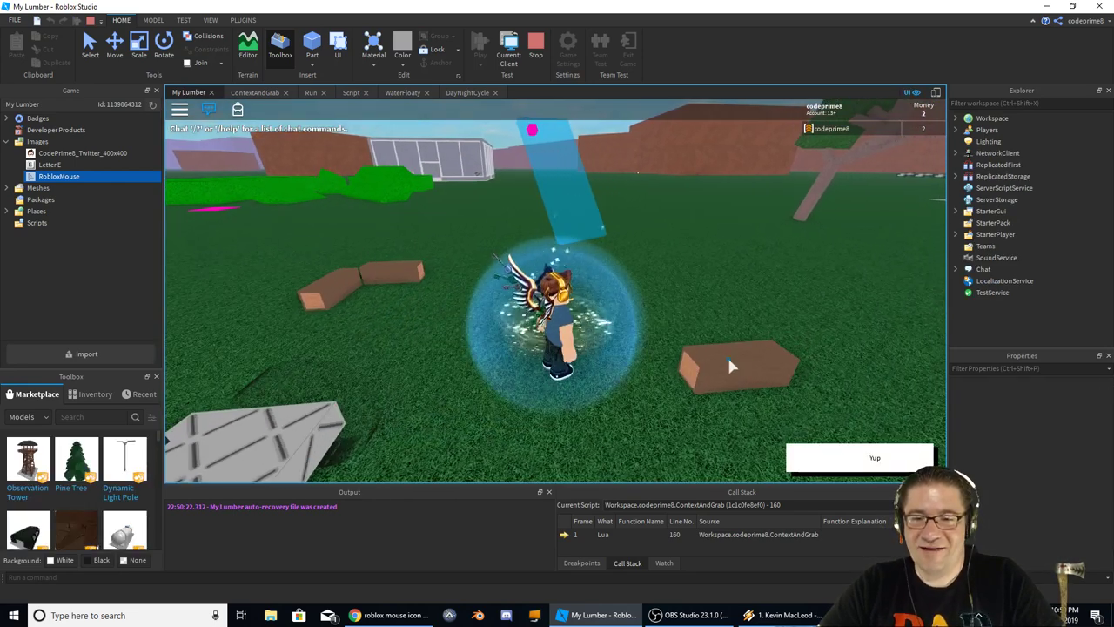
{"action": "left_click_drag", "start_coordinate": [731, 365], "coordinate": [557, 261]}
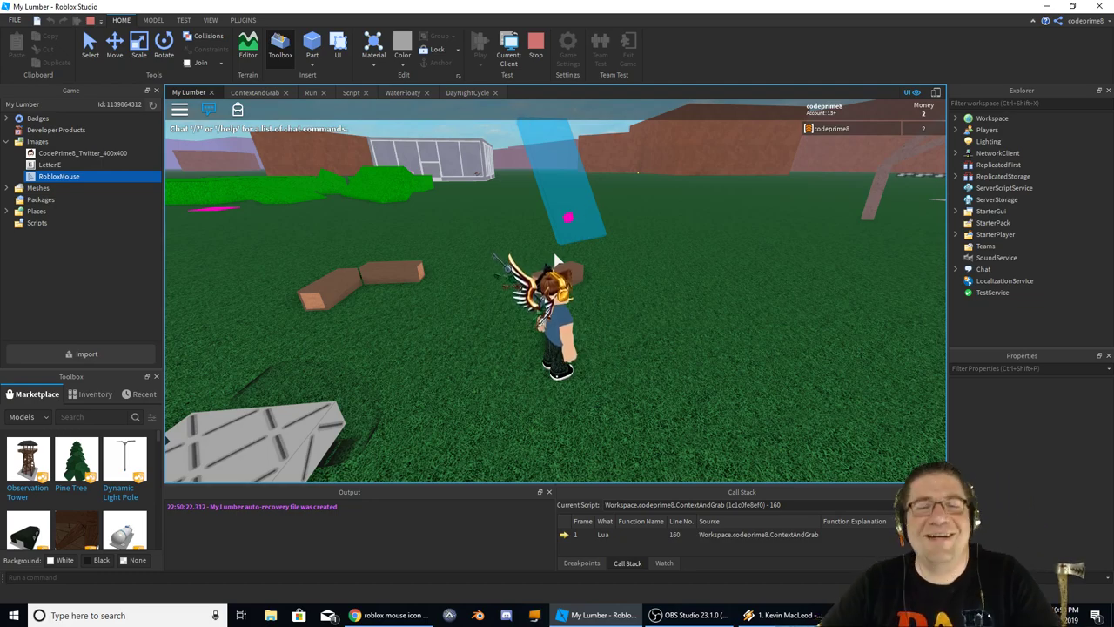
{"action": "key", "text": "a"}
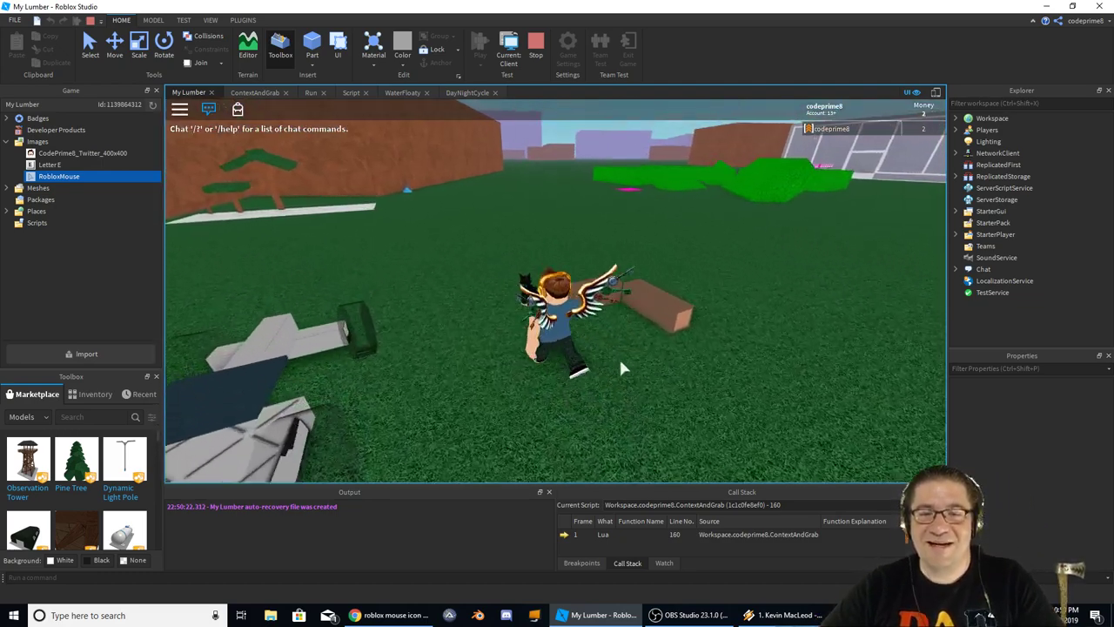
{"action": "left_click", "coordinate": [657, 328]}
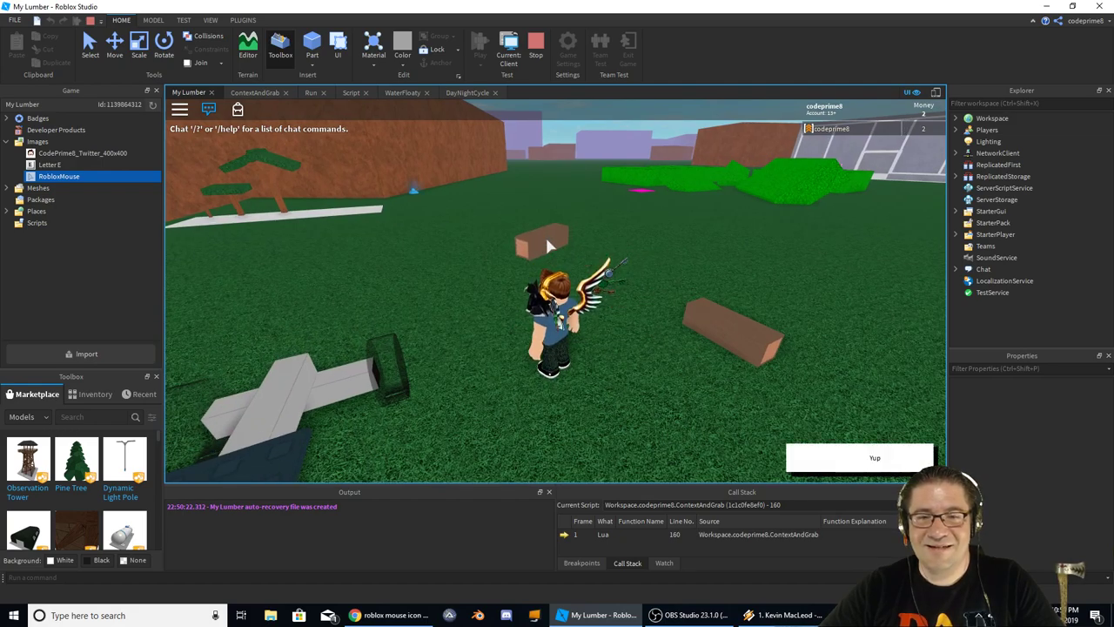
{"action": "key", "text": "d"}
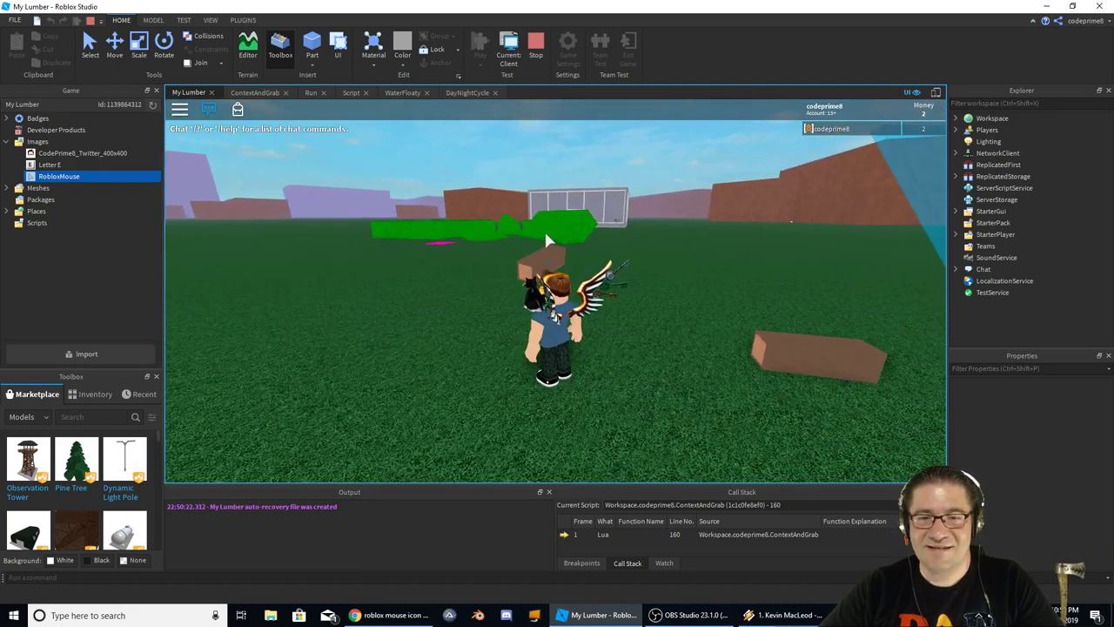
{"action": "key", "text": "s"}
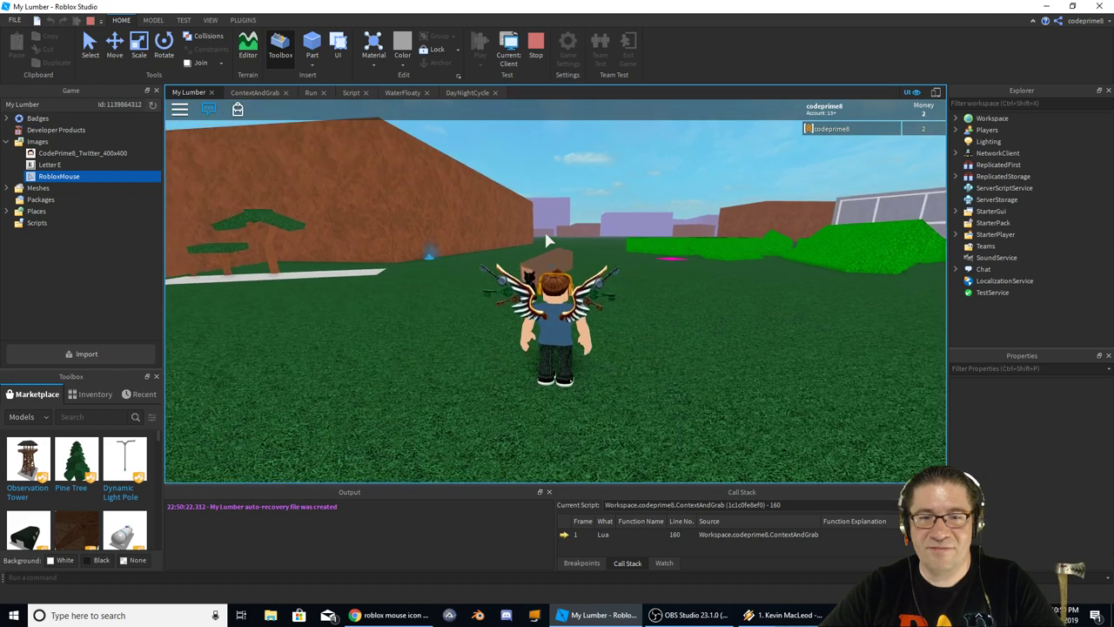
{"action": "key", "text": "w"}
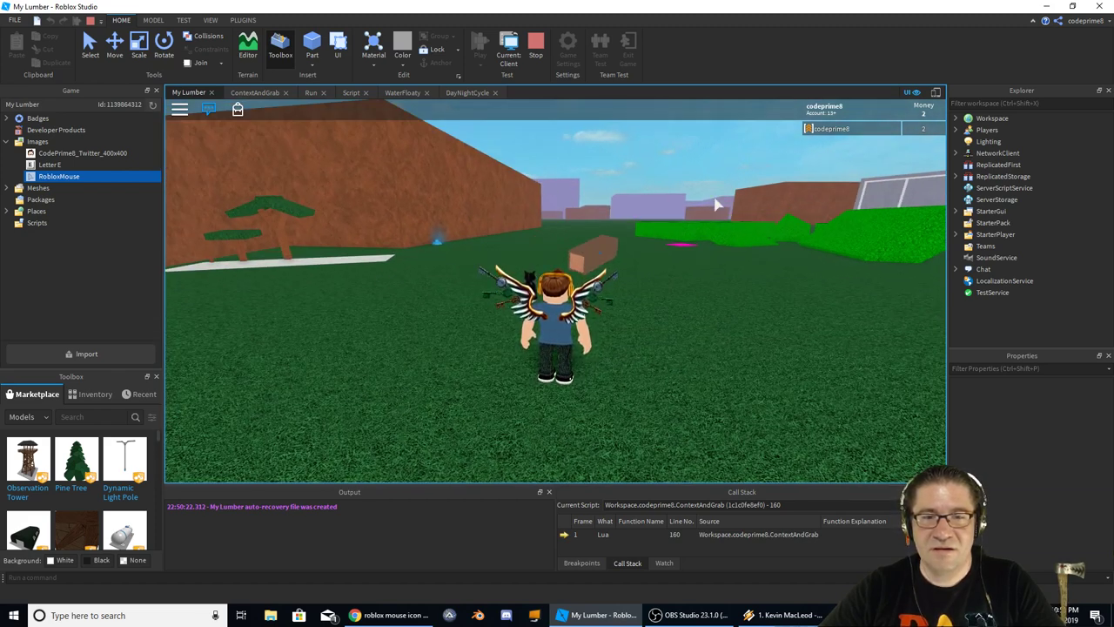
Drop the log and walk the character into the store along the face-box wall
{"action": "mouse_move", "coordinate": [623, 260]}
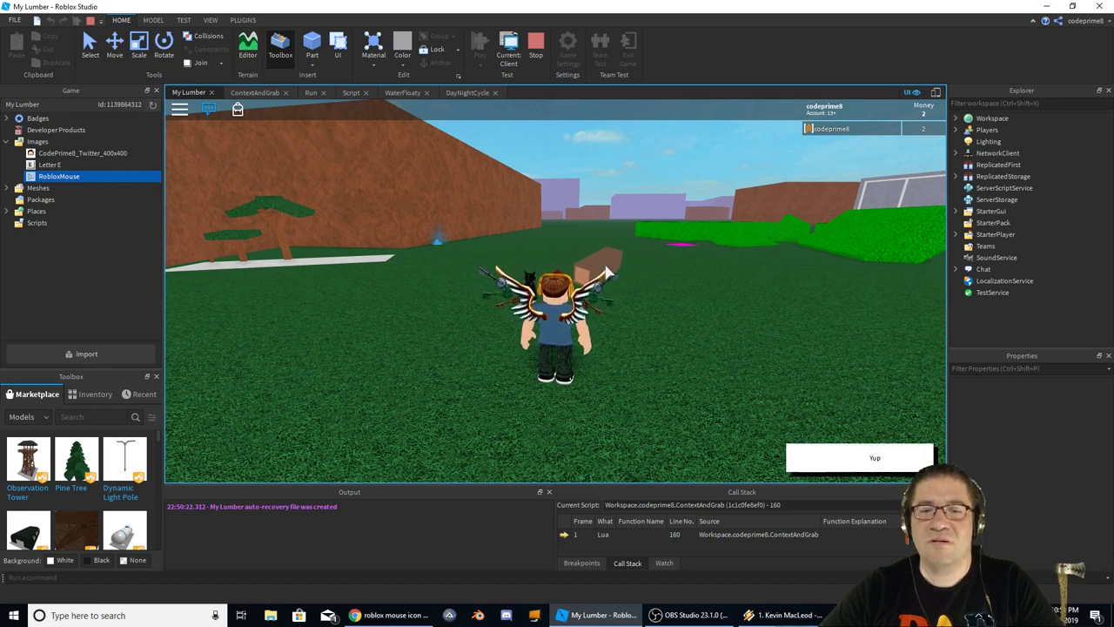
{"action": "right_click_drag", "start_coordinate": [640, 254], "coordinate": [638, 251]}
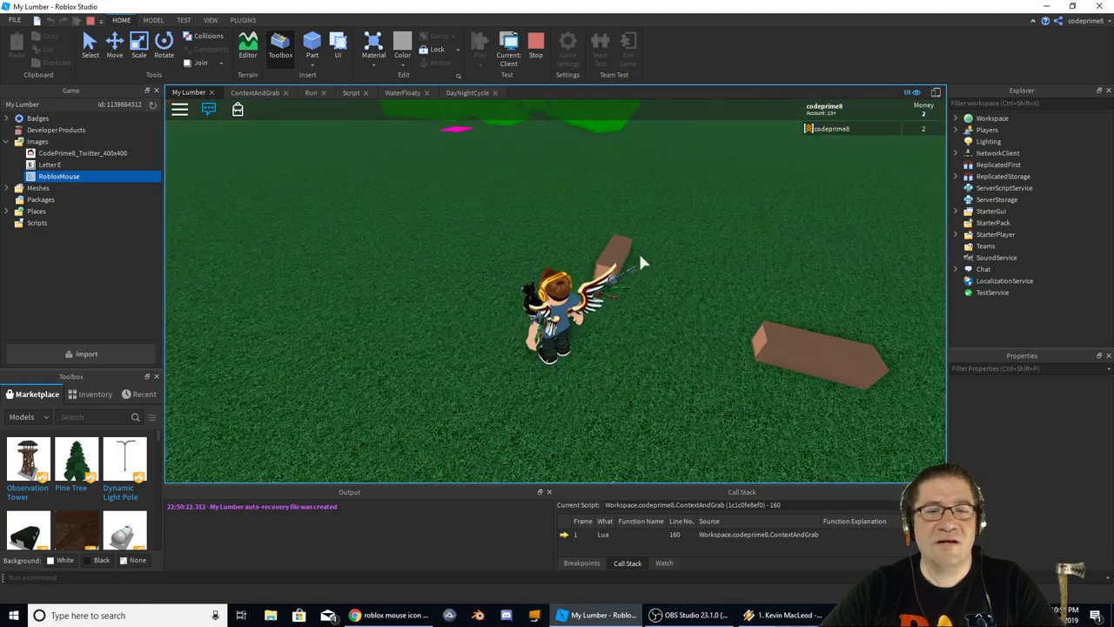
{"action": "scroll", "coordinate": [575, 305], "scroll_direction": "up", "scroll_amount": 5}
{"action": "scroll", "coordinate": [558, 298], "scroll_direction": "down", "scroll_amount": 5}
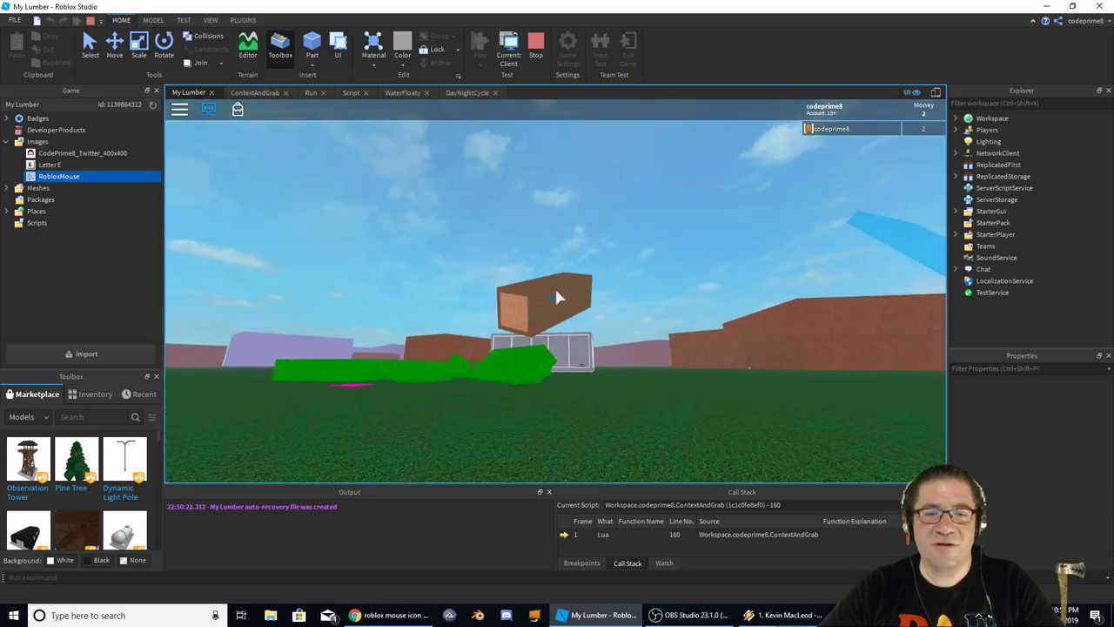
{"action": "right_click_drag", "start_coordinate": [558, 297], "coordinate": [558, 299]}
{"action": "scroll", "coordinate": [558, 300], "scroll_direction": "up", "scroll_amount": 3}
{"action": "scroll", "coordinate": [553, 288], "scroll_direction": "down", "scroll_amount": 5}
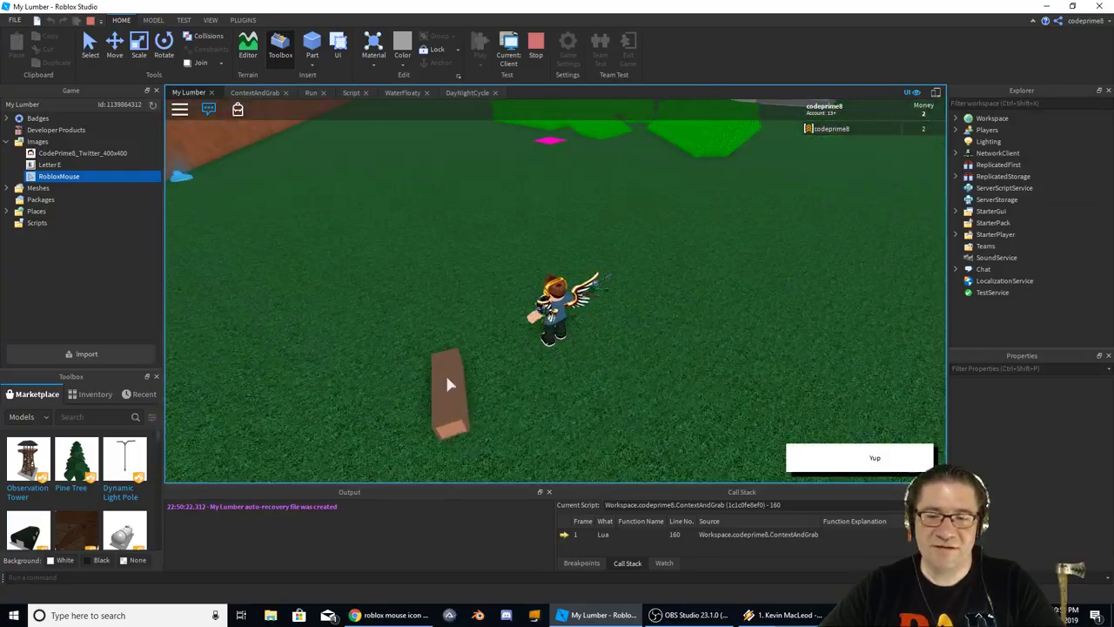
{"action": "right_click_drag", "start_coordinate": [448, 381], "coordinate": [593, 359]}
{"action": "left_click_drag", "start_coordinate": [620, 358], "coordinate": [565, 348]}
{"action": "scroll", "coordinate": [565, 352], "scroll_direction": "up", "scroll_amount": 4}
{"action": "key", "text": "w"}
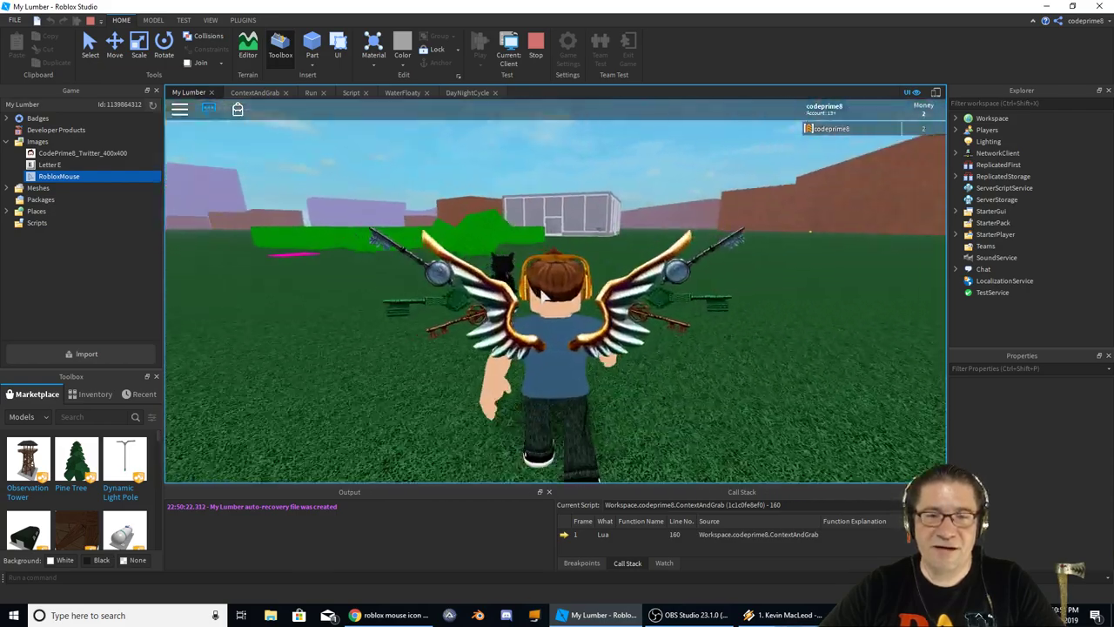
{"action": "scroll", "coordinate": [570, 420], "scroll_direction": "down", "scroll_amount": 5}
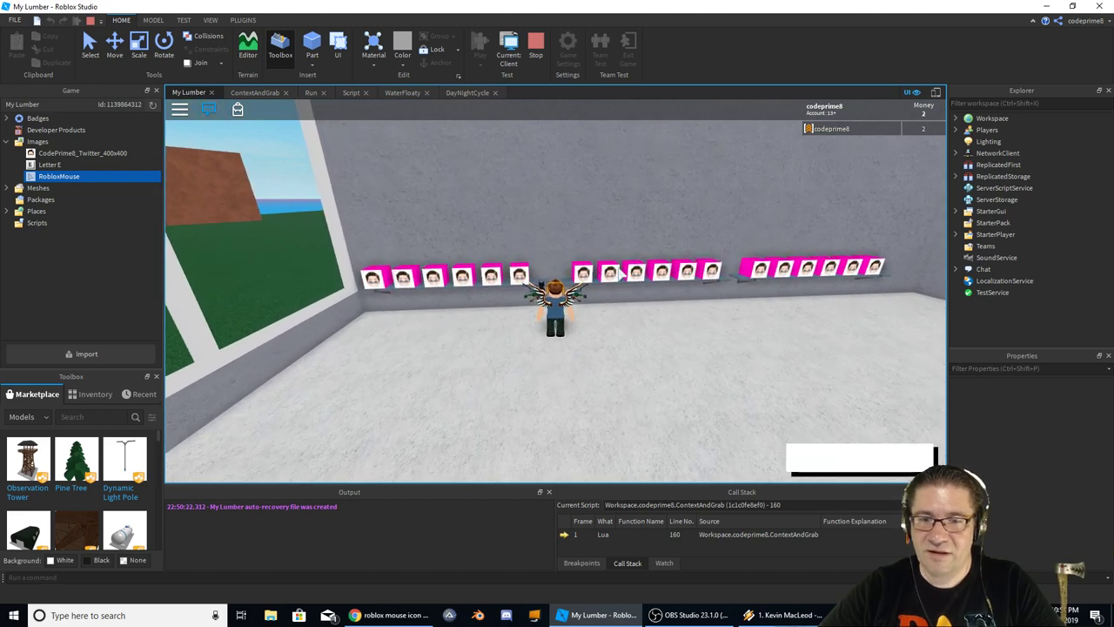
{"action": "key", "text": "d"}
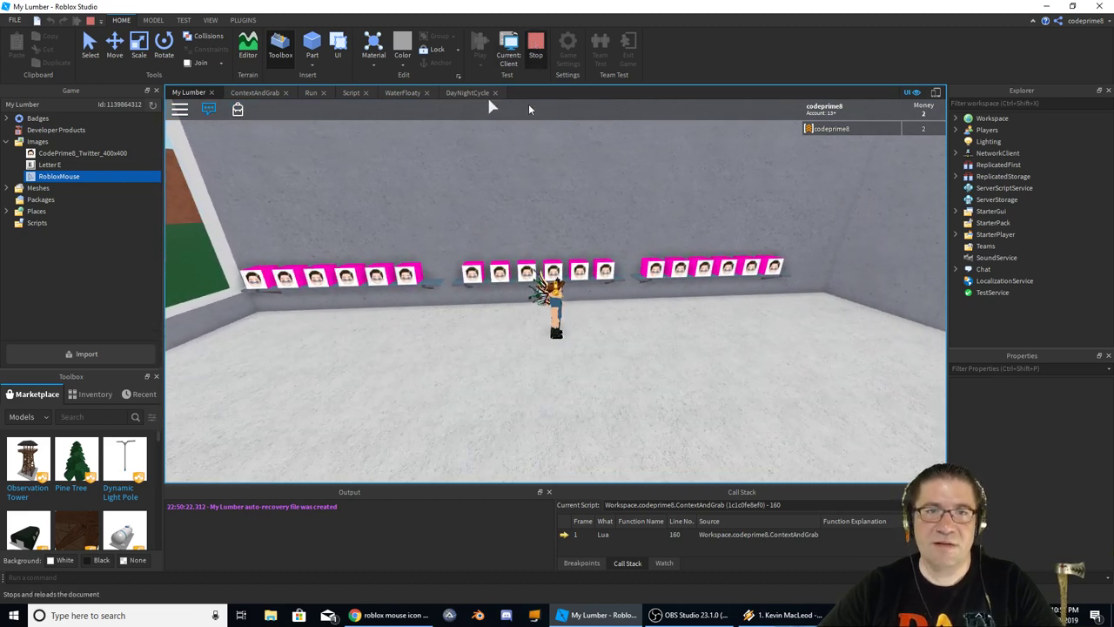
Stop the test and set the first TestPart's CanGrab value to Test Log
{"action": "key", "text": "shift+F5"}
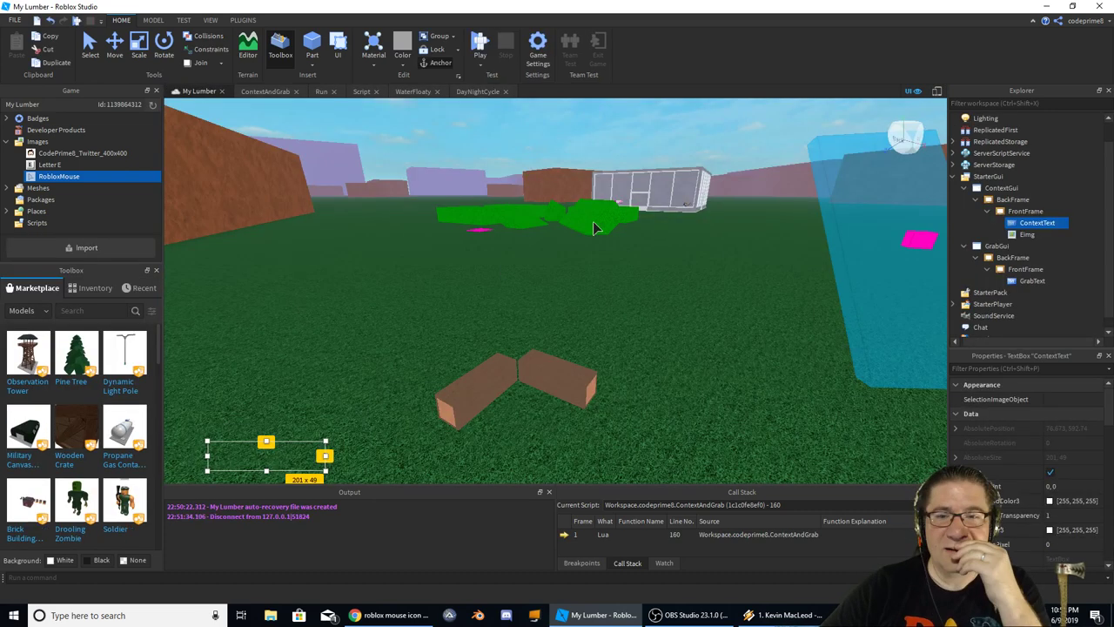
{"action": "left_click", "coordinate": [483, 383]}
{"action": "left_click", "coordinate": [609, 435]}
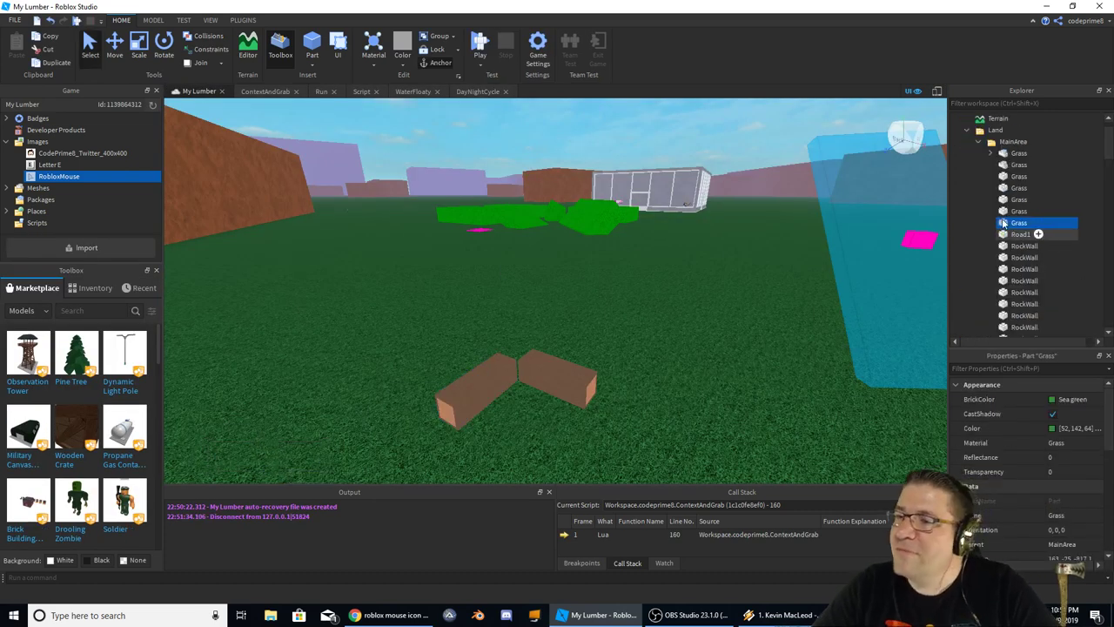
{"action": "left_click", "coordinate": [966, 131]}
{"action": "left_click", "coordinate": [537, 380]}
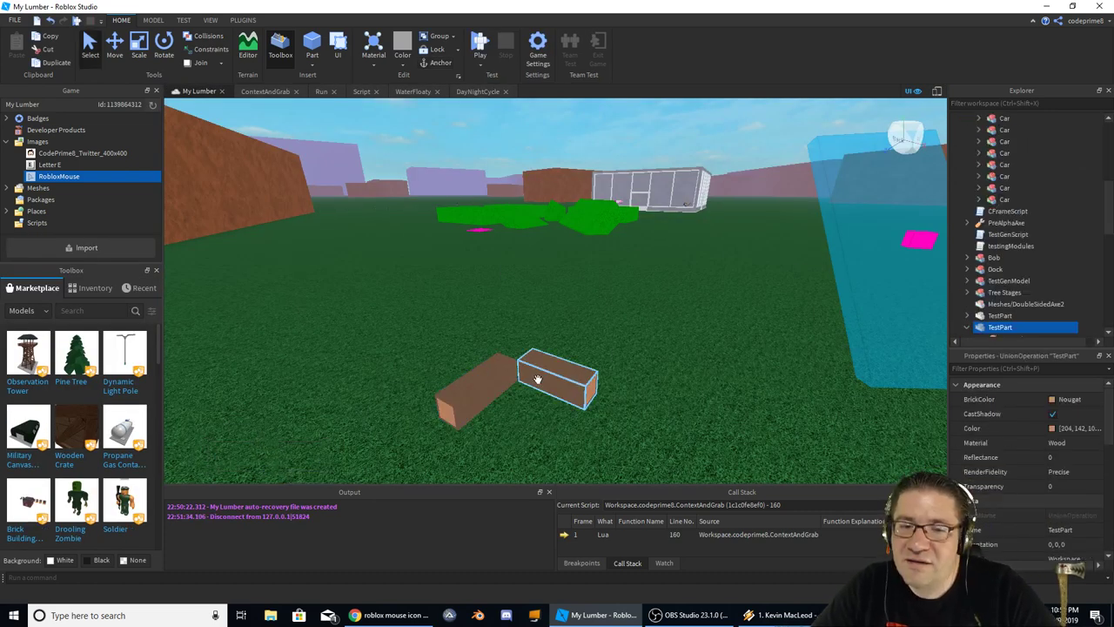
{"action": "scroll", "coordinate": [995, 287], "scroll_direction": "down", "scroll_amount": 3}
{"action": "left_click", "coordinate": [1009, 234]}
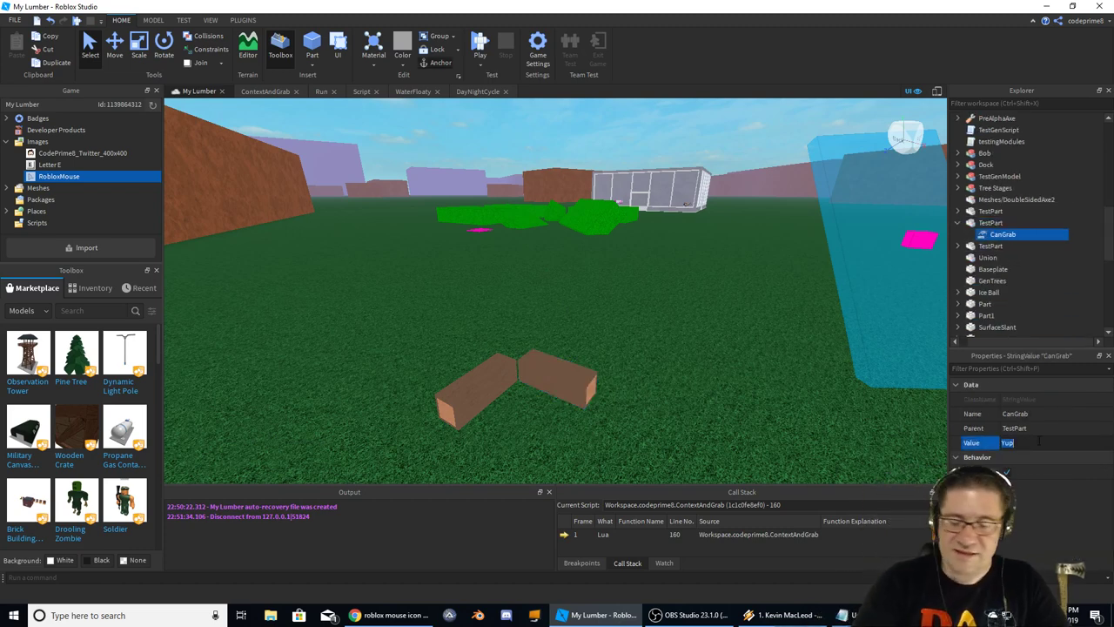
{"action": "type", "text": "TestLo"}
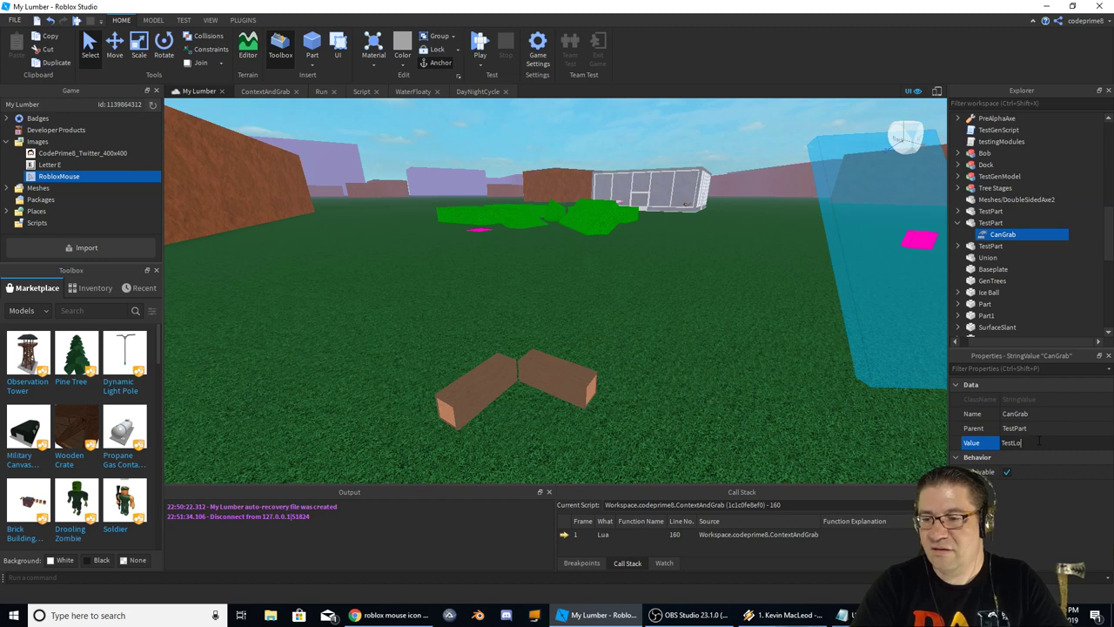
{"action": "type", "text": "g"}
{"action": "key", "text": "Return"}
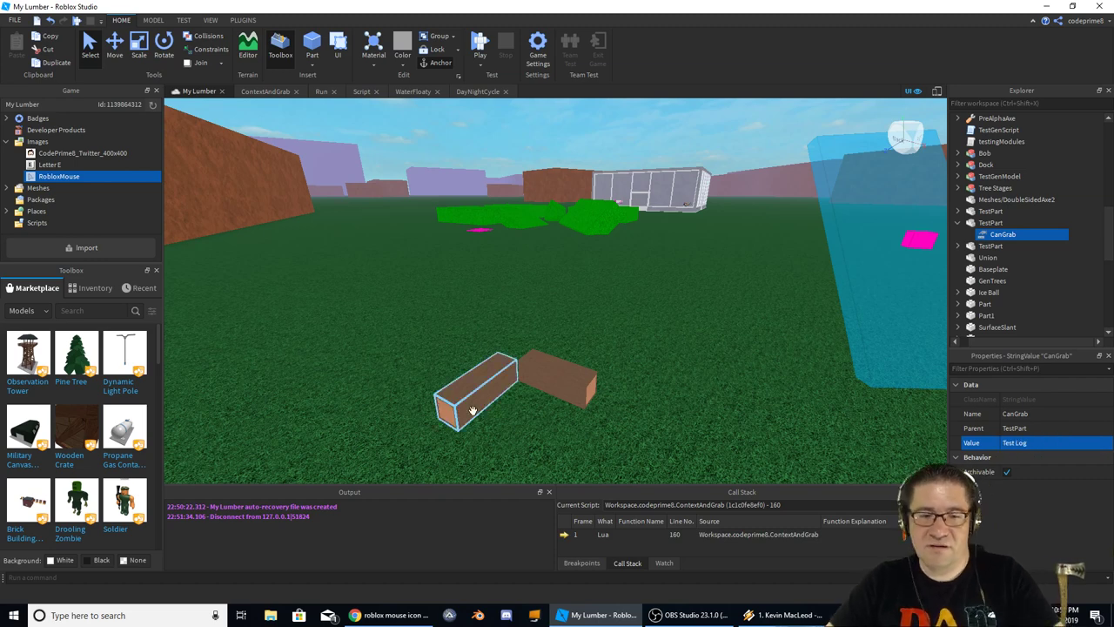
Change that TestPart's CanGrab value to Test Log 2
{"action": "left_click", "coordinate": [999, 210]}
{"action": "mouse_move", "coordinate": [1008, 235]}
{"action": "left_mouse_down"}
{"action": "mouse_move", "coordinate": [999, 236]}
{"action": "mouse_move", "coordinate": [1010, 235]}
{"action": "left_mouse_up"}
{"action": "left_click", "coordinate": [1038, 443]}
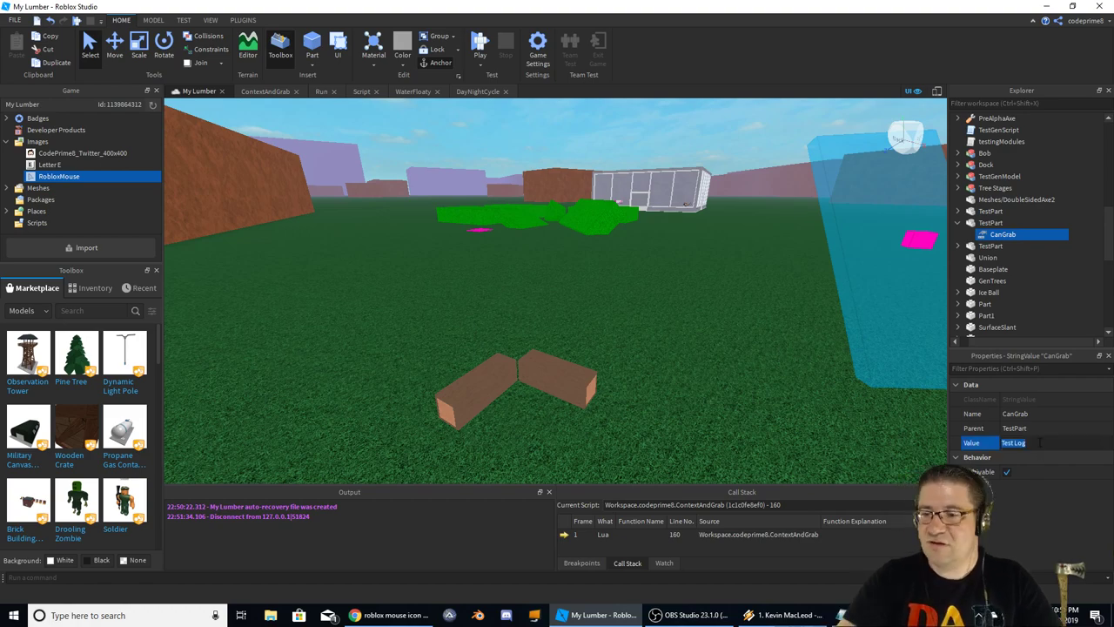
{"action": "type", "text": "Test"}
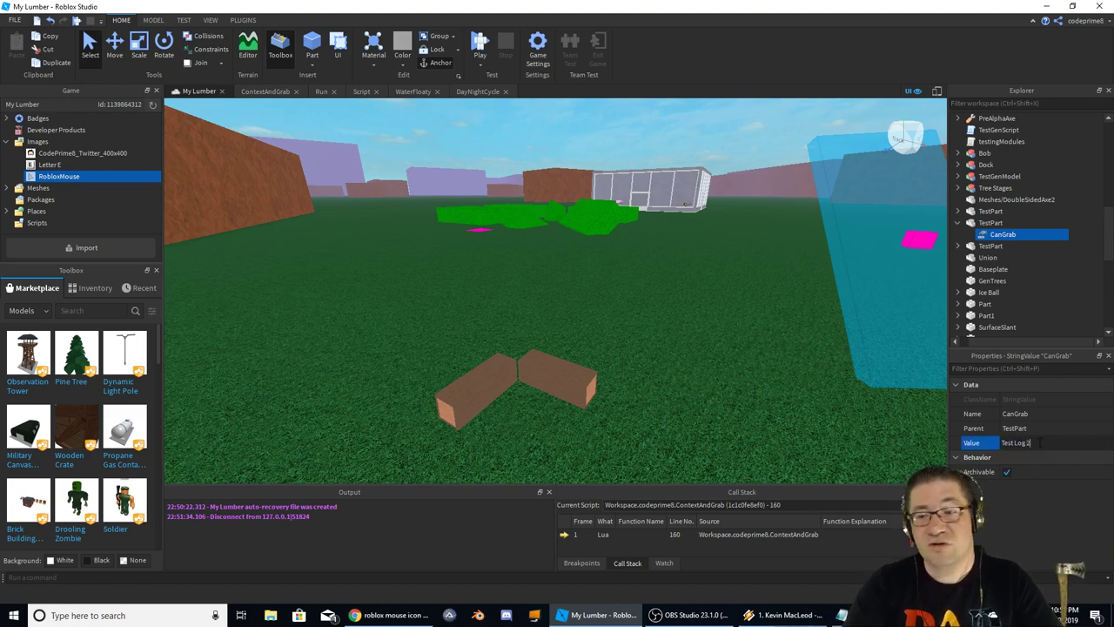
{"action": "key", "text": "Return"}
Set the second log TestPart's CanGrab value to Test Log
{"action": "right_click_drag", "start_coordinate": [604, 368], "coordinate": [652, 353]}
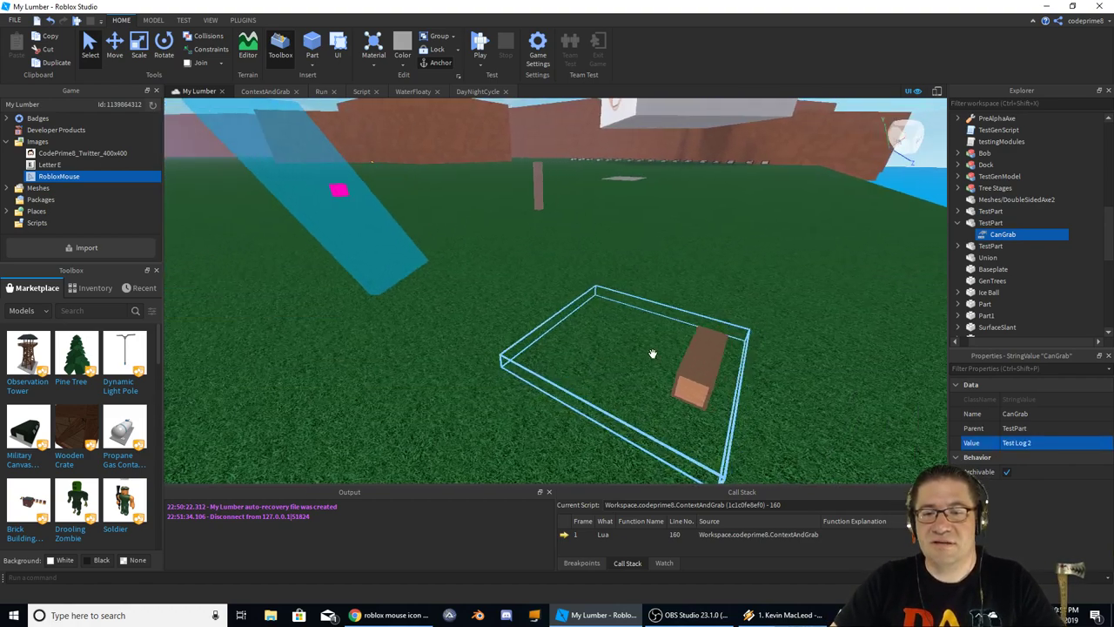
{"action": "key", "text": "w"}
{"action": "key", "text": "d"}
{"action": "left_click", "coordinate": [987, 248]}
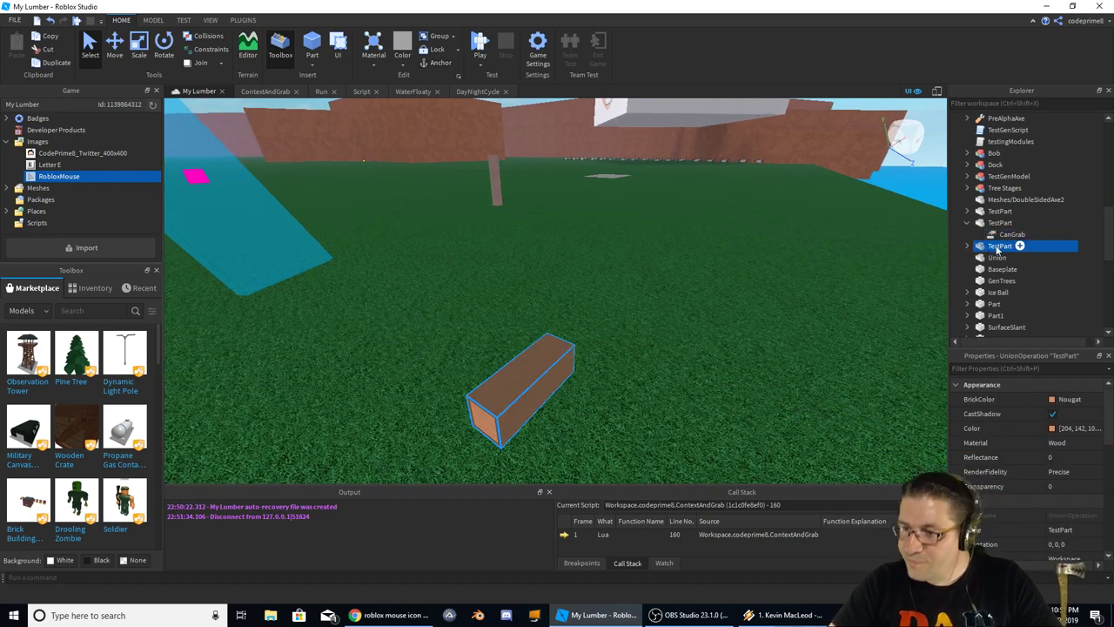
{"action": "left_click", "coordinate": [967, 246]}
{"action": "left_click", "coordinate": [1010, 258]}
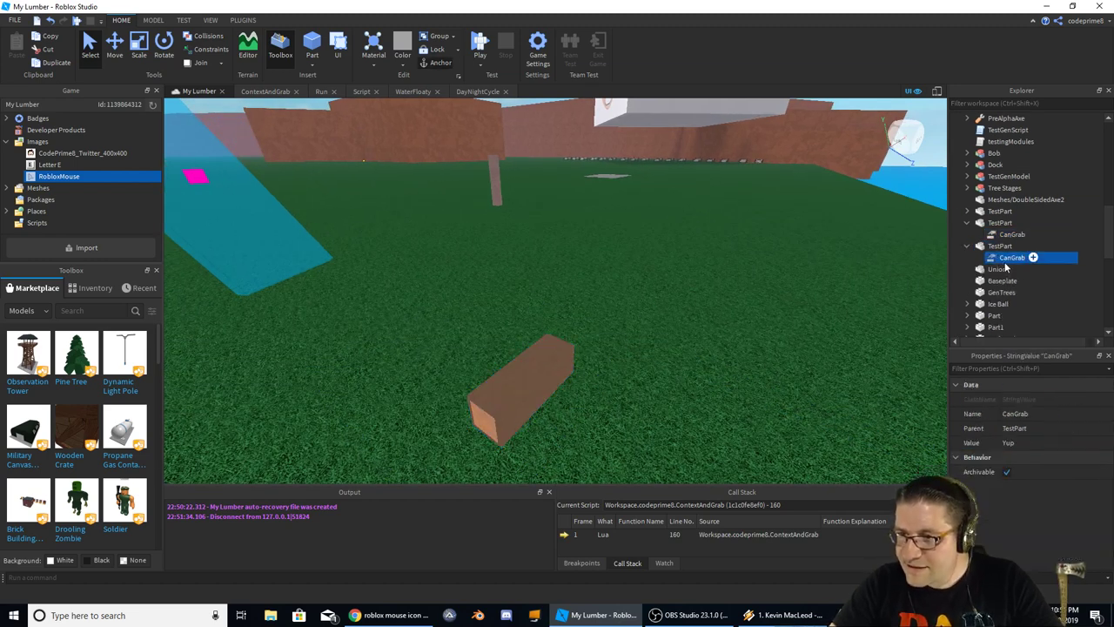
{"action": "left_click", "coordinate": [1016, 442]}
{"action": "type", "text": "Test Log 3"}
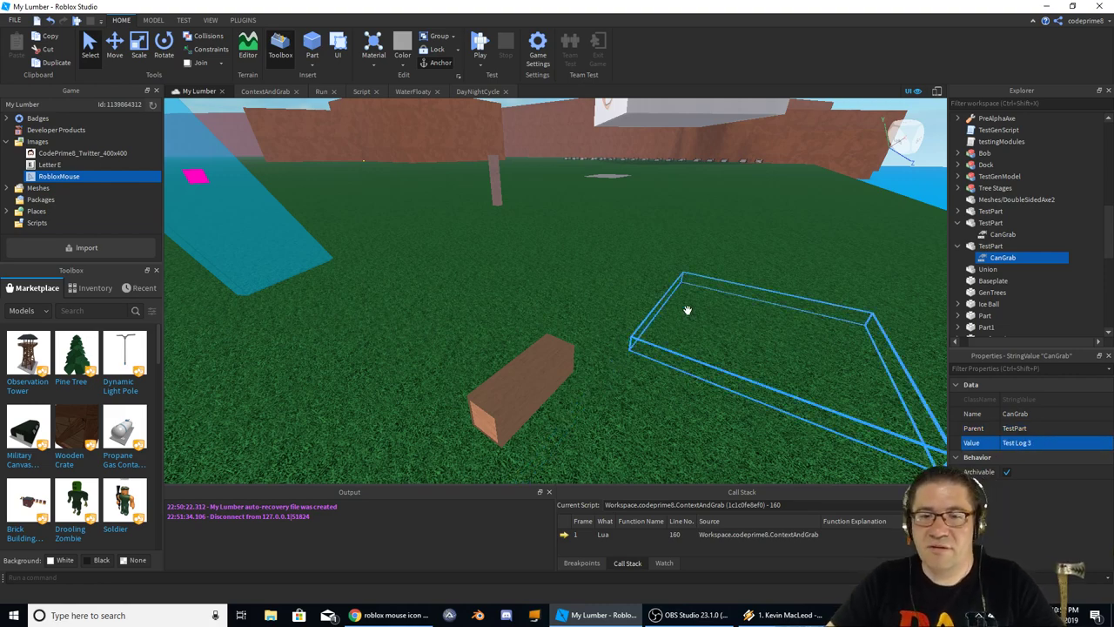
{"action": "left_click", "coordinate": [688, 310]}
Fly the camera into the glass store and select the first face box and its shelf
{"action": "key", "text": "f"}
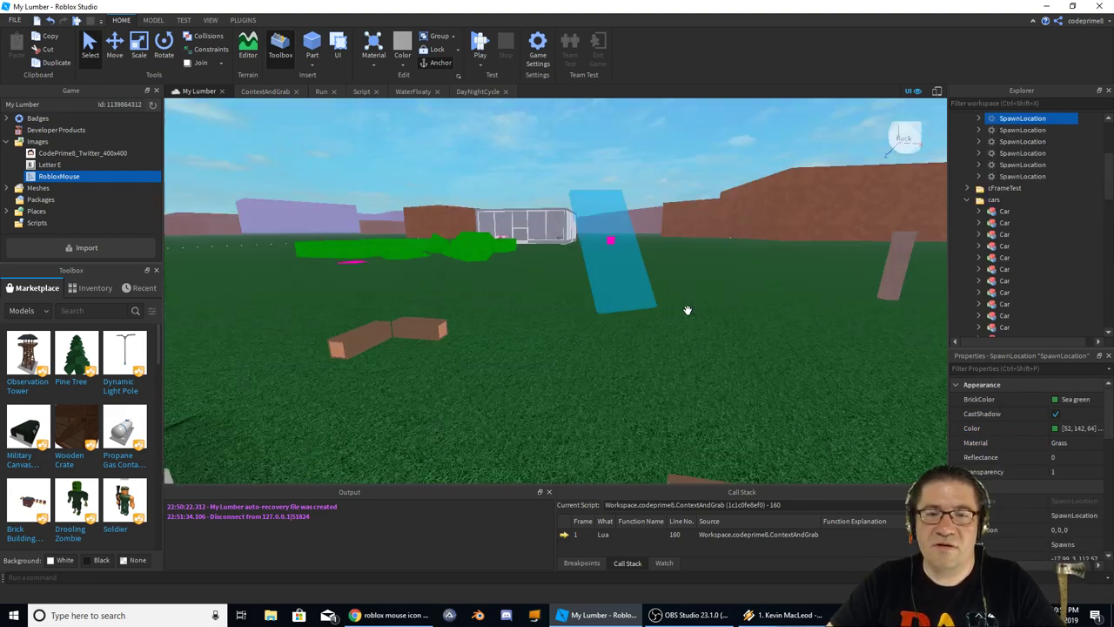
{"action": "key", "text": "w"}
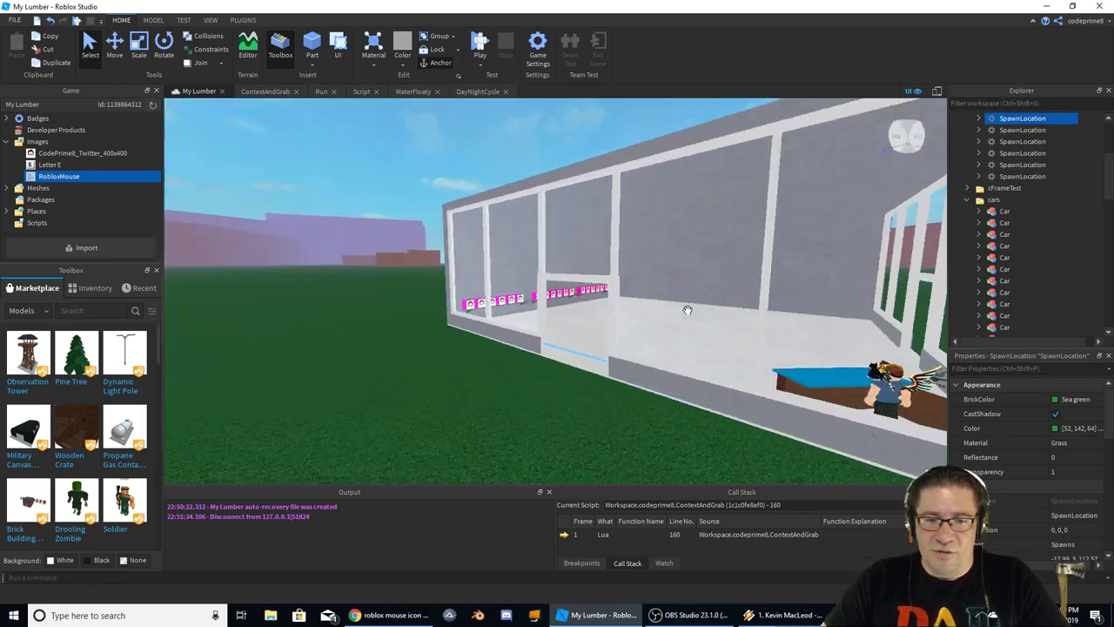
{"action": "key", "text": "w"}
{"action": "left_click", "coordinate": [517, 327]}
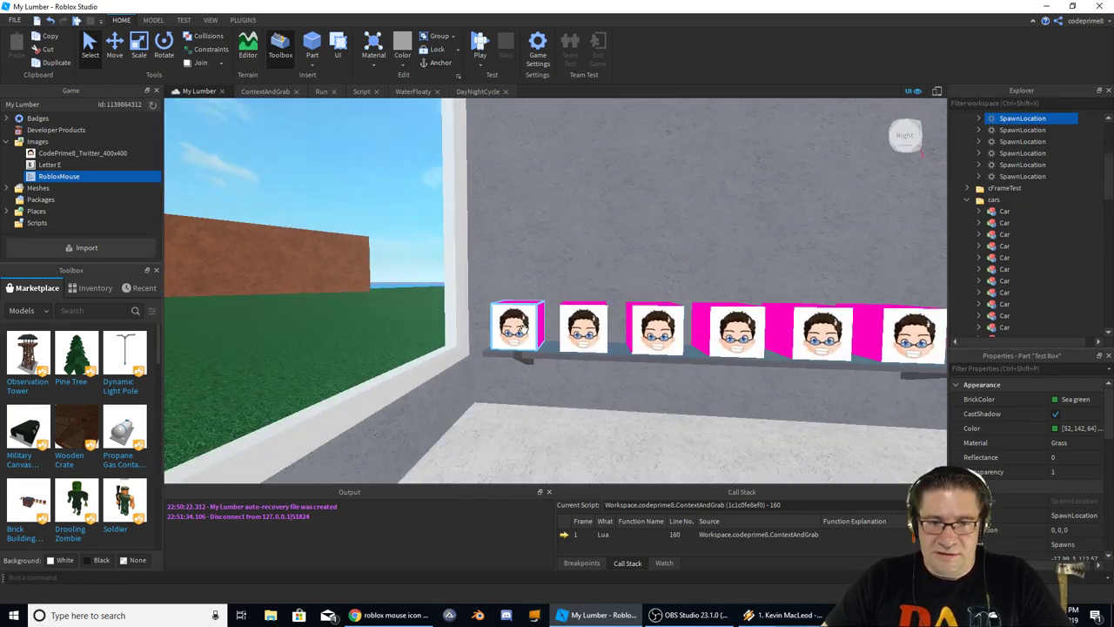
{"action": "key", "text": "w"}
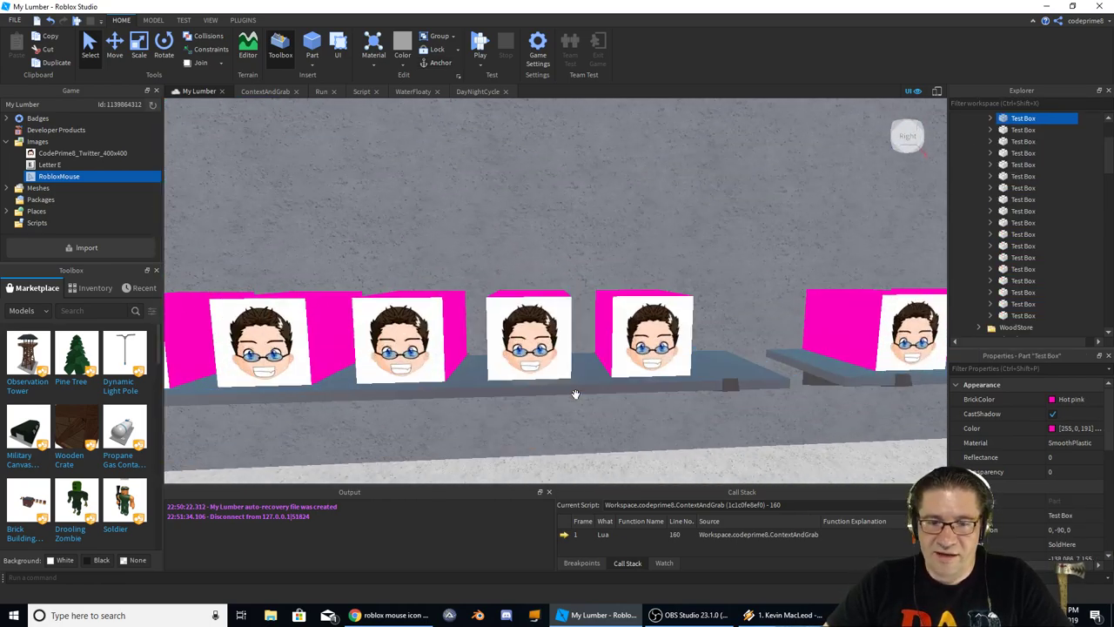
{"action": "left_click", "coordinate": [575, 392]}
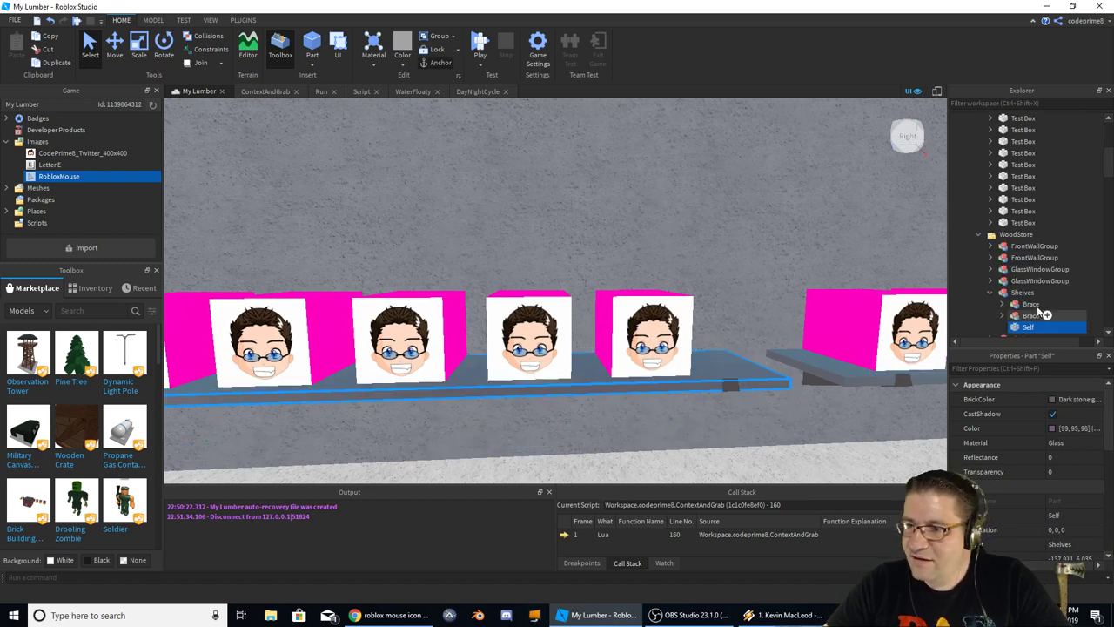
{"action": "scroll", "coordinate": [1036, 305], "scroll_direction": "down", "scroll_amount": 2}
{"action": "scroll", "coordinate": [1049, 451], "scroll_direction": "down", "scroll_amount": 5}
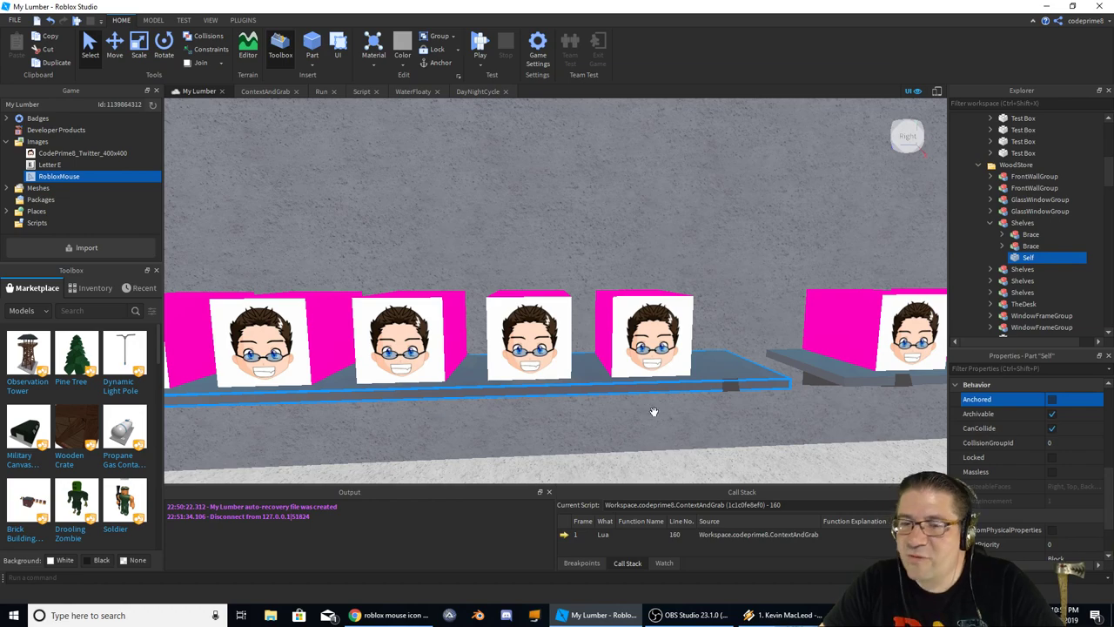
Inspect the other face-box shelves, then start a new play-test
{"action": "key", "text": "s"}
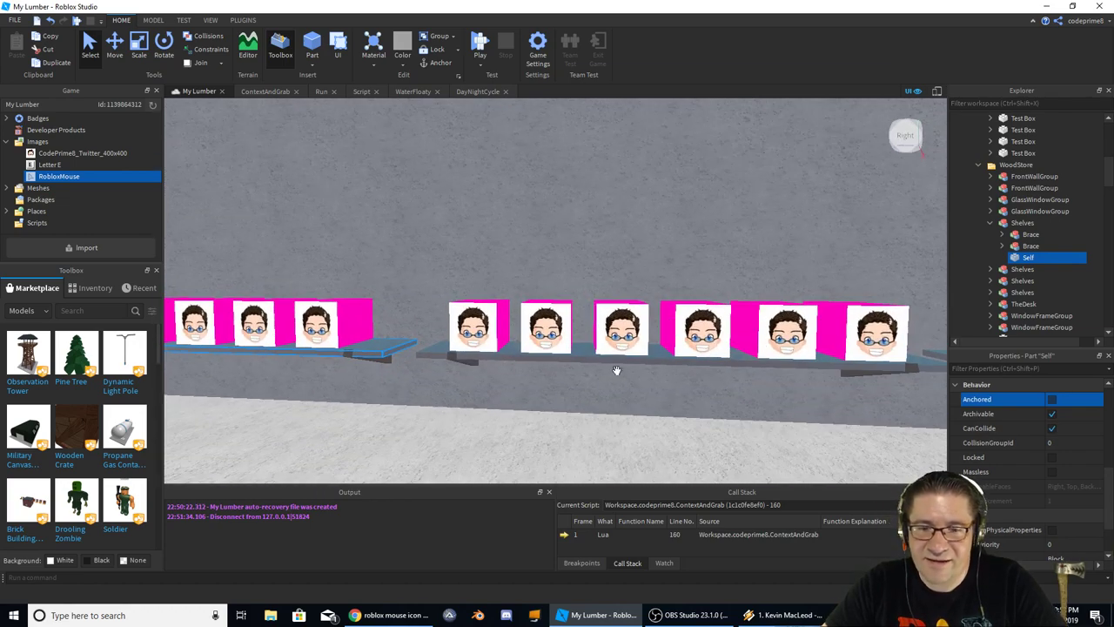
{"action": "left_click", "coordinate": [616, 367]}
{"action": "key", "text": "f"}
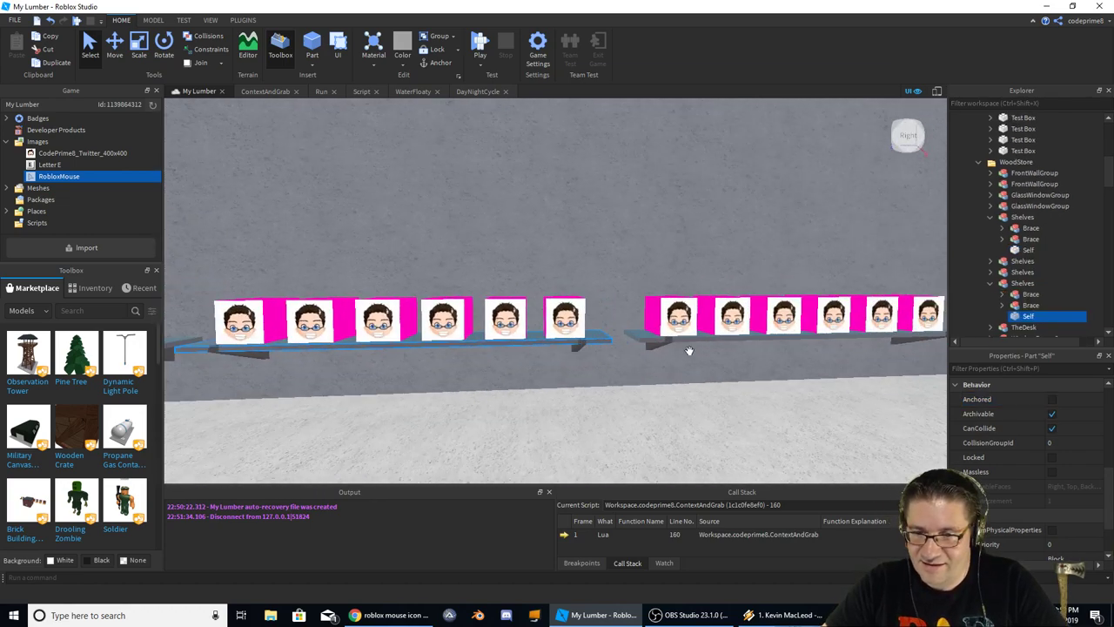
{"action": "left_click", "coordinate": [685, 342]}
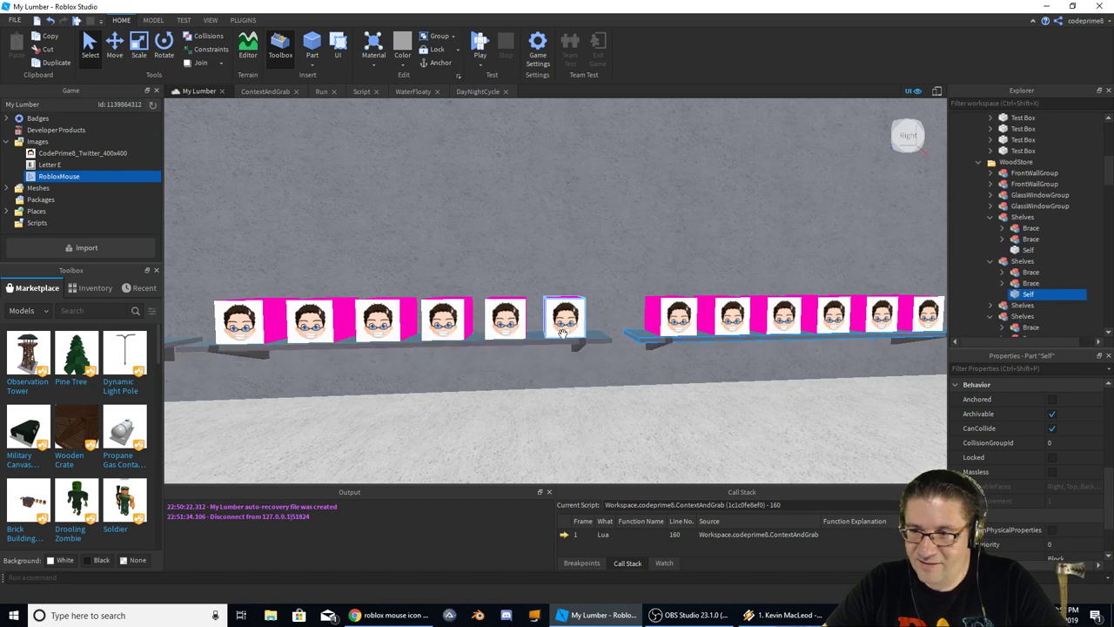
{"action": "right_click_drag", "start_coordinate": [610, 336], "coordinate": [621, 329]}
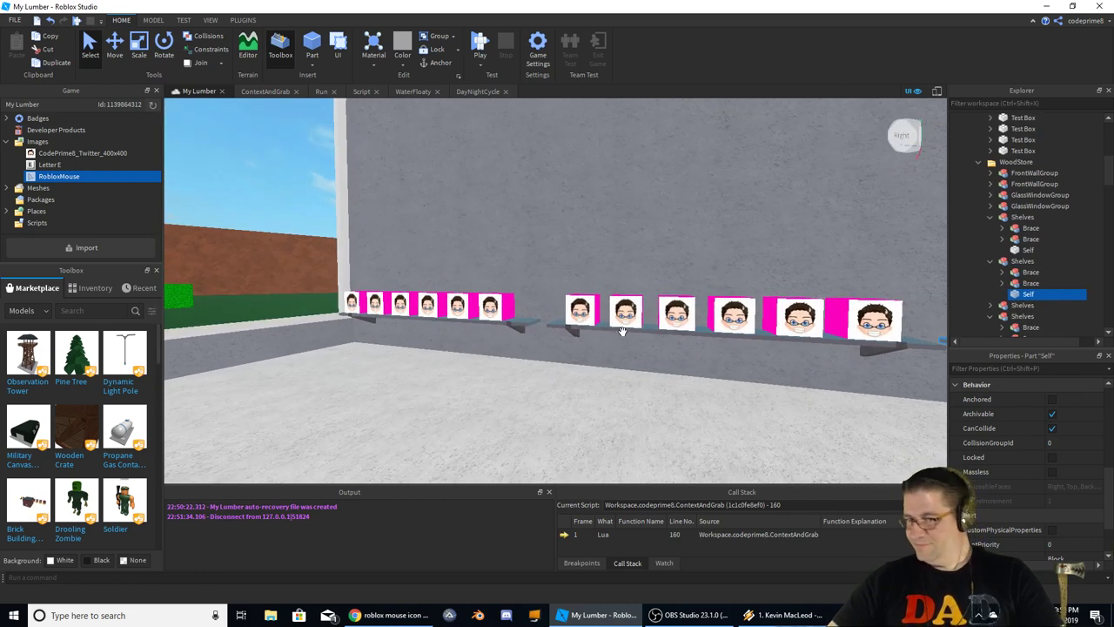
{"action": "scroll", "coordinate": [625, 327], "scroll_direction": "up", "scroll_amount": 2}
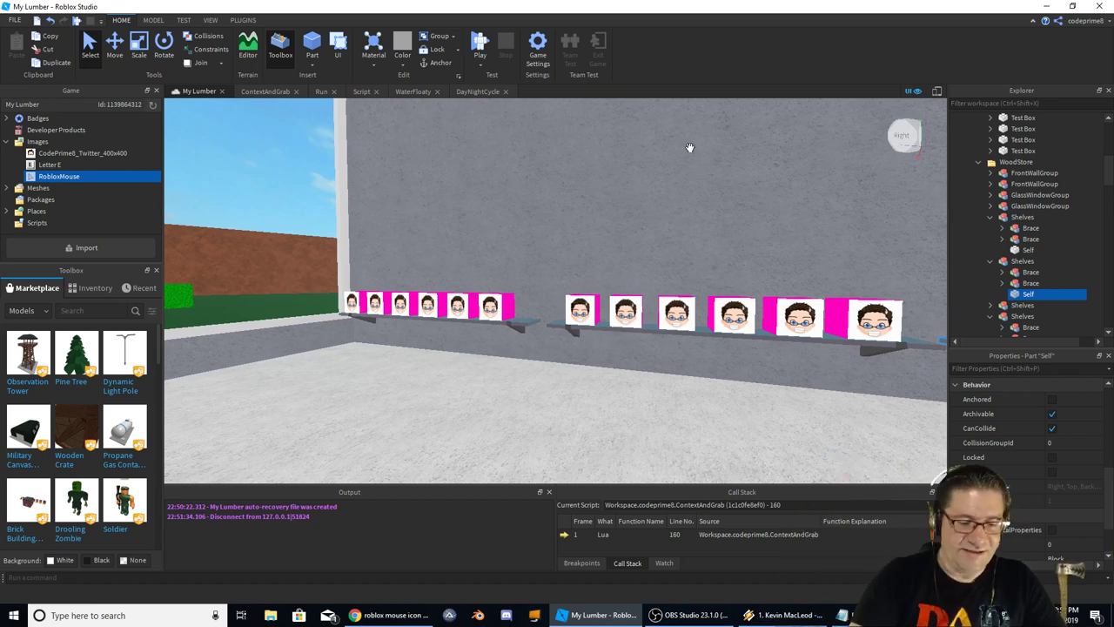
{"action": "key", "text": "F5"}
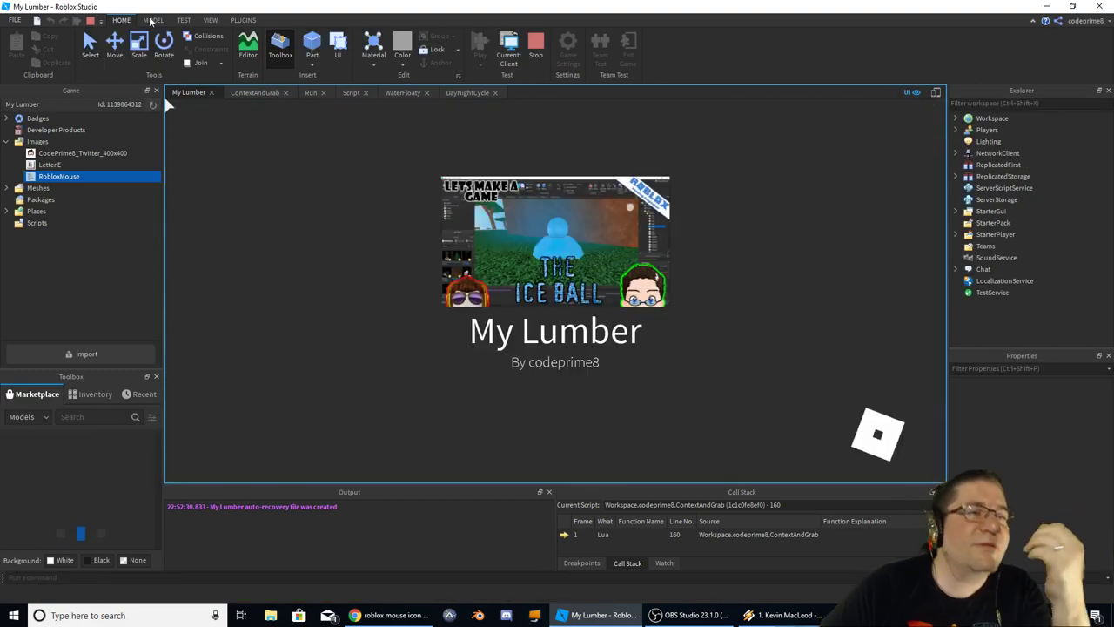
Stop the play-test and check the first Test Box's CanGrab value, which reads Pink Shot Box Test
{"action": "left_click", "coordinate": [90, 20]}
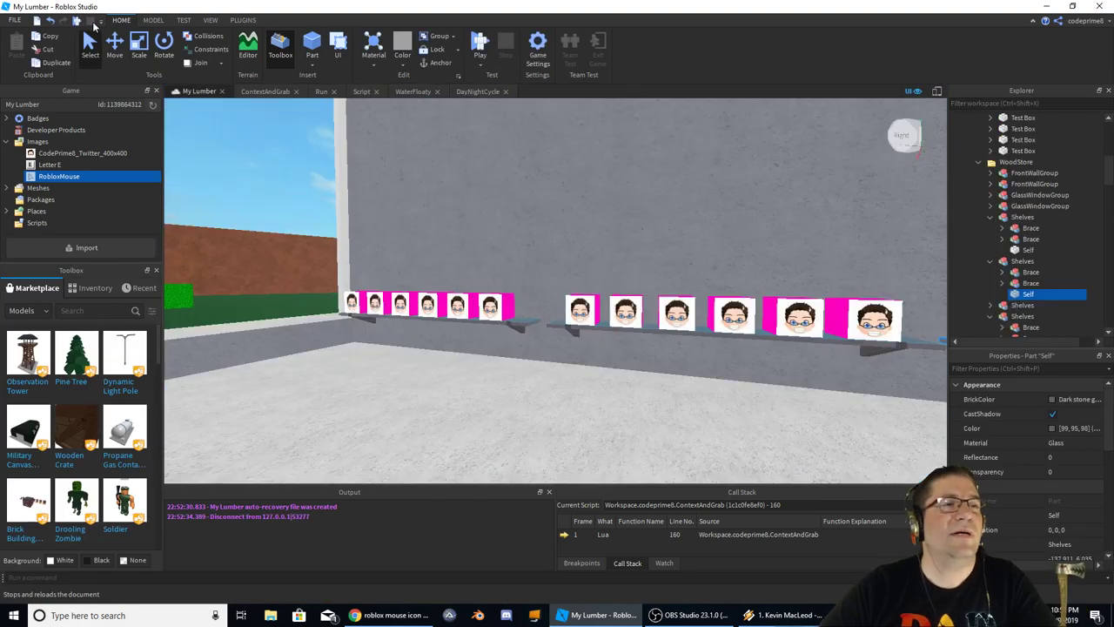
{"action": "left_click", "coordinate": [351, 302]}
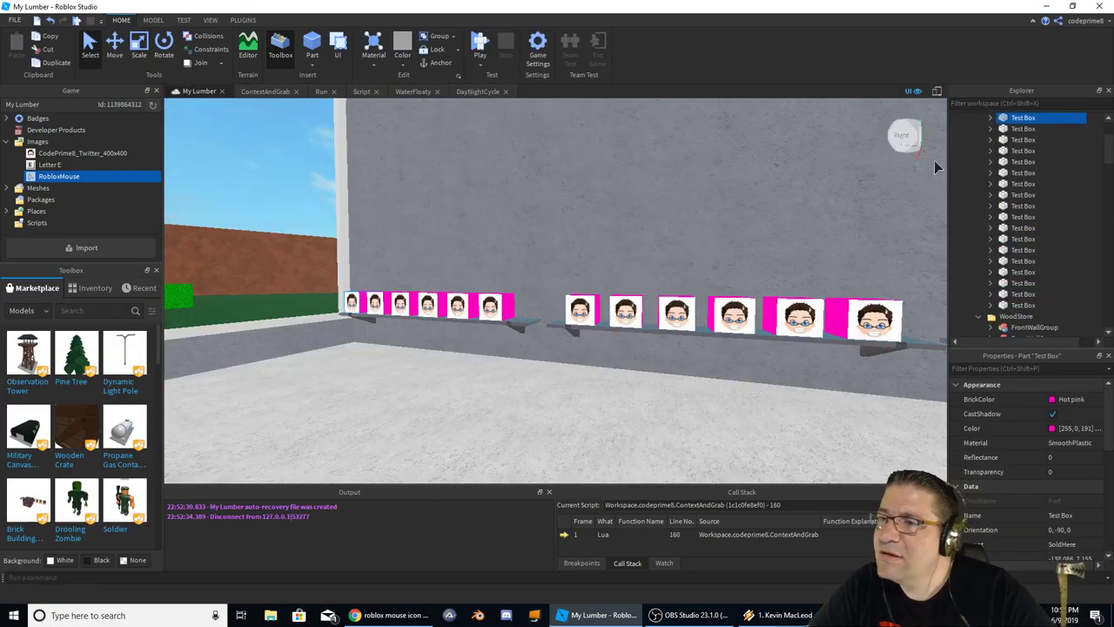
{"action": "left_click", "coordinate": [990, 118]}
{"action": "left_click", "coordinate": [1031, 130]}
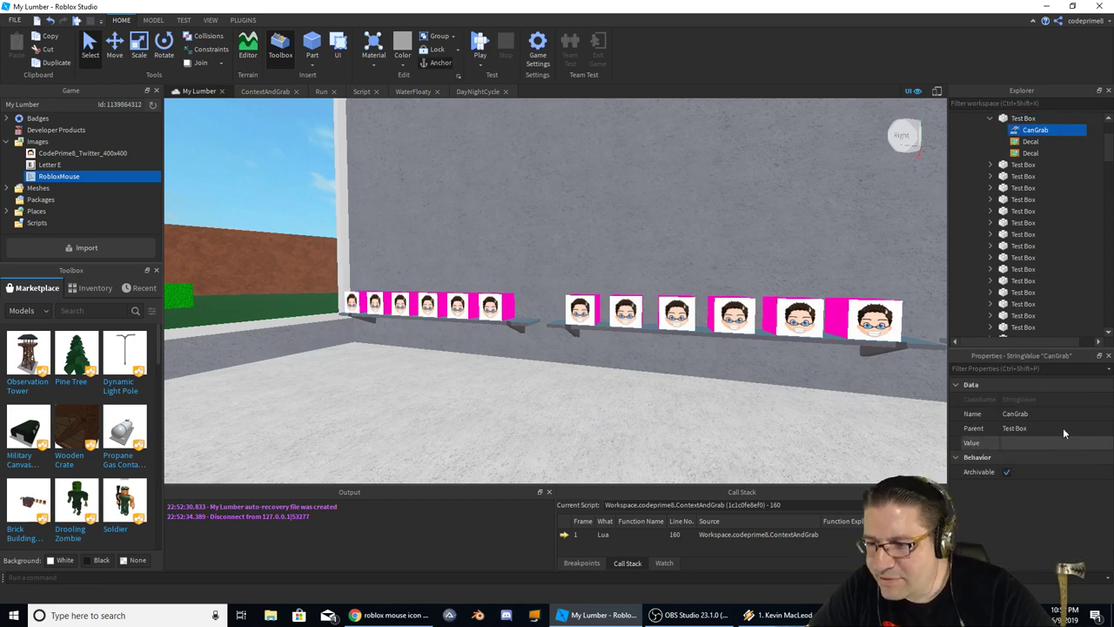
{"action": "left_click", "coordinate": [1029, 440]}
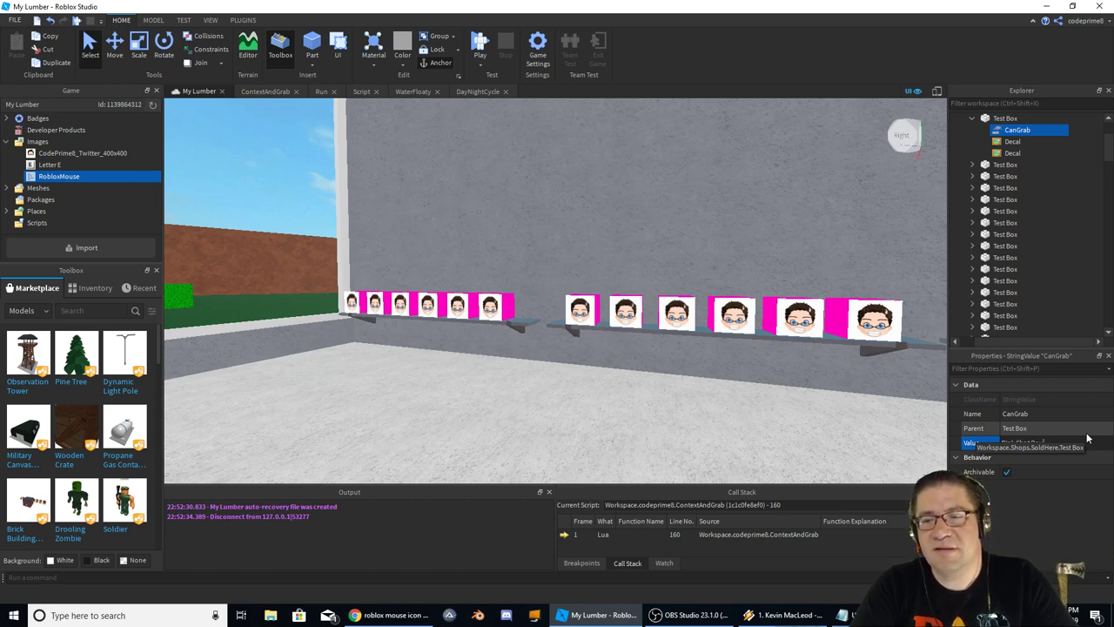
{"action": "left_click", "coordinate": [1096, 430]}
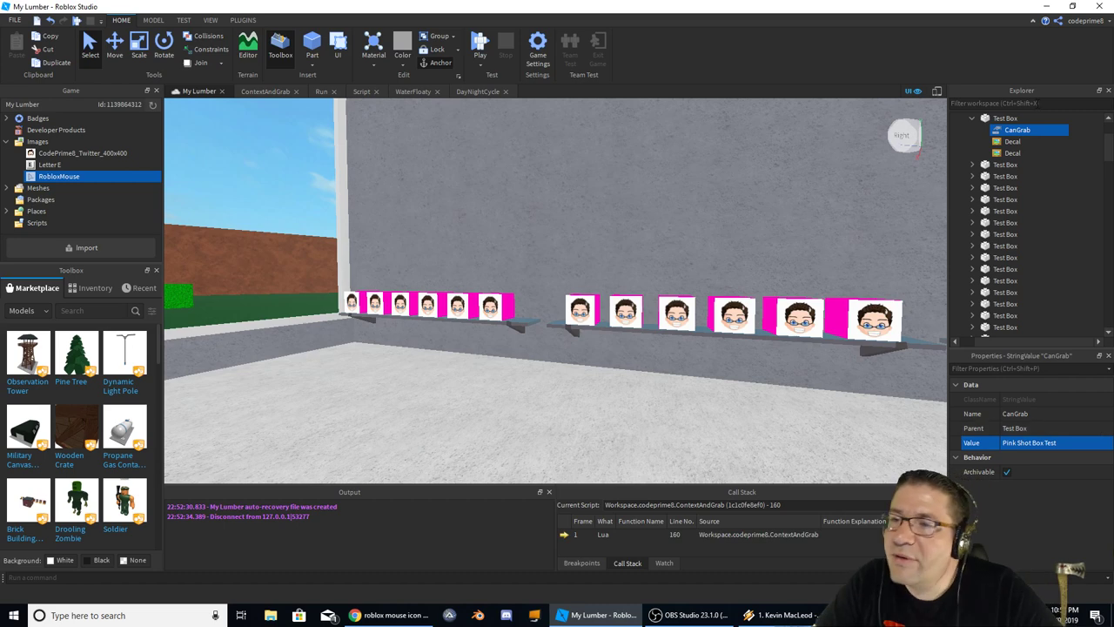
{"action": "left_click", "coordinate": [376, 302]}
Select all the extra face boxes along the shelf wall and delete them
{"action": "scroll", "coordinate": [375, 302], "scroll_direction": "down", "scroll_amount": 5}
{"action": "right_click_drag", "start_coordinate": [375, 302], "coordinate": [575, 241]}
{"action": "scroll", "coordinate": [574, 241], "scroll_direction": "up", "scroll_amount": 5}
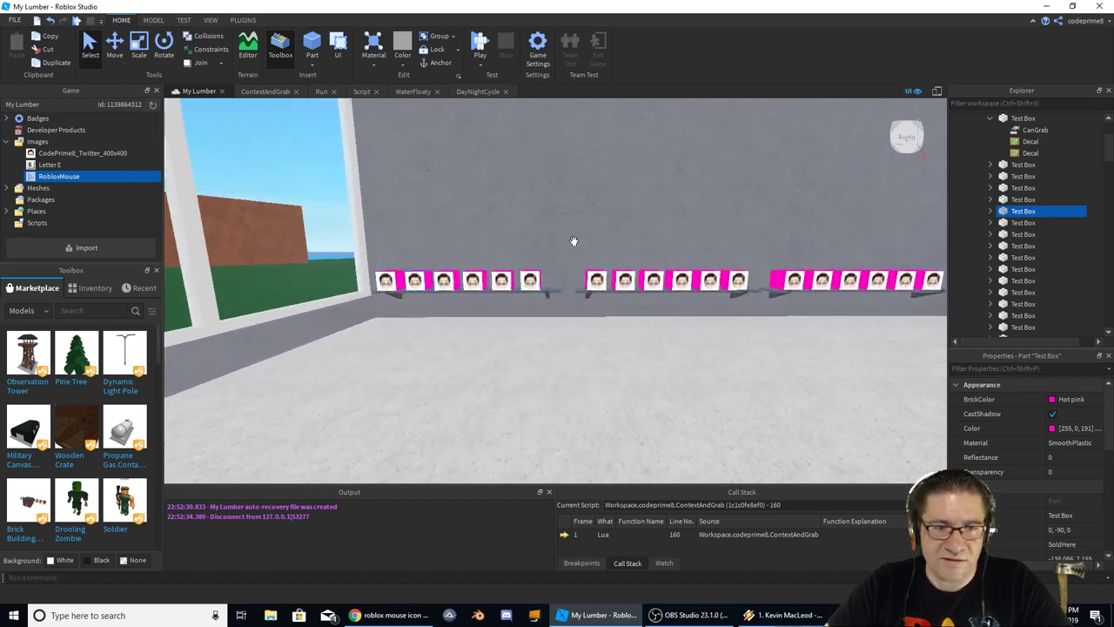
{"action": "left_click", "coordinate": [423, 289], "text": "shift"}
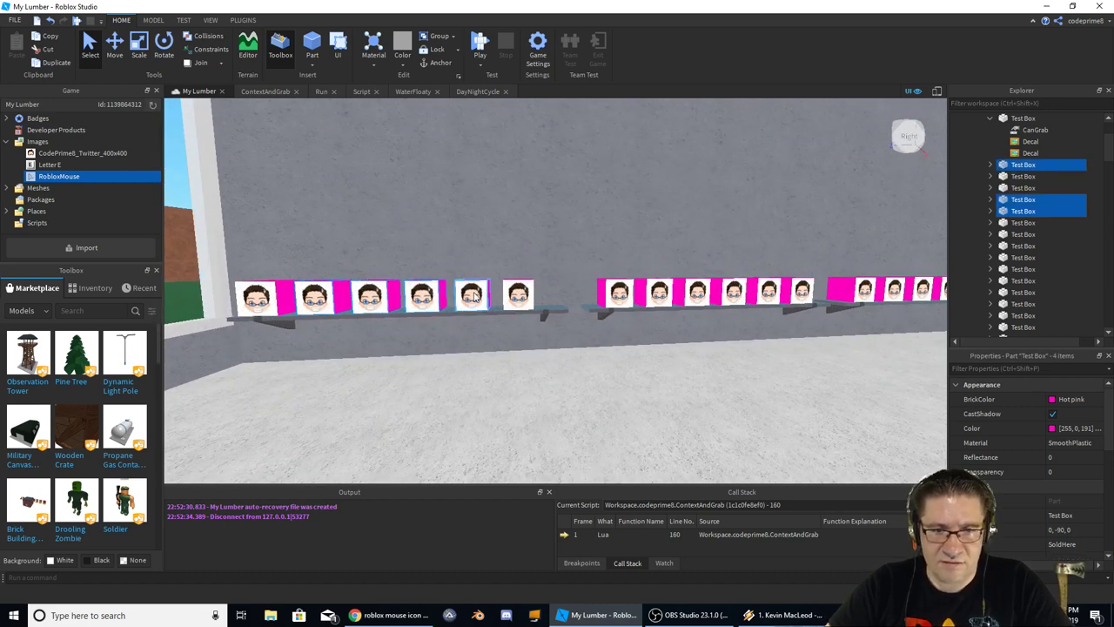
{"action": "left_click", "coordinate": [518, 294], "text": "shift"}
{"action": "left_click", "coordinate": [619, 294], "text": "shift"}
{"action": "left_click", "coordinate": [692, 292], "text": "shift"}
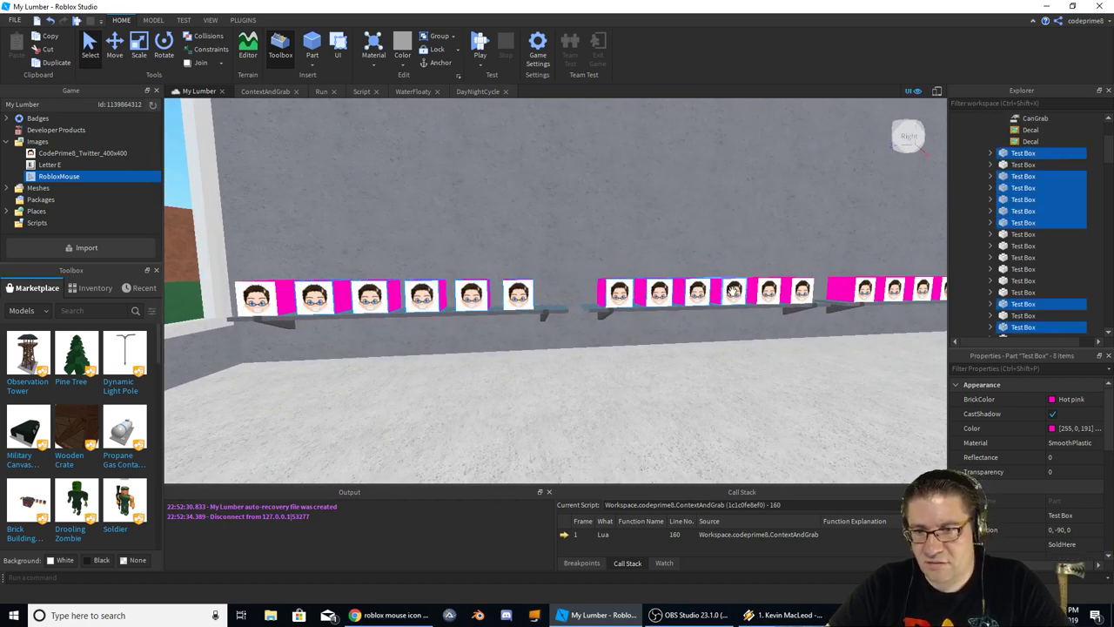
{"action": "left_click", "coordinate": [769, 291], "text": "shift"}
{"action": "left_click", "coordinate": [847, 293], "text": "shift"}
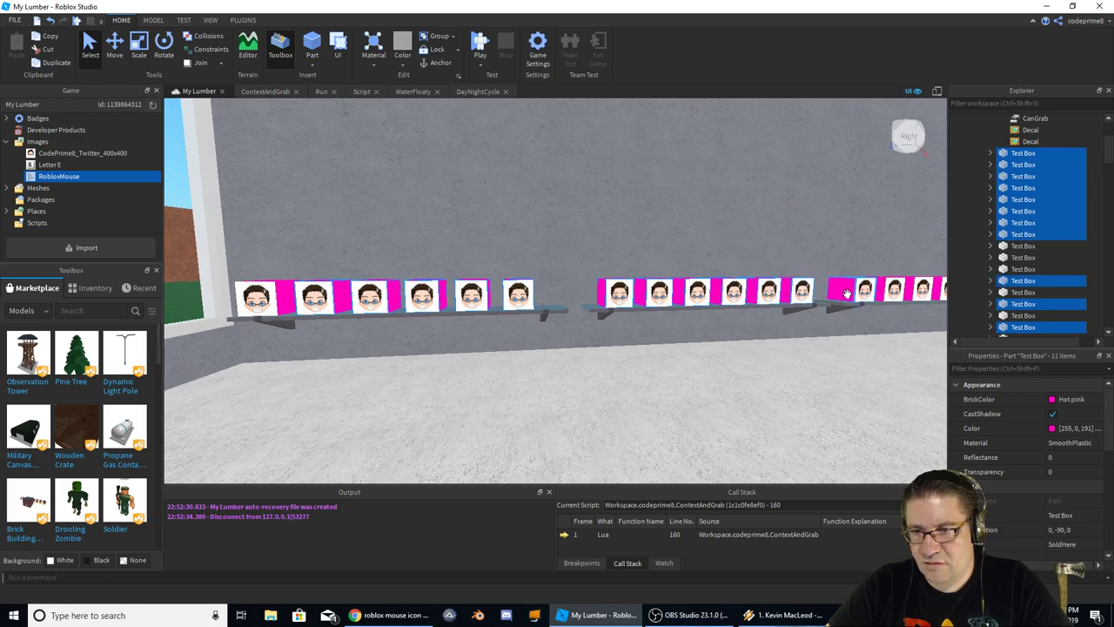
{"action": "left_click", "coordinate": [893, 289], "text": "shift"}
{"action": "key", "text": "f"}
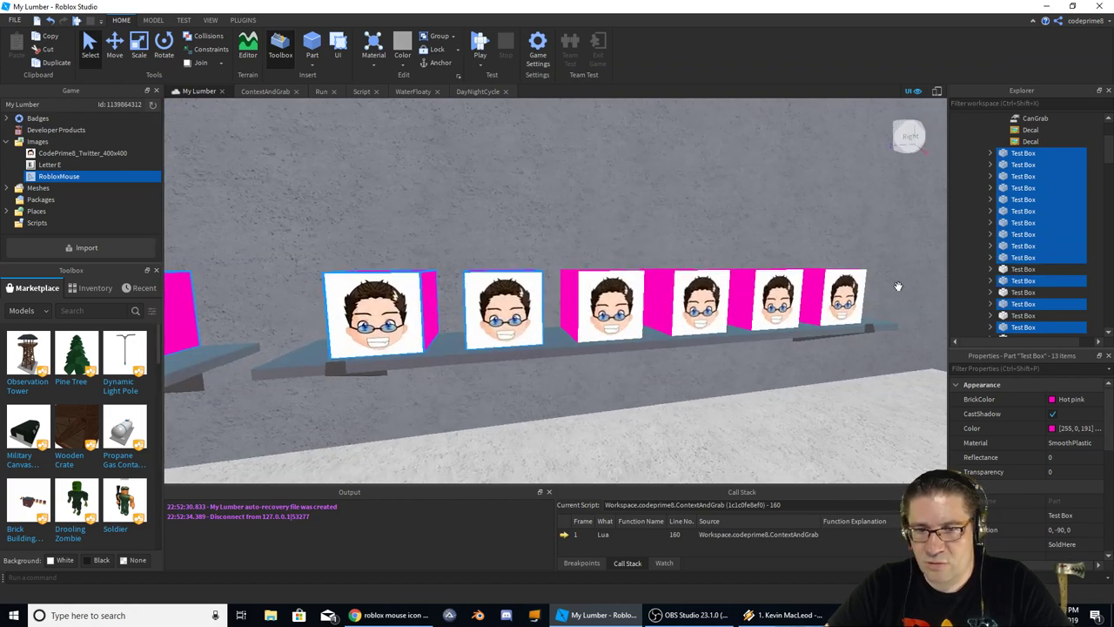
{"action": "left_click", "coordinate": [601, 300], "text": "shift"}
{"action": "left_click", "coordinate": [644, 296], "text": "shift"}
{"action": "left_click", "coordinate": [697, 296], "text": "shift"}
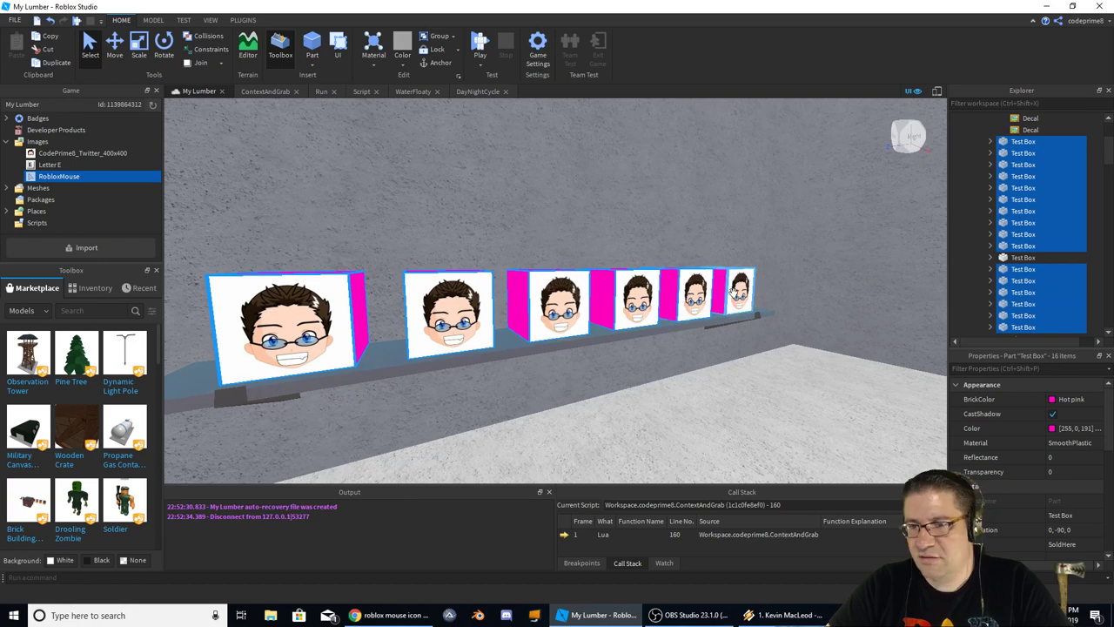
{"action": "left_click", "coordinate": [740, 292], "text": "shift"}
{"action": "key", "text": "Delete"}
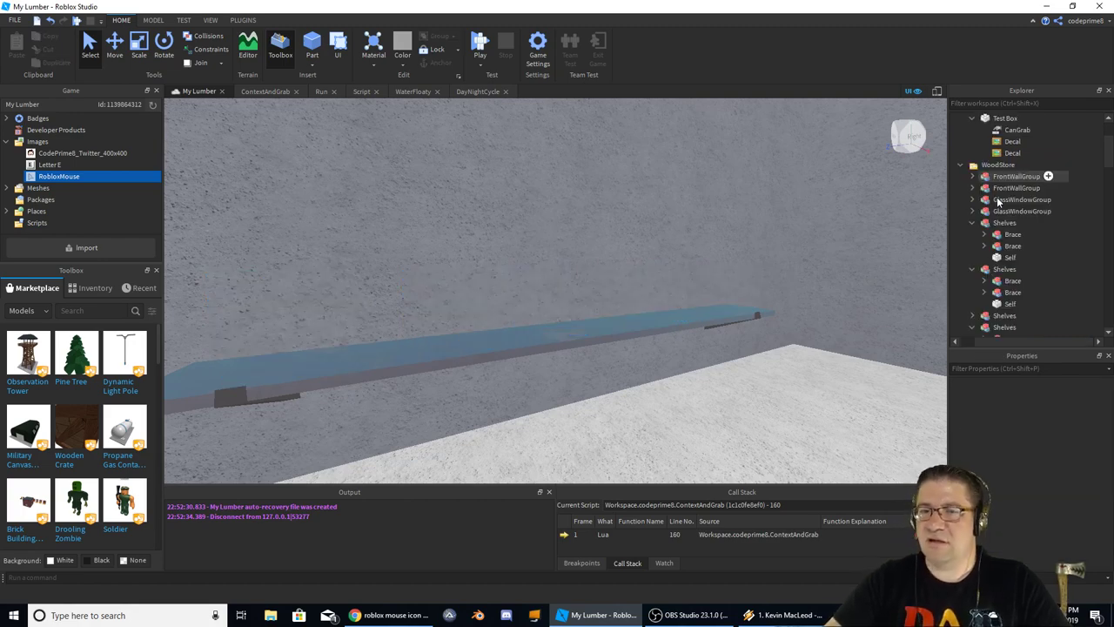
Duplicate the remaining pink face box and place the copy beside it using the Move tool
{"action": "right_click_drag", "start_coordinate": [677, 226], "coordinate": [677, 227]}
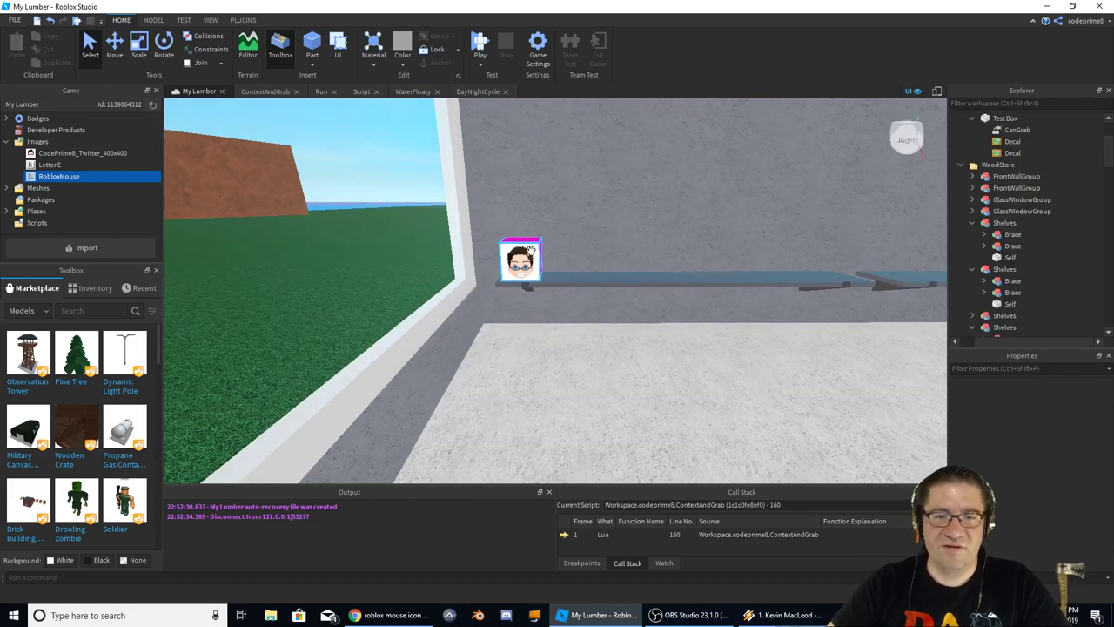
{"action": "left_click", "coordinate": [519, 261]}
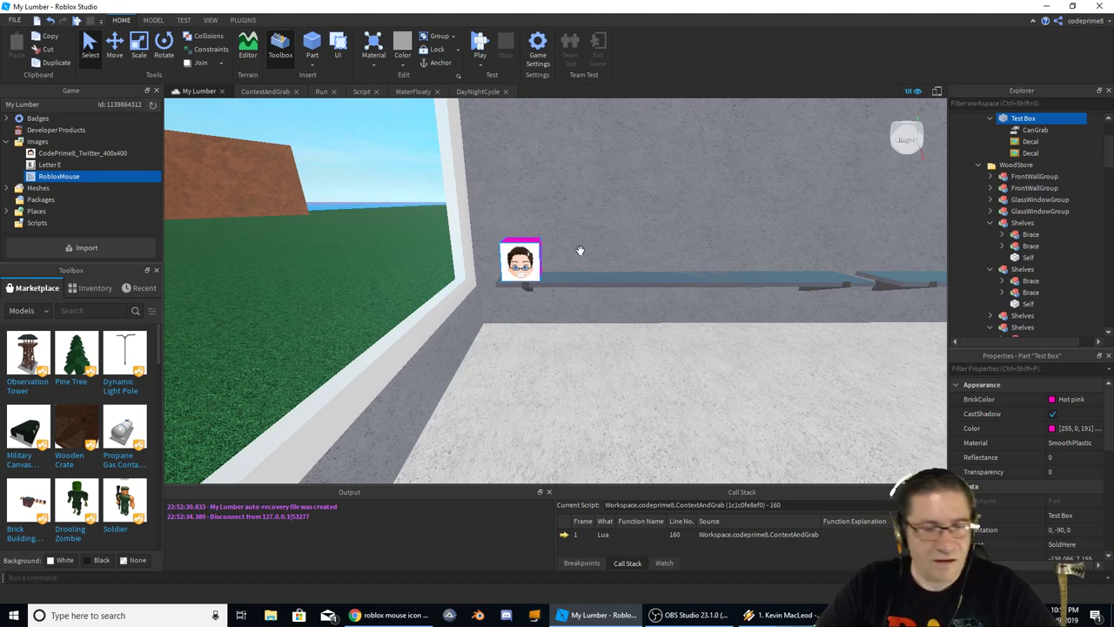
{"action": "key", "text": "ctrl+d"}
{"action": "left_click_drag", "start_coordinate": [519, 261], "coordinate": [586, 260]}
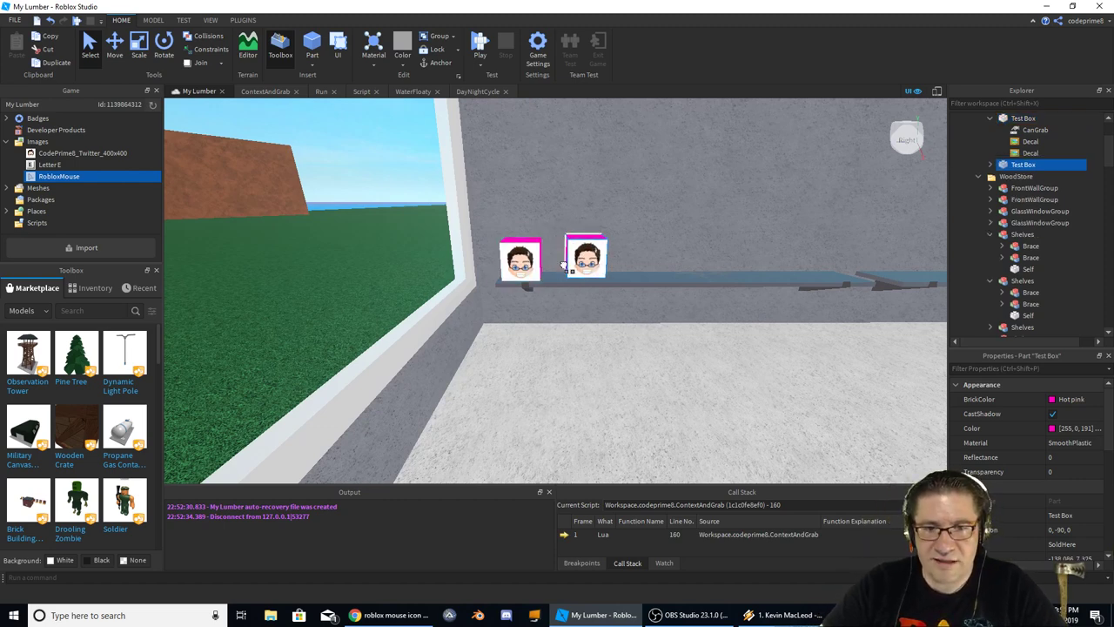
{"action": "key", "text": "ctrl+z"}
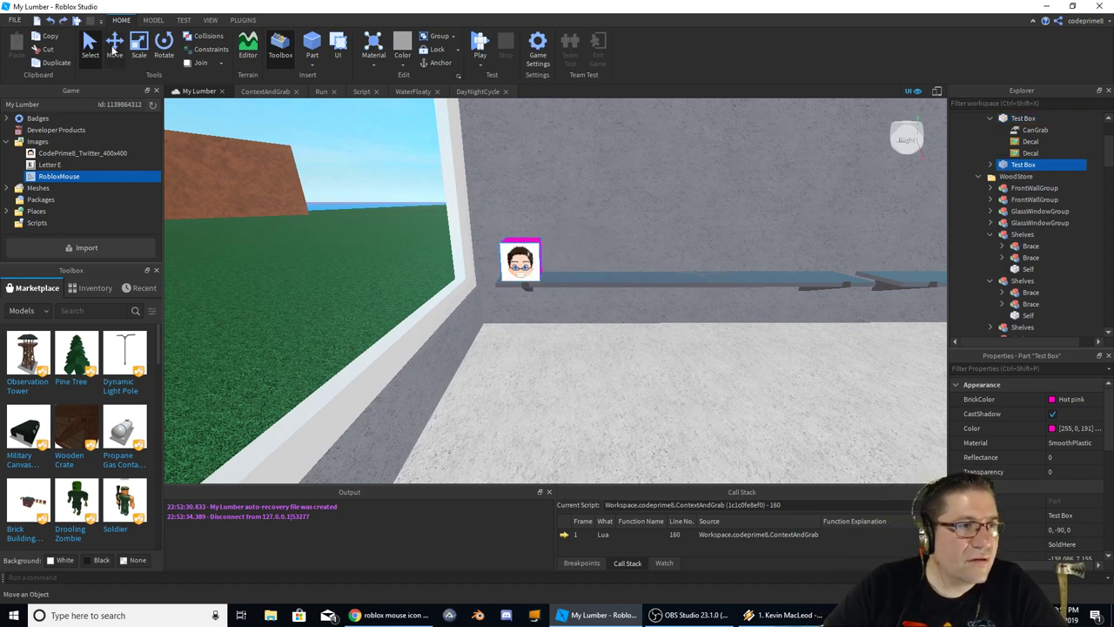
{"action": "left_click", "coordinate": [114, 48]}
{"action": "key", "text": "ctrl+d"}
{"action": "left_click_drag", "start_coordinate": [572, 258], "coordinate": [619, 261]}
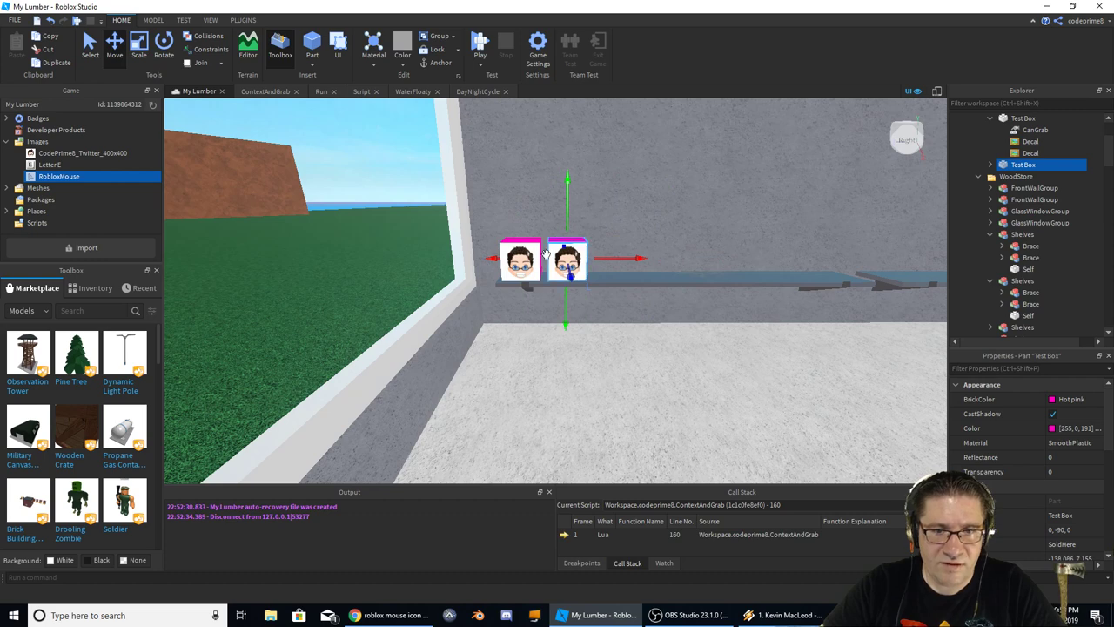
Duplicate both pink face boxes and shift the copies along the depth axis
{"action": "left_click", "coordinate": [540, 356]}
{"action": "left_click", "coordinate": [519, 263]}
{"action": "left_click", "coordinate": [579, 265], "text": "ctrl"}
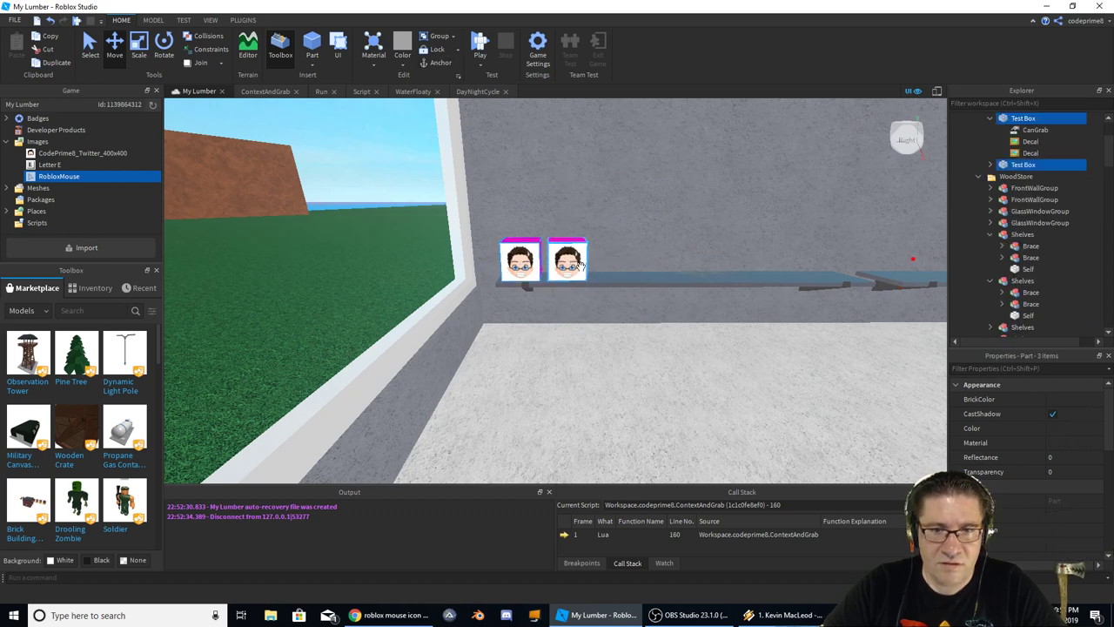
{"action": "key", "text": "ctrl+d"}
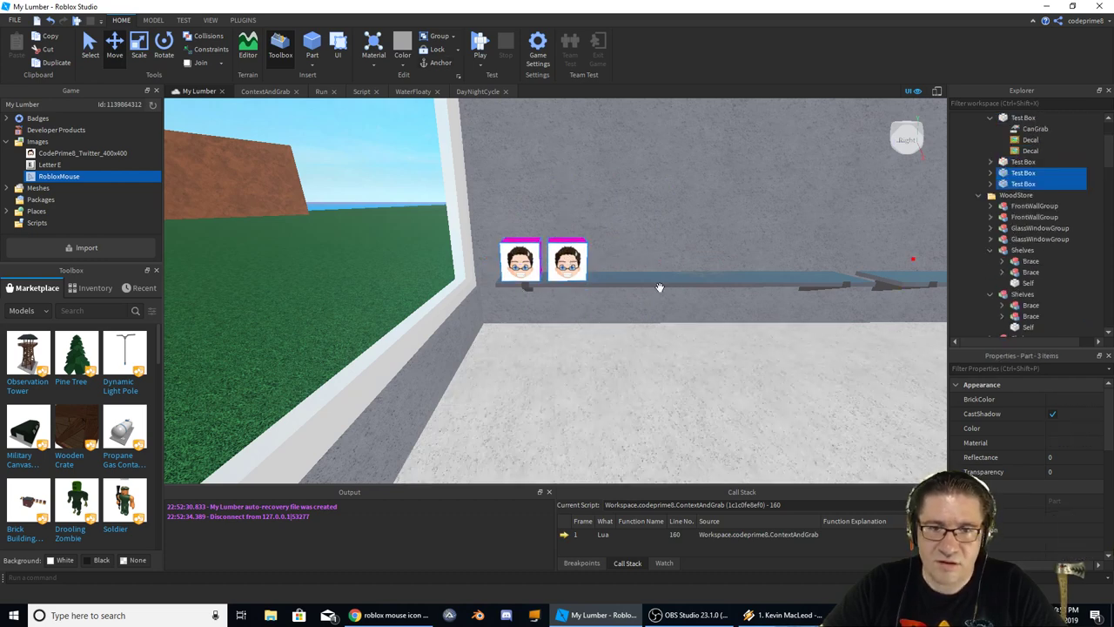
{"action": "right_click_drag", "start_coordinate": [623, 304], "coordinate": [623, 304]}
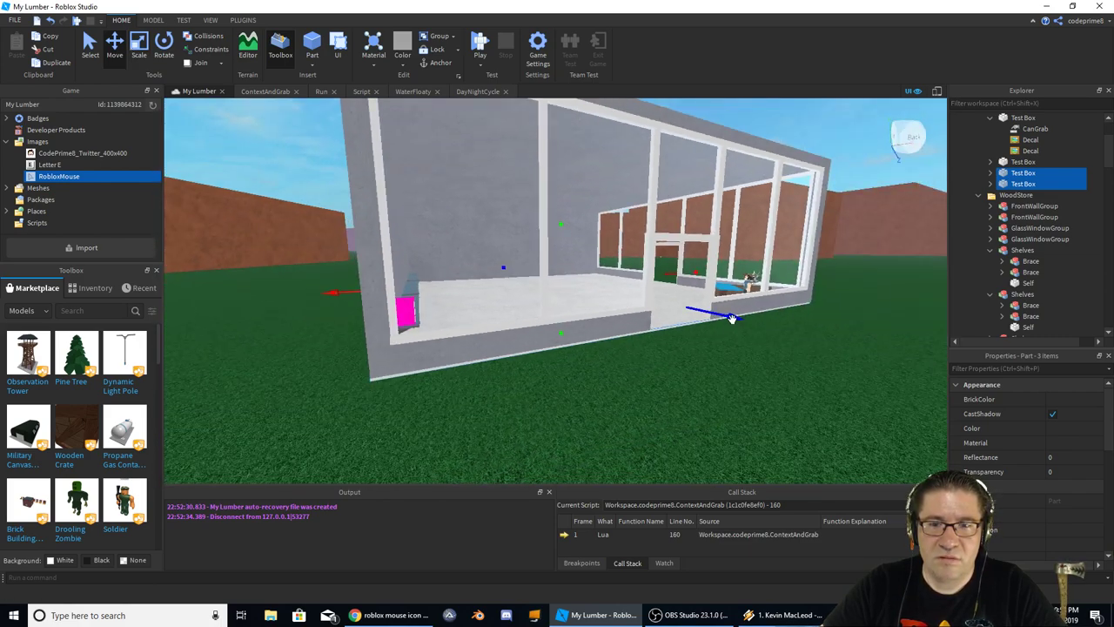
{"action": "left_click_drag", "start_coordinate": [732, 319], "coordinate": [880, 452]}
{"action": "scroll", "coordinate": [896, 445], "scroll_direction": "down", "scroll_amount": 3}
{"action": "left_click", "coordinate": [897, 442]}
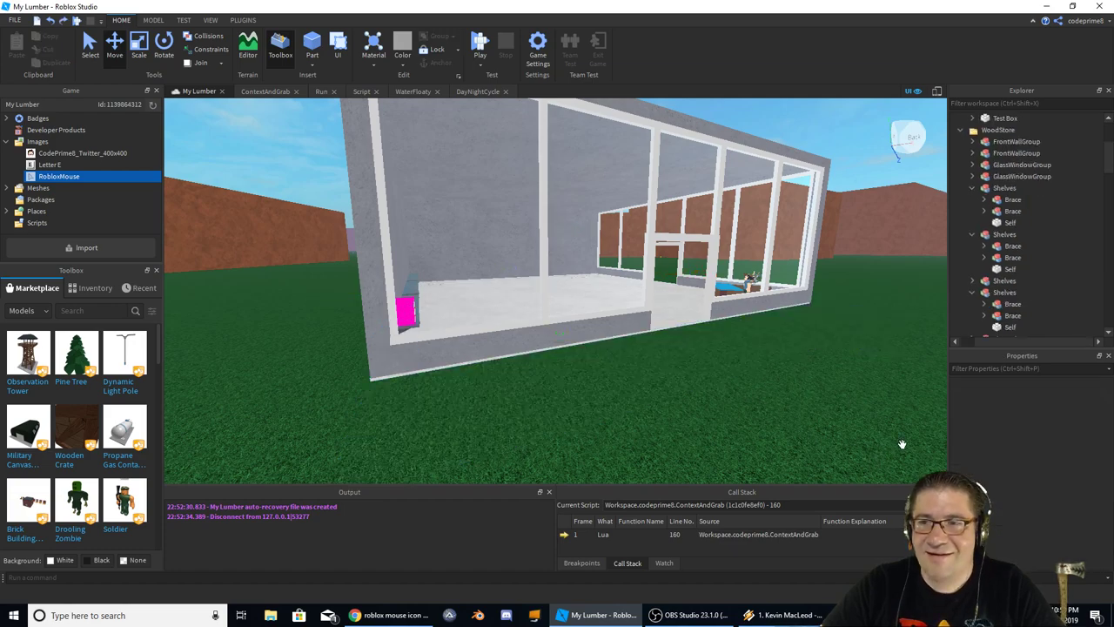
{"action": "right_click_drag", "start_coordinate": [903, 442], "coordinate": [880, 429]}
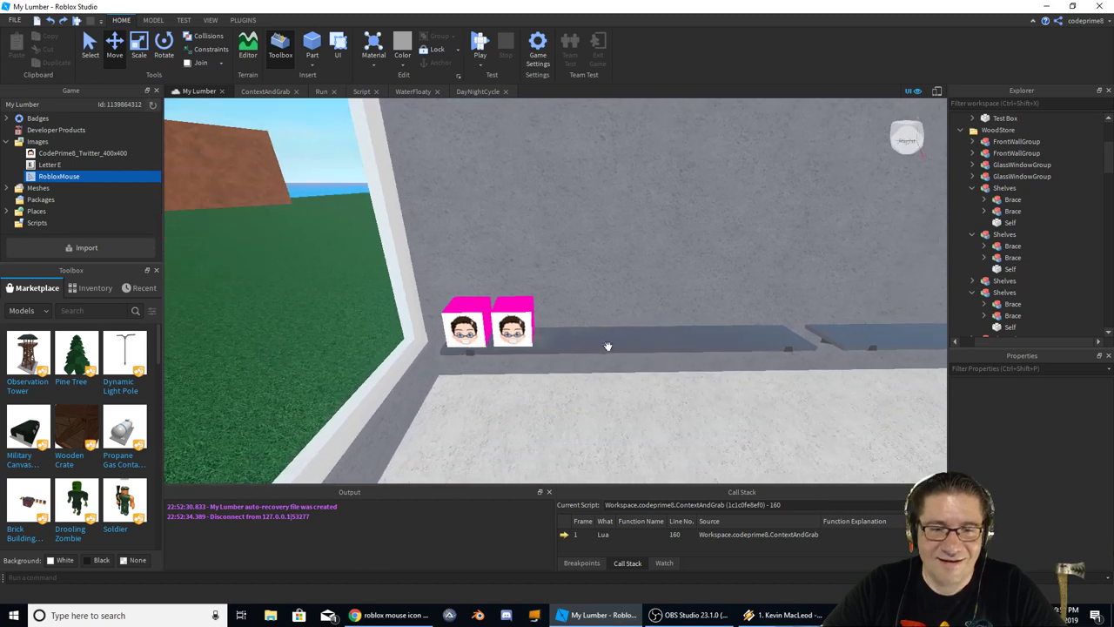
Duplicate the pair of face boxes and move the copies right to lengthen the shelf row
{"action": "left_click", "coordinate": [509, 326]}
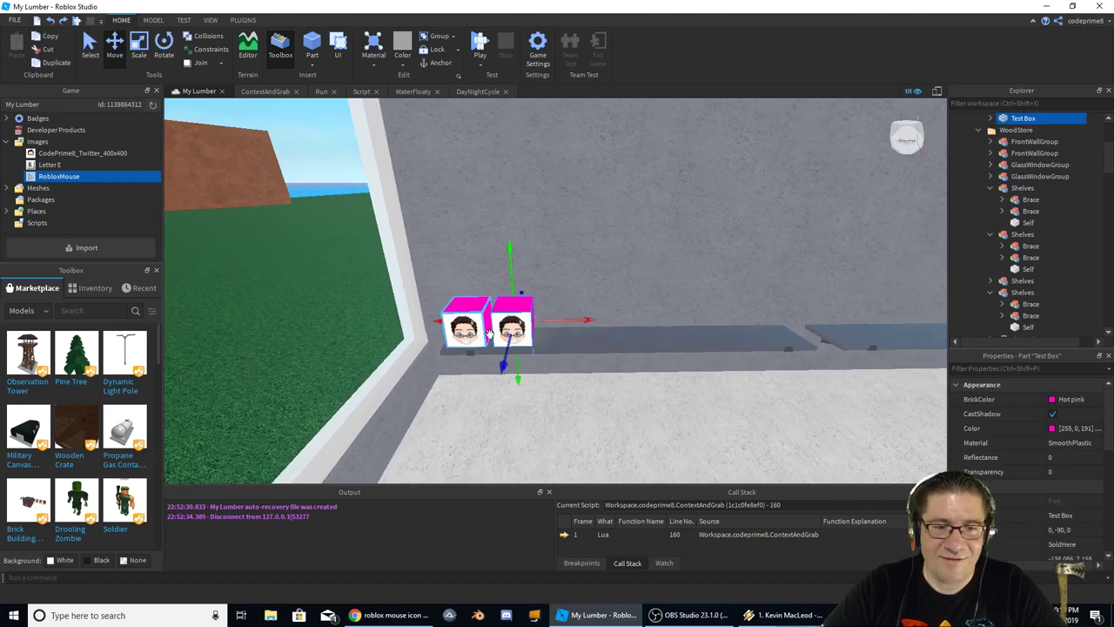
{"action": "right_click_drag", "start_coordinate": [477, 347], "coordinate": [522, 314]}
{"action": "scroll", "coordinate": [557, 314], "scroll_direction": "up", "scroll_amount": 3}
{"action": "scroll", "coordinate": [581, 300], "scroll_direction": "down", "scroll_amount": 2}
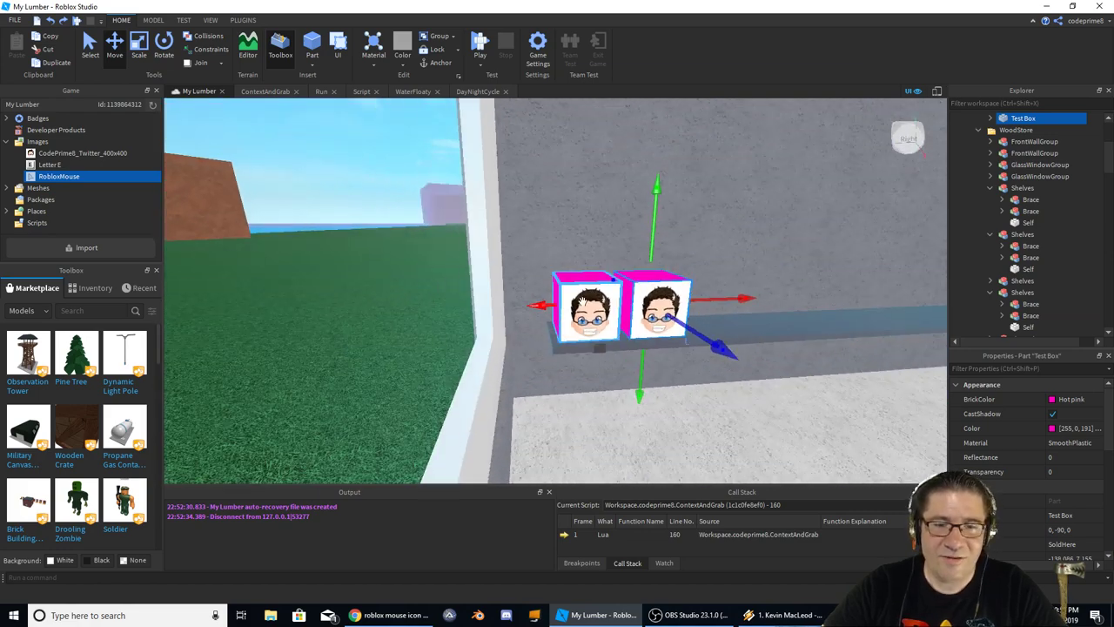
{"action": "left_click", "coordinate": [590, 336]}
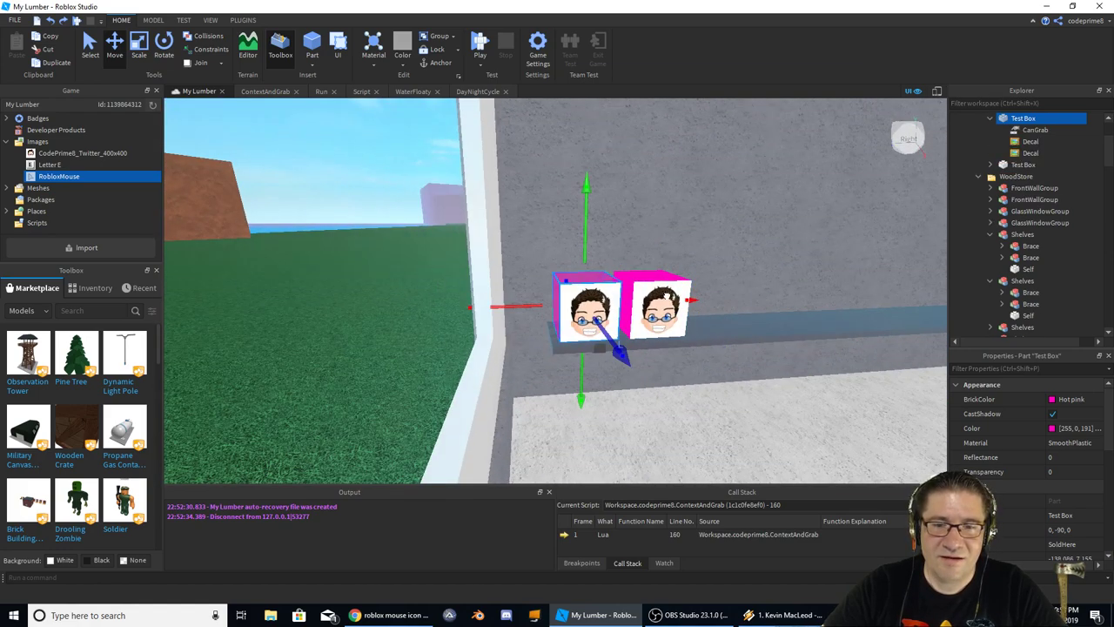
{"action": "left_click", "coordinate": [643, 290], "text": "ctrl"}
{"action": "key", "text": "d"}
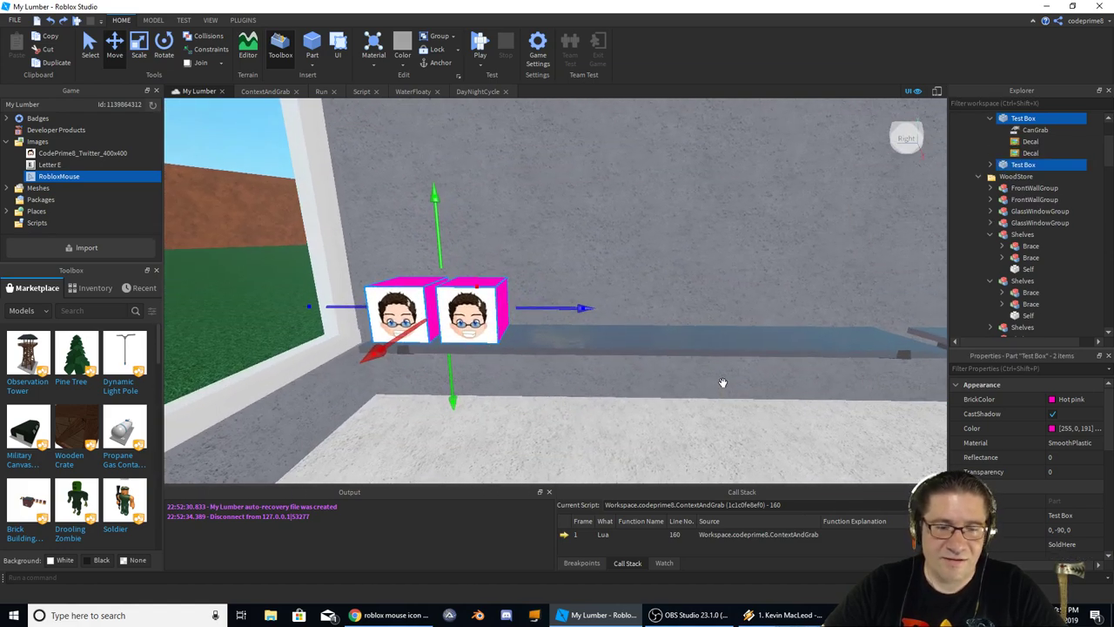
{"action": "key", "text": "ctrl+d"}
{"action": "left_click_drag", "start_coordinate": [582, 308], "coordinate": [811, 324]}
{"action": "key", "text": "ctrl+d"}
{"action": "key", "text": "ctrl+d"}
{"action": "key", "text": "d"}
{"action": "scroll", "coordinate": [811, 324], "scroll_direction": "down", "scroll_amount": 5}
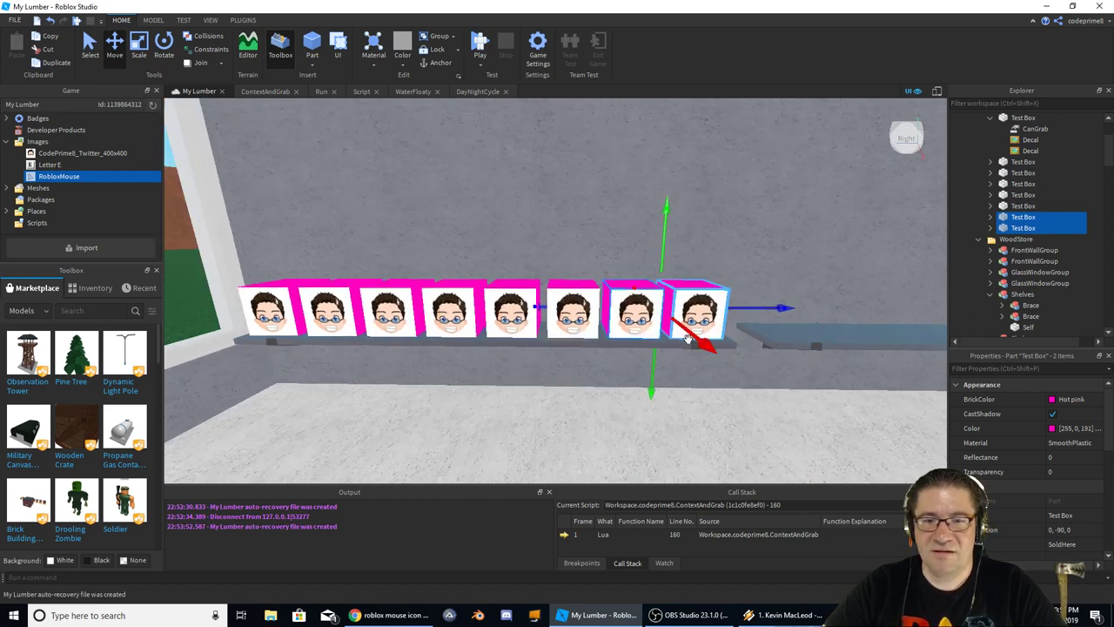
{"action": "scroll", "coordinate": [643, 303], "scroll_direction": "up", "scroll_amount": 1}
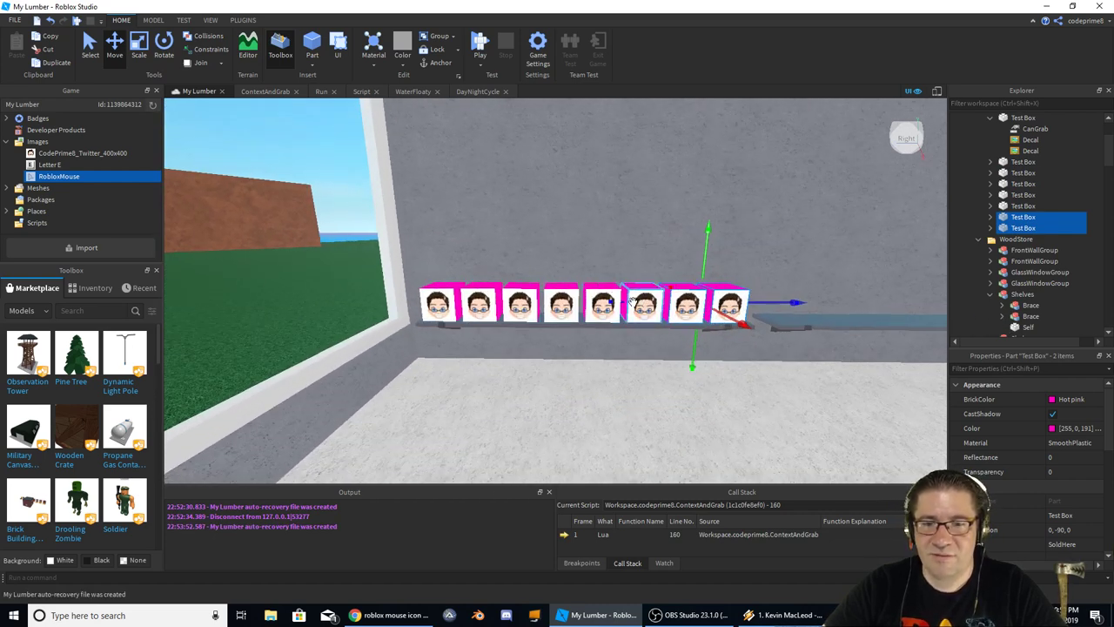
Select the row of eight face boxes and copy it onto the next shelf section
{"action": "left_click", "coordinate": [727, 305]}
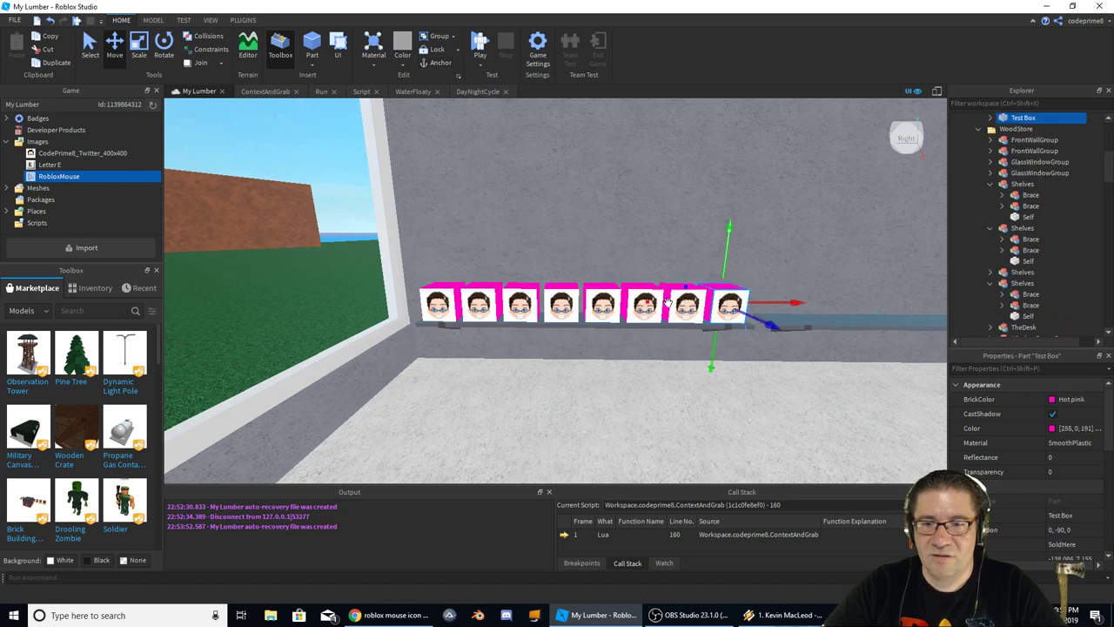
{"action": "scroll", "coordinate": [680, 303], "scroll_direction": "up", "scroll_amount": 2}
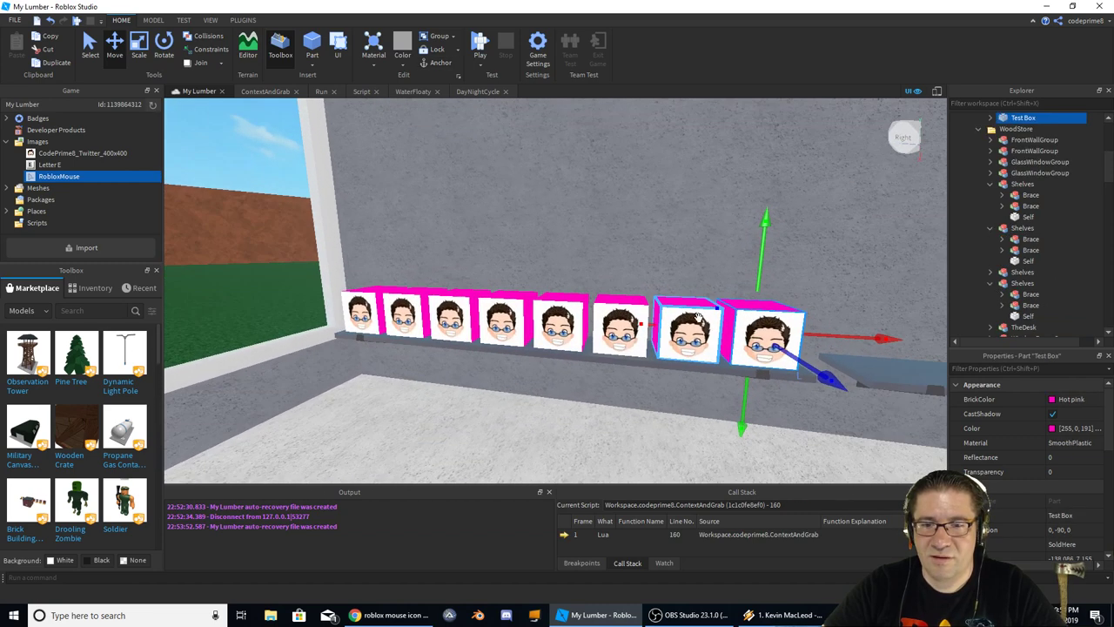
{"action": "left_click", "coordinate": [357, 300]}
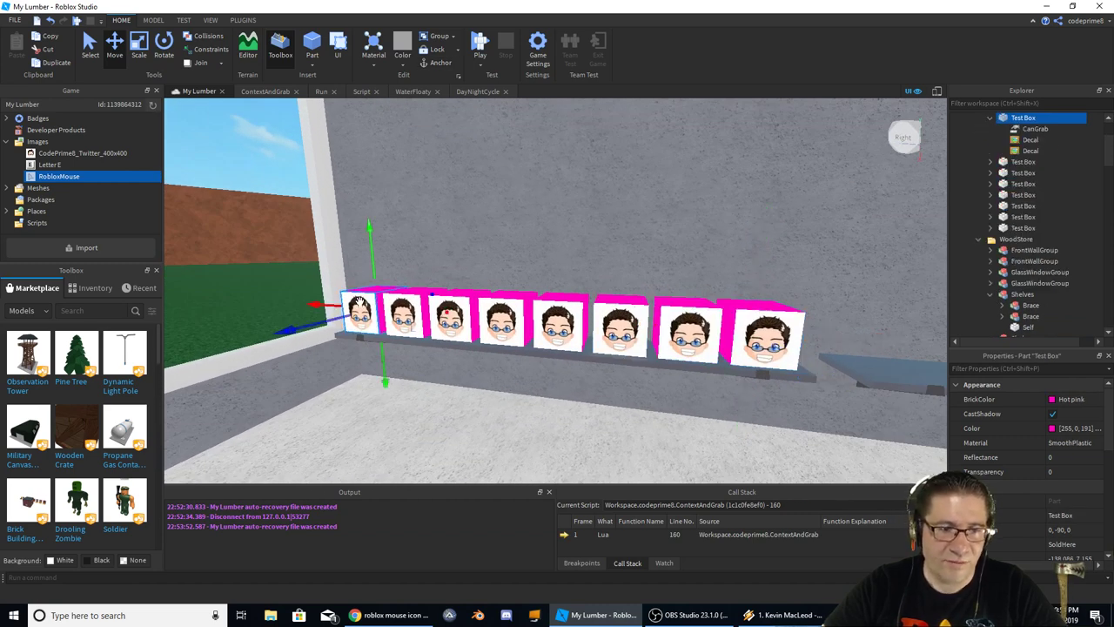
{"action": "left_click", "coordinate": [505, 315], "text": "ctrl"}
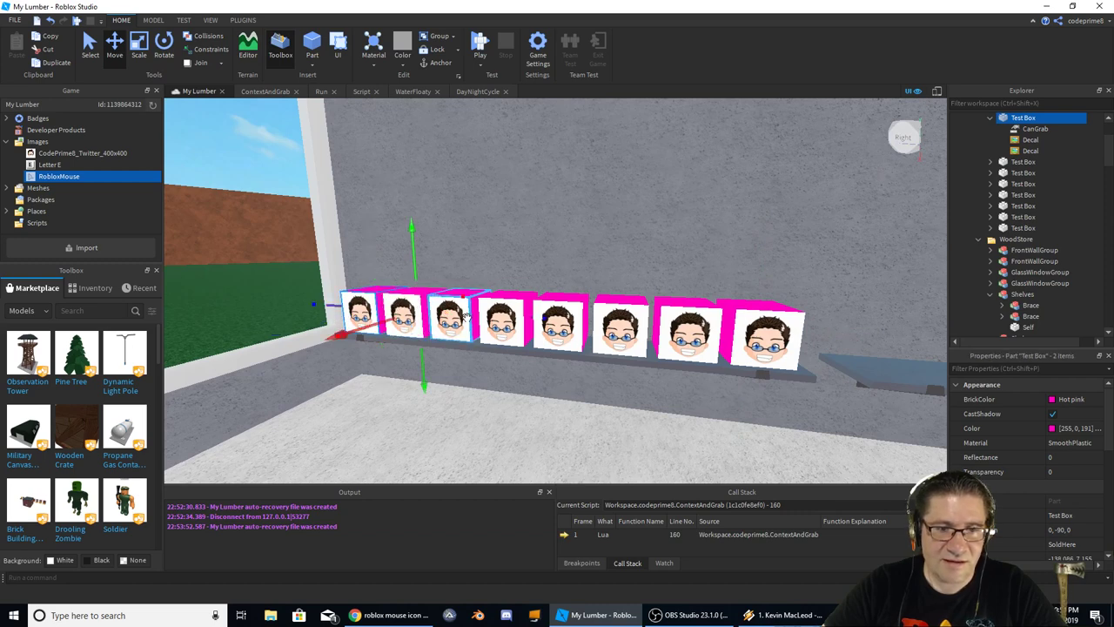
{"action": "left_click", "coordinate": [458, 320], "text": "ctrl"}
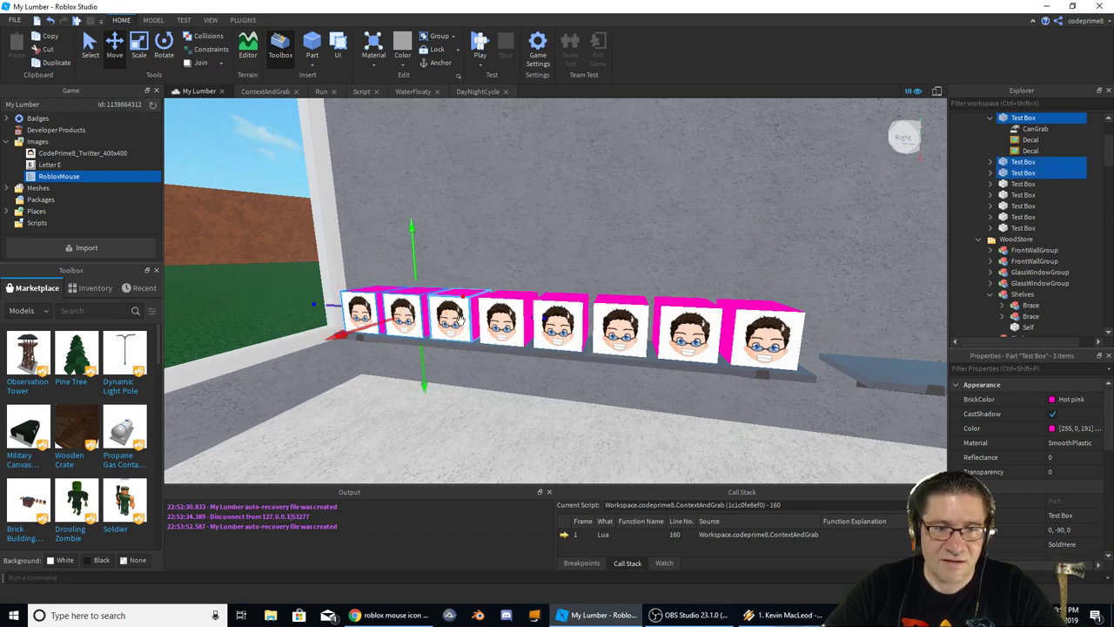
{"action": "left_click", "coordinate": [557, 327], "text": "ctrl"}
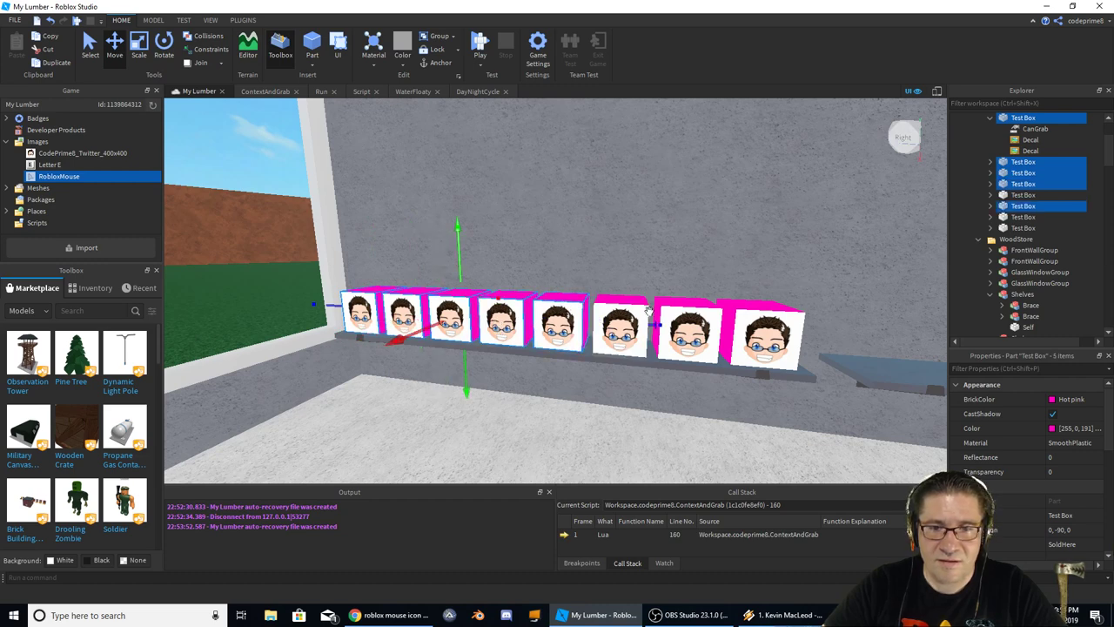
{"action": "left_click", "coordinate": [622, 326], "text": "ctrl"}
{"action": "left_click", "coordinate": [688, 330], "text": "ctrl"}
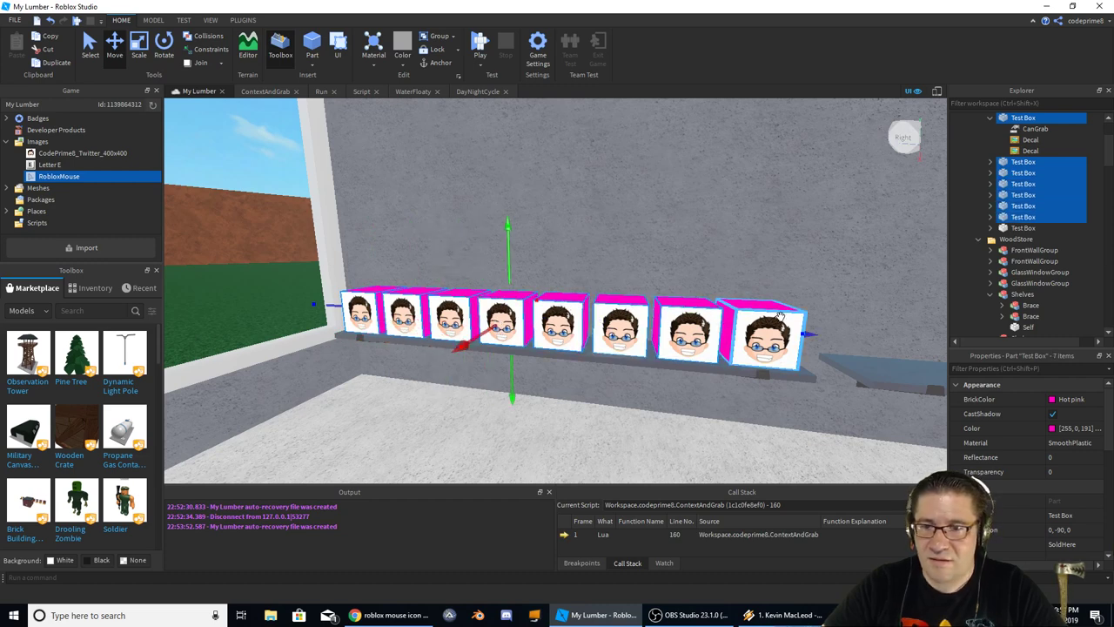
{"action": "left_click", "coordinate": [762, 335], "text": "ctrl"}
{"action": "right_click_drag", "start_coordinate": [638, 305], "coordinate": [614, 303]}
{"action": "scroll", "coordinate": [615, 304], "scroll_direction": "up", "scroll_amount": 3}
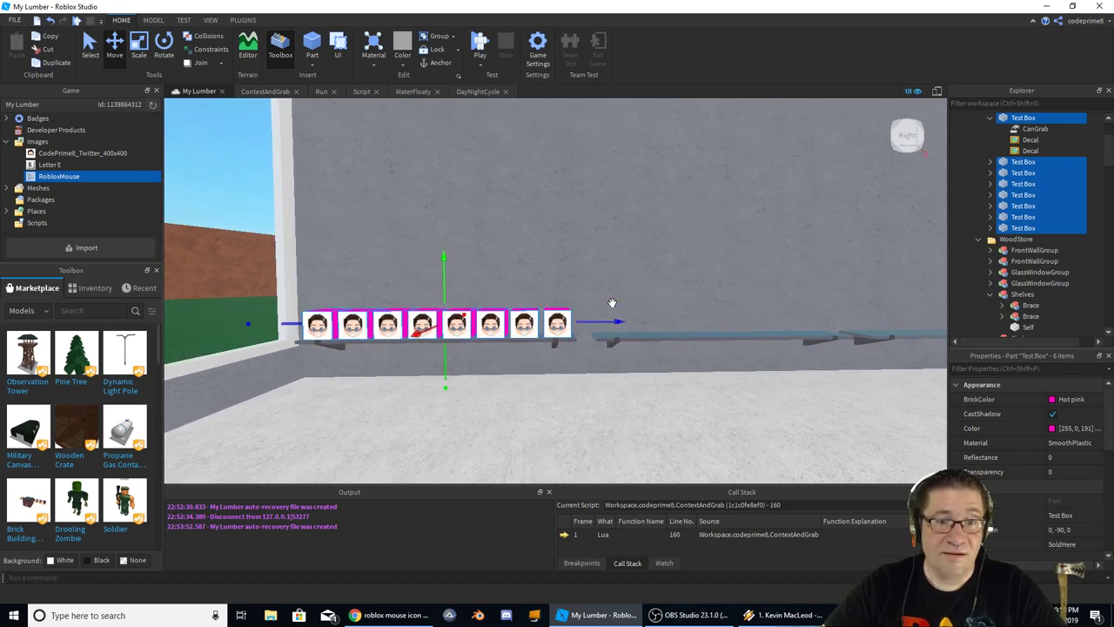
{"action": "key", "text": "ctrl+d"}
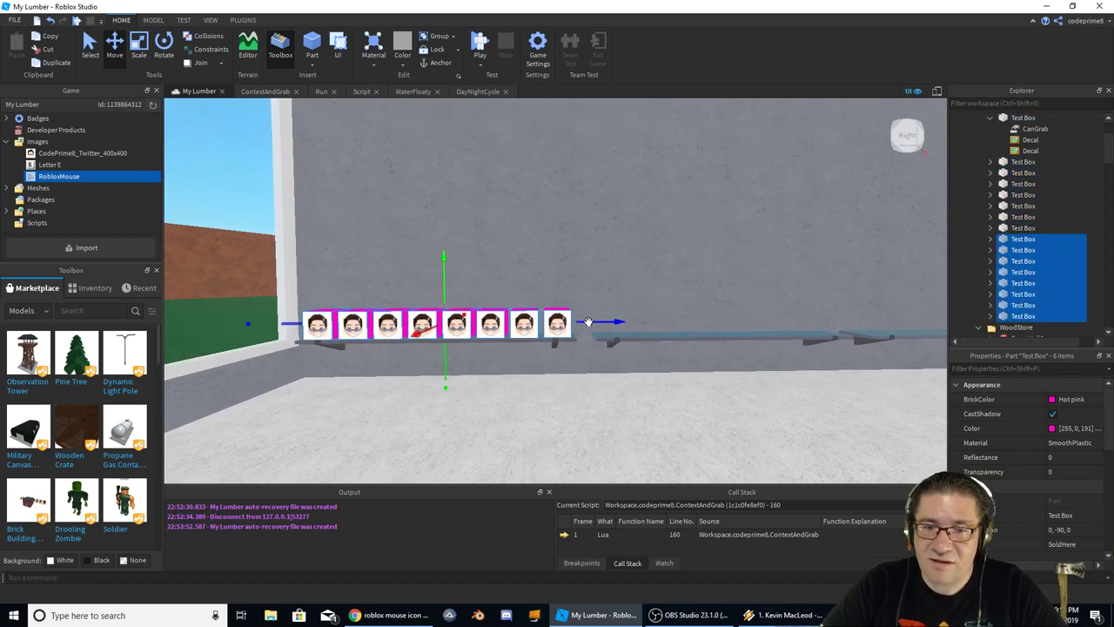
{"action": "left_click_drag", "start_coordinate": [589, 322], "coordinate": [859, 322]}
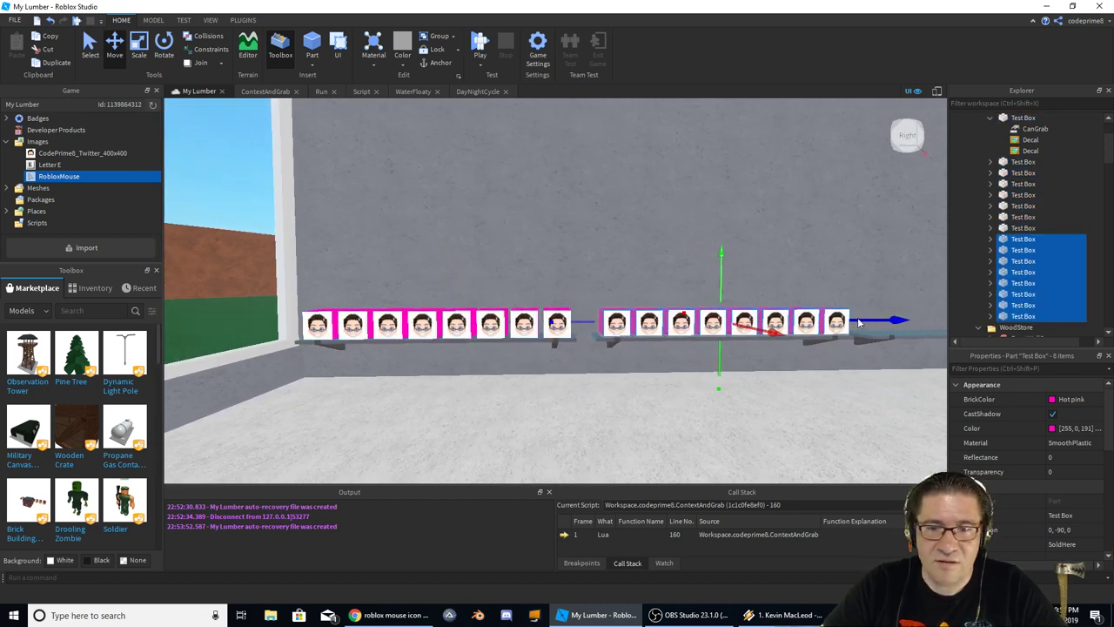
Add another copy of the eight boxes at the row's end, then start a play-test
{"action": "key", "text": "d"}
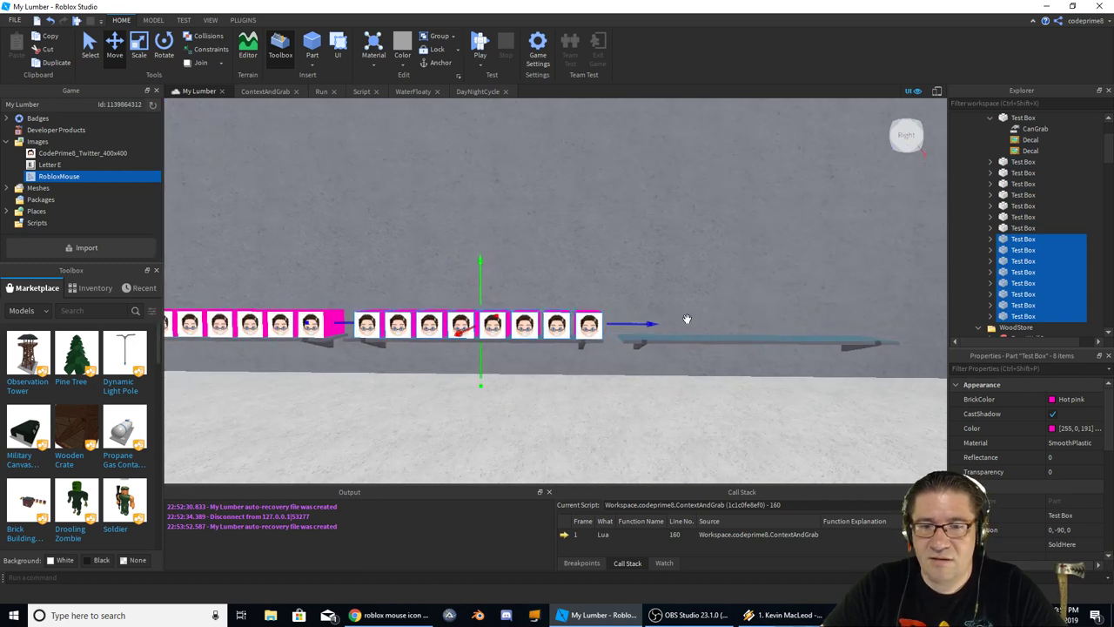
{"action": "left_click_drag", "start_coordinate": [638, 327], "coordinate": [923, 328]}
{"action": "key", "text": "ctrl+d"}
{"action": "right_click_drag", "start_coordinate": [823, 423], "coordinate": [825, 424]}
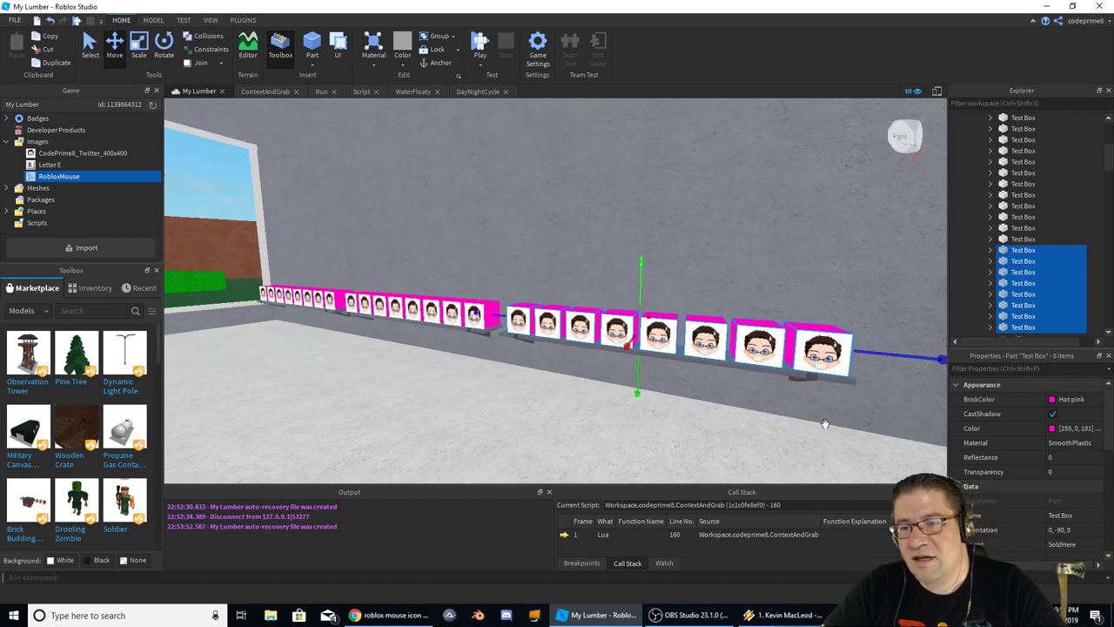
{"action": "key", "text": "d"}
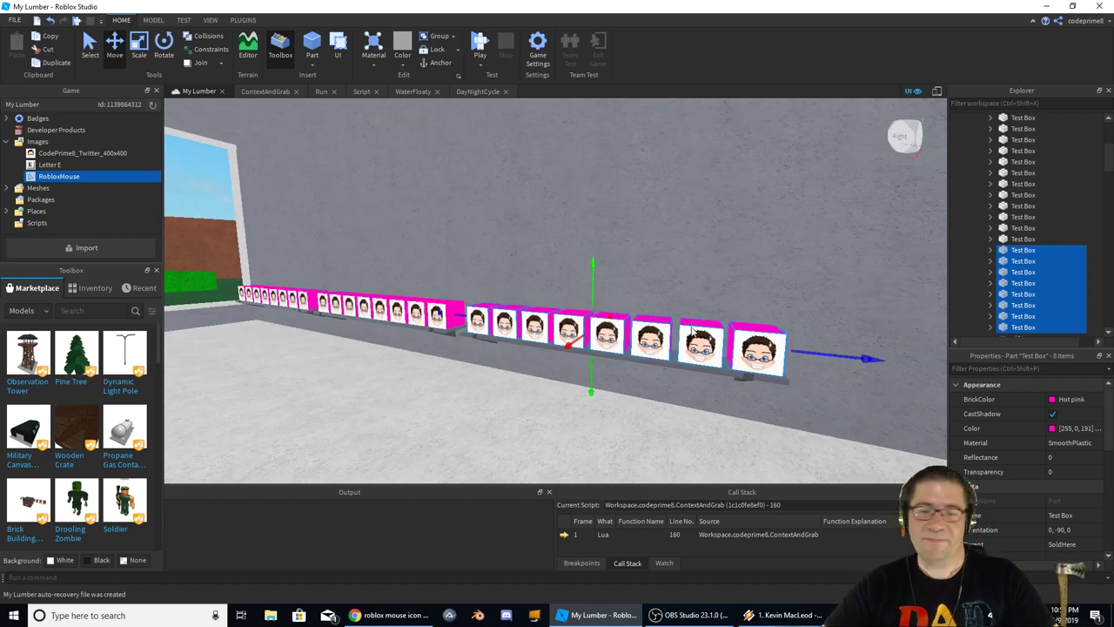
{"action": "key", "text": "F5"}
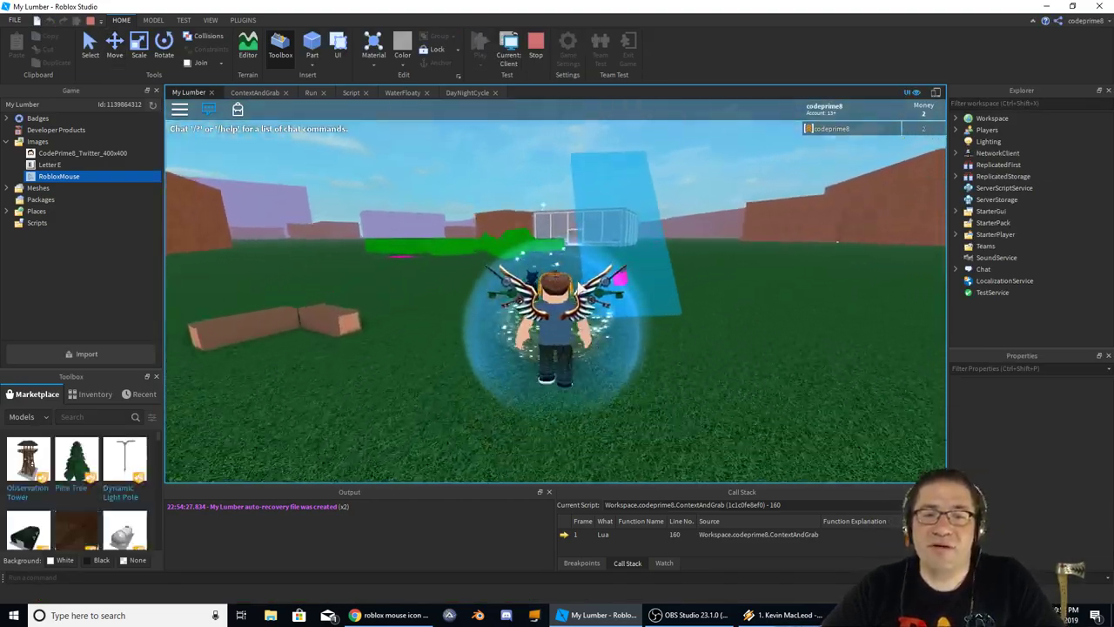
Walk into the glass store, grab a face box off the pink wall, then stop the play-test
{"action": "key", "text": "w"}
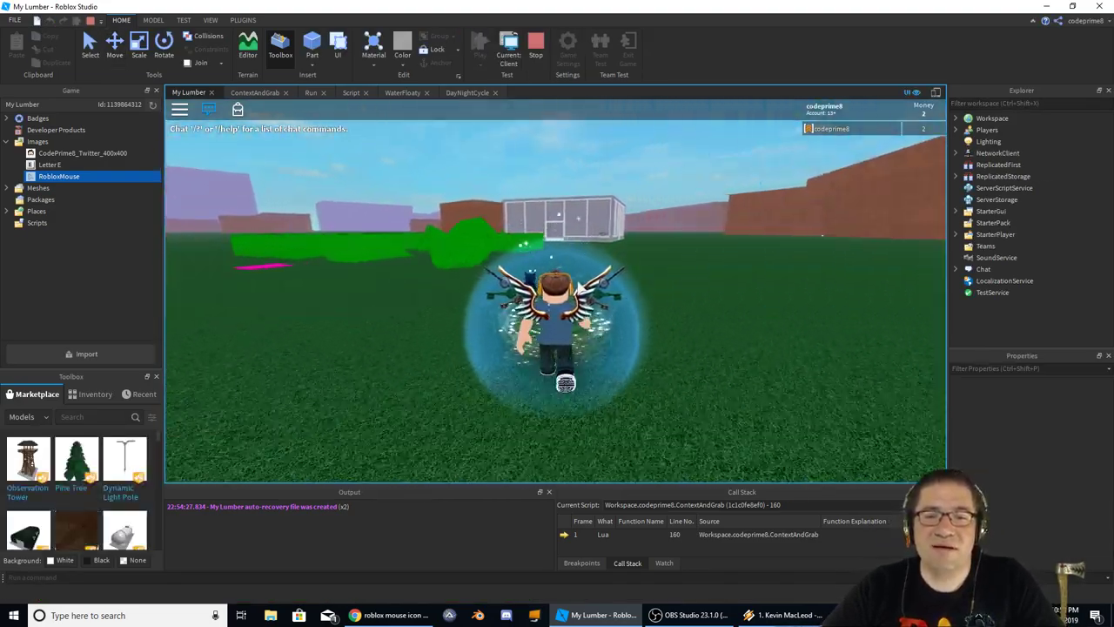
{"action": "key", "text": "w"}
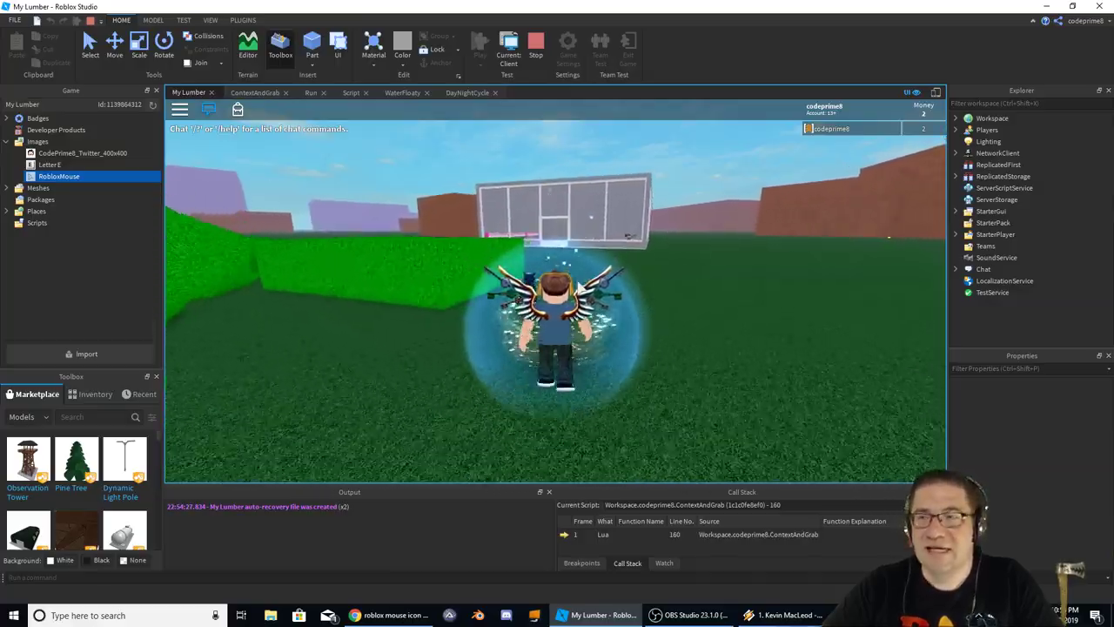
{"action": "key", "text": "w"}
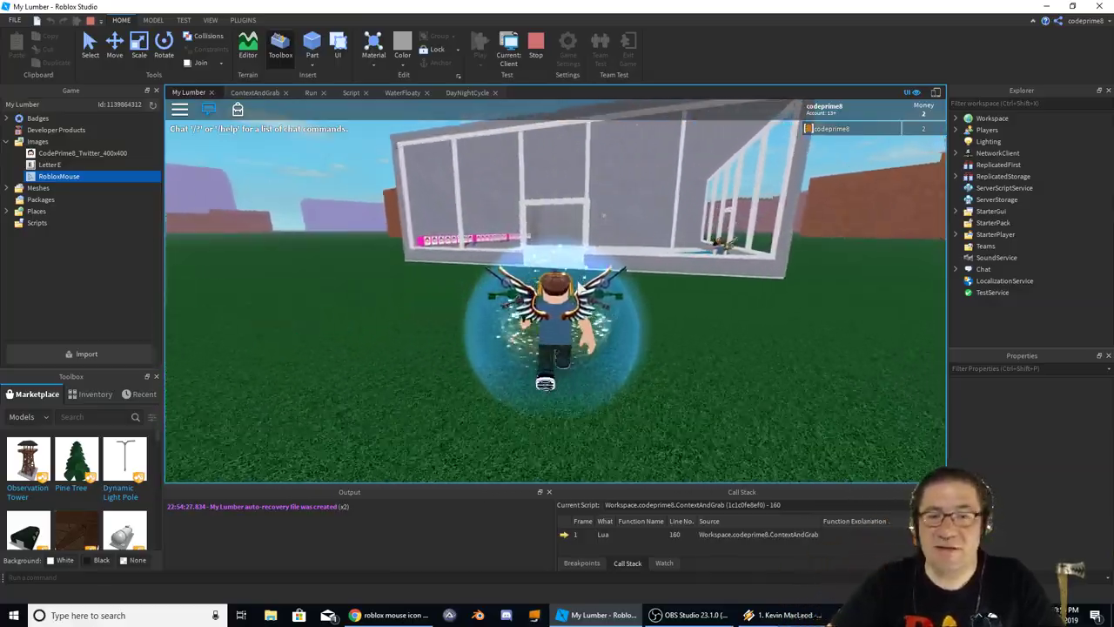
{"action": "key", "text": "w"}
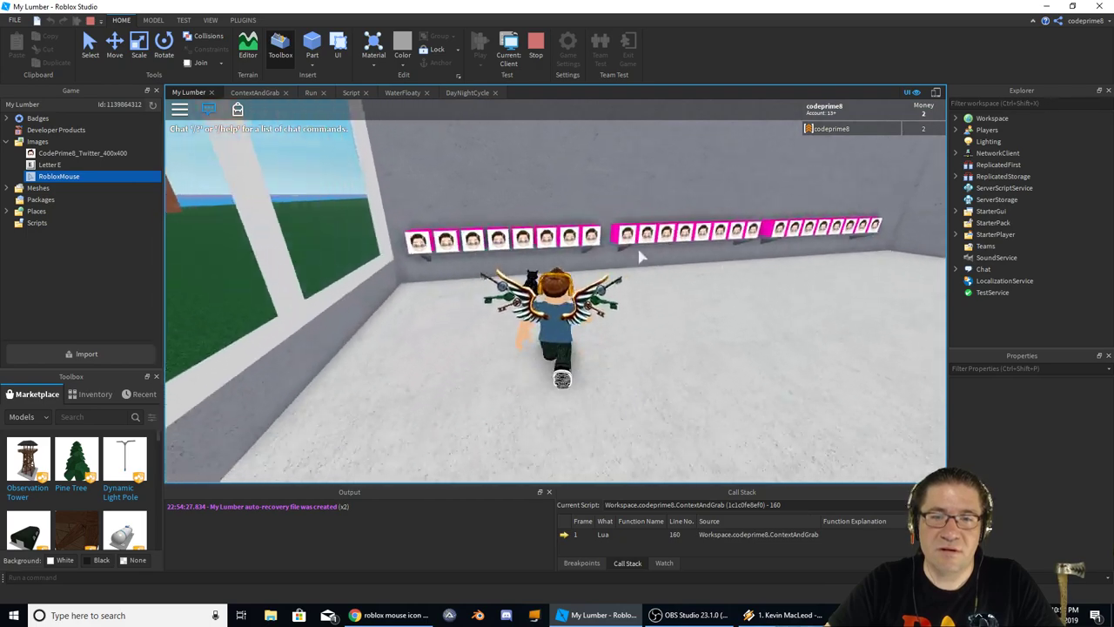
{"action": "key", "text": "a"}
{"action": "key", "text": "e"}
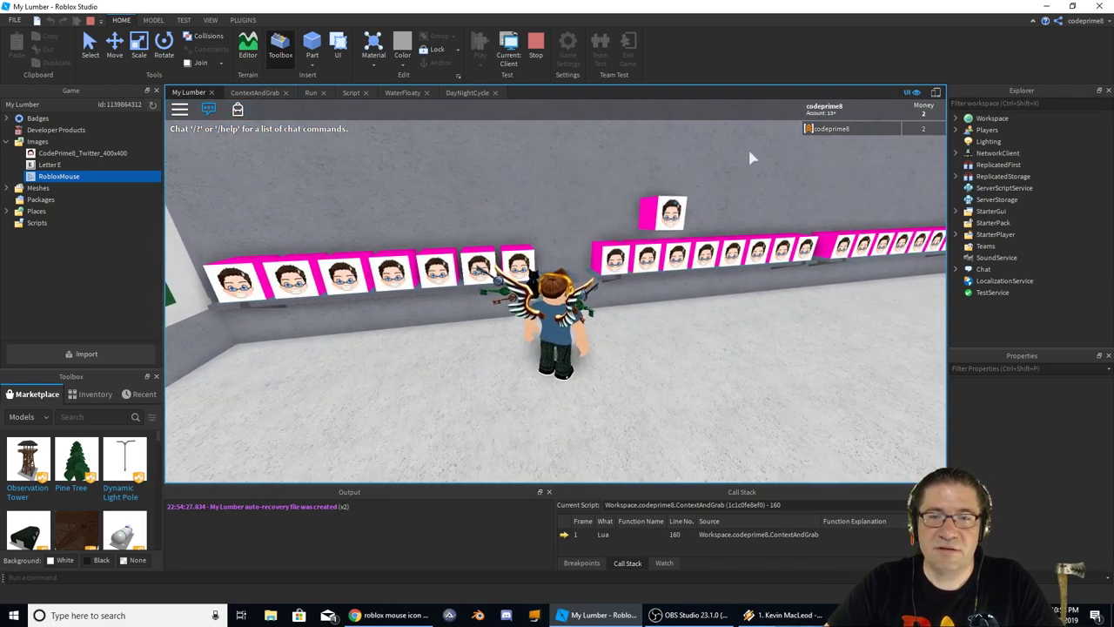
{"action": "key", "text": "a"}
{"action": "right_click_drag", "start_coordinate": [637, 175], "coordinate": [669, 174]}
{"action": "key", "text": "w"}
{"action": "key", "text": "w"}
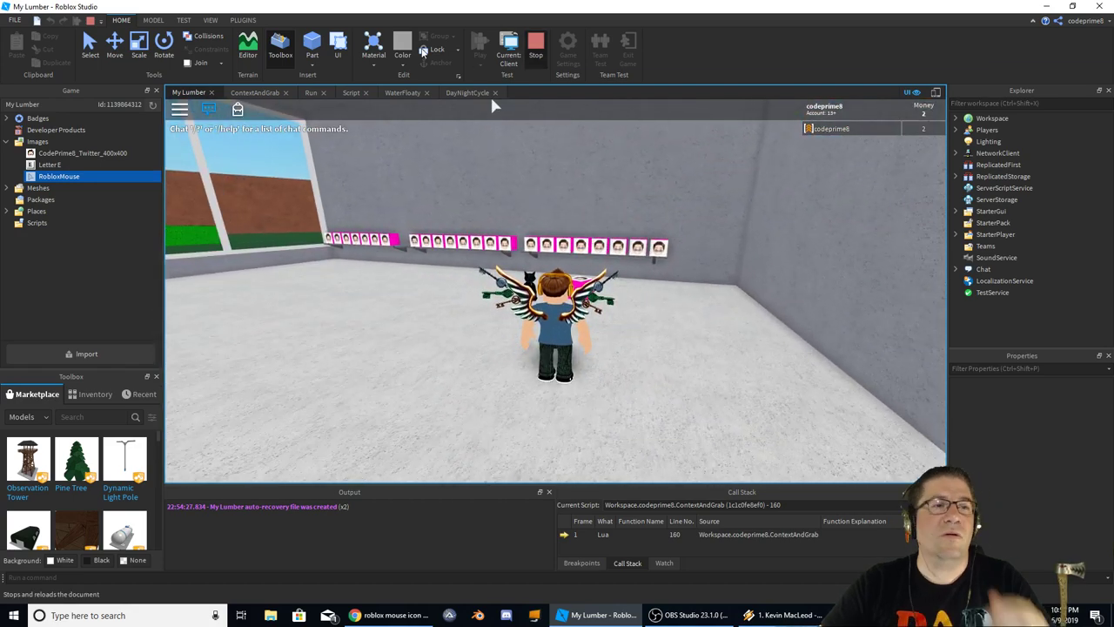
{"action": "key", "text": "shift+F5"}
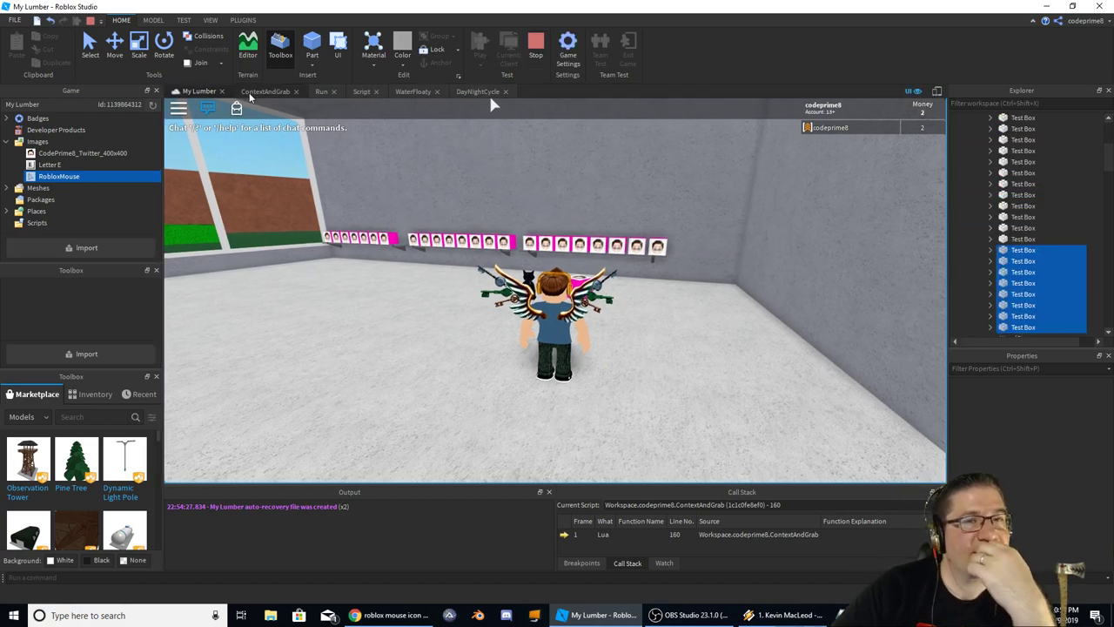
Open the ContextAndGrab script and scroll to the Context function's popup code near line 145
{"action": "left_click", "coordinate": [273, 92]}
{"action": "scroll", "coordinate": [310, 162], "scroll_direction": "up", "scroll_amount": 20}
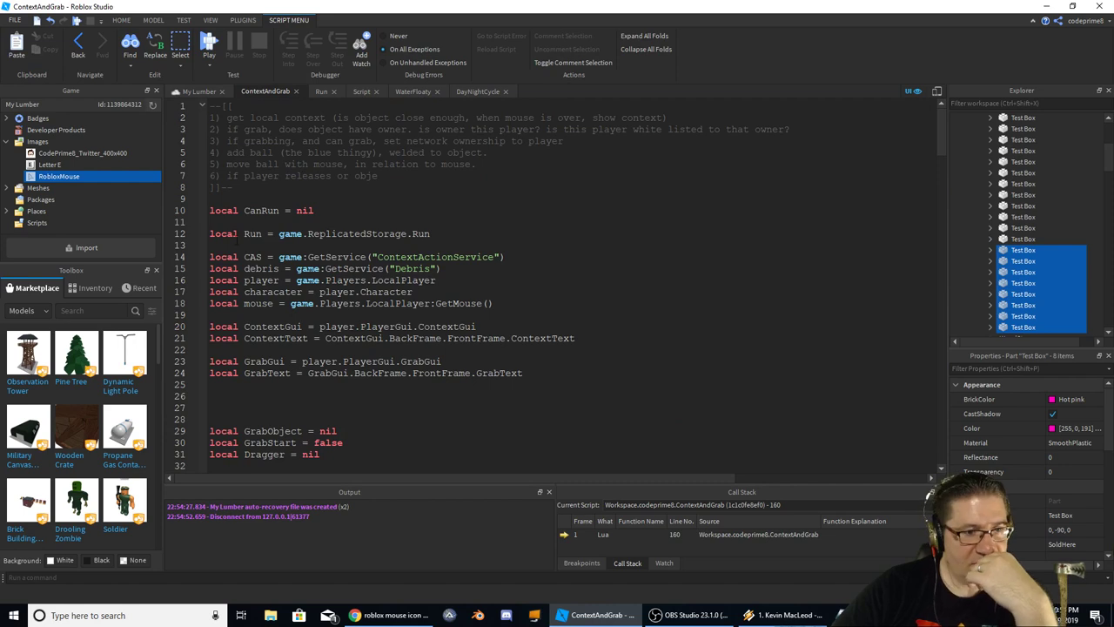
{"action": "scroll", "coordinate": [318, 258], "scroll_direction": "down", "scroll_amount": 4}
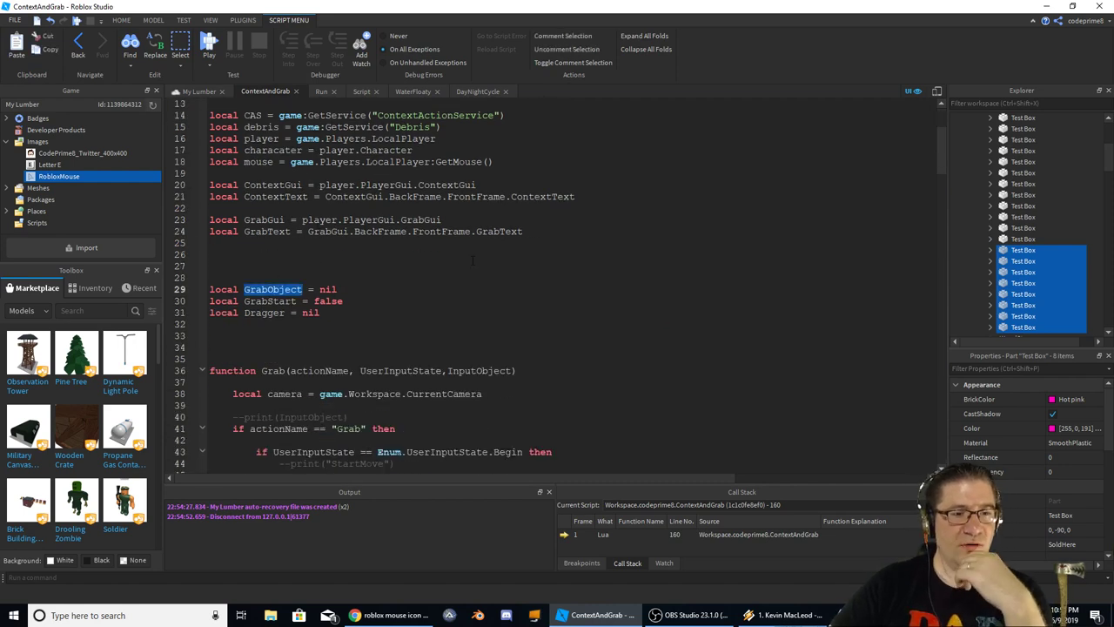
{"action": "double_click", "coordinate": [264, 313]}
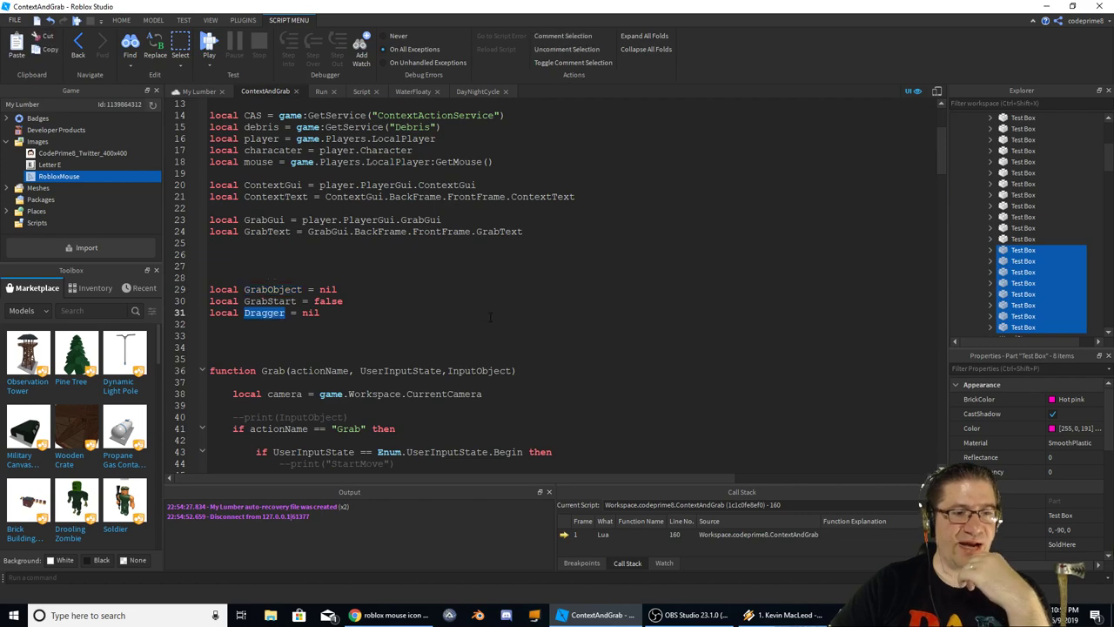
{"action": "scroll", "coordinate": [490, 317], "scroll_direction": "down", "scroll_amount": 19}
{"action": "scroll", "coordinate": [513, 288], "scroll_direction": "down", "scroll_amount": 20}
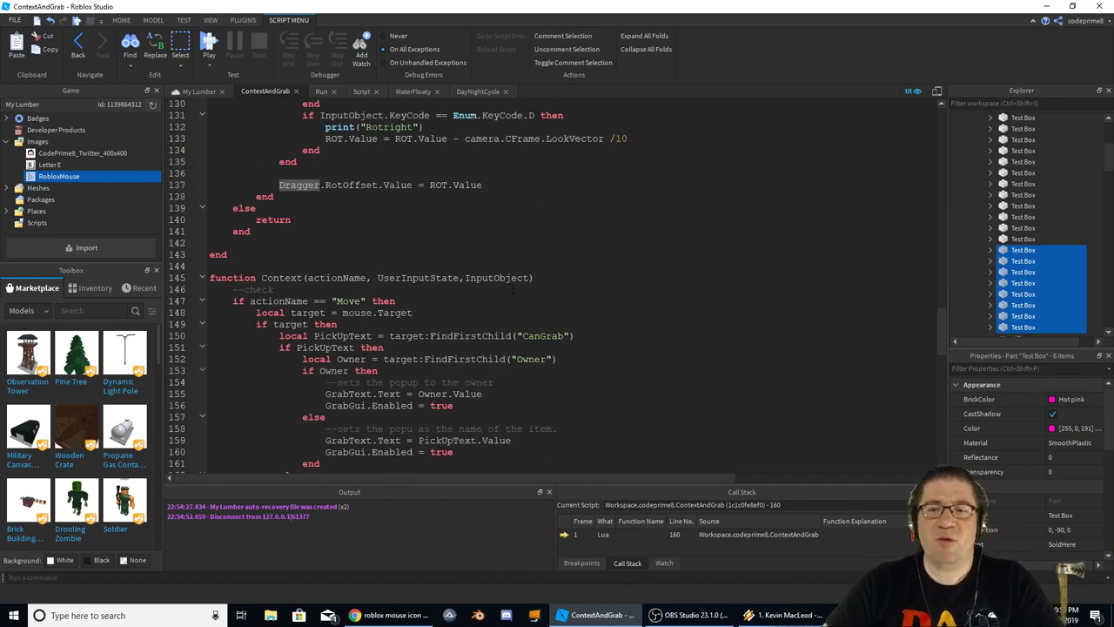
{"action": "scroll", "coordinate": [516, 296], "scroll_direction": "down", "scroll_amount": 4}
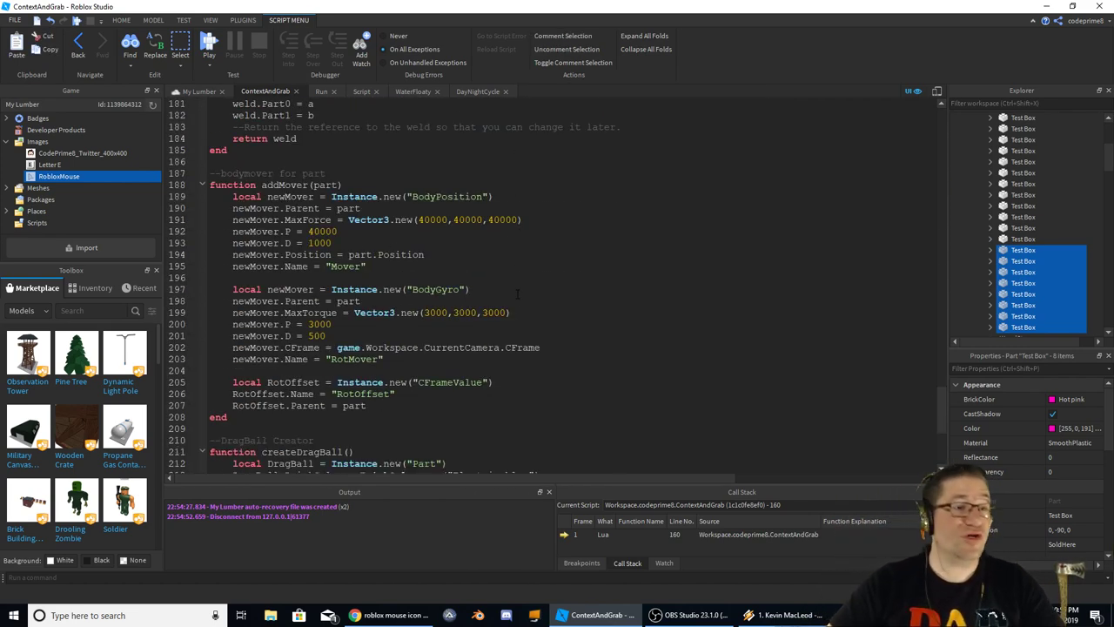
{"action": "scroll", "coordinate": [517, 293], "scroll_direction": "down", "scroll_amount": 6}
{"action": "scroll", "coordinate": [531, 294], "scroll_direction": "up", "scroll_amount": 20}
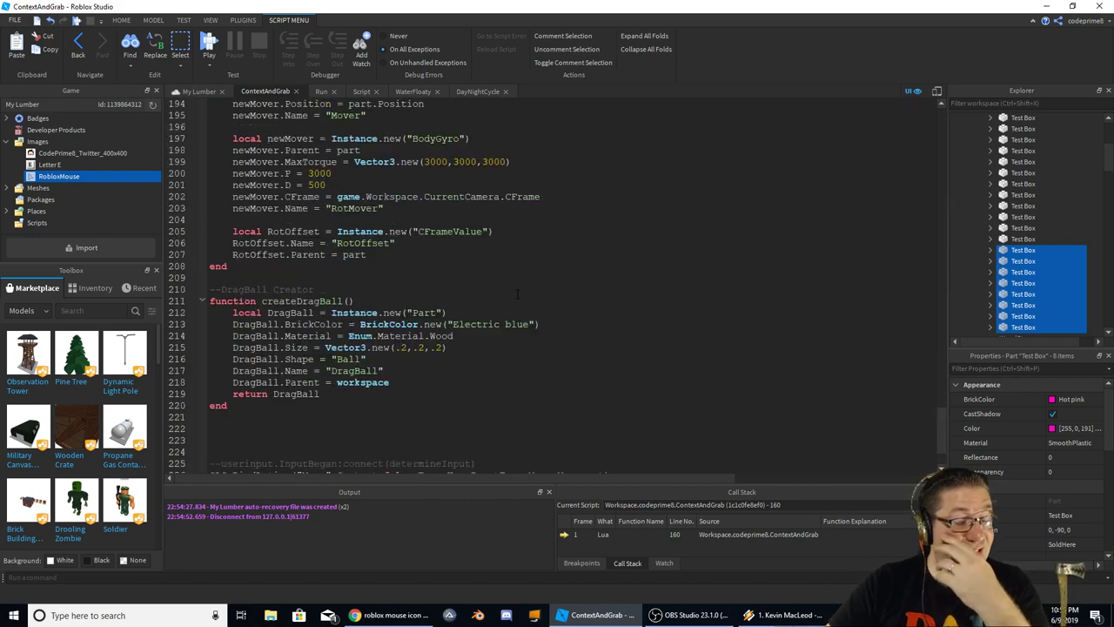
{"action": "scroll", "coordinate": [531, 295], "scroll_direction": "down", "scroll_amount": 1}
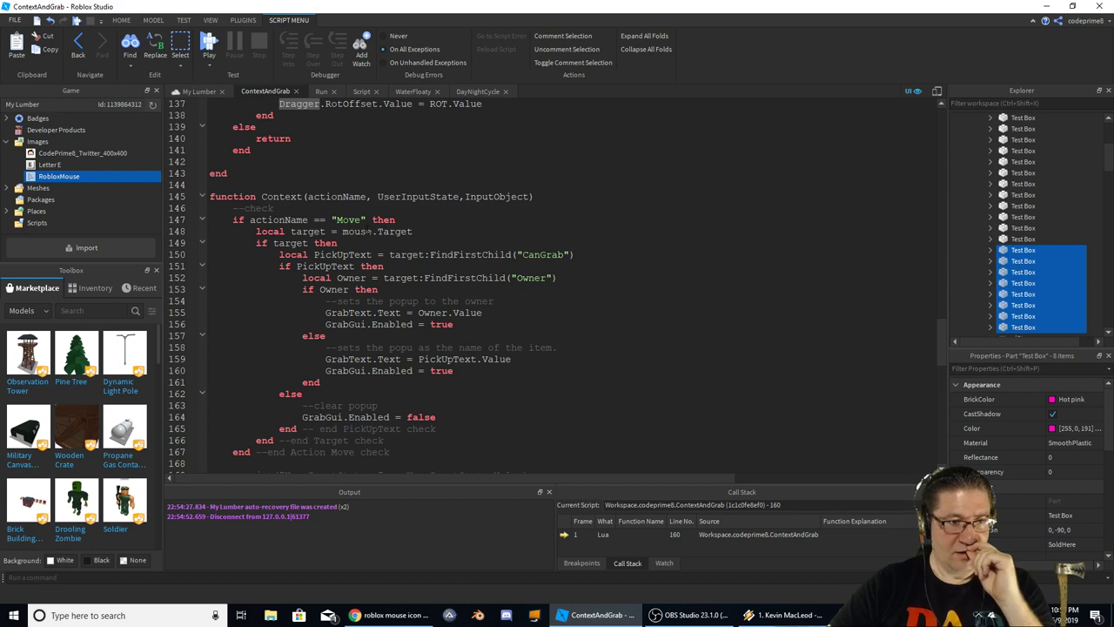
{"action": "scroll", "coordinate": [368, 231], "scroll_direction": "down", "scroll_amount": 1}
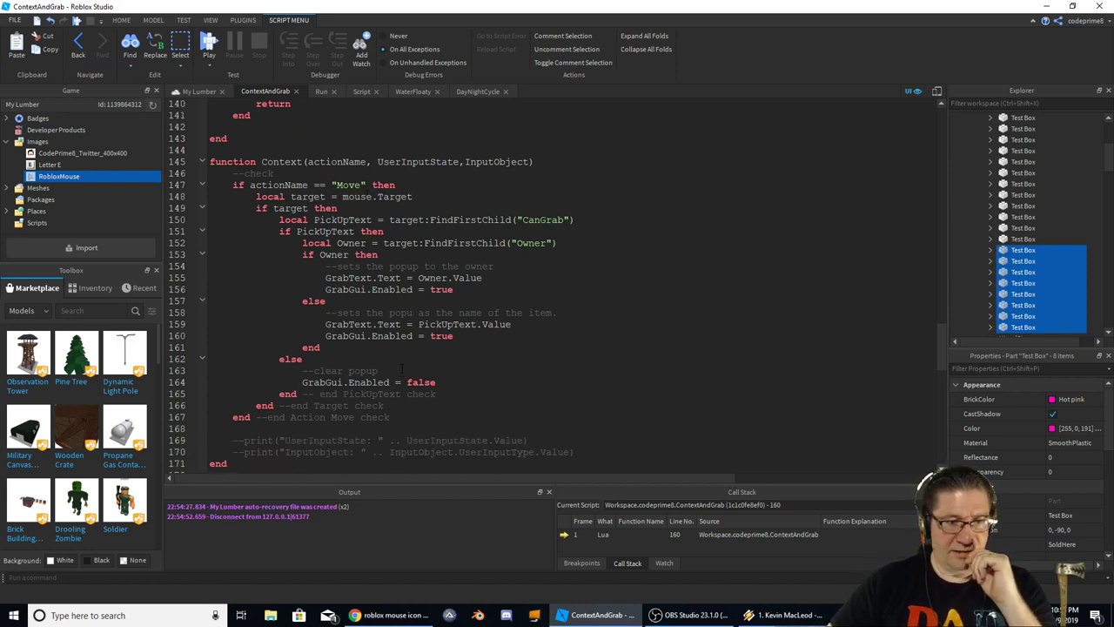
Add 'if Dragger == nil then' around the GrabGui.Enabled = false popup-clearing line
{"action": "left_click", "coordinate": [531, 368]}
{"action": "key", "text": "Return"}
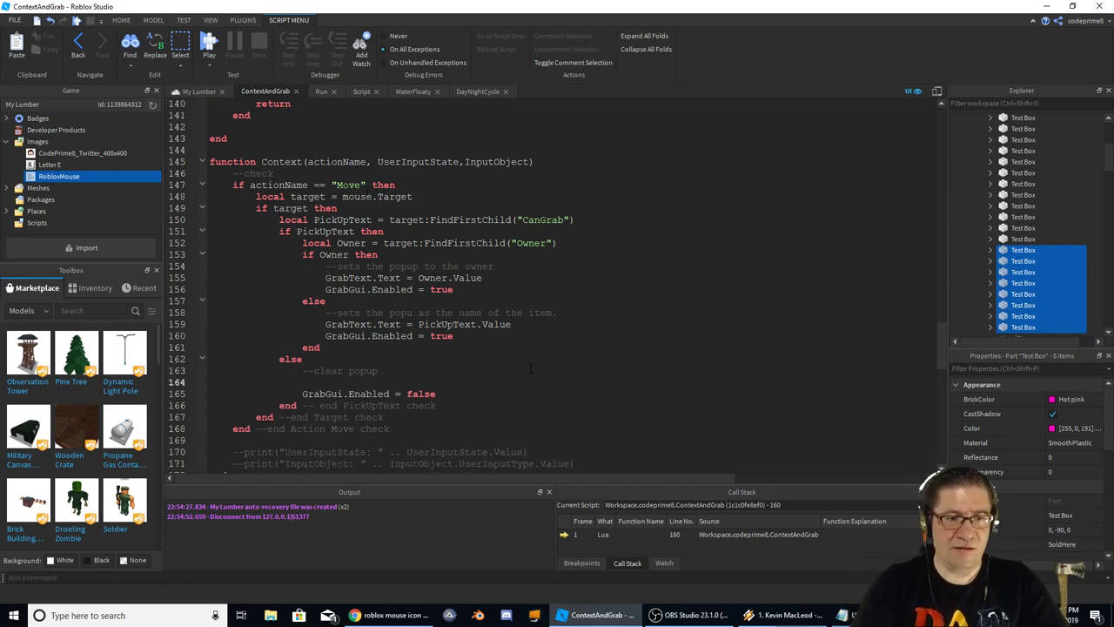
{"action": "type", "text": "if not"}
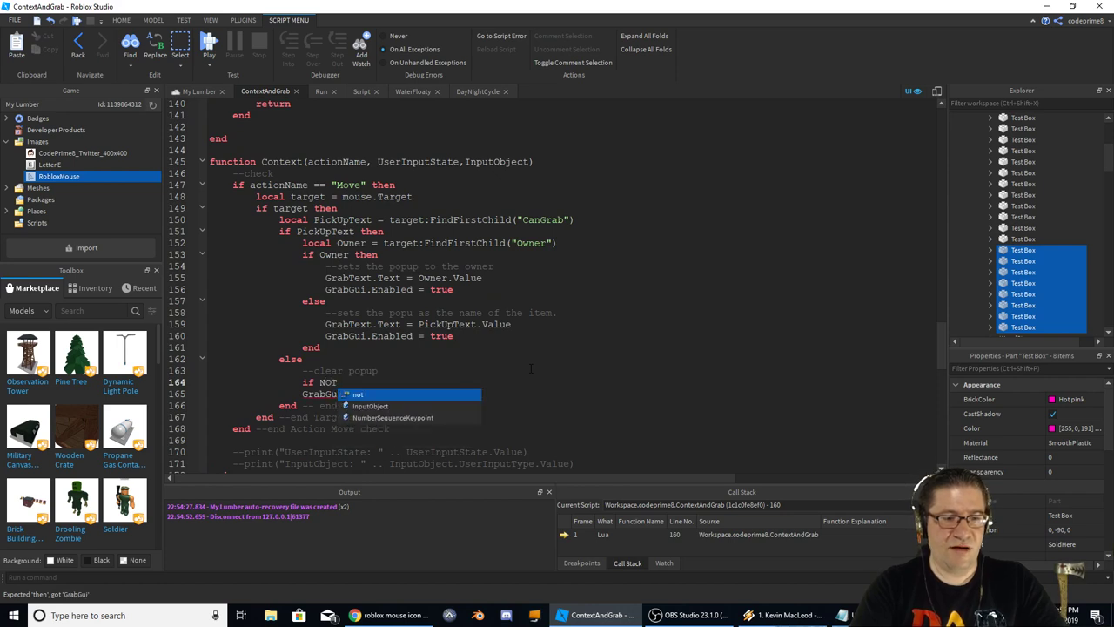
{"action": "key", "text": "BackSpace"}
{"action": "key", "text": "BackSpace"}
{"action": "key", "text": "BackSpace"}
{"action": "key", "text": "BackSpace"}
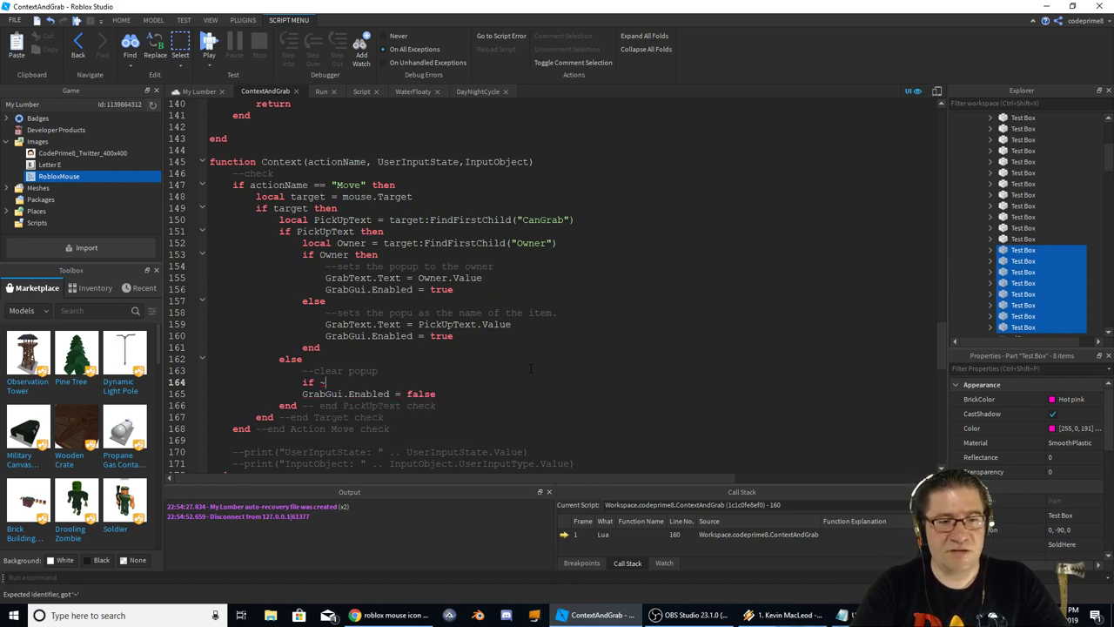
{"action": "type", "text": "Dragger"}
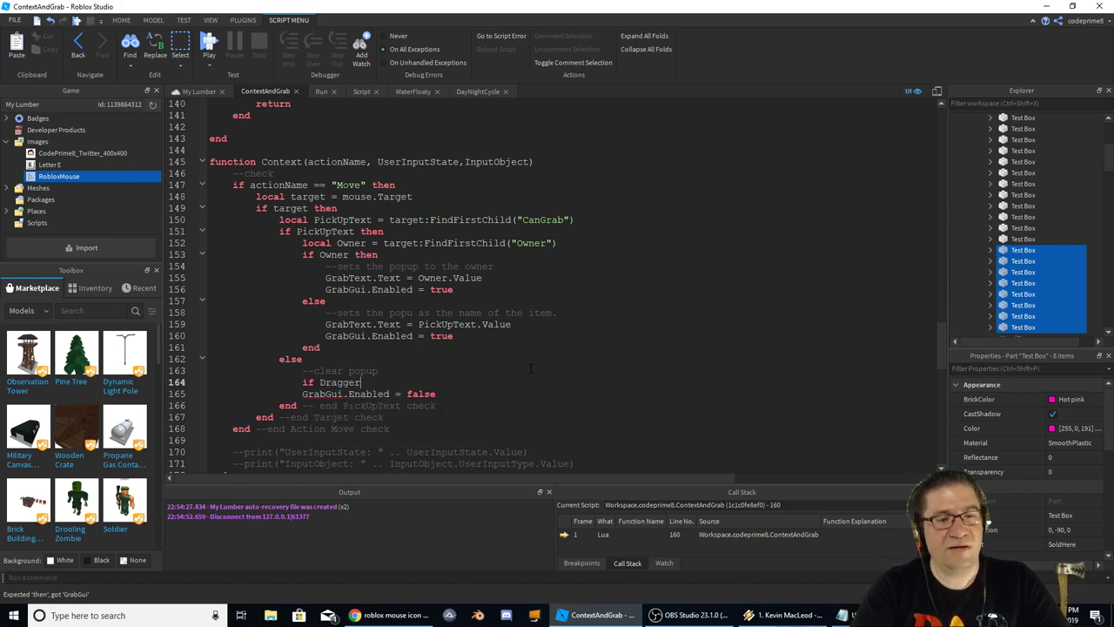
{"action": "type", "text": " == "}
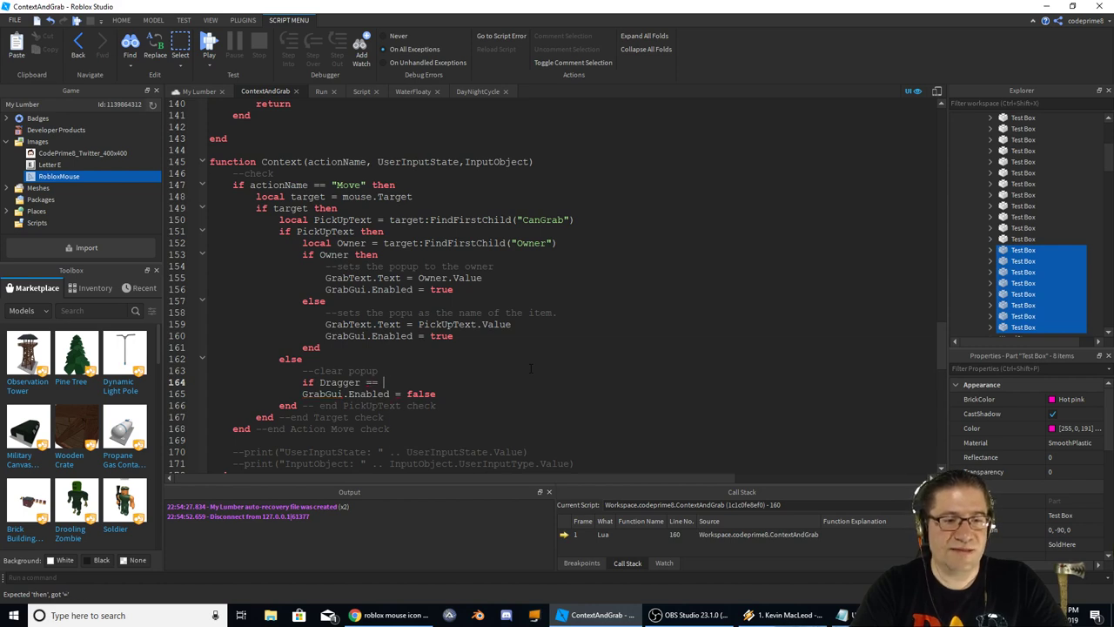
{"action": "type", "text": "nil then"}
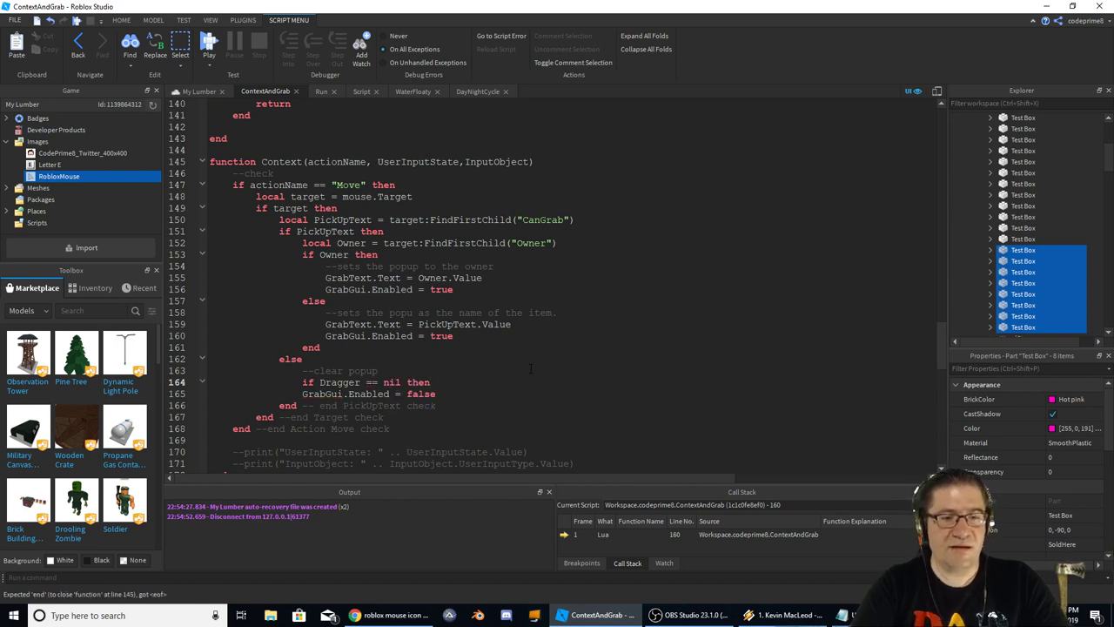
{"action": "key", "text": "Return"}
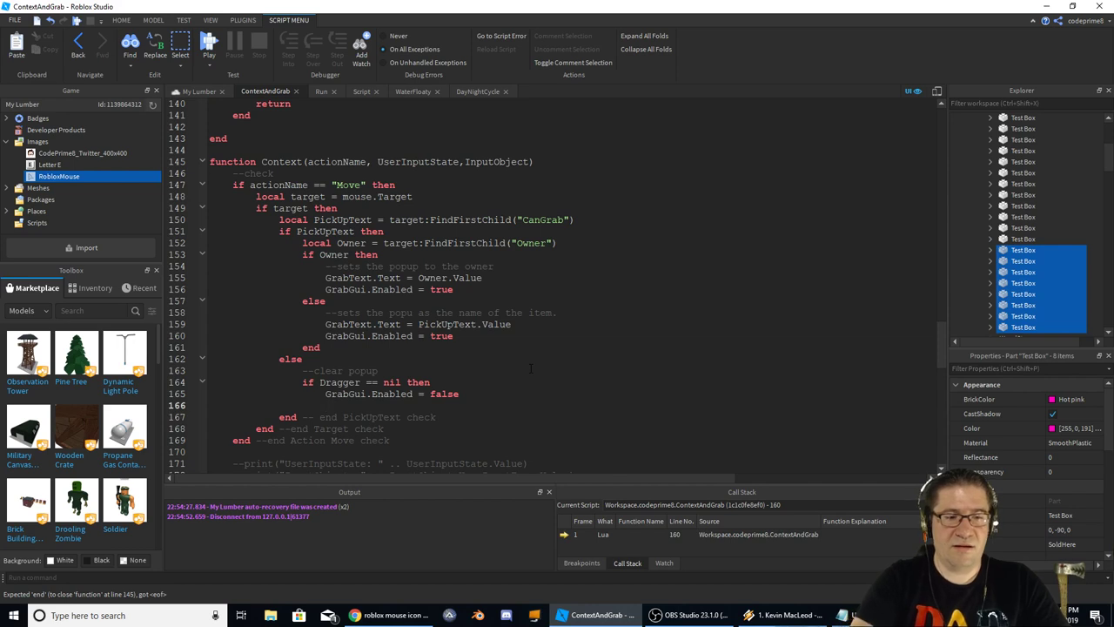
{"action": "key", "text": "Return"}
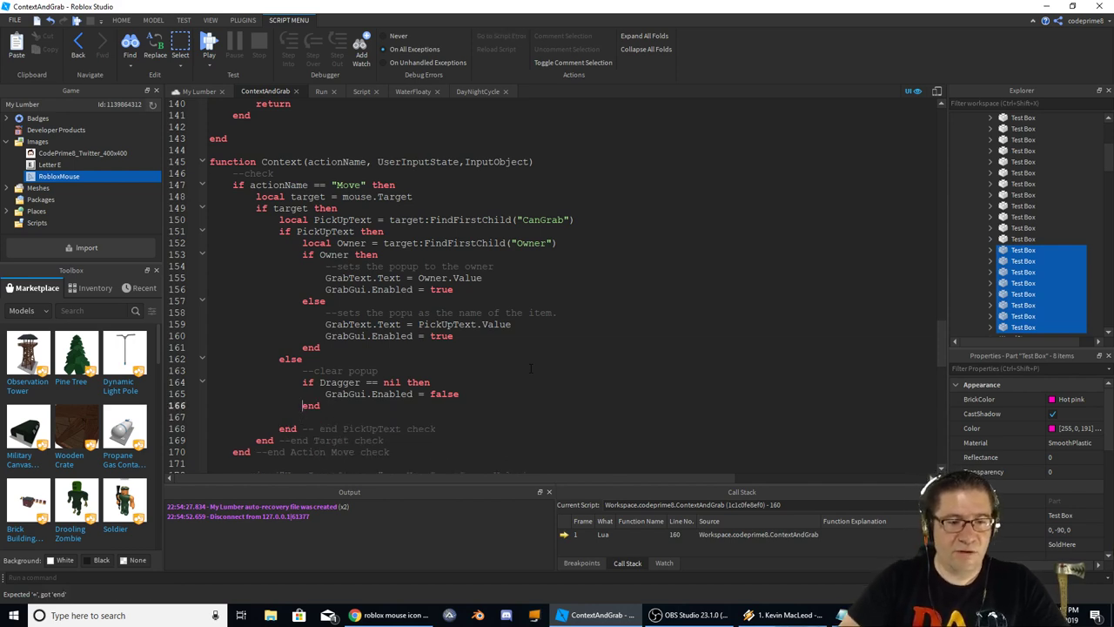
Copy the 'if Dragger == nil then' line and paste it below line 150
{"action": "key", "text": "shift+Home"}
{"action": "key", "text": "ctrl+c"}
{"action": "left_click", "coordinate": [530, 369]}
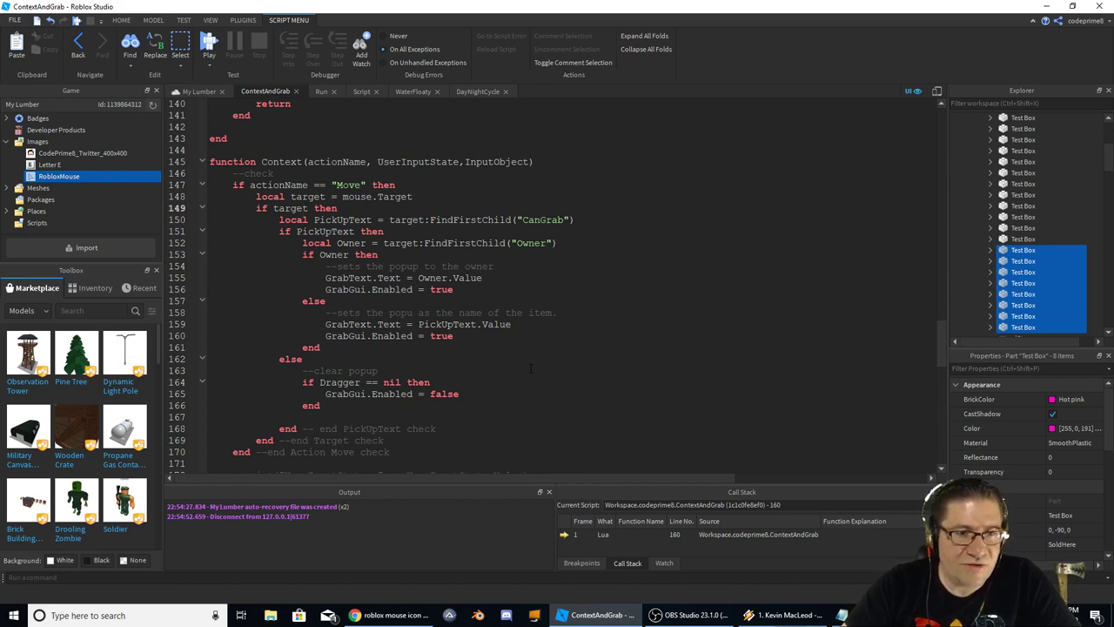
{"action": "key", "text": "Return"}
{"action": "key", "text": "ctrl+v"}
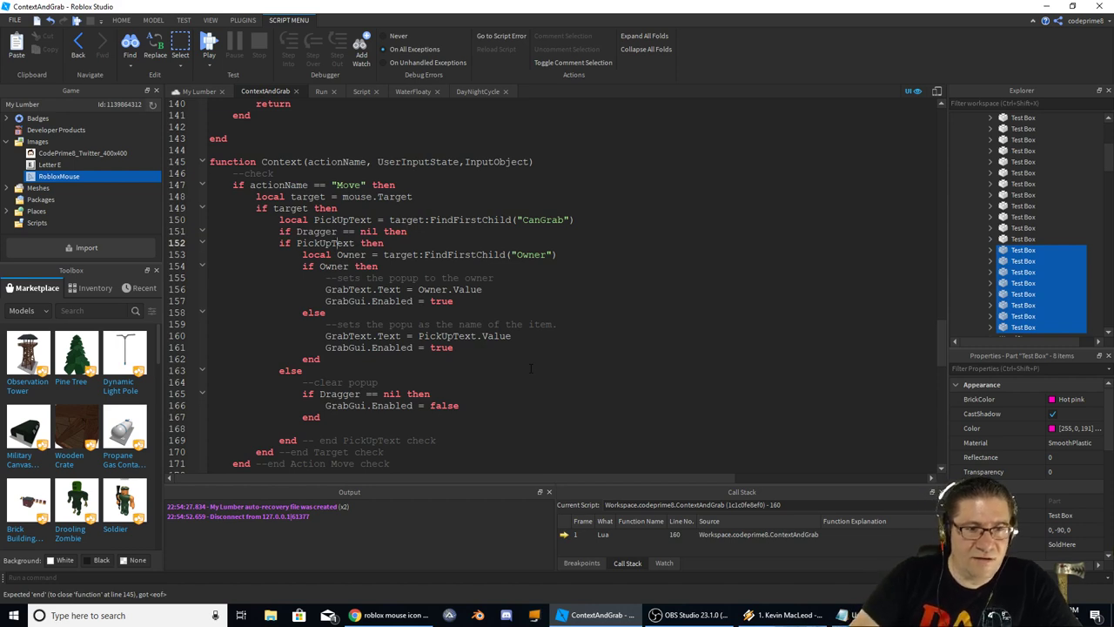
Indent the PickUpText block, removing the redundant inner Dragger check and extra blank lines
{"action": "key", "text": "shift+Down"}
{"action": "key", "text": "shift+Down"}
{"action": "key", "text": "shift+Down"}
{"action": "key", "text": "shift+Down"}
{"action": "key", "text": "shift+Down"}
{"action": "key", "text": "shift+Down"}
{"action": "key", "text": "shift+Down"}
{"action": "key", "text": "shift+Down"}
{"action": "key", "text": "shift+Down"}
{"action": "key", "text": "shift+Down"}
{"action": "key", "text": "shift+Down"}
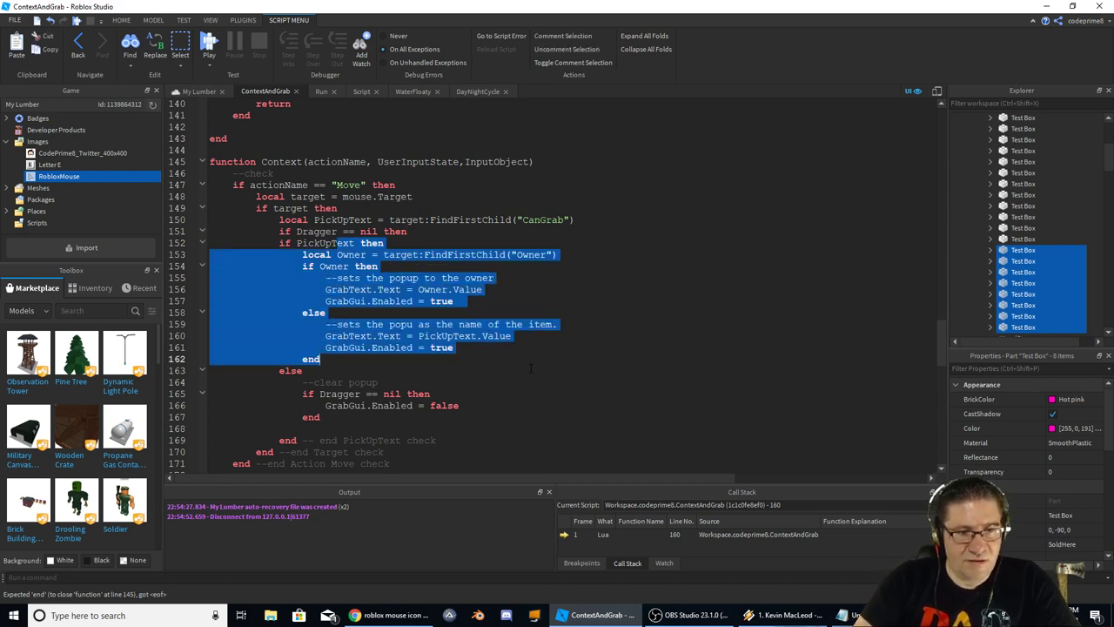
{"action": "key", "text": "shift+Up"}
{"action": "key", "text": "Tab"}
{"action": "key", "text": "Up"}
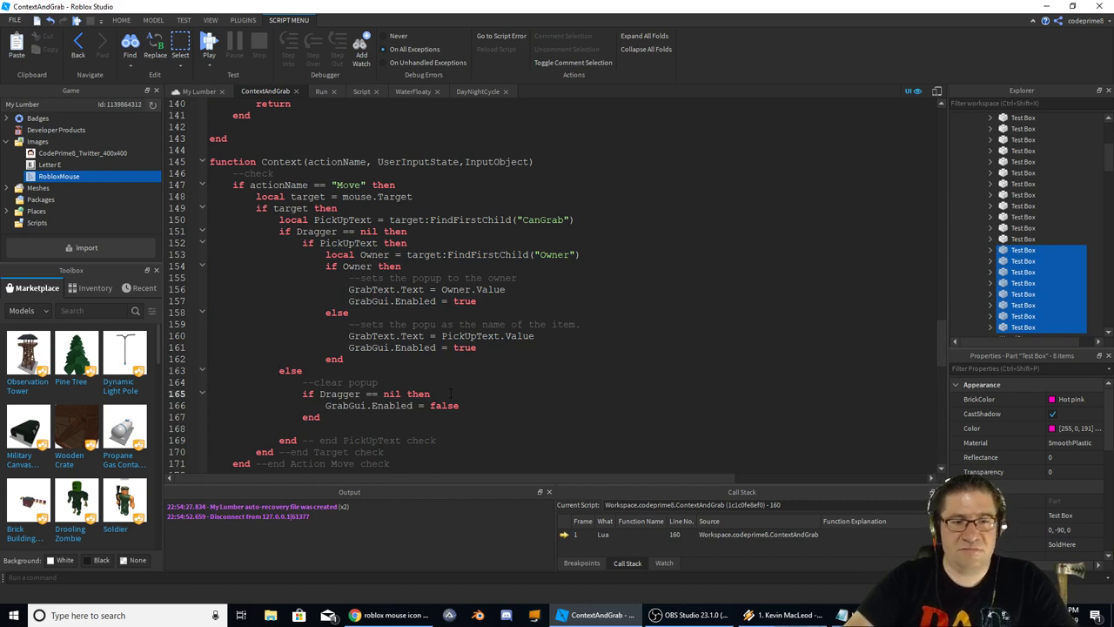
{"action": "key", "text": "shift+Home"}
{"action": "key", "text": "BackSpace"}
{"action": "key", "text": "Delete"}
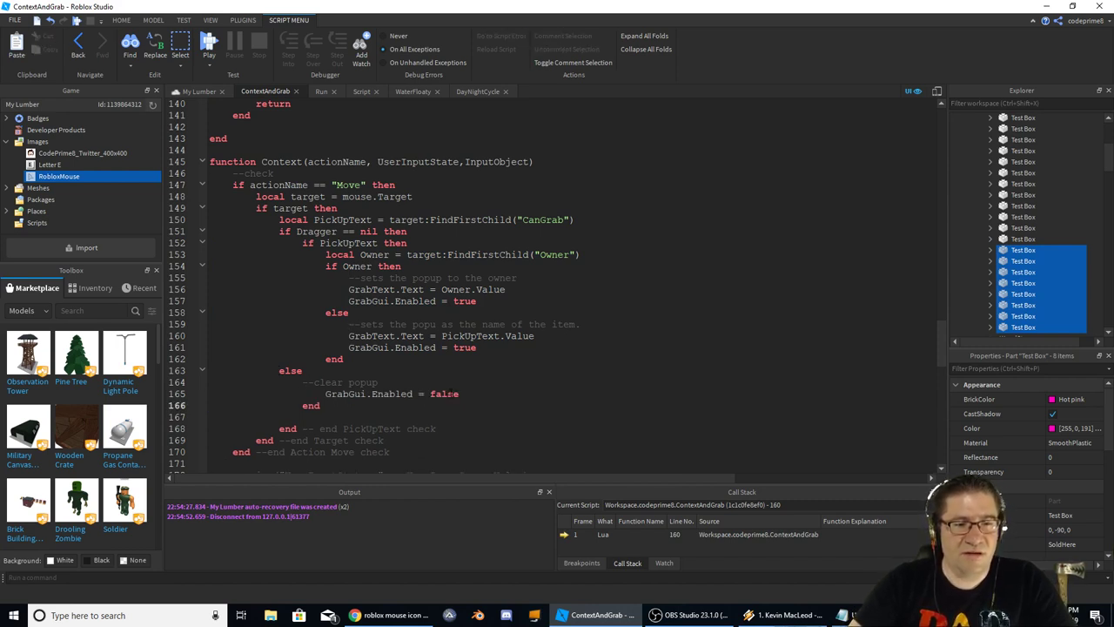
{"action": "key", "text": "BackSpace"}
{"action": "key", "text": "BackSpace"}
{"action": "key", "text": "BackSpace"}
{"action": "right_click", "coordinate": [326, 394]}
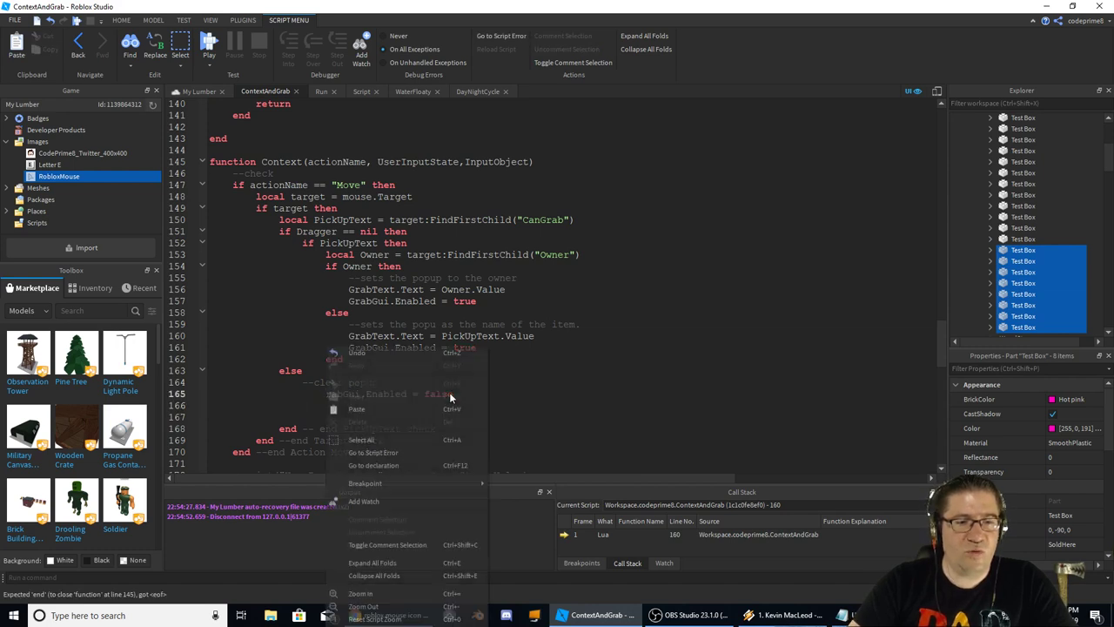
{"action": "key", "text": "Escape"}
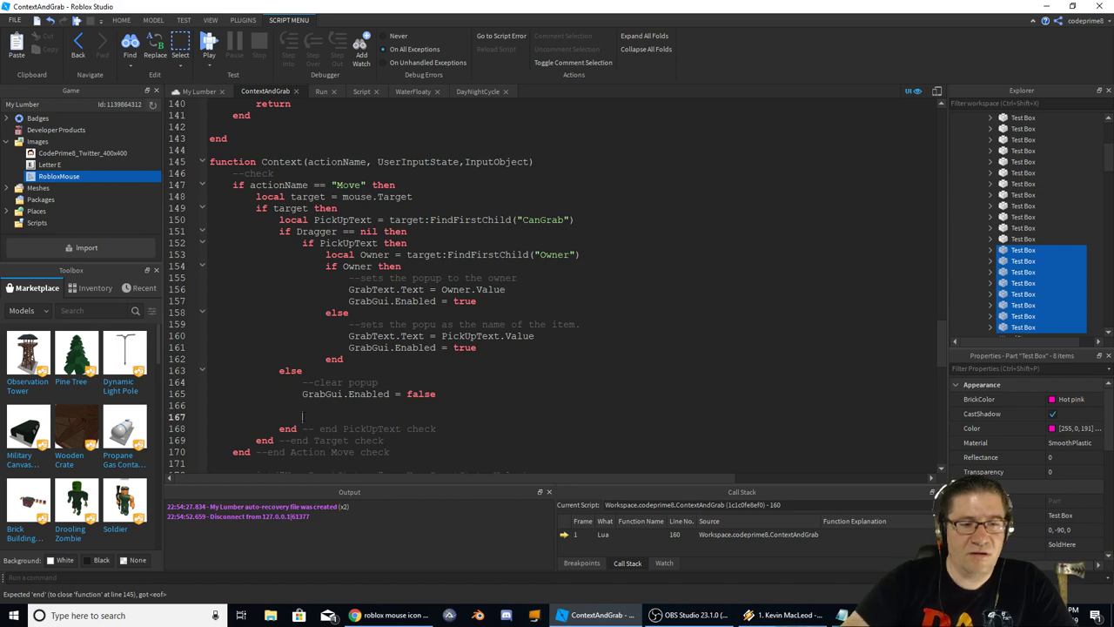
{"action": "key", "text": "shift+Up"}
{"action": "key", "text": "BackSpace"}
{"action": "key", "text": "BackSpace"}
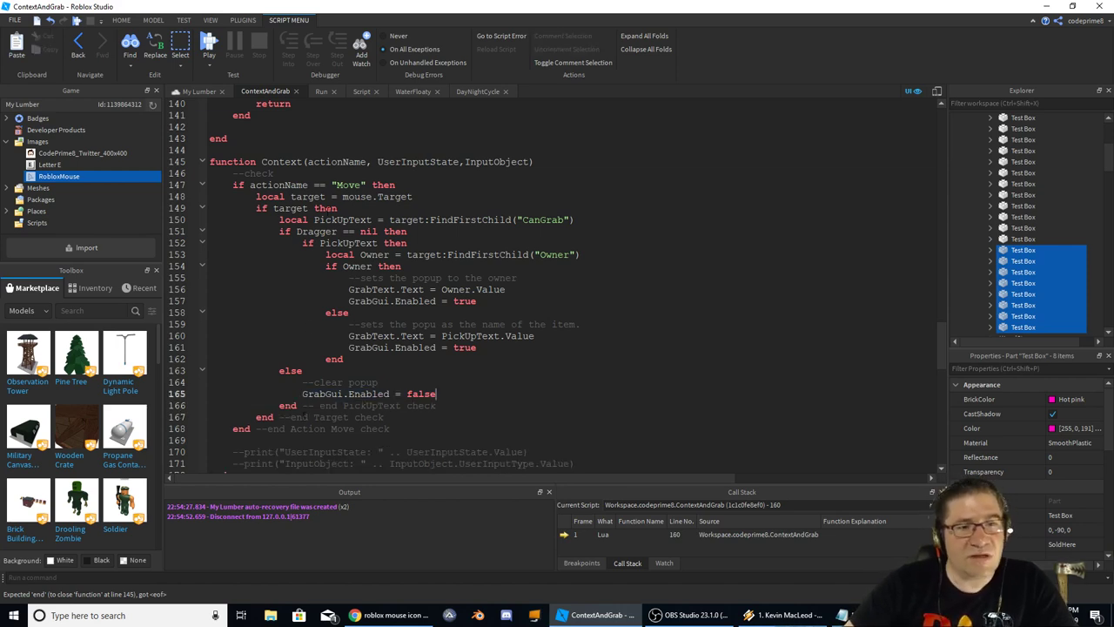
Indent the else block on lines 163–166, close the Dragger check with end, and start a play test
{"action": "double_click", "coordinate": [316, 230]}
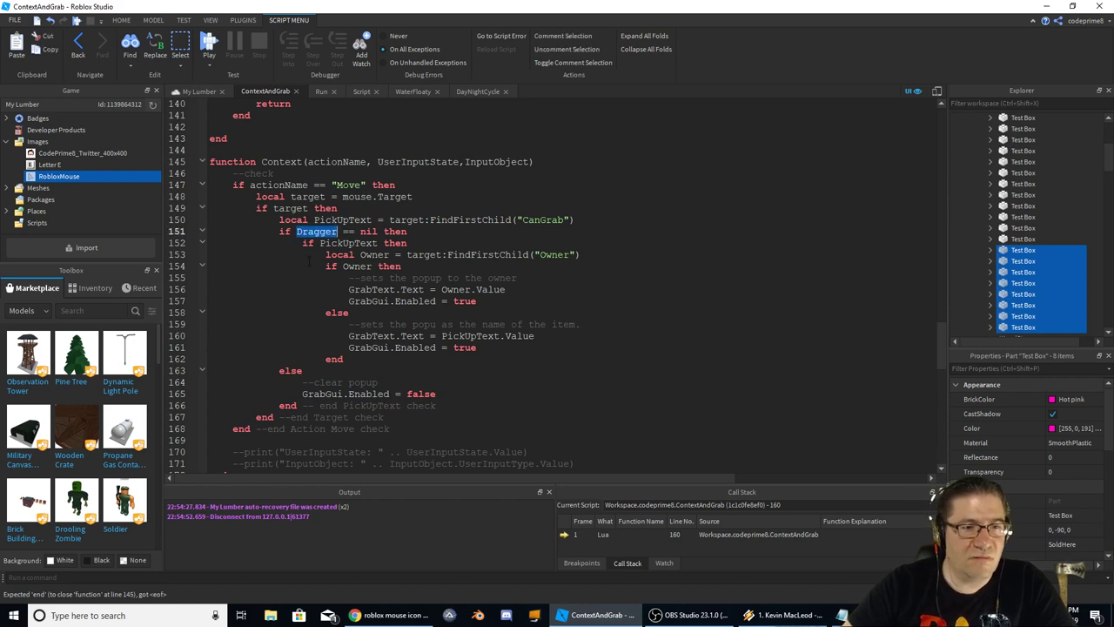
{"action": "left_click_drag", "start_coordinate": [275, 371], "coordinate": [460, 405]}
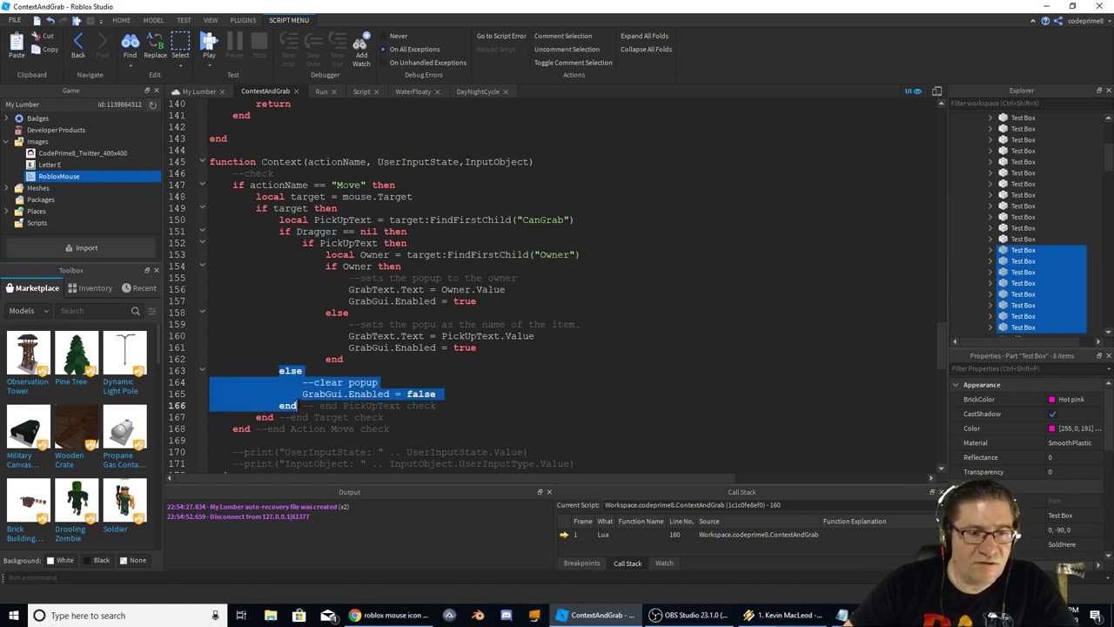
{"action": "key", "text": "Tab"}
{"action": "left_click", "coordinate": [498, 398]}
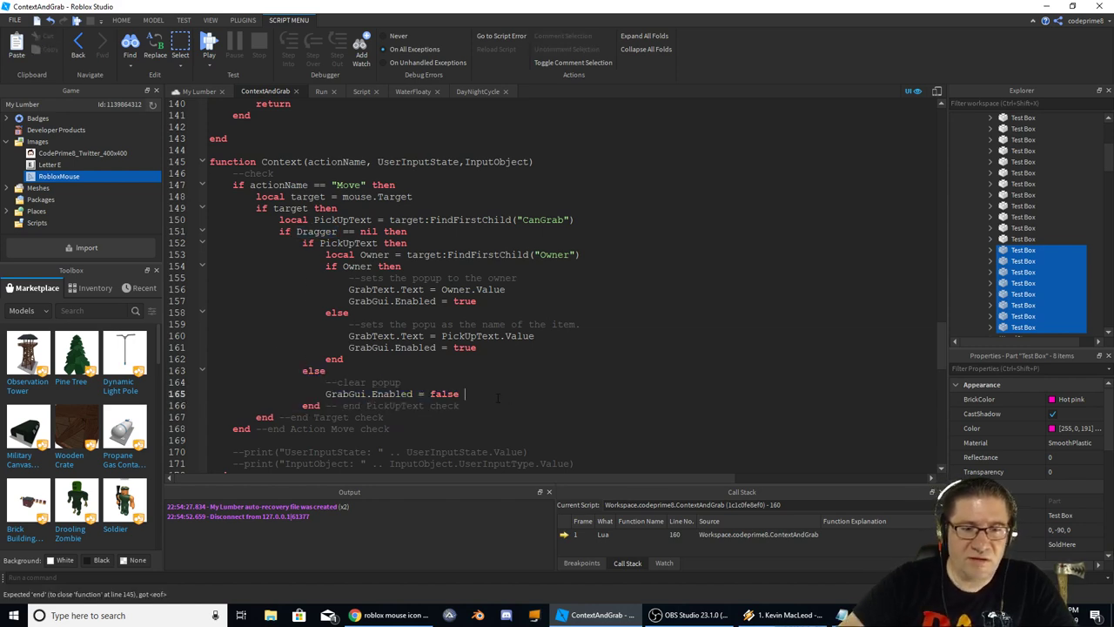
{"action": "key", "text": "Down"}
{"action": "key", "text": "Return"}
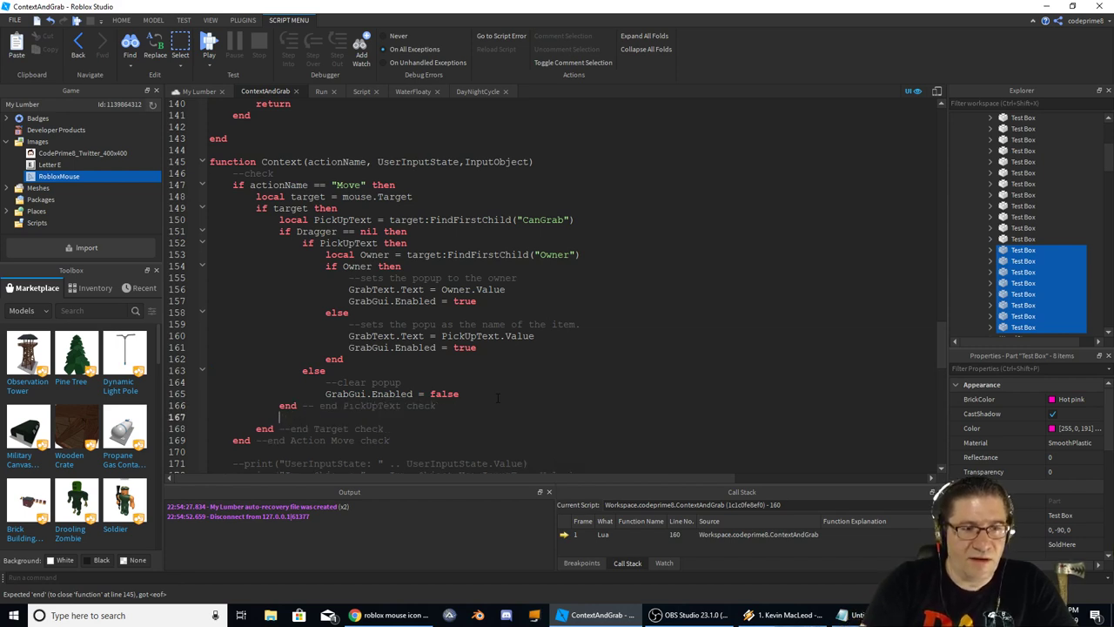
{"action": "type", "text": "end -- dragger check"}
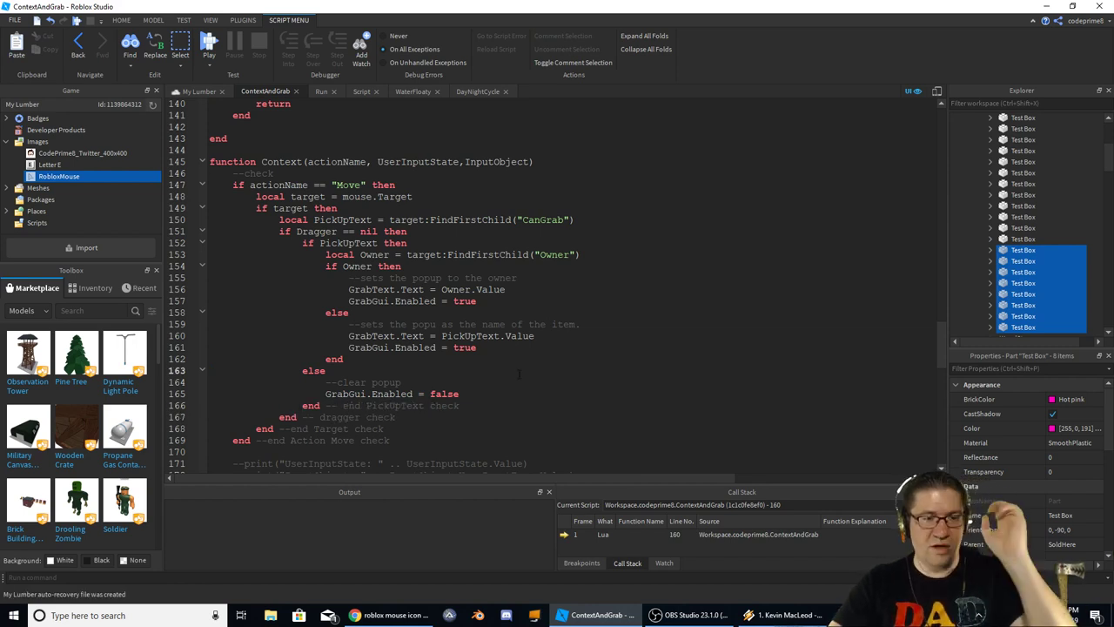
{"action": "key", "text": "F5"}
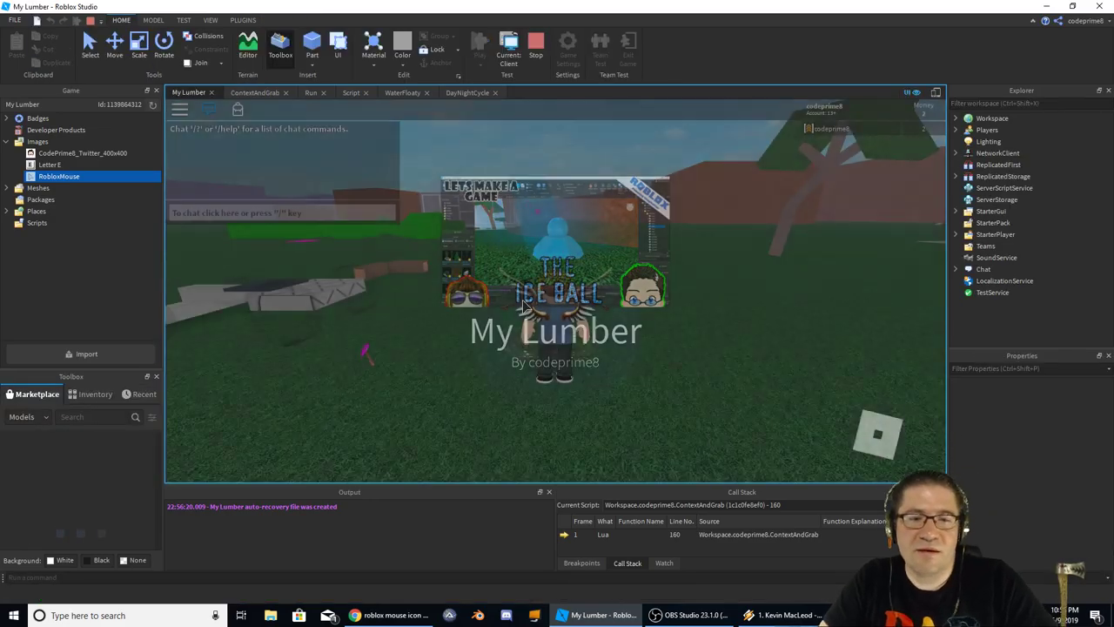
Walk, jump and run the character across the field toward the logs
{"action": "key", "text": "w"}
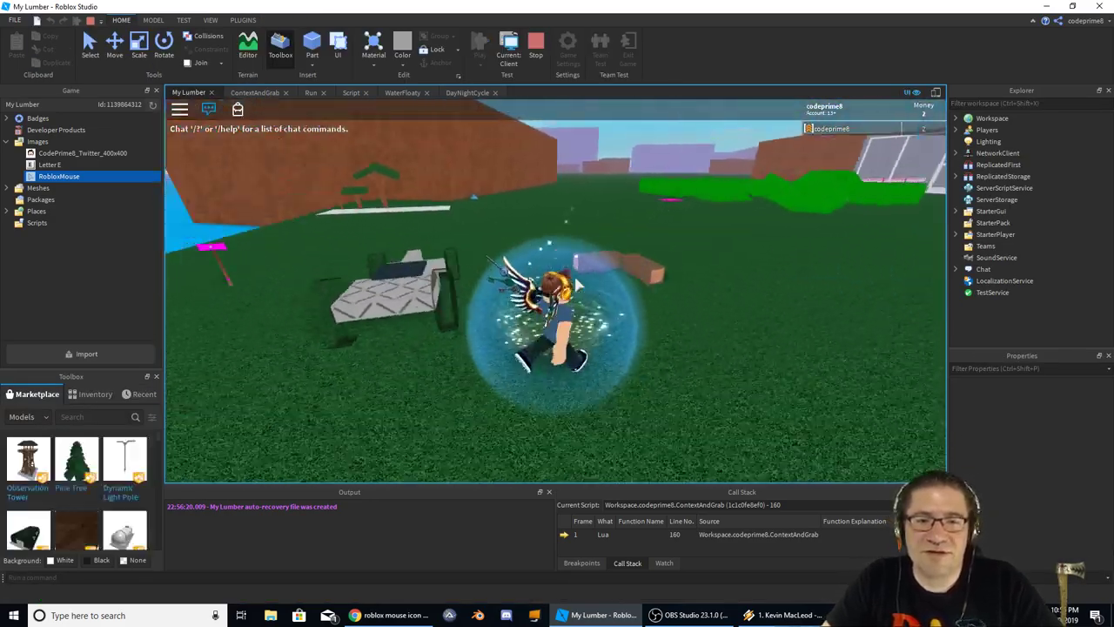
{"action": "key", "text": "s"}
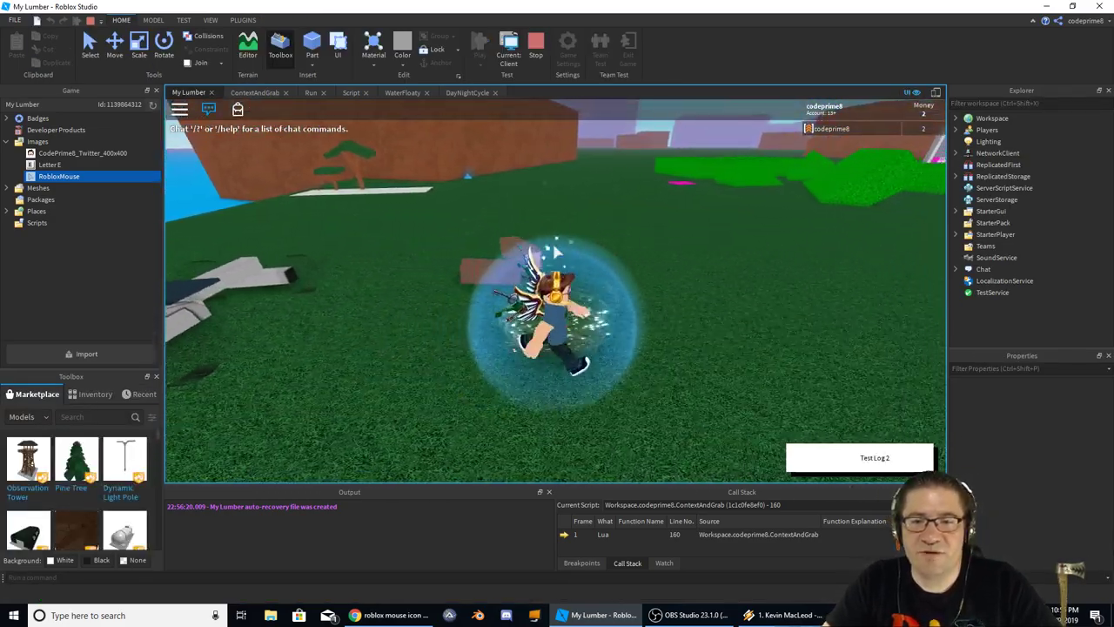
{"action": "right_click_drag", "start_coordinate": [692, 186], "coordinate": [609, 270]}
{"action": "key", "text": "w"}
{"action": "key", "text": "space"}
{"action": "key", "text": "w"}
Grab and carry several logs with the mouse, picking a dropped one up again
{"action": "scroll", "coordinate": [559, 298], "scroll_direction": "up", "scroll_amount": 5}
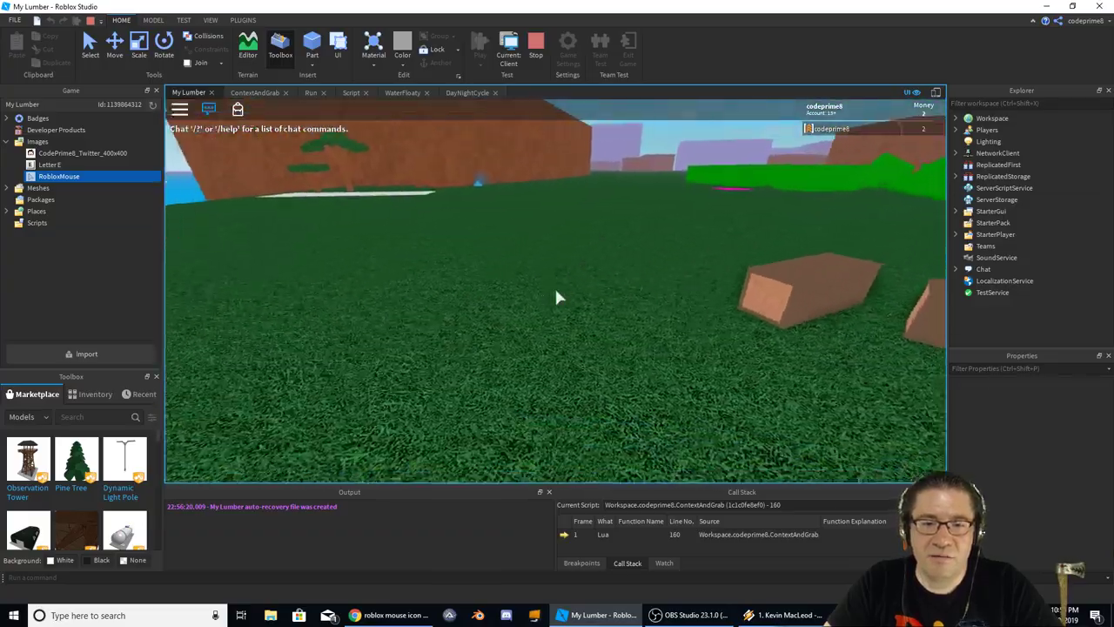
{"action": "left_click_drag", "start_coordinate": [557, 297], "coordinate": [558, 298]}
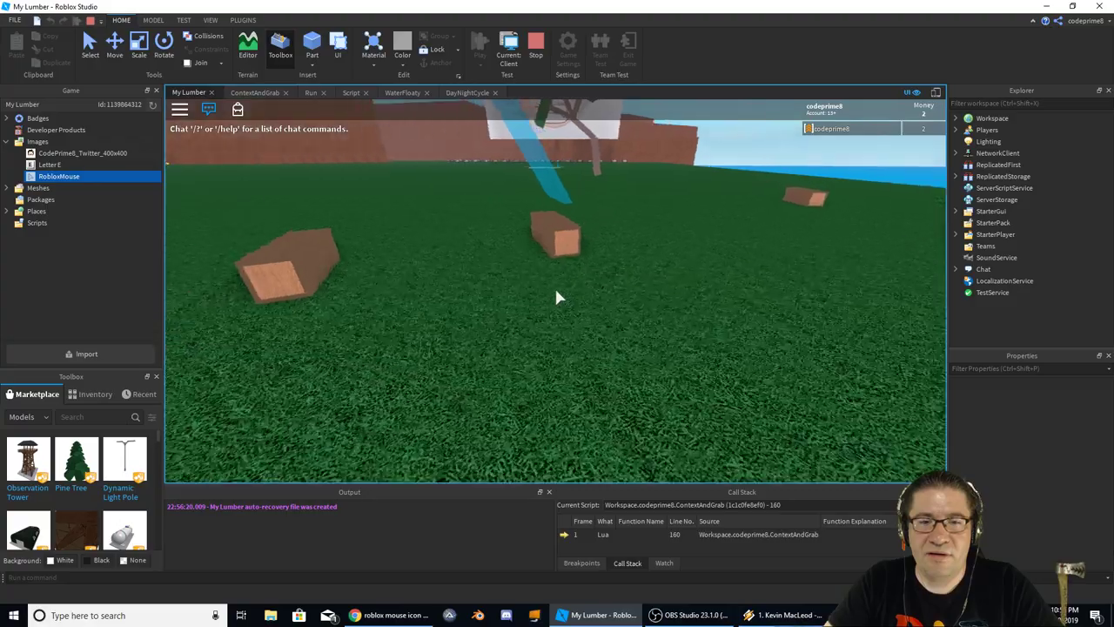
{"action": "mouse_move", "coordinate": [558, 298]}
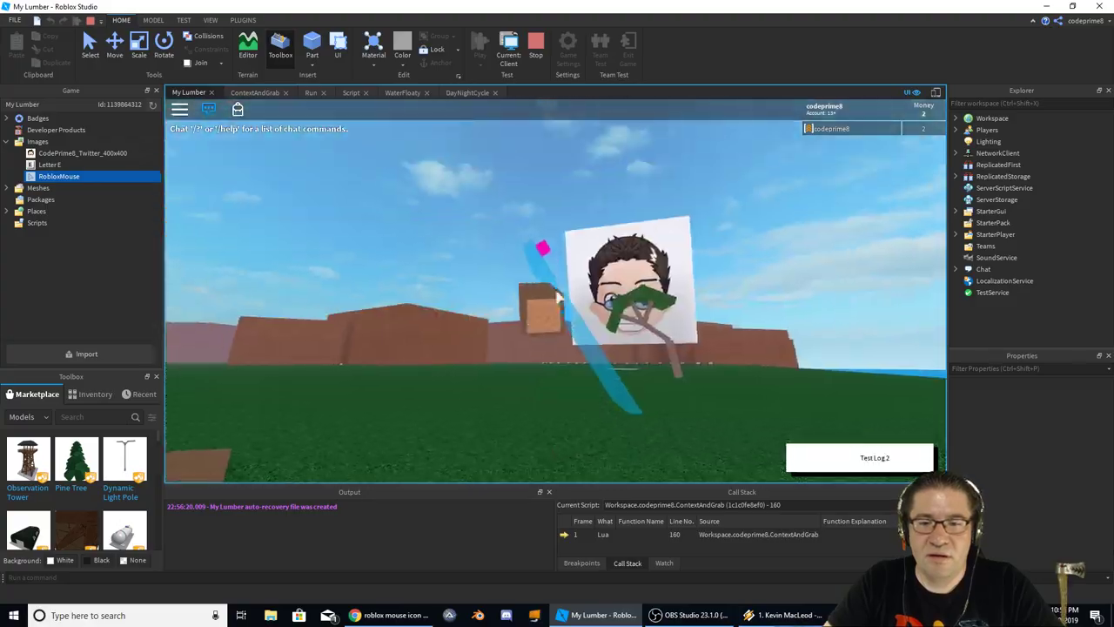
{"action": "left_click_drag", "start_coordinate": [558, 297], "coordinate": [558, 297]}
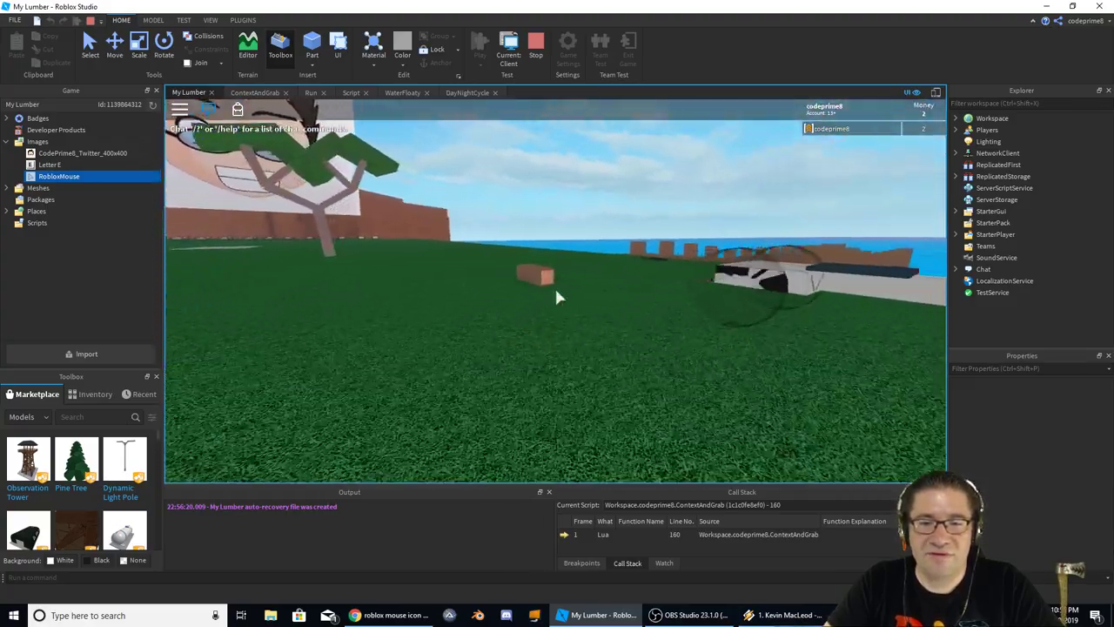
{"action": "mouse_move", "coordinate": [558, 298]}
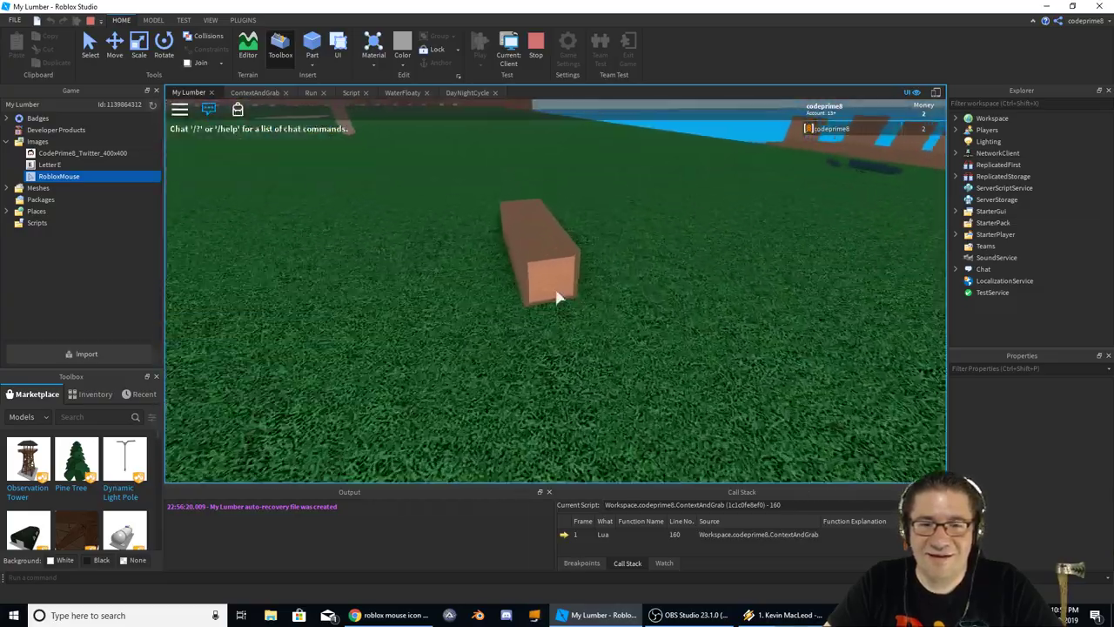
{"action": "left_click_drag", "start_coordinate": [558, 298], "coordinate": [558, 297]}
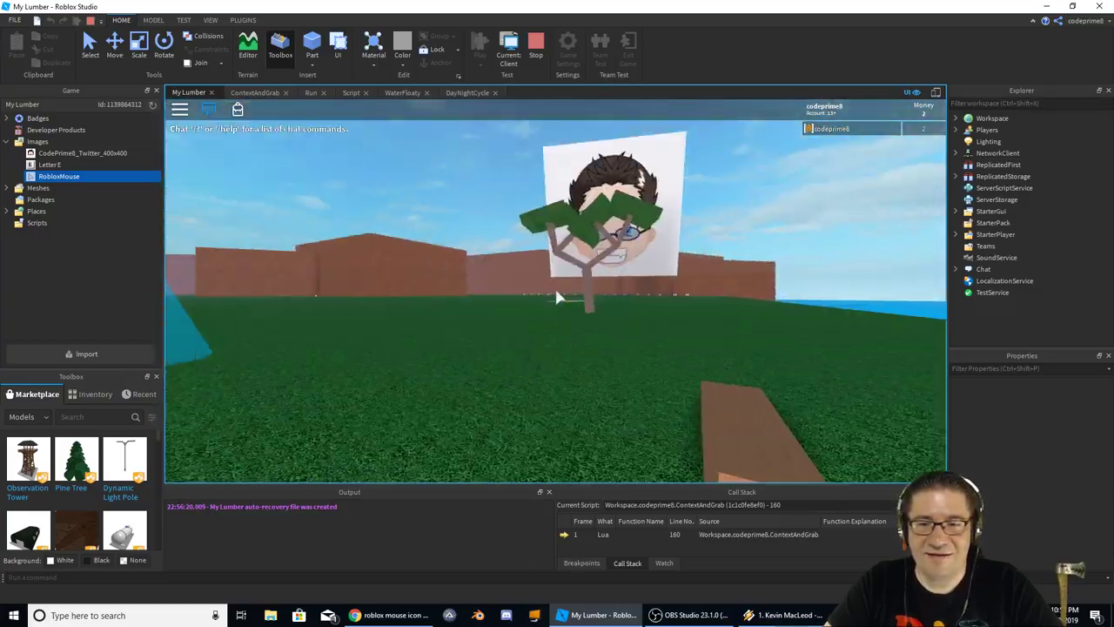
{"action": "scroll", "coordinate": [558, 298], "scroll_direction": "down", "scroll_amount": 5}
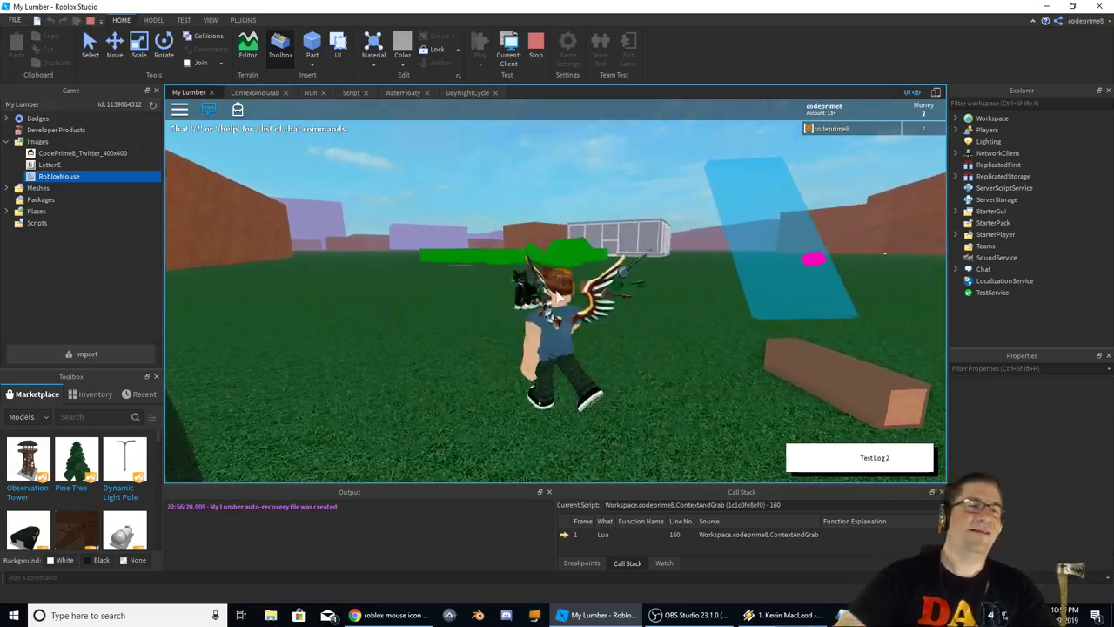
Run into the glass store and lift a pink face box off the shelf, then drop it
{"action": "key", "text": "w"}
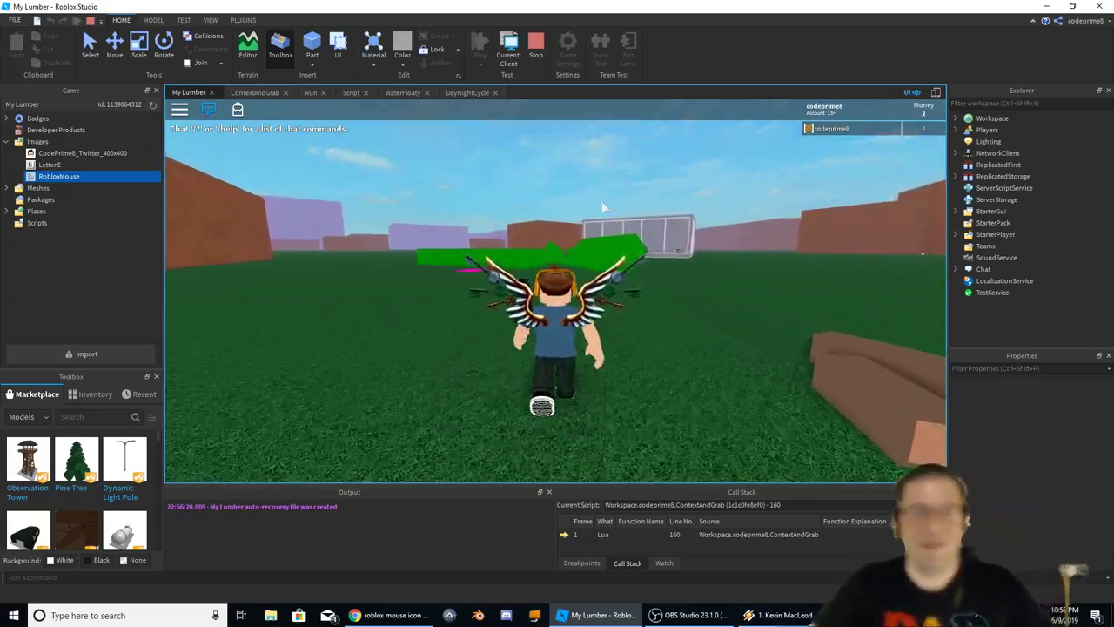
{"action": "right_click_drag", "start_coordinate": [602, 214], "coordinate": [604, 208]}
{"action": "key", "text": "w"}
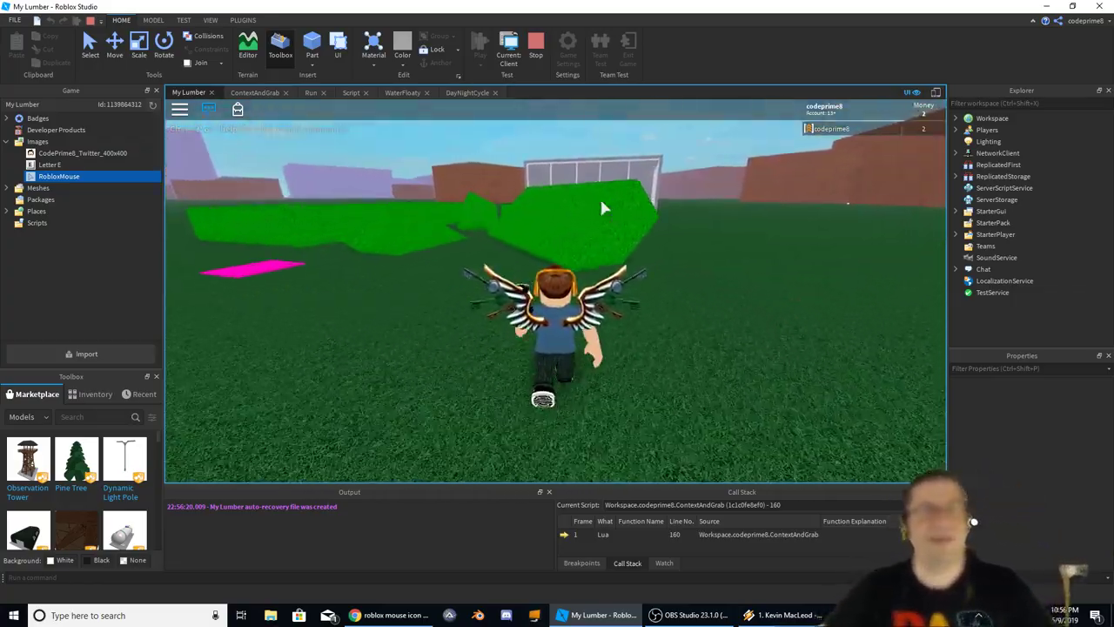
{"action": "key", "text": "w"}
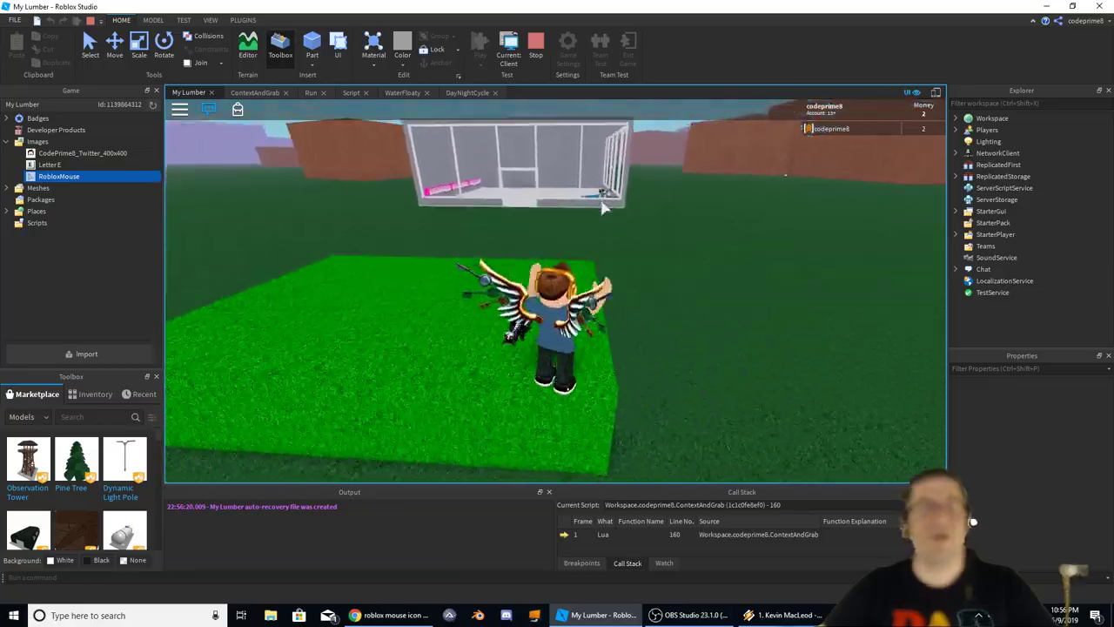
{"action": "key", "text": "w"}
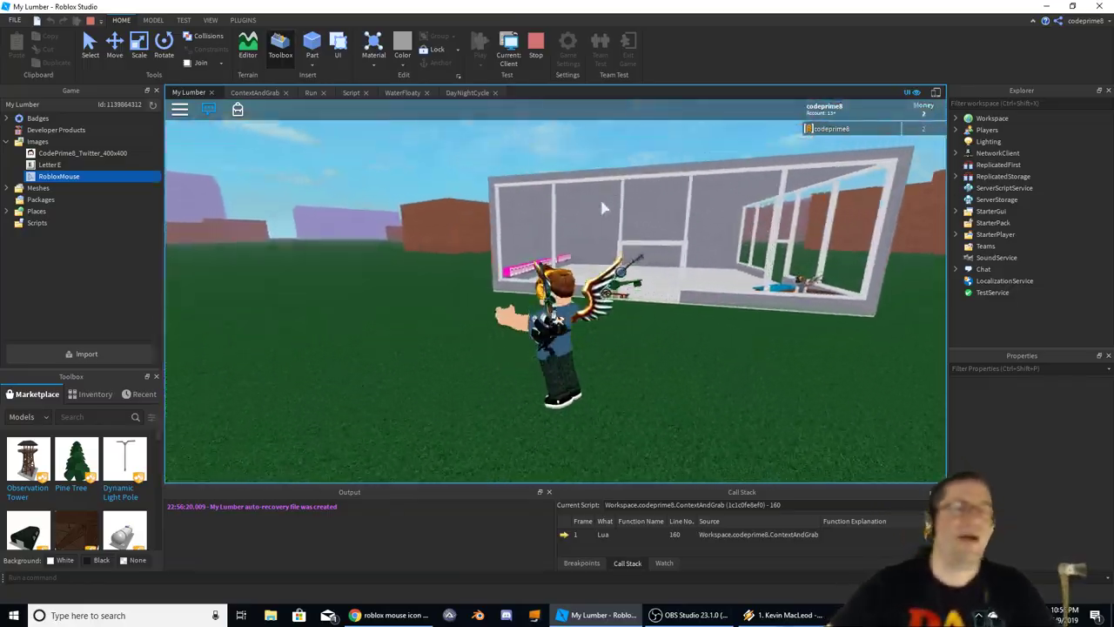
{"action": "key", "text": "w"}
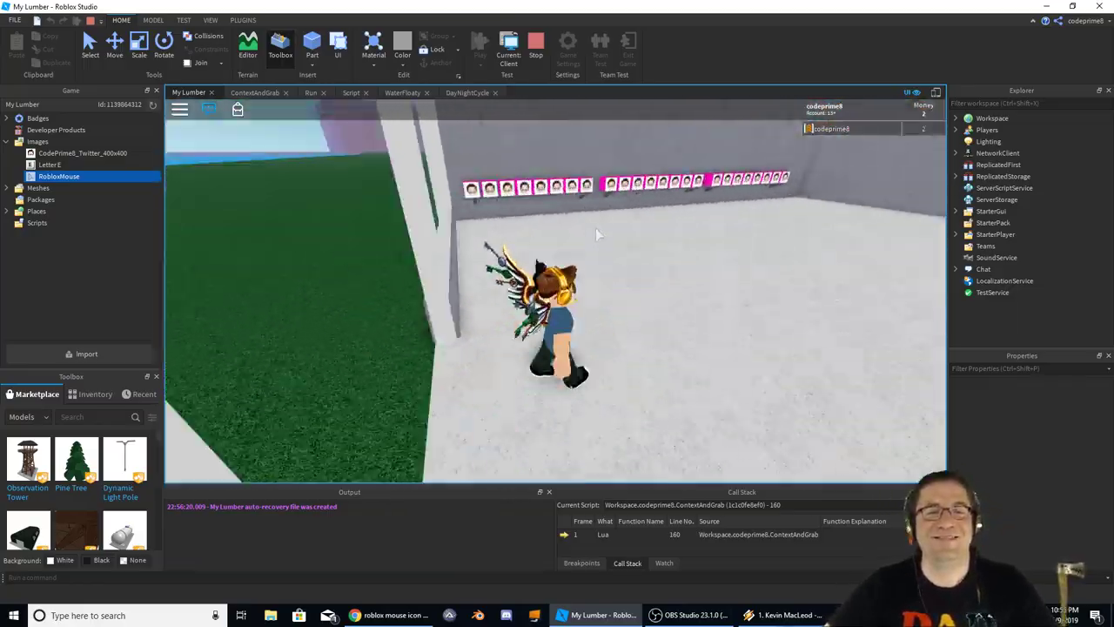
{"action": "scroll", "coordinate": [595, 227], "scroll_direction": "up", "scroll_amount": 5}
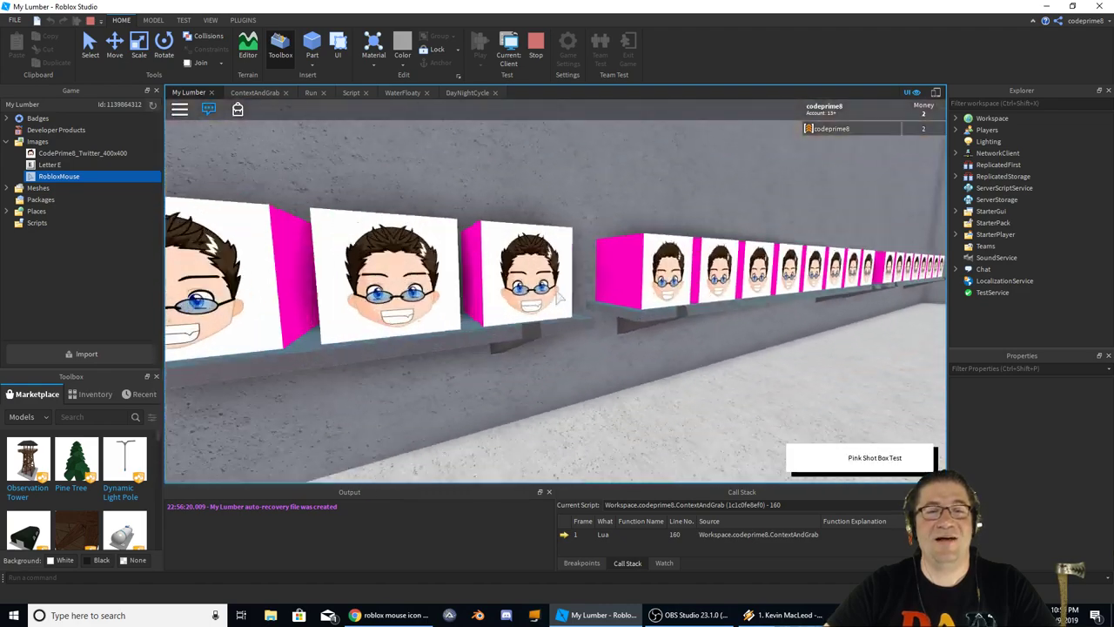
{"action": "left_click_drag", "start_coordinate": [557, 296], "coordinate": [558, 297]}
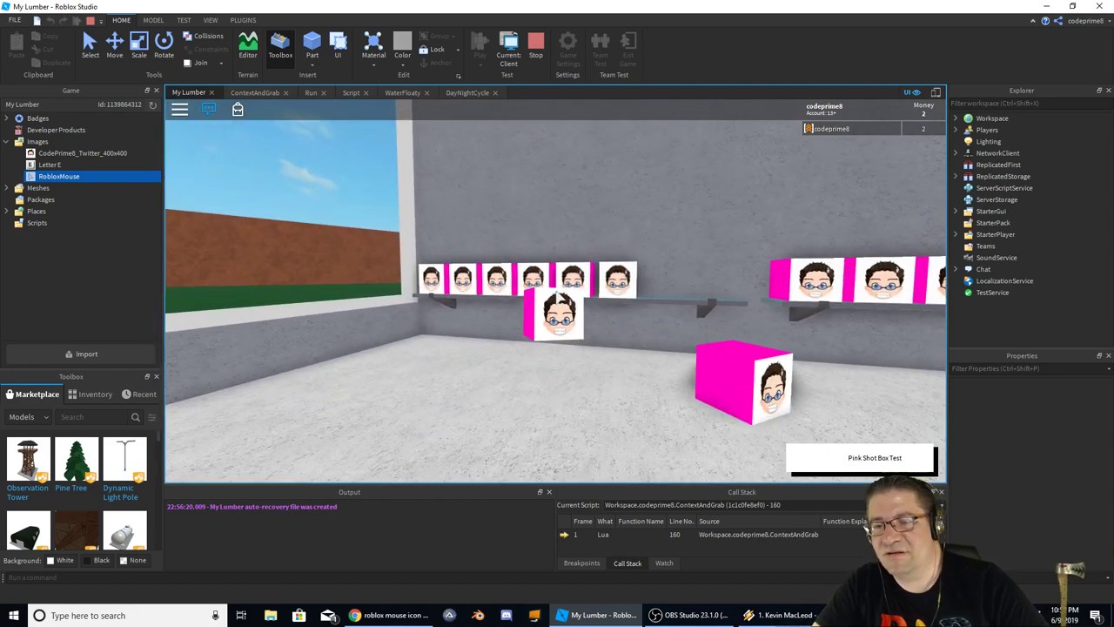
{"action": "left_click_drag", "start_coordinate": [558, 297], "coordinate": [558, 297]}
{"action": "scroll", "coordinate": [558, 296], "scroll_direction": "down", "scroll_amount": 5}
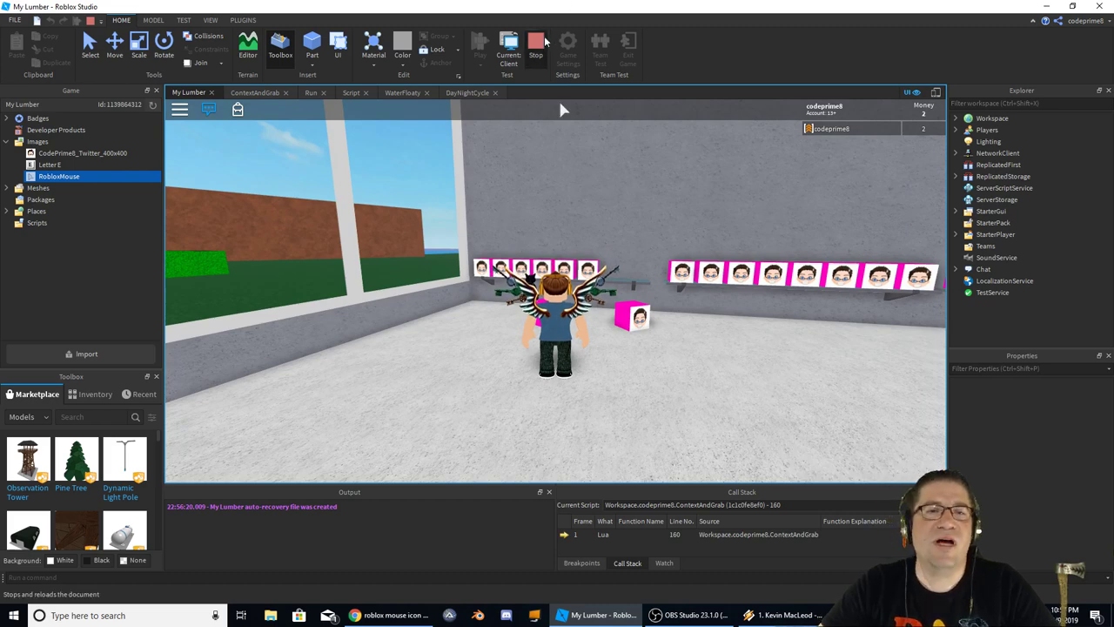
Stop the play test and turn the edit view toward the wall of face boxes
{"action": "left_click", "coordinate": [544, 41]}
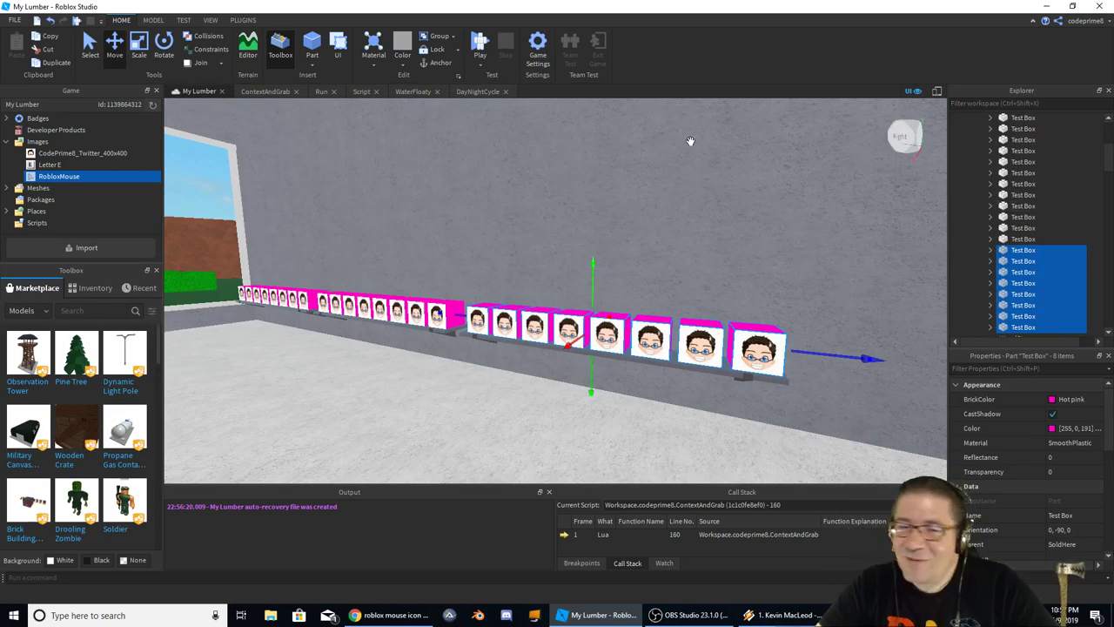
{"action": "left_click", "coordinate": [442, 384]}
{"action": "right_click_drag", "start_coordinate": [443, 384], "coordinate": [440, 384]}
{"action": "scroll", "coordinate": [439, 385], "scroll_direction": "up", "scroll_amount": 5}
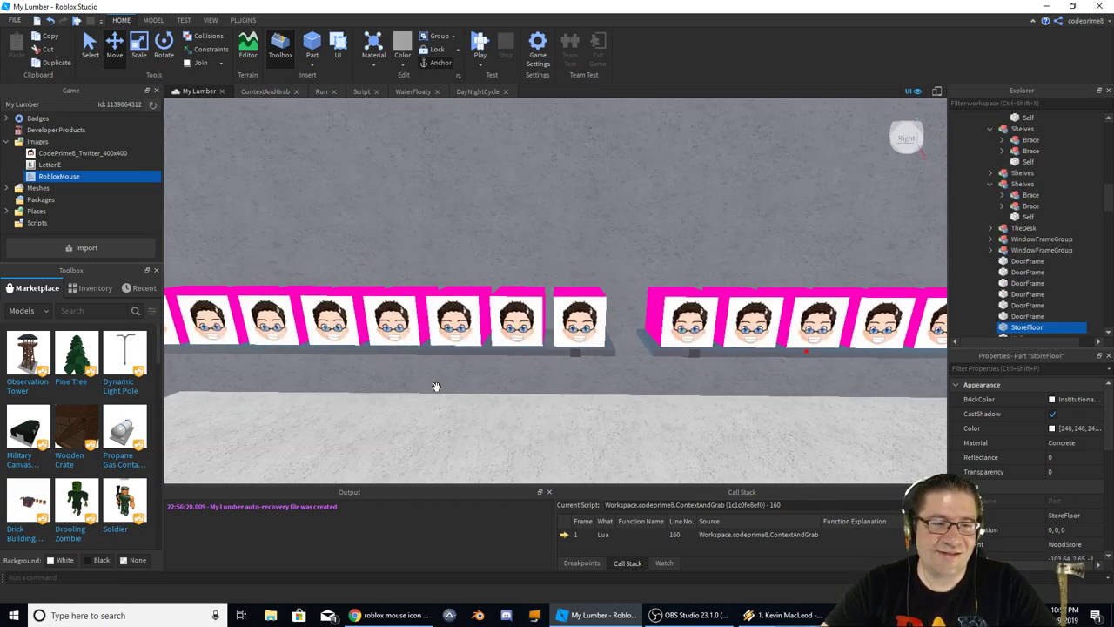
{"action": "scroll", "coordinate": [436, 386], "scroll_direction": "down", "scroll_amount": 4}
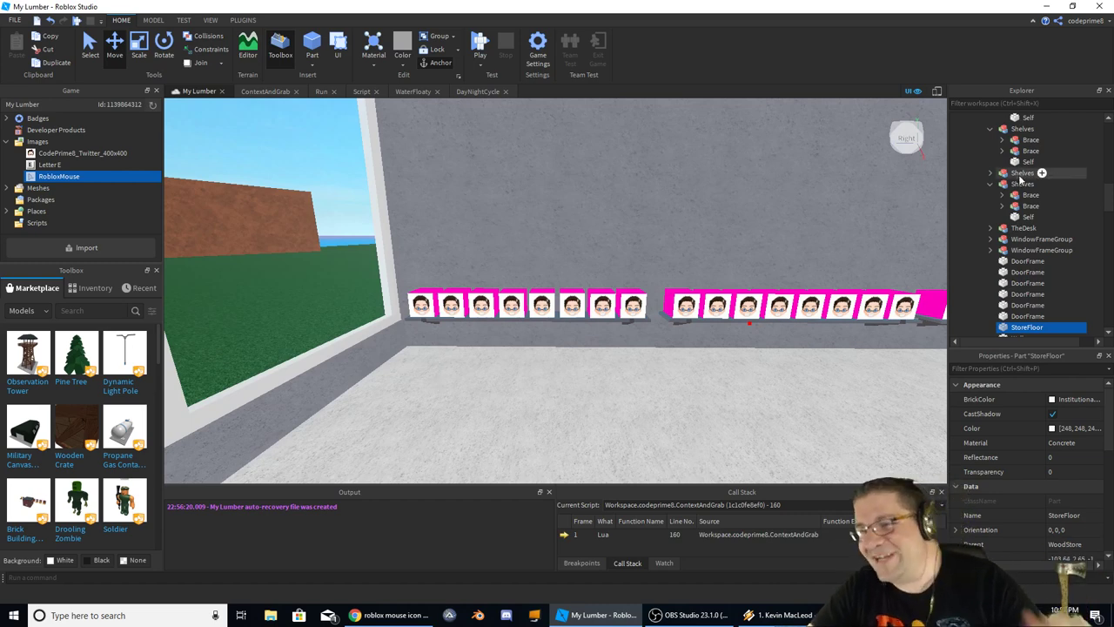
{"action": "scroll", "coordinate": [1033, 178], "scroll_direction": "up", "scroll_amount": 10}
Glance at the ContextAndGrab script, return to the store view, and collapse Workspace in Explorer
{"action": "left_click", "coordinate": [259, 95]}
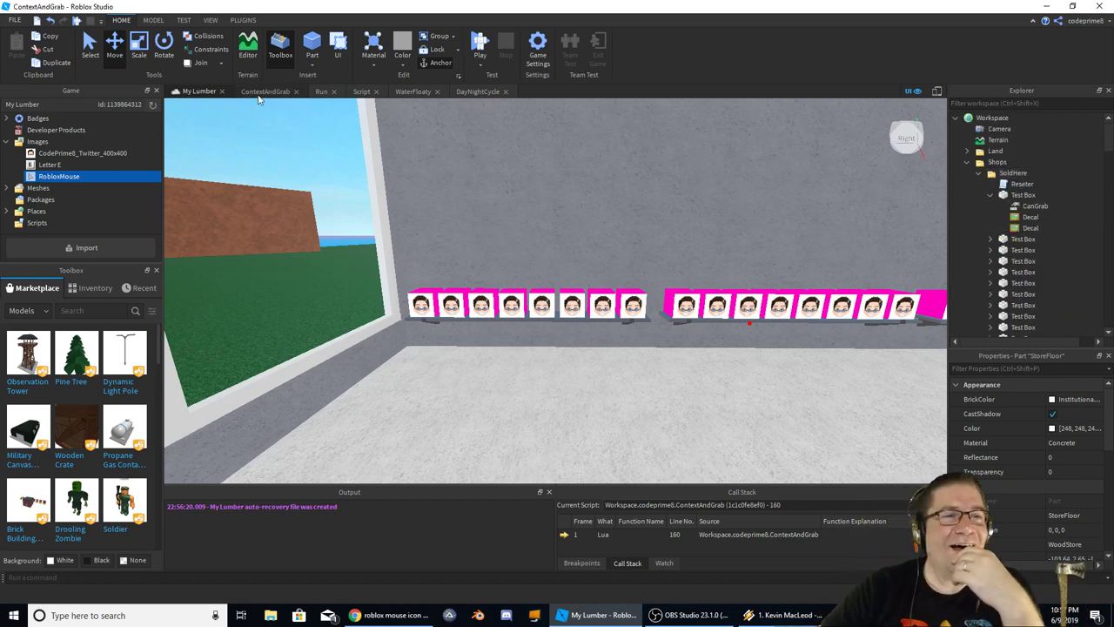
{"action": "scroll", "coordinate": [558, 287], "scroll_direction": "down", "scroll_amount": 15}
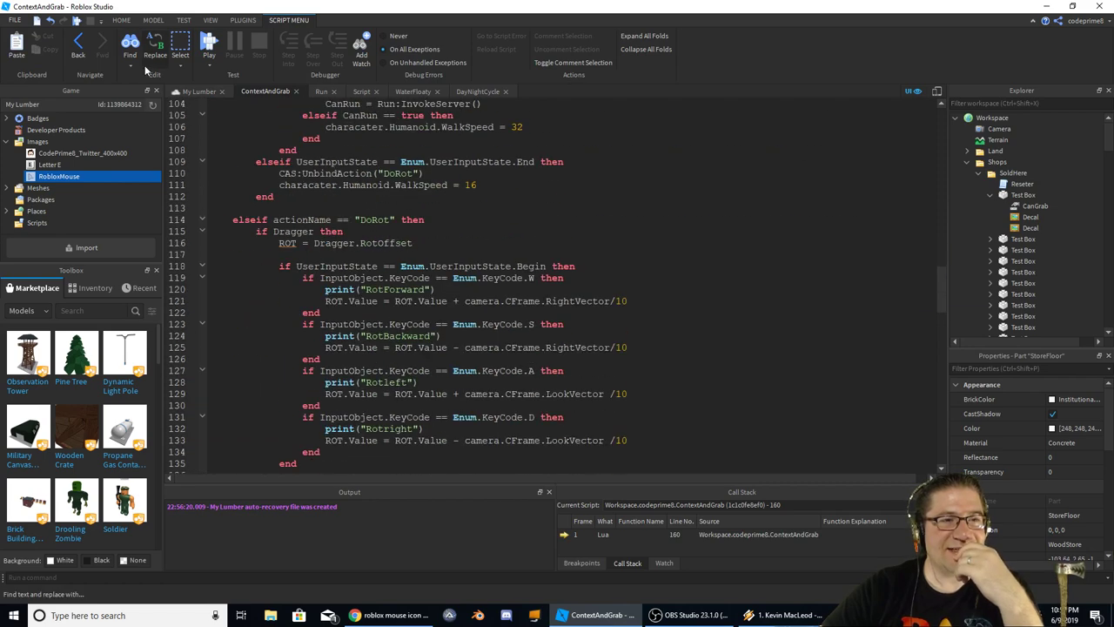
{"action": "left_click", "coordinate": [199, 91]}
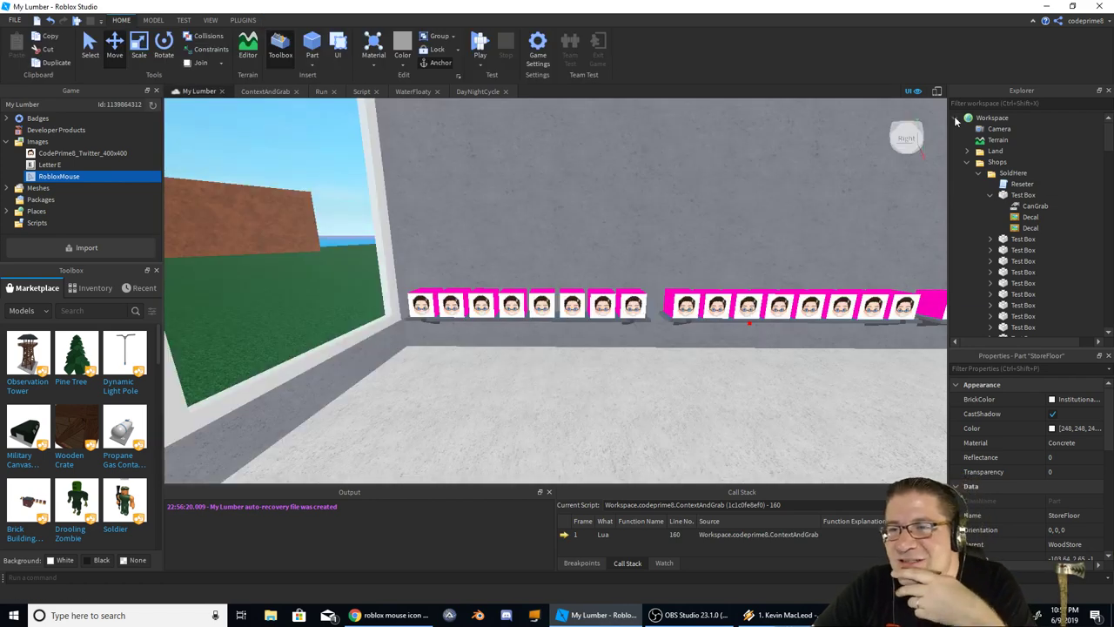
{"action": "left_click", "coordinate": [956, 118]}
{"action": "scroll", "coordinate": [1018, 244], "scroll_direction": "down", "scroll_amount": 1}
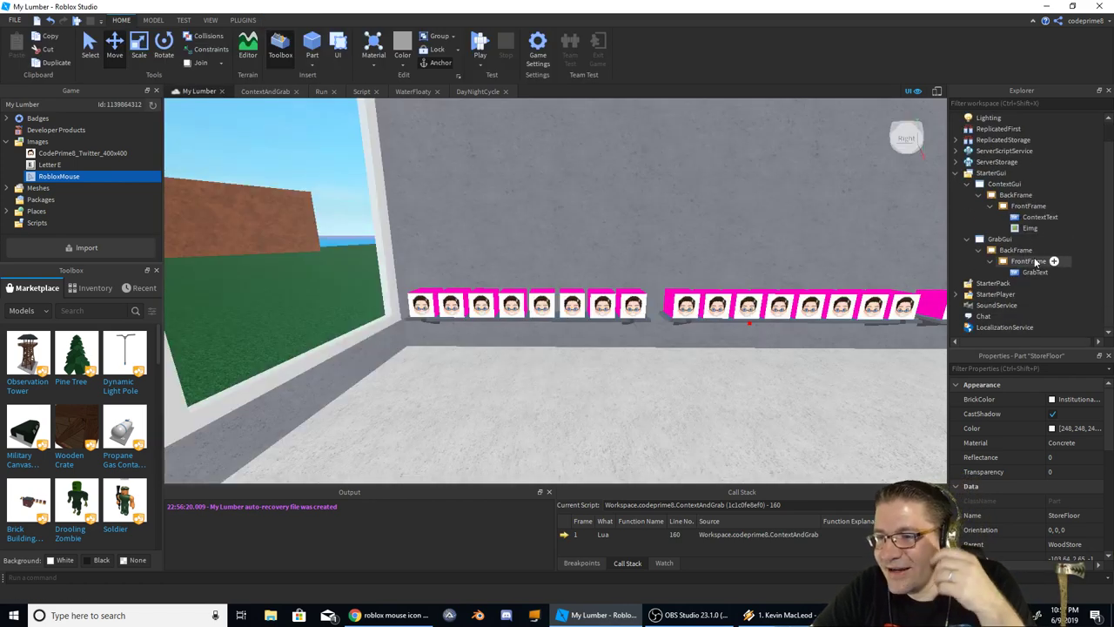
Enable GrabGui so the popup is visible and select its FrontFrame
{"action": "left_click", "coordinate": [1029, 261]}
{"action": "left_click", "coordinate": [1023, 272]}
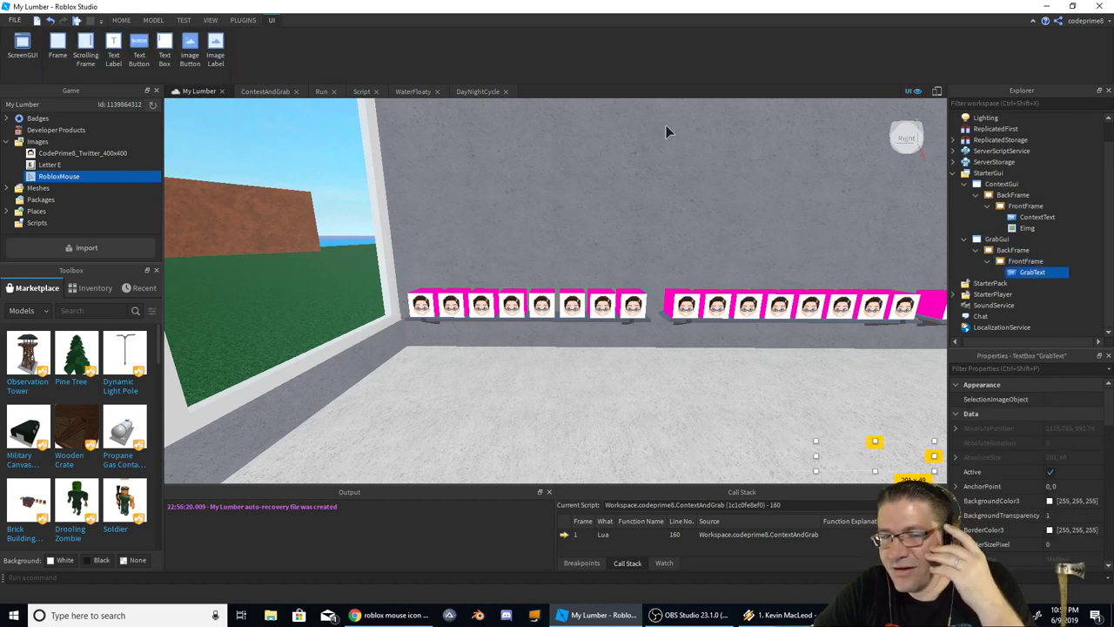
{"action": "left_click", "coordinate": [999, 238]}
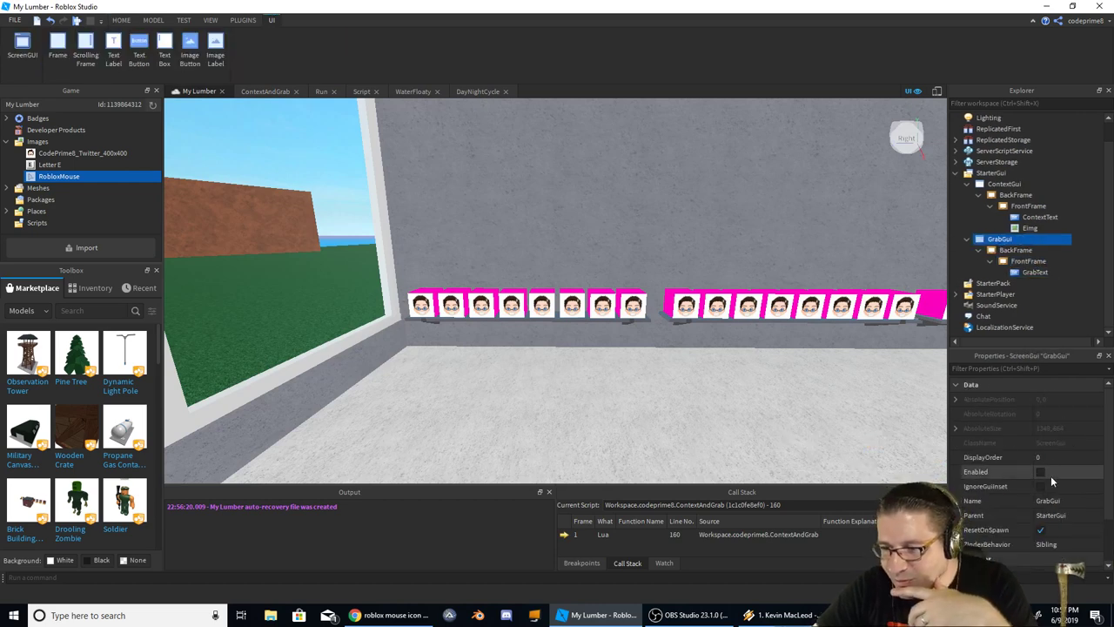
{"action": "left_click", "coordinate": [1041, 472]}
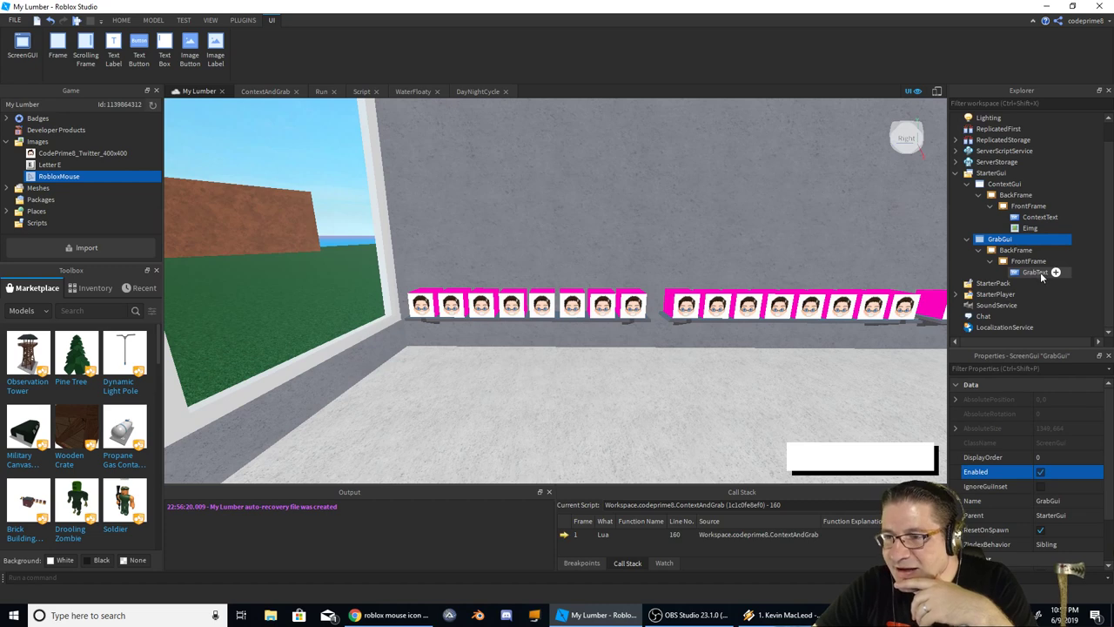
{"action": "left_click", "coordinate": [1034, 272]}
{"action": "left_click", "coordinate": [1031, 263]}
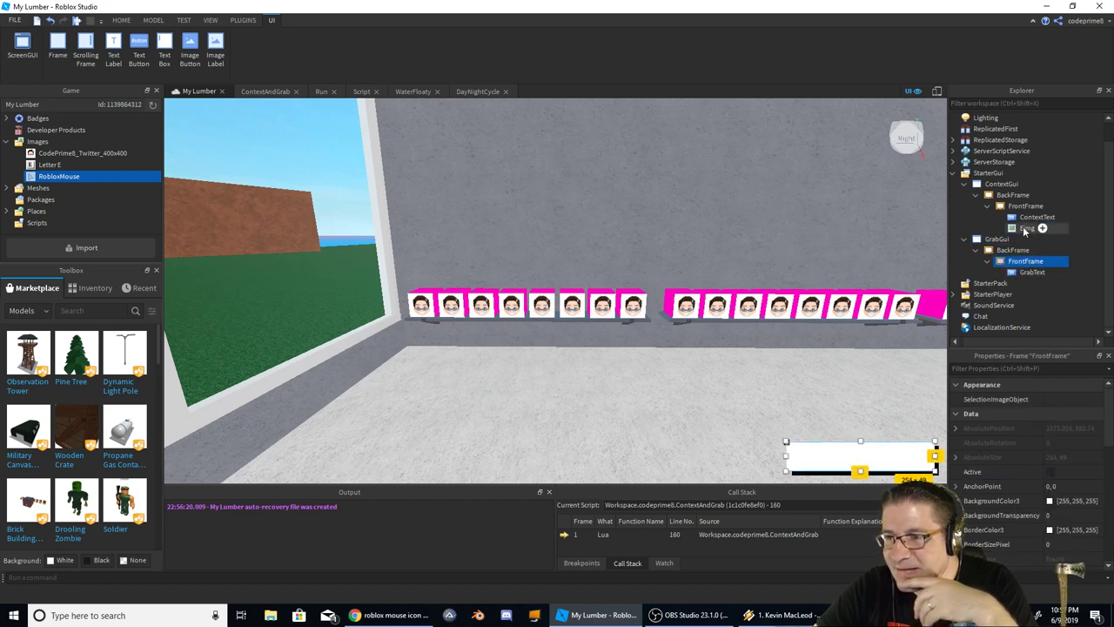
Copy Eimg from ContextGui into FrontFrame and set its Image to RobloxMouse
{"action": "left_click_drag", "start_coordinate": [1024, 230], "coordinate": [1031, 284]}
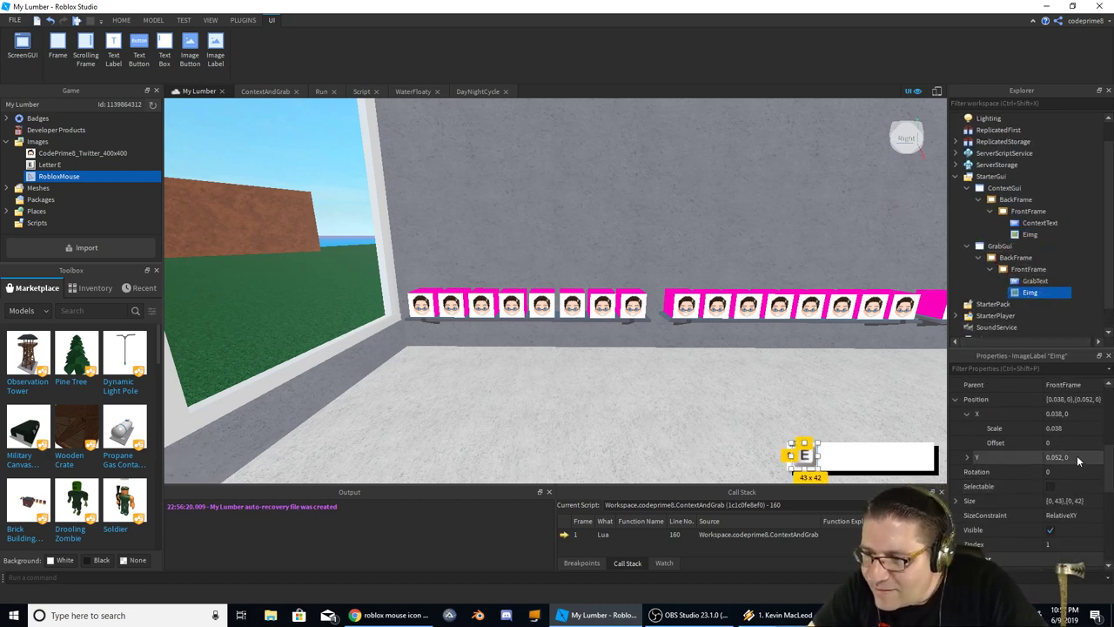
{"action": "scroll", "coordinate": [1083, 423], "scroll_direction": "down", "scroll_amount": 5}
{"action": "scroll", "coordinate": [1082, 424], "scroll_direction": "down", "scroll_amount": 3}
{"action": "left_click", "coordinate": [1078, 415]}
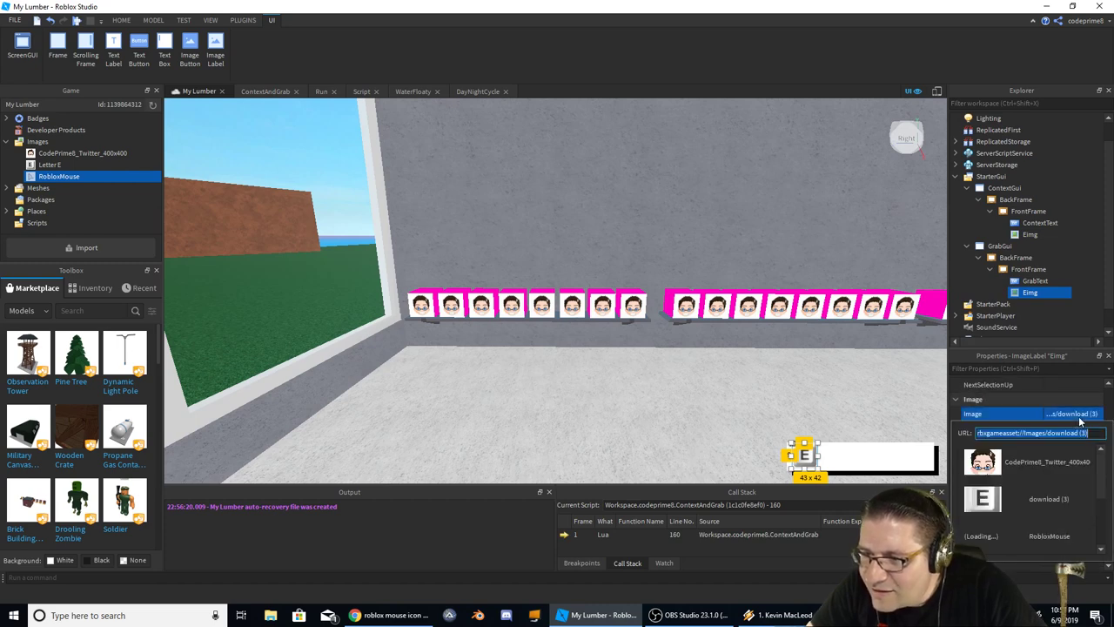
{"action": "left_click", "coordinate": [1051, 494]}
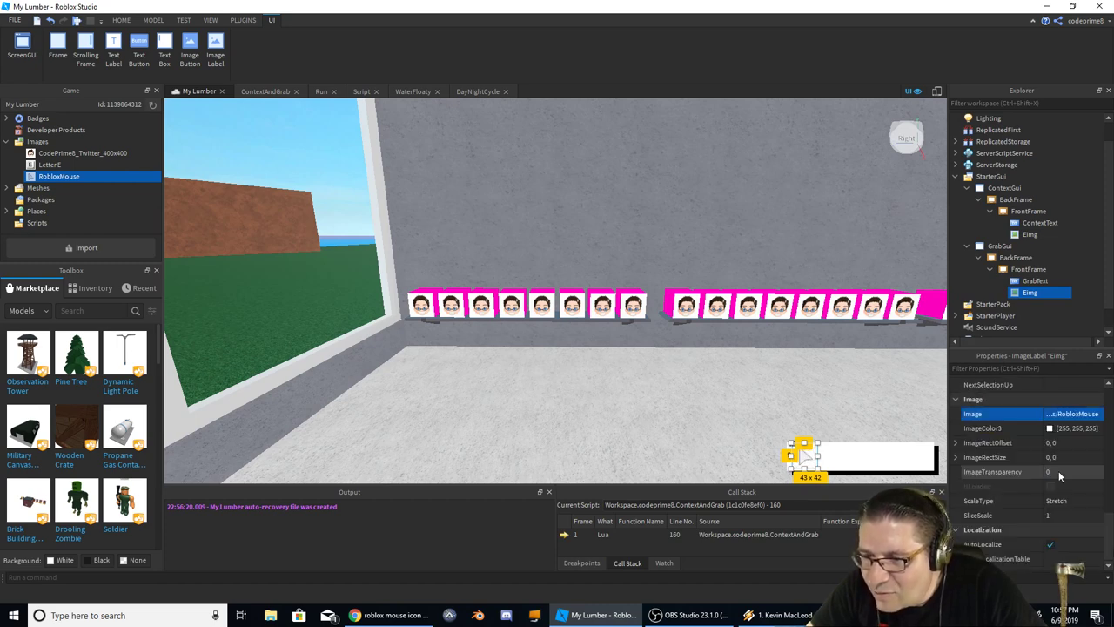
{"action": "left_click", "coordinate": [1030, 281]}
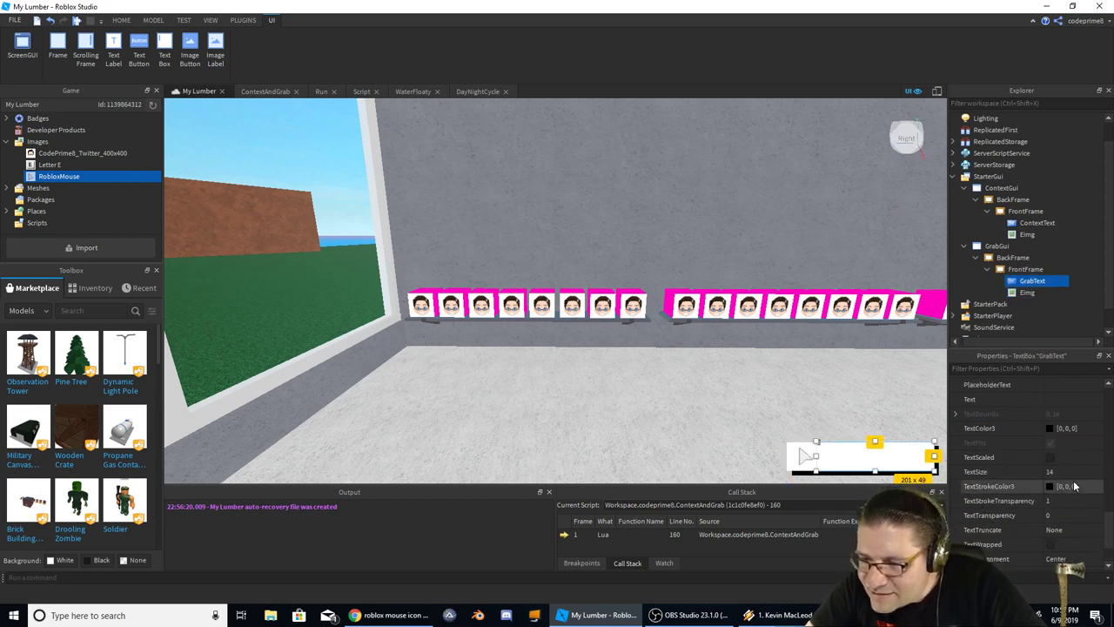
{"action": "scroll", "coordinate": [1079, 463], "scroll_direction": "down", "scroll_amount": 1}
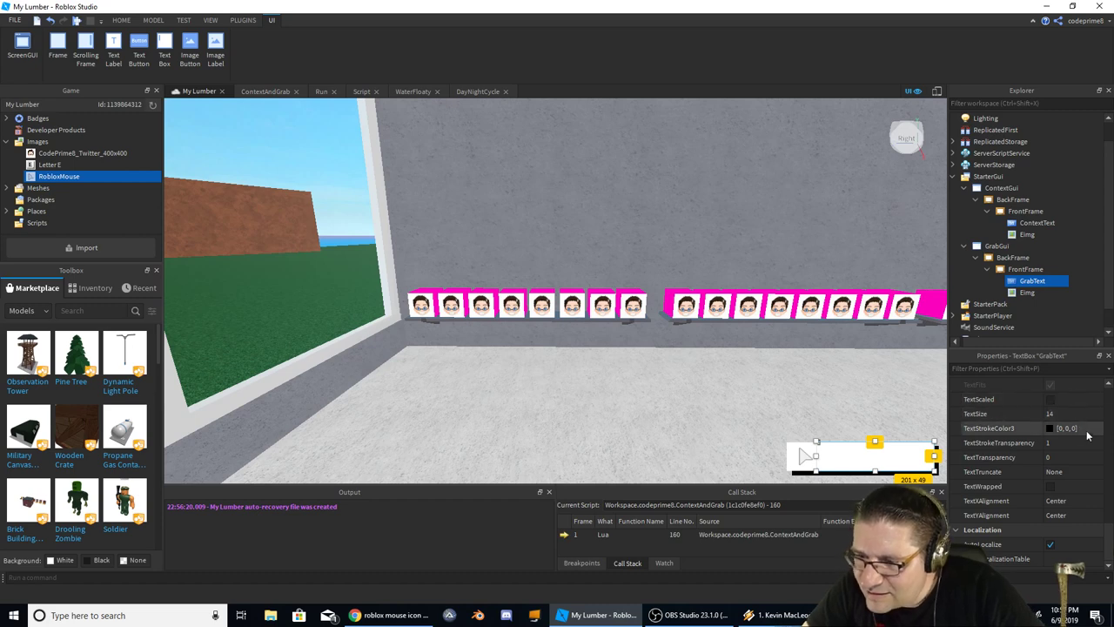
{"action": "scroll", "coordinate": [1057, 522], "scroll_direction": "up", "scroll_amount": 5}
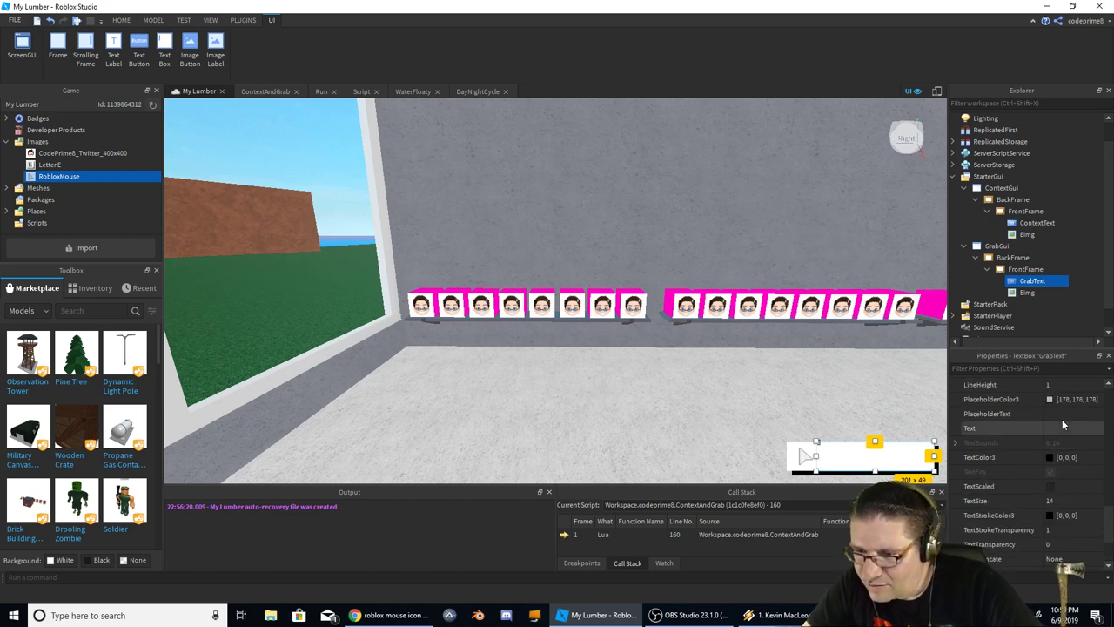
Set GrabText to read 'Test Box' with TextSize 24 and the GothamSemibold font
{"action": "left_click", "coordinate": [1056, 428]}
{"action": "type", "text": "t"}
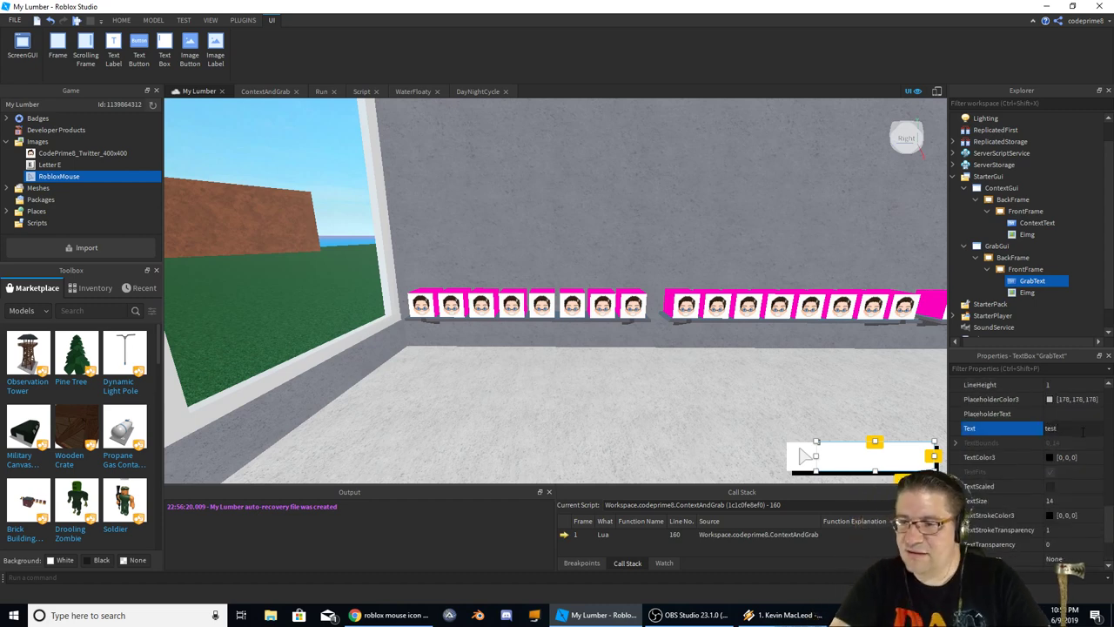
{"action": "type", "text": "EST"}
{"action": "key", "text": "Return"}
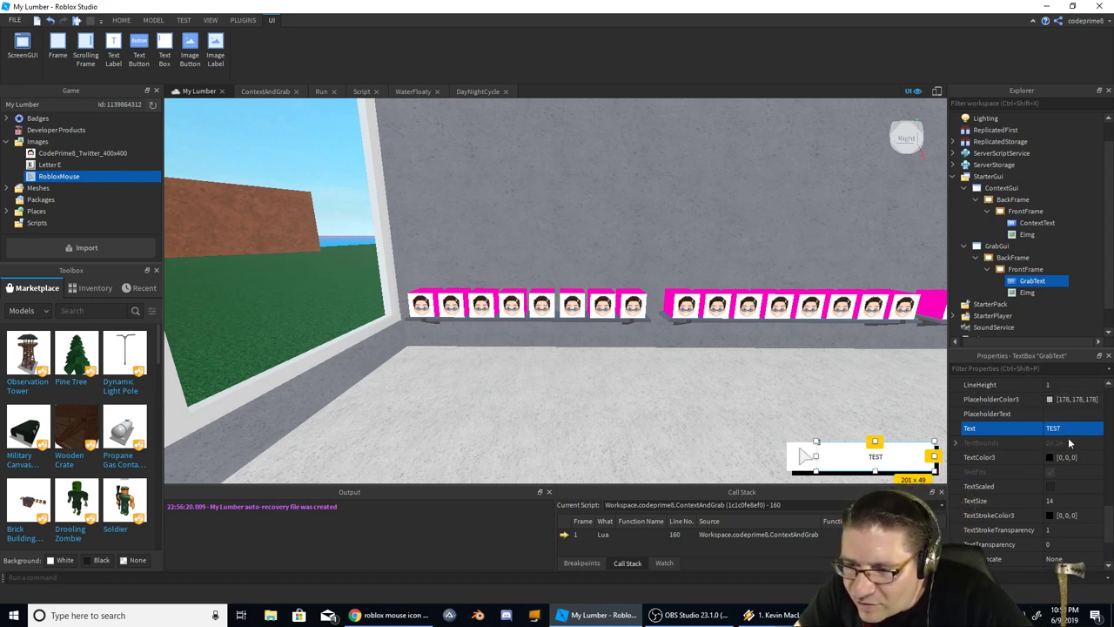
{"action": "scroll", "coordinate": [1074, 458], "scroll_direction": "down", "scroll_amount": 2}
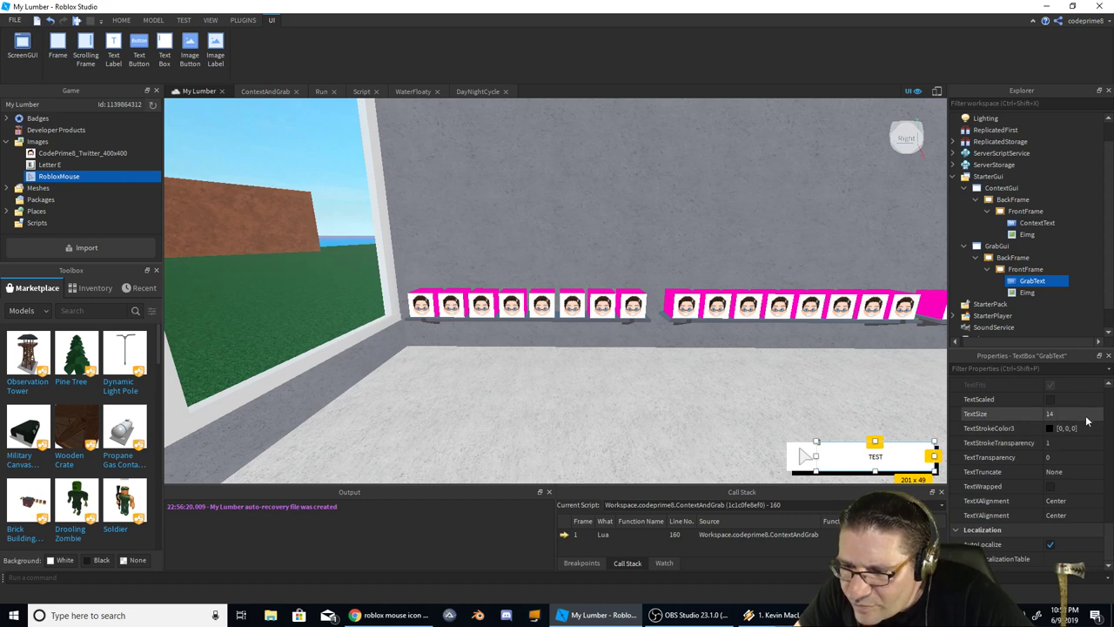
{"action": "left_click", "coordinate": [1083, 415]}
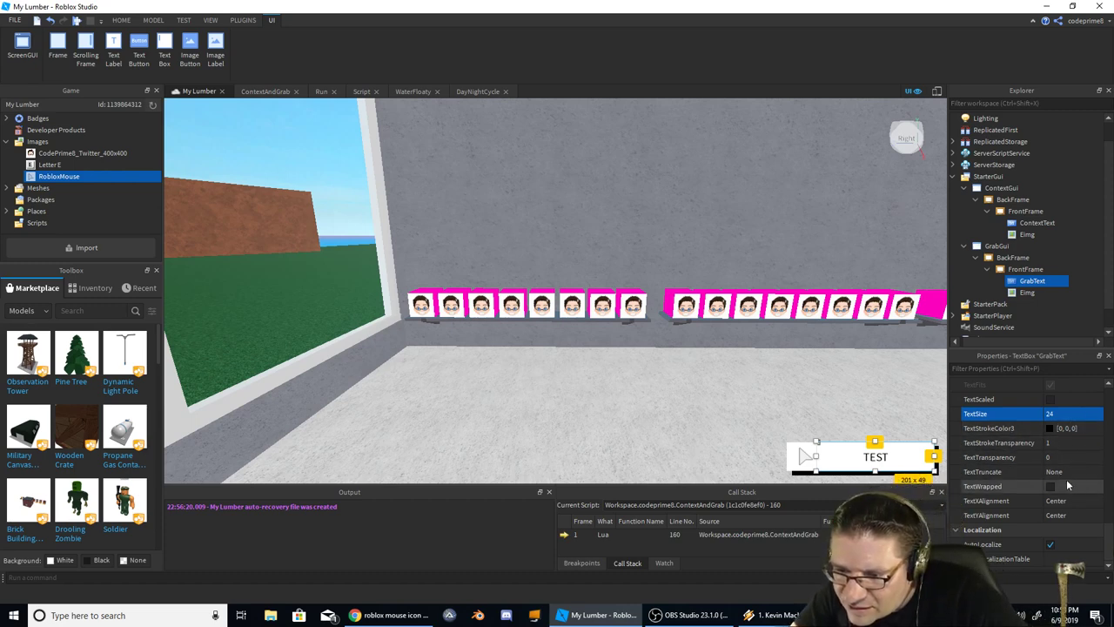
{"action": "scroll", "coordinate": [1066, 479], "scroll_direction": "up", "scroll_amount": 3}
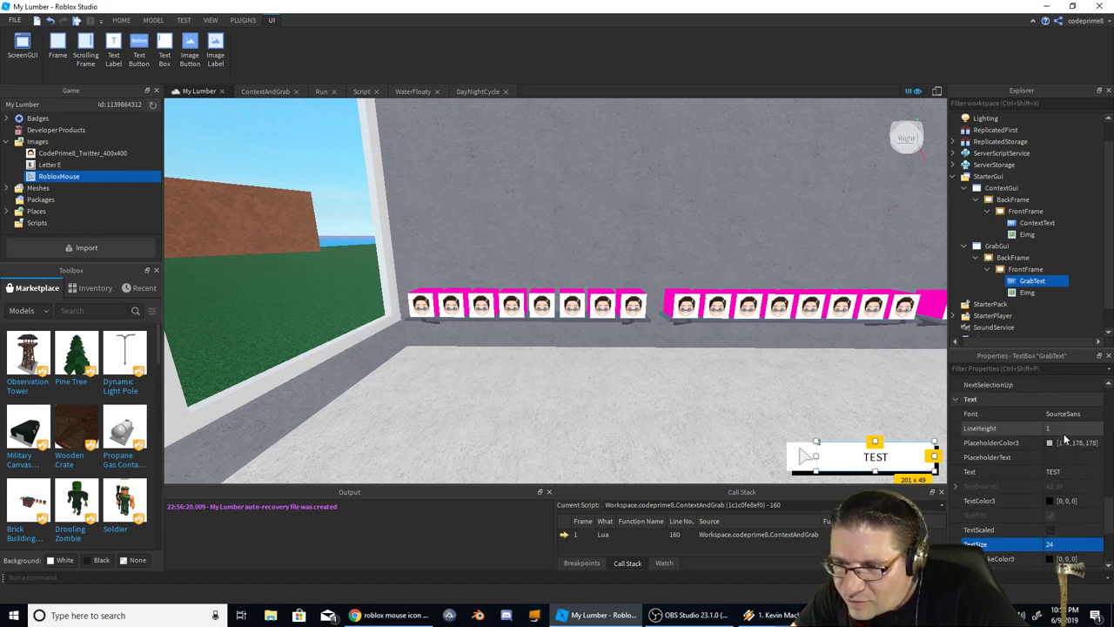
{"action": "left_click", "coordinate": [1093, 417]}
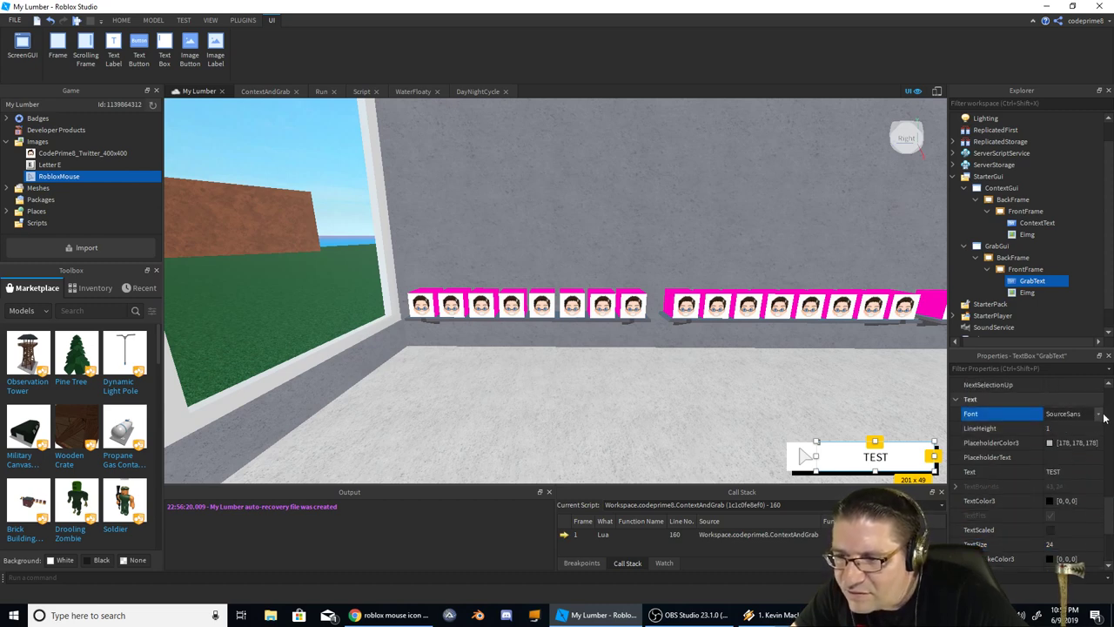
{"action": "left_click", "coordinate": [1100, 415]}
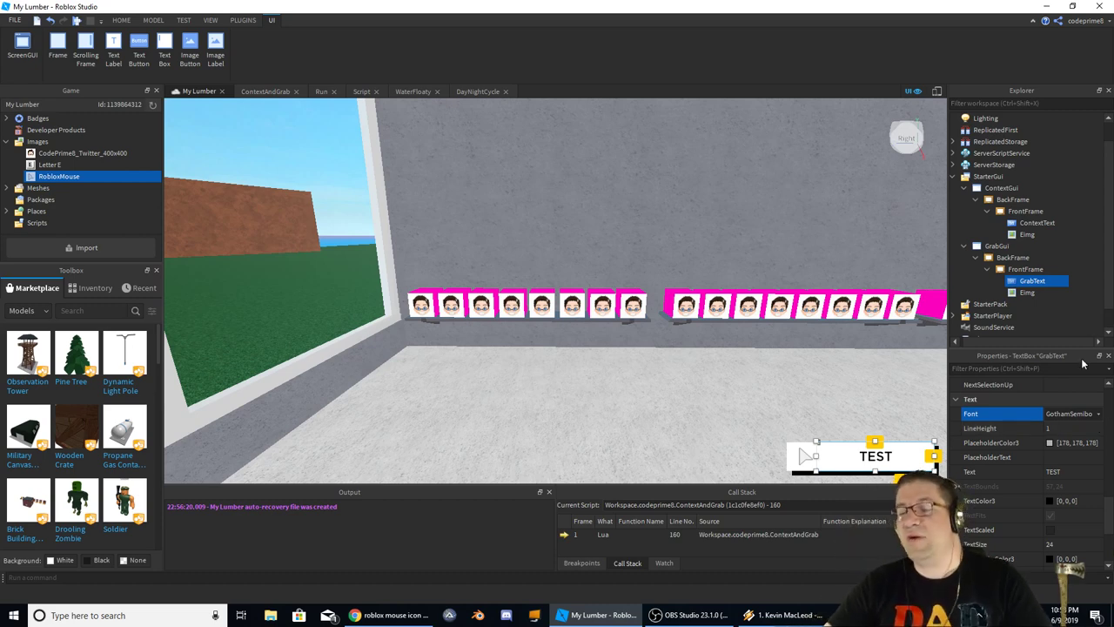
{"action": "left_click", "coordinate": [1083, 471]}
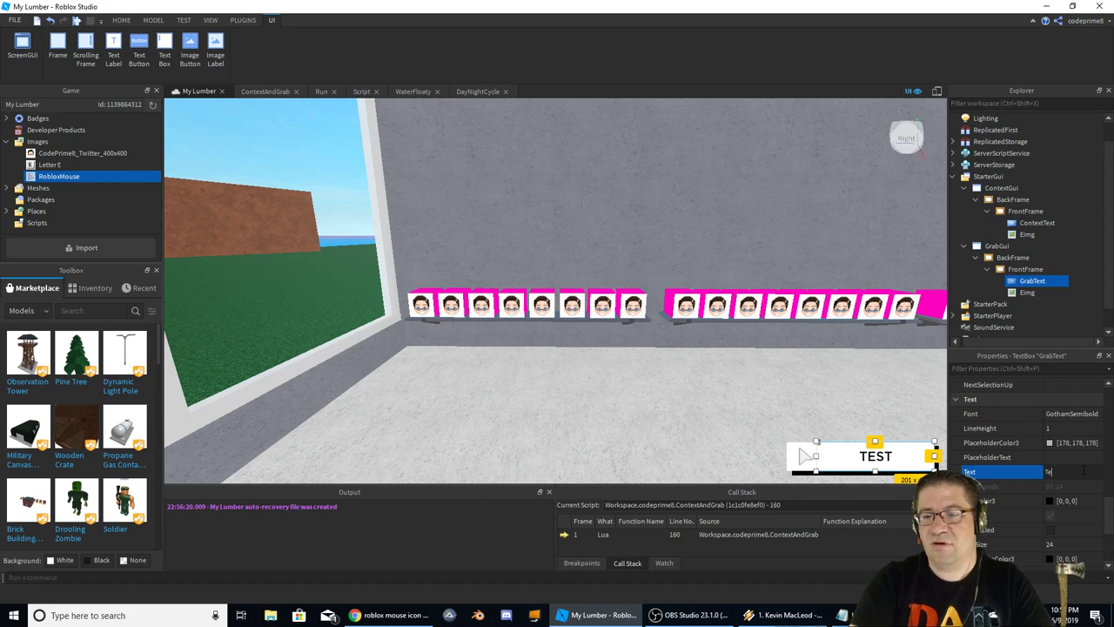
{"action": "type", "text": "Test Box"}
{"action": "key", "text": "Return"}
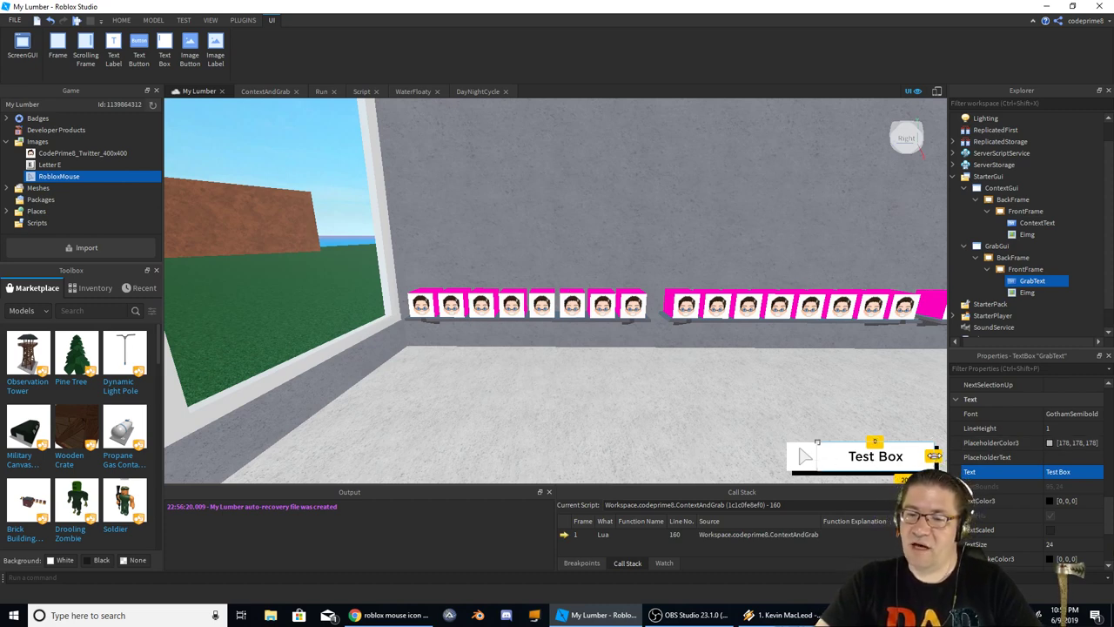
Uncheck GrabGui's Enabled property so the popup starts hidden, then start a play test with F5
{"action": "left_click", "coordinate": [680, 356]}
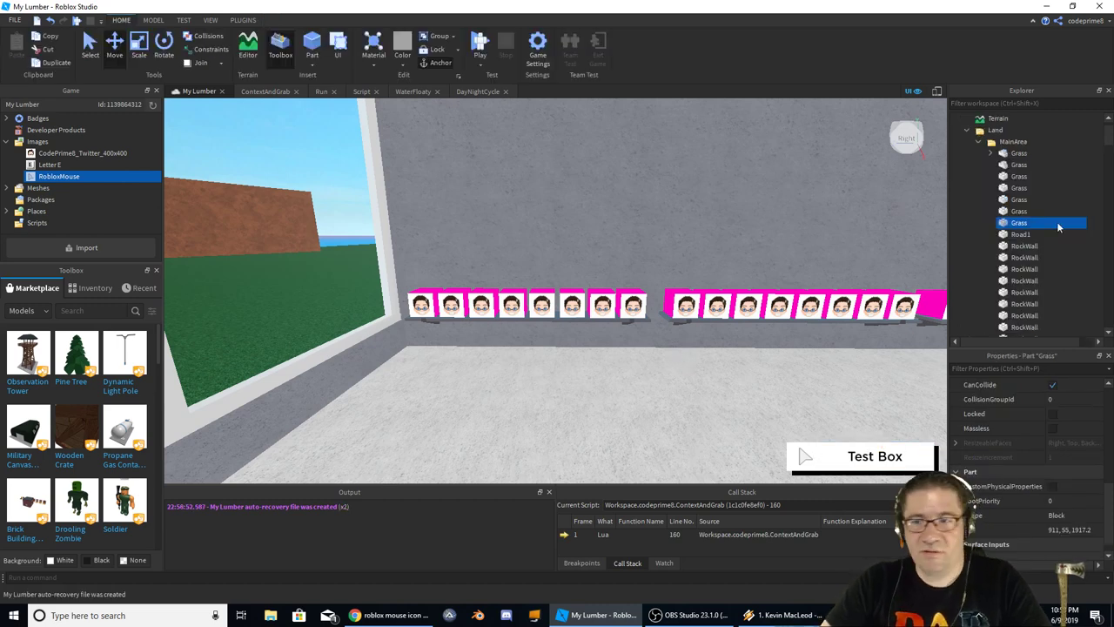
{"action": "scroll", "coordinate": [970, 154], "scroll_direction": "up", "scroll_amount": 1}
{"action": "left_click", "coordinate": [955, 118]}
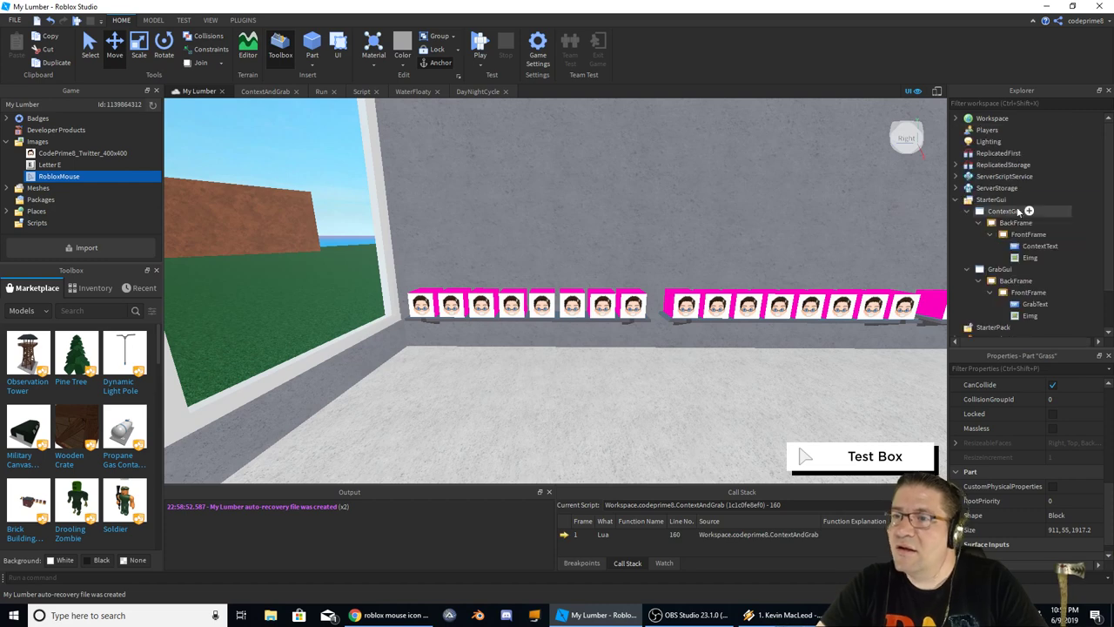
{"action": "left_click", "coordinate": [1032, 213]}
{"action": "left_click", "coordinate": [1001, 269]}
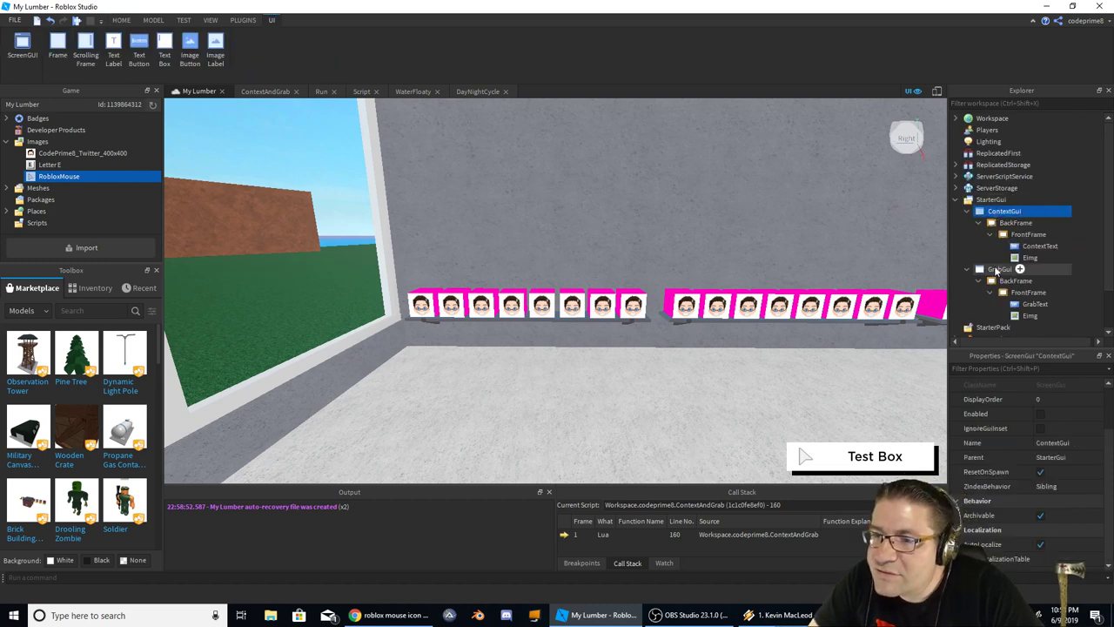
{"action": "left_click", "coordinate": [1036, 414]}
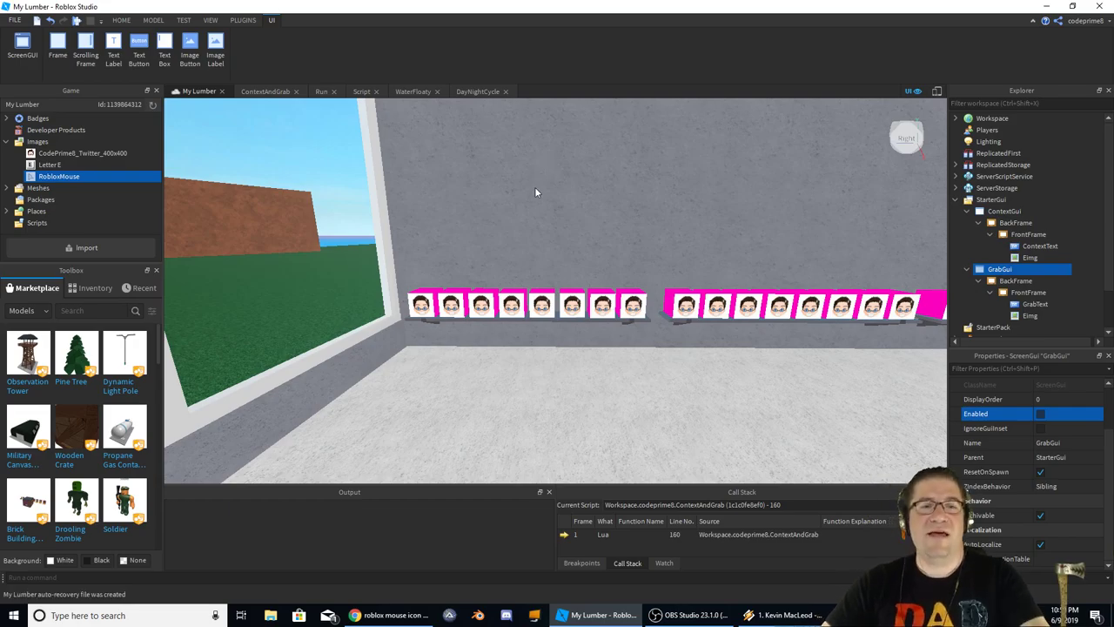
{"action": "key", "text": "F5"}
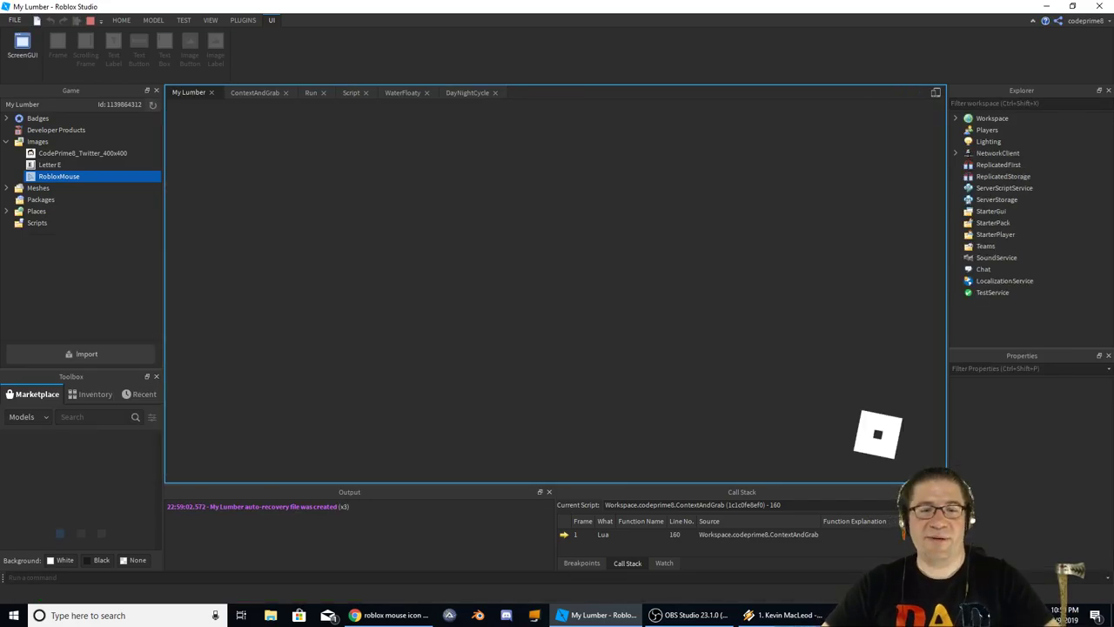
Grab a log in the play test and check the popup names it, e.g. 'Test Log 2'
{"action": "scroll", "coordinate": [558, 297], "scroll_direction": "up", "scroll_amount": 5}
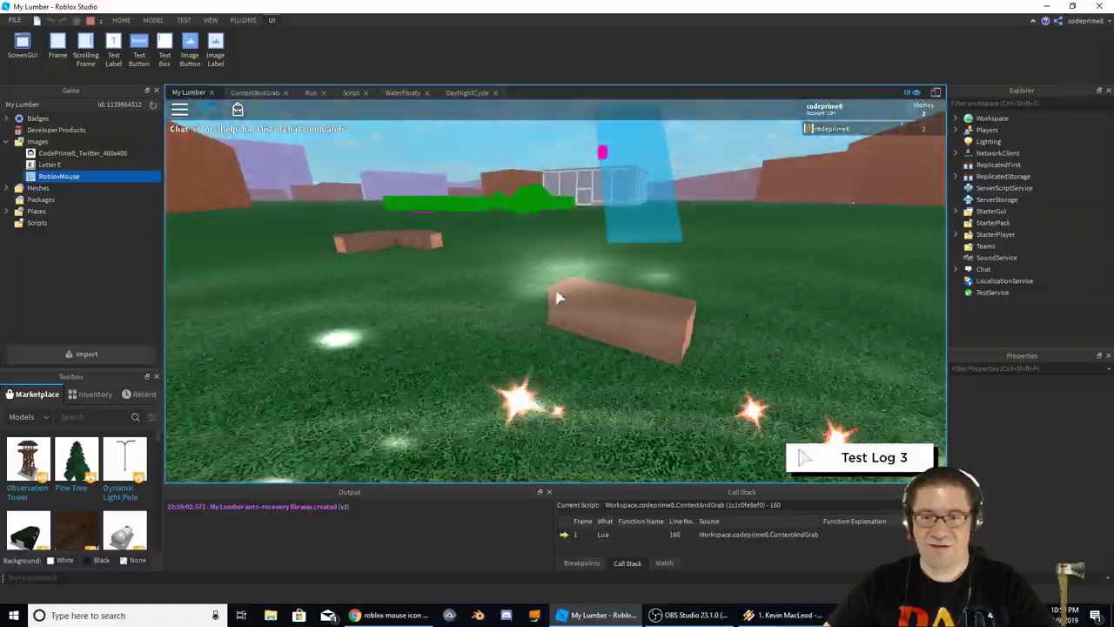
{"action": "left_click", "coordinate": [555, 286]}
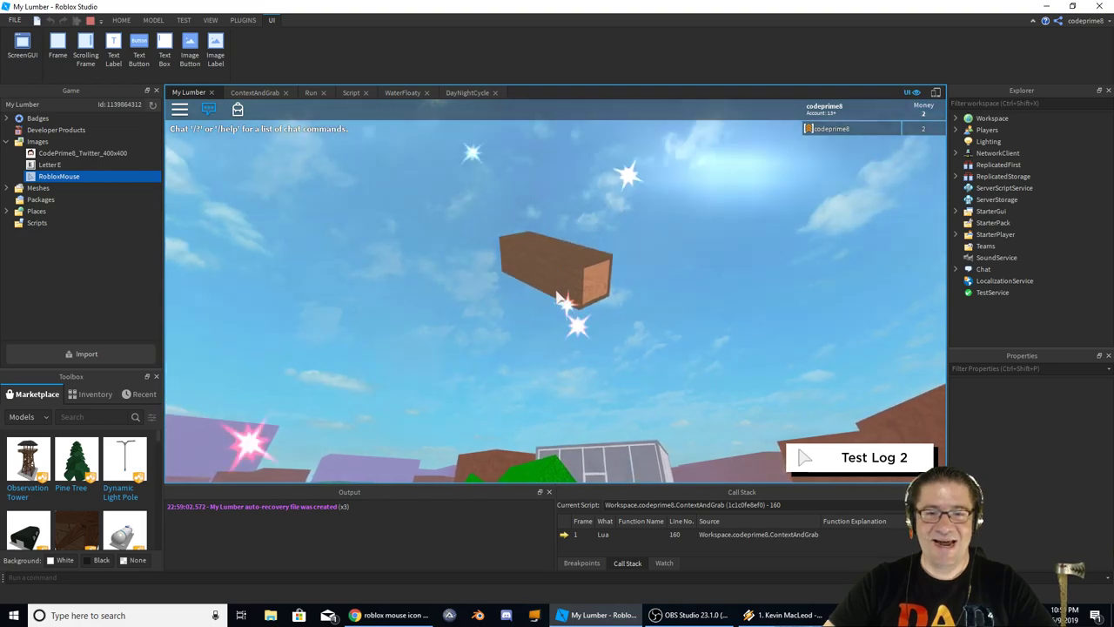
{"action": "scroll", "coordinate": [554, 287], "scroll_direction": "down", "scroll_amount": 5}
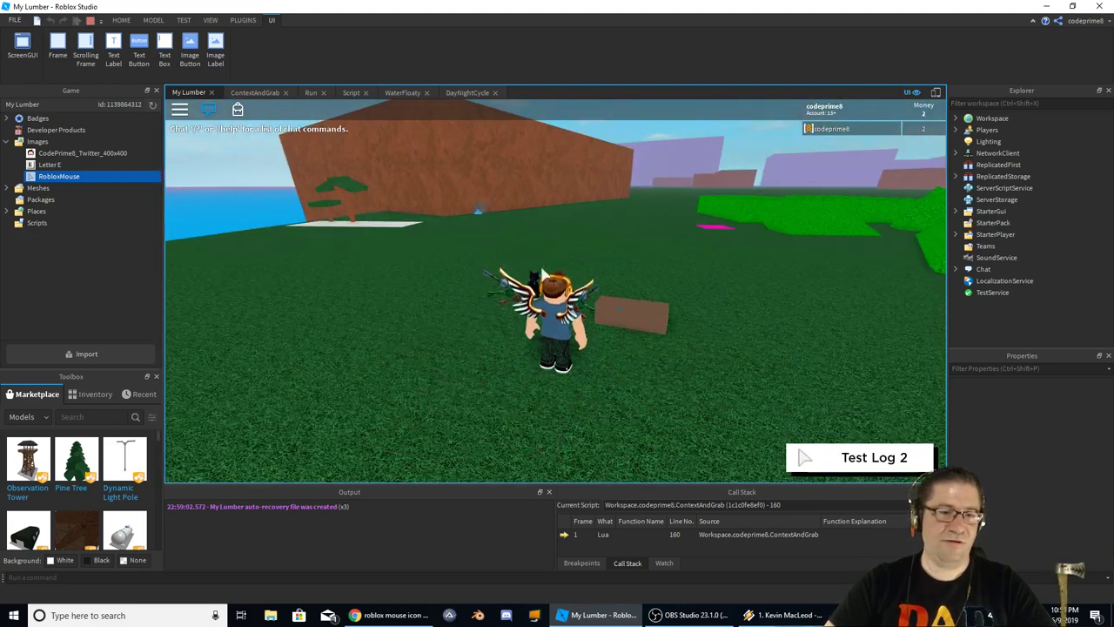
{"action": "scroll", "coordinate": [560, 296], "scroll_direction": "up", "scroll_amount": 3}
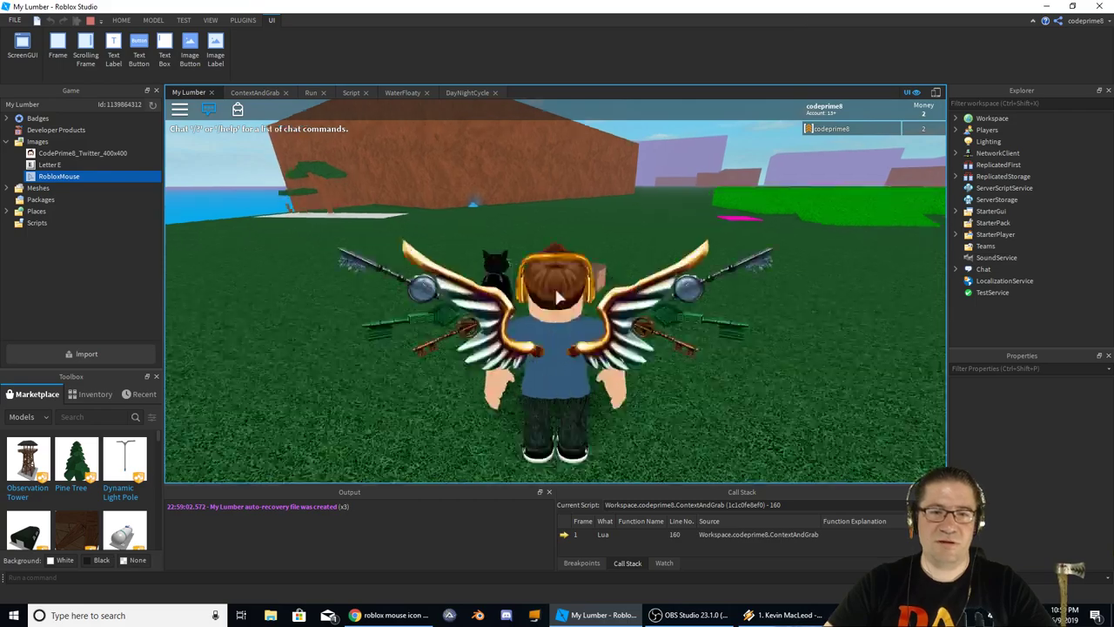
{"action": "scroll", "coordinate": [558, 296], "scroll_direction": "up", "scroll_amount": 2}
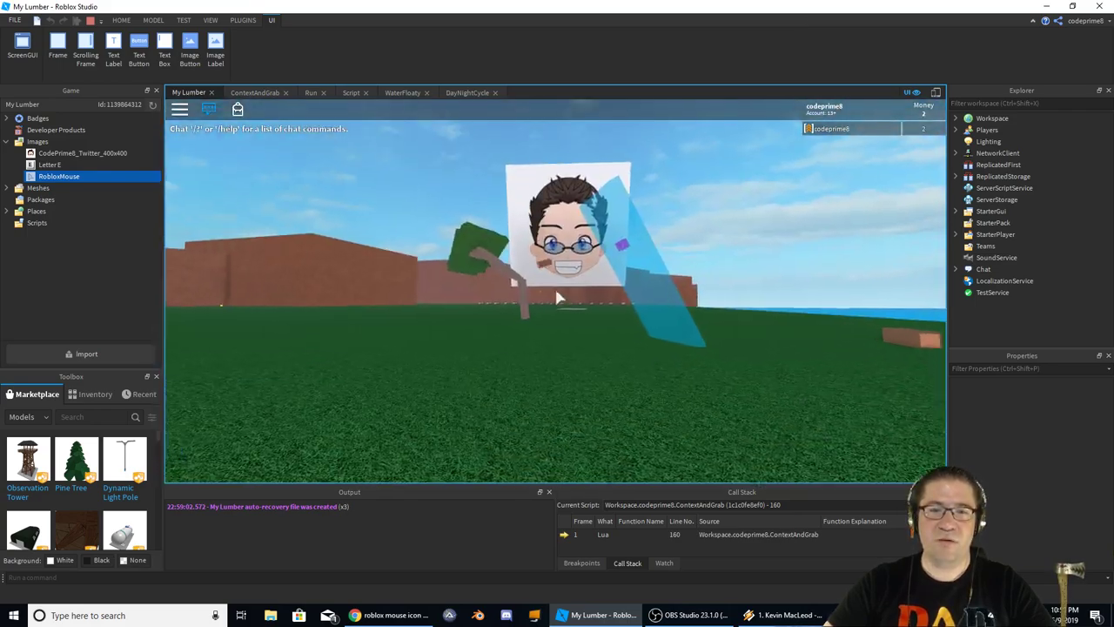
{"action": "scroll", "coordinate": [560, 296], "scroll_direction": "down", "scroll_amount": 3}
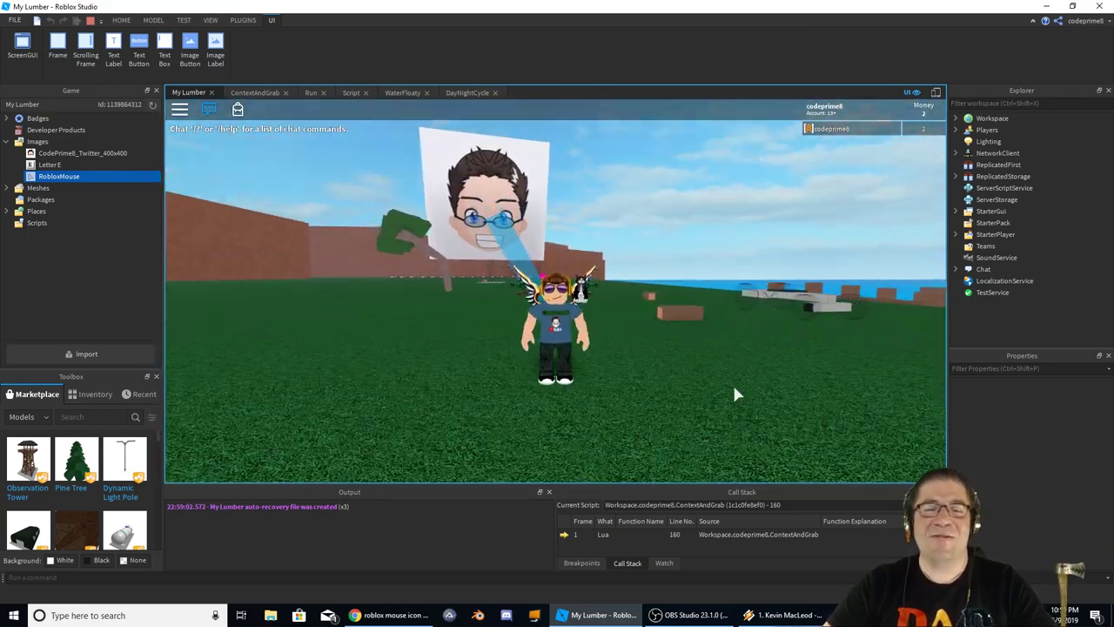
{"action": "scroll", "coordinate": [732, 382], "scroll_direction": "up", "scroll_amount": 2}
{"action": "scroll", "coordinate": [732, 382], "scroll_direction": "down", "scroll_amount": 2}
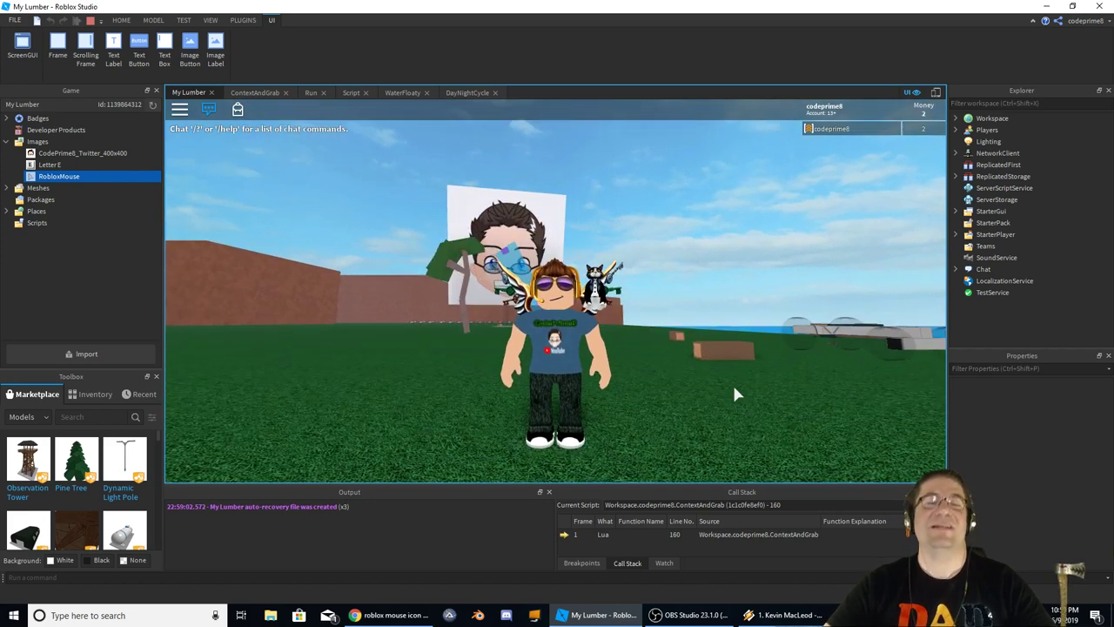